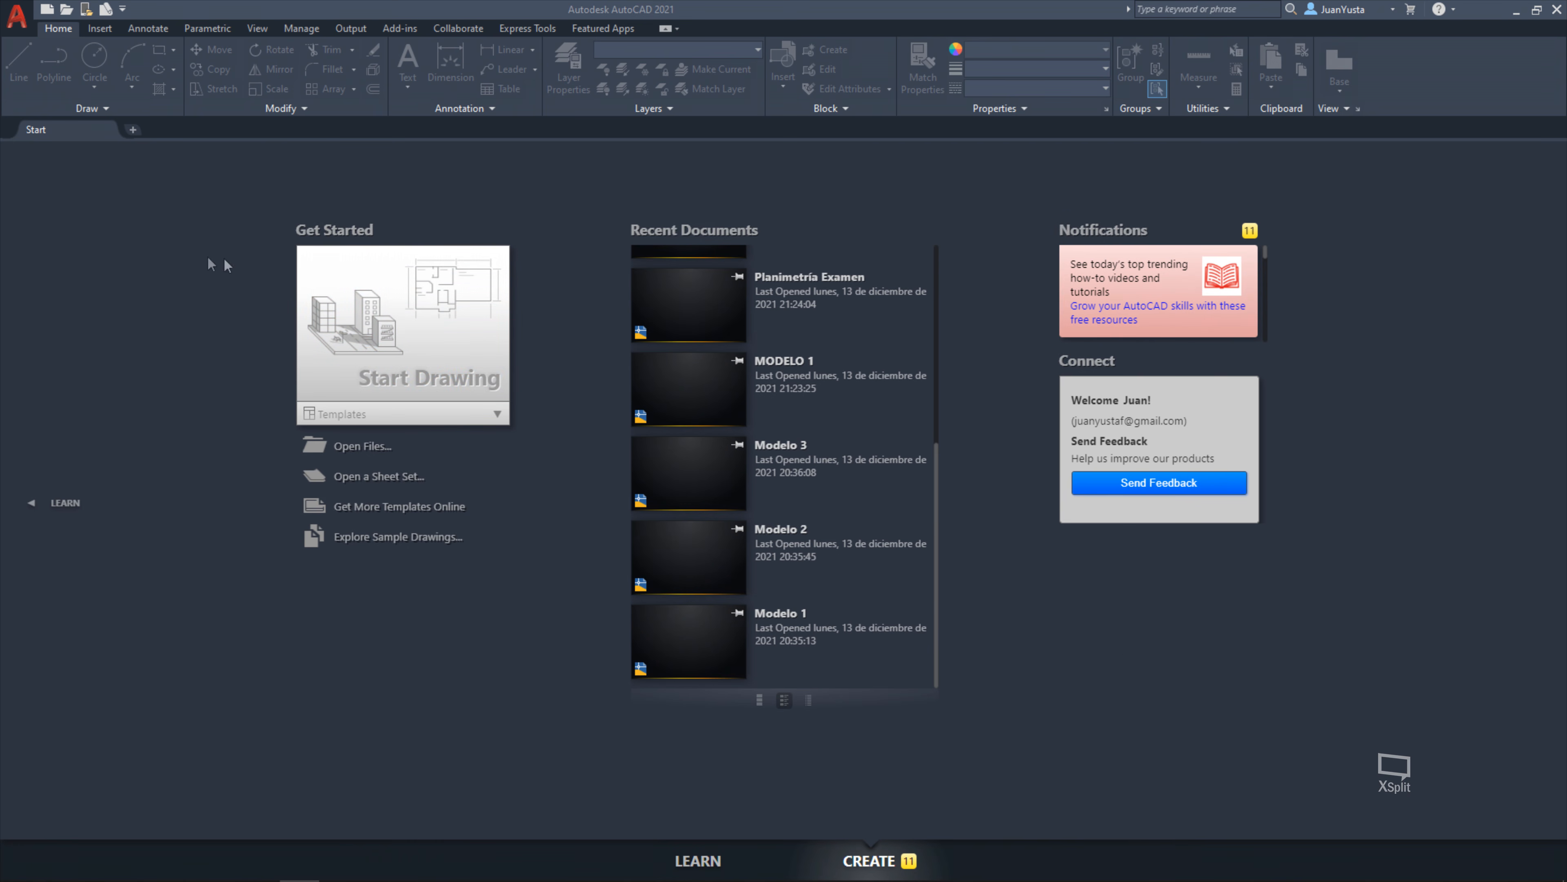
Start a new blank drawing in AutoCAD 2021, and another one in AutoCAD 2022
click(415, 363)
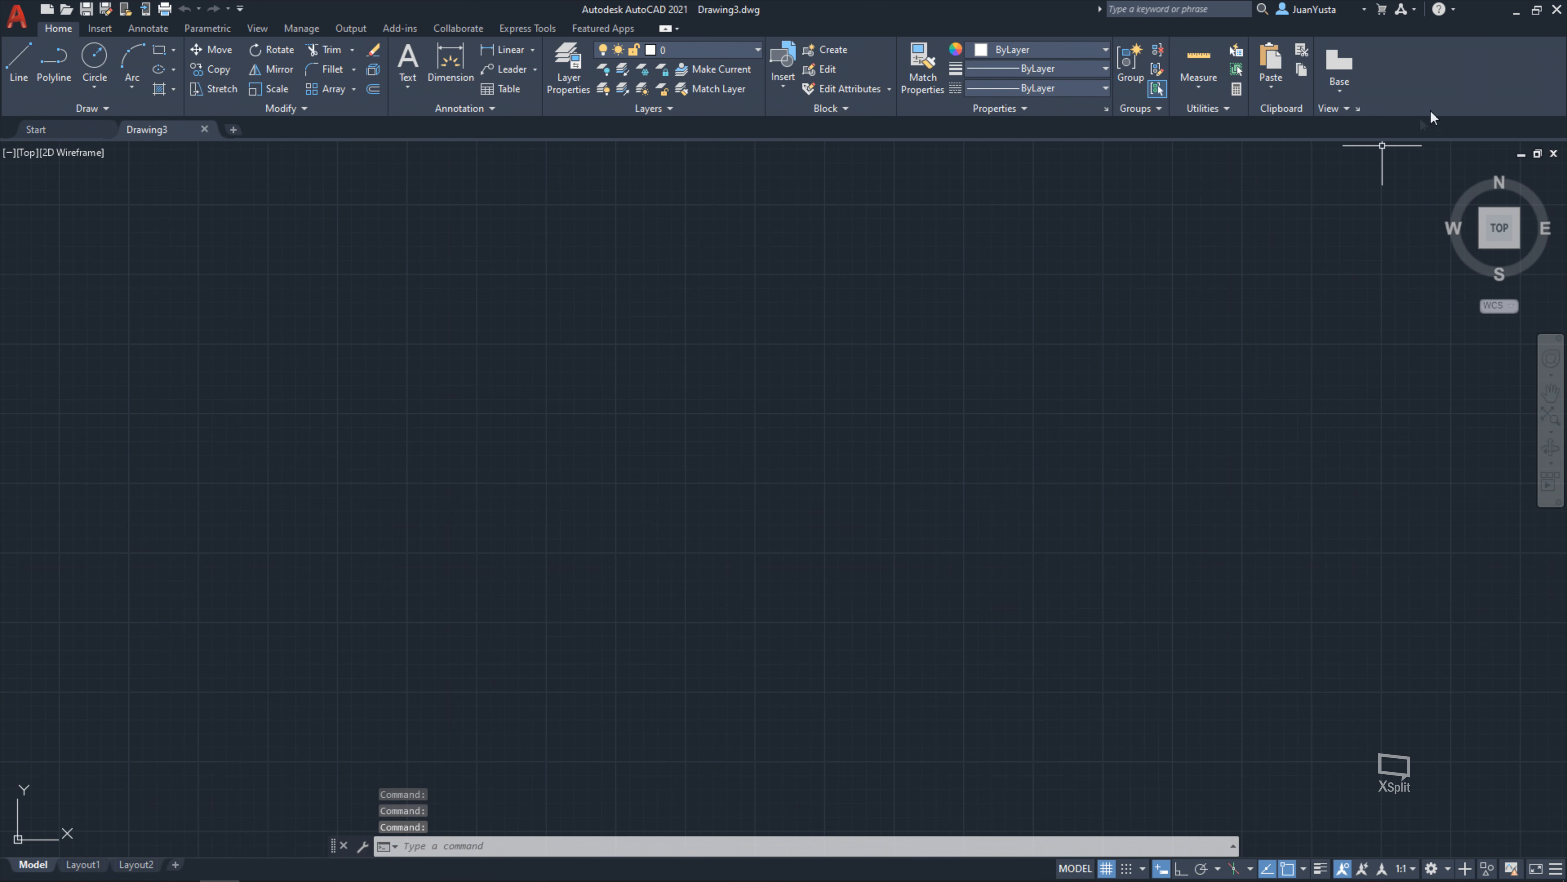
click(1516, 11)
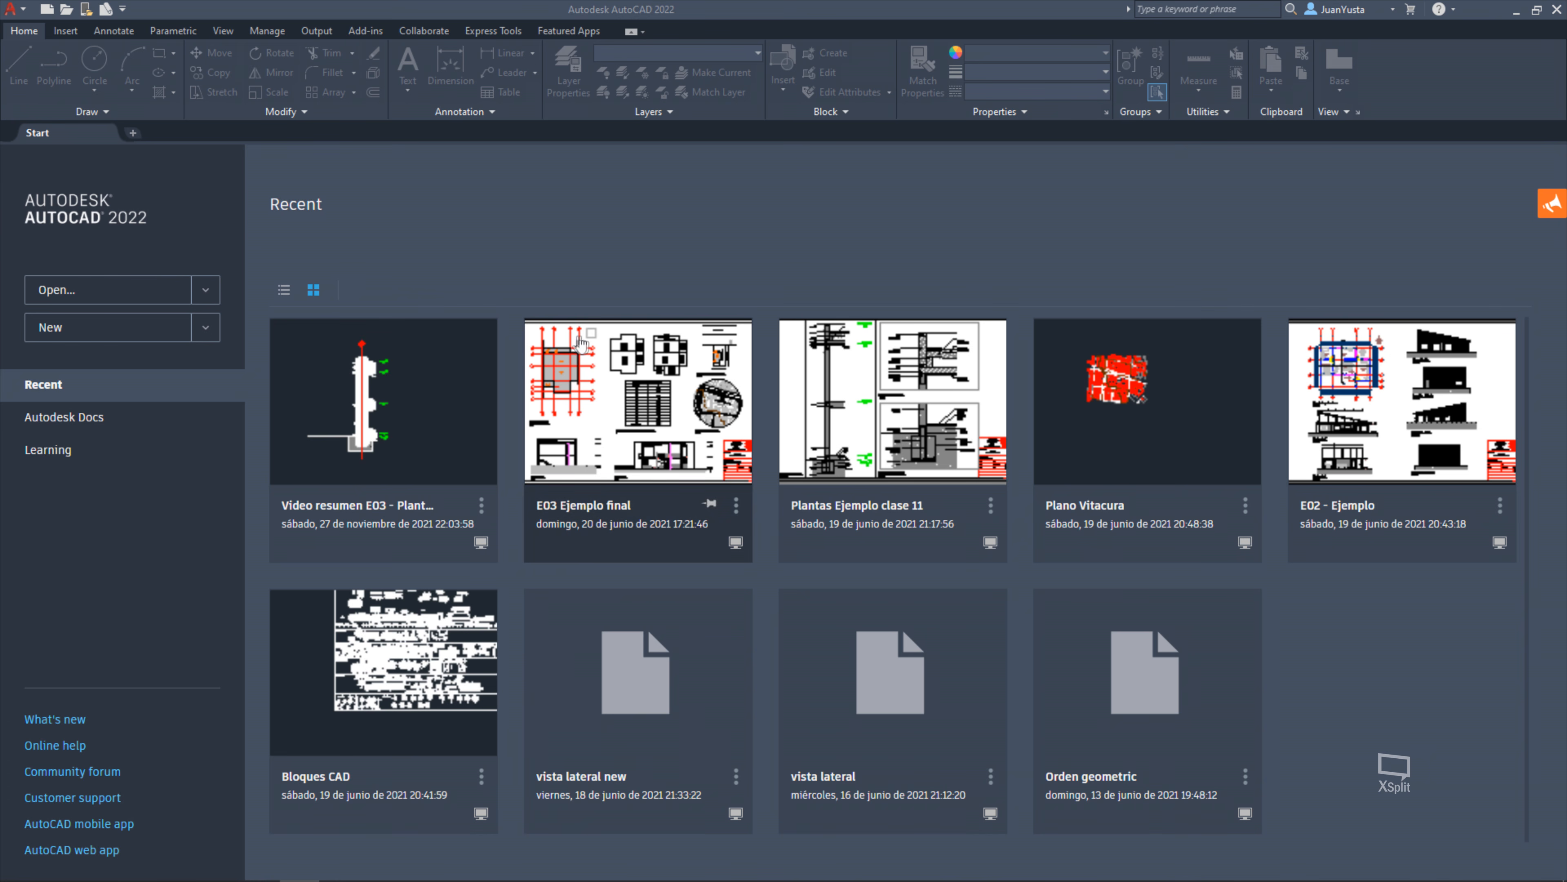
click(65, 329)
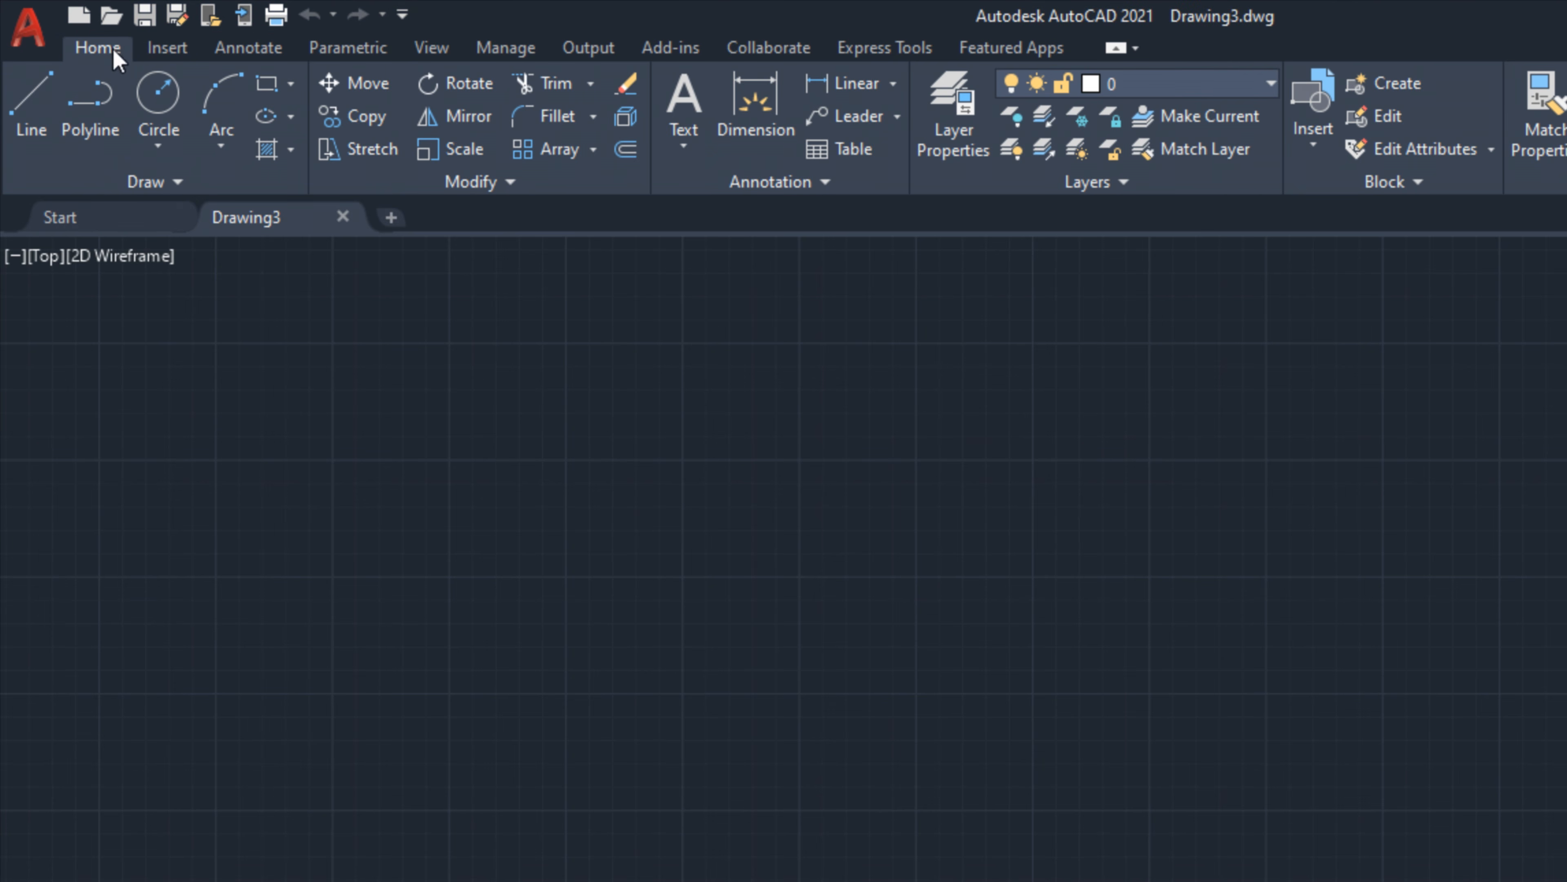
Look through the Insert, Annotate, Parametric, View, Manage, Output and Add-ins tool sets, returning to the Home tools
click(162, 47)
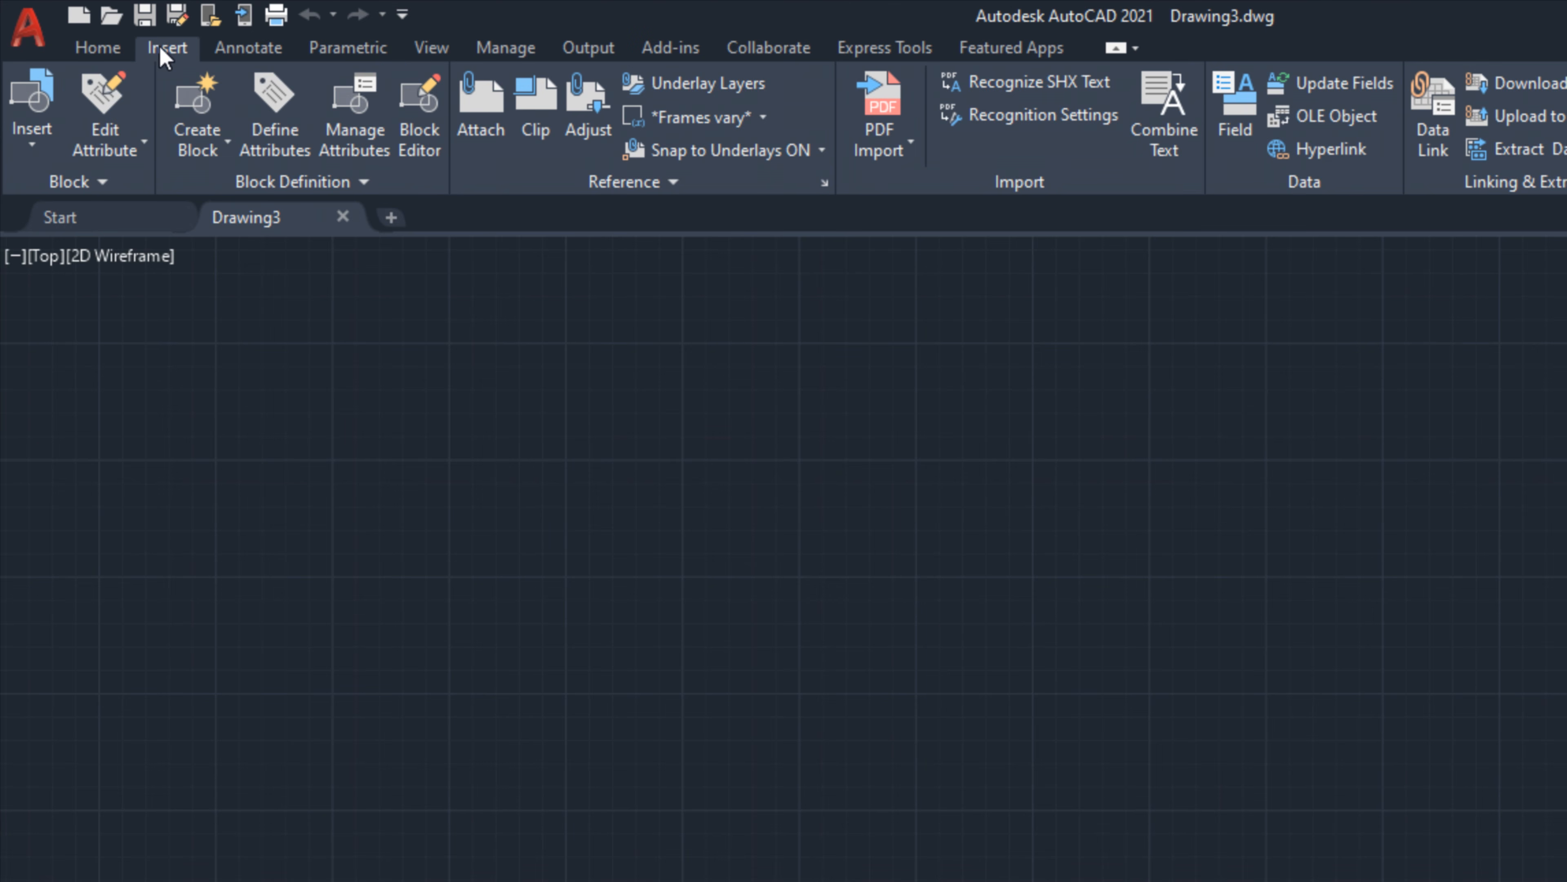
click(253, 49)
click(352, 49)
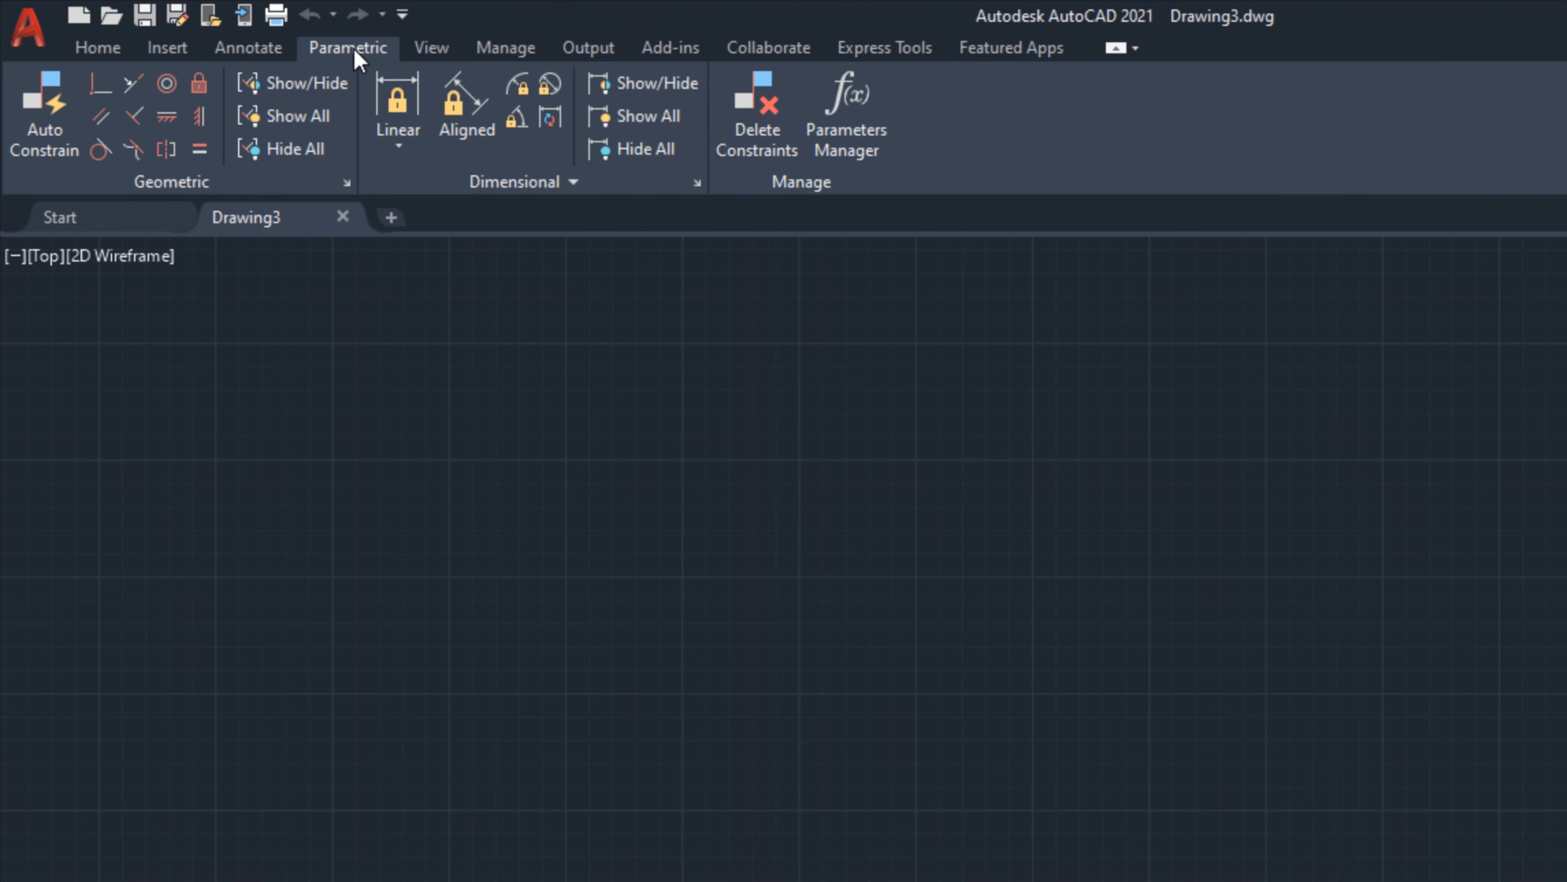
click(435, 48)
click(525, 49)
click(596, 51)
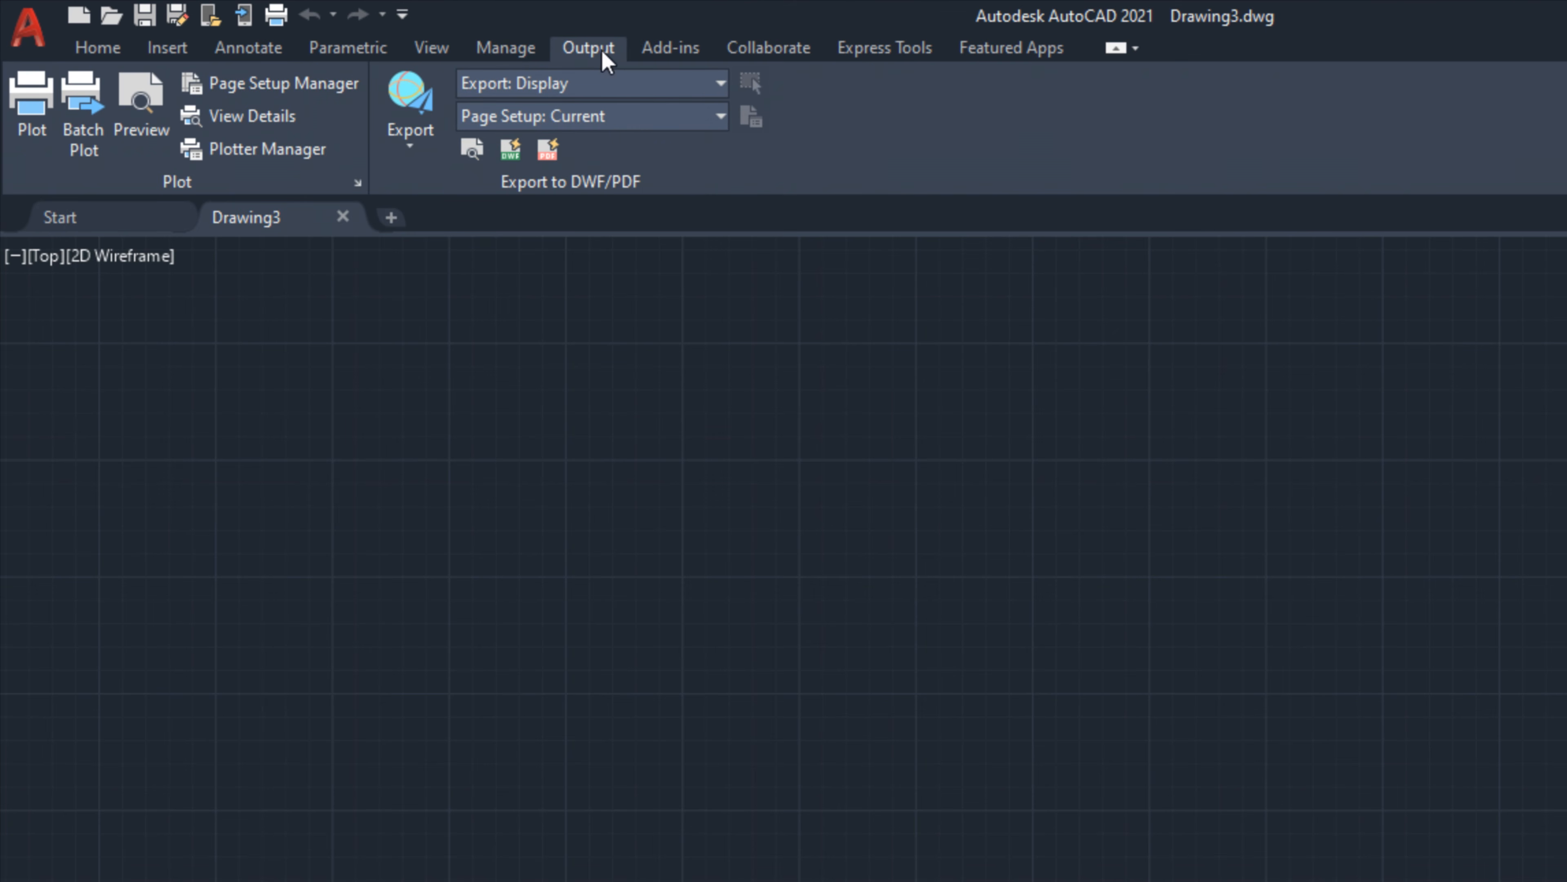
click(686, 54)
click(96, 53)
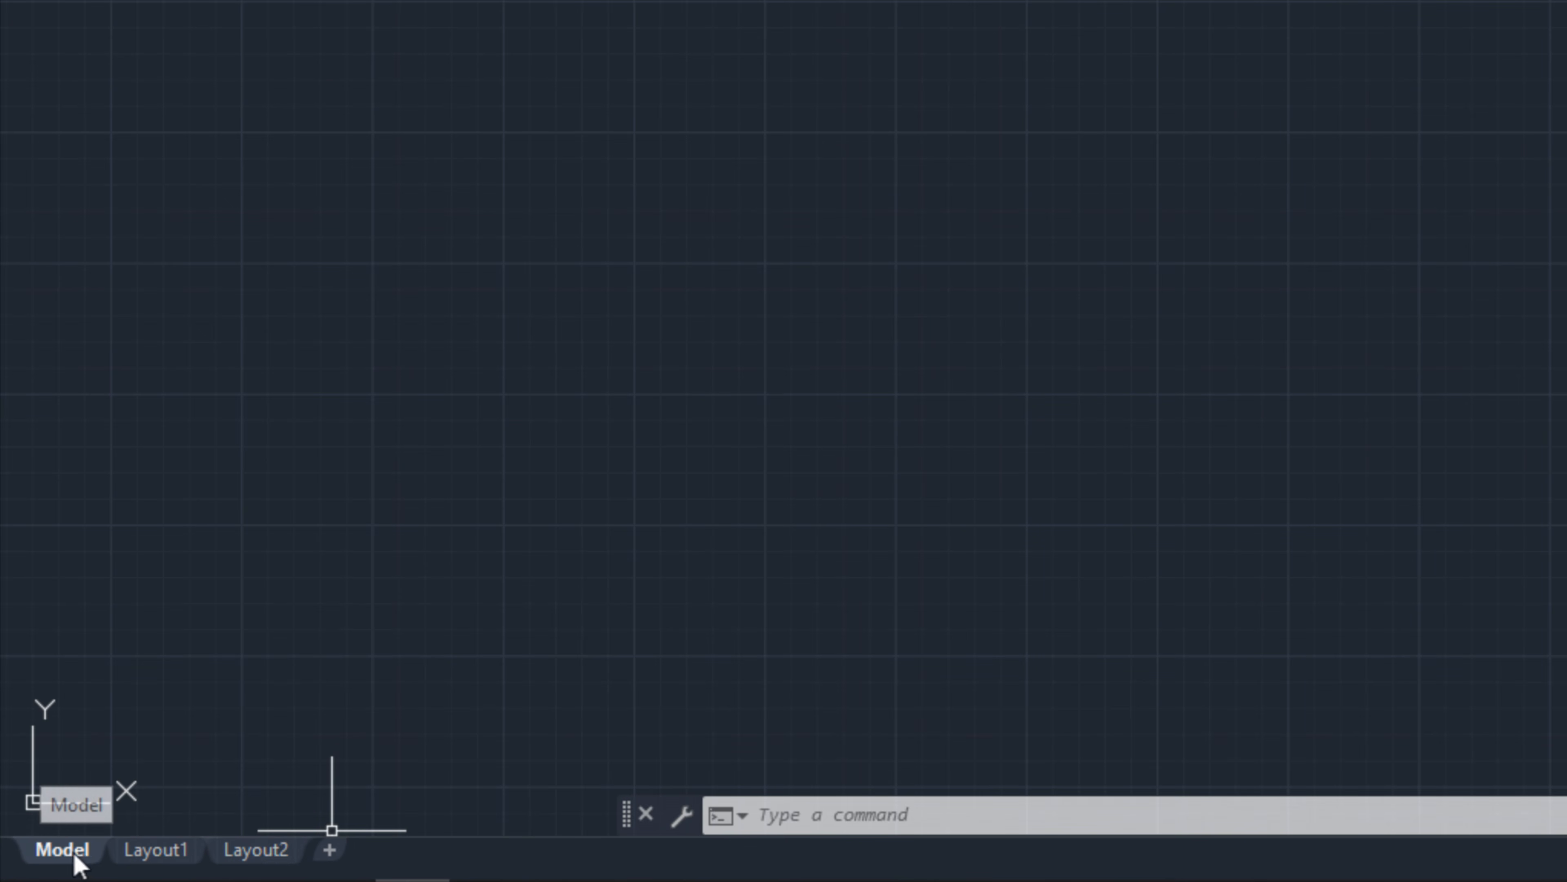
Examine the paper sheets of Layout1 and Layout2, and return to model space
mouse_move(150, 856)
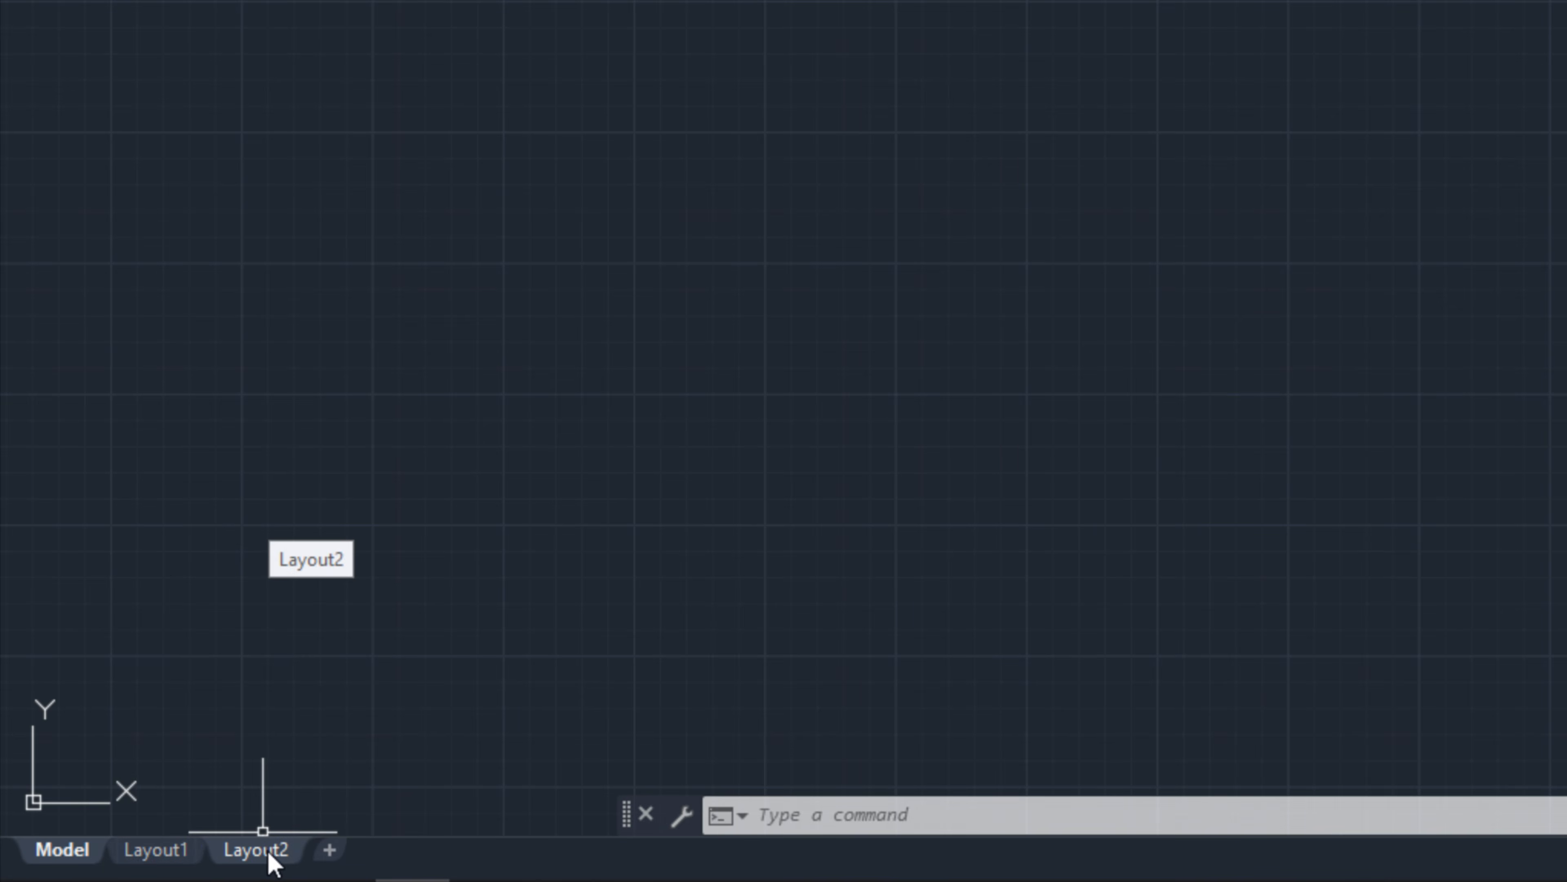
mouse_move(276, 863)
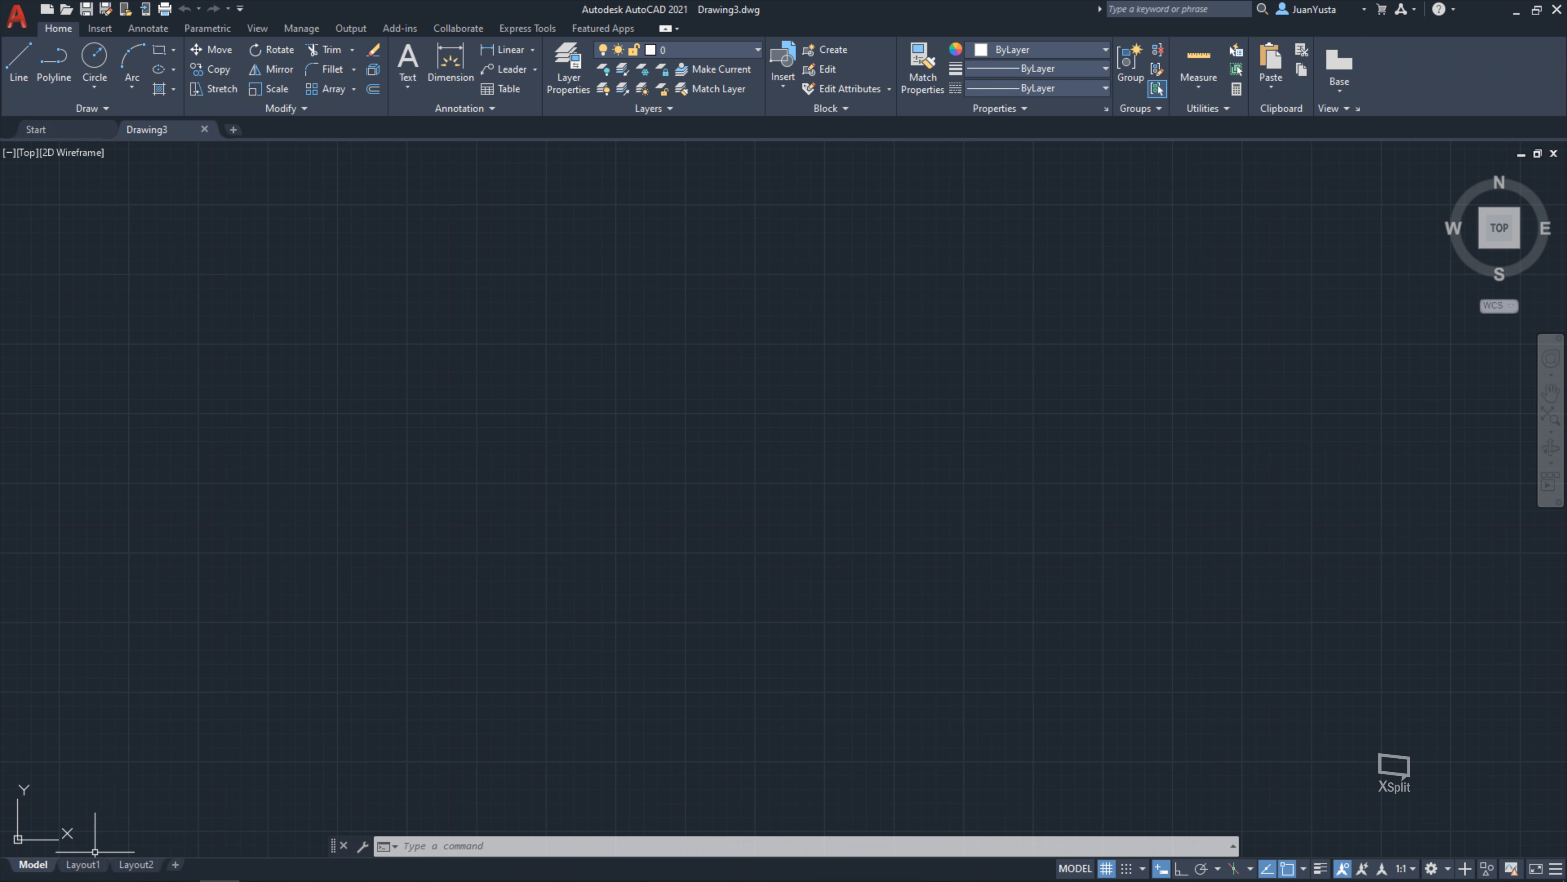
click(86, 864)
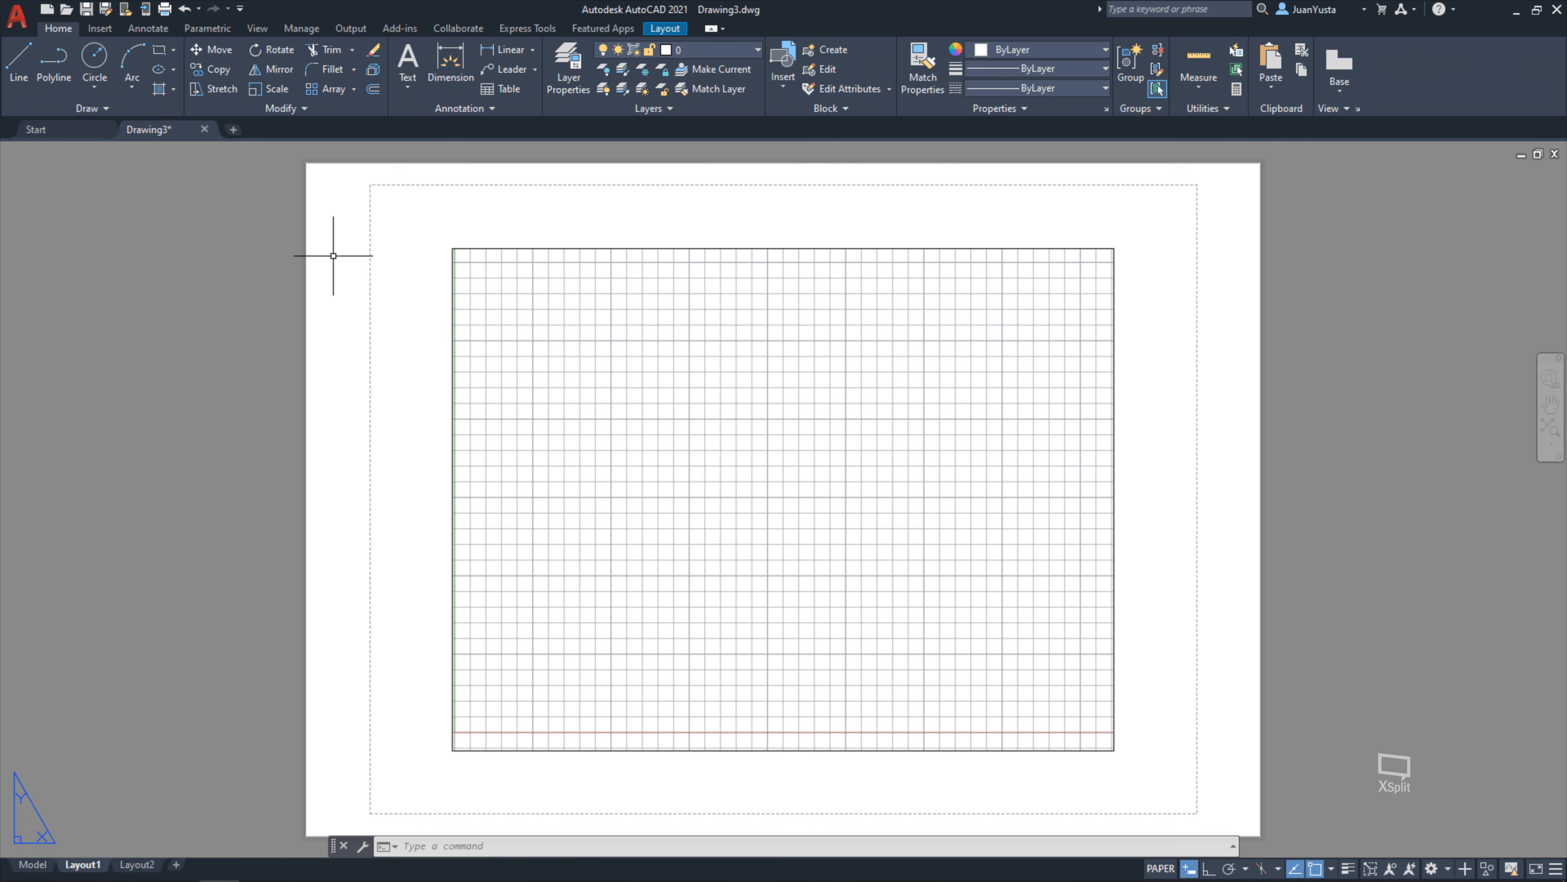
scroll(333, 255, down, 1)
middle_drag(444, 308, 527, 347)
scroll(527, 348, up, 1)
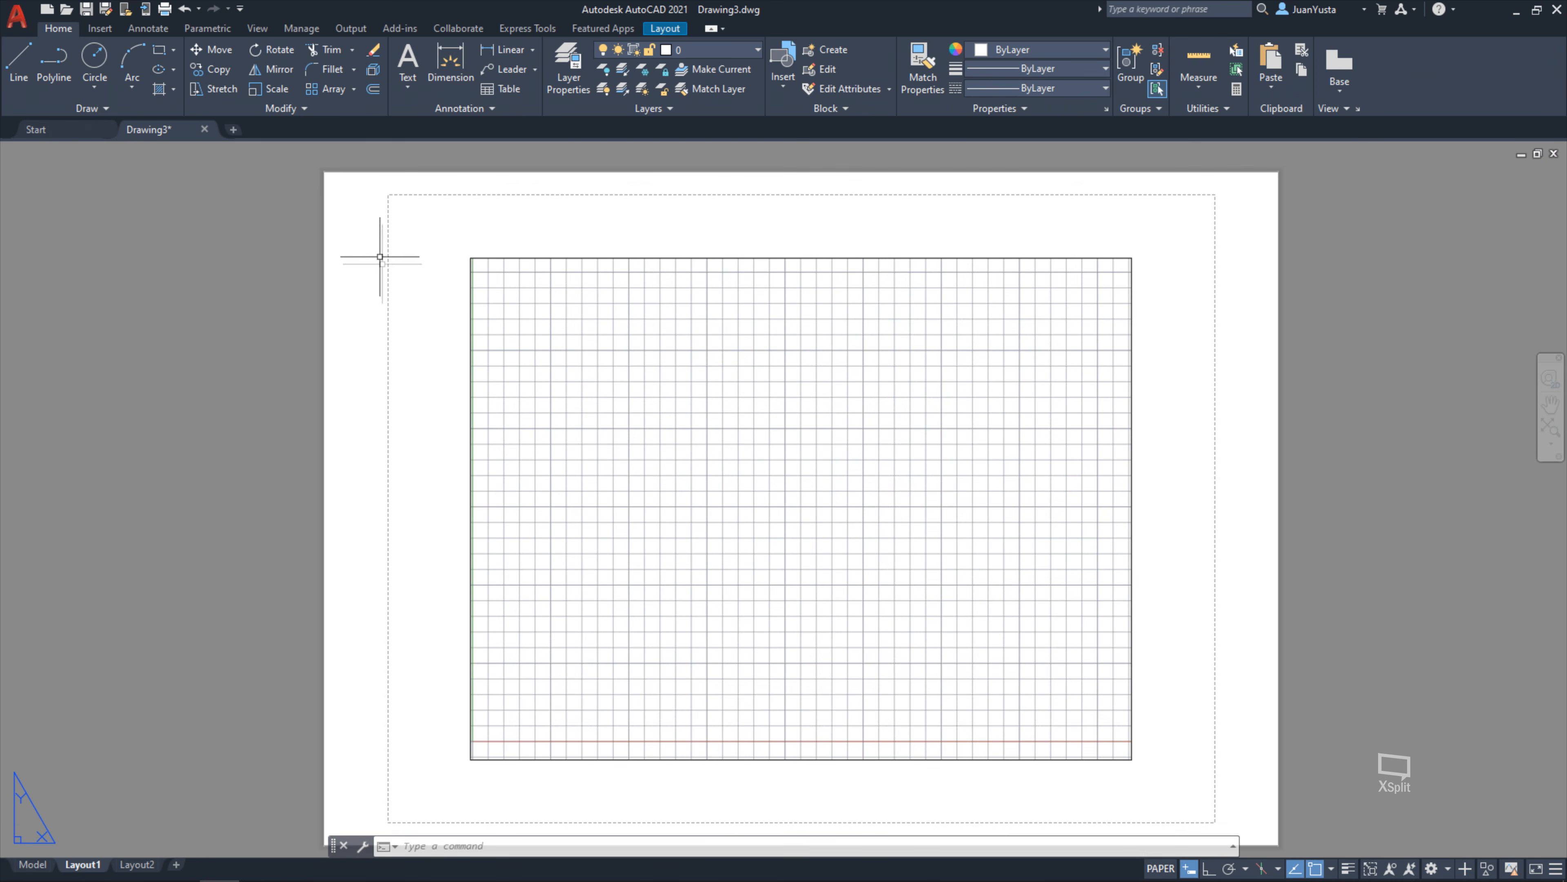
scroll(325, 151, down, 1)
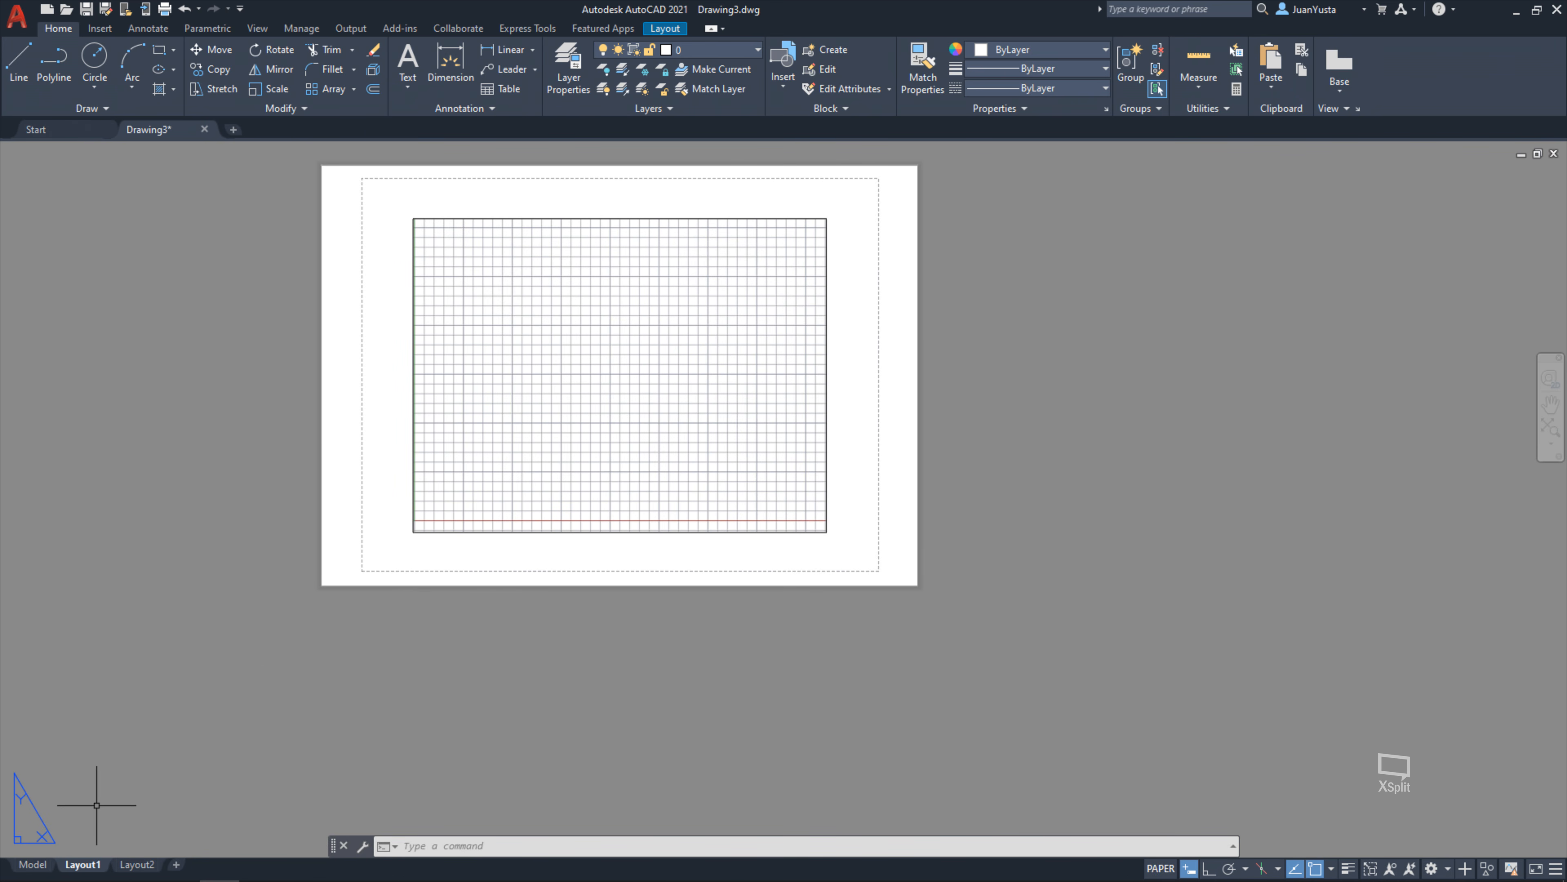
click(137, 865)
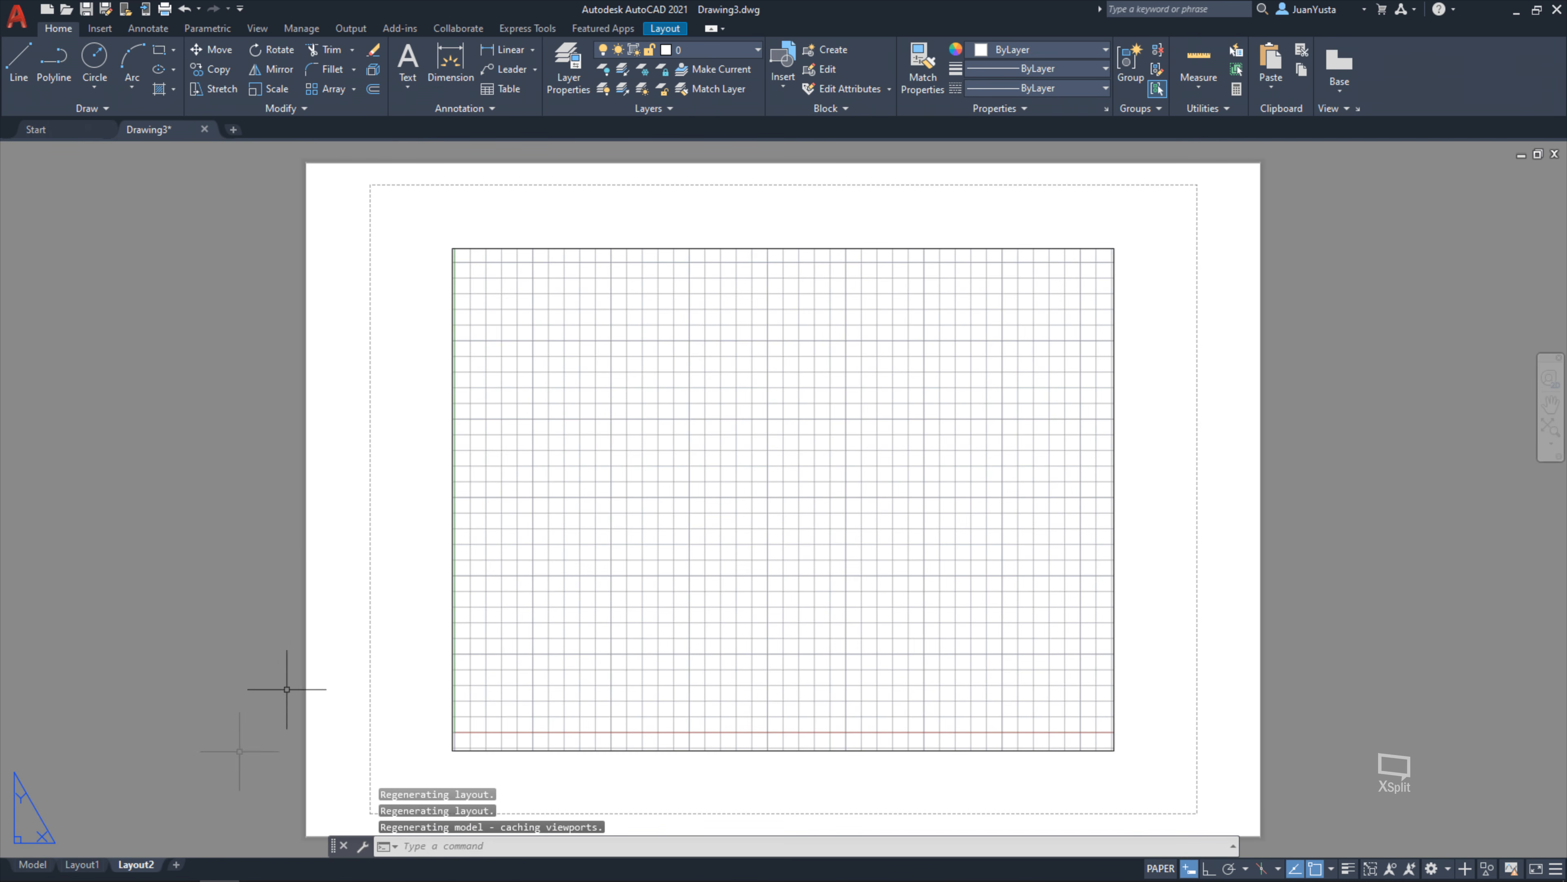
scroll(679, 396, down, 2)
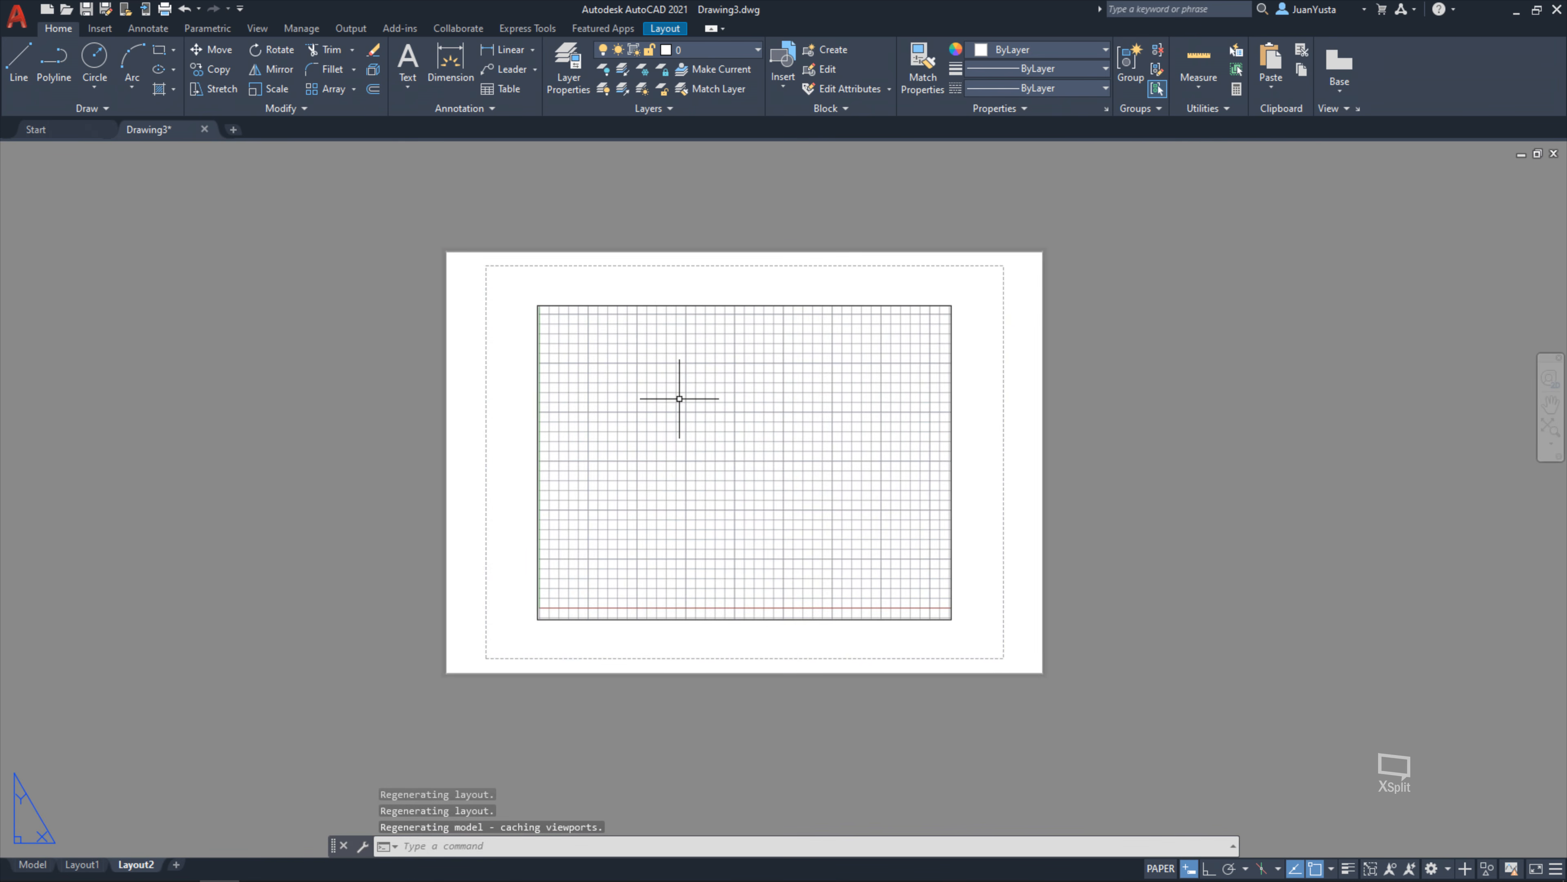
middle_drag(675, 396, 662, 398)
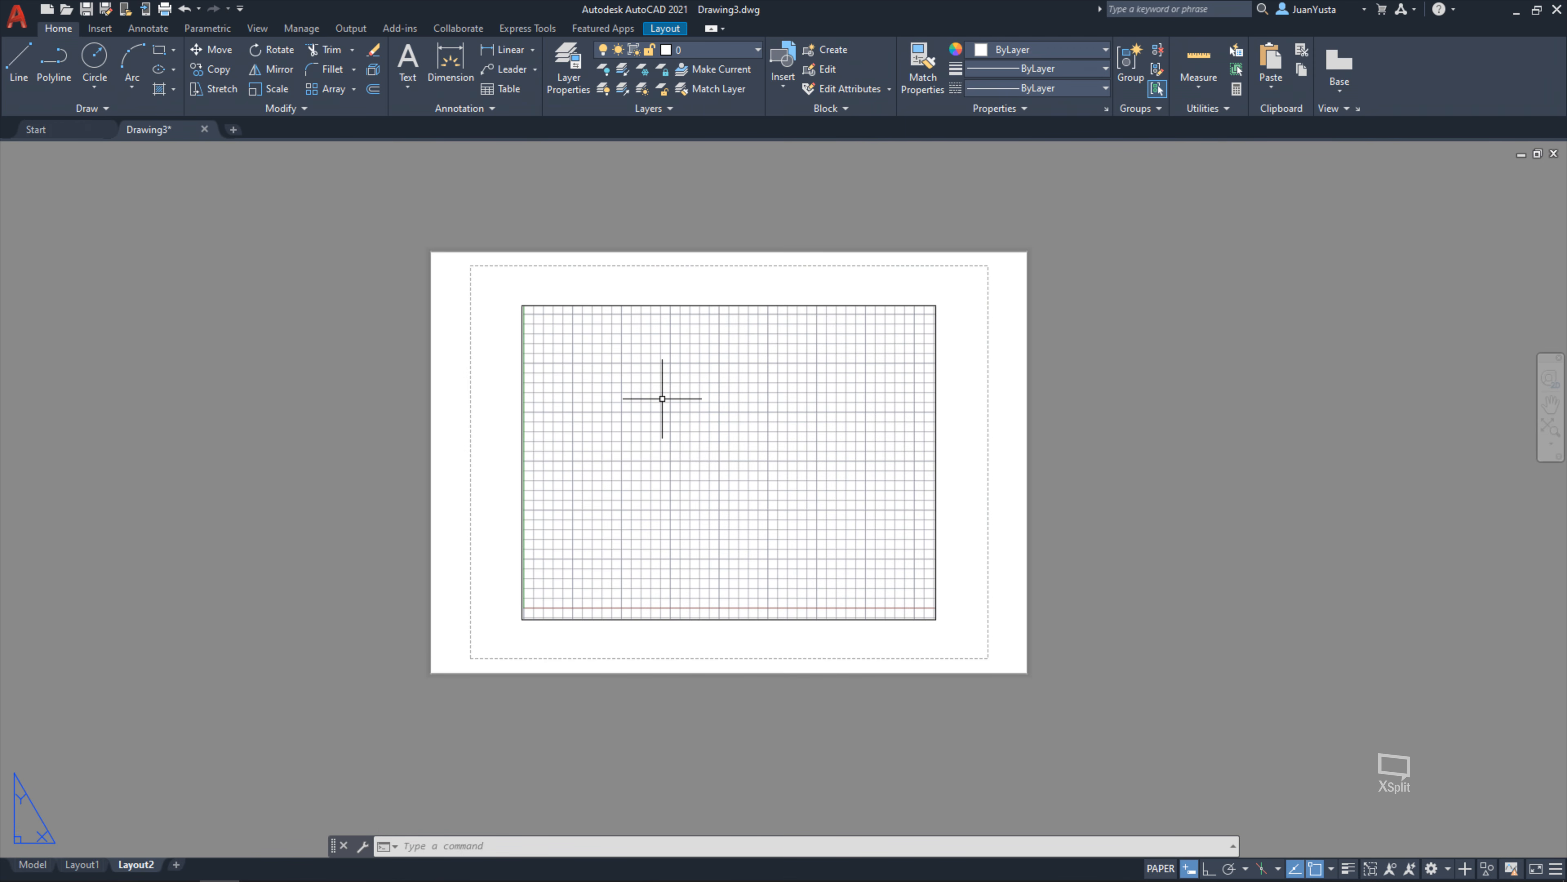
click(32, 865)
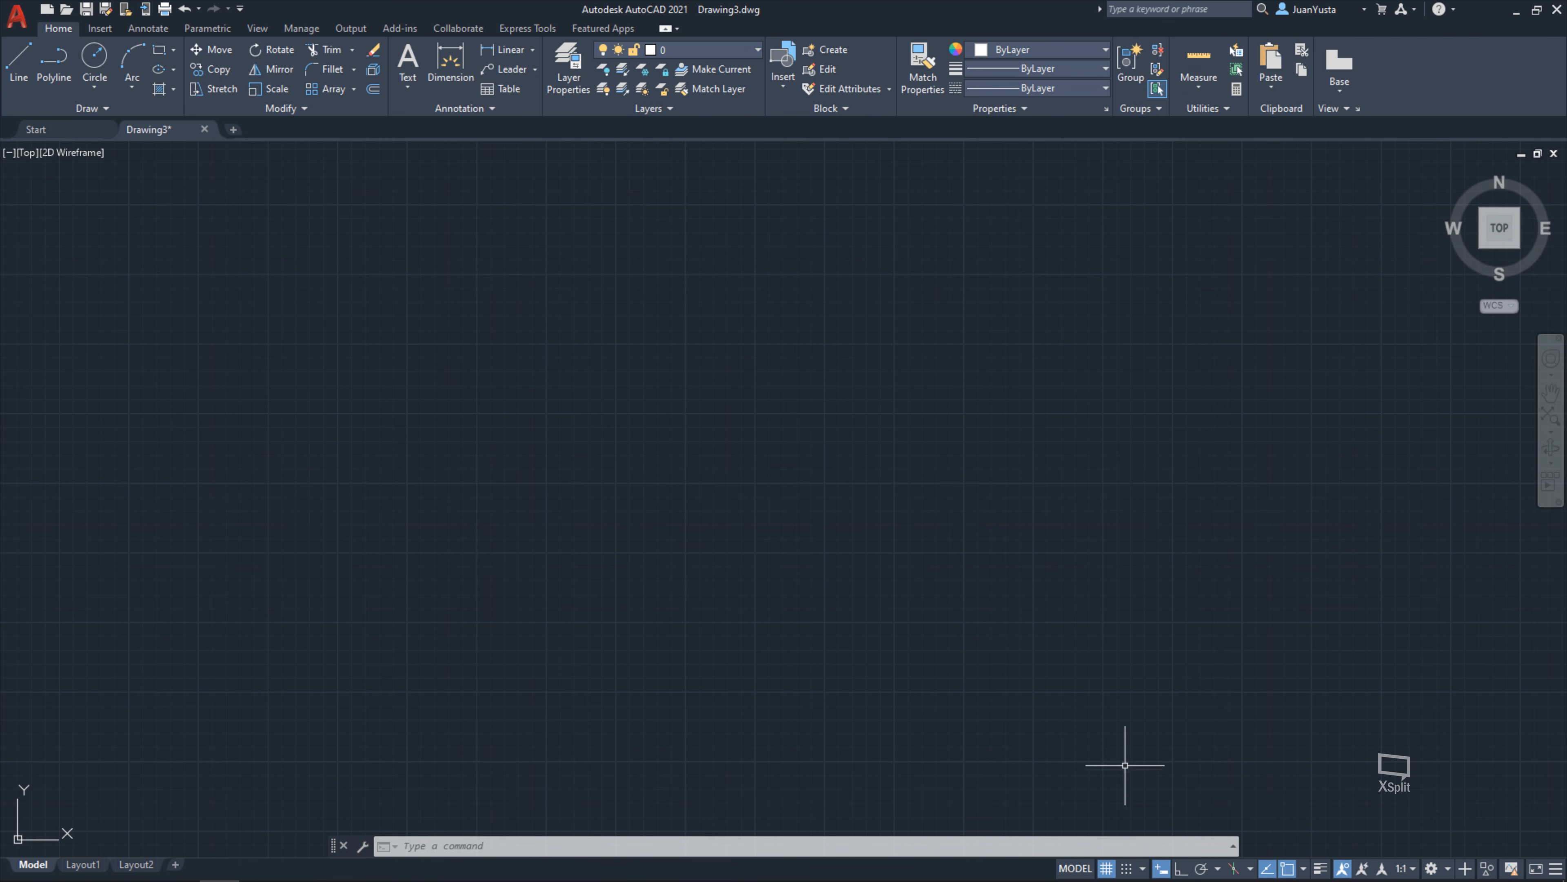
Turn the model space grid off and back on
click(1111, 867)
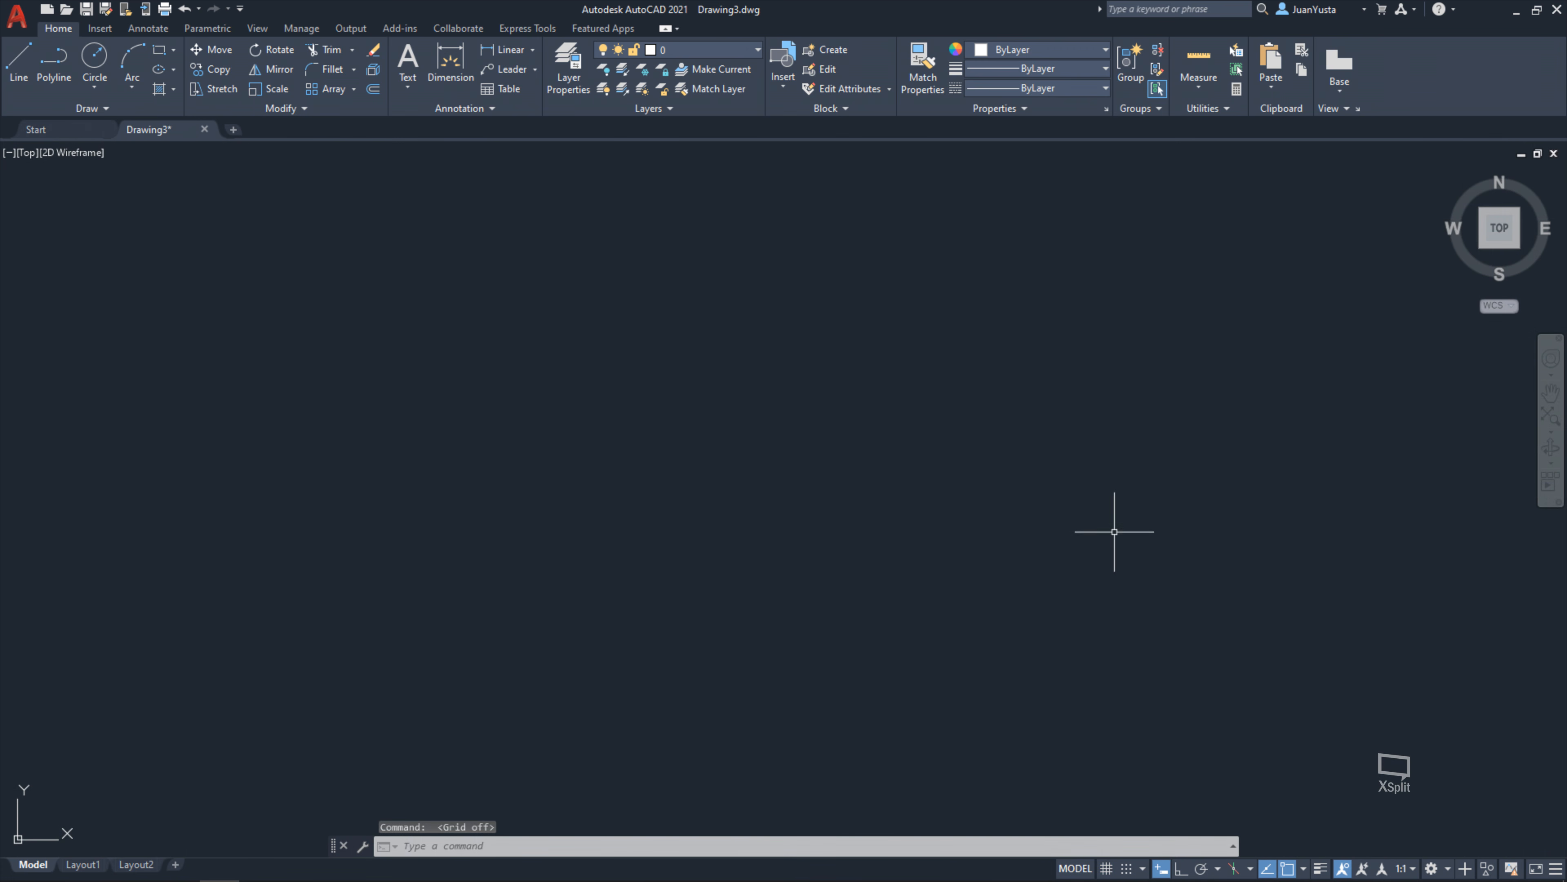
click(1107, 869)
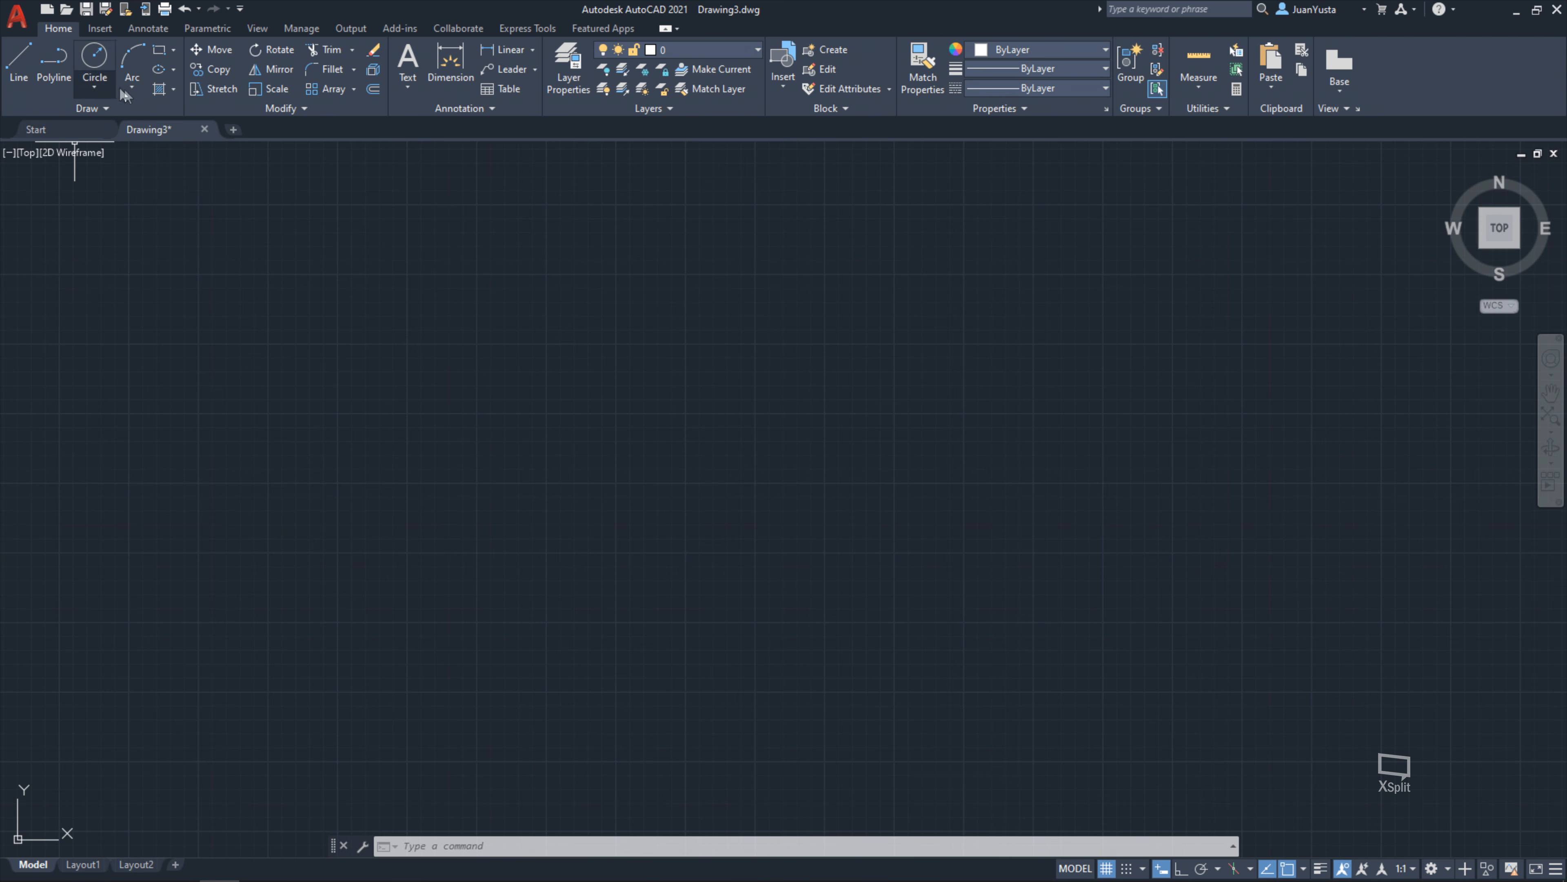
click(19, 65)
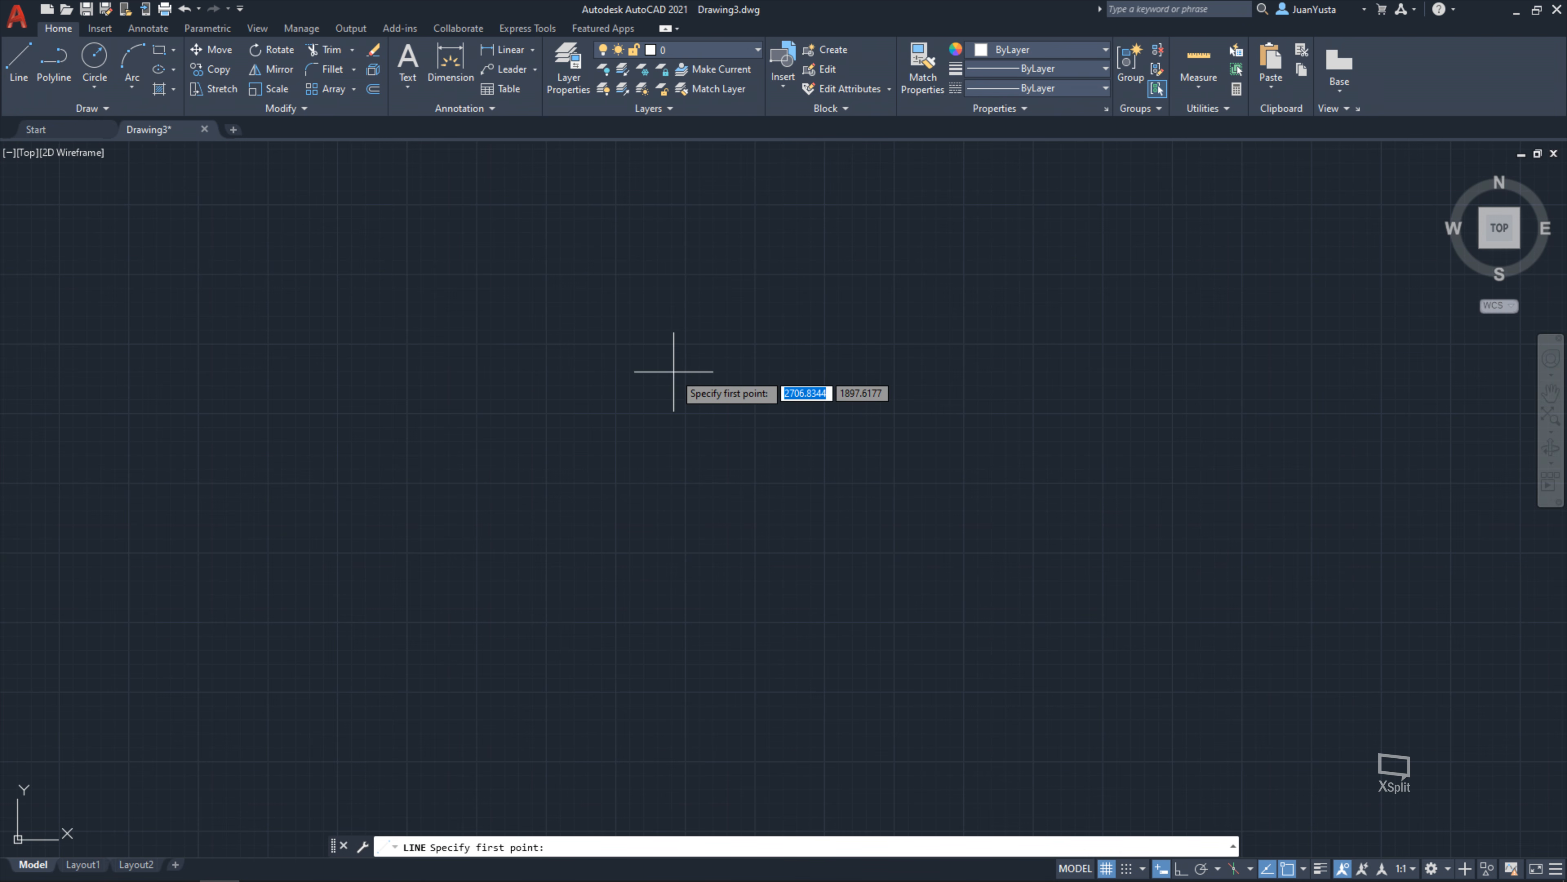
key(Escape)
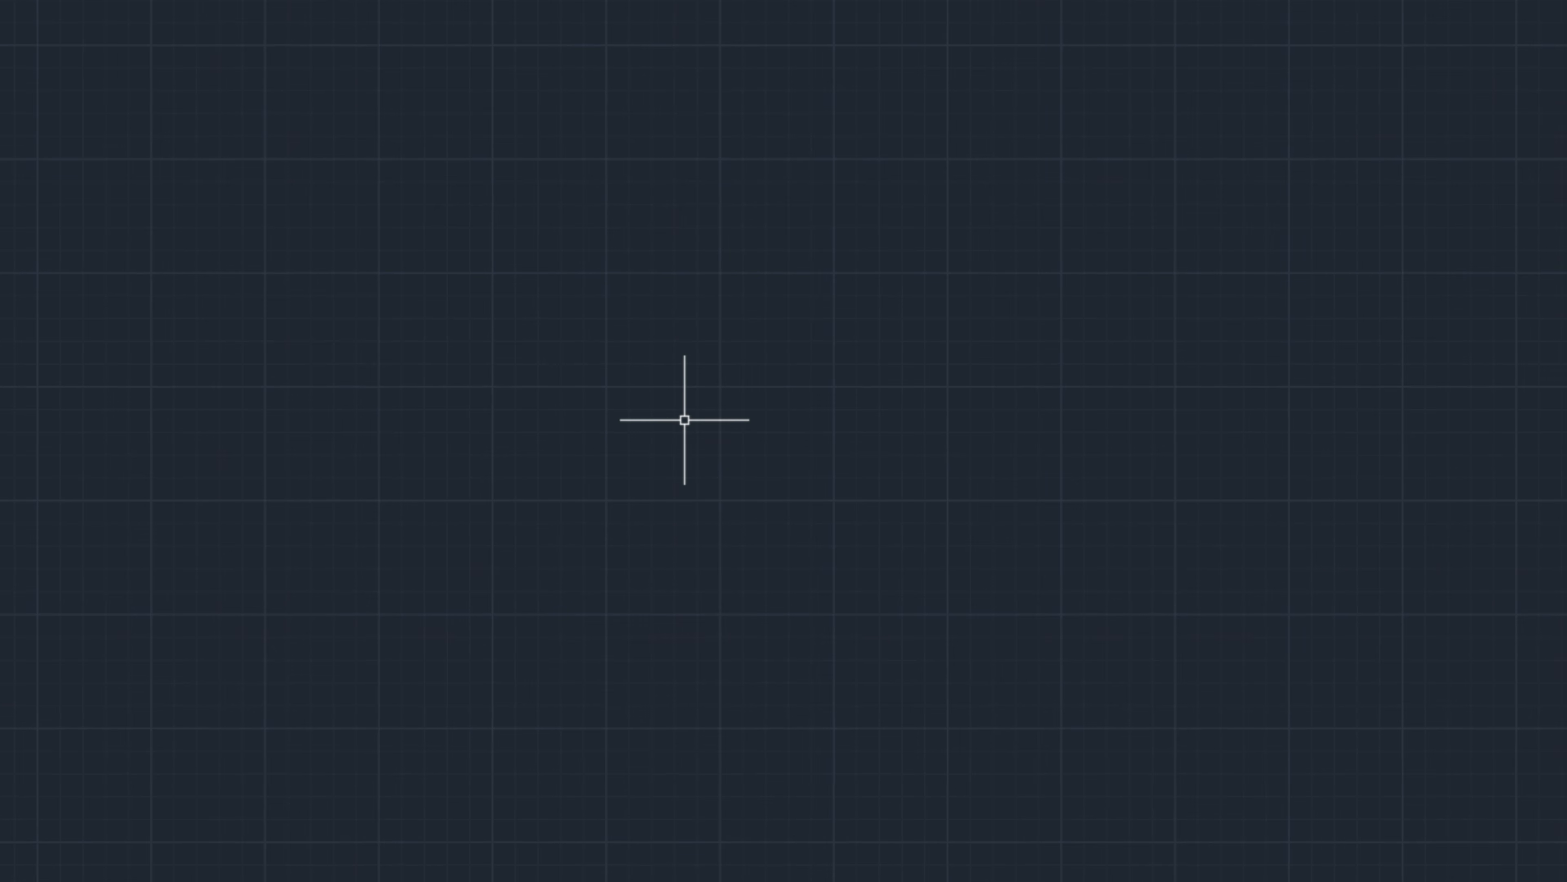
text(L)
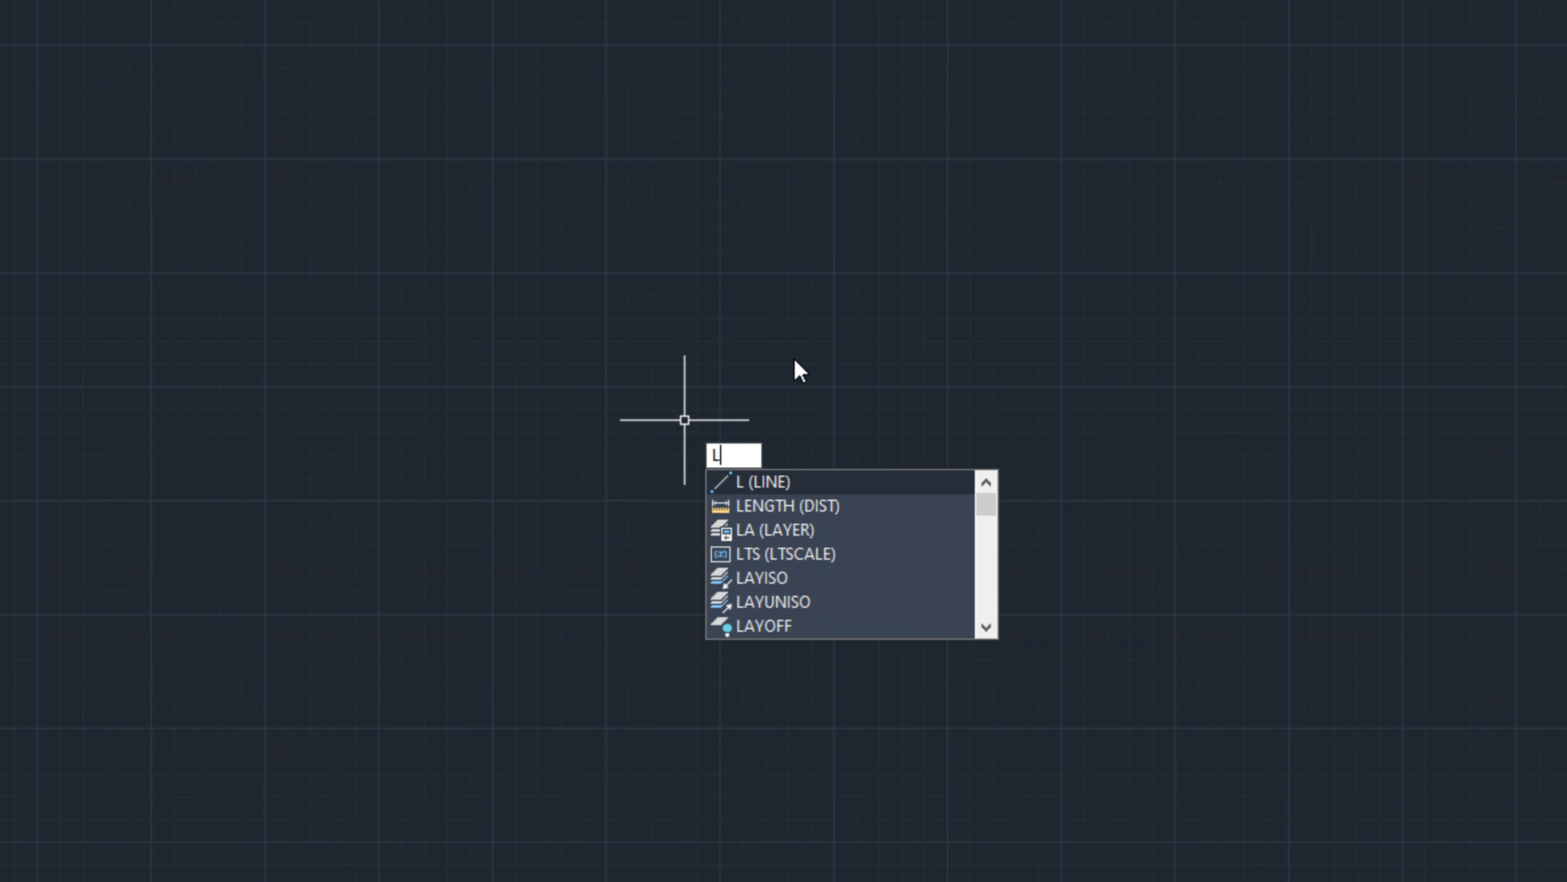
key(Escape)
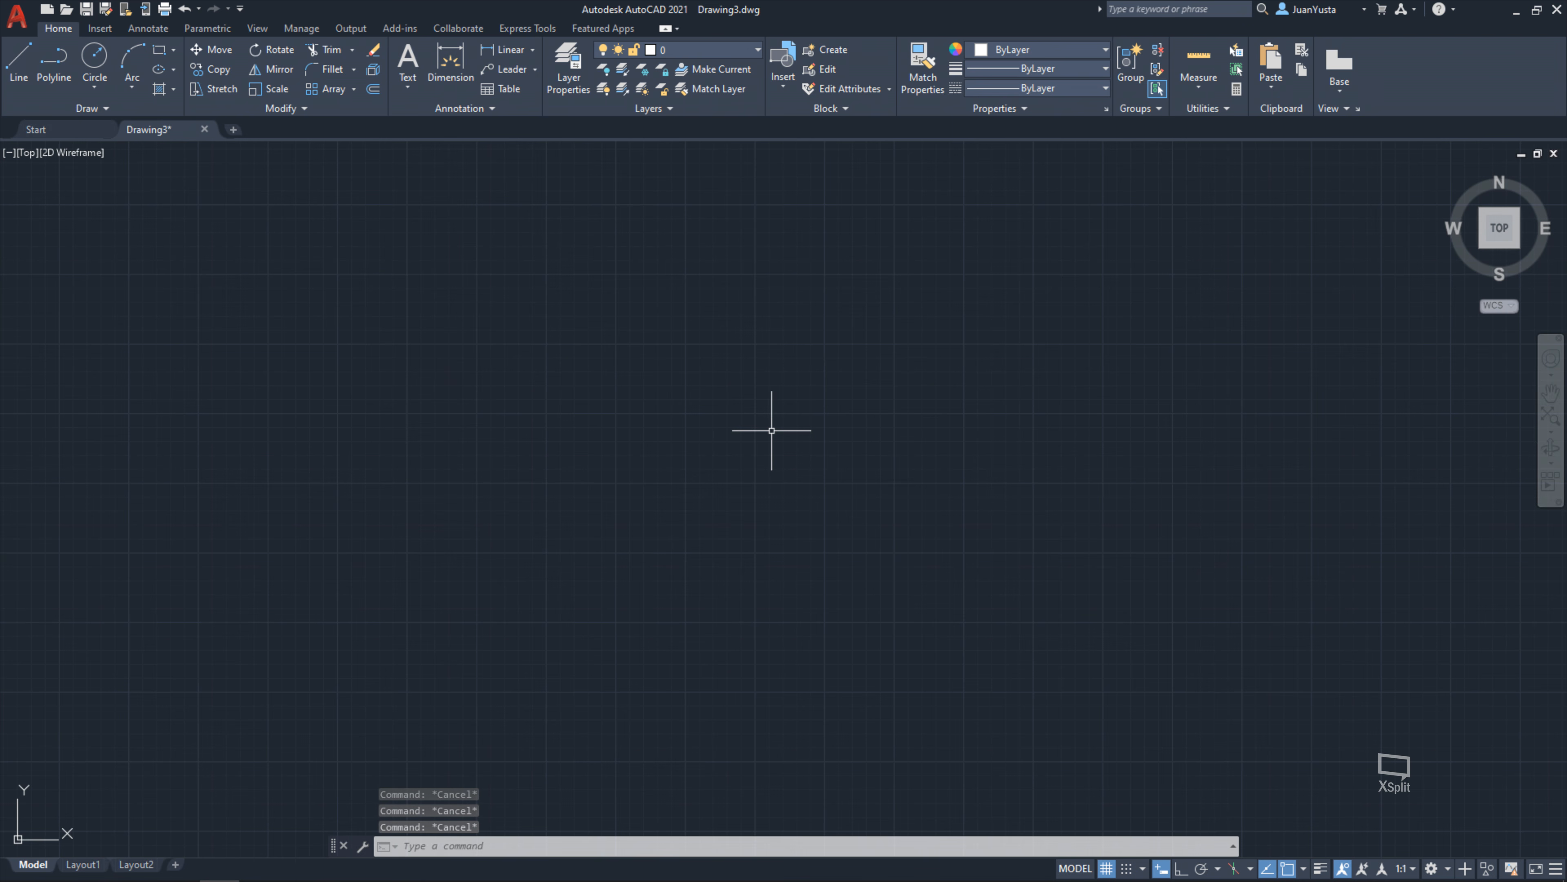
Draw a long line rising gently to the right, continued by a connected 500-unit segment running steeply down from its upper end
text(L)
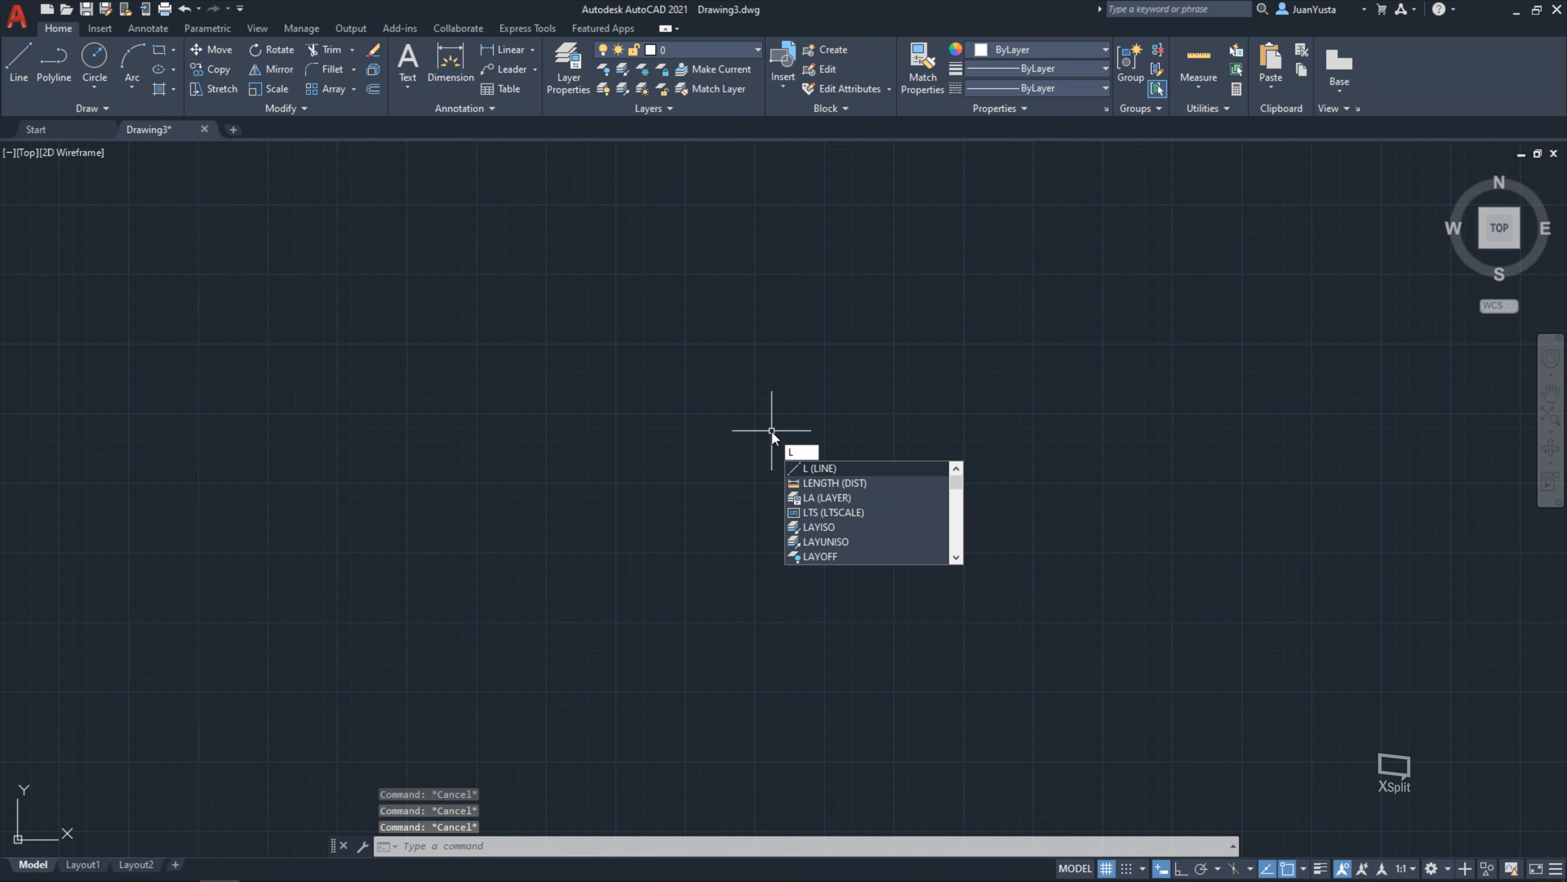
key(Return)
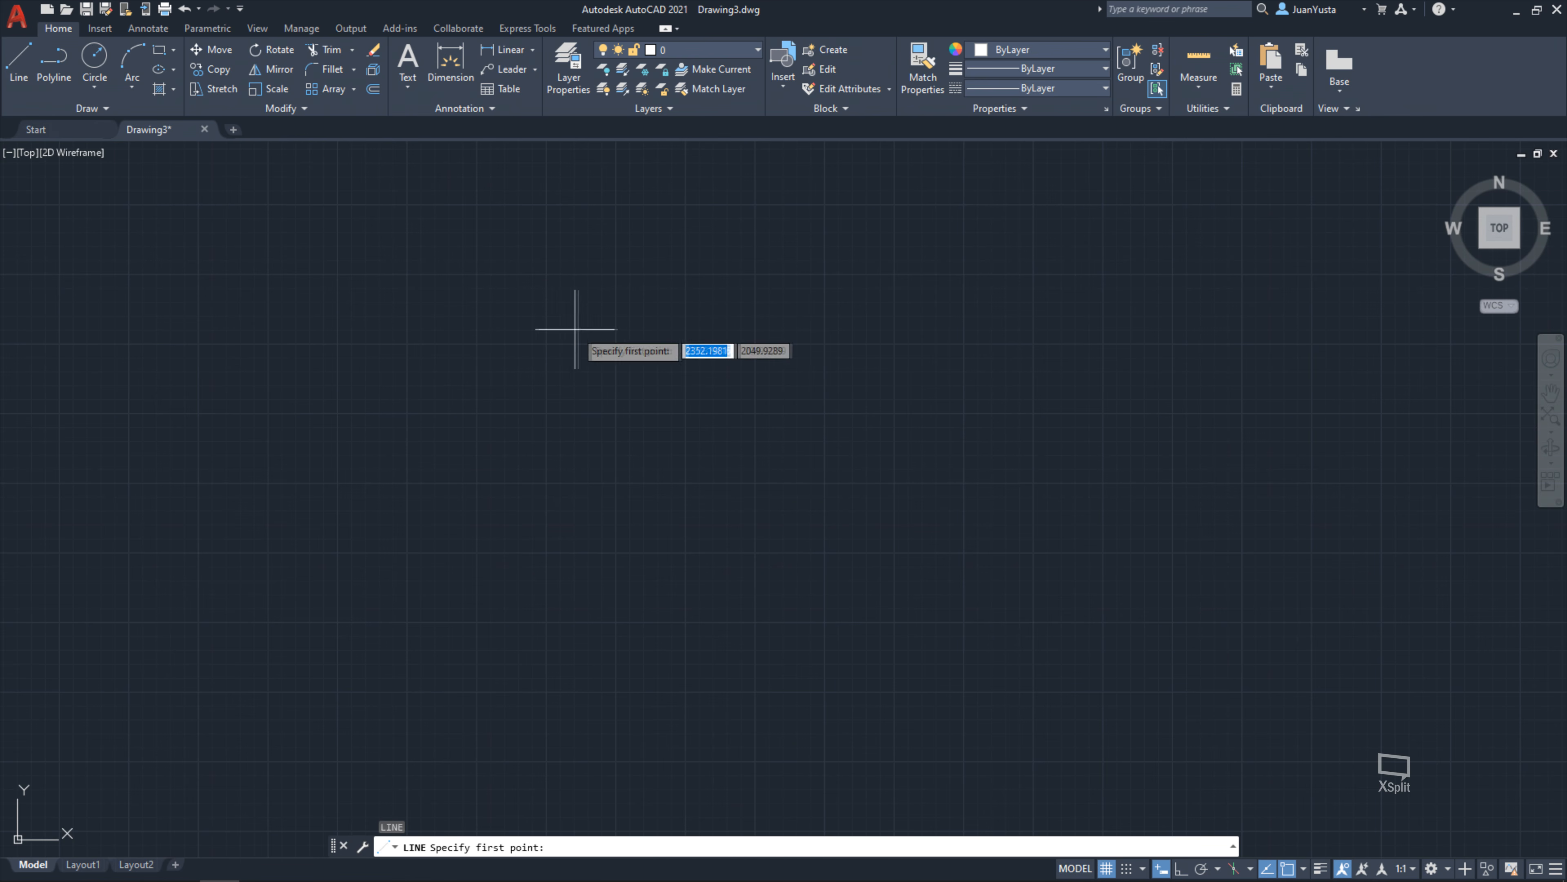
click(570, 304)
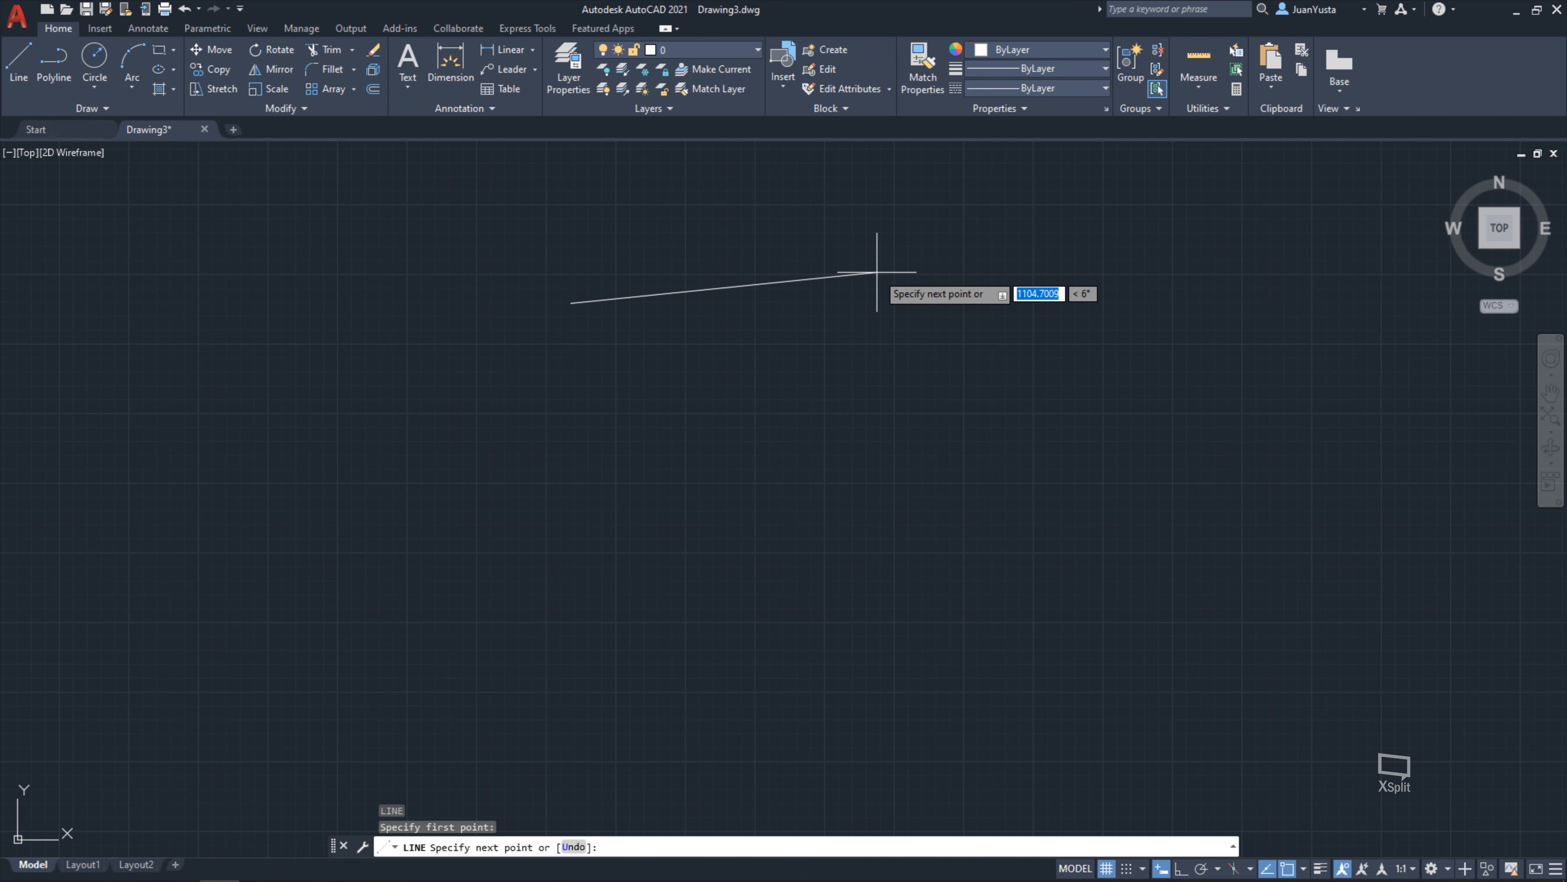
click(1037, 216)
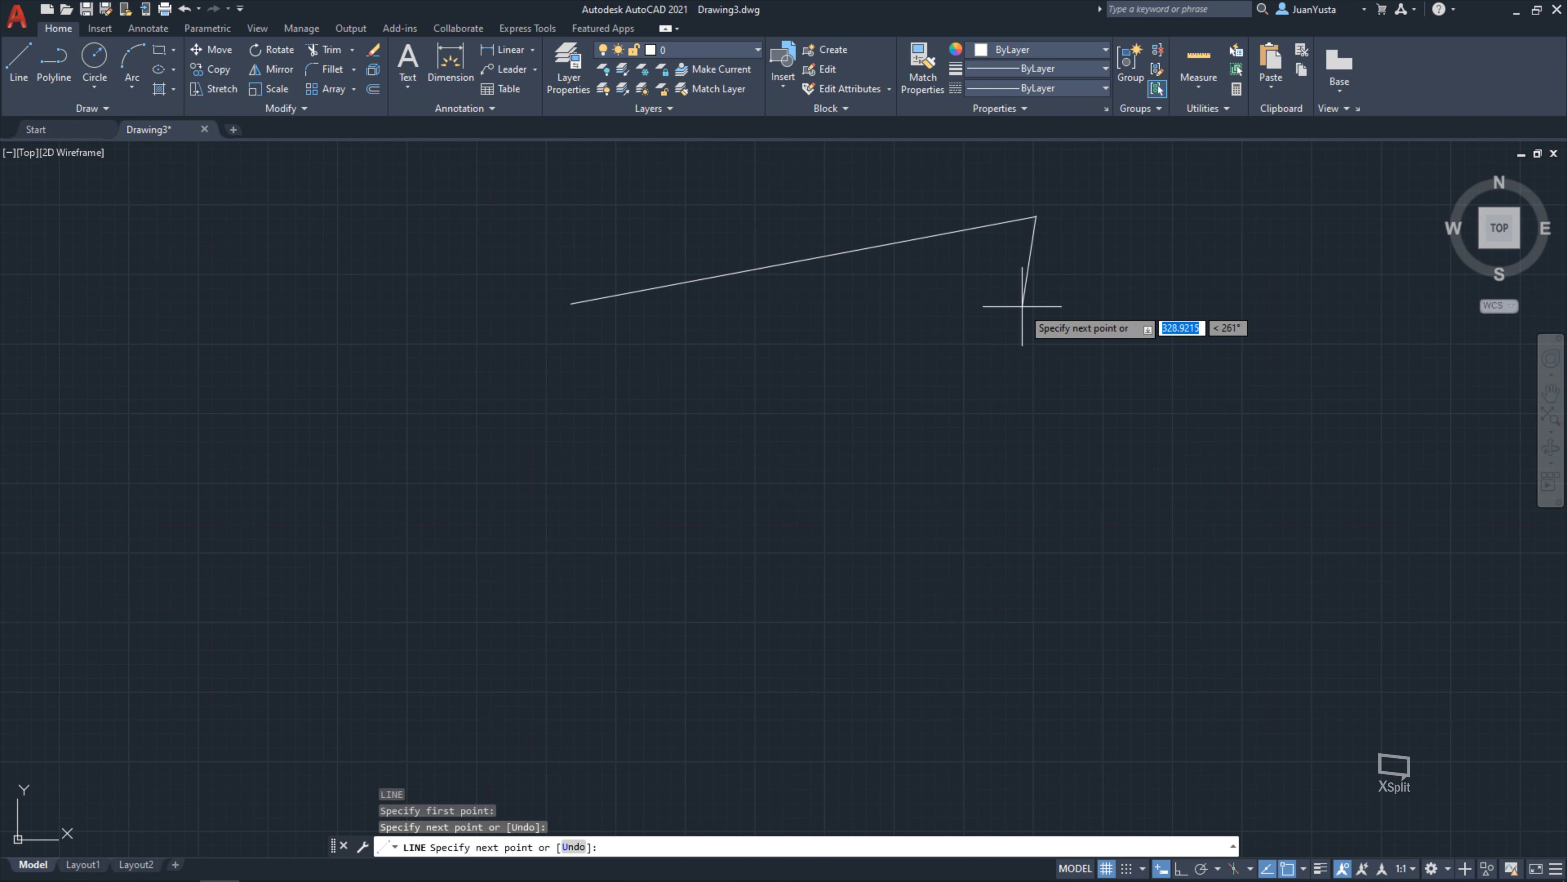
text(500)
key(Return)
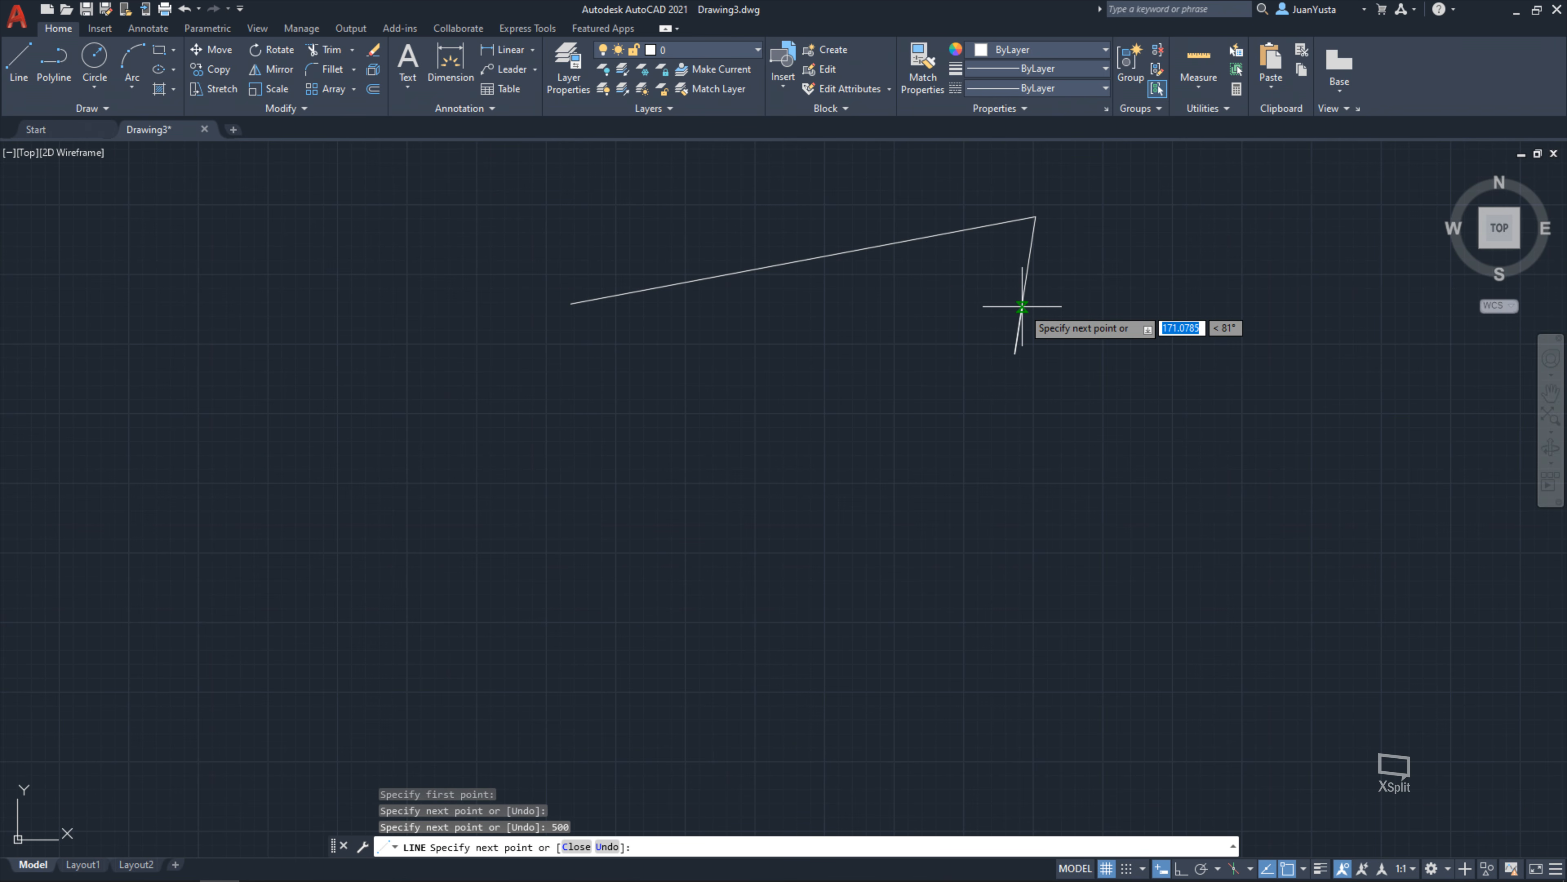
click(1015, 353)
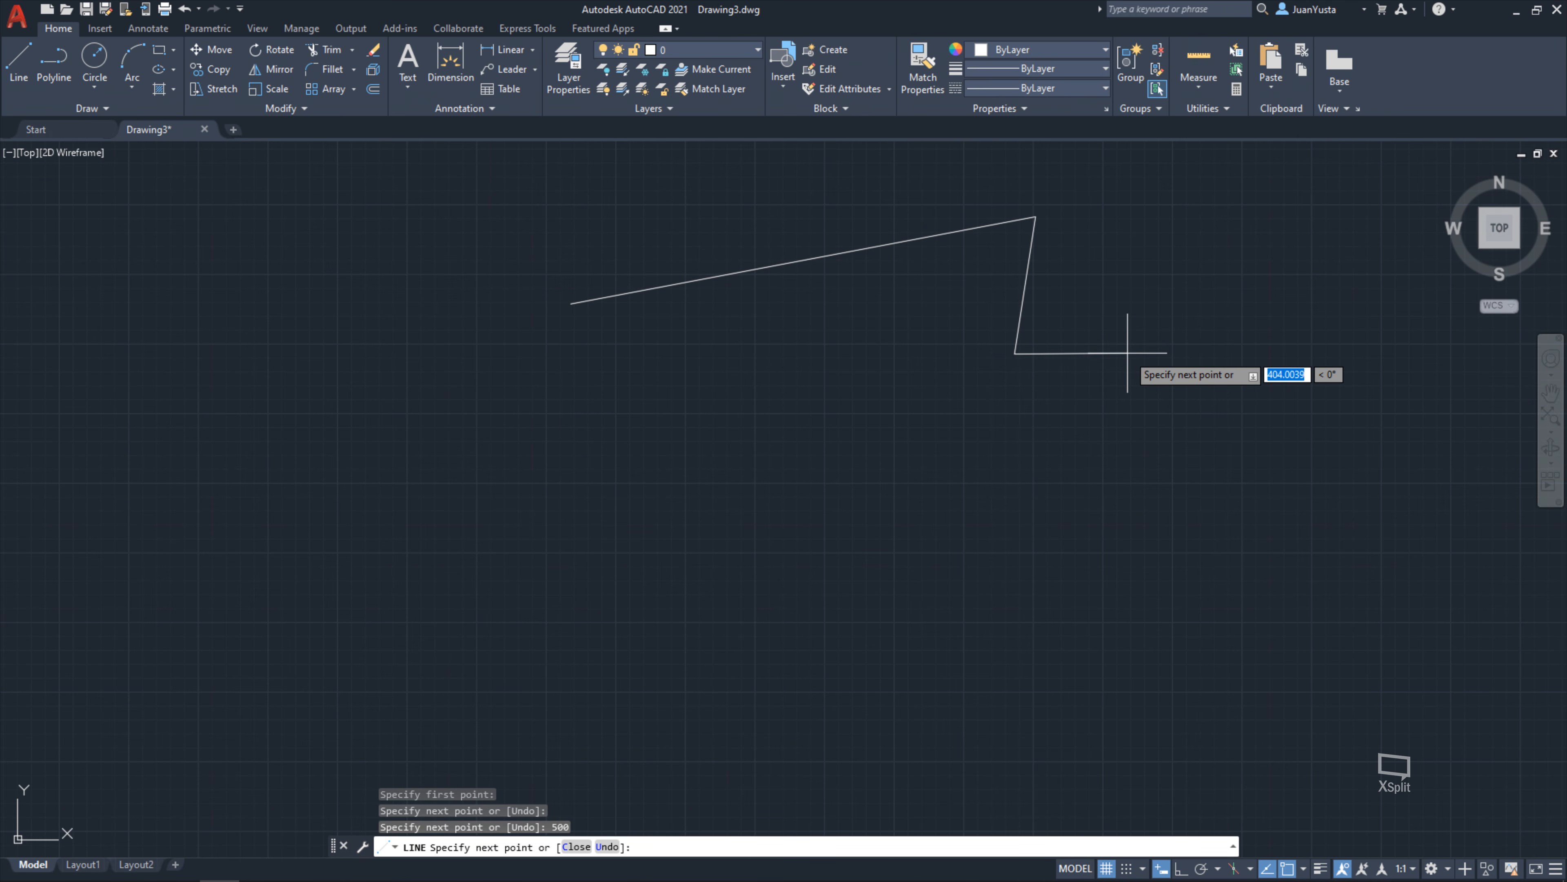
key(Escape)
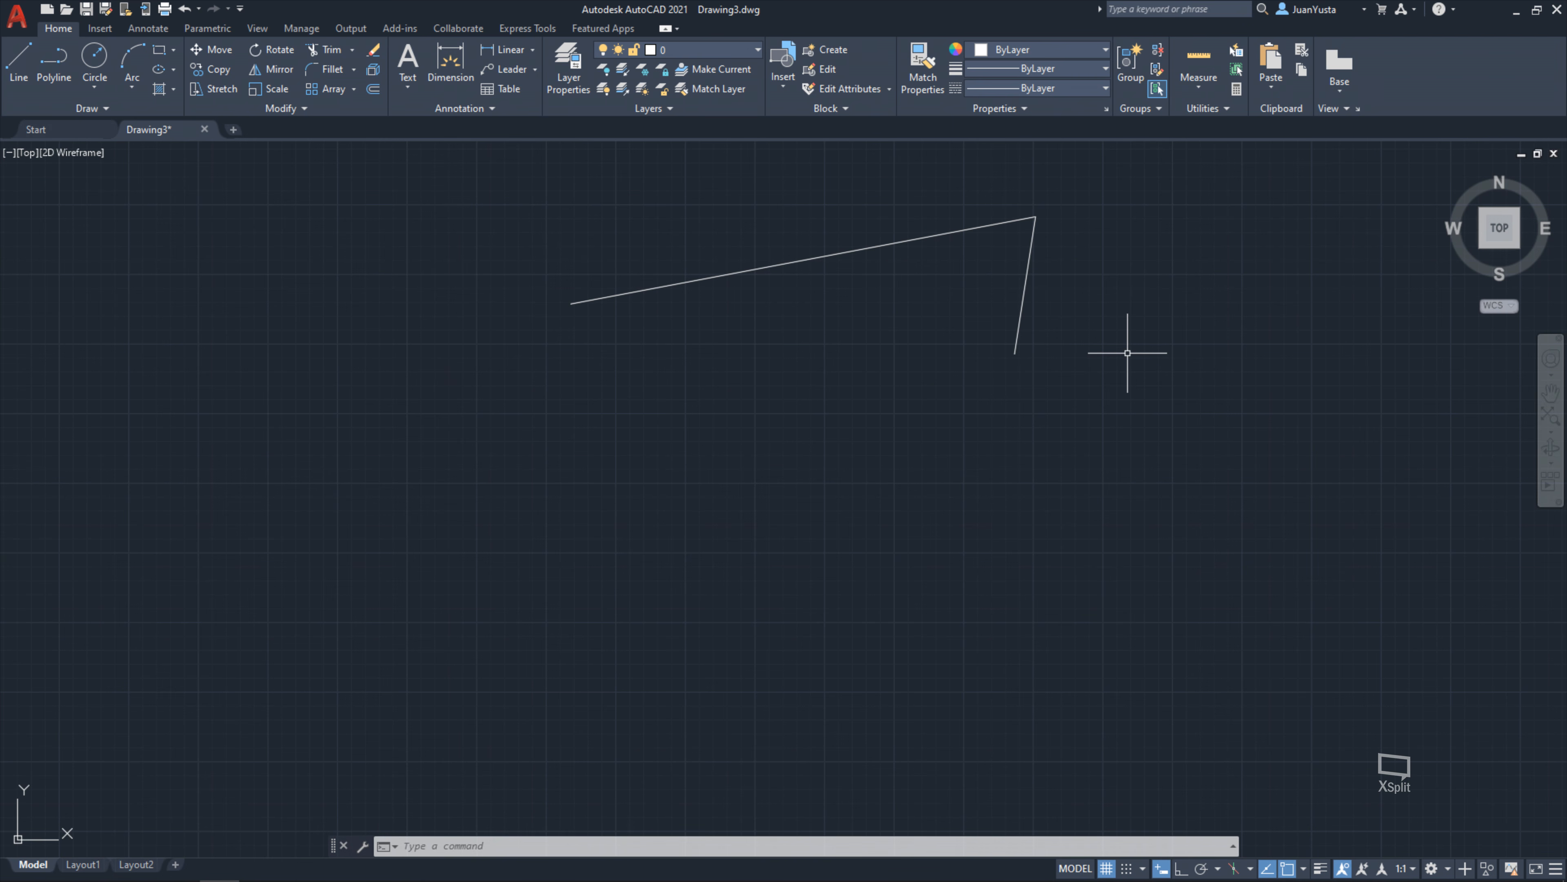
Select the long line and the short segment one at a time to inspect them as separate objects, leaving nothing selected
middle_drag(1088, 382, 999, 450)
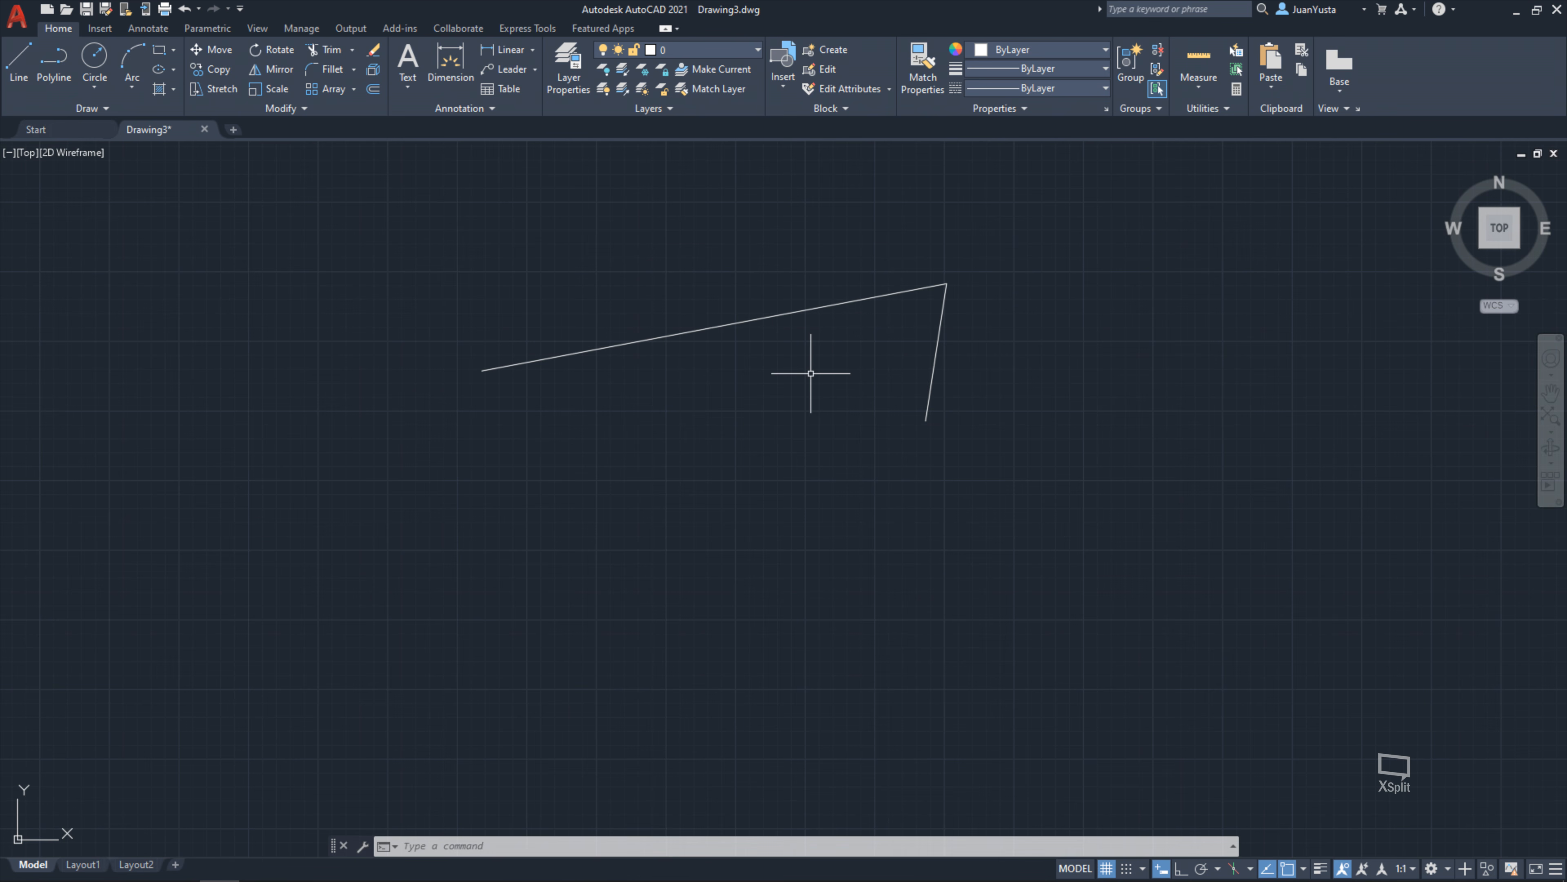
click(824, 307)
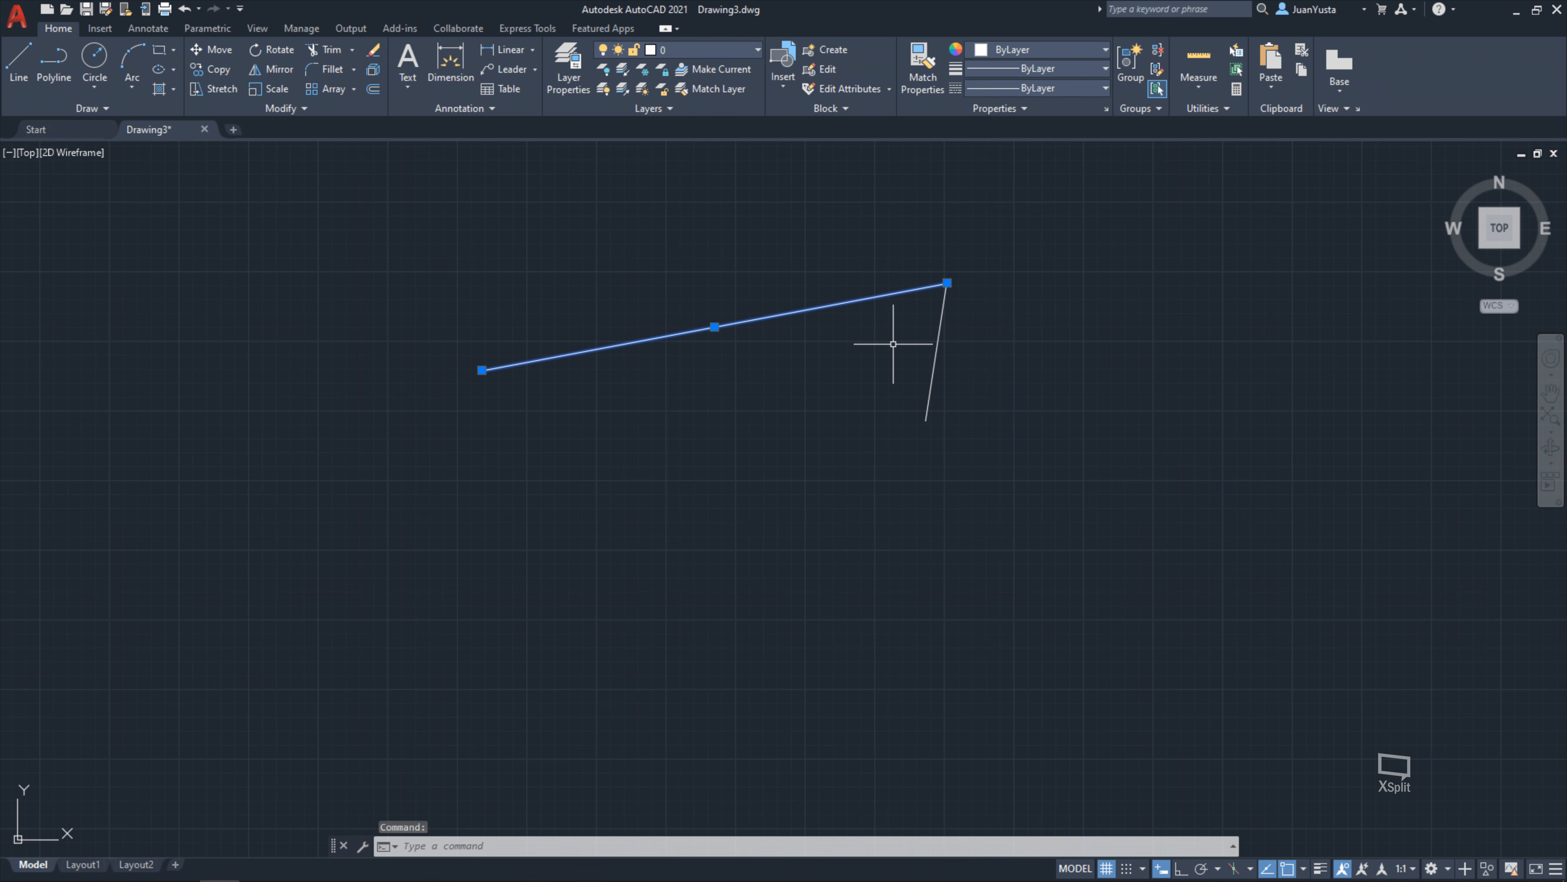
key(Escape)
key(Escape)
click(941, 329)
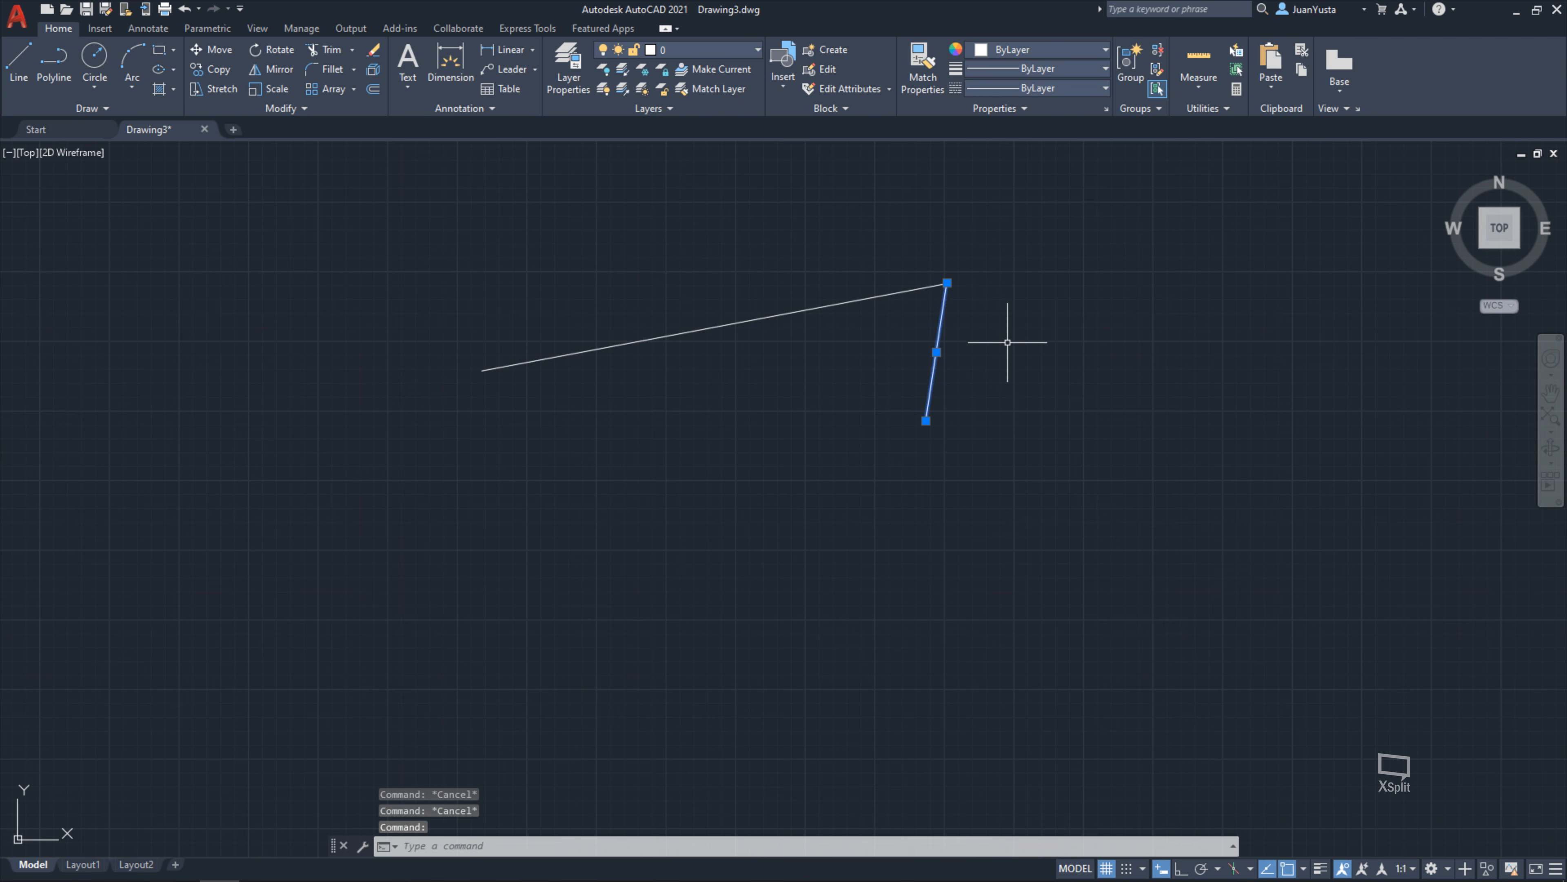
key(Escape)
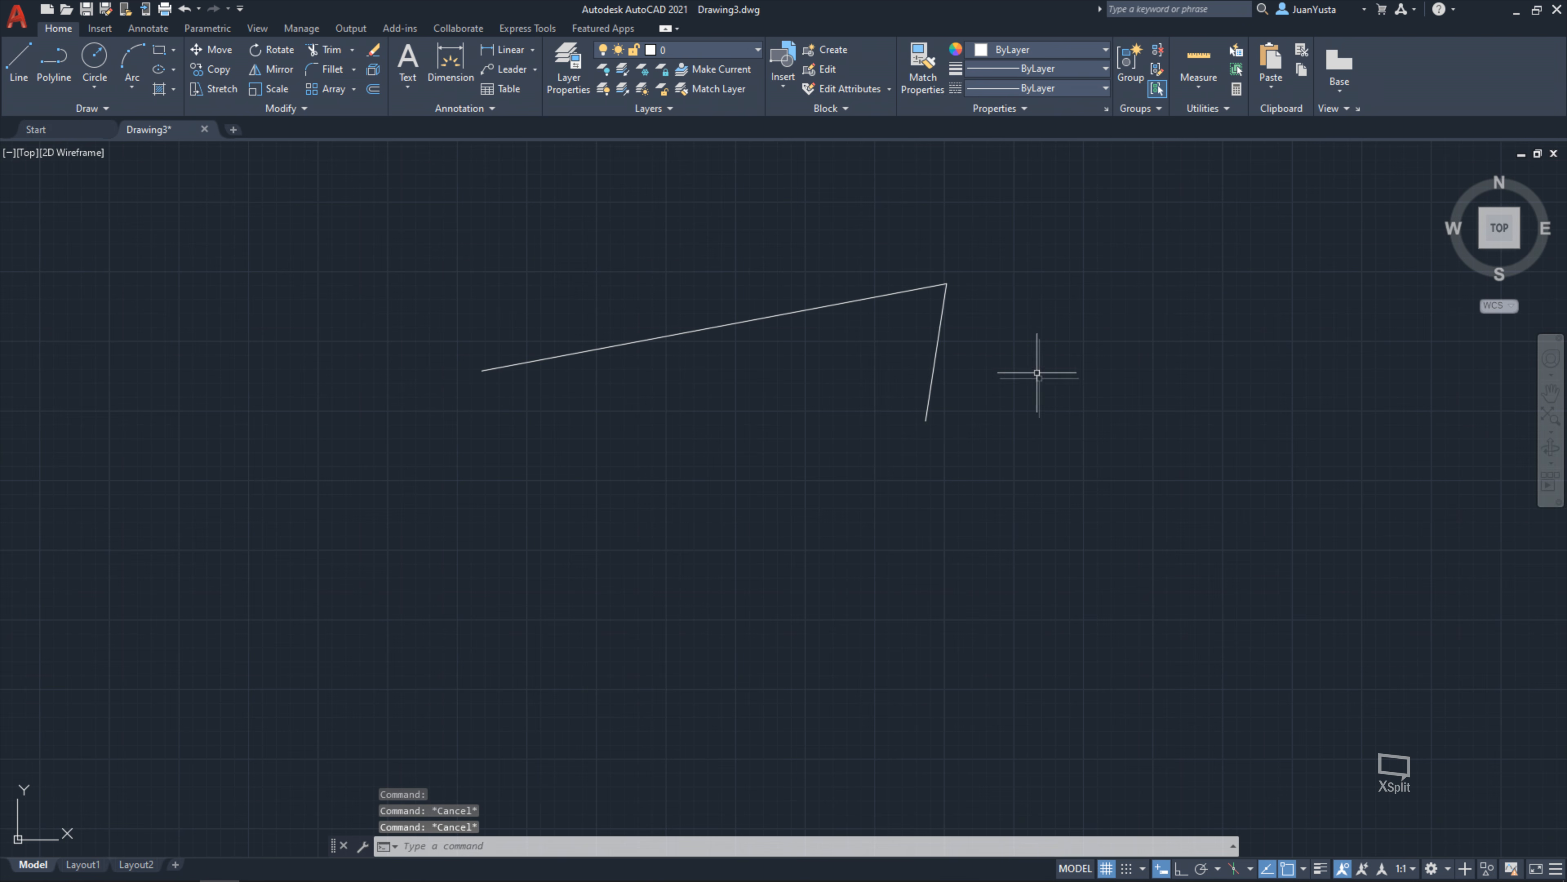
click(1120, 499)
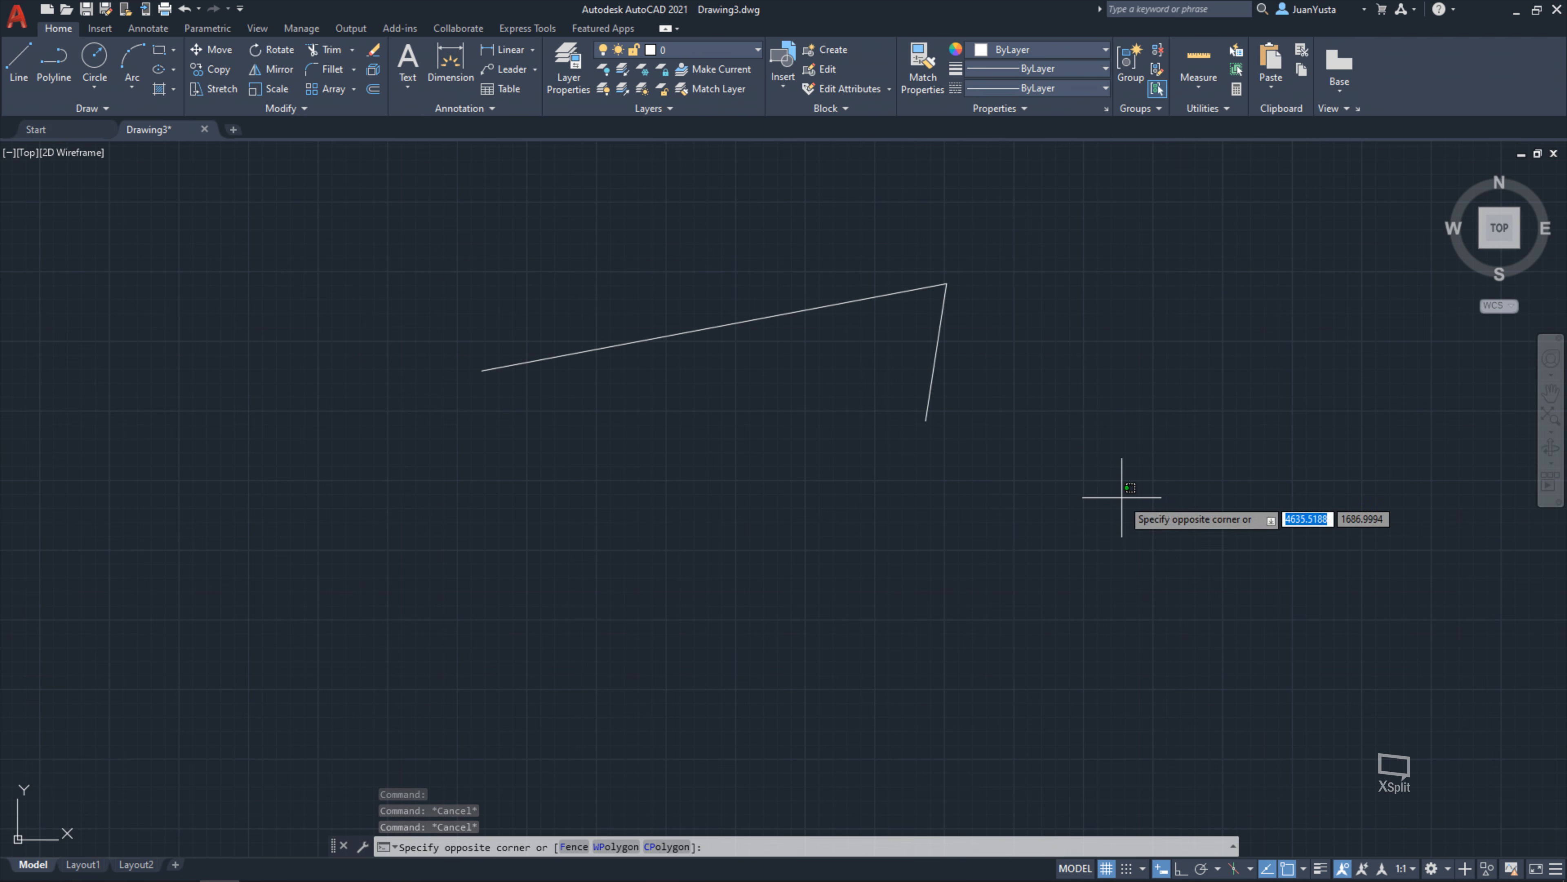
click(1013, 429)
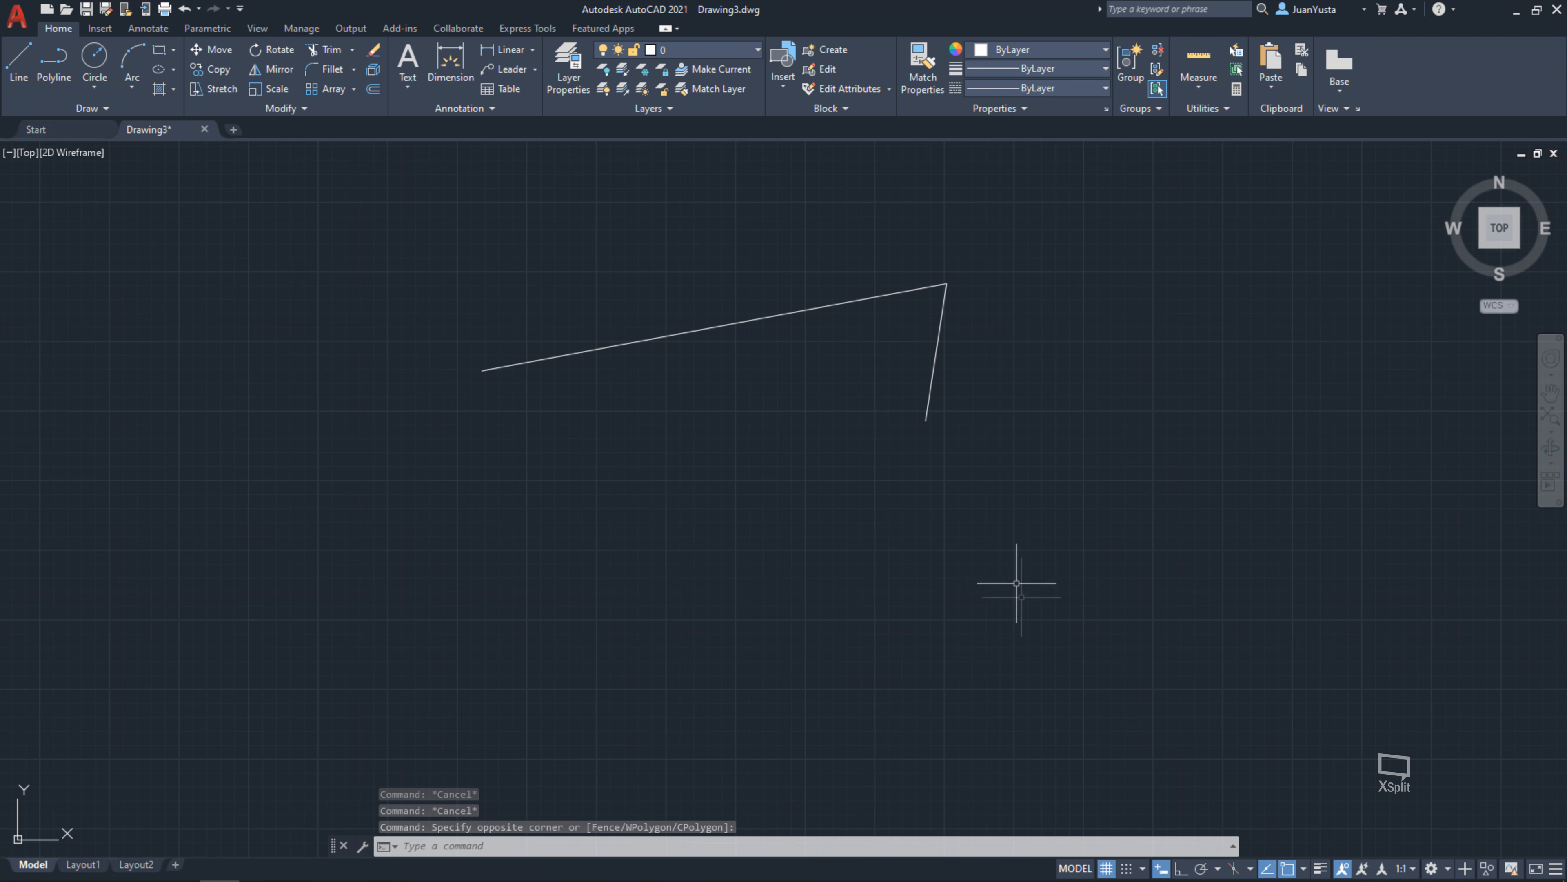
Practise selecting both lines with crossing windows and the short segment on its own, clearing each selection
click(1068, 542)
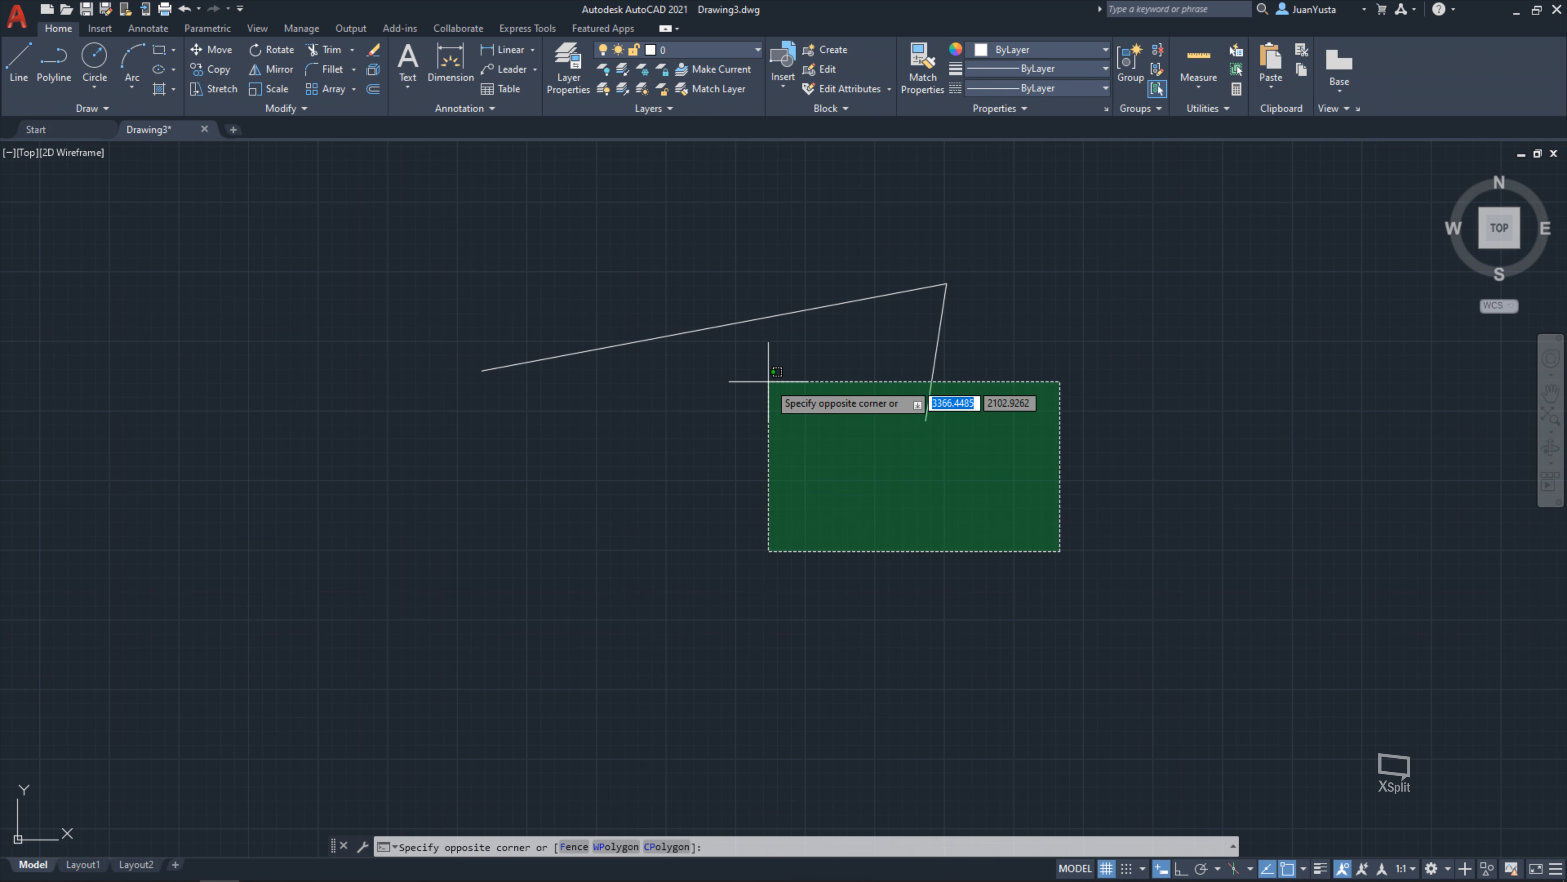
click(1300, 378)
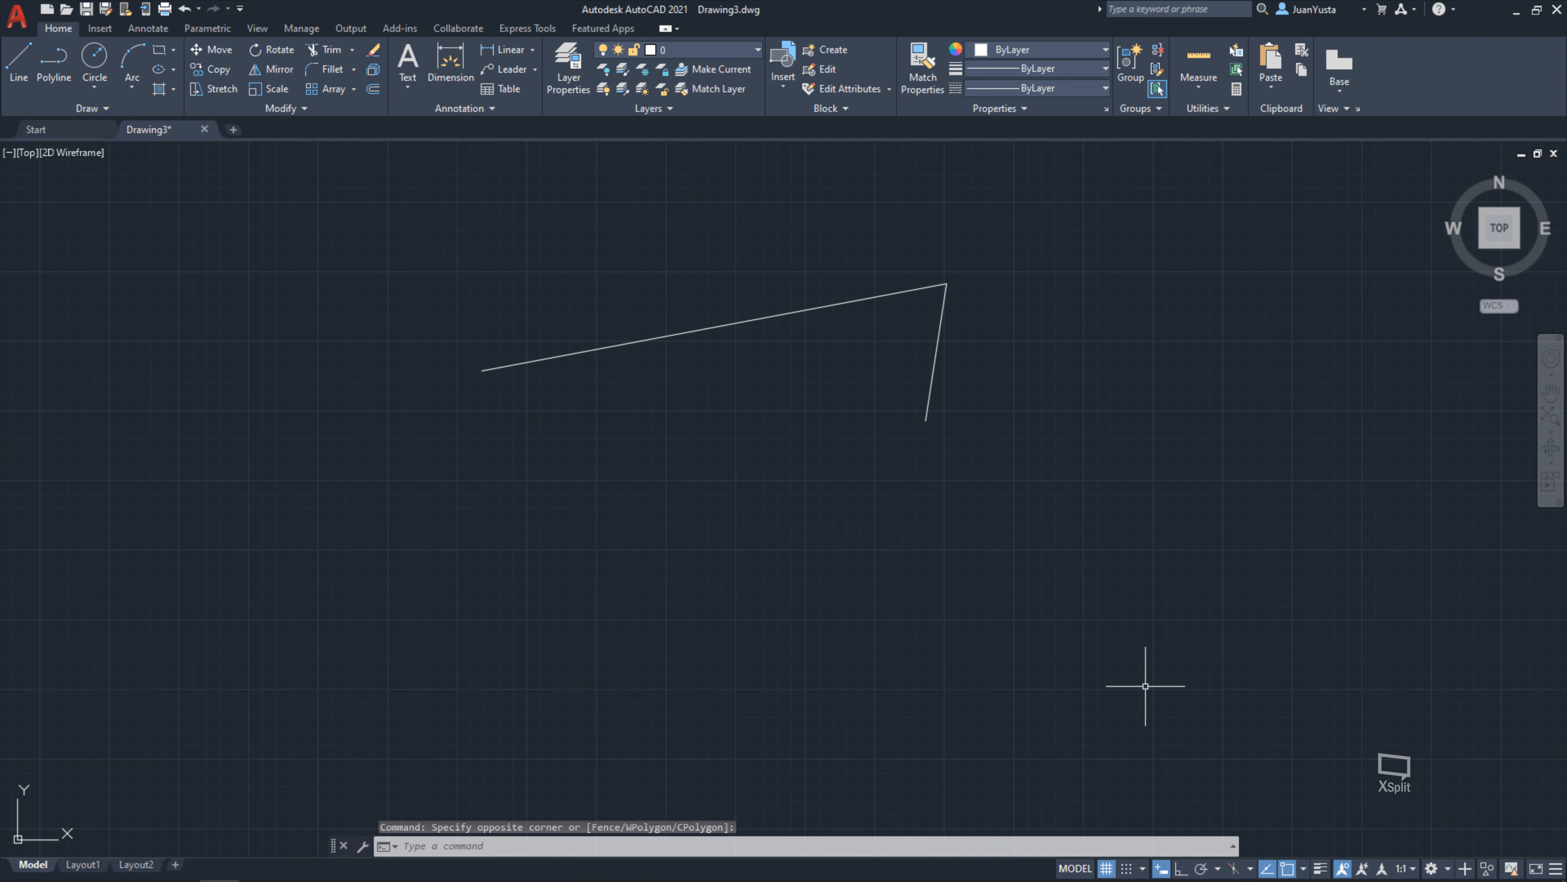
click(1095, 462)
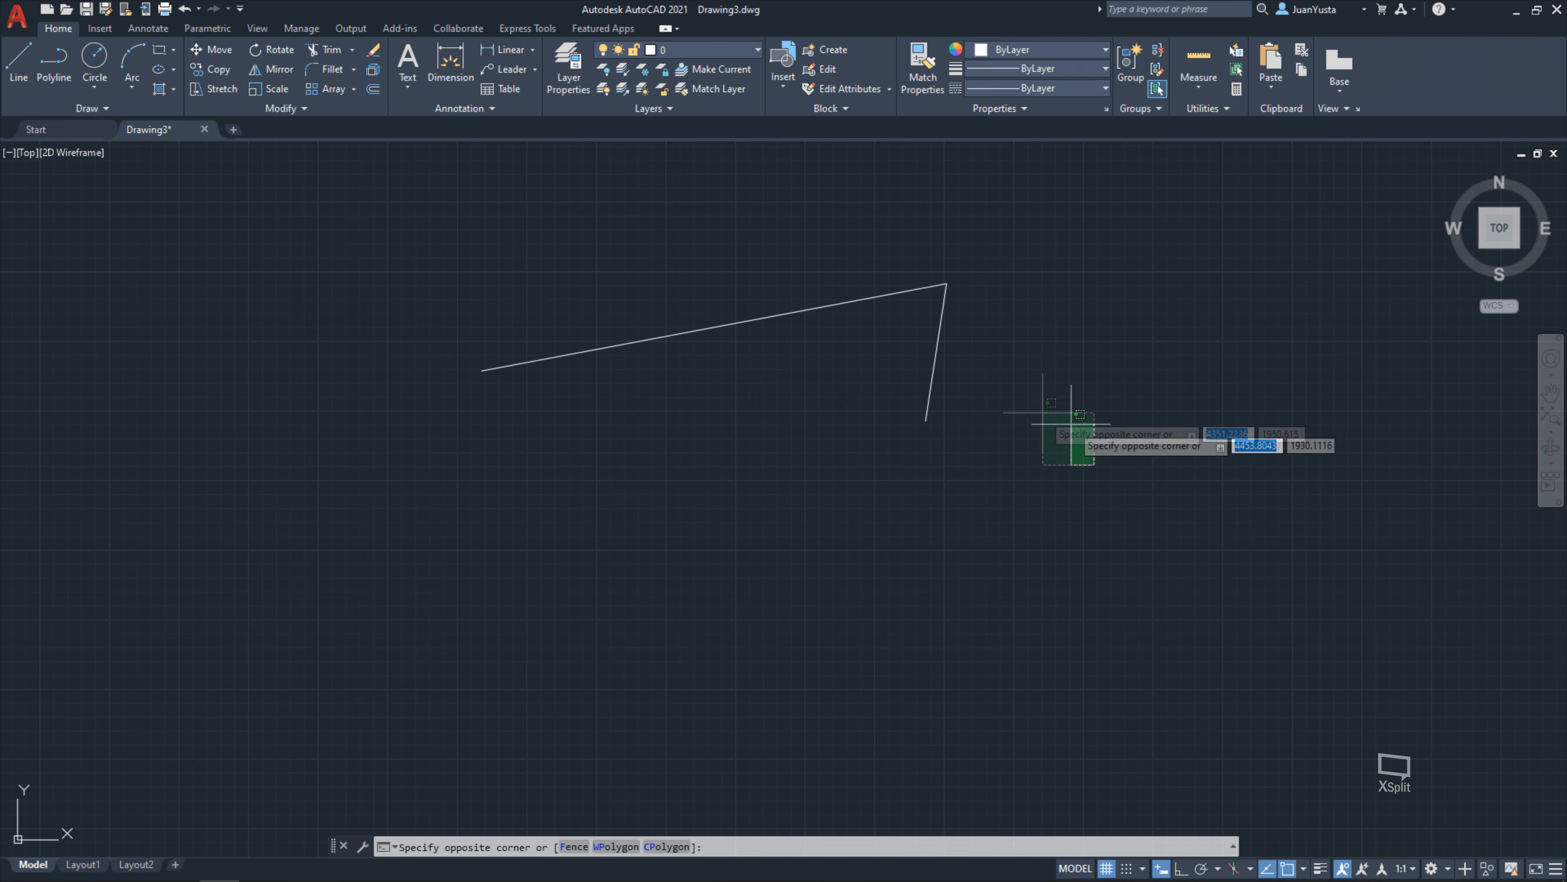
click(383, 217)
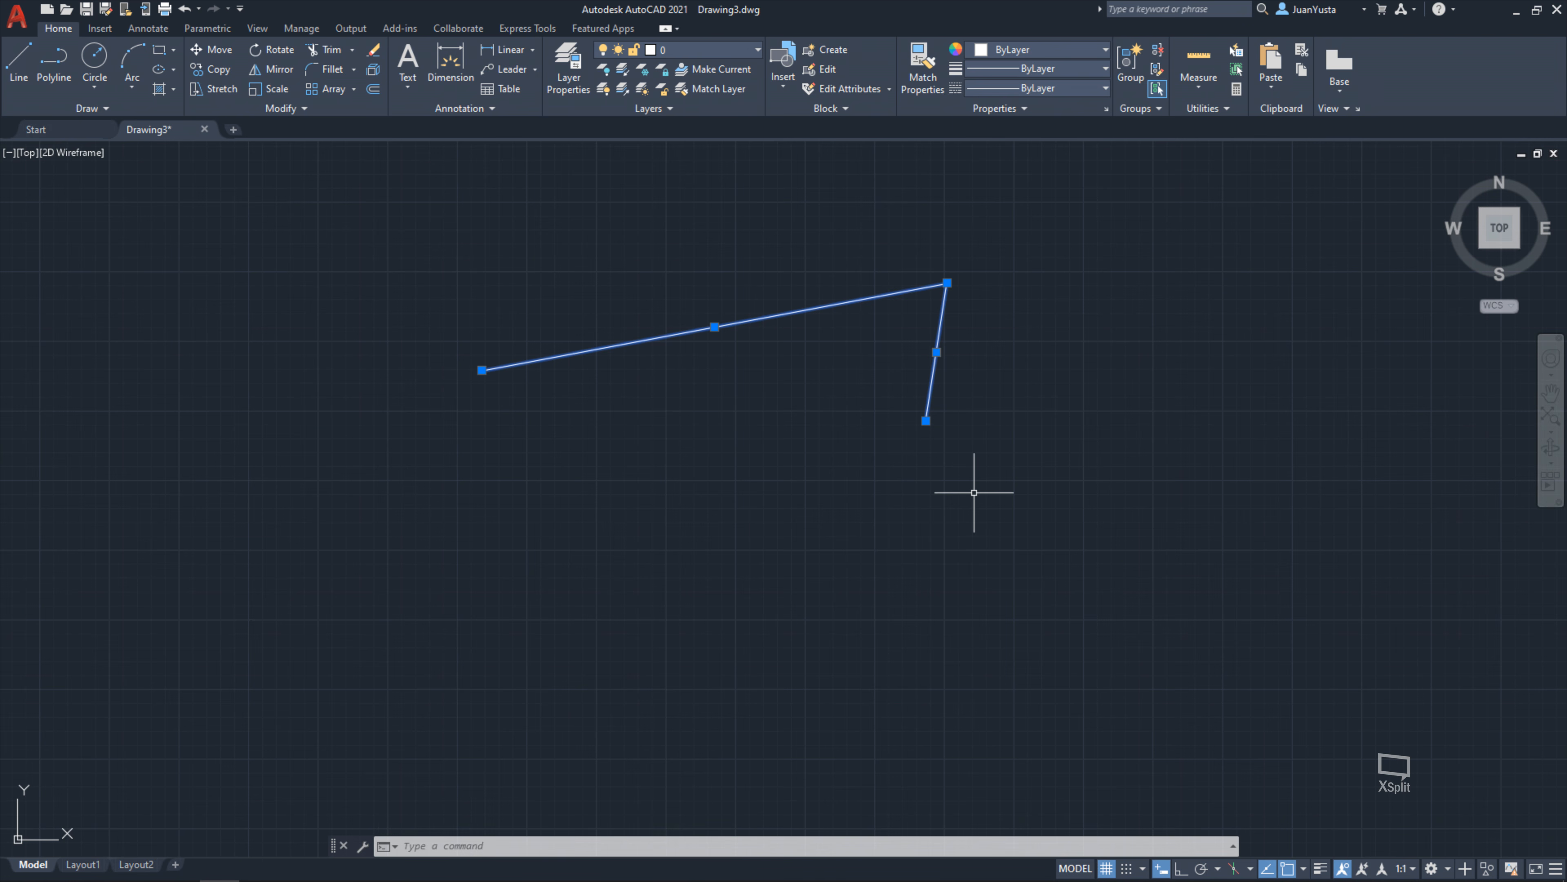
click(1090, 495)
click(728, 252)
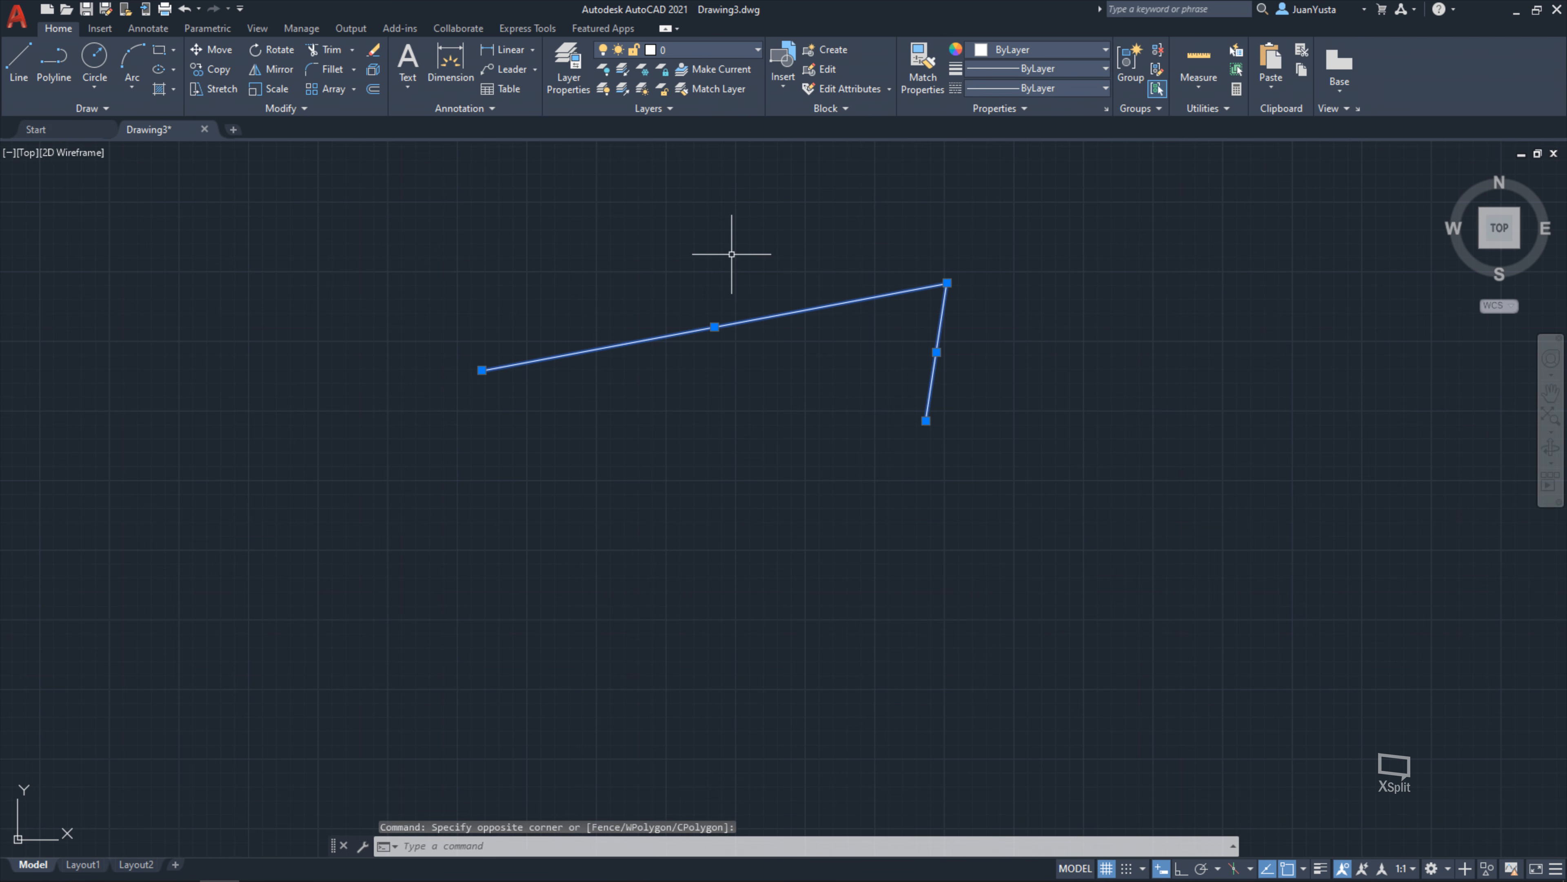
key(Escape)
click(938, 325)
key(Escape)
Delete both lines using a crossing window selection, and undo the deletion
click(1120, 503)
click(409, 232)
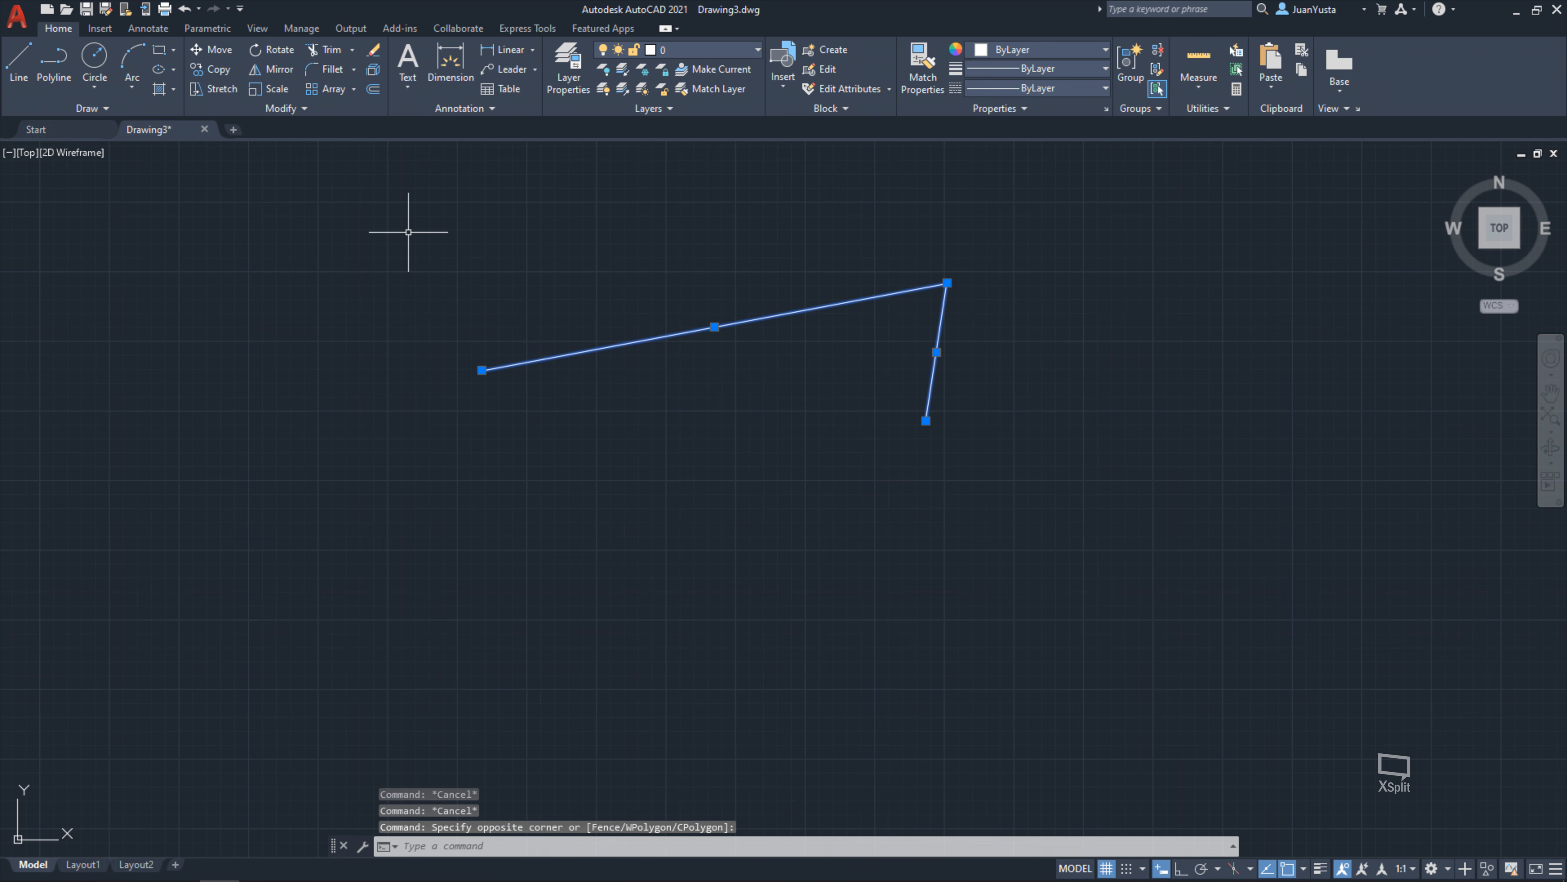
key(Delete)
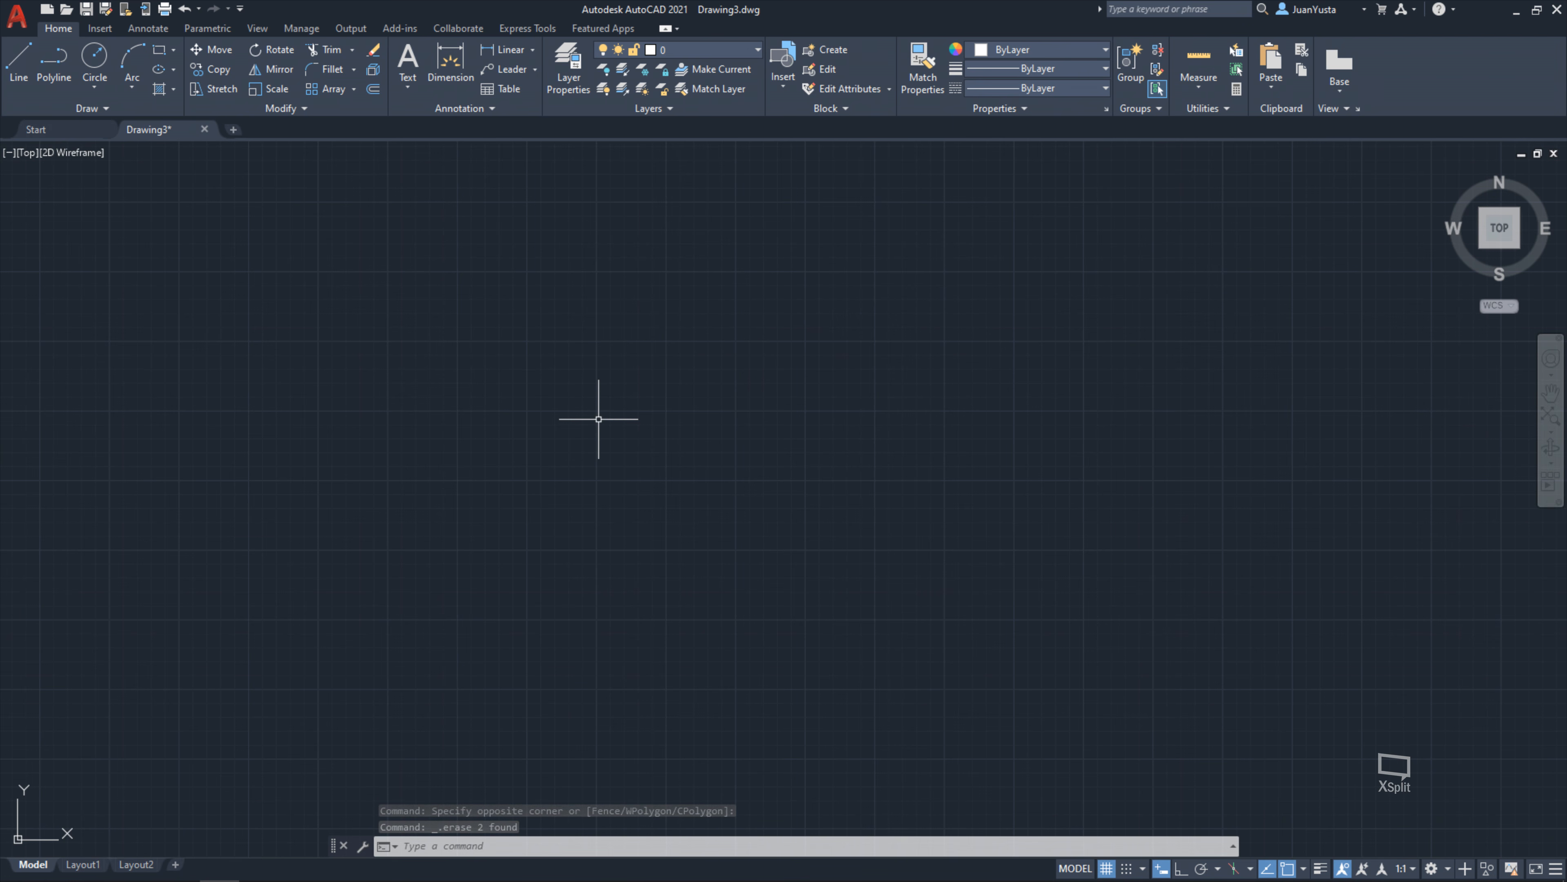
key(ctrl+z)
key(Escape)
key(Escape)
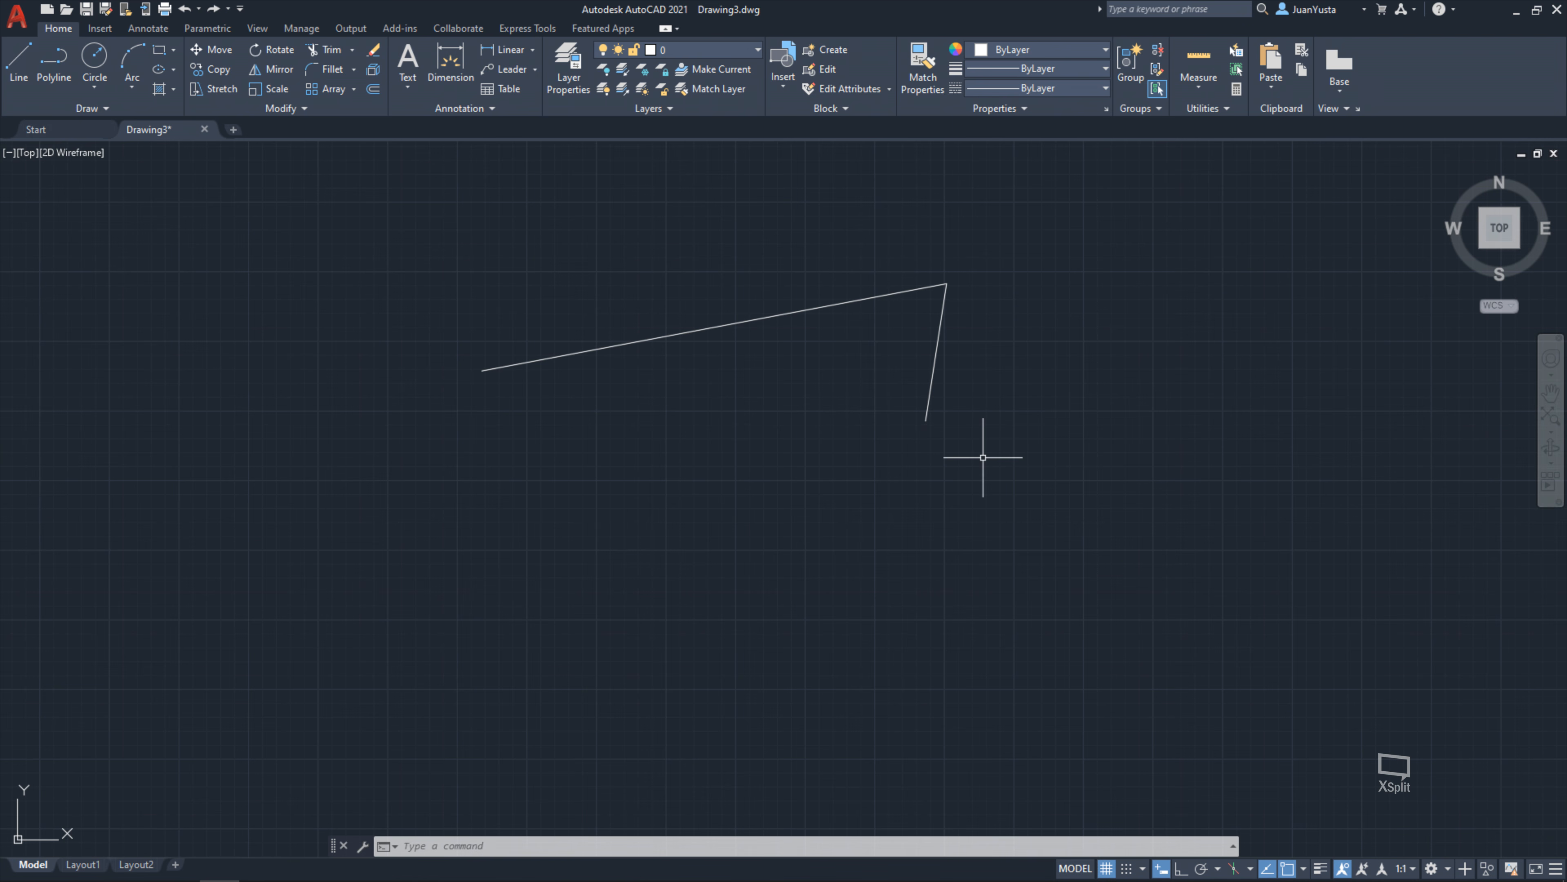
Select the short segment on its own and clear it, then start and cancel a selection window below the lines
click(941, 315)
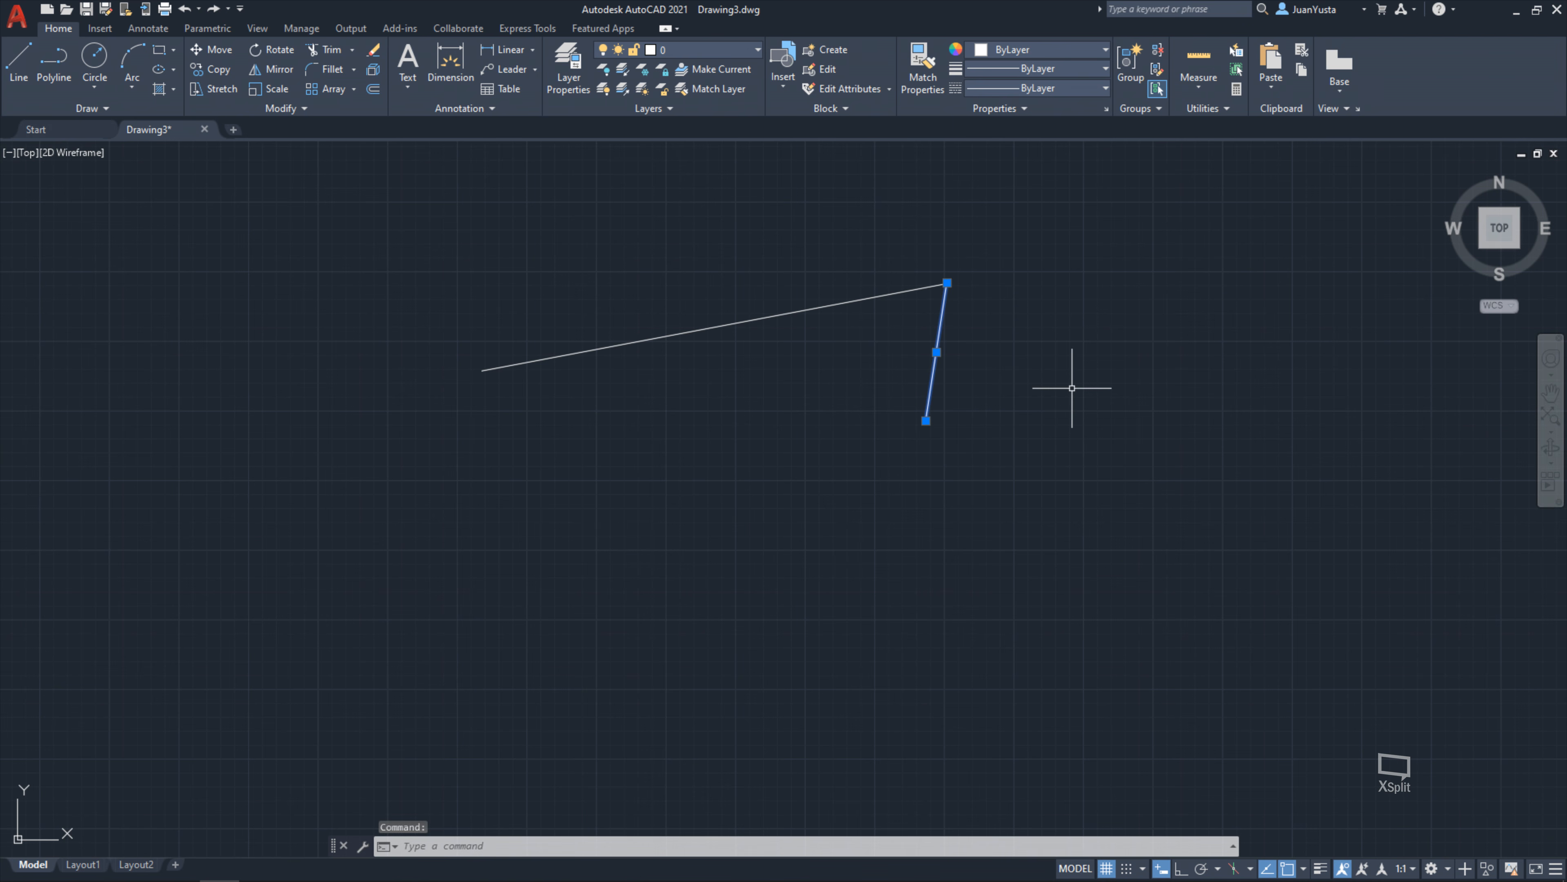
key(Escape)
key(Escape)
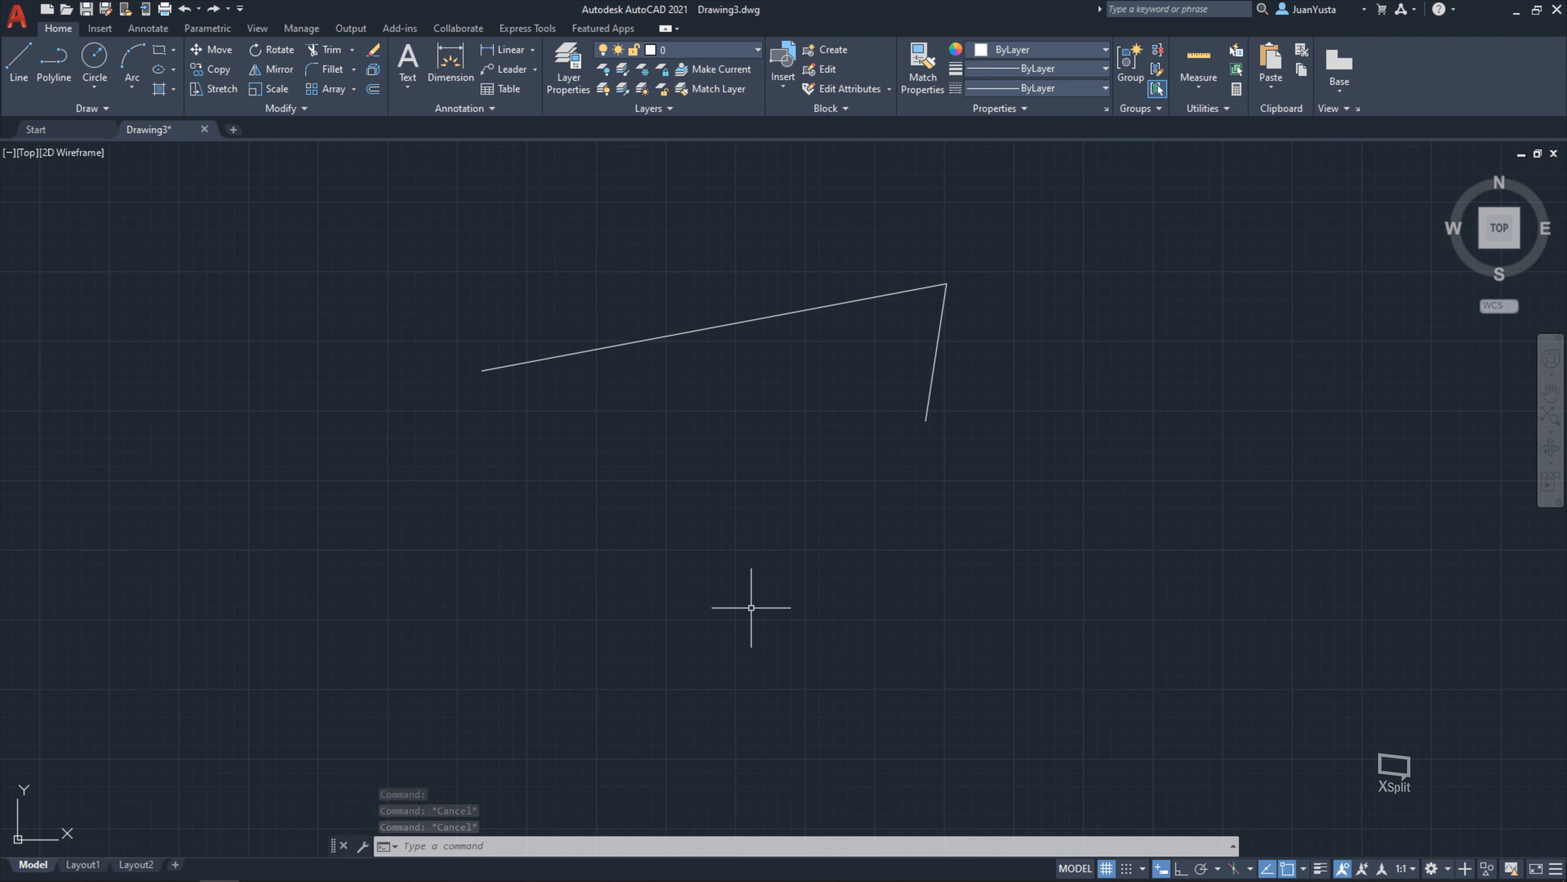
click(710, 532)
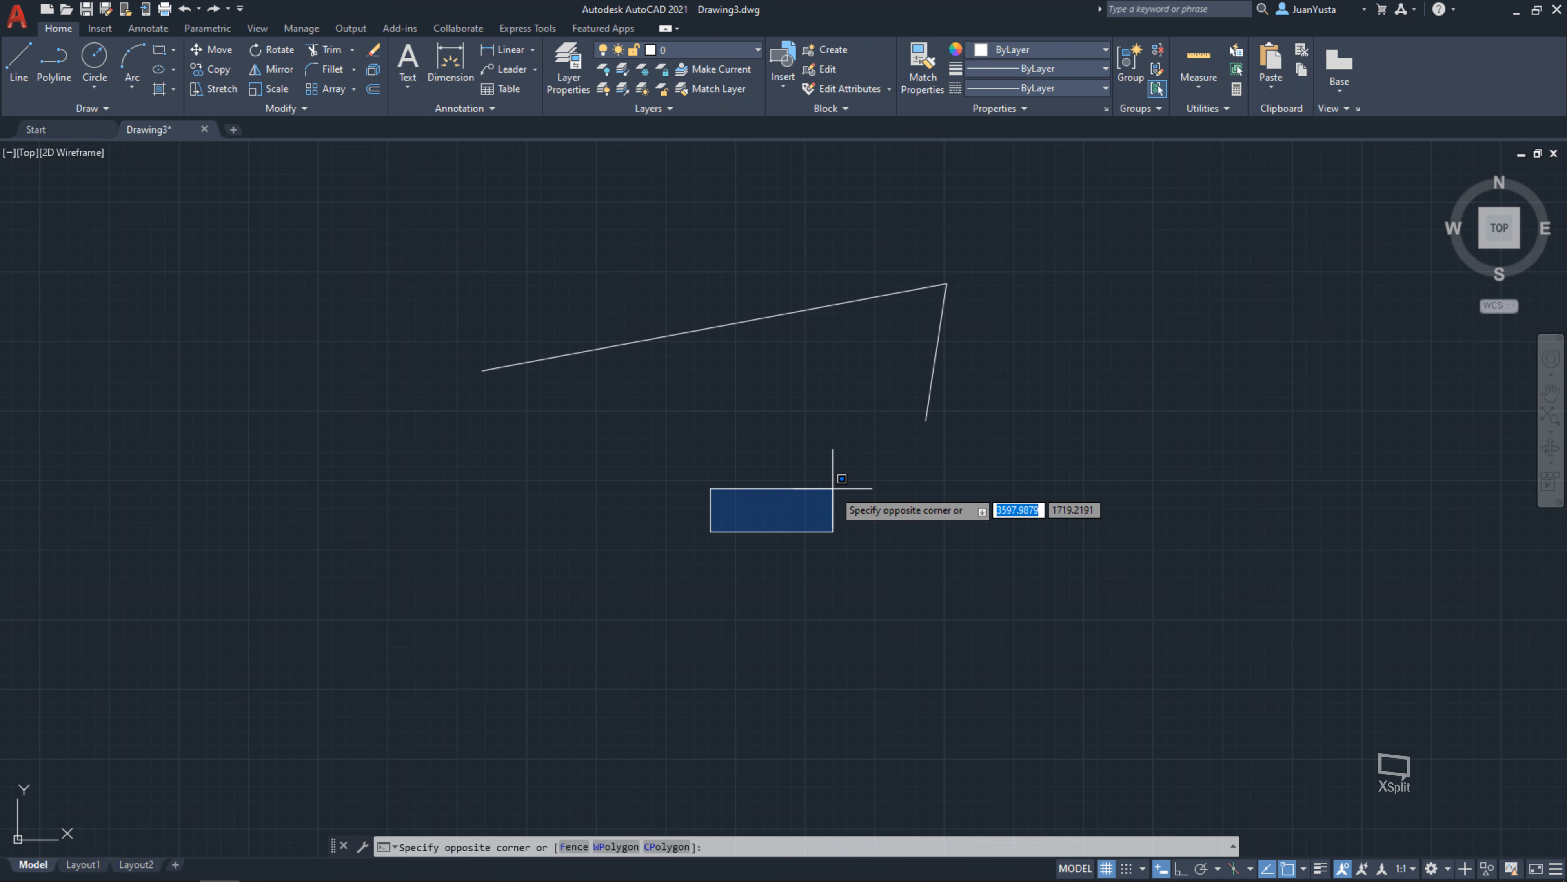
key(Escape)
key(Escape)
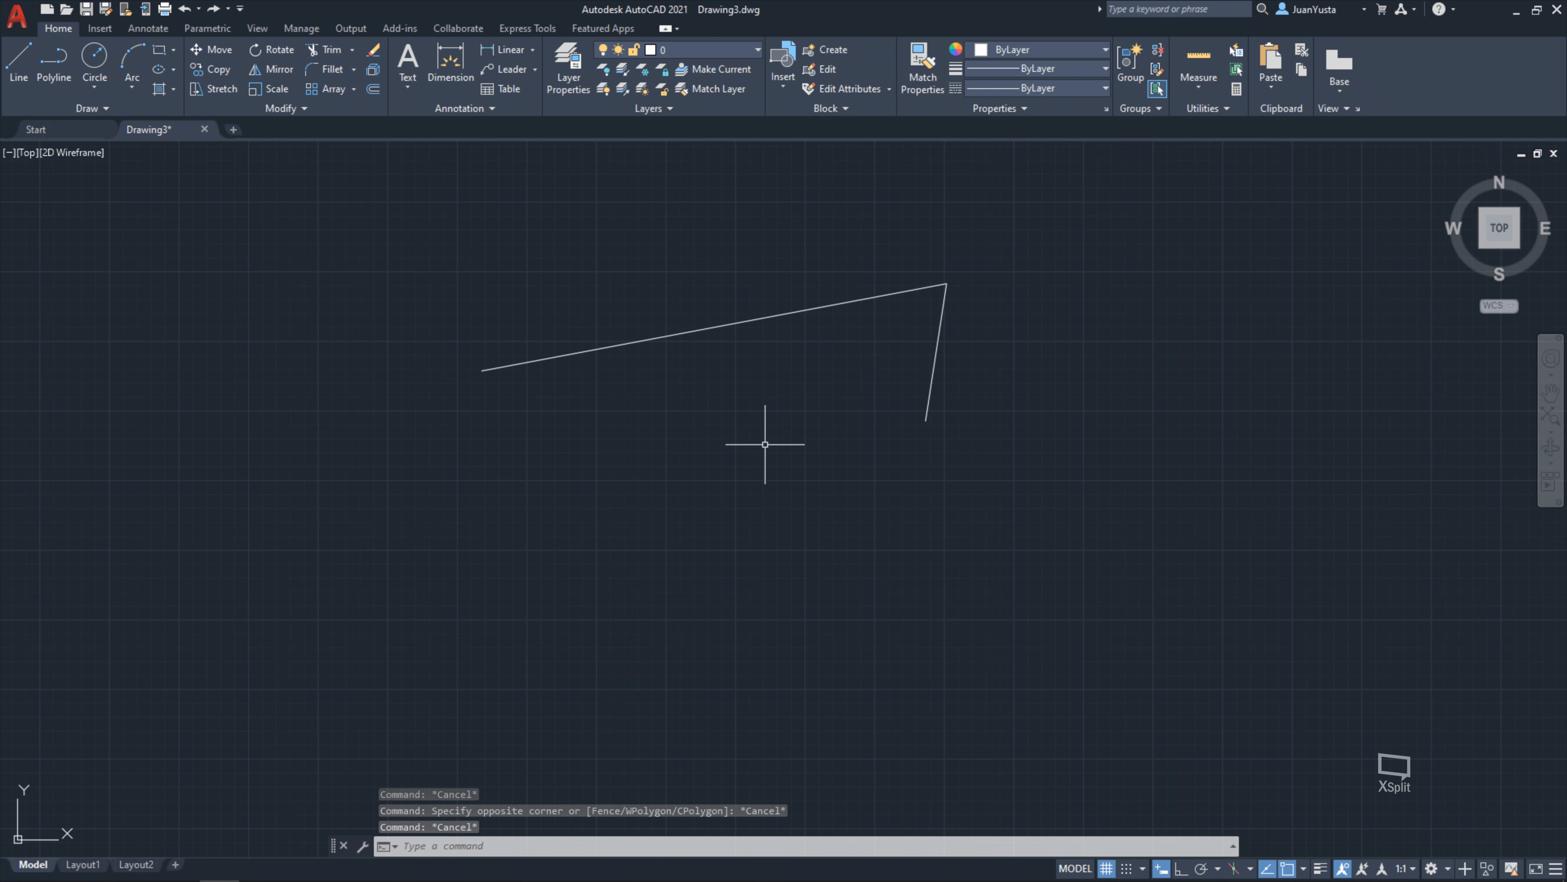
Select only the short segment by enclosing it fully in a left-to-right window, and clear the selection
key(ctrl)
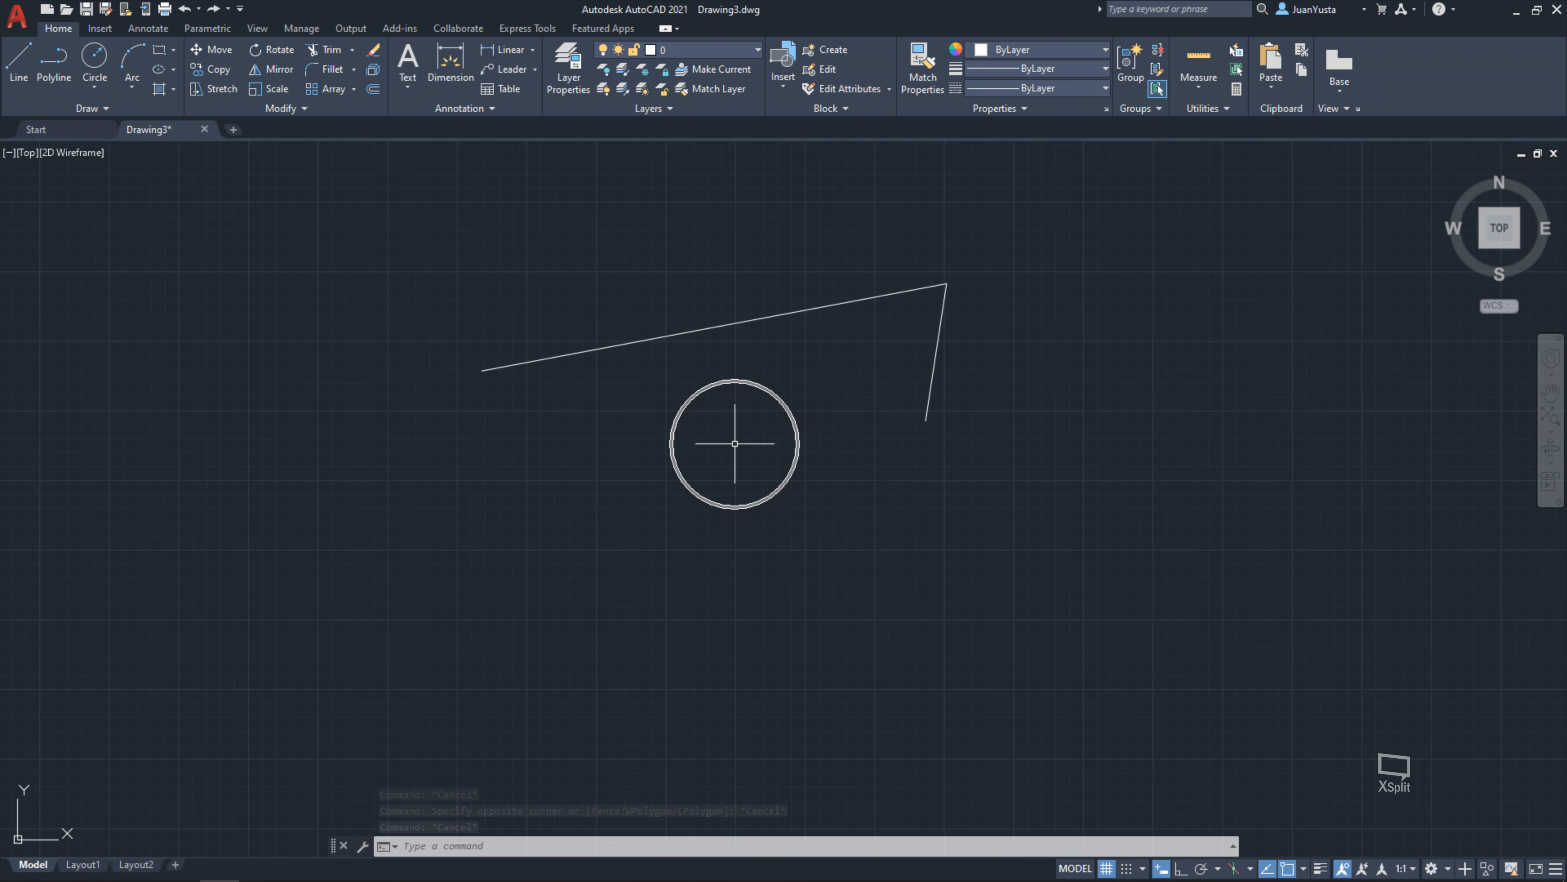
right_click(735, 443)
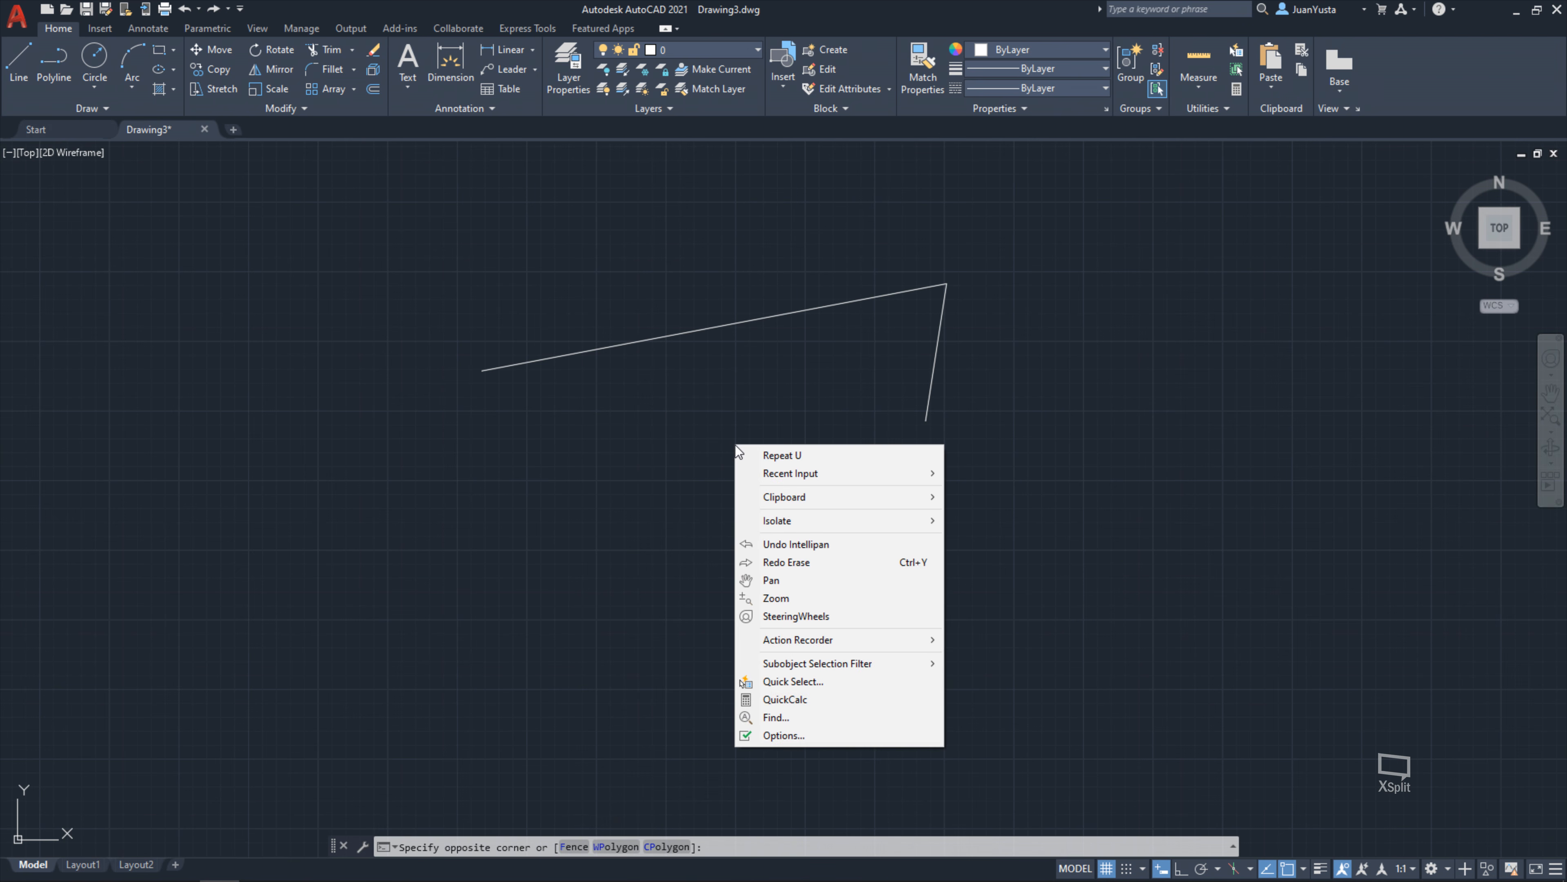
click(740, 426)
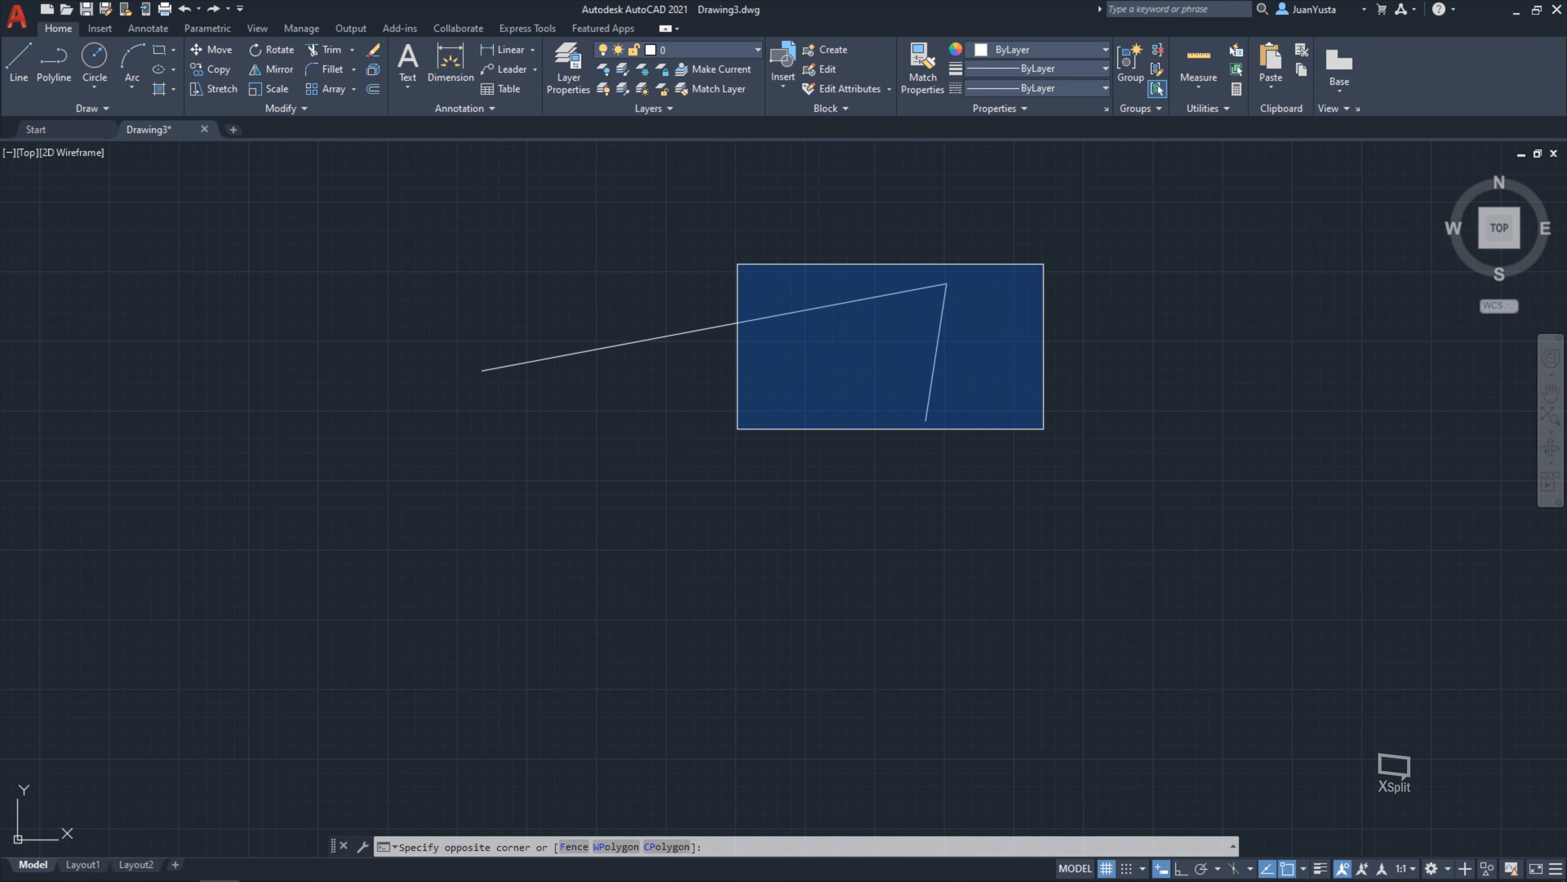
click(1043, 264)
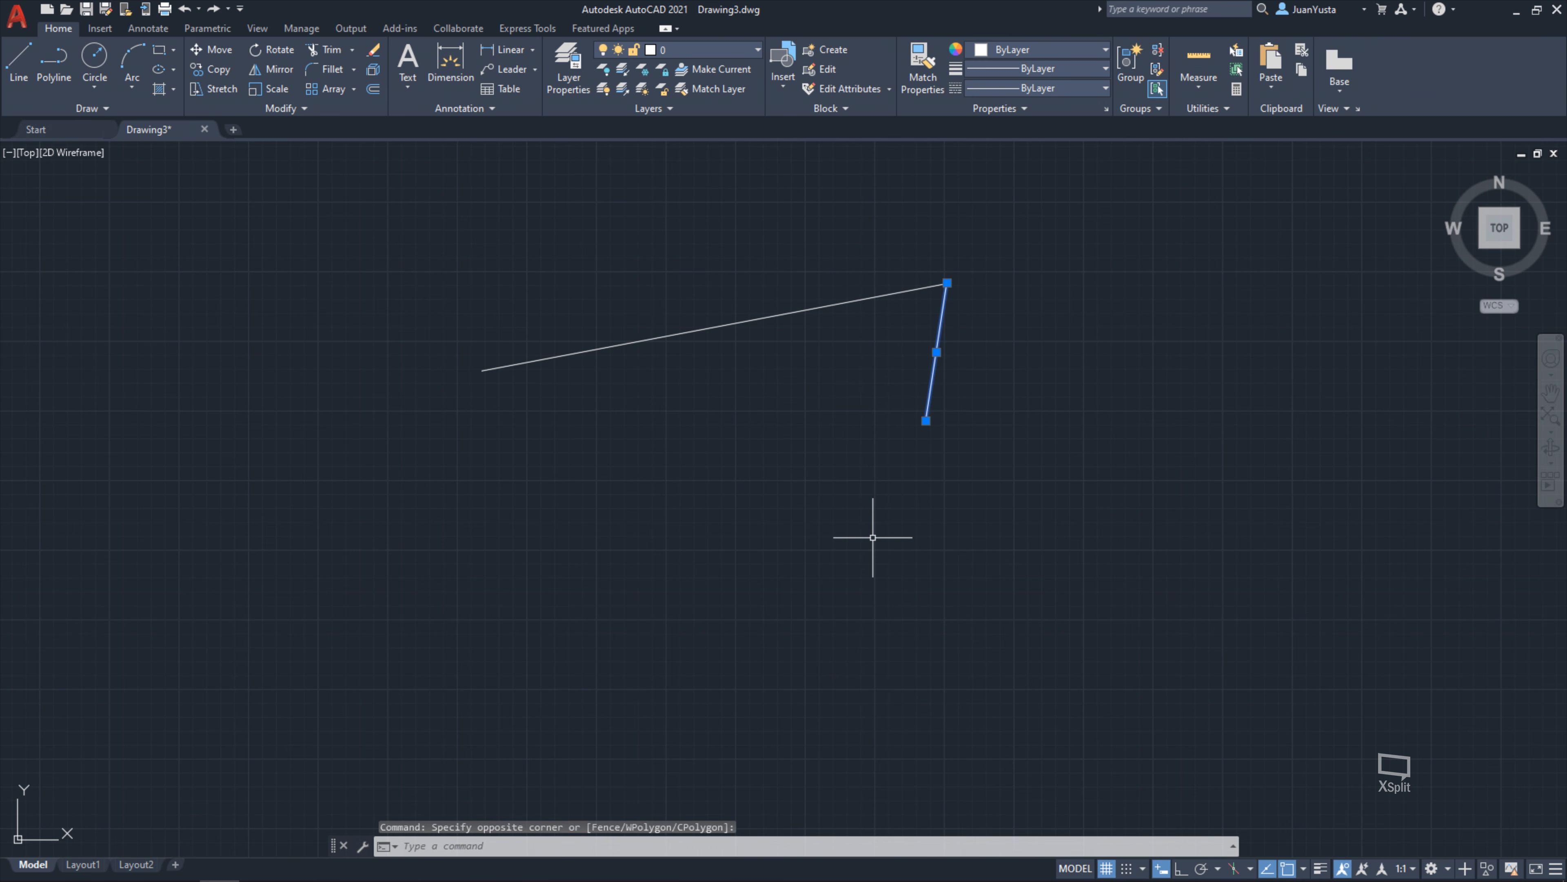
key(Escape)
key(Escape)
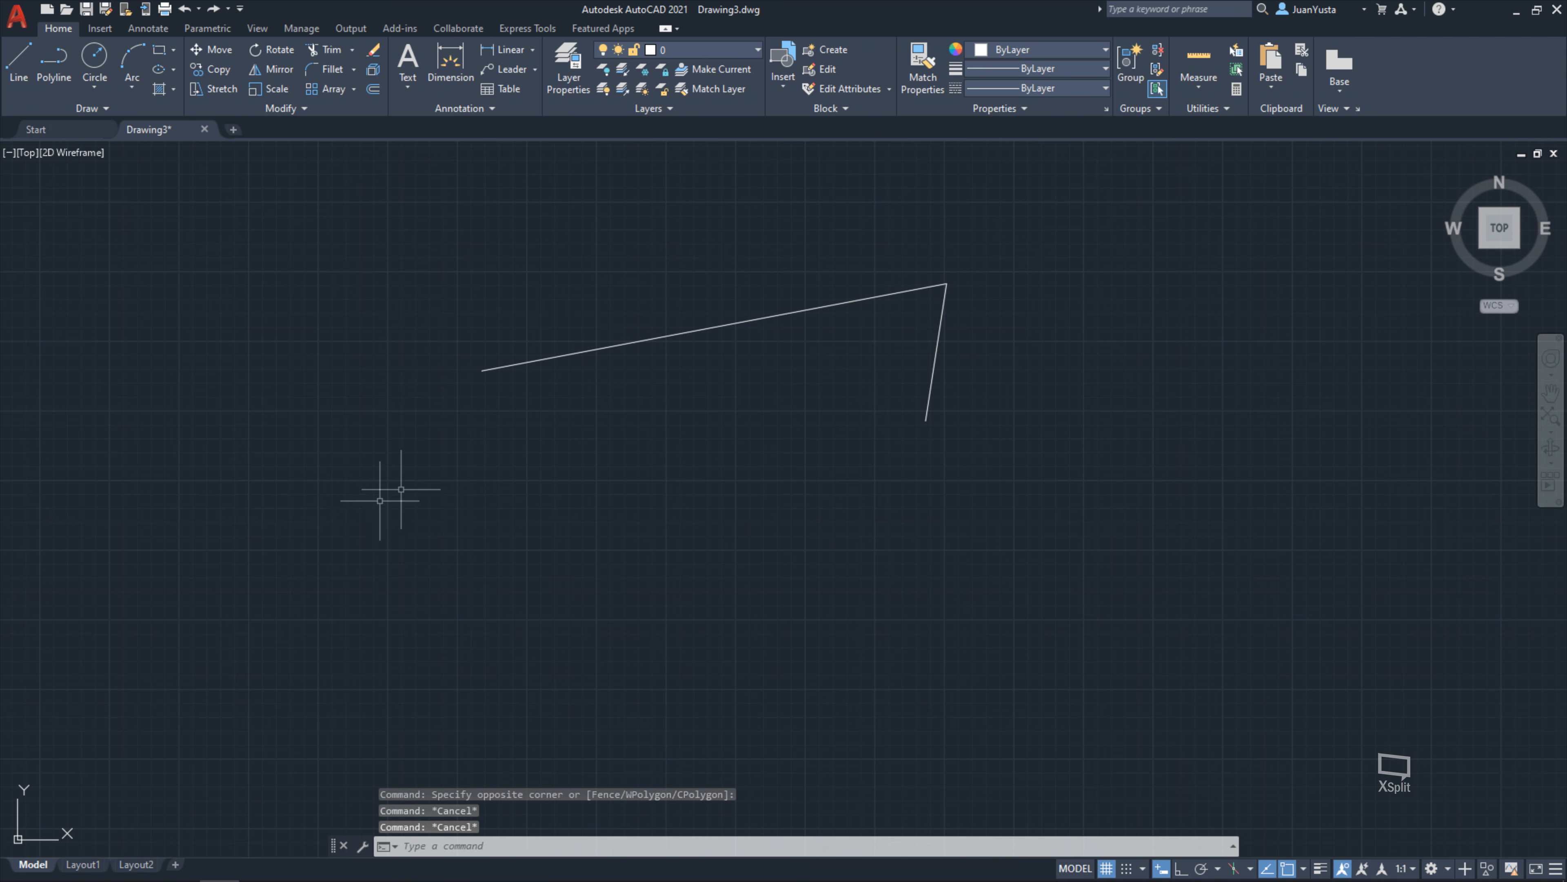
Select both lines with a right-to-left crossing window over the short segment and part of the long line, and clear the selection
click(1094, 454)
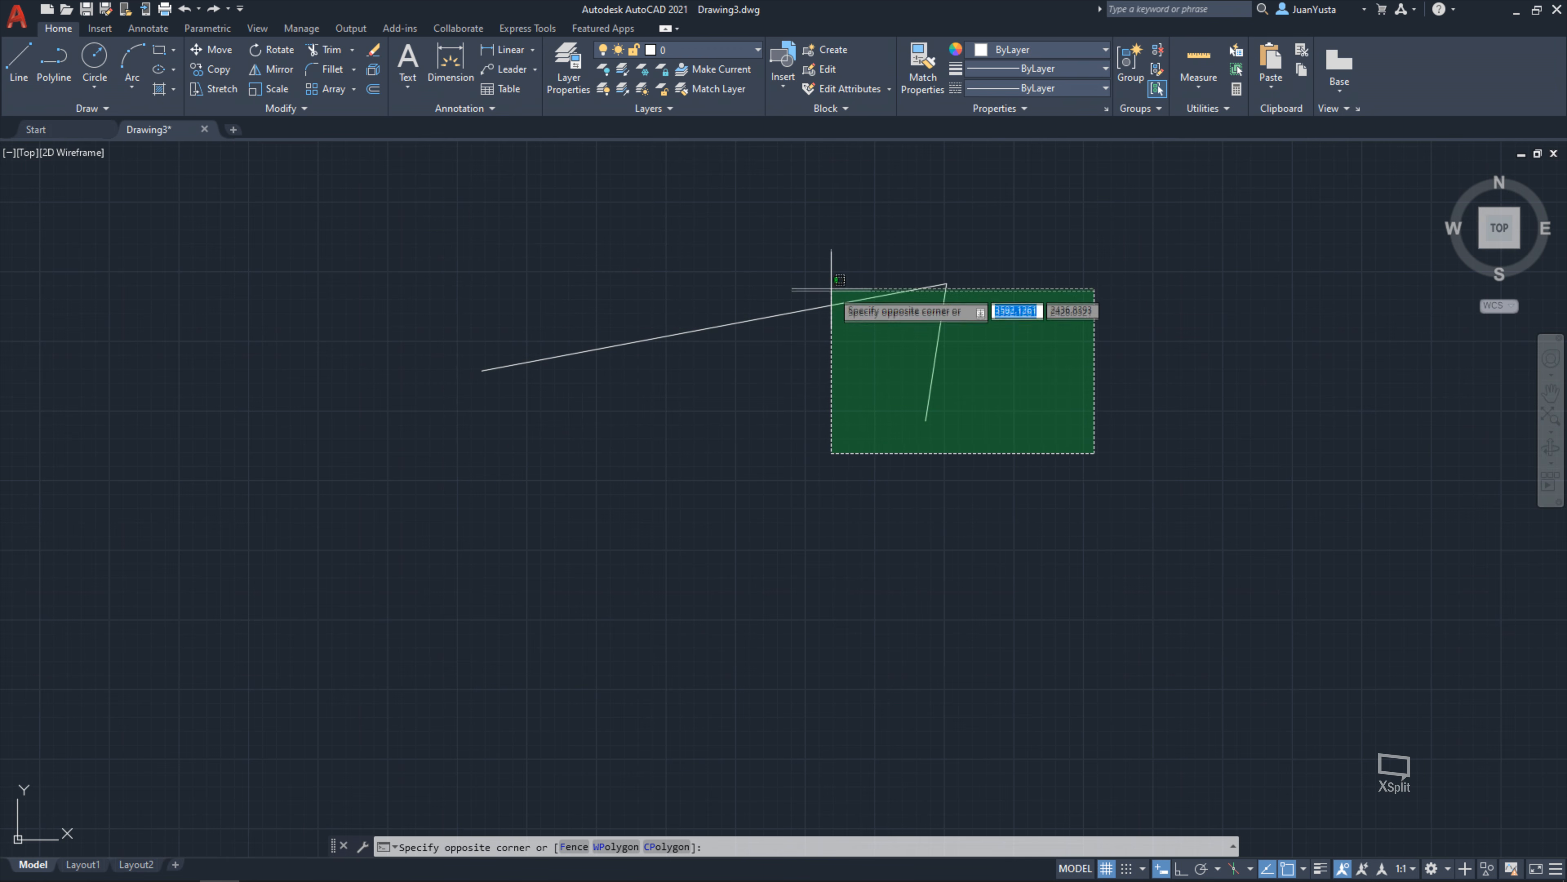
click(744, 304)
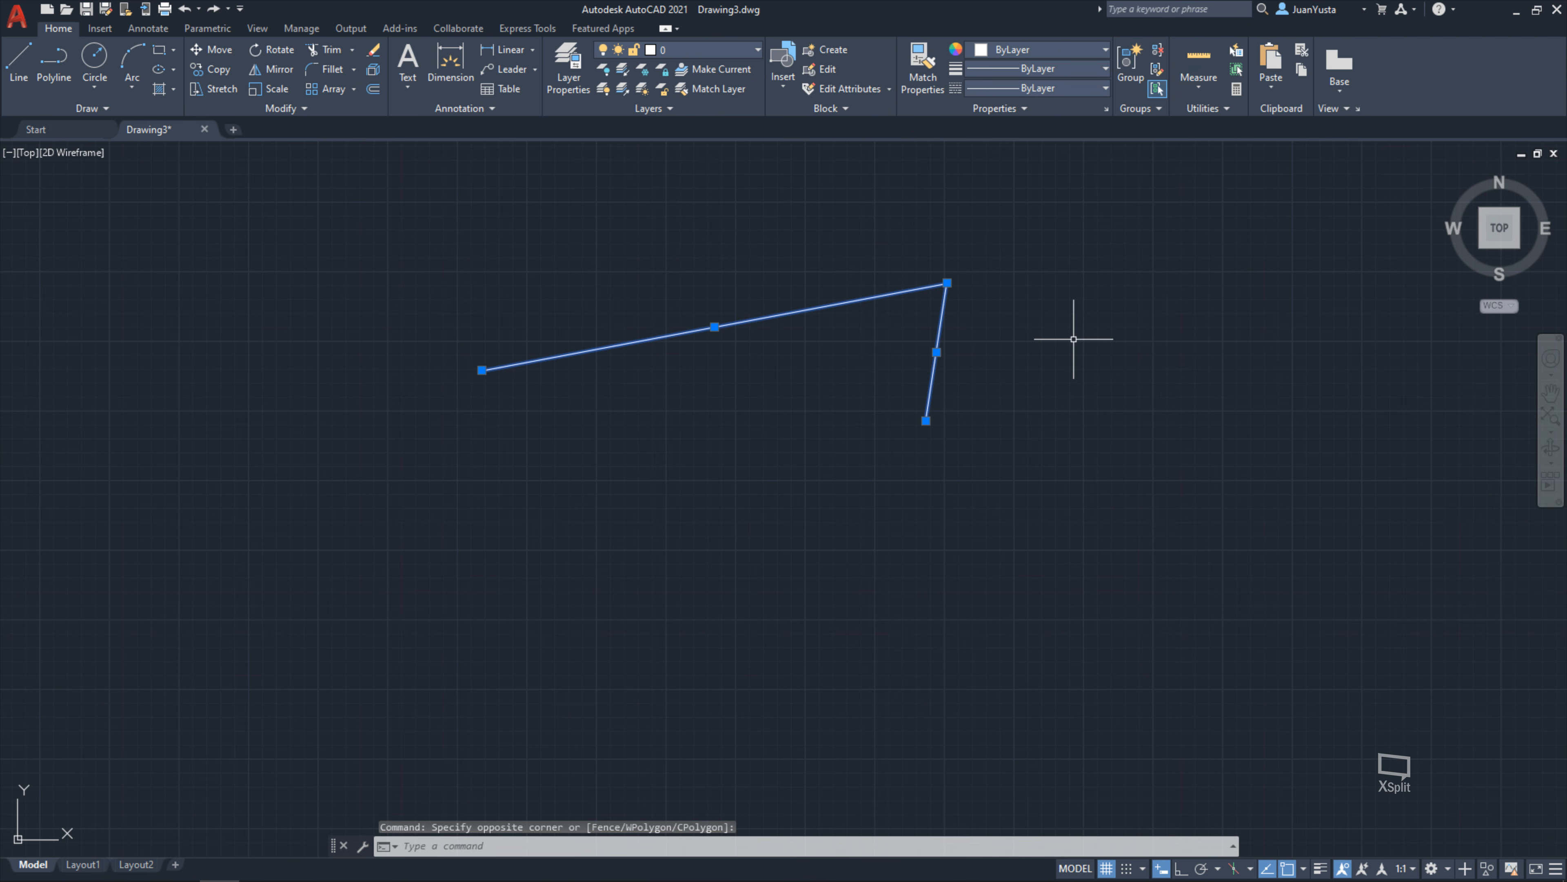
key(Escape)
key(Escape)
Draw a continuous chain of connected line segments forming overlapping irregular loops across the two existing lines
text(l)
key(Return)
click(471, 468)
click(731, 432)
click(754, 362)
click(837, 418)
click(801, 523)
click(679, 545)
click(633, 402)
click(654, 350)
click(801, 220)
click(899, 278)
click(924, 528)
click(738, 596)
click(785, 368)
click(784, 442)
click(736, 420)
key(Escape)
key(Escape)
key(Escape)
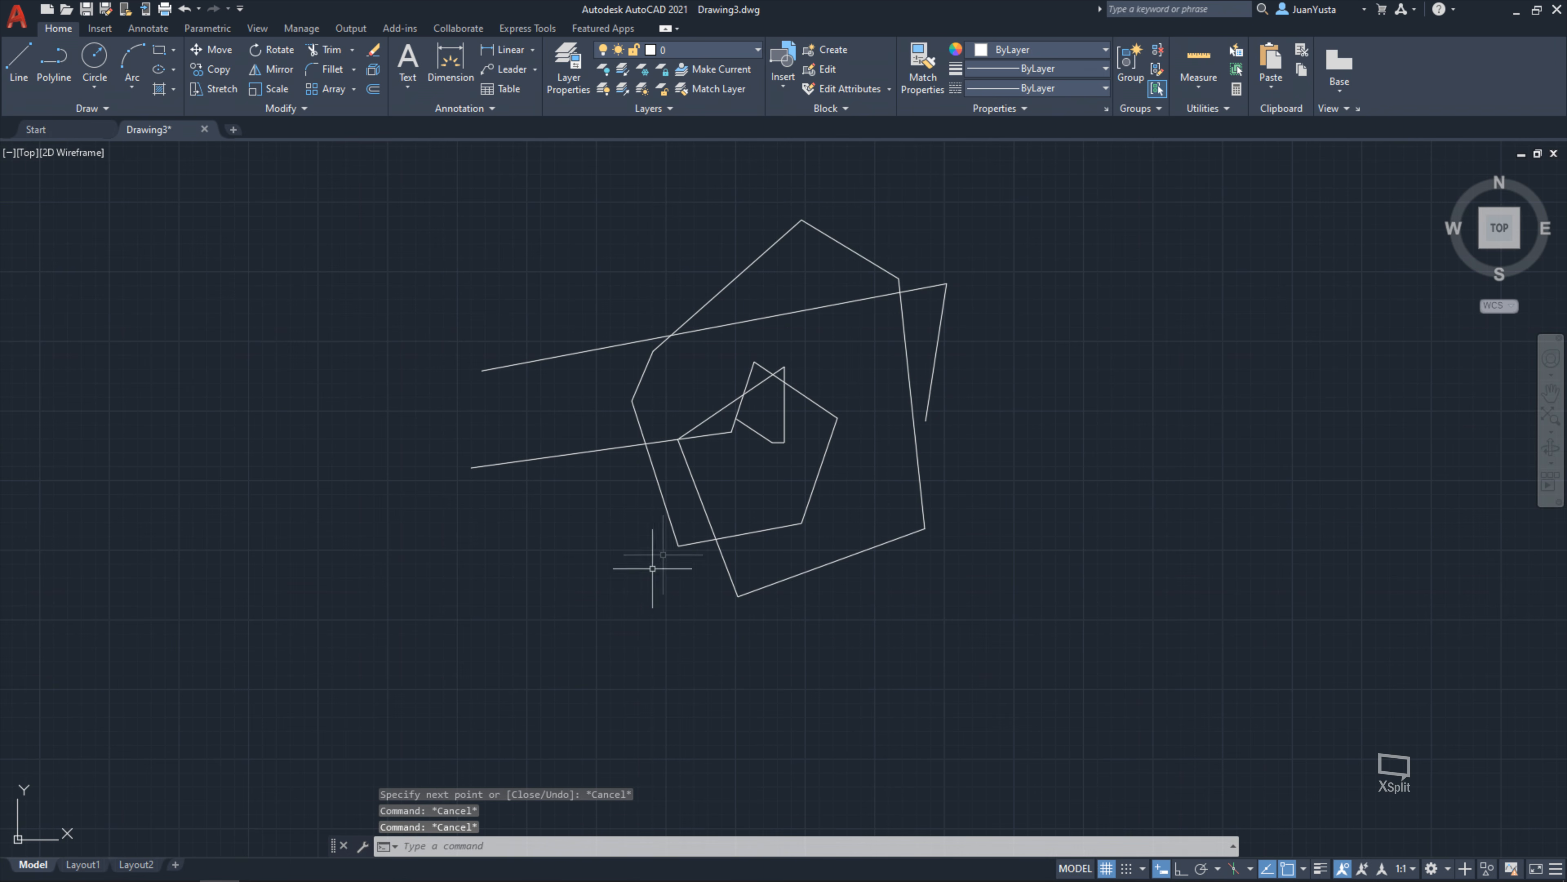
Select the fully enclosed inner segments with left-to-right windows around the loops, clearing each selection
click(553, 573)
click(843, 287)
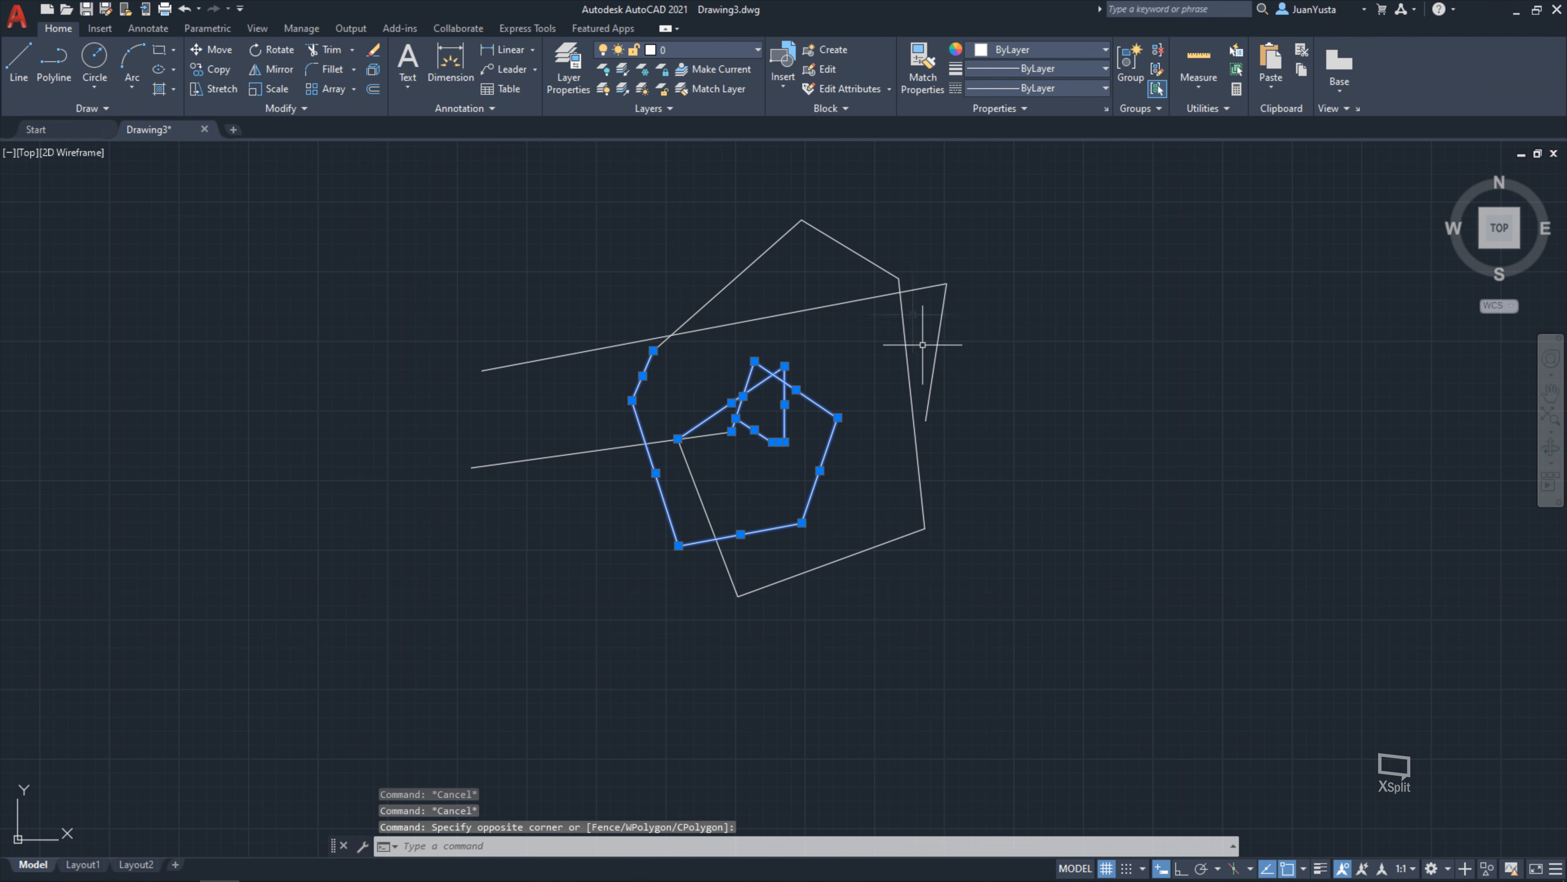
key(Escape)
click(607, 538)
key(Escape)
click(718, 457)
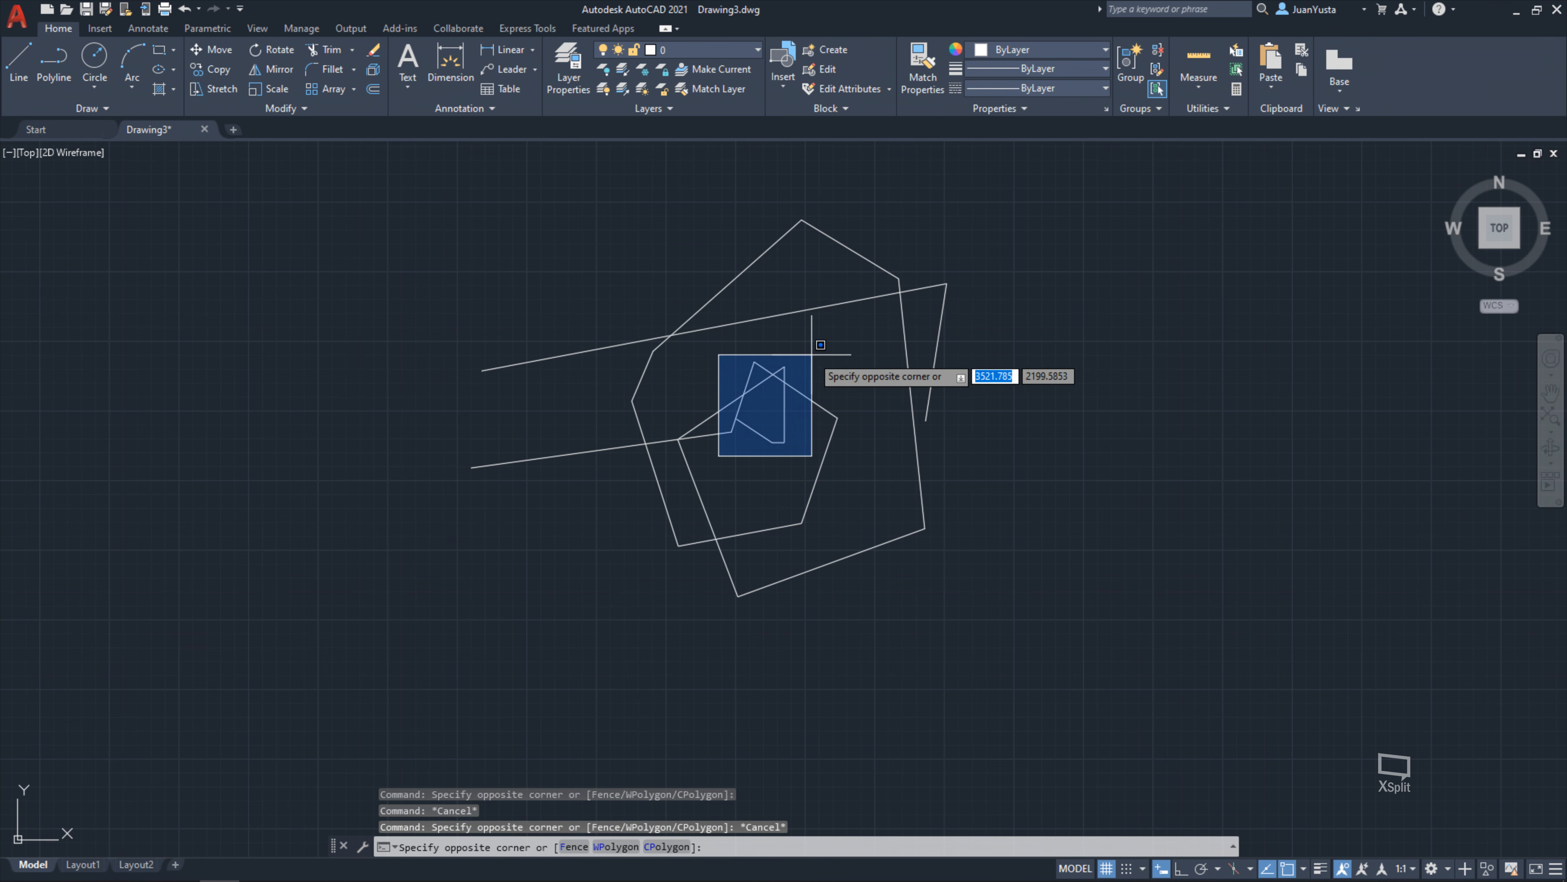
click(805, 347)
scroll(840, 423, up, 4)
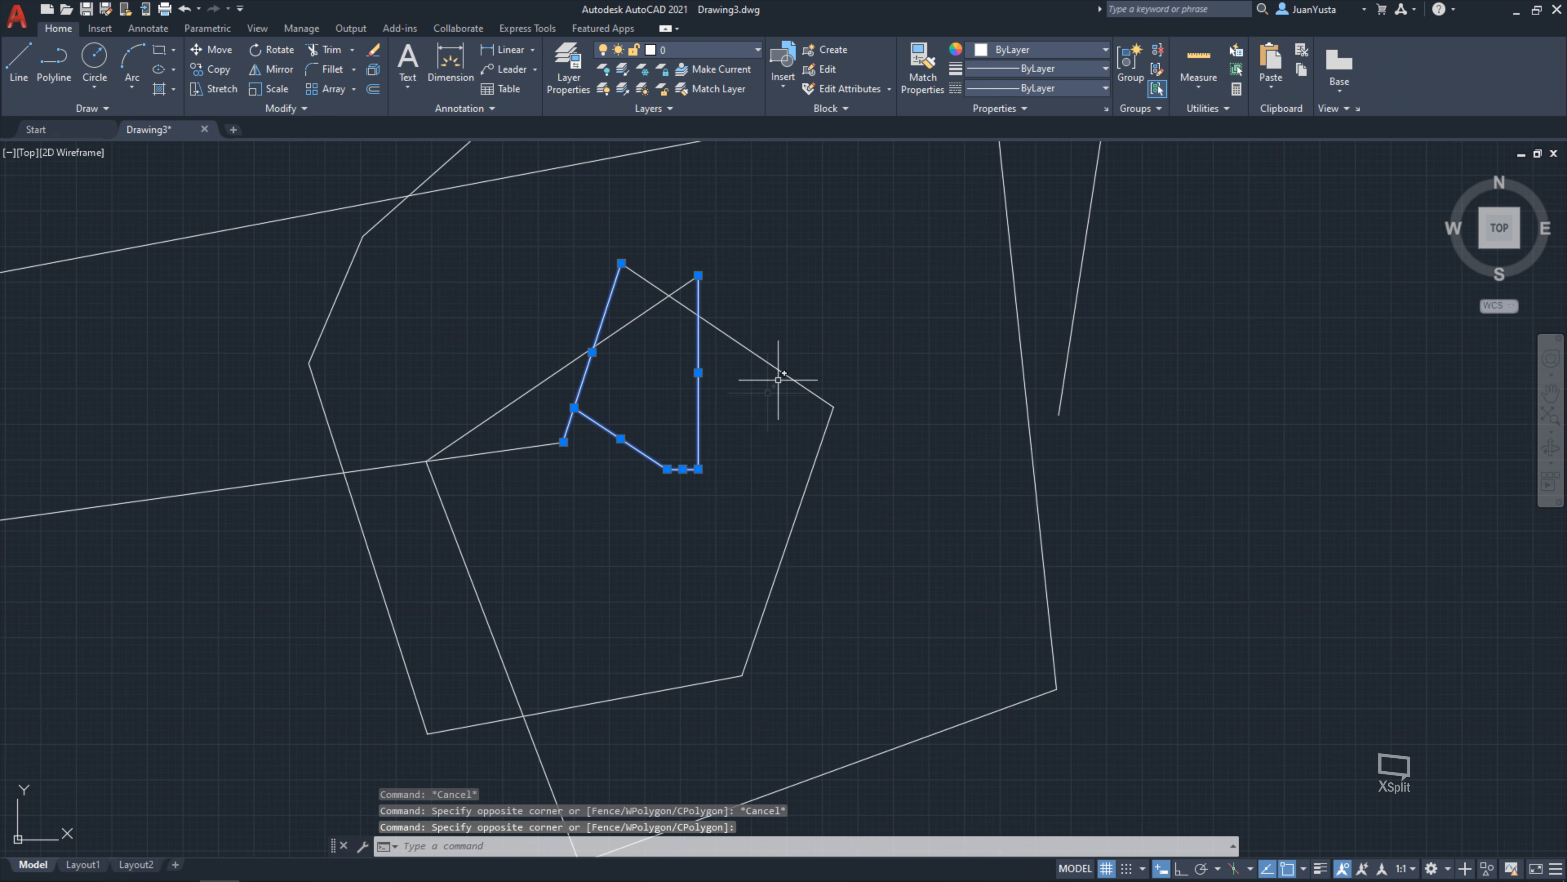
scroll(786, 371, down, 4)
key(Escape)
Select every line in the drawing with successive crossing windows and delete them all
click(1090, 535)
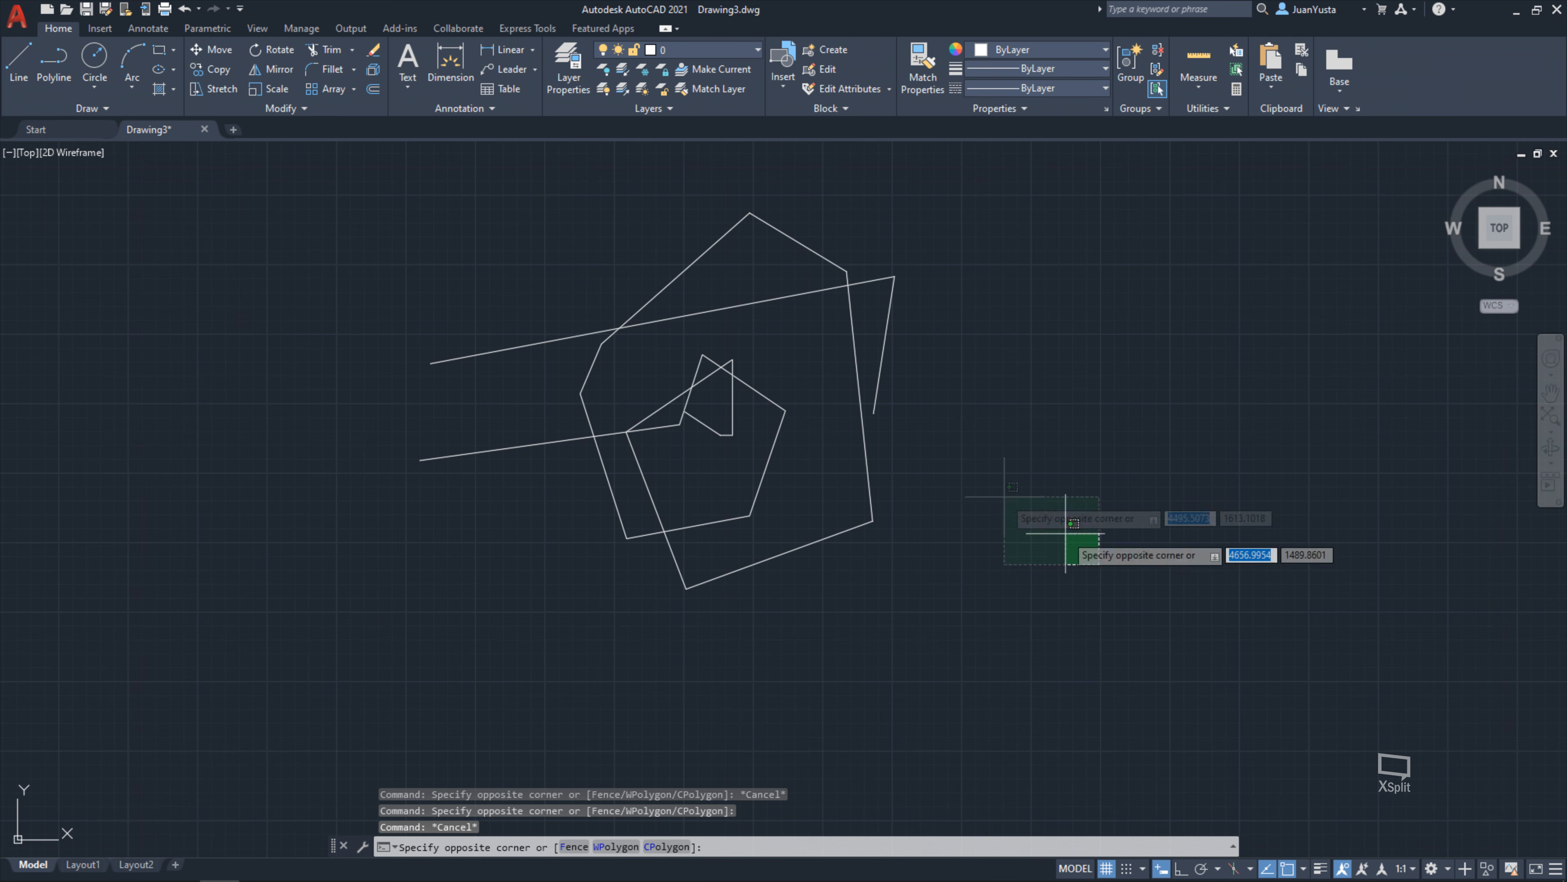
click(665, 384)
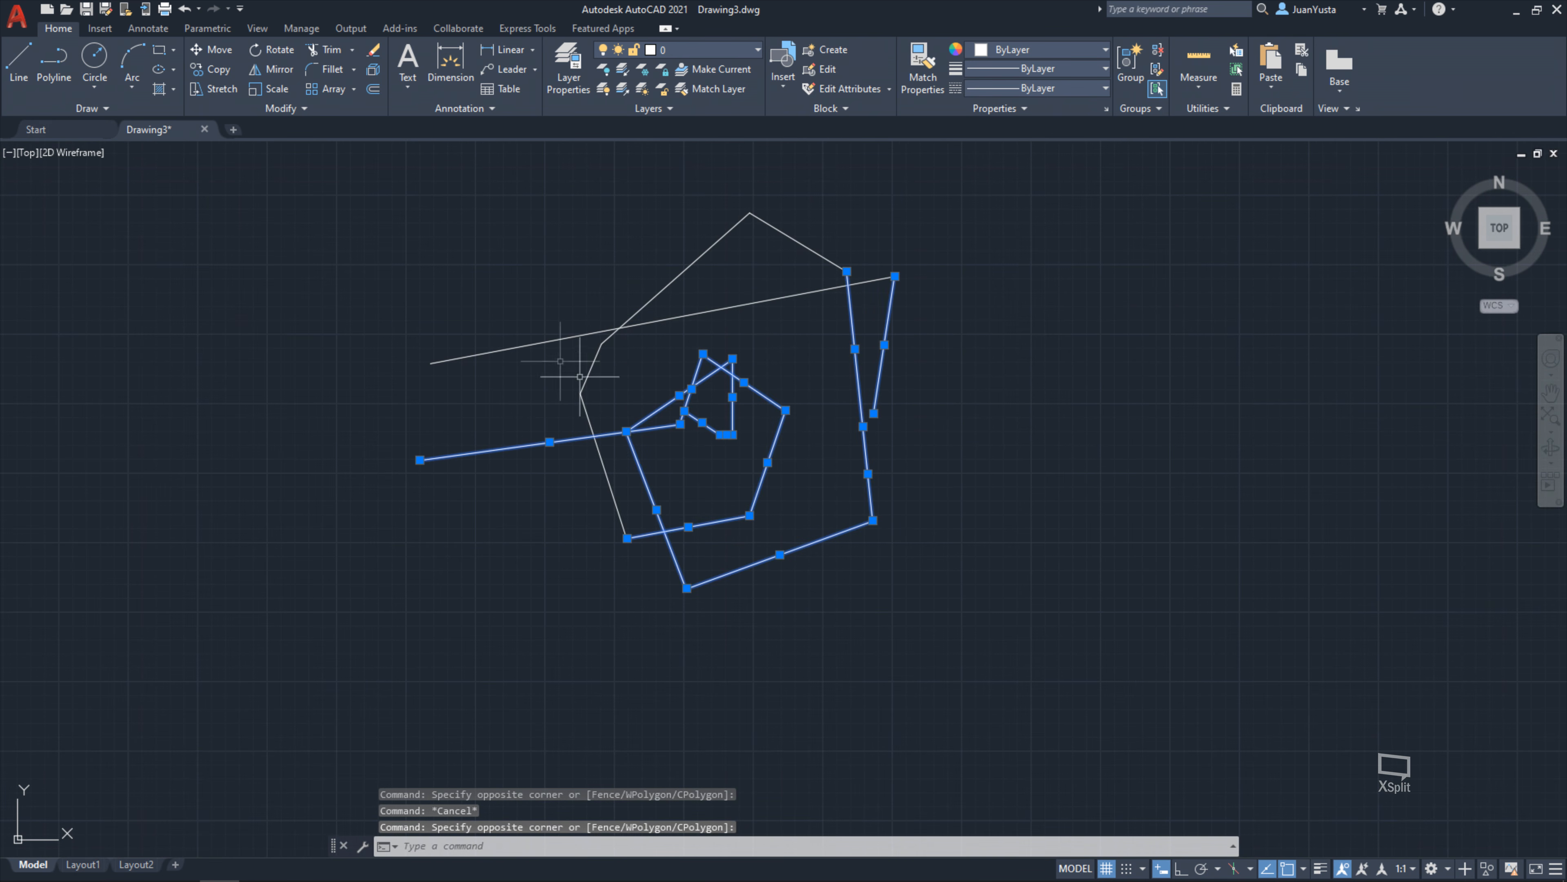
click(1014, 563)
click(589, 303)
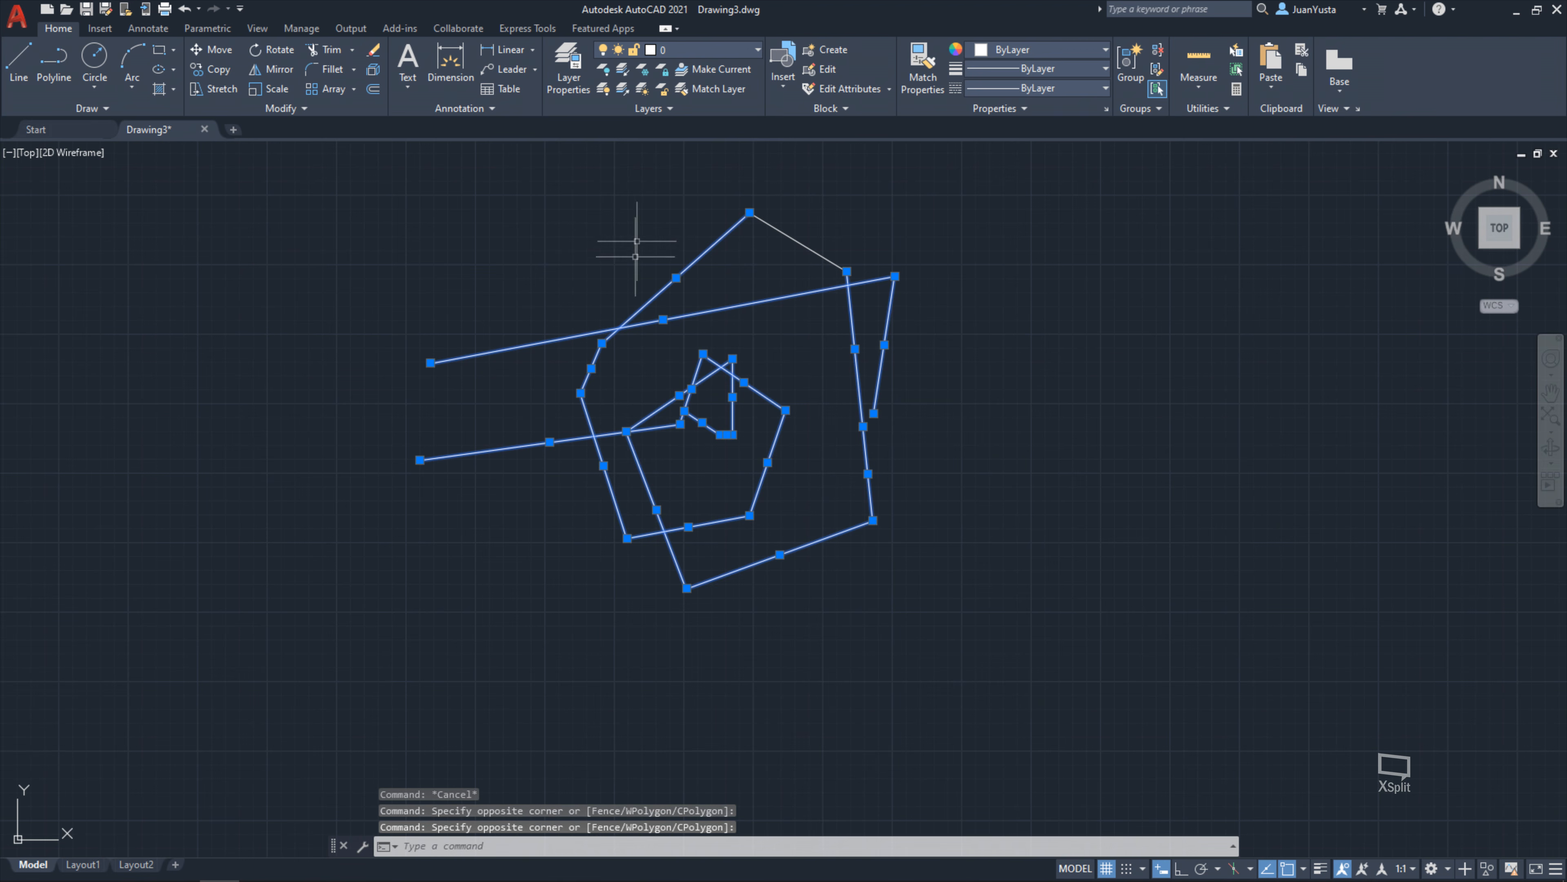
click(1049, 532)
click(833, 264)
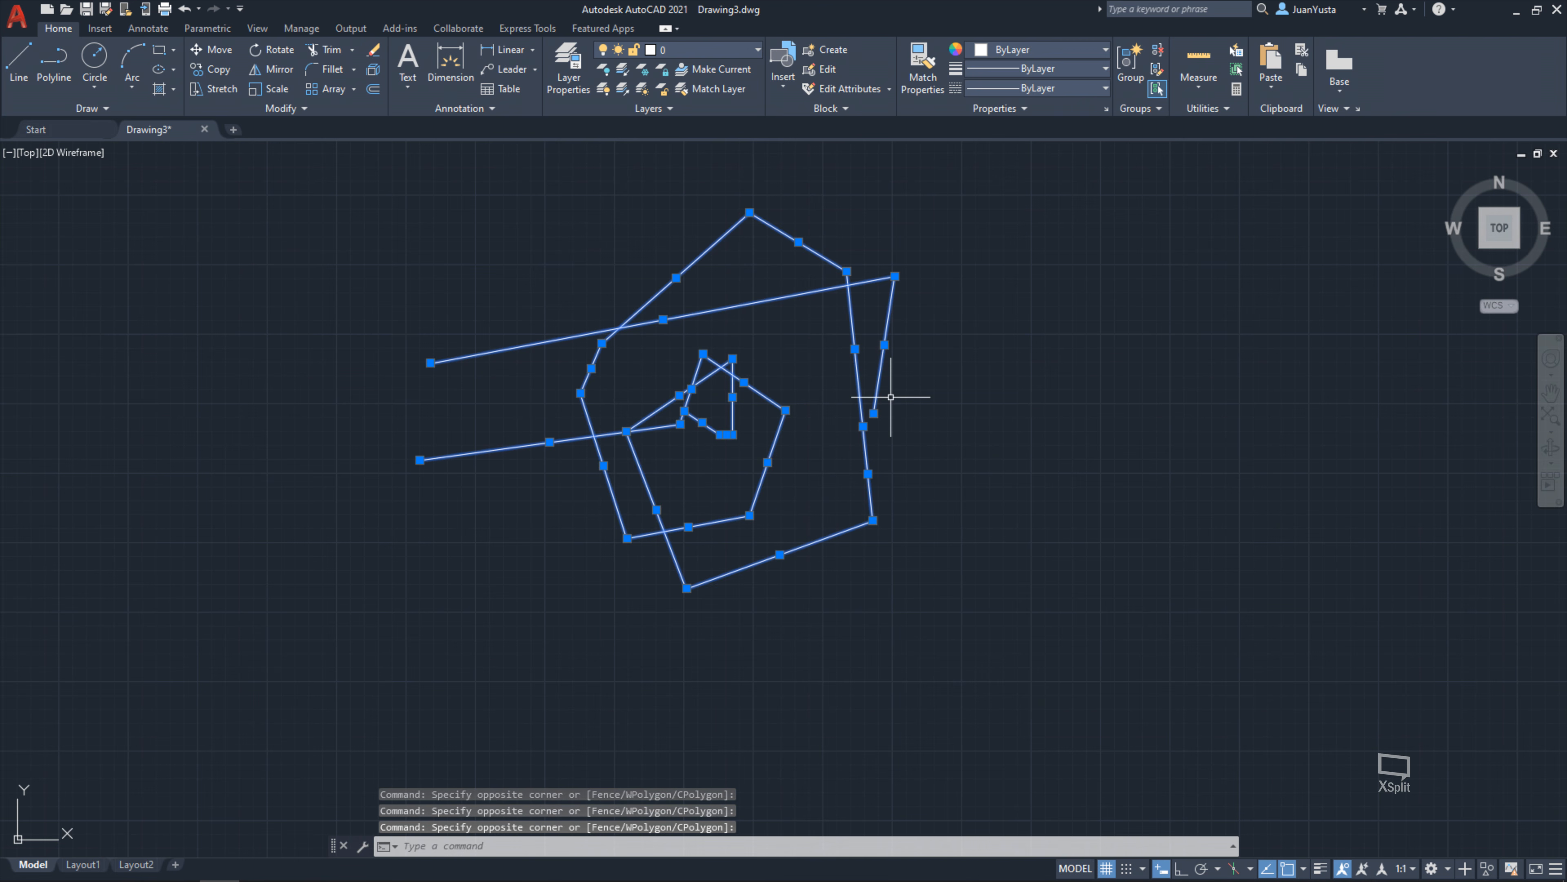
key(Delete)
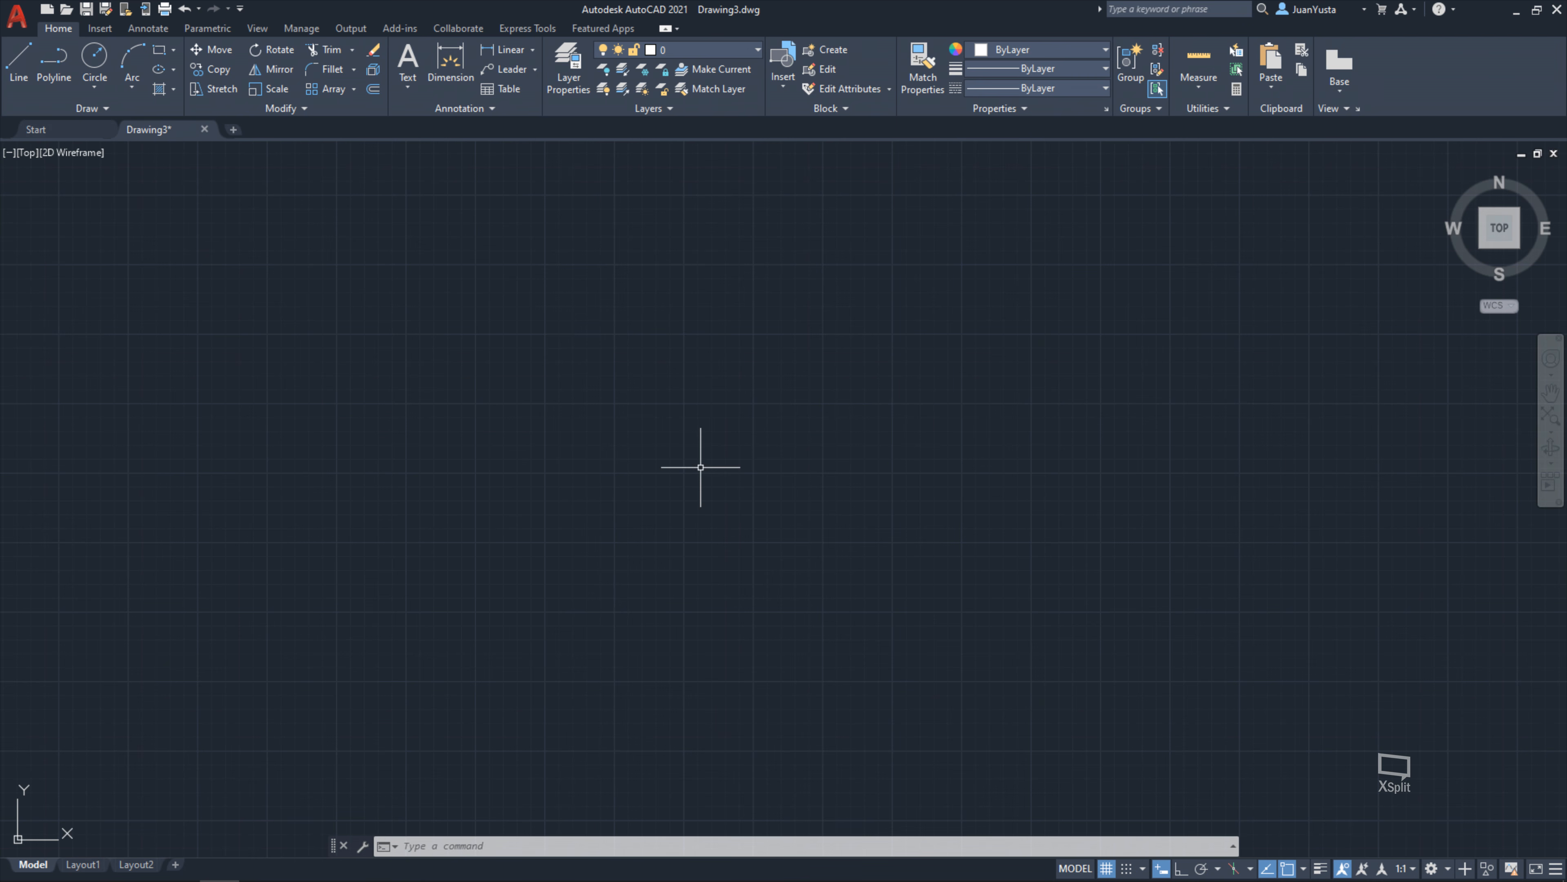
Start a new line with its first point near the middle of the empty drawing area
text(L)
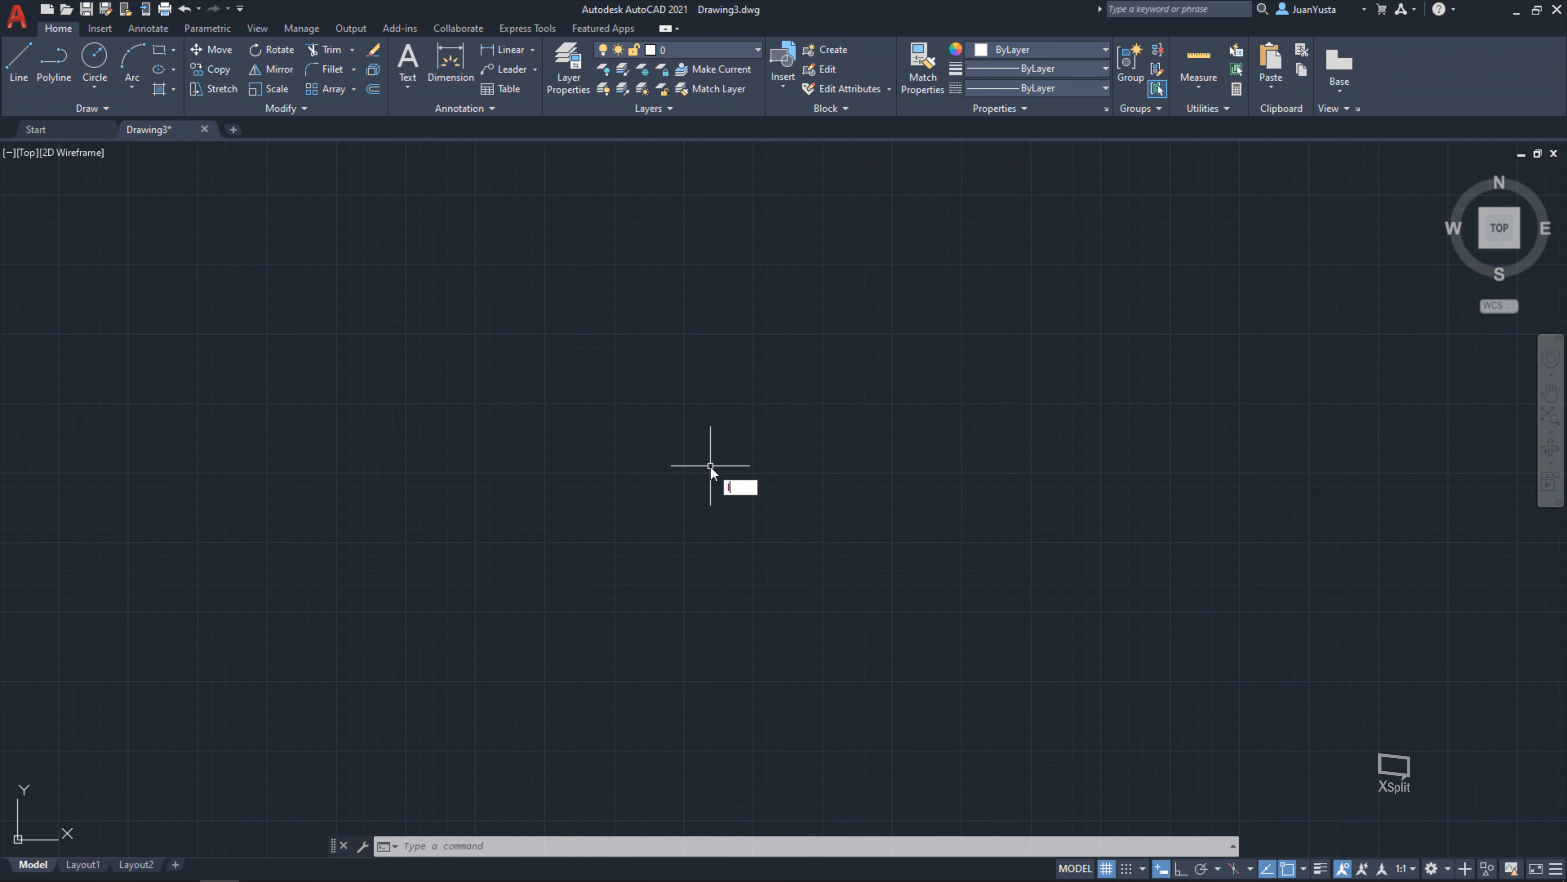
key(Return)
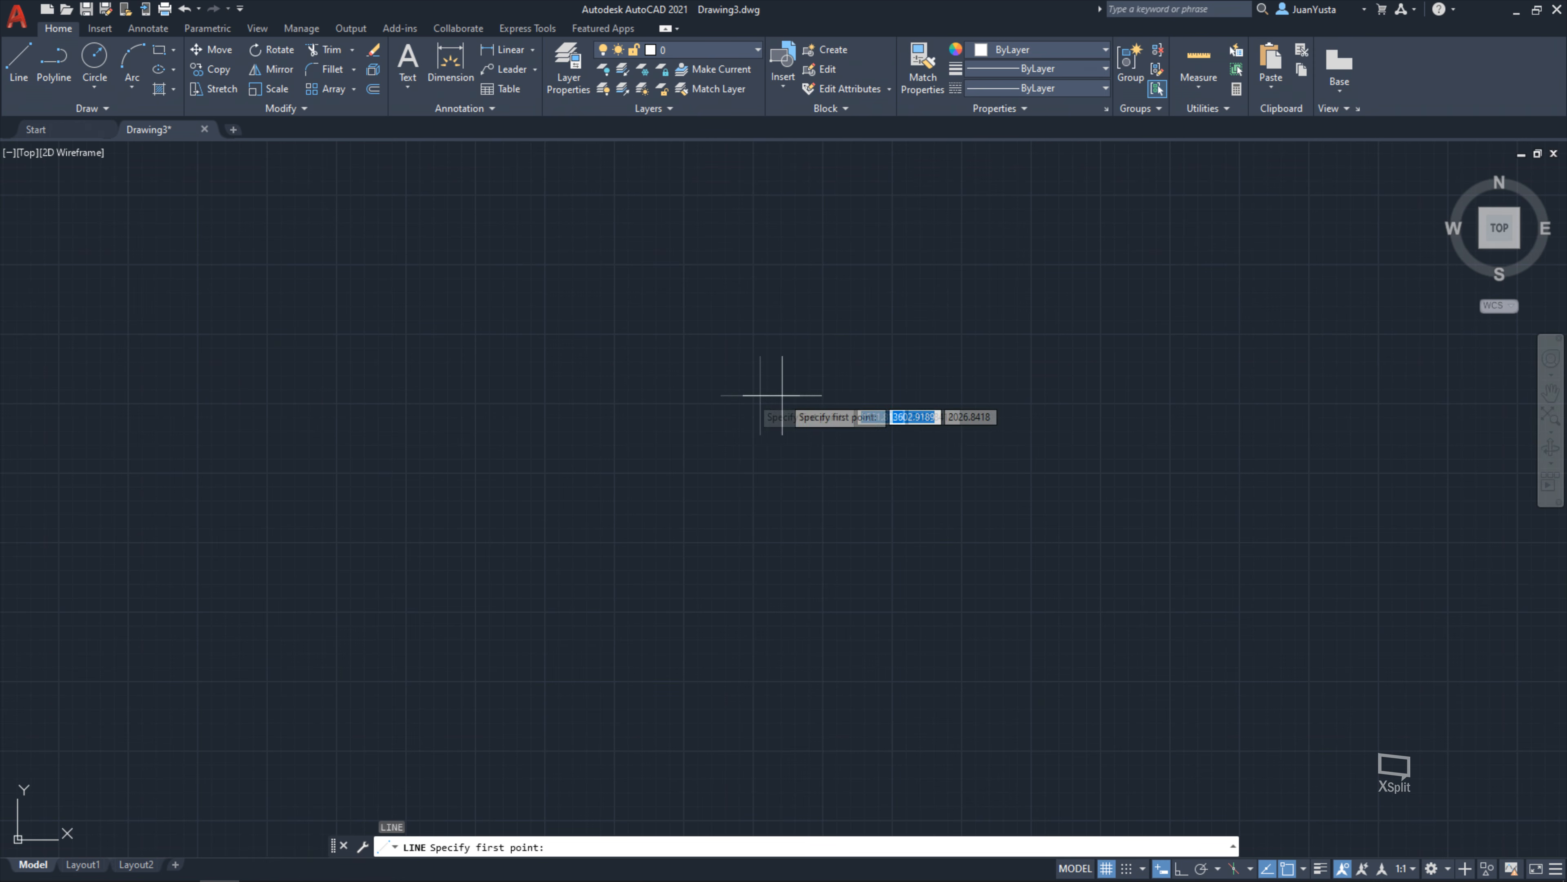
scroll(730, 391, down, 3)
scroll(815, 350, up, 4)
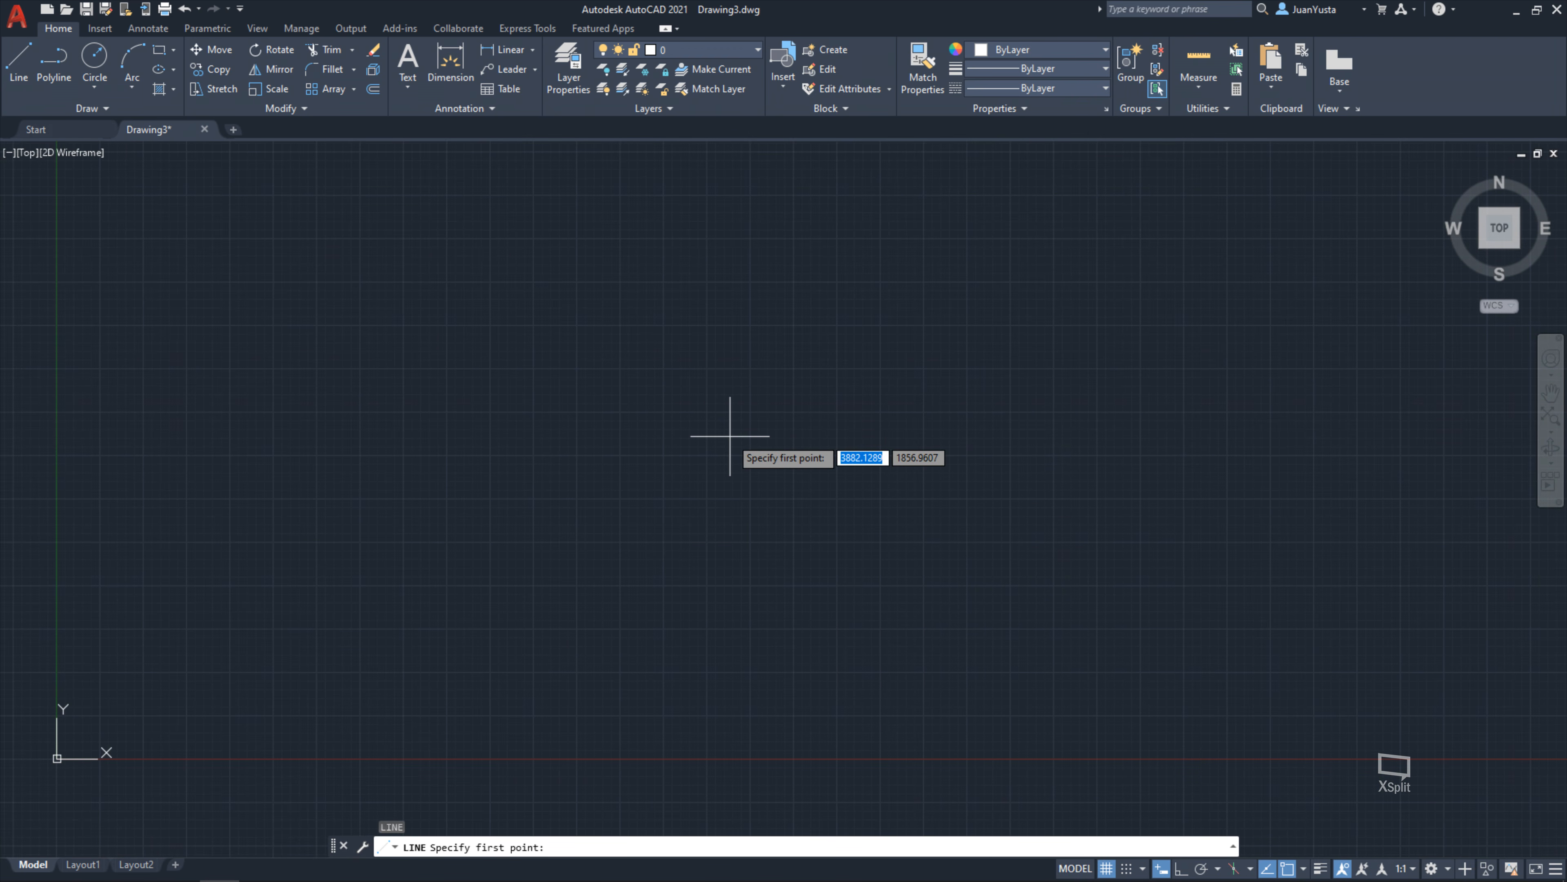
click(653, 441)
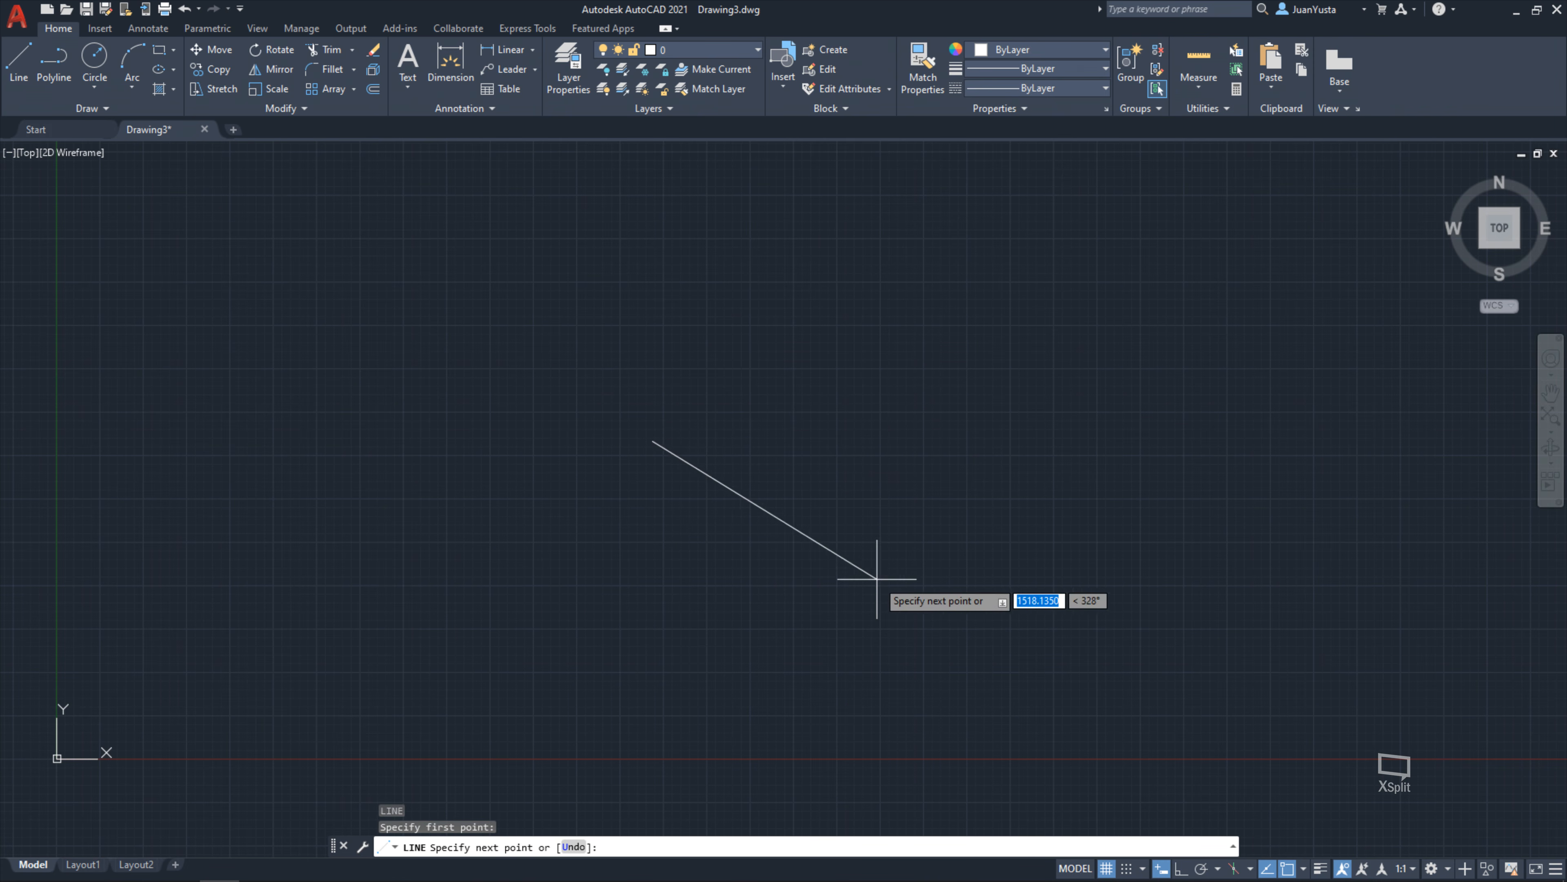
Draw five connected segments curving clockwise from the start point, and undo all of them within the Line command
click(981, 209)
click(1115, 267)
click(1084, 409)
click(993, 498)
click(875, 419)
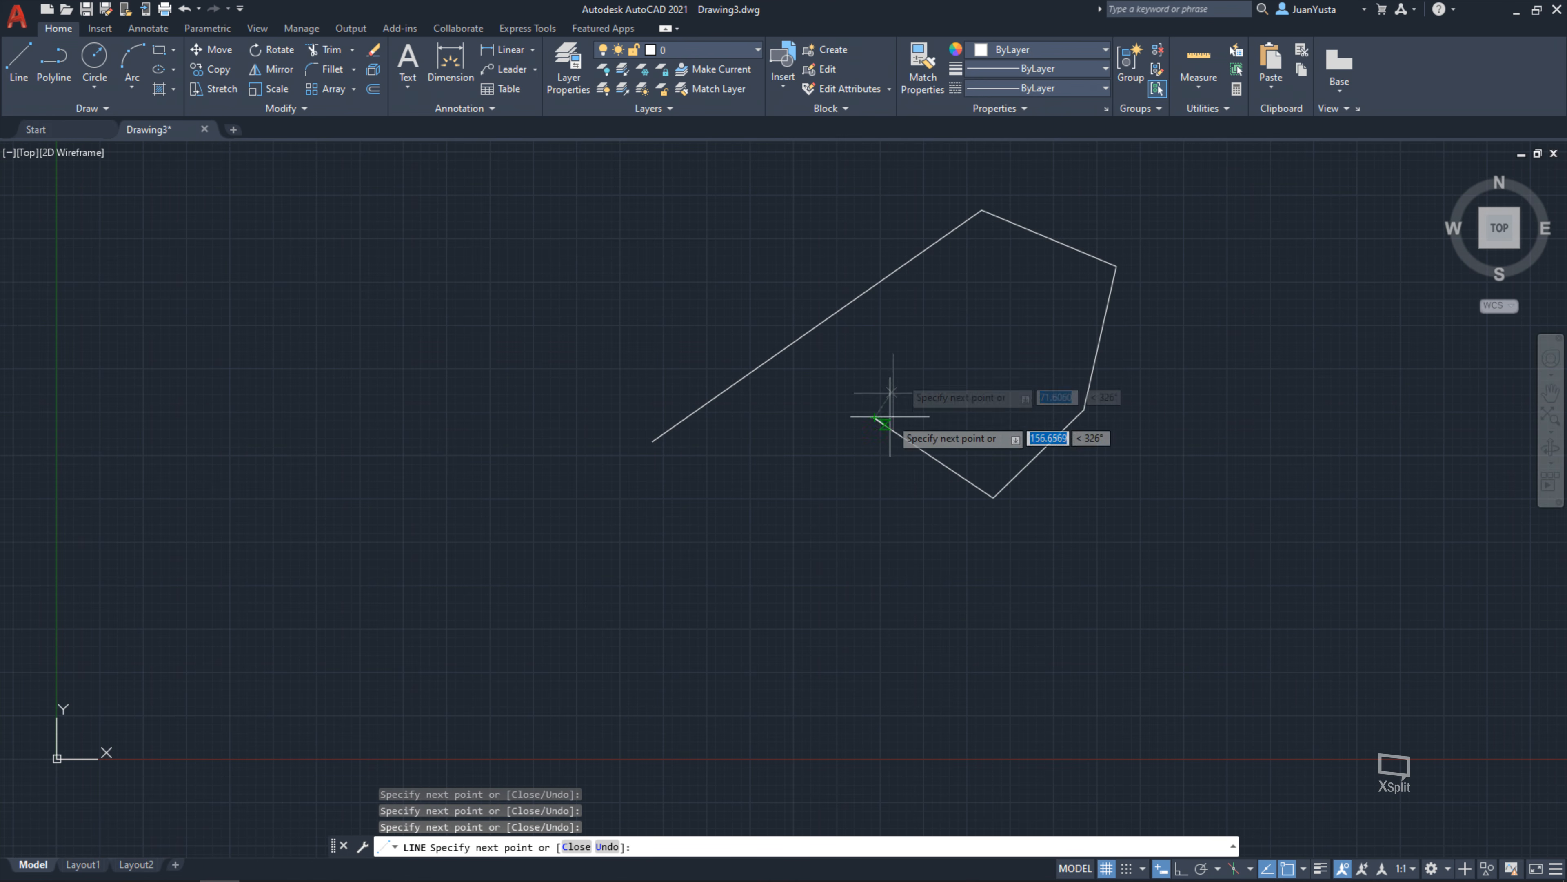
key(ctrl+z)
key(ctrl+z)
key(ctrl+z)
key(ctrl+z)
key(ctrl+z)
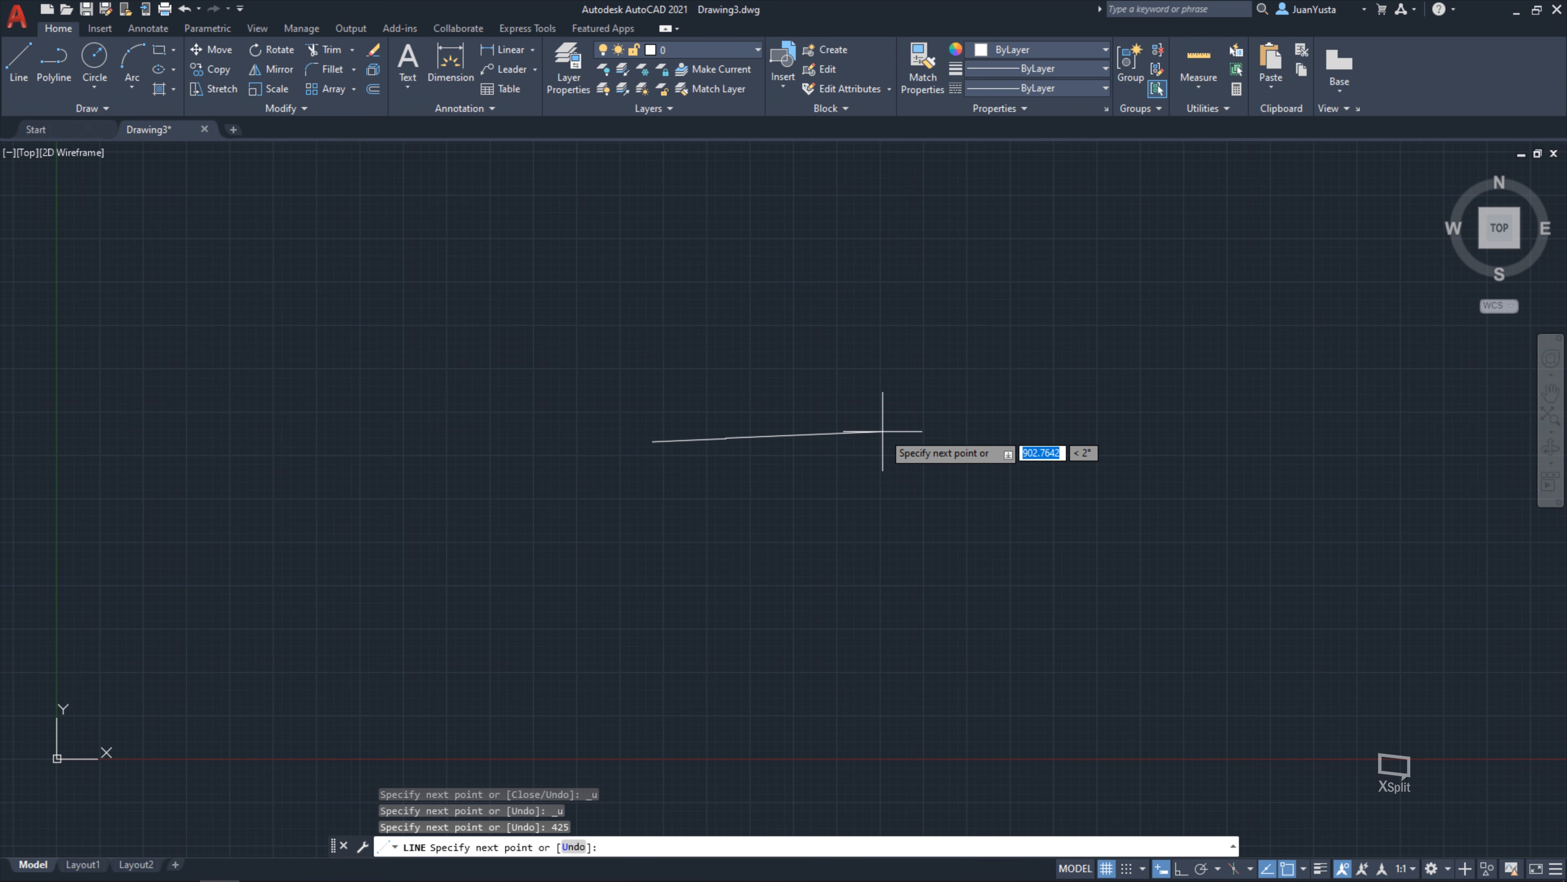
Finish a single line 425 units long, running almost horizontally to the right from the start point
key(Return)
key(Escape)
scroll(688, 445, up, 4)
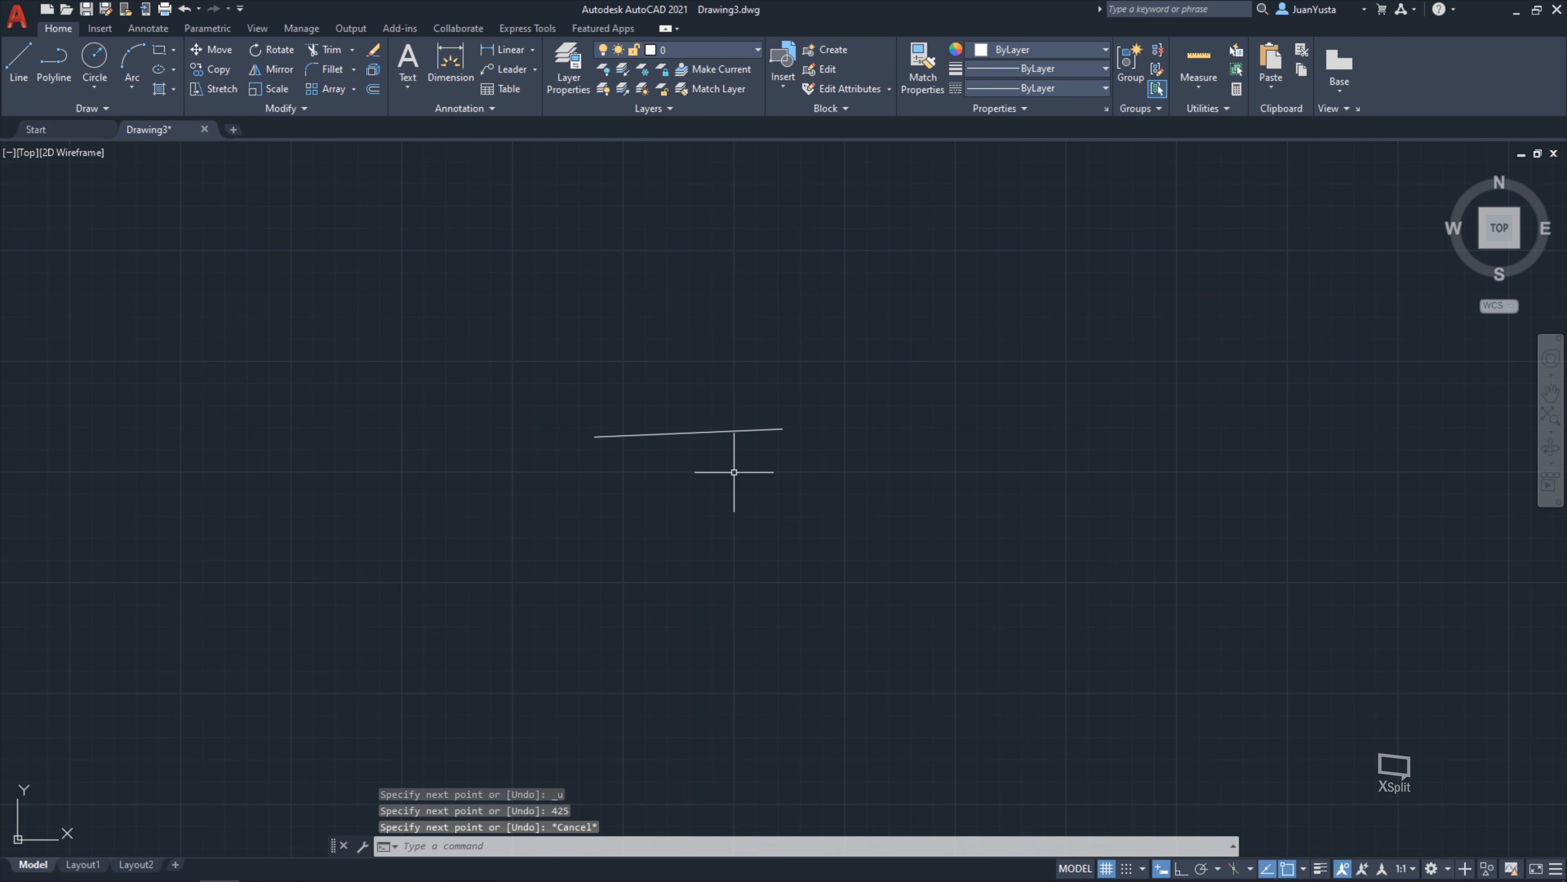
Select the 425-unit line with a crossing window and delete it
click(765, 488)
click(685, 344)
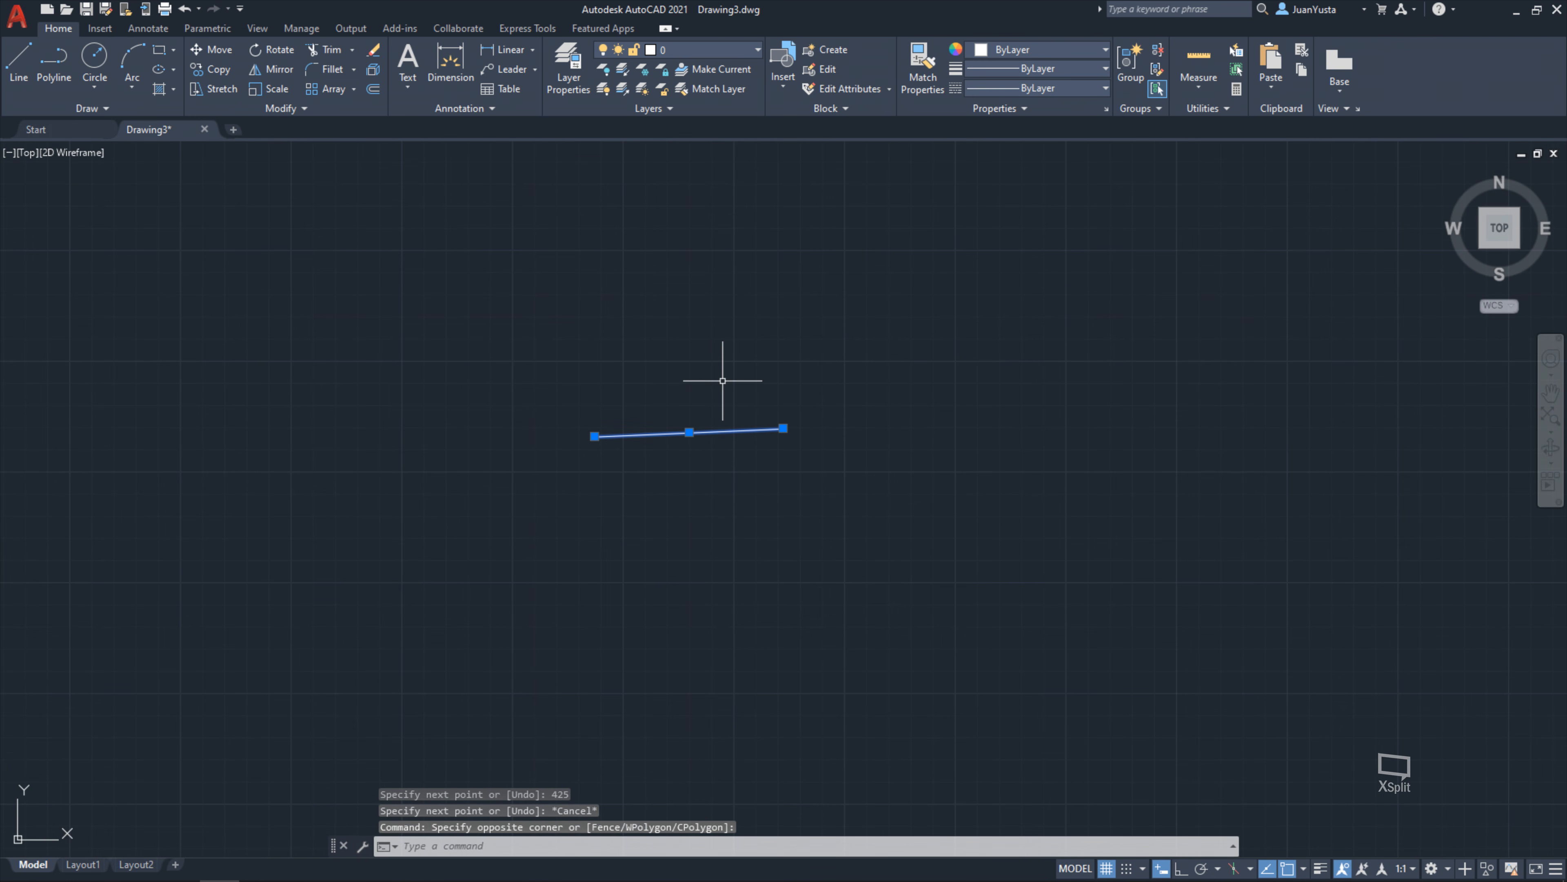
key(Delete)
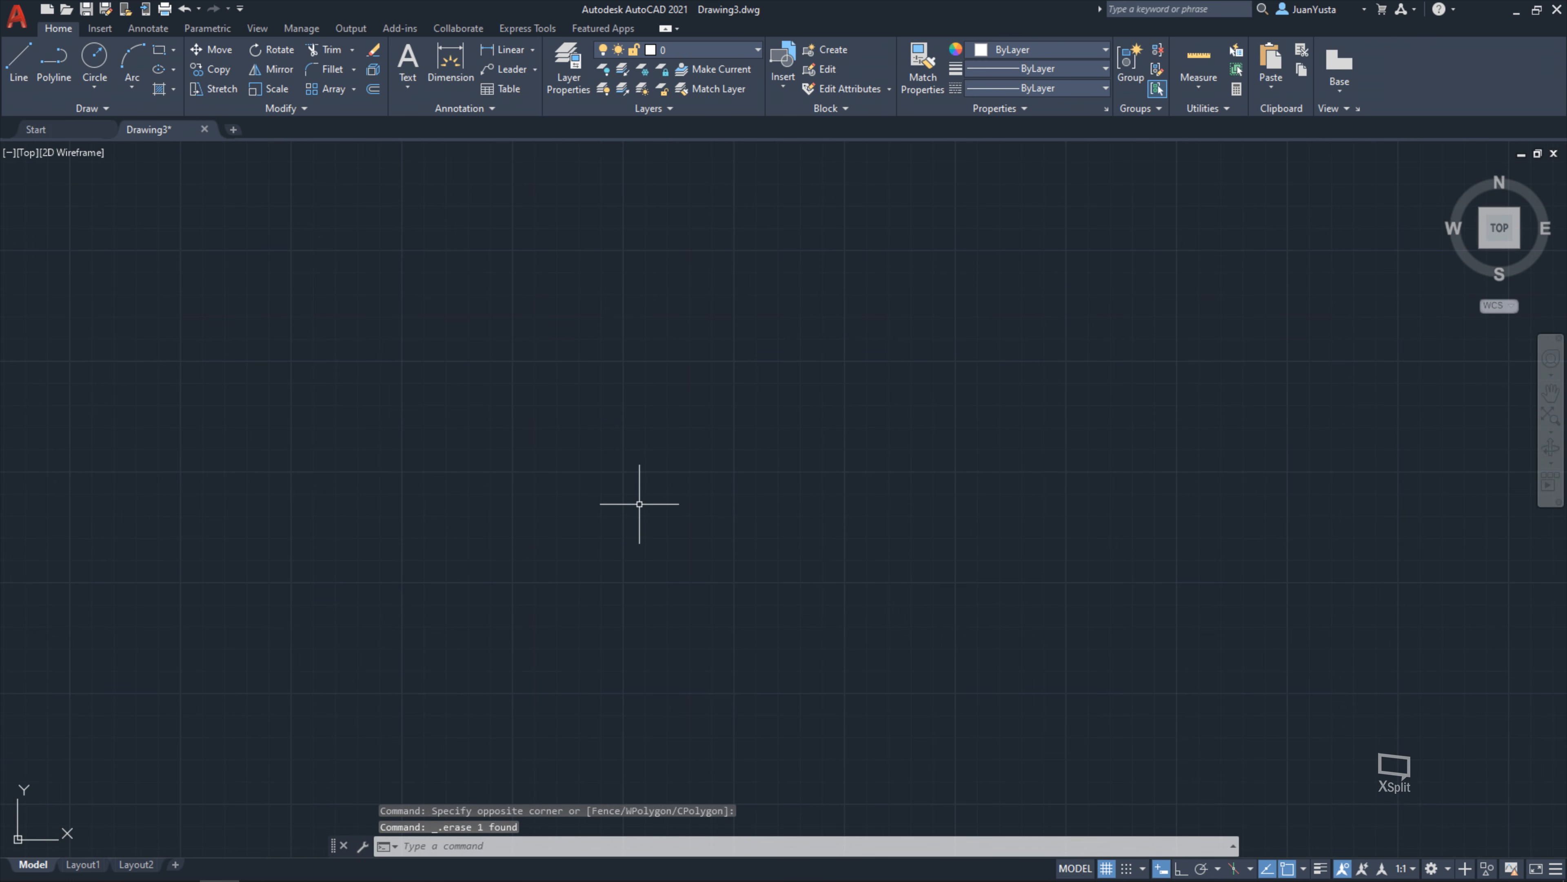
text(l)
key(Return)
click(420, 475)
scroll(756, 342, down, 4)
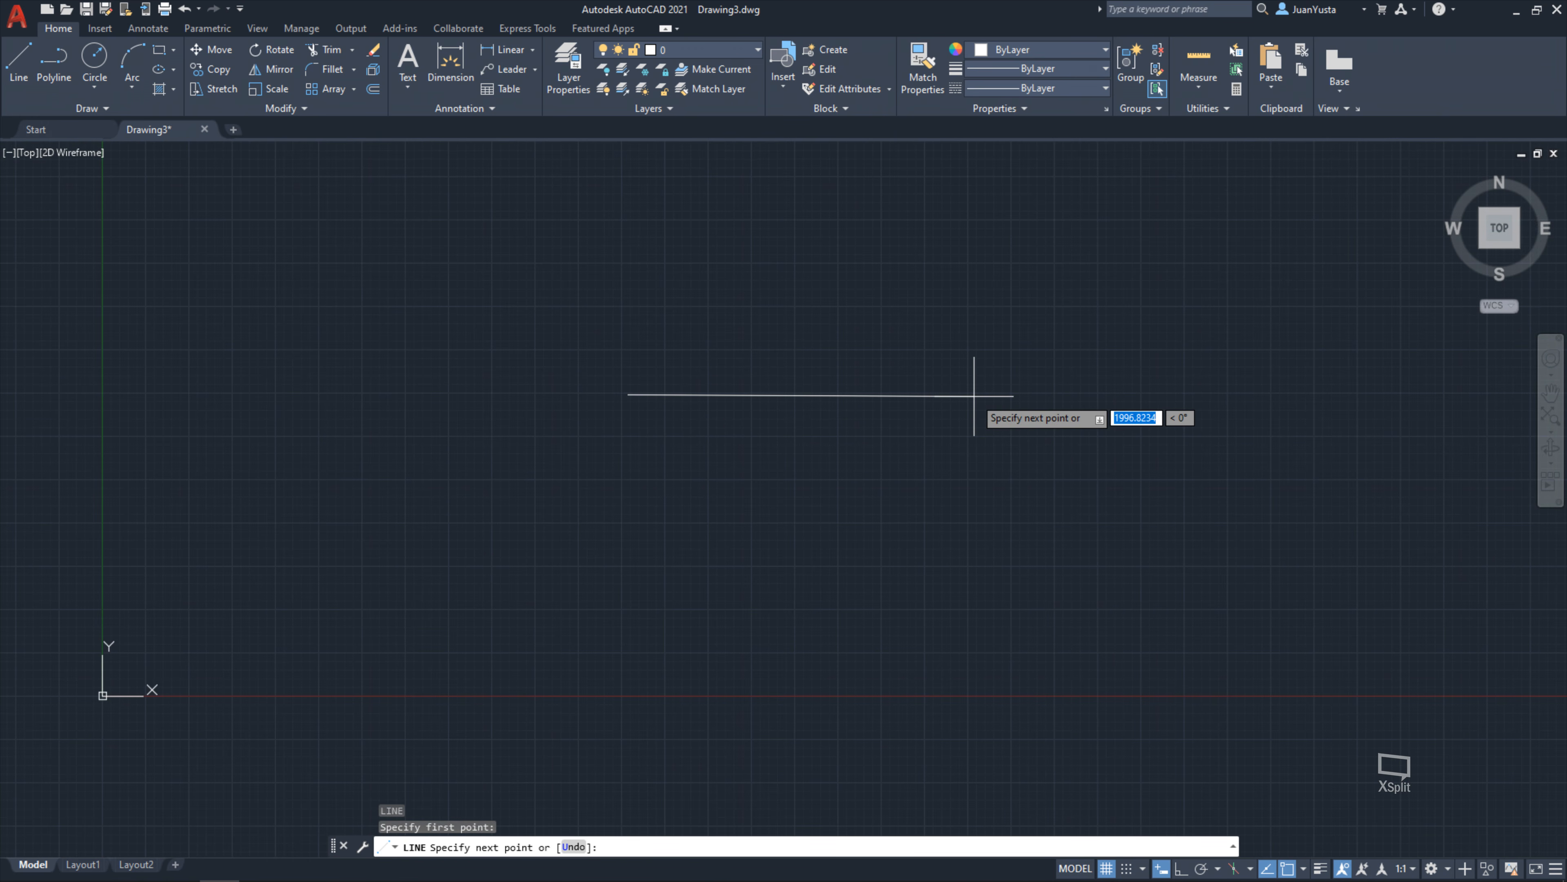
key(Escape)
key(Escape)
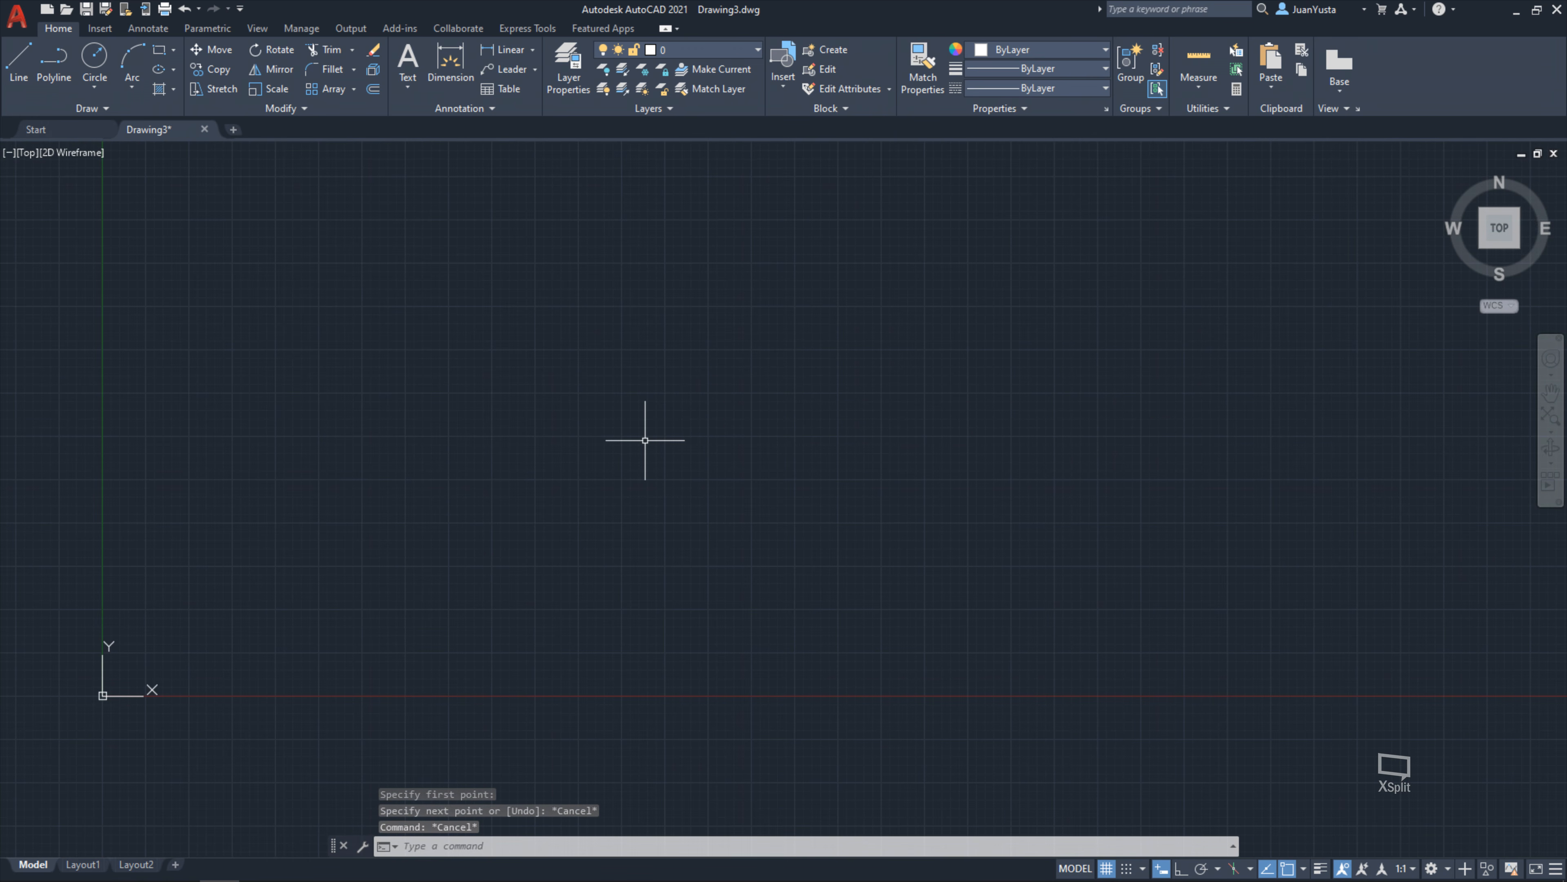
Start a line in the empty drawing area, turn Ortho mode on, and draw a horizontal segment 525 units long to the right
text(l)
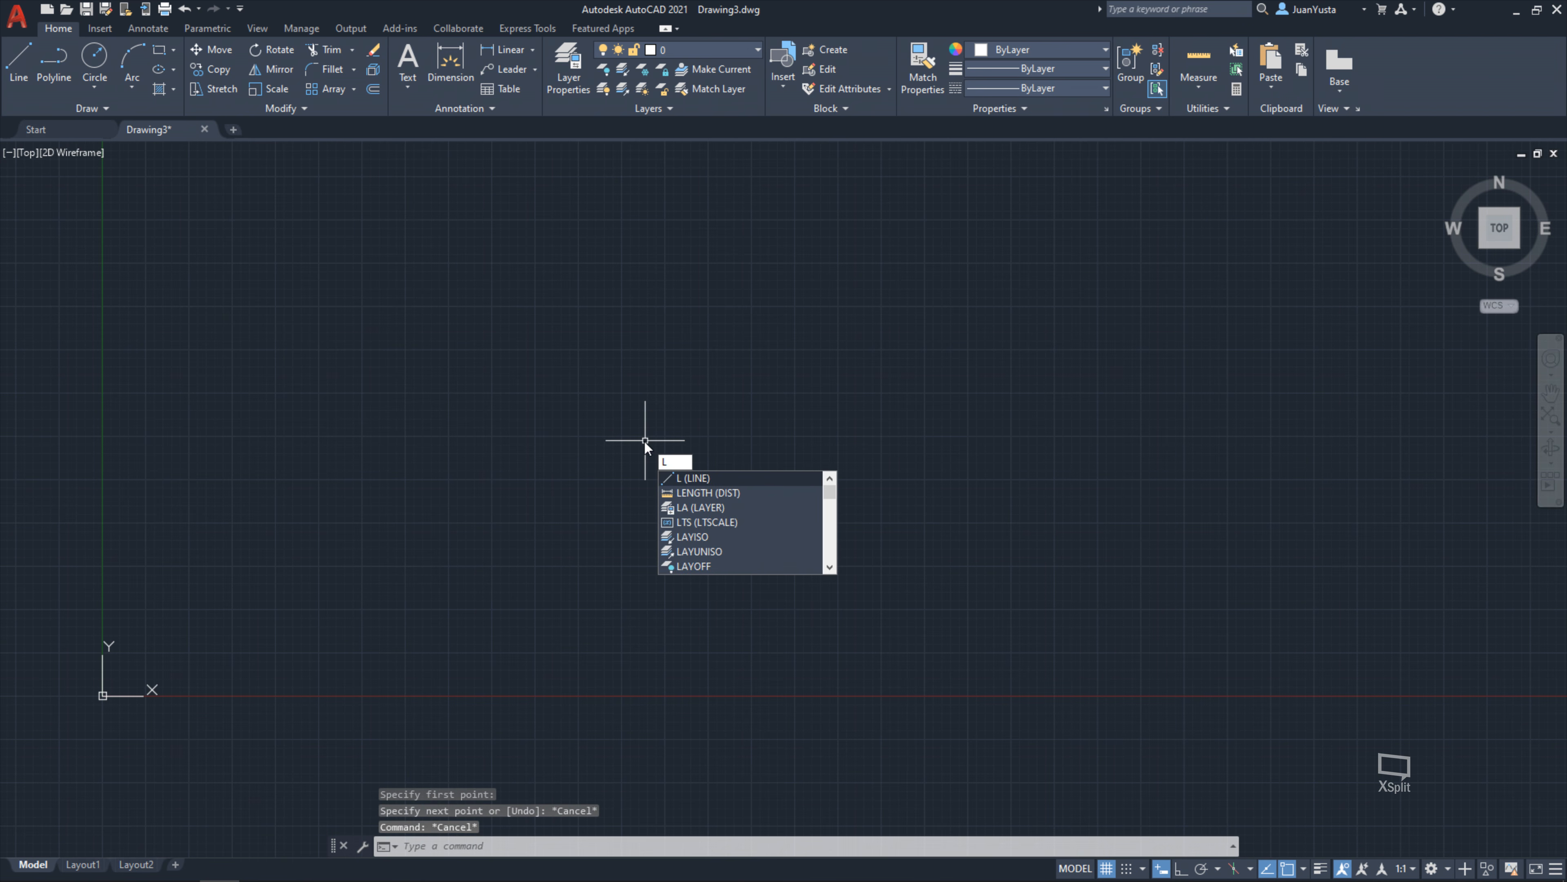
key(Return)
click(543, 431)
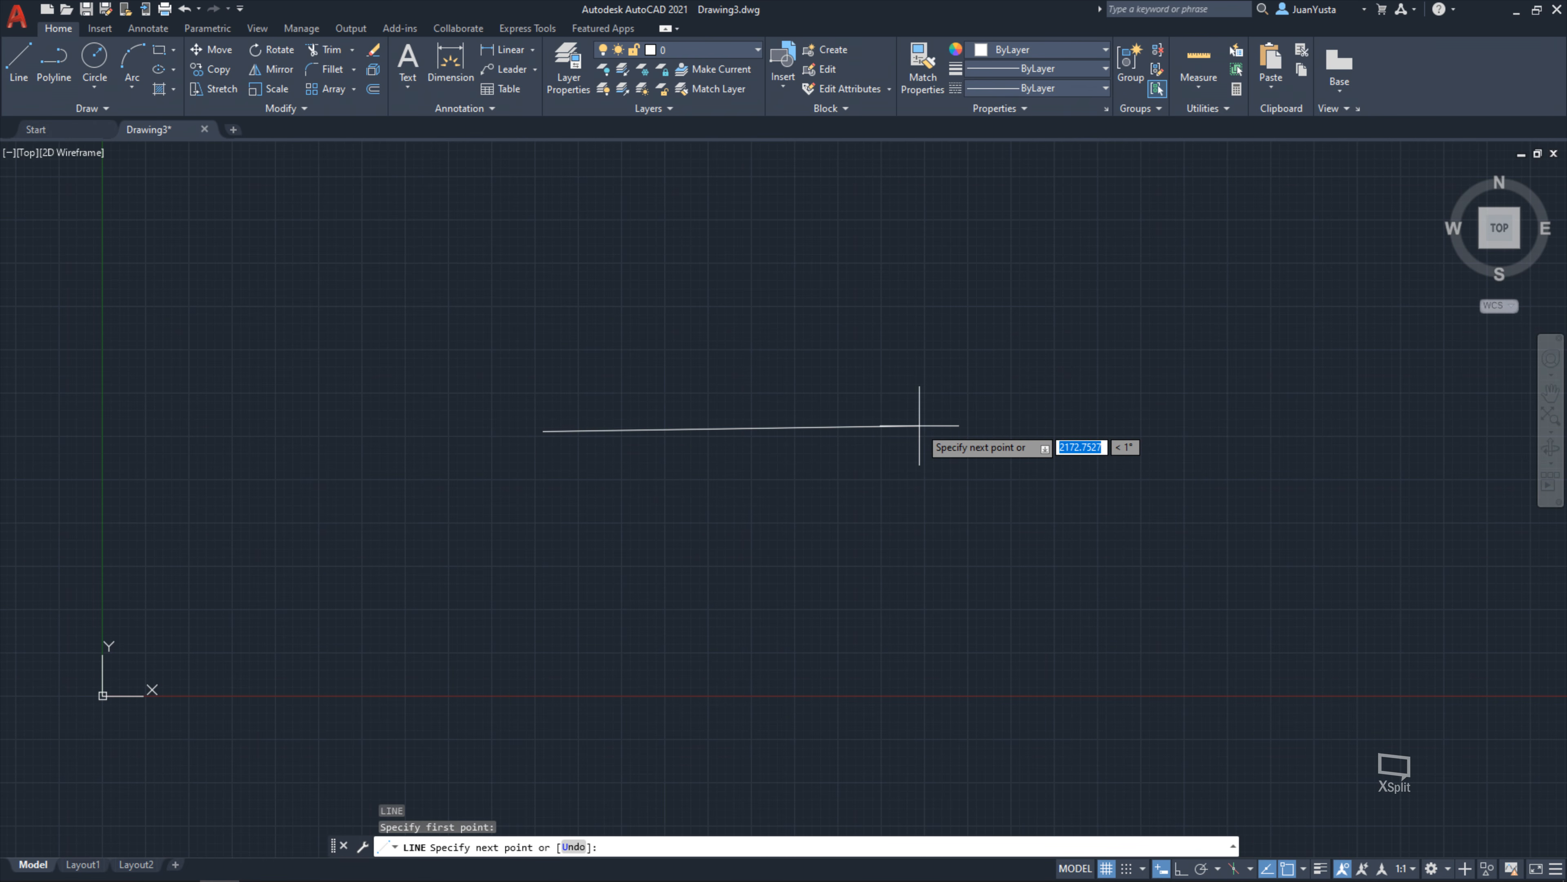
key(F8)
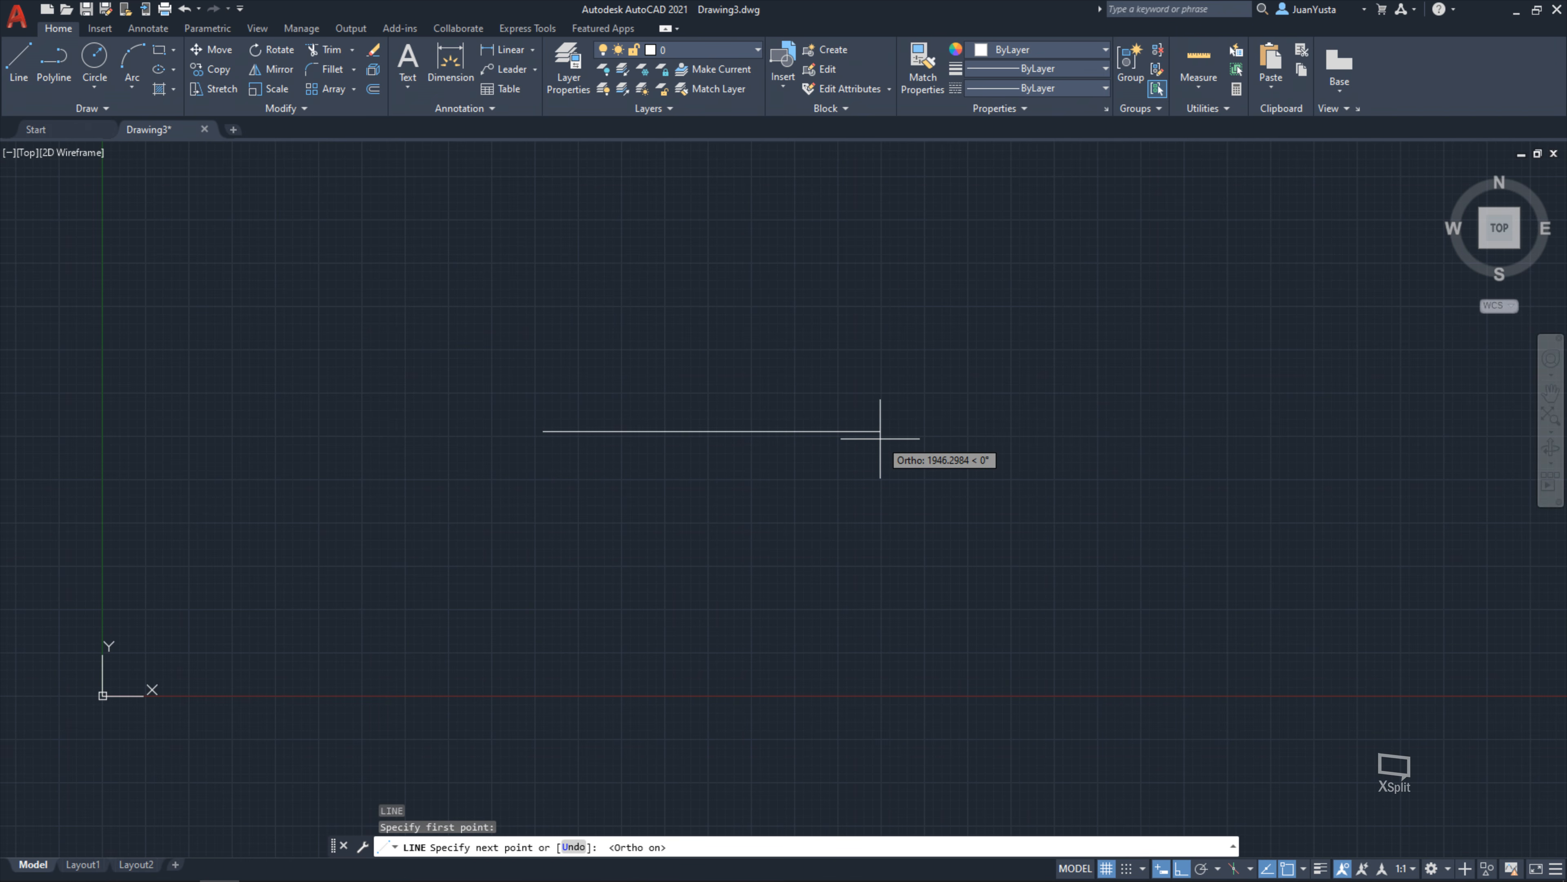
key(F8)
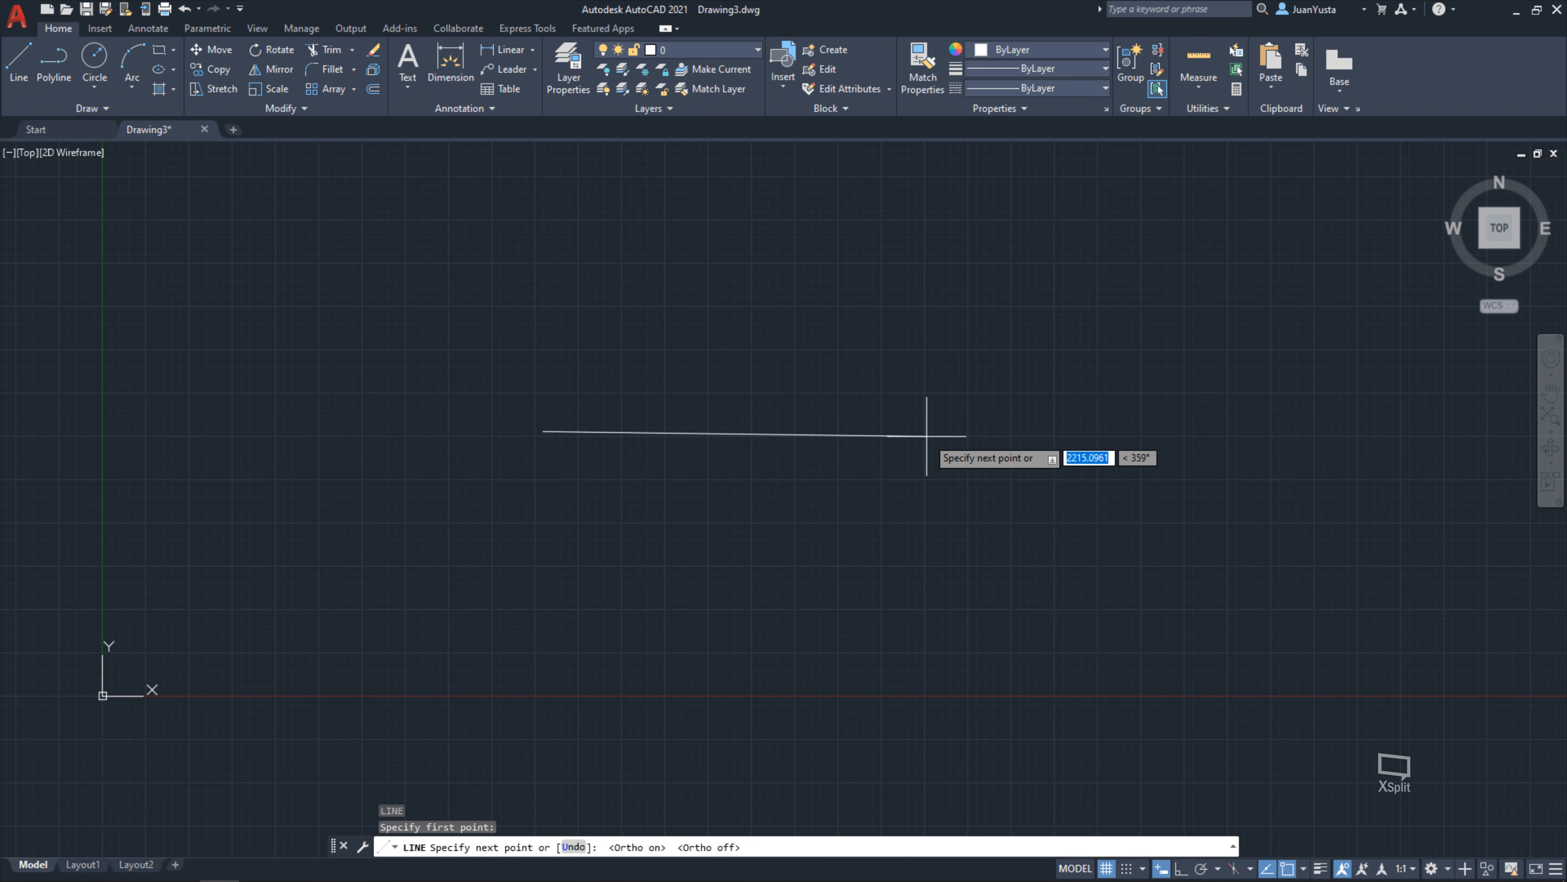
key(F8)
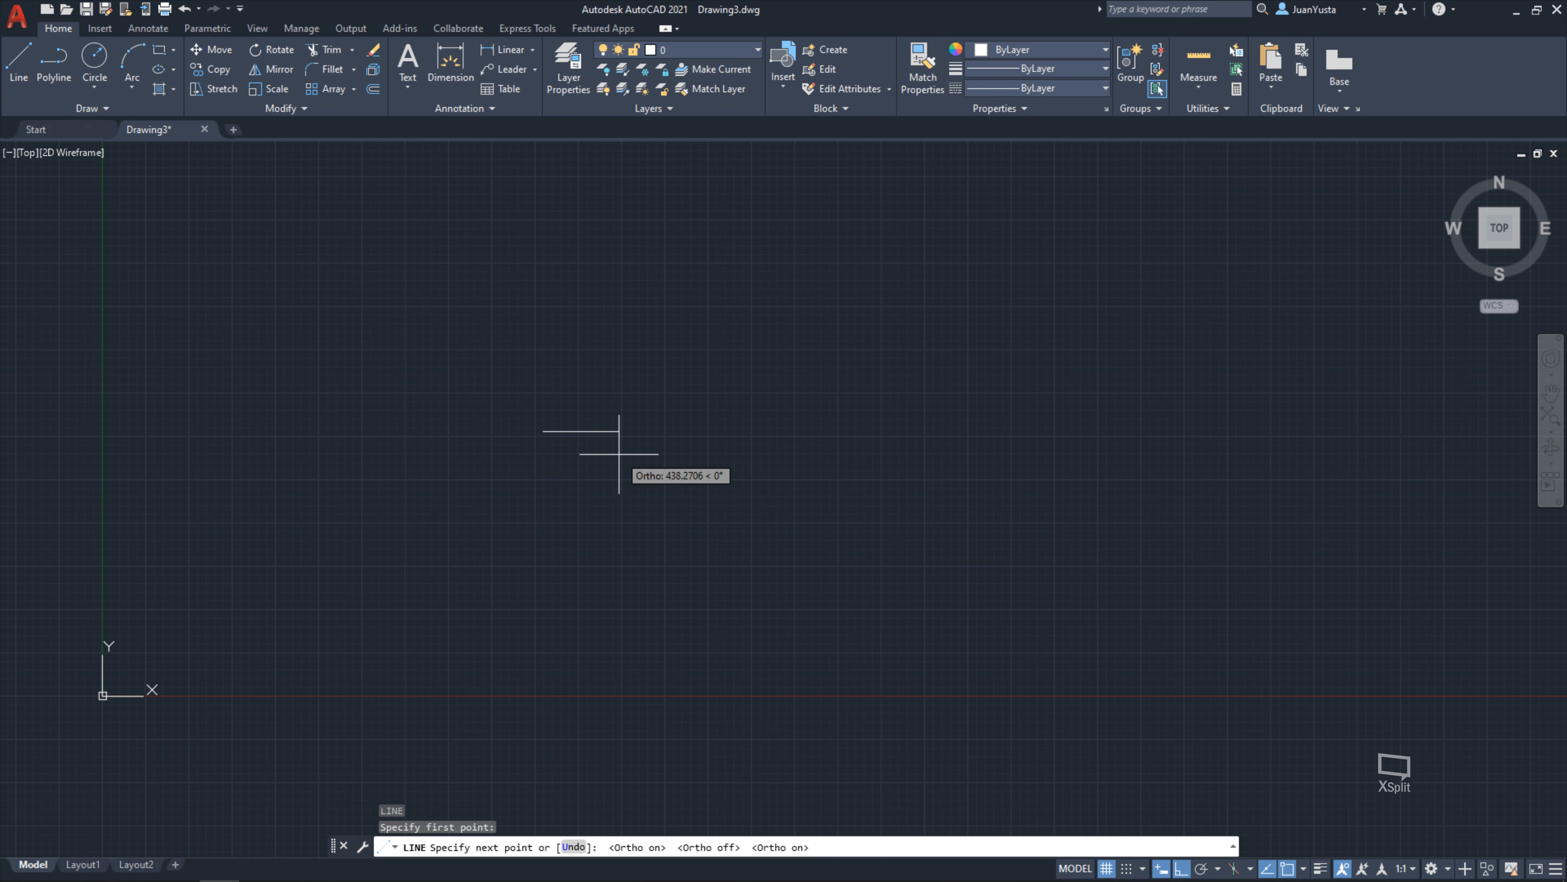
text(525)
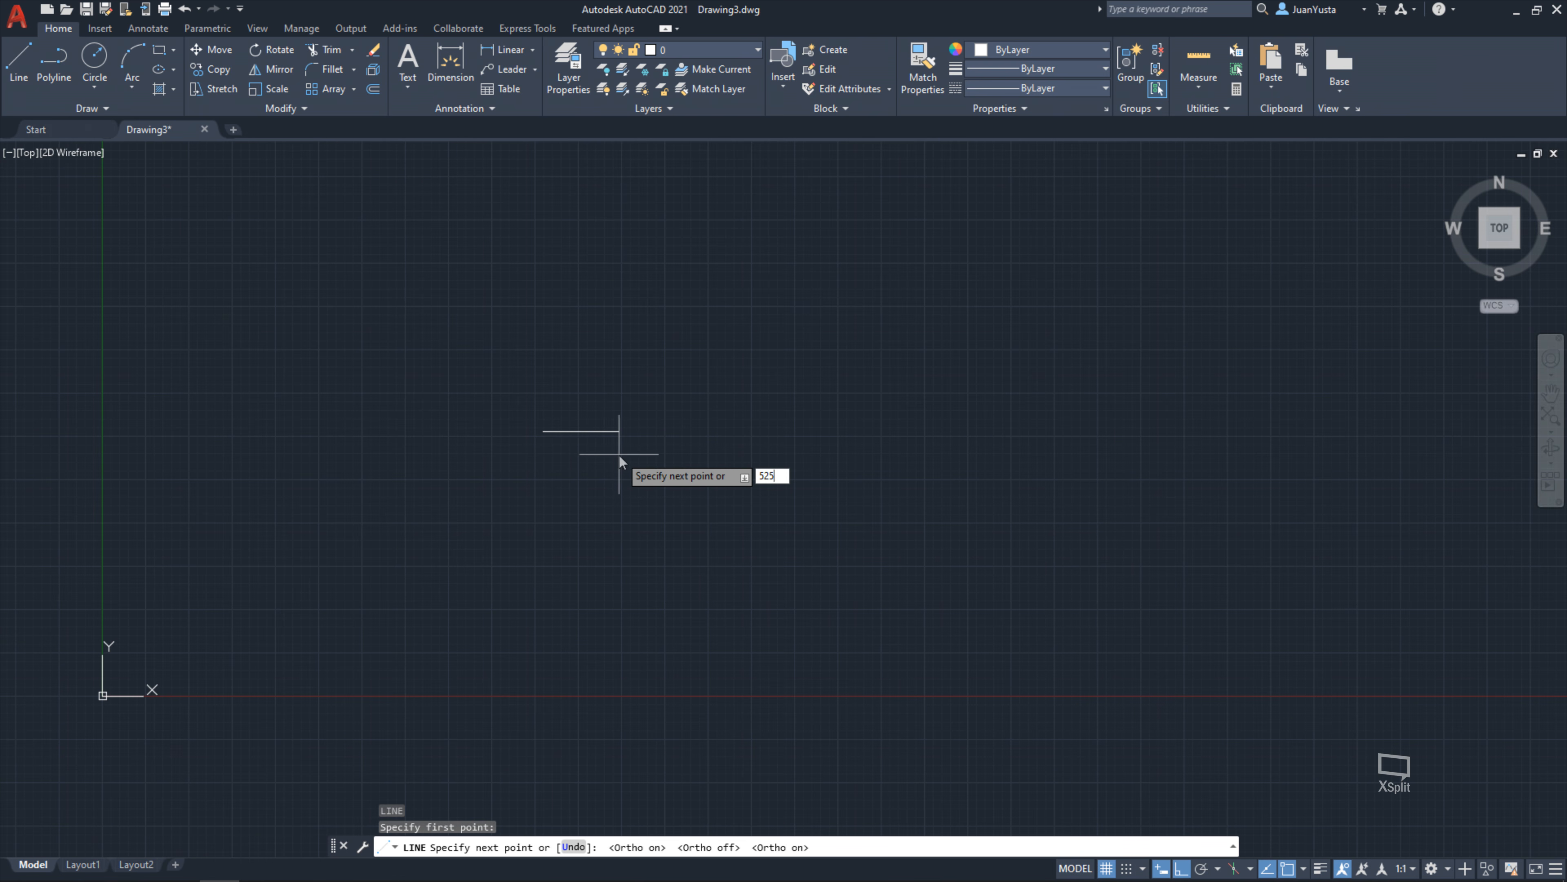
key(Return)
Continue the line with orthogonal segments 50 units down, 25 to the right, 300 down and 563 to the left
scroll(608, 500, up, 4)
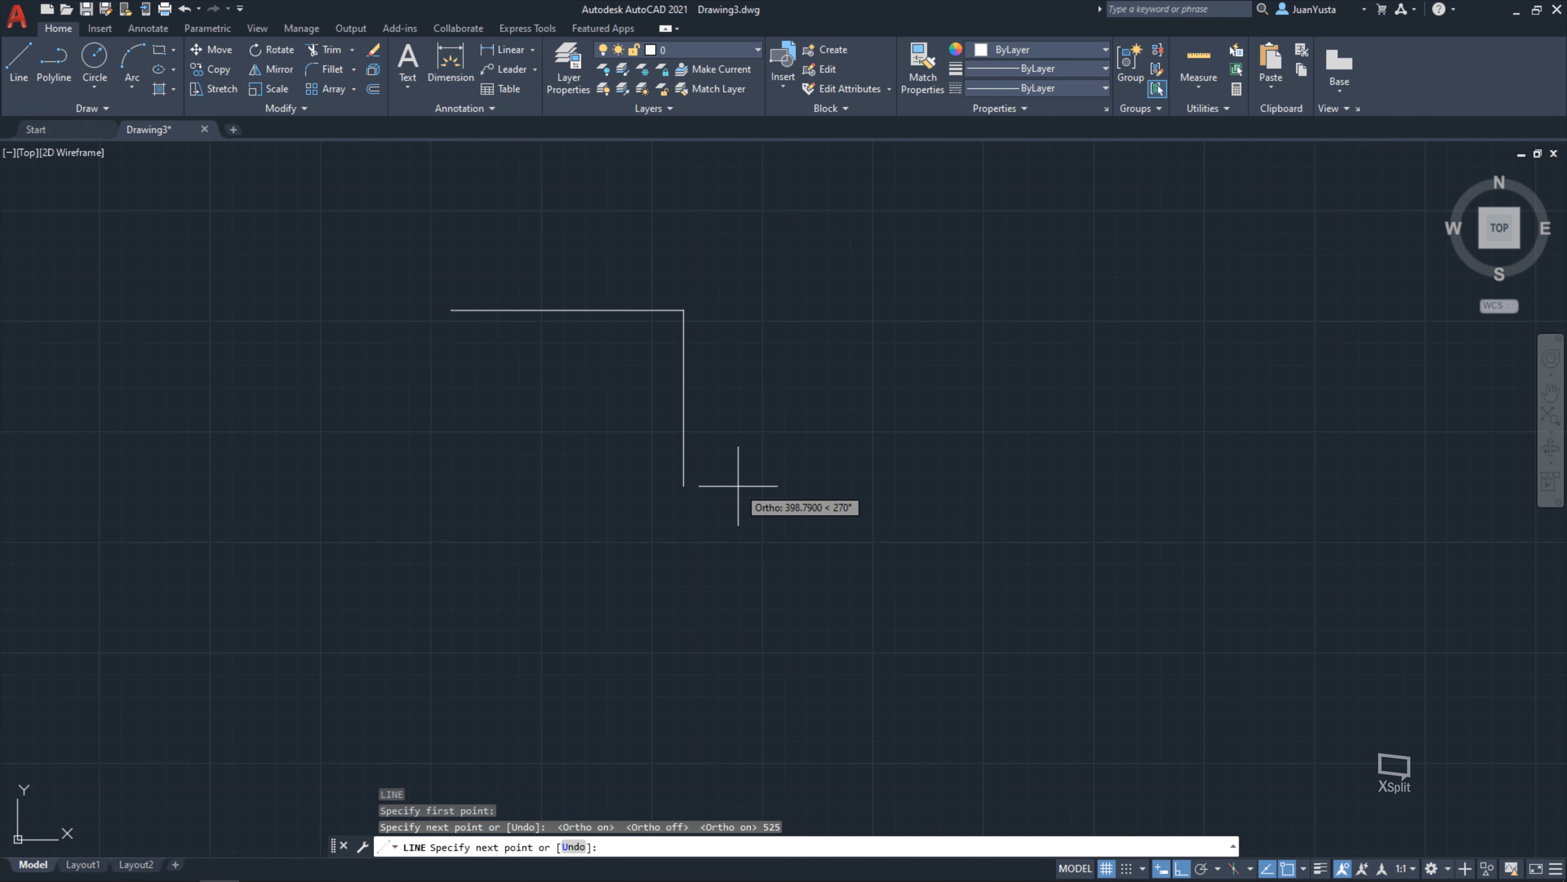
text(50)
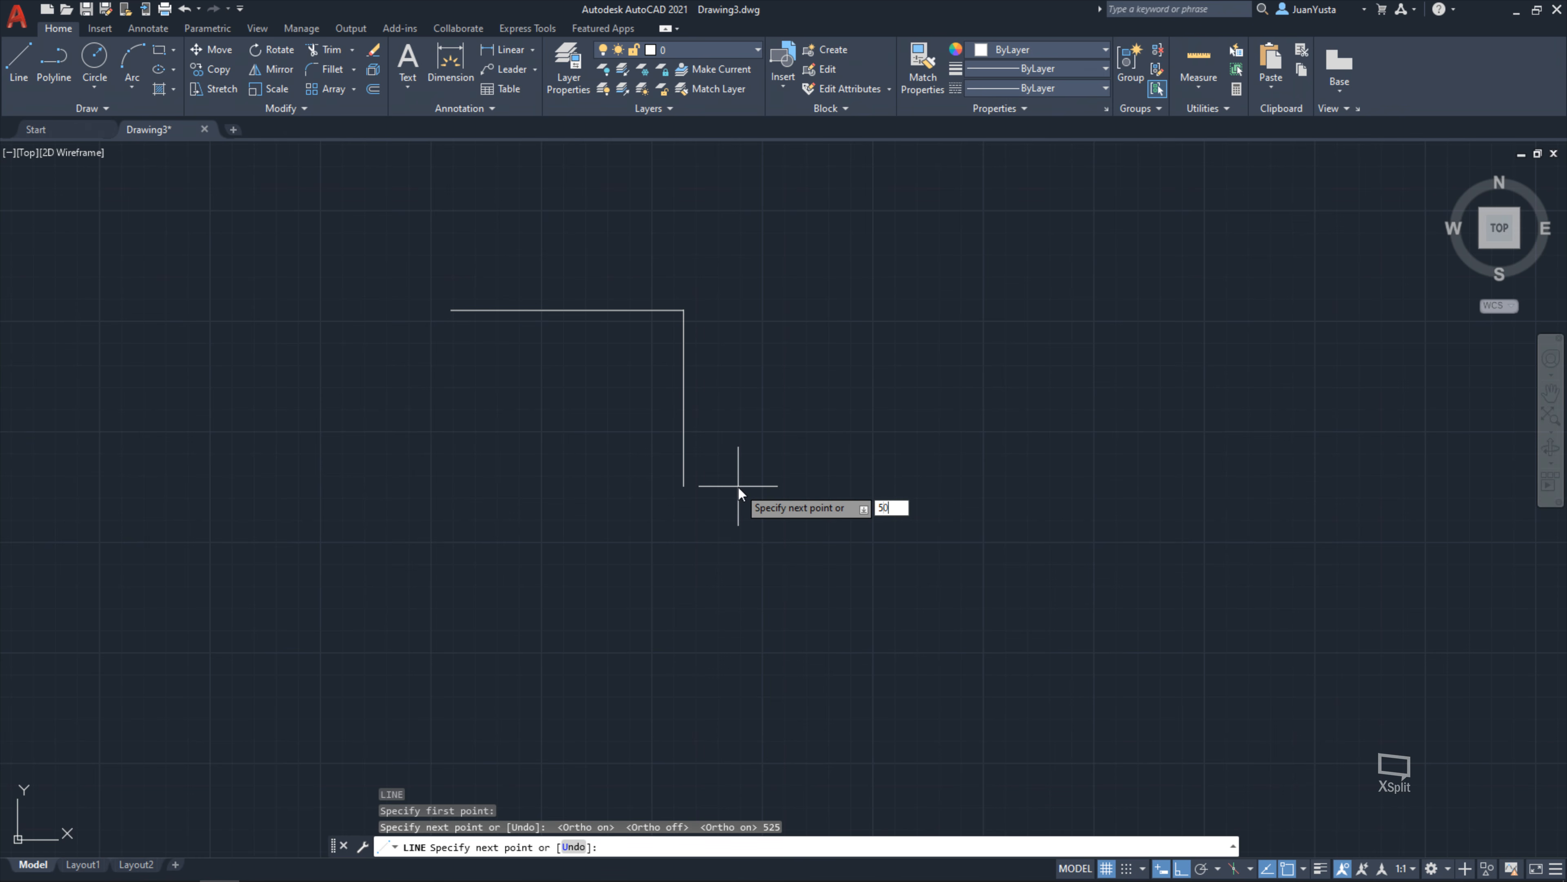
key(Return)
text(25)
key(Return)
text(300)
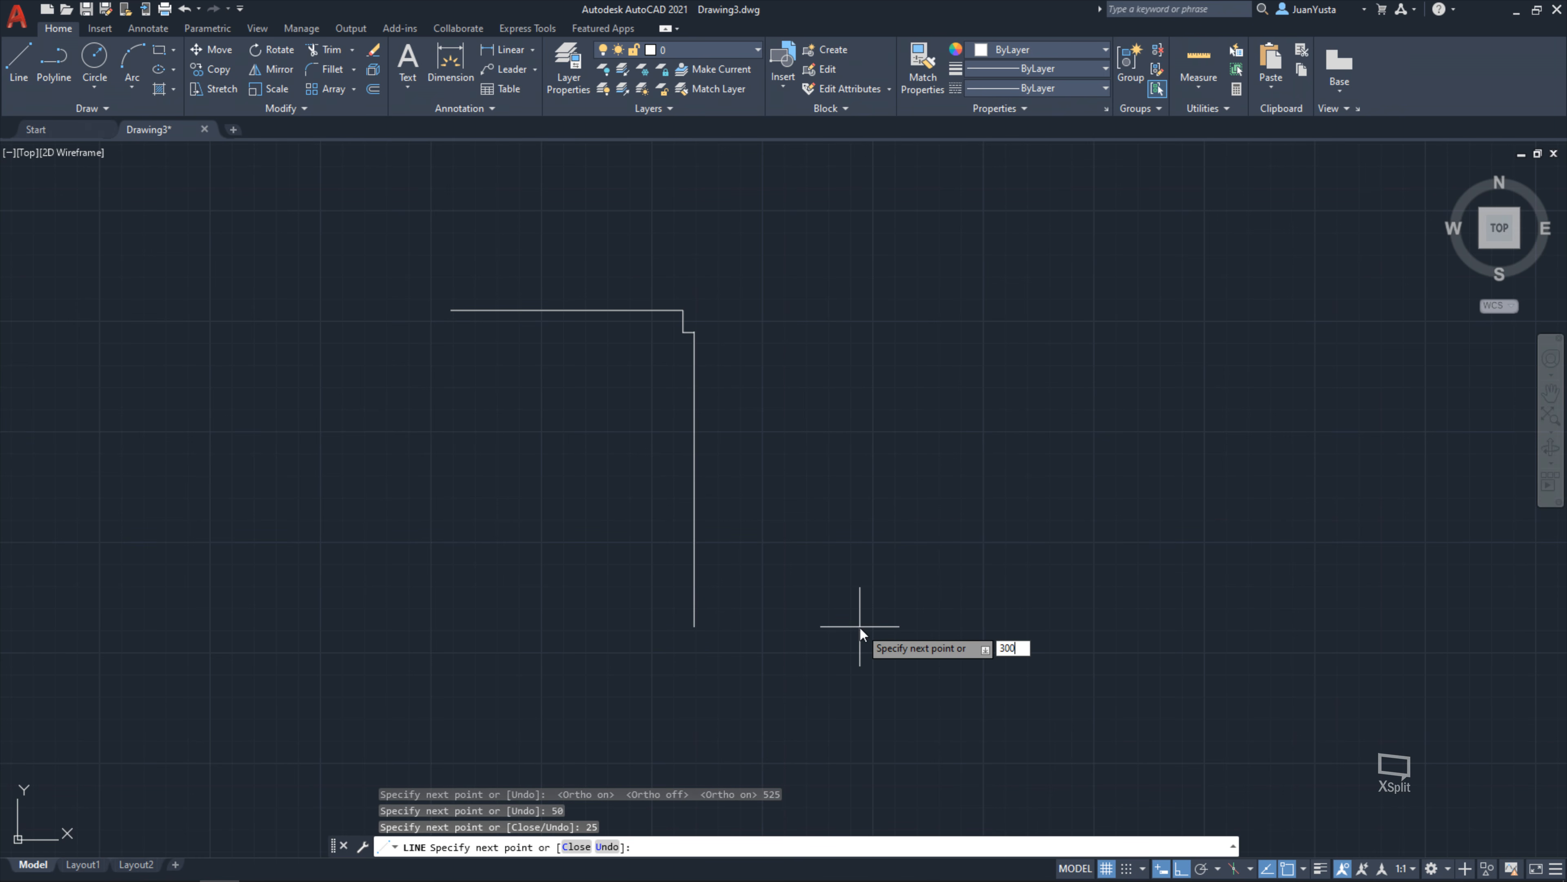
key(Return)
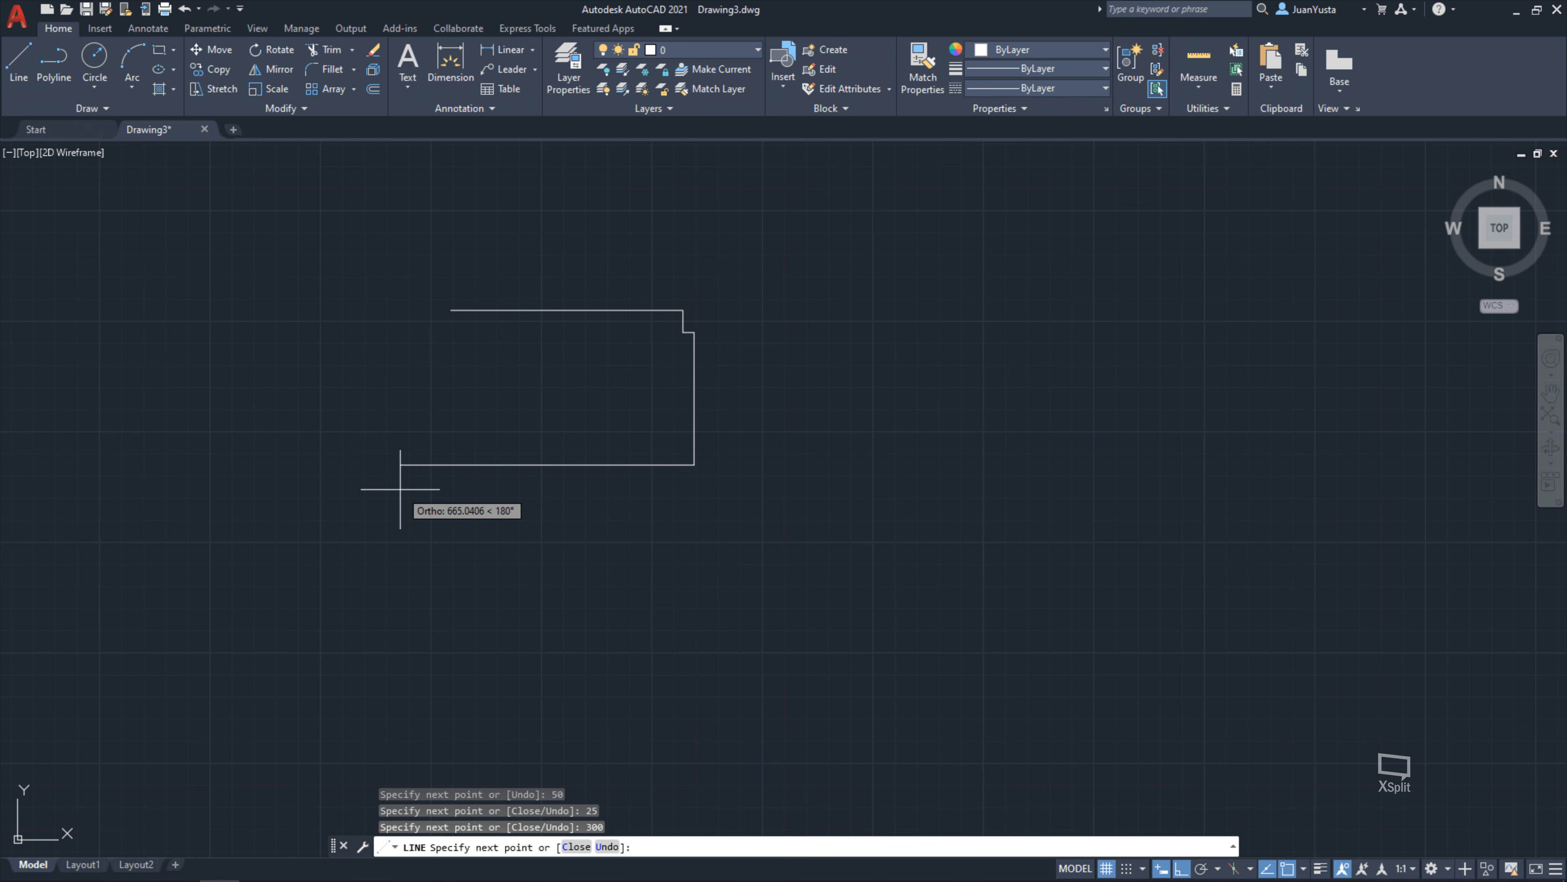
text(563)
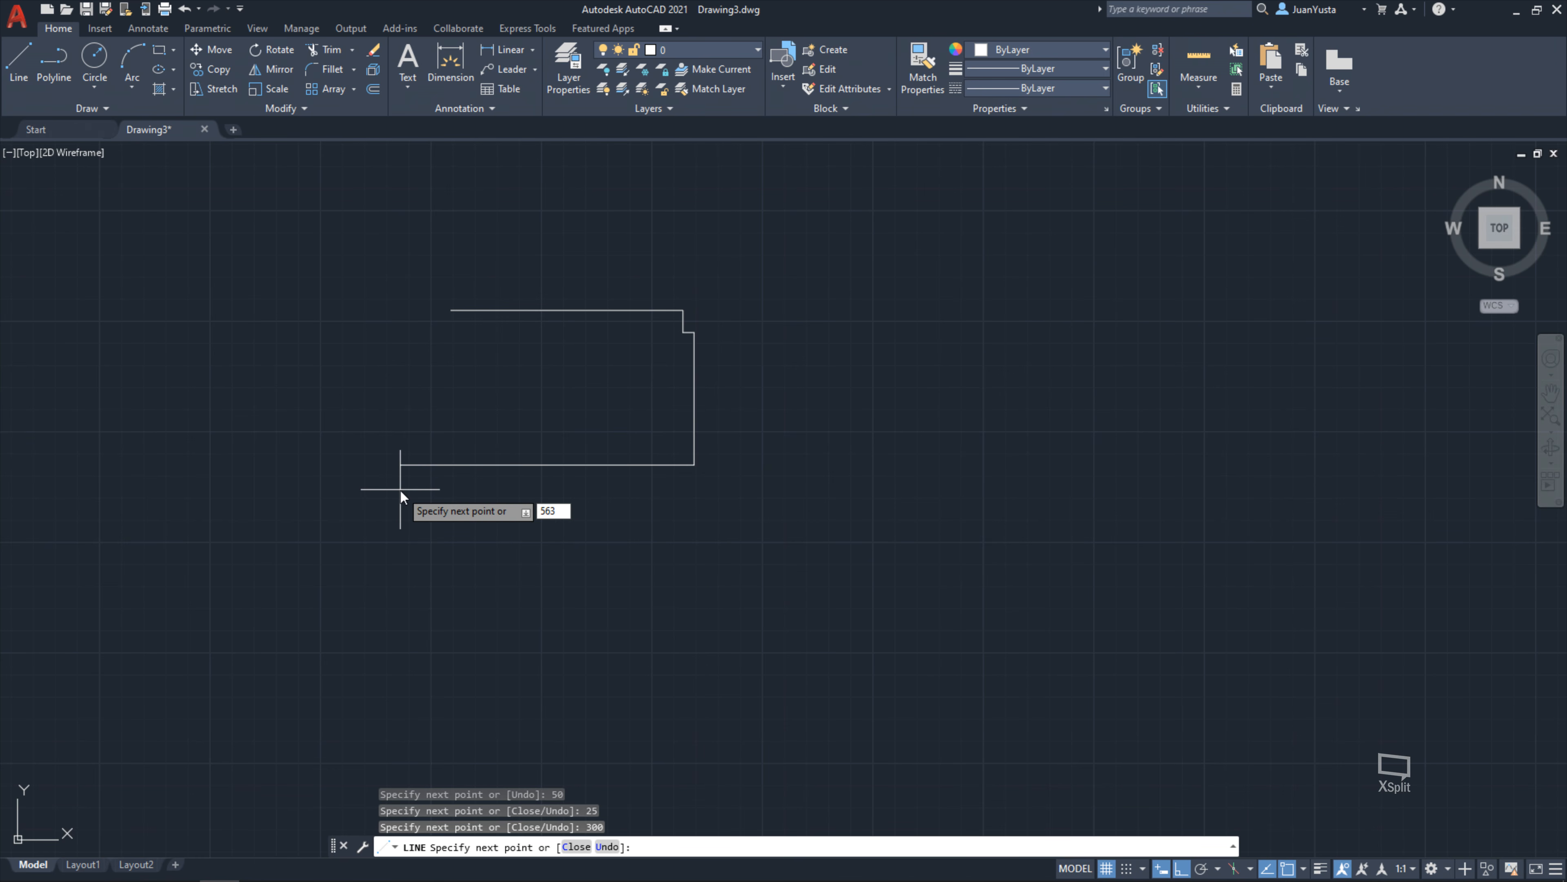
key(Return)
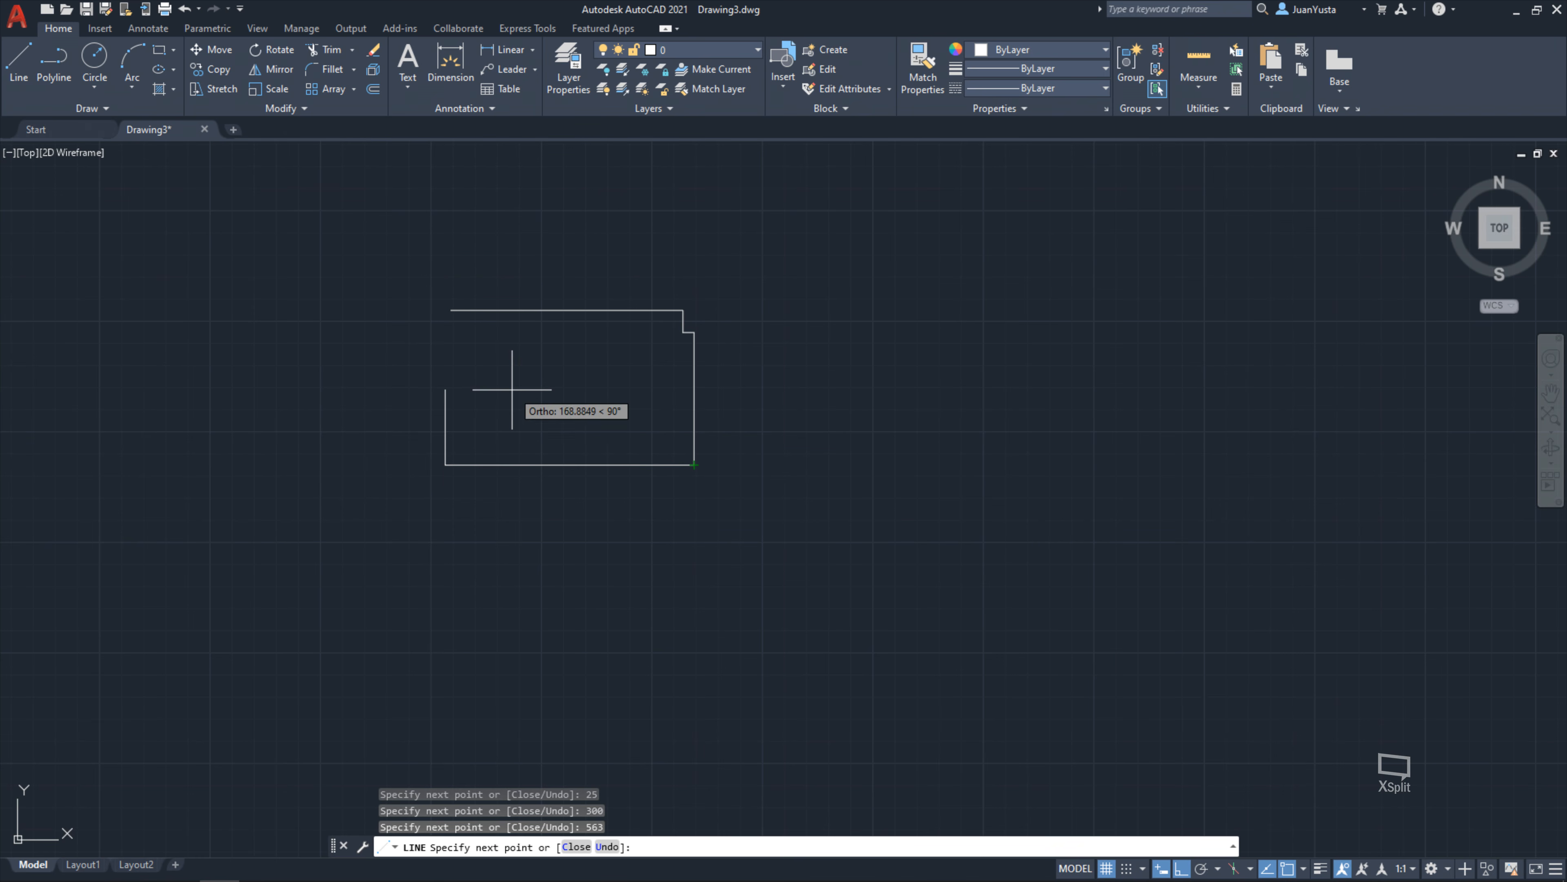
Turn Ortho off and draw a segment locked at 45 degrees from the outline's lower-left end up to near the top line, ending the command
key(F8)
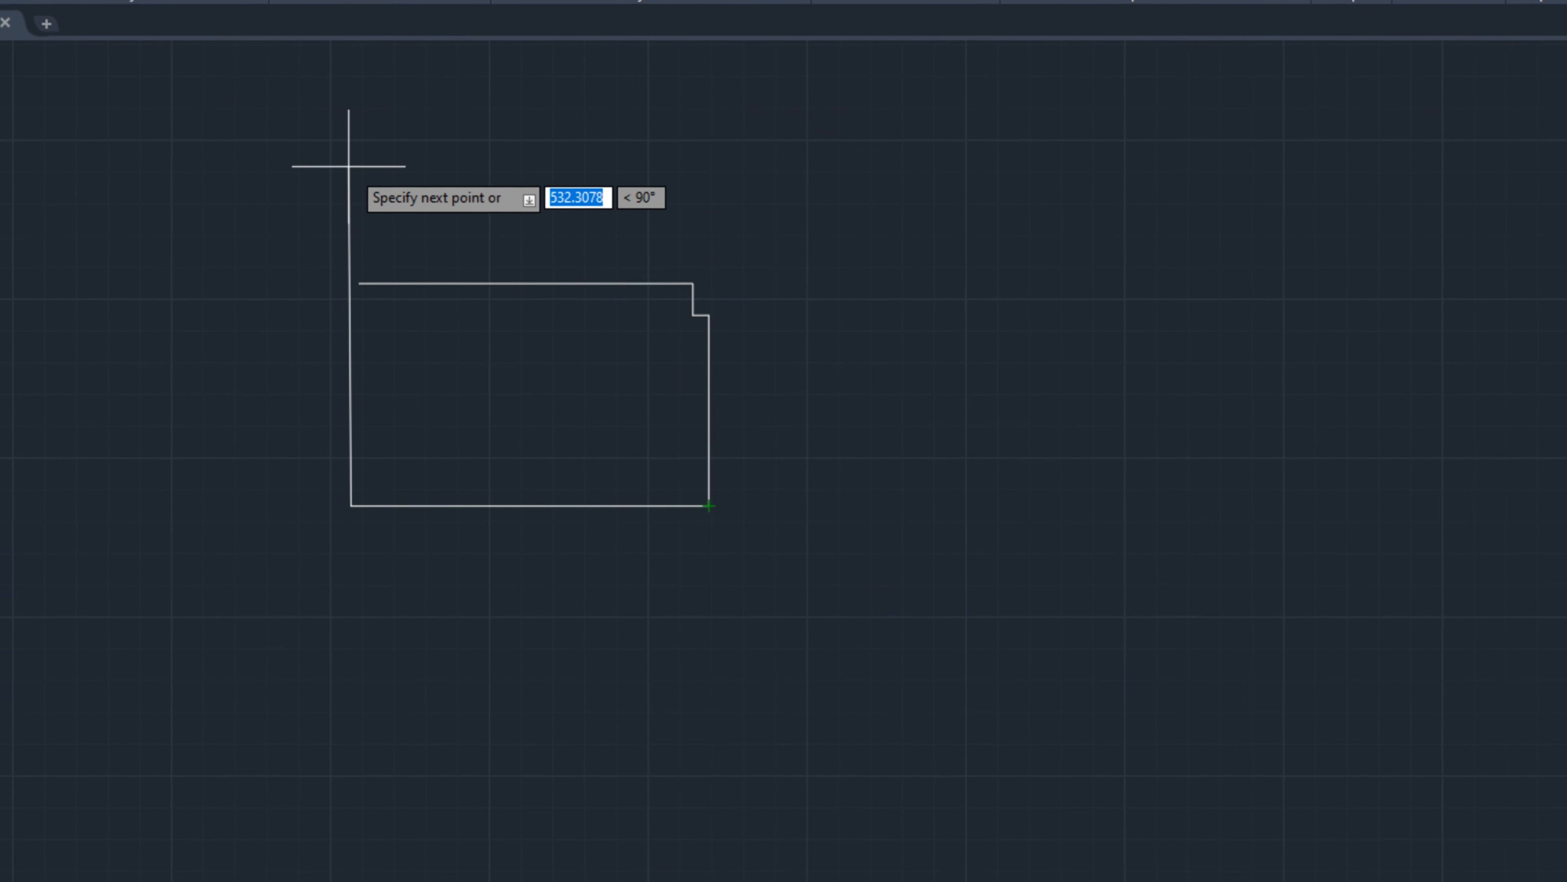
text(<)
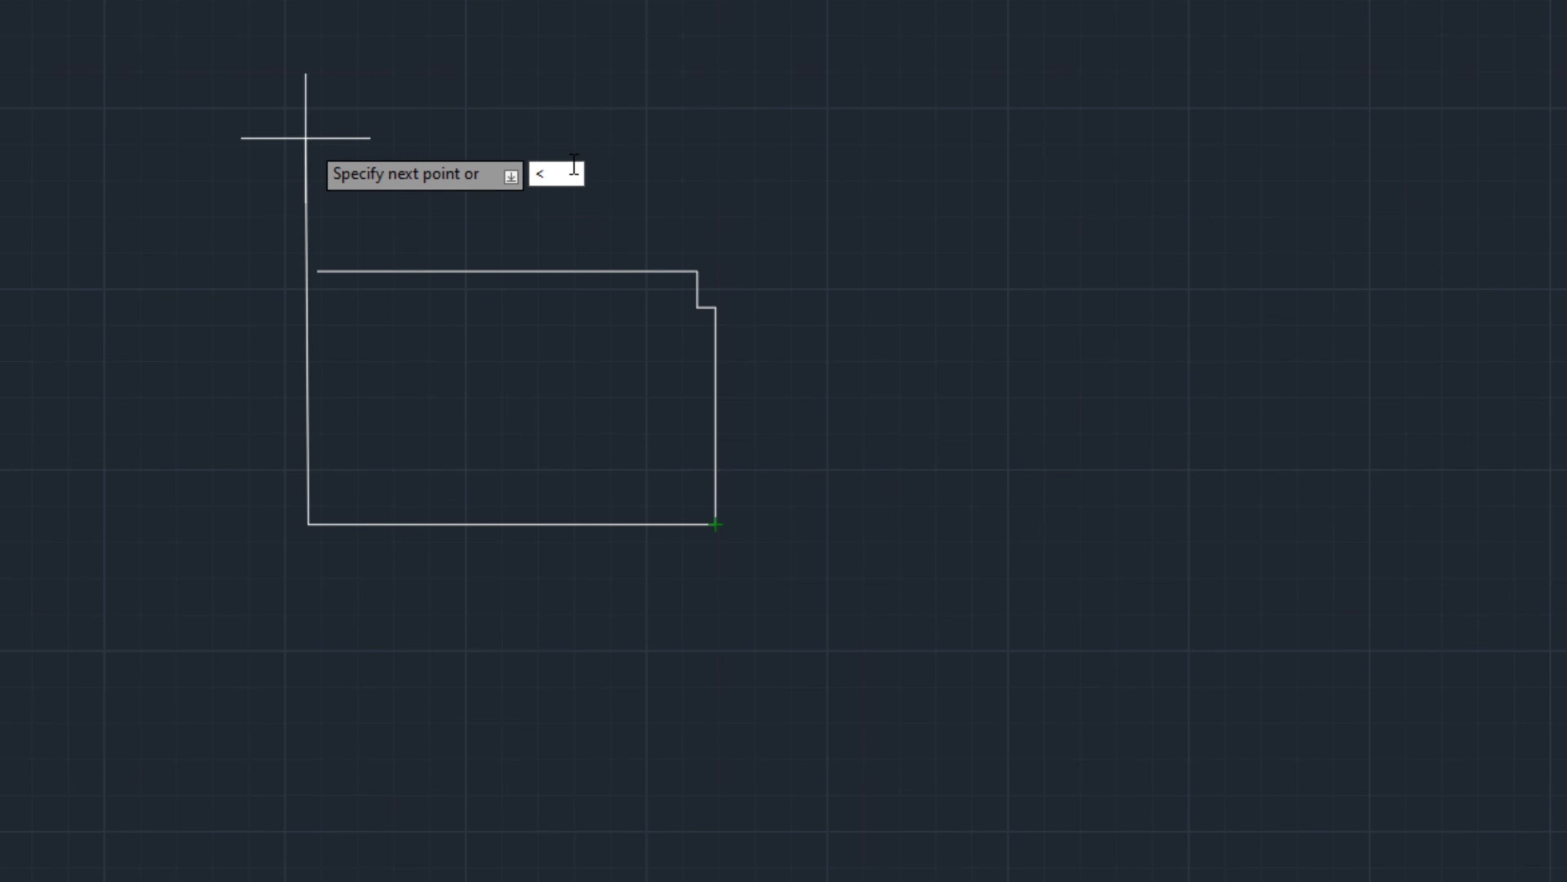
double_click(546, 175)
click(542, 171)
text(45)
key(Return)
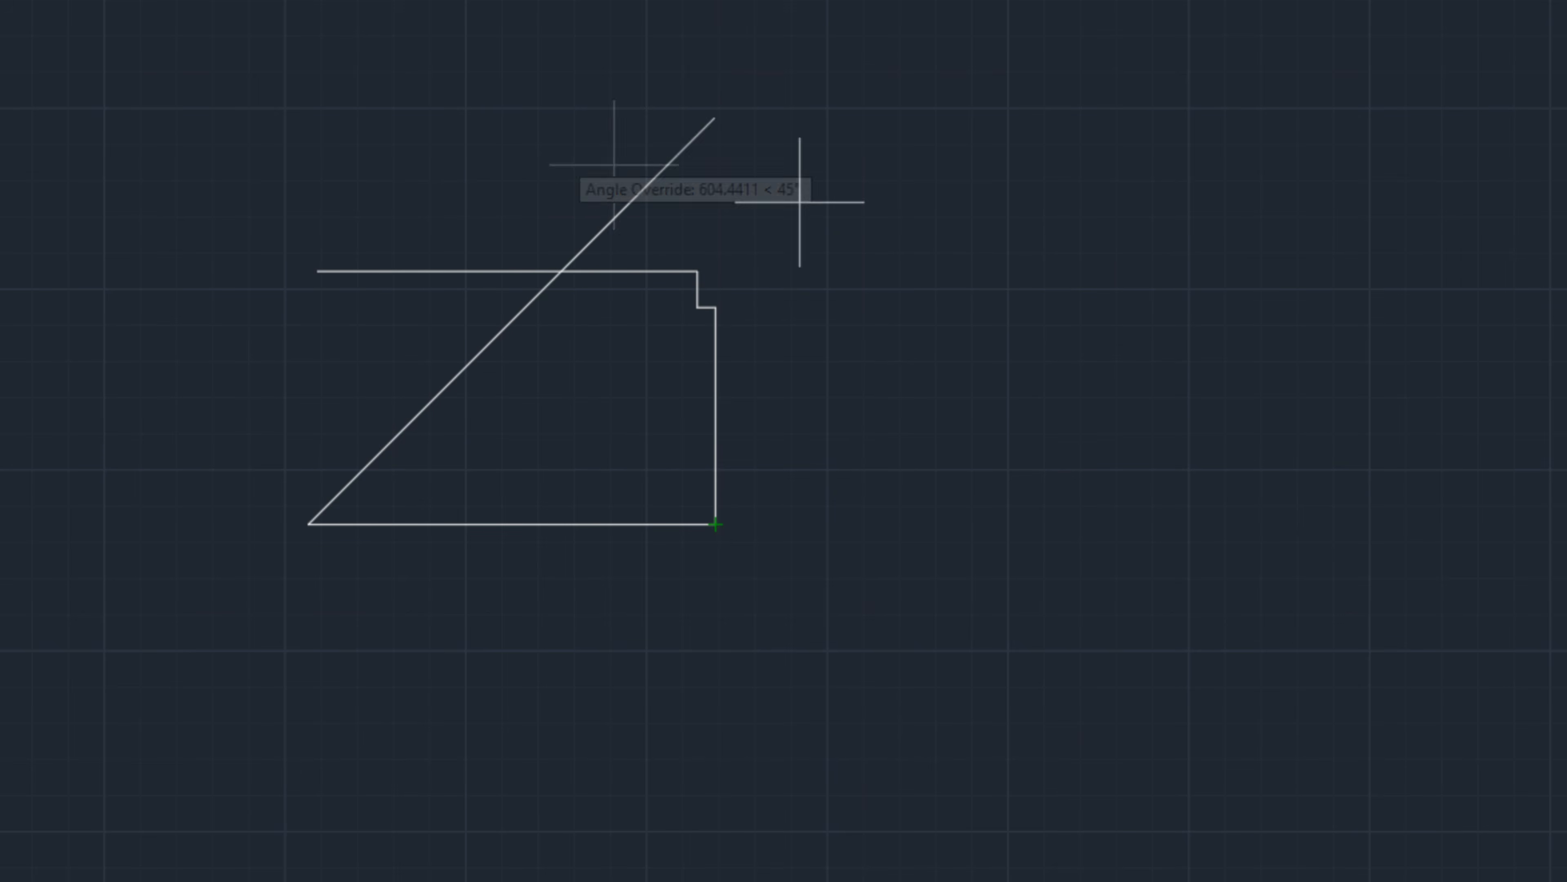
click(828, 224)
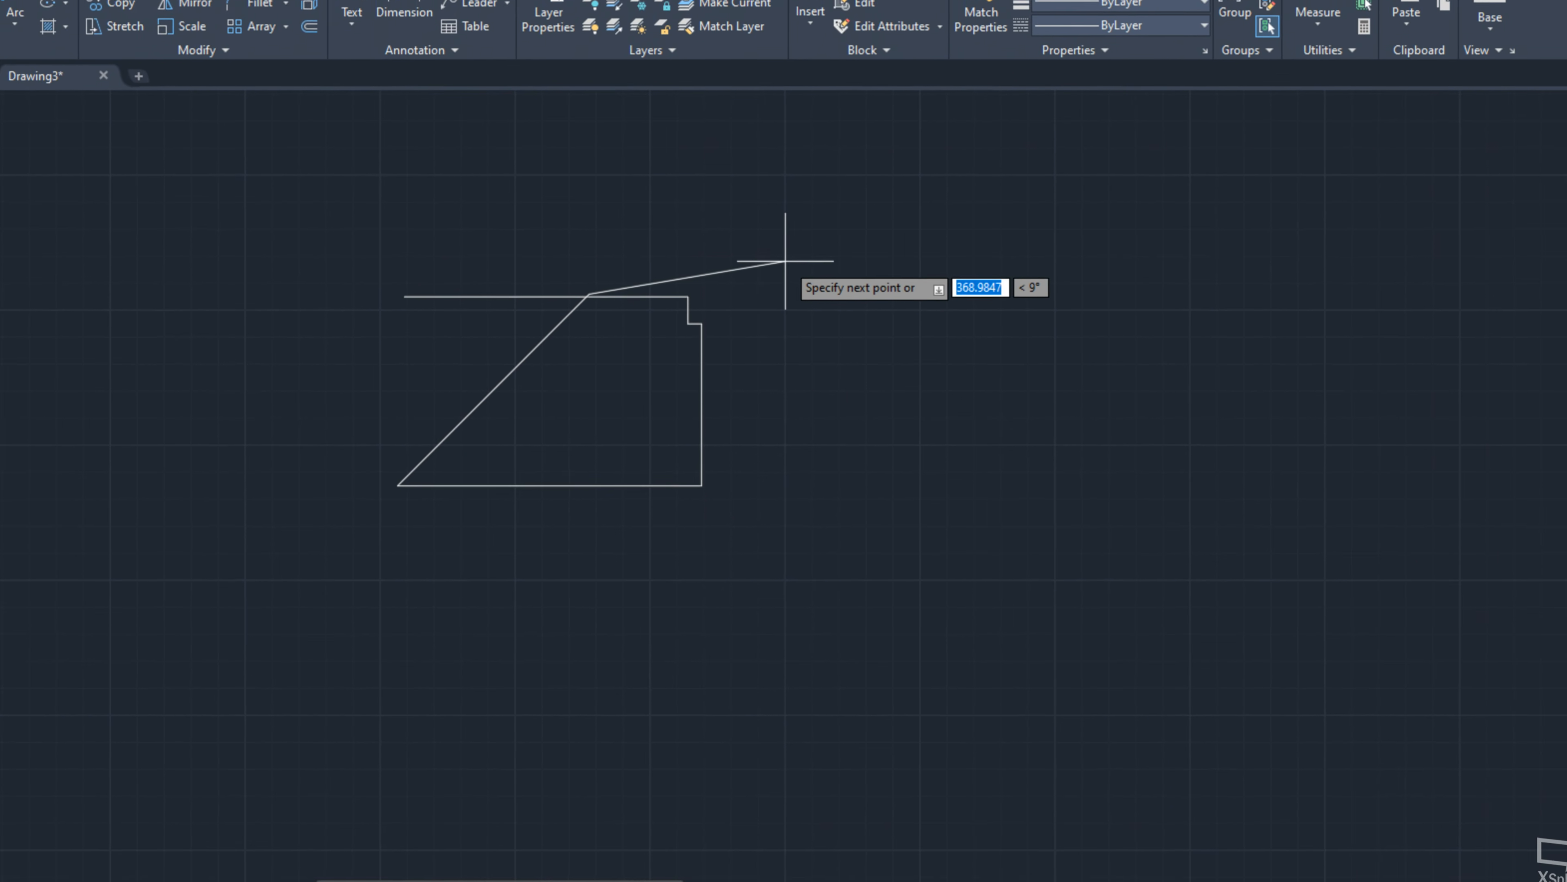
key(Escape)
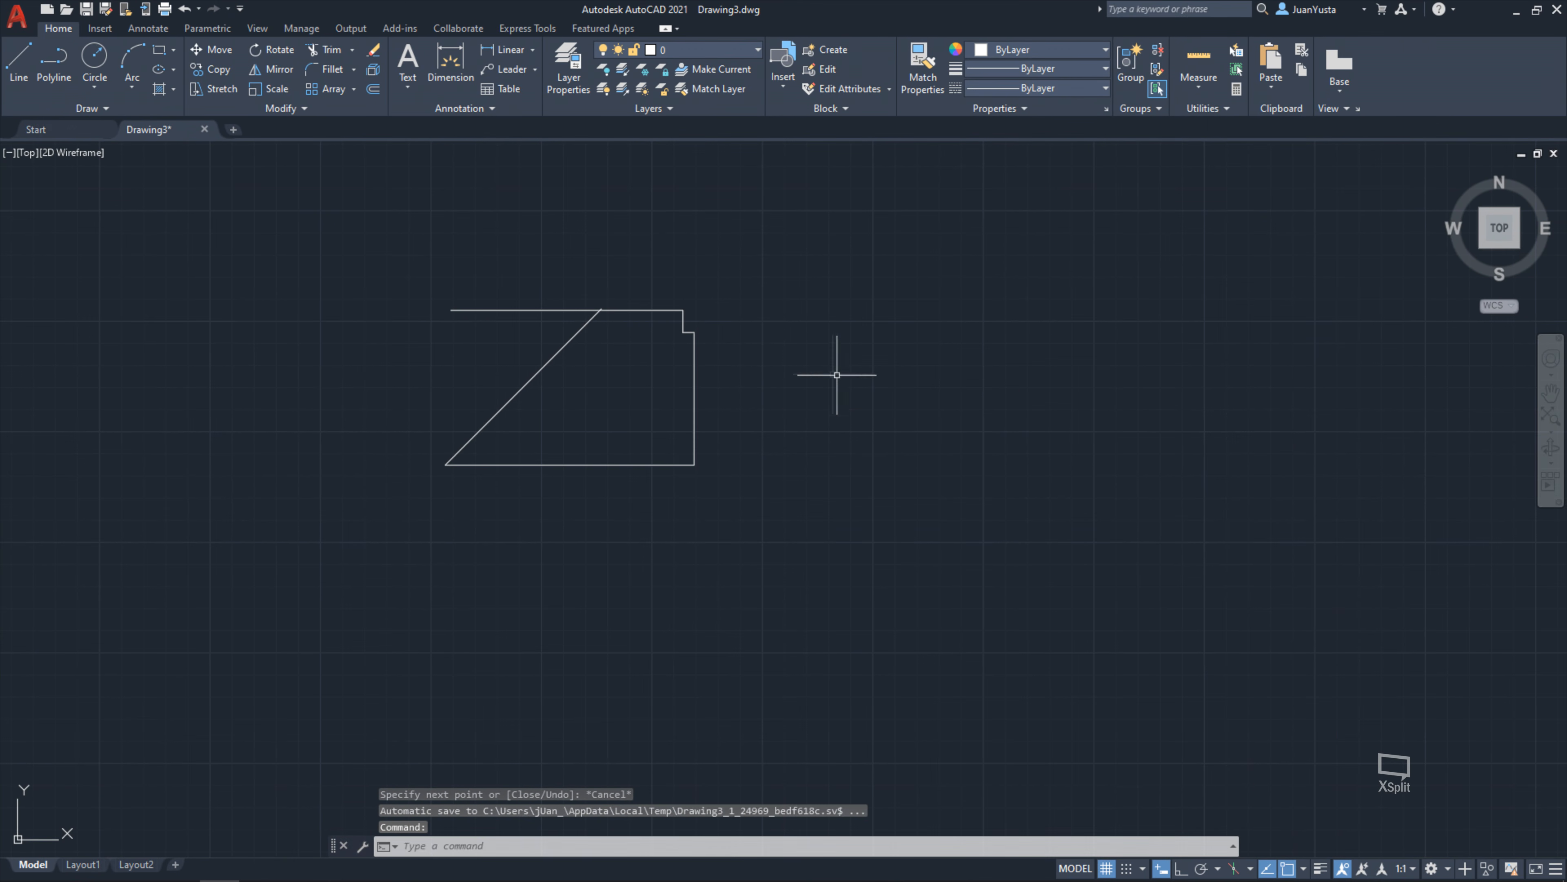
Select the 45-degree diagonal with a crossing window and delete it
scroll(532, 340, up, 4)
drag(694, 371, 585, 337)
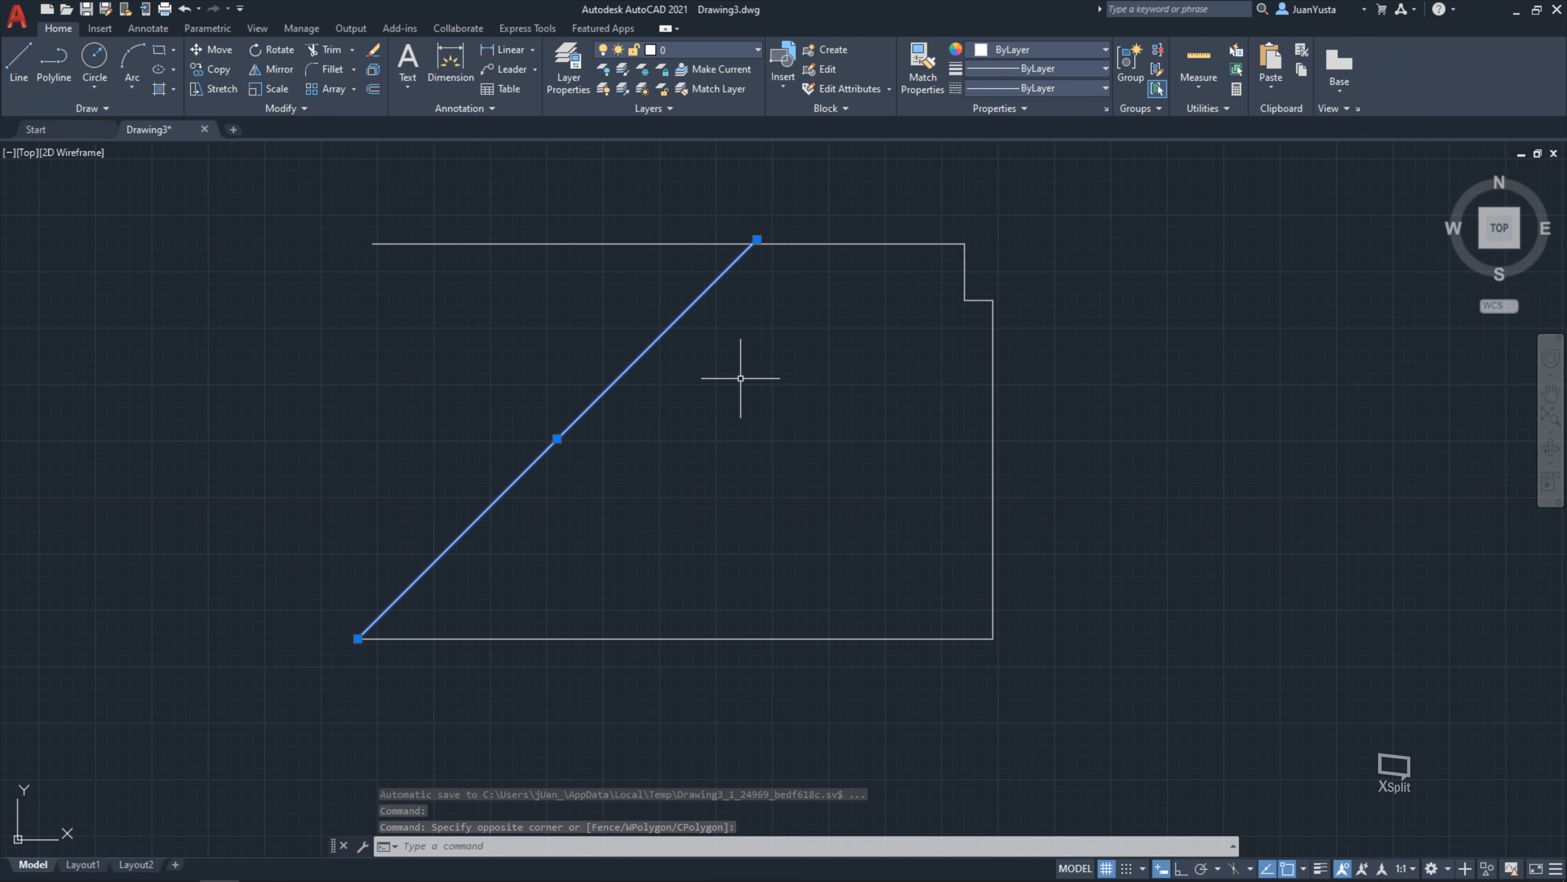
key(Delete)
Draw a line 550 units long at 45 degrees from the left endpoint of the outline's bottom line
text(l)
key(Return)
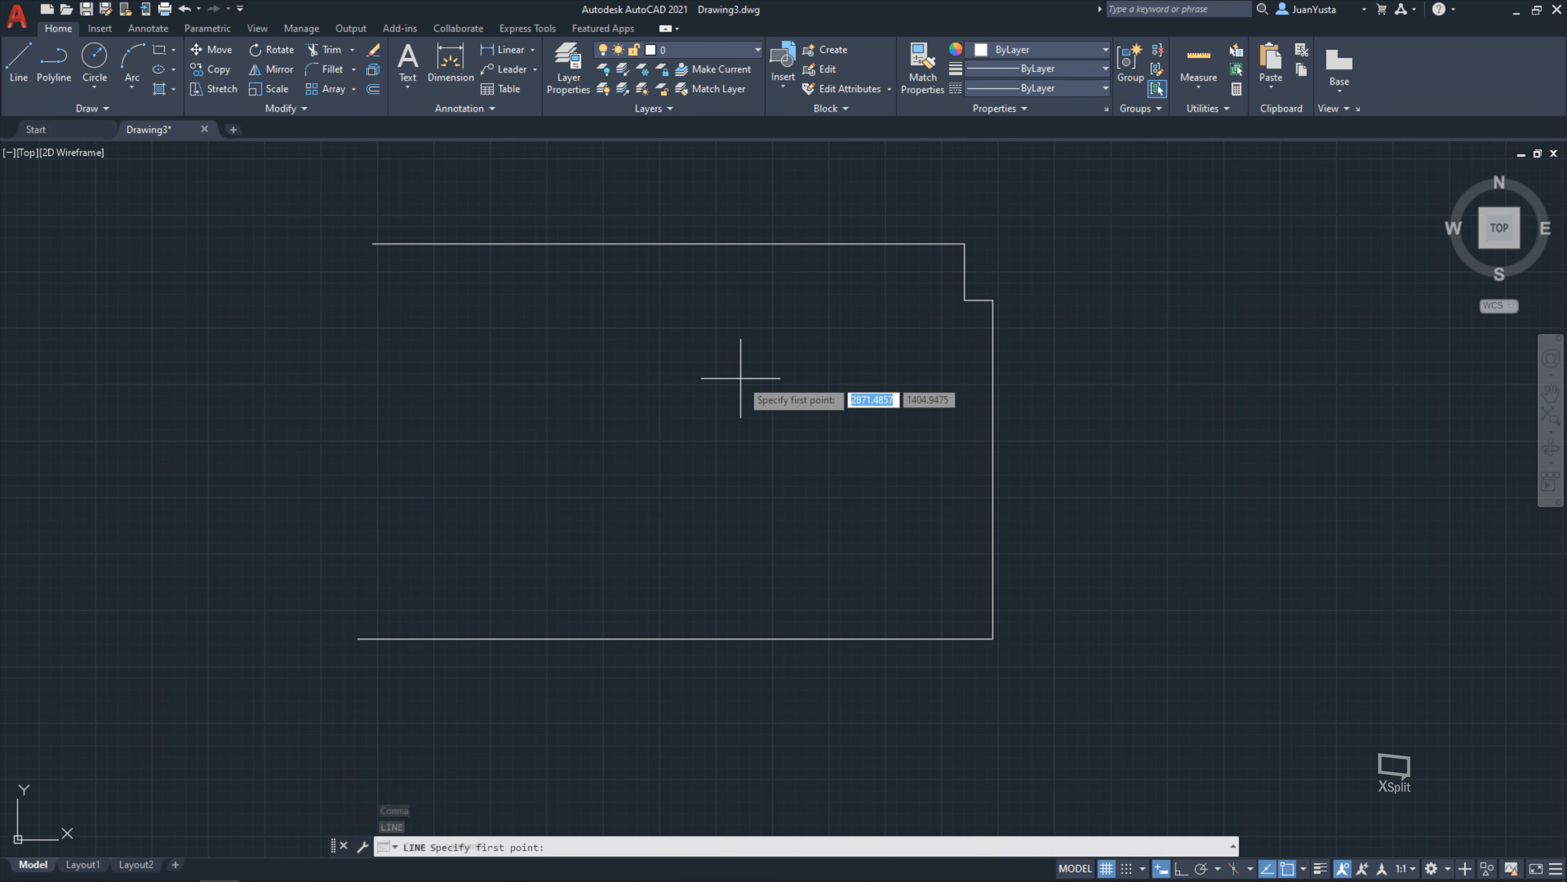
click(358, 638)
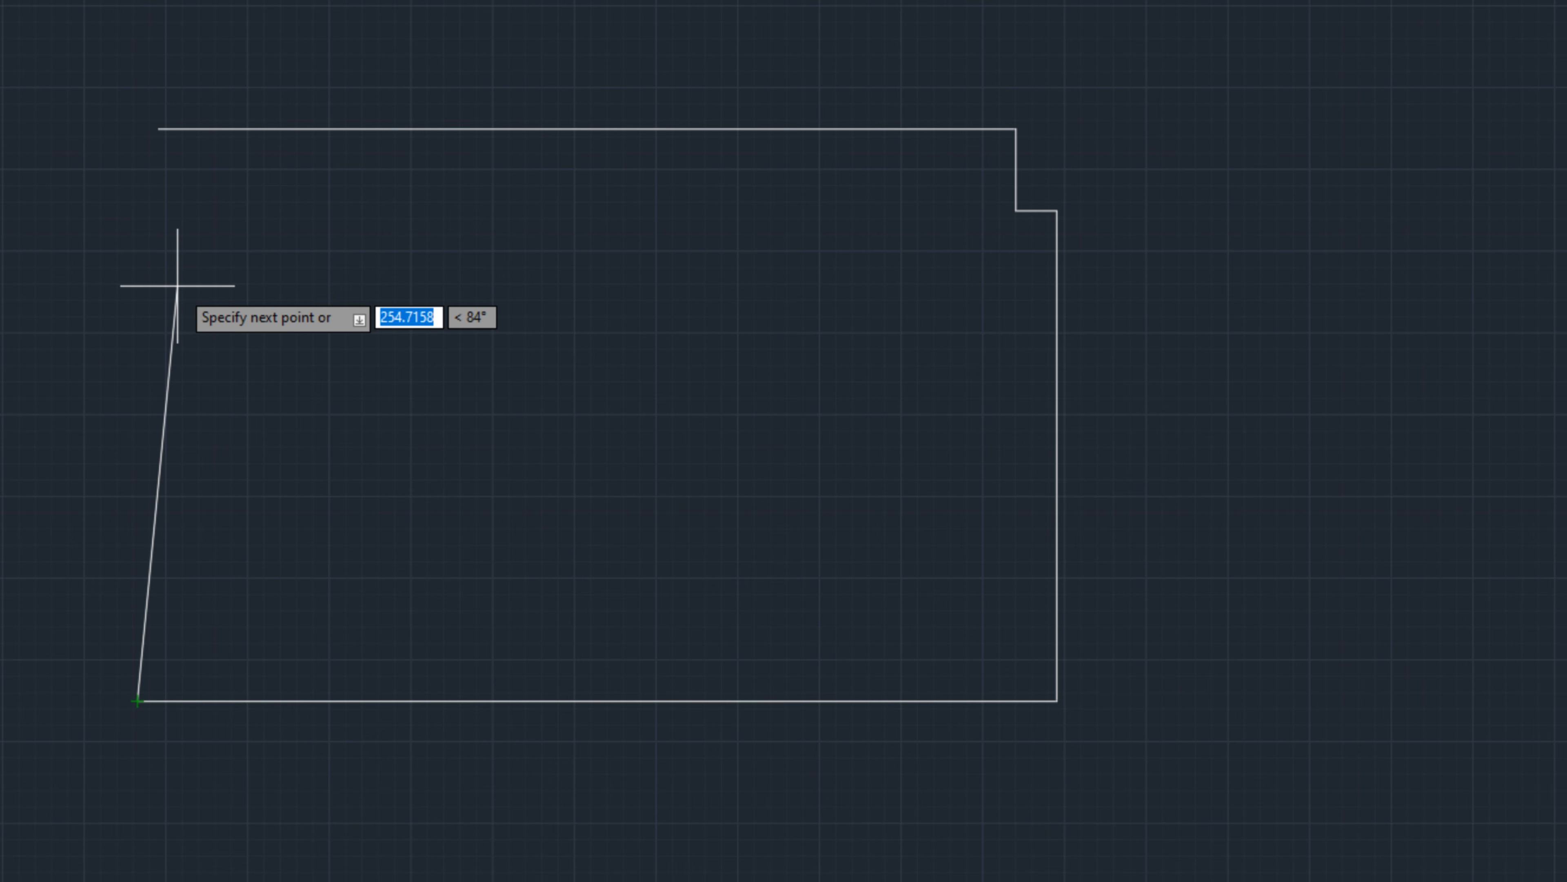
key(Tab)
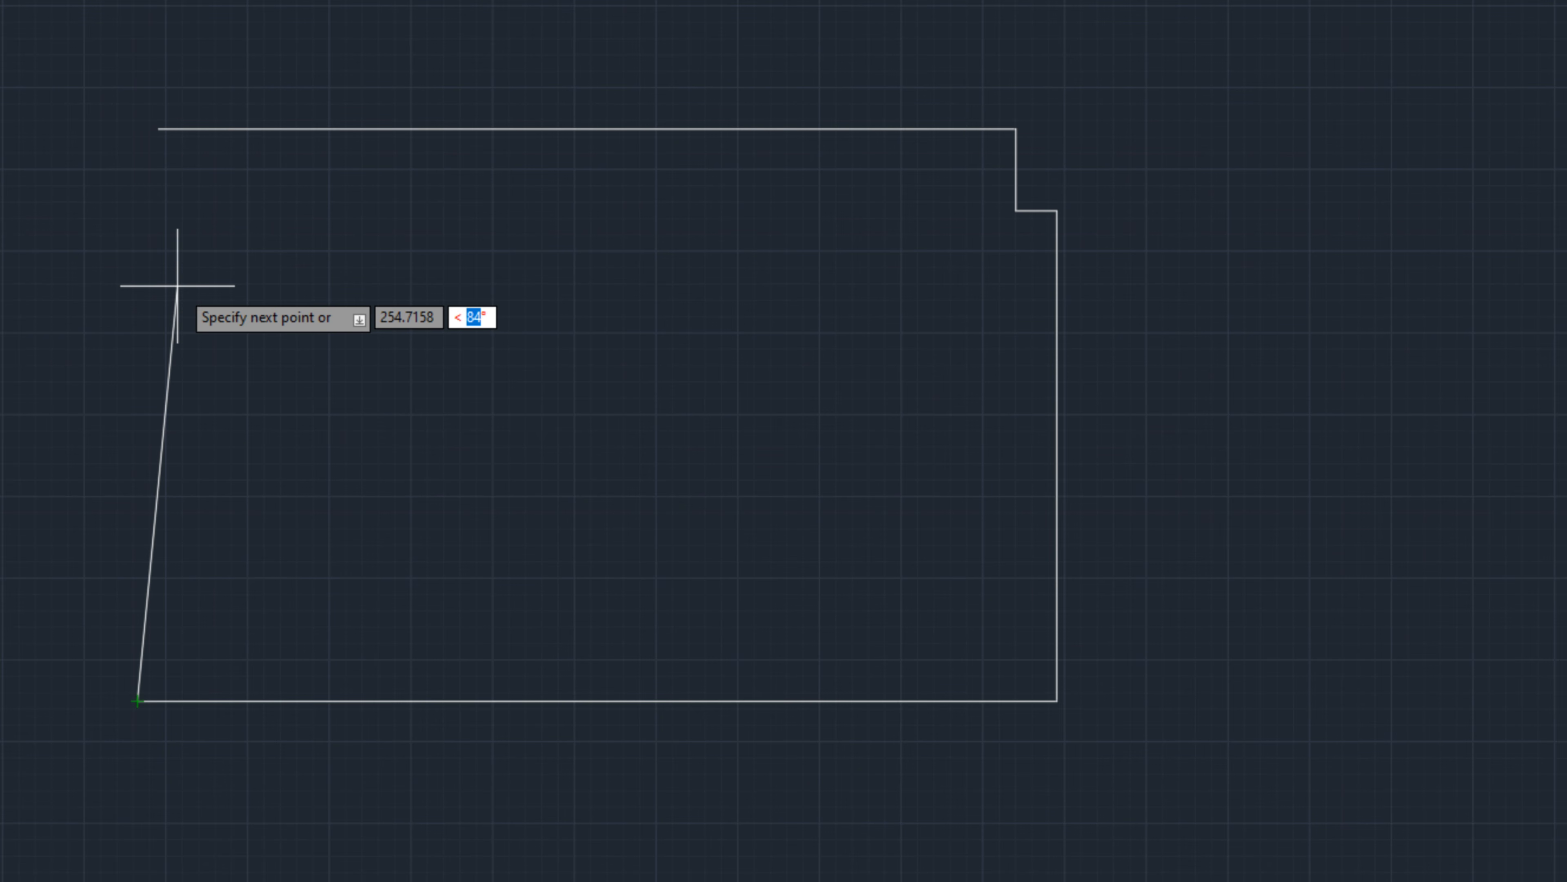
text(45)
key(Tab)
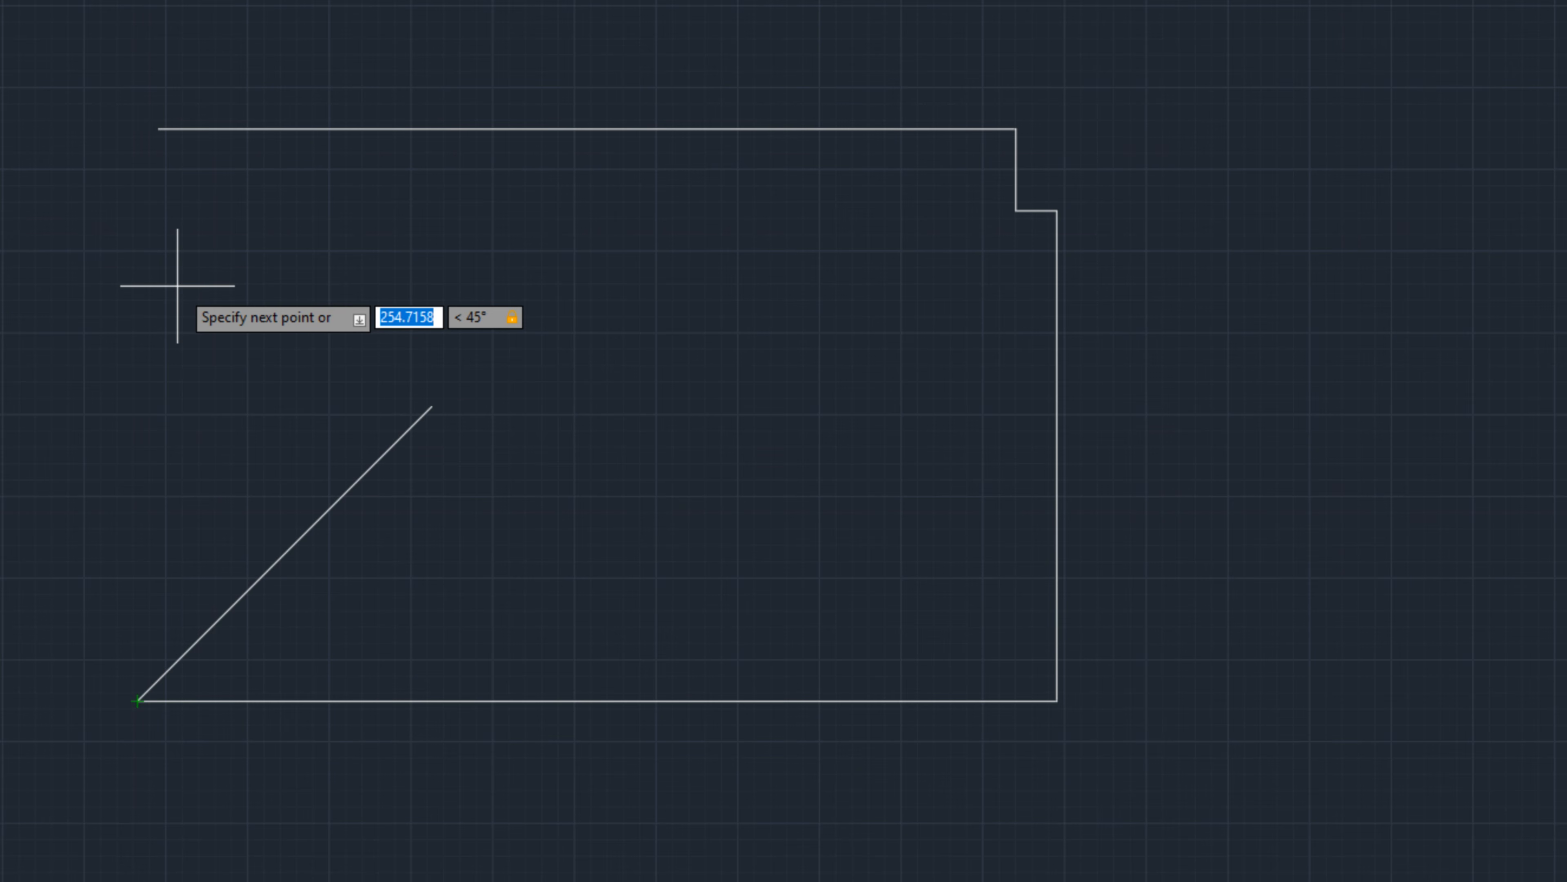
text(550)
key(Return)
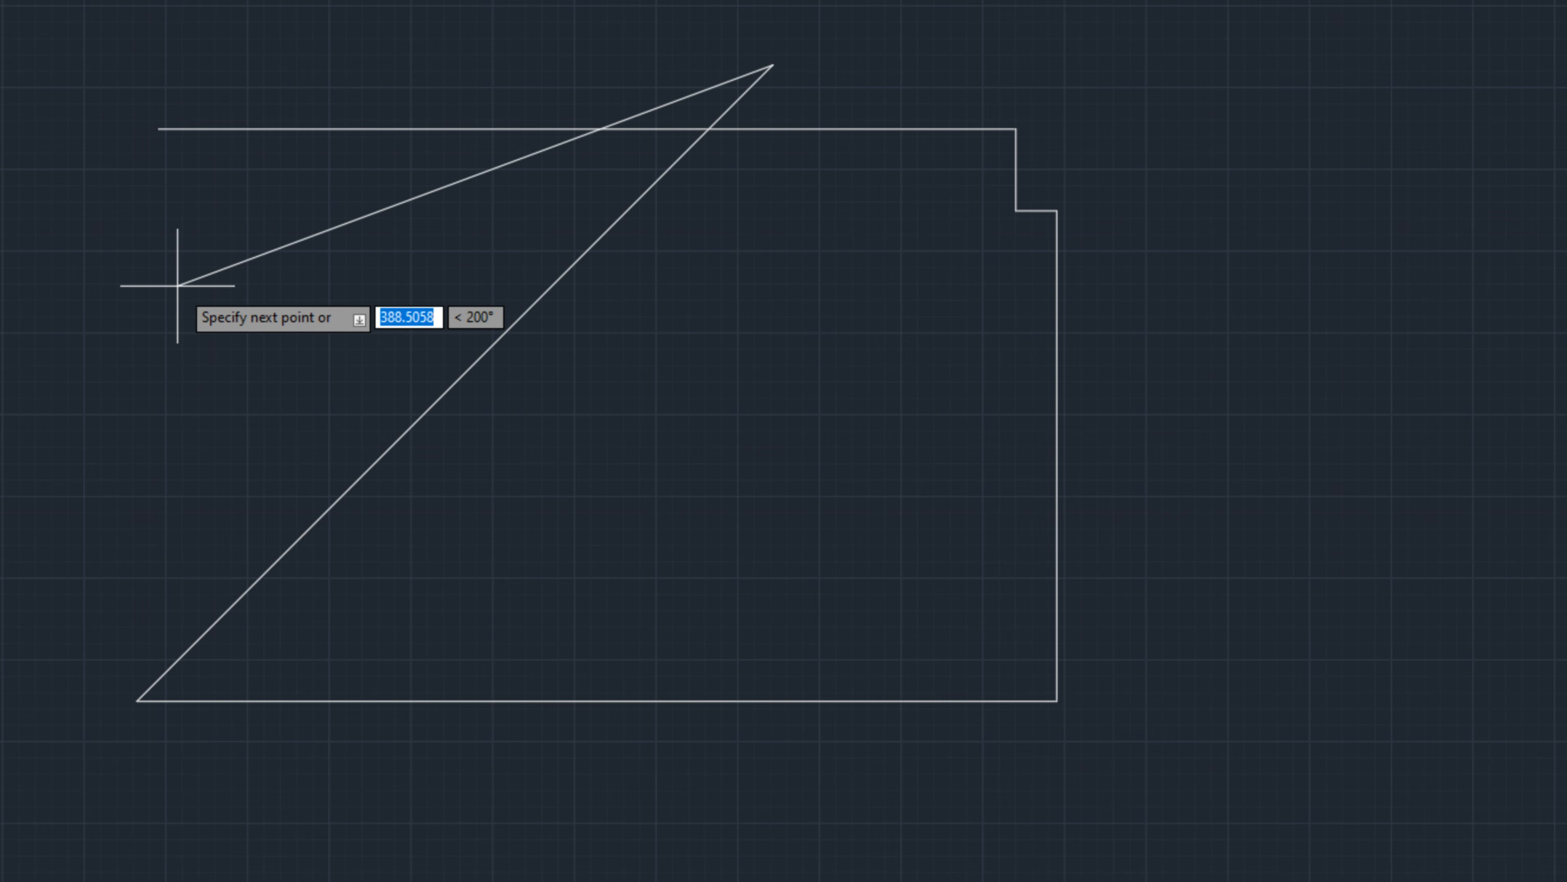
key(Escape)
key(Escape)
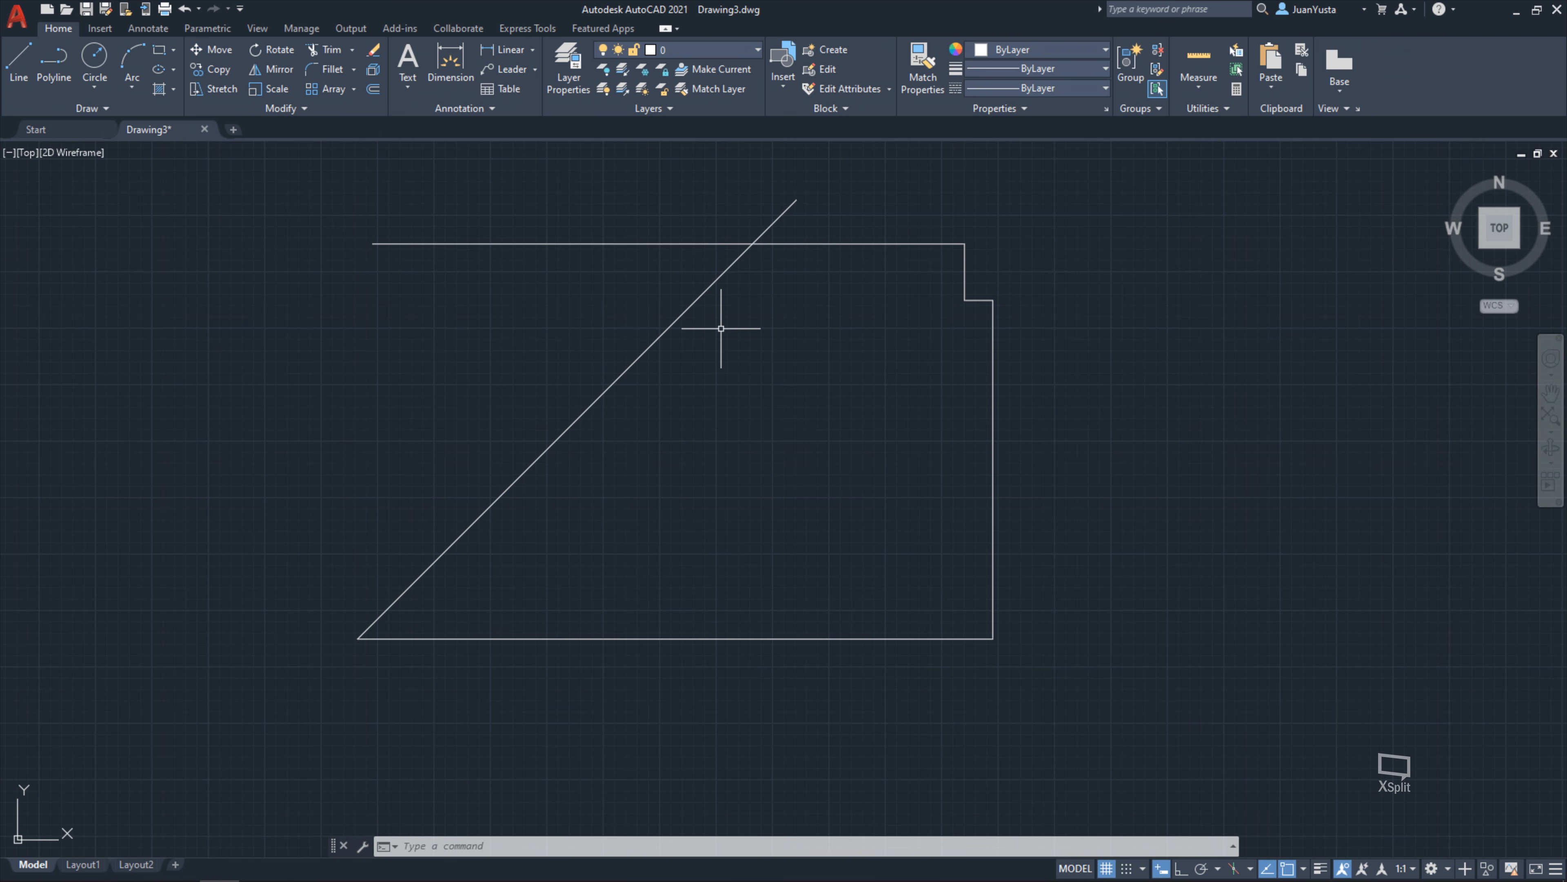
Delete the diagonal, the right side, the bottom line and the two small step segments with crossing windows, keeping only the top horizontal line
scroll(819, 374, down, 2)
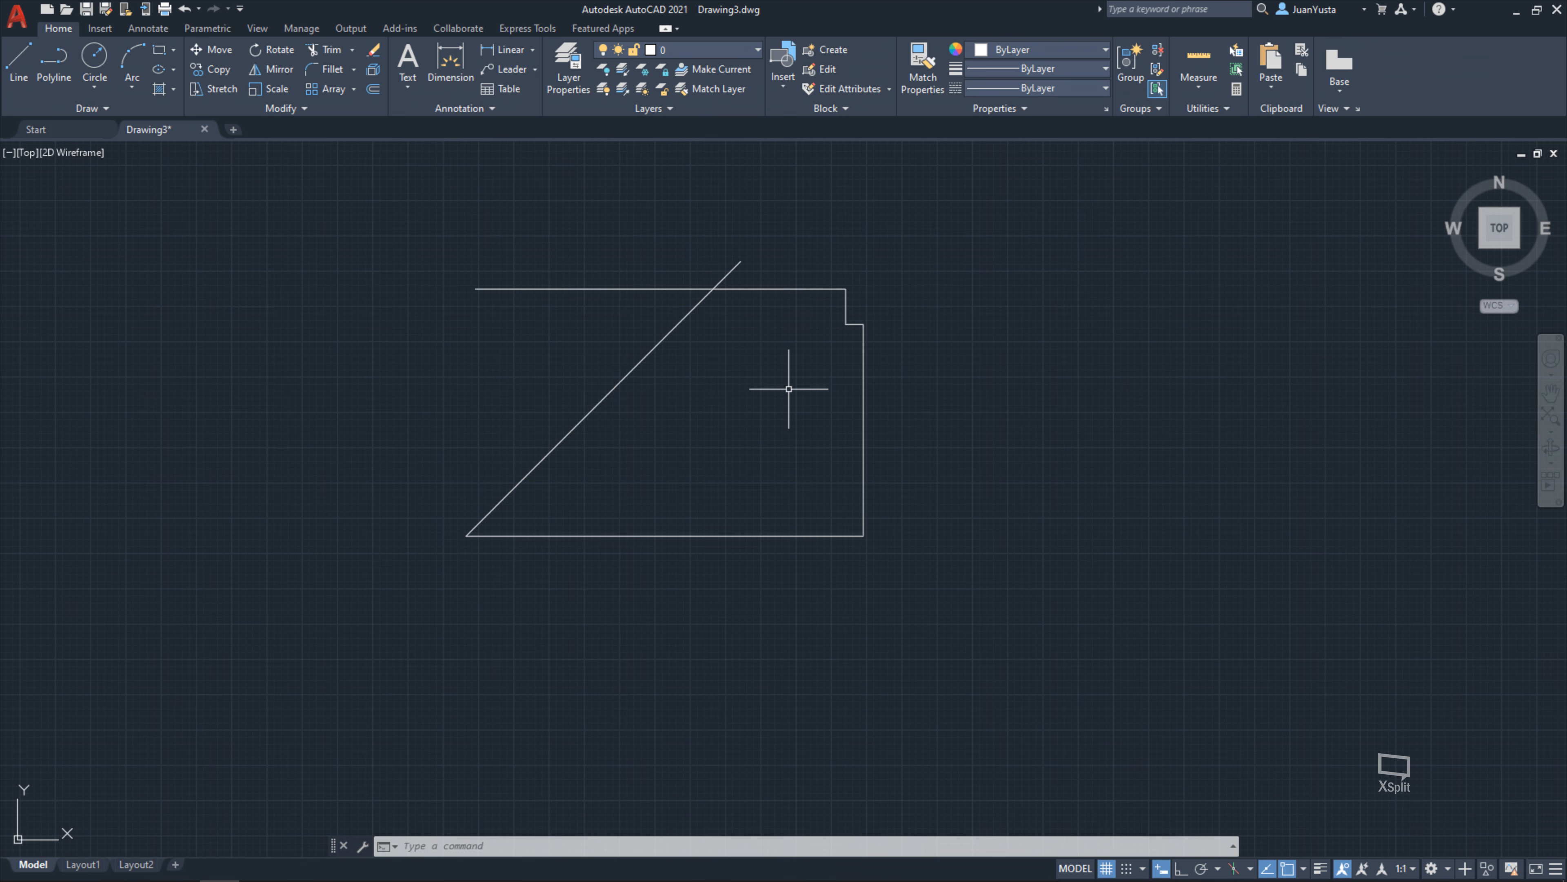
middle_drag(735, 398, 746, 399)
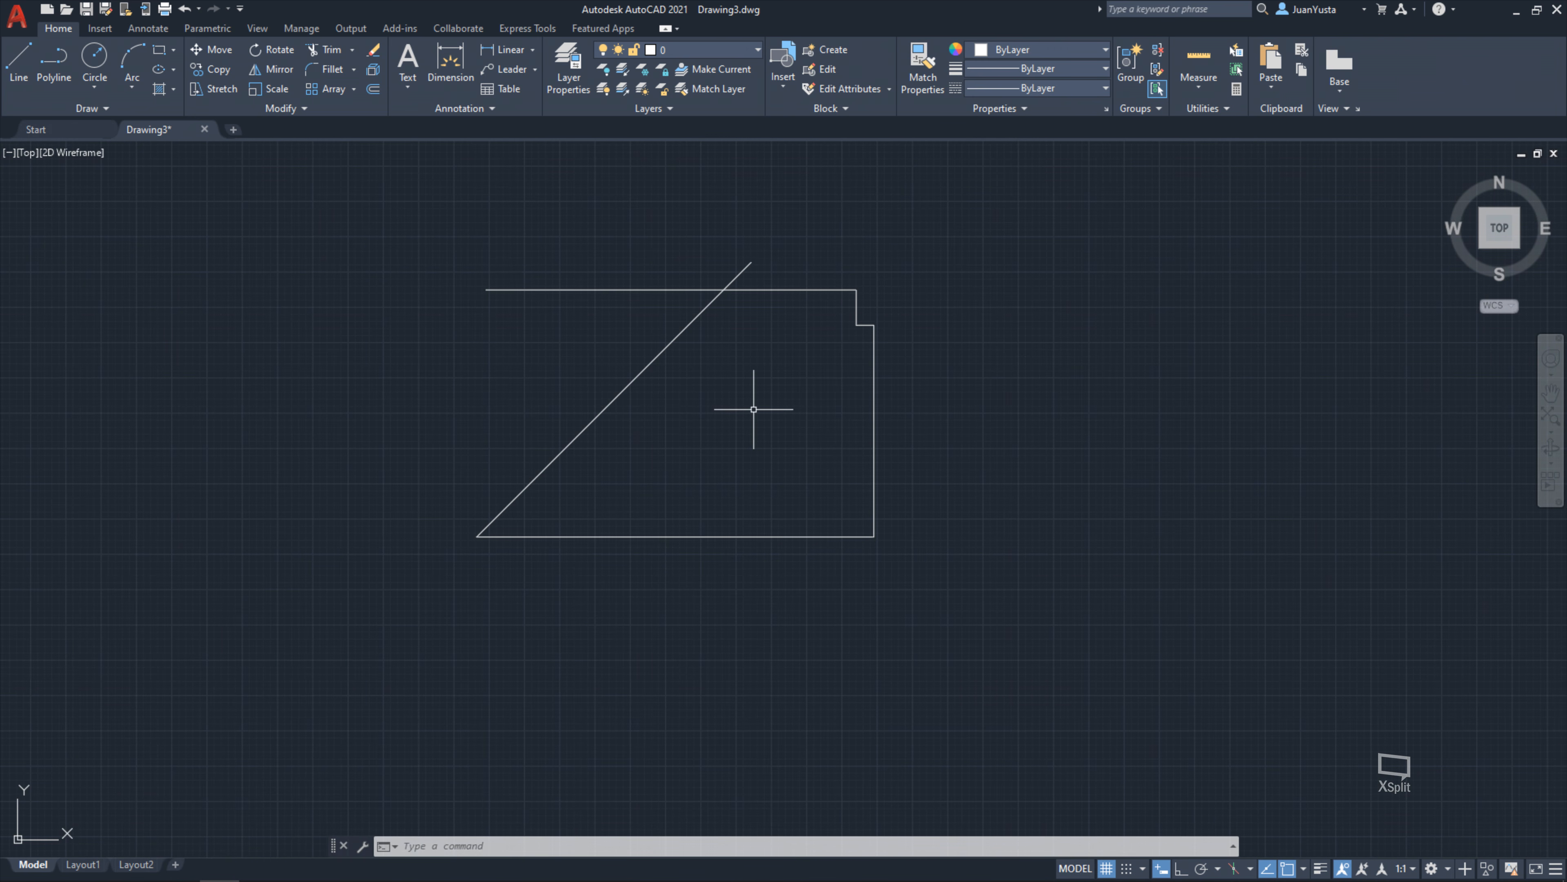
click(701, 434)
click(520, 369)
key(Delete)
click(996, 448)
click(830, 473)
key(Delete)
click(911, 589)
click(807, 520)
key(Delete)
click(886, 427)
click(858, 323)
key(Delete)
Draw connected lines from the top line's right end straight down about 340 units, horizontally left, and up to the top line's left endpoint
middle_drag(678, 342, 718, 423)
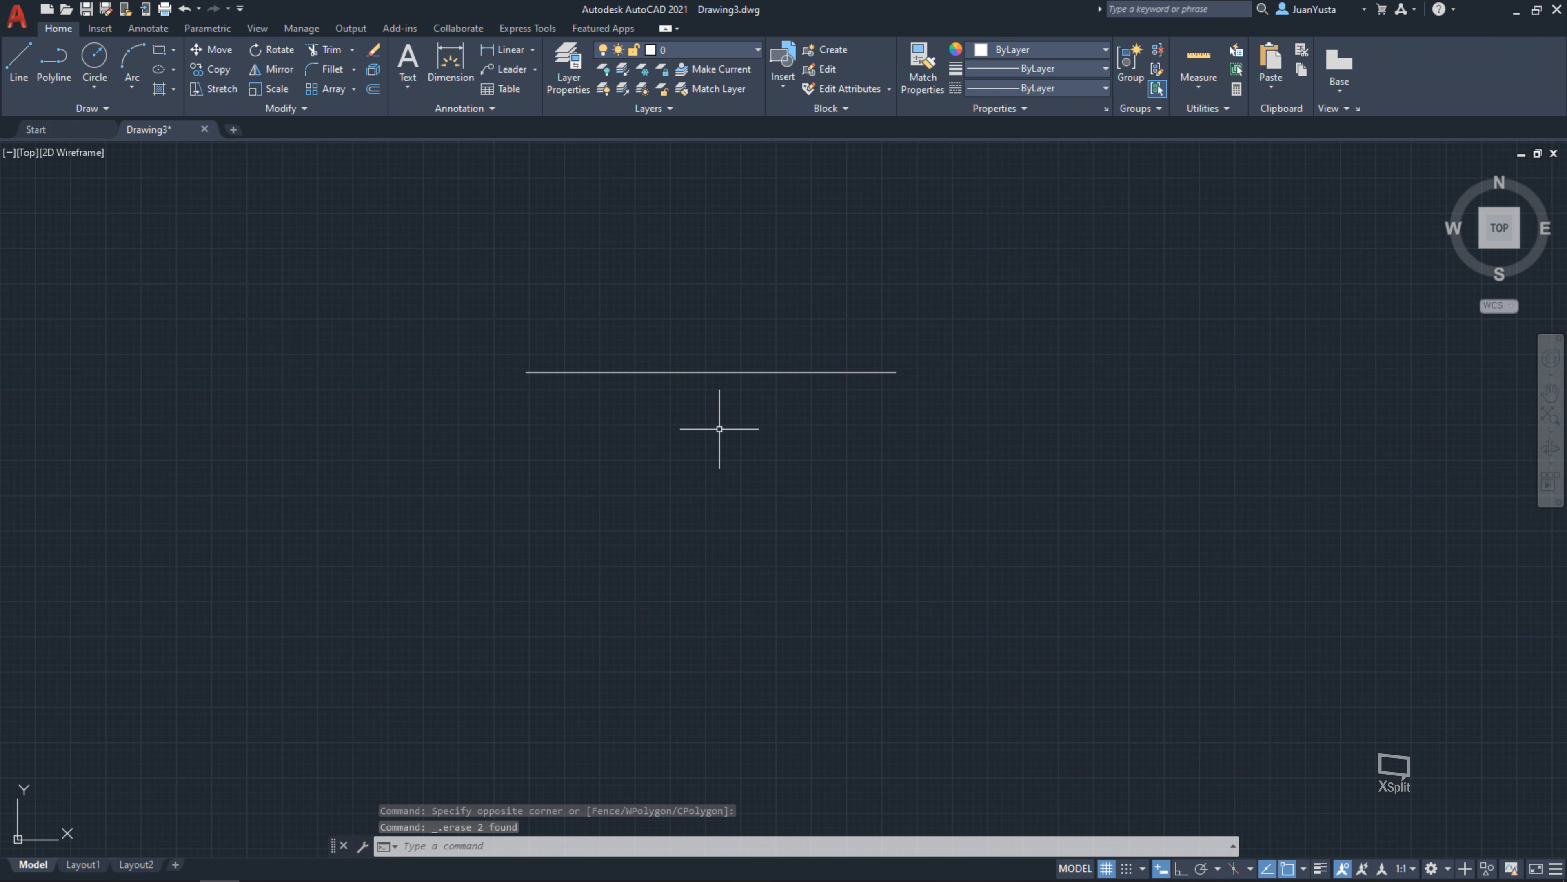
text(l)
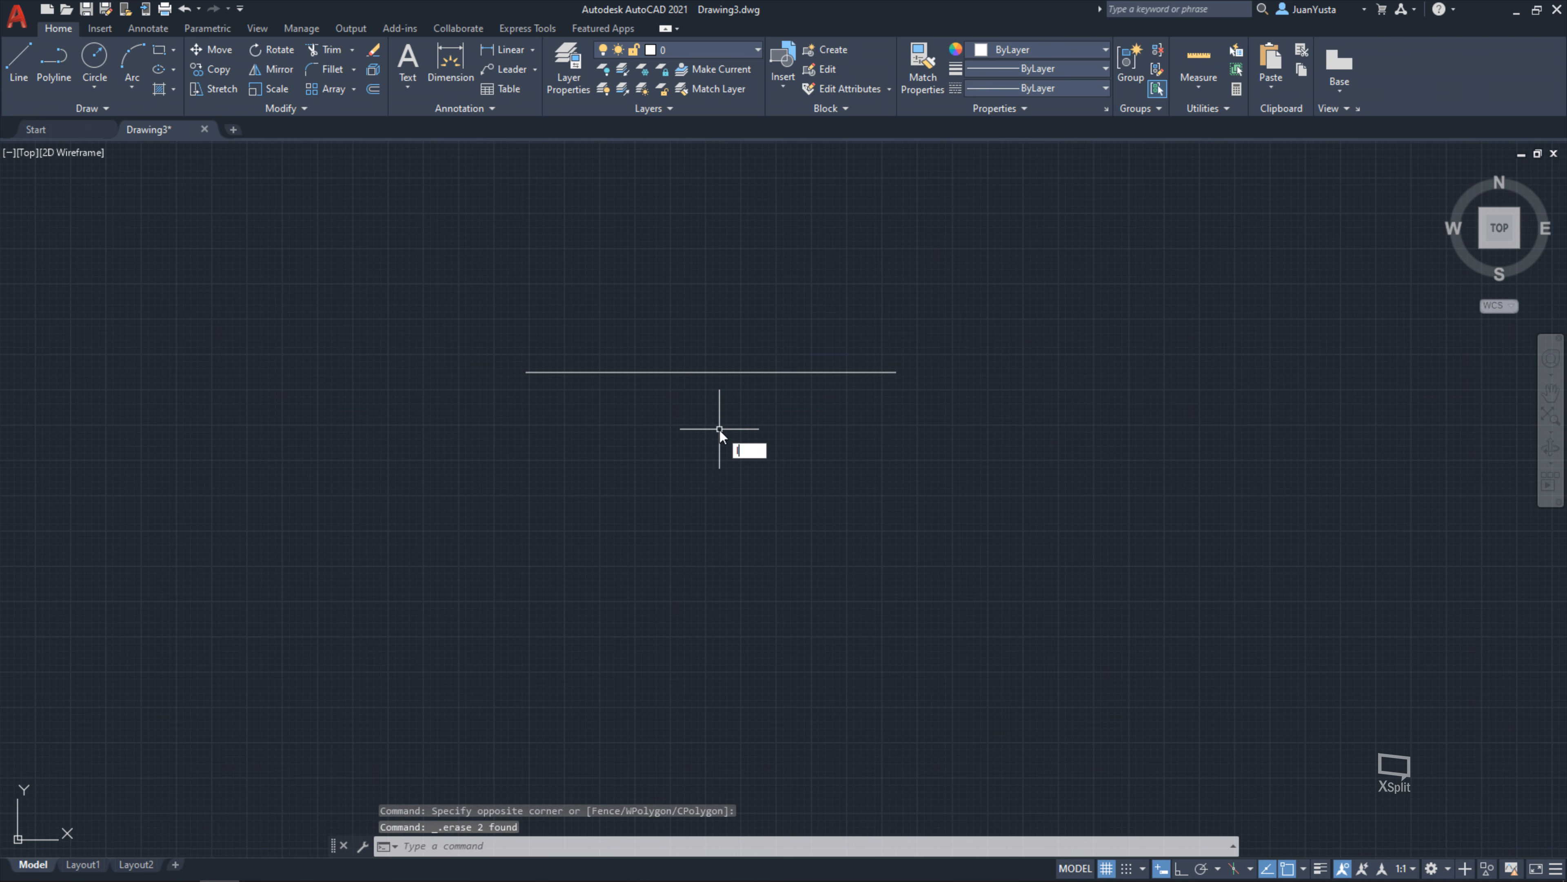
key(Return)
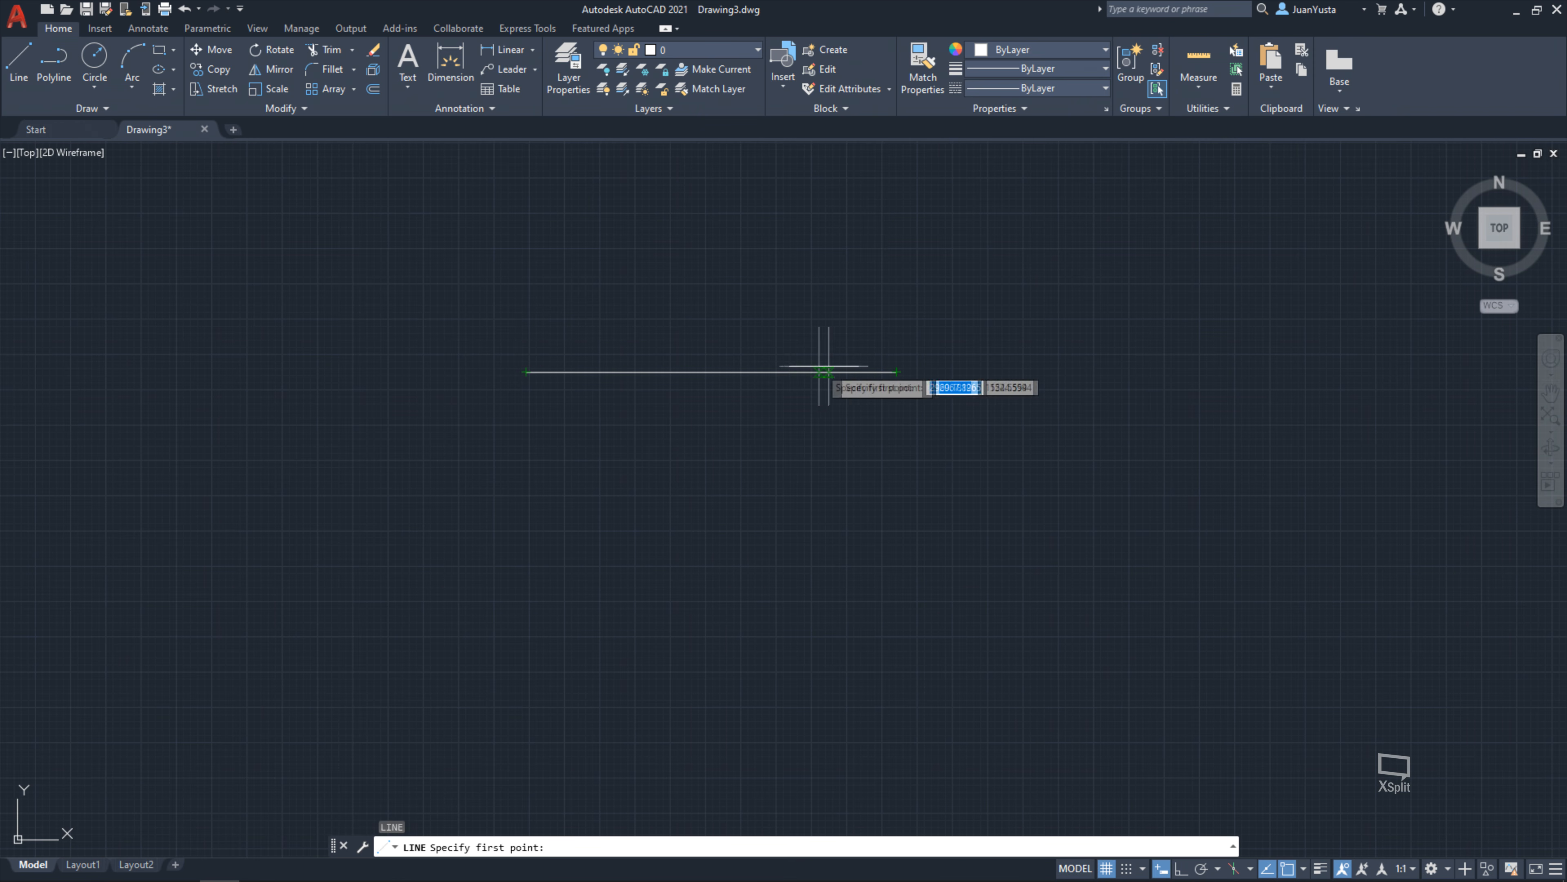
click(896, 372)
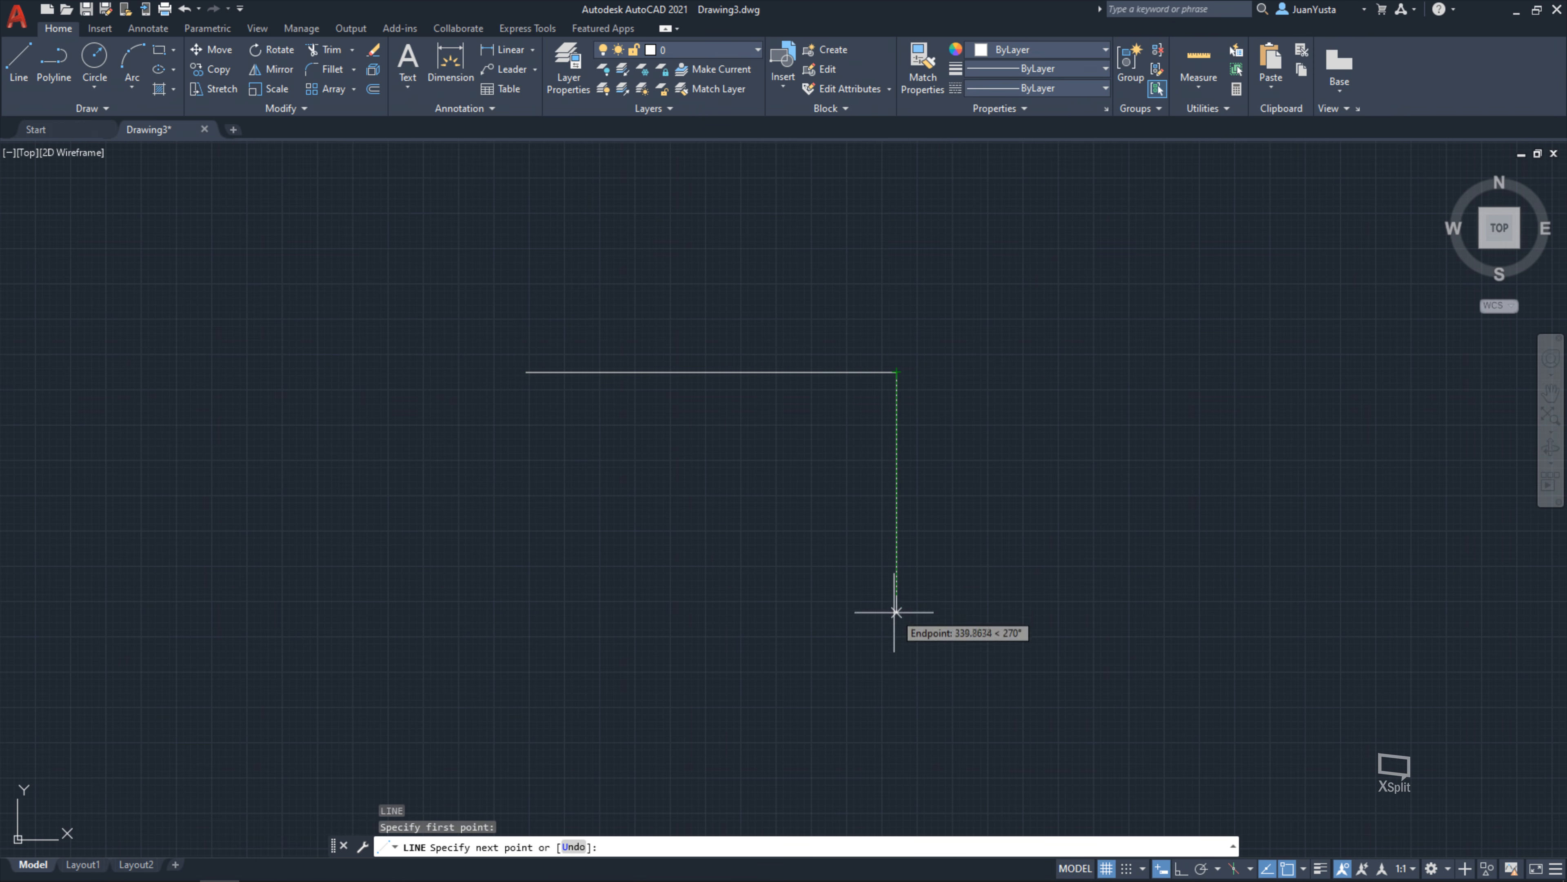
click(898, 613)
click(617, 613)
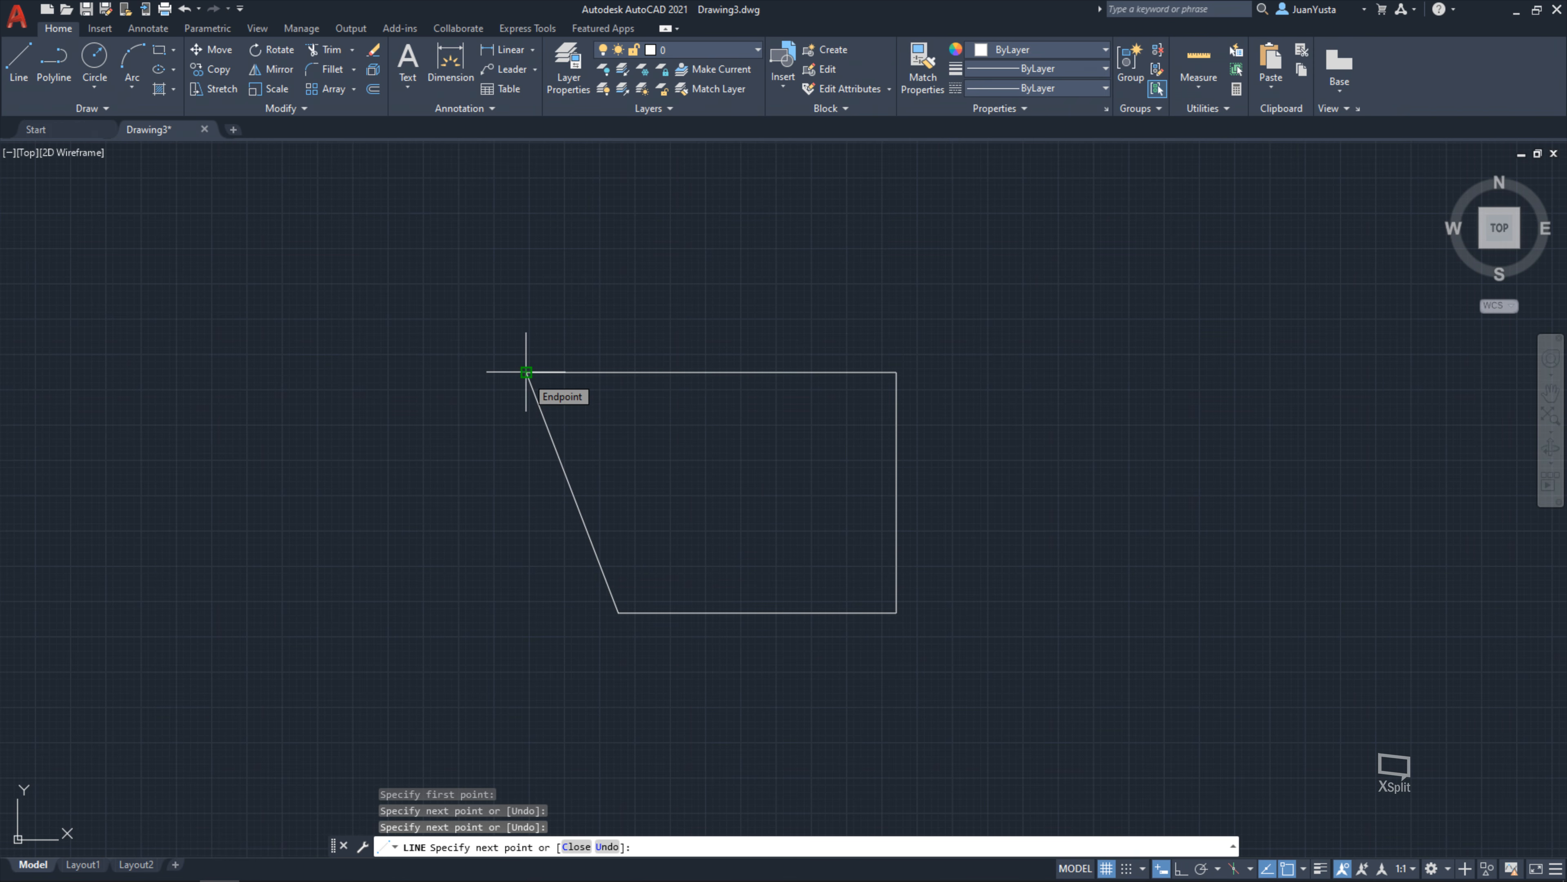
scroll(532, 362, up, 3)
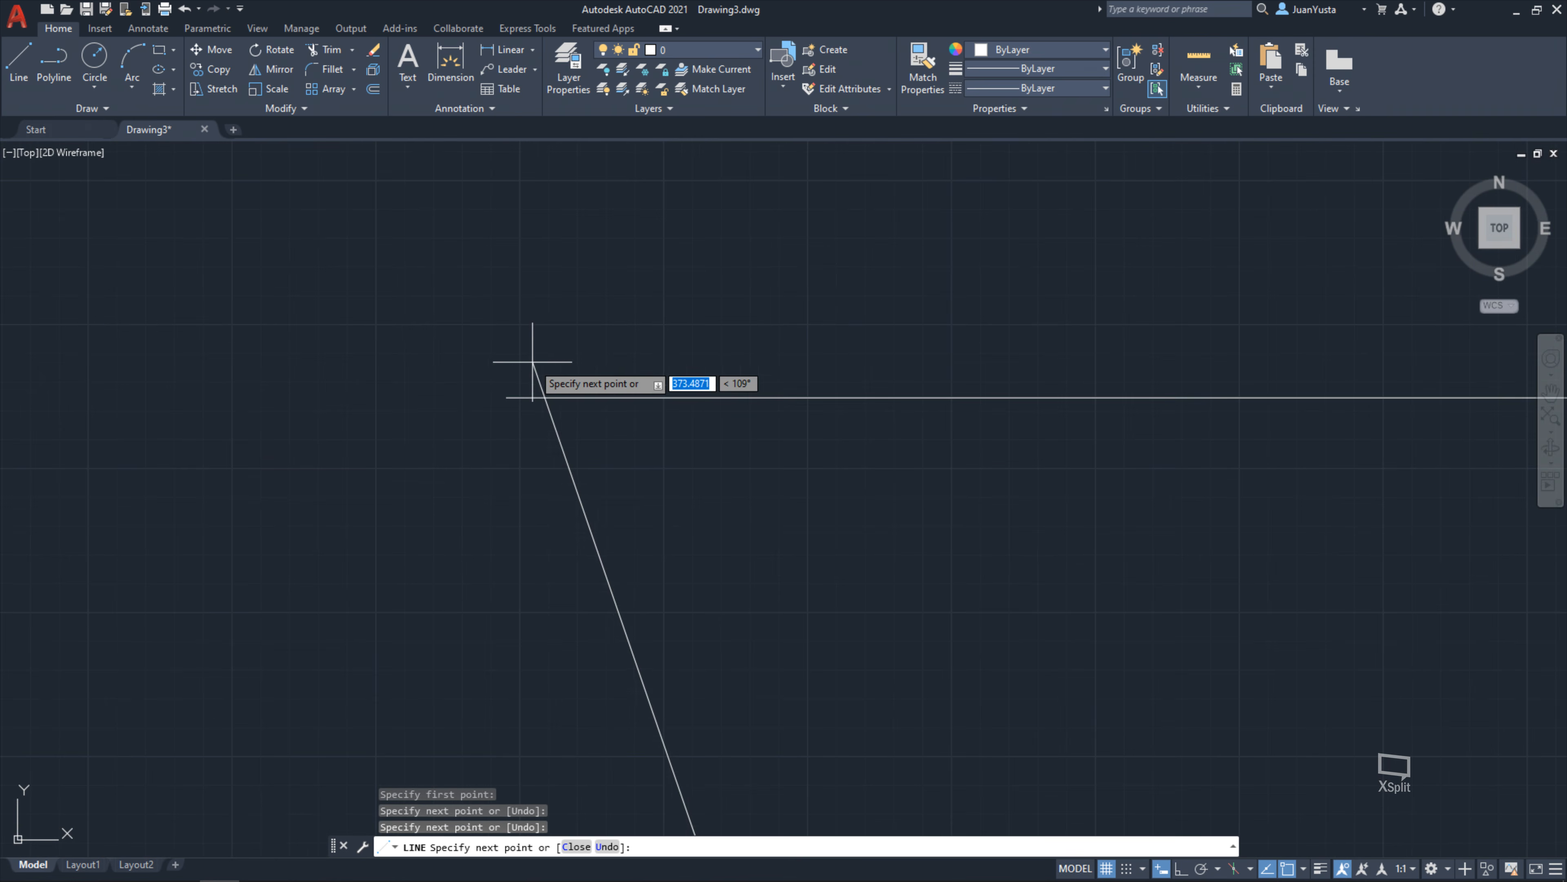
scroll(507, 388, up, 5)
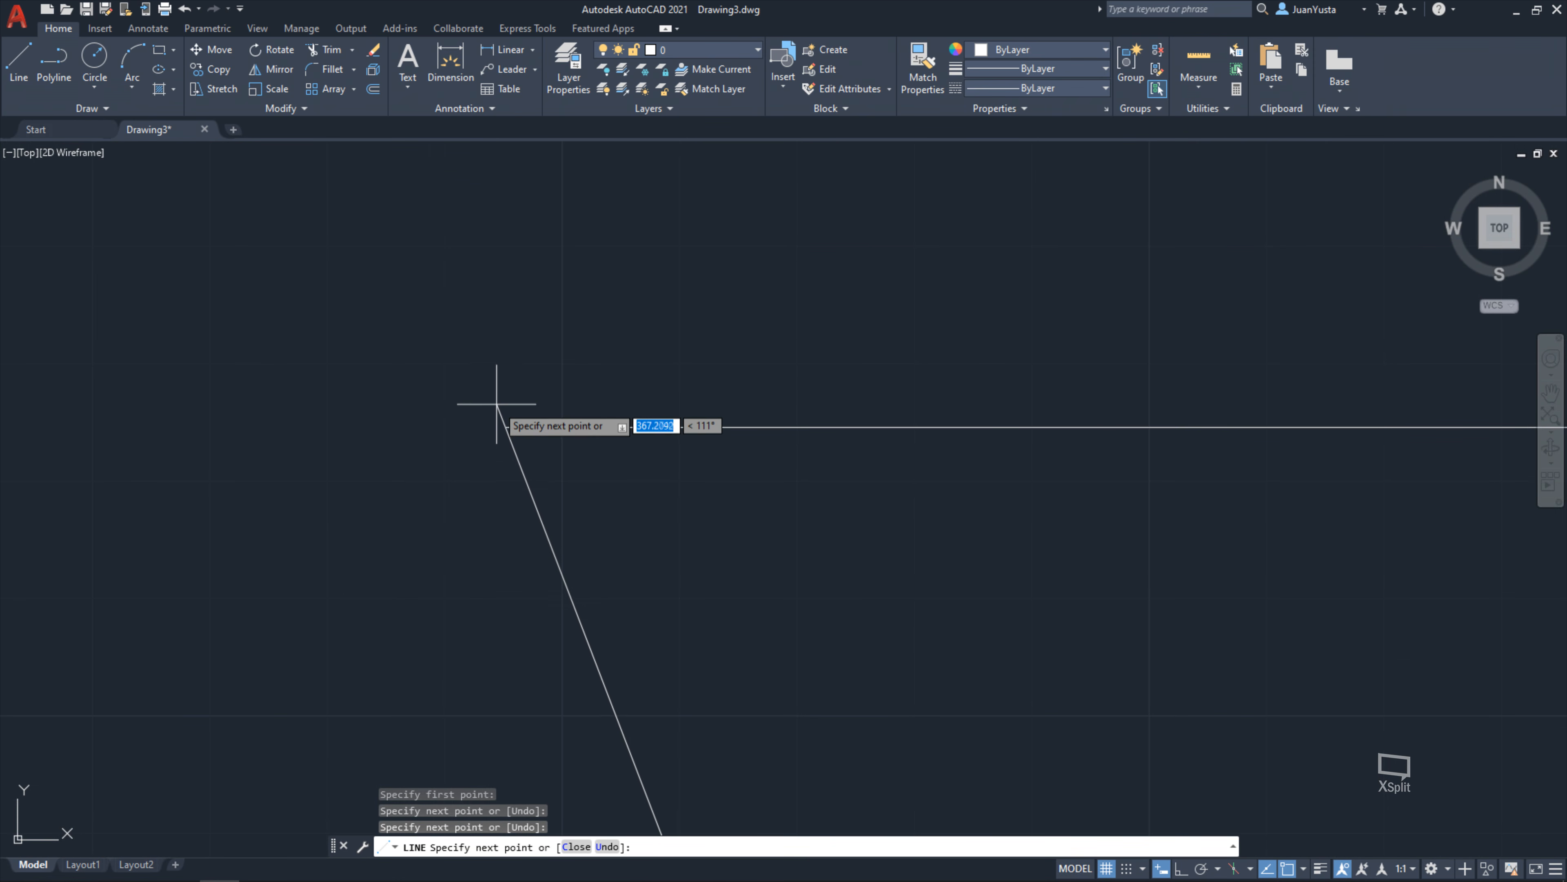
scroll(505, 428, down, 1)
scroll(505, 429, down, 4)
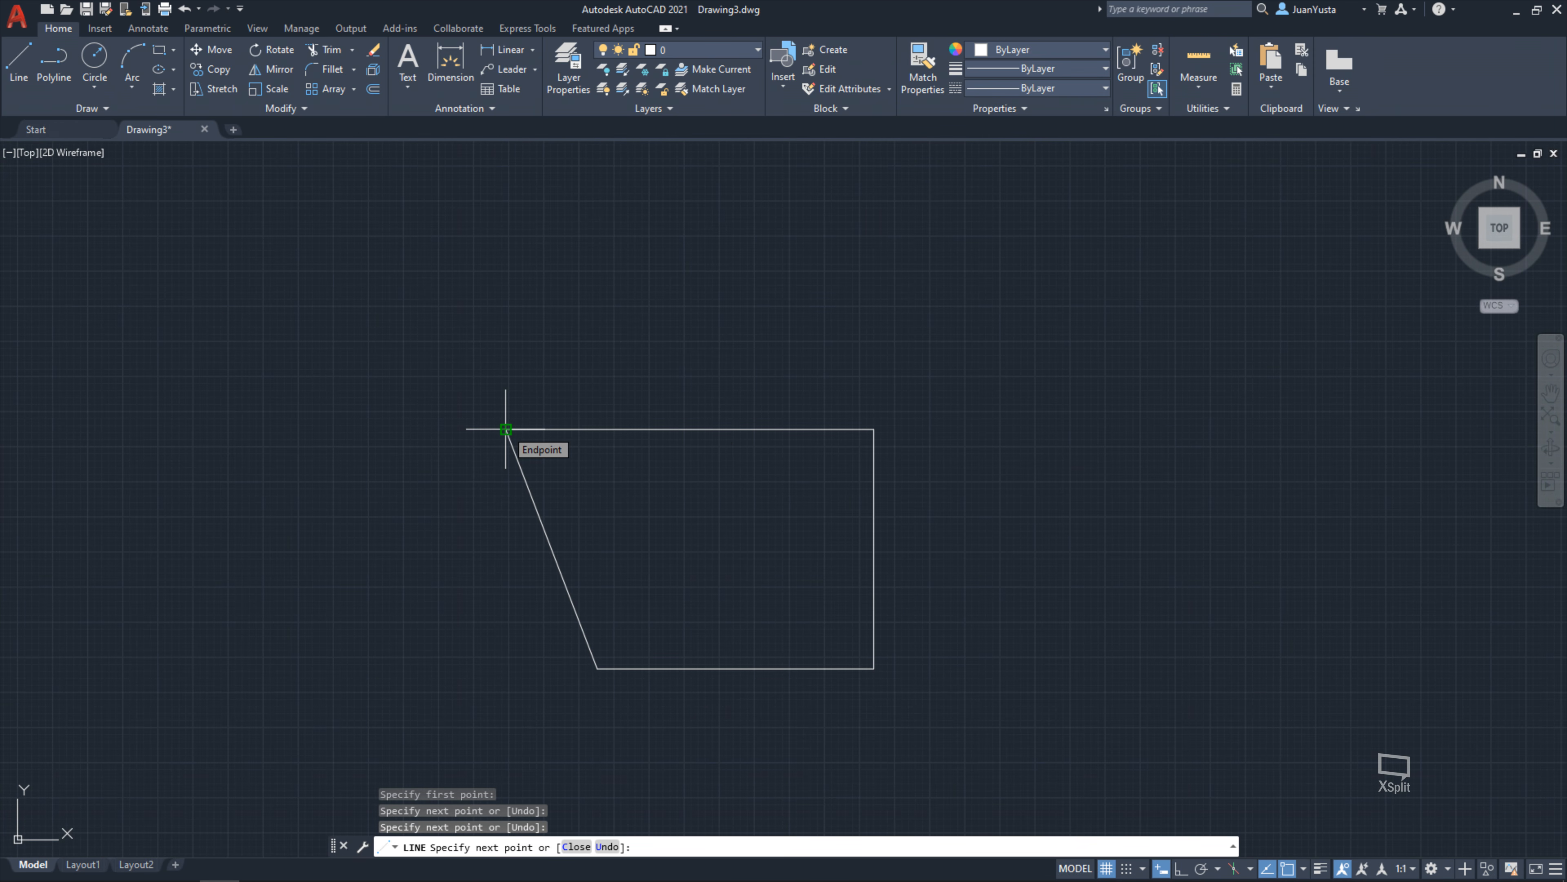
click(506, 429)
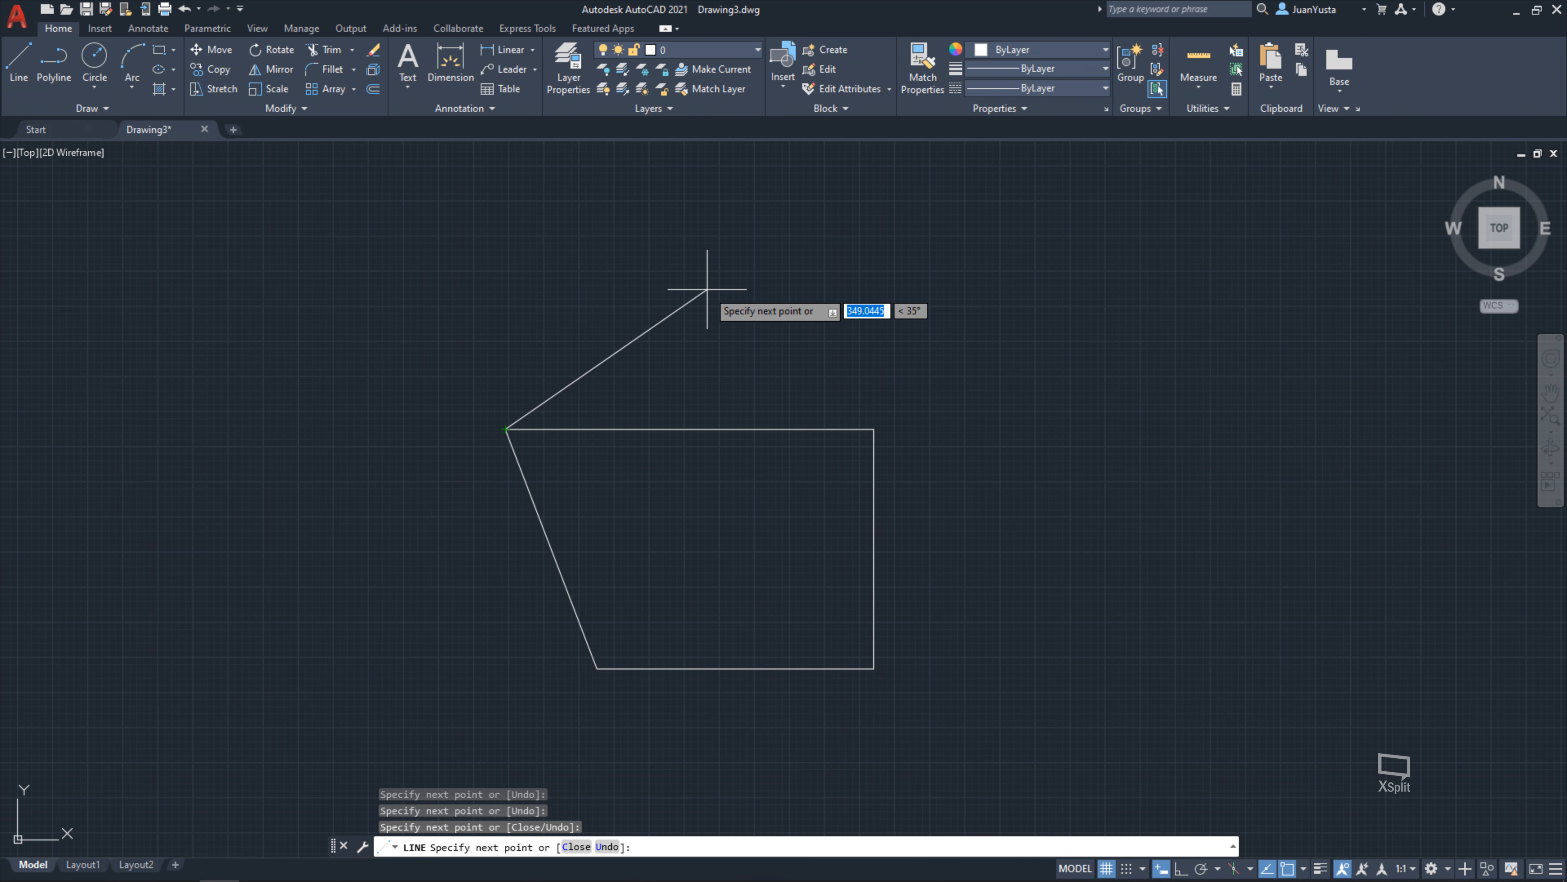
key(Escape)
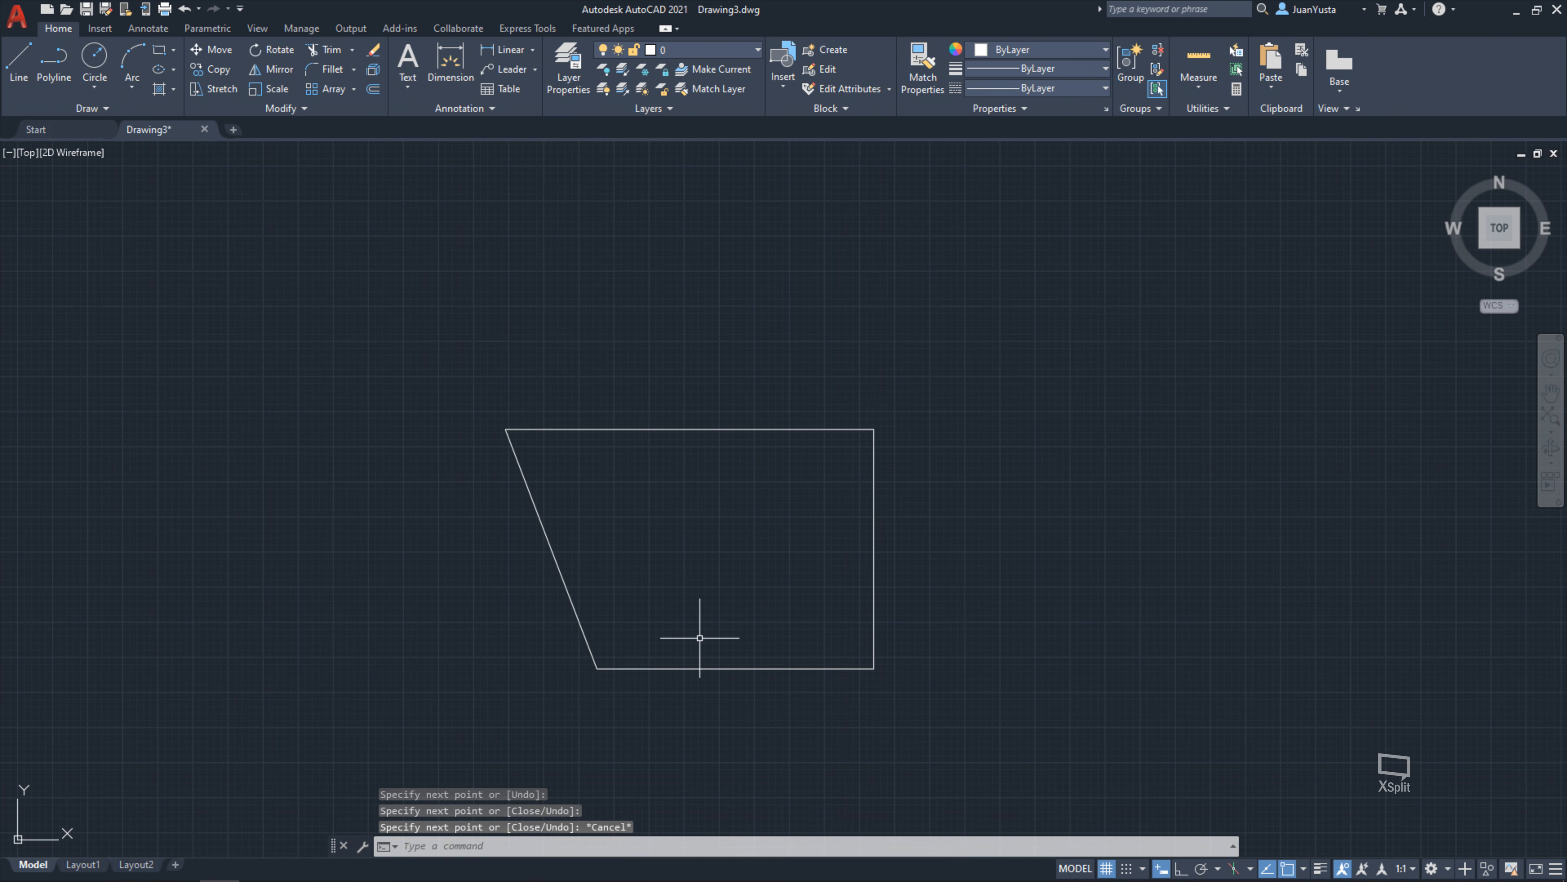
Draw a horizontal line from the midpoint of the outline's right side leftward past the slanted side
text(L)
key(Return)
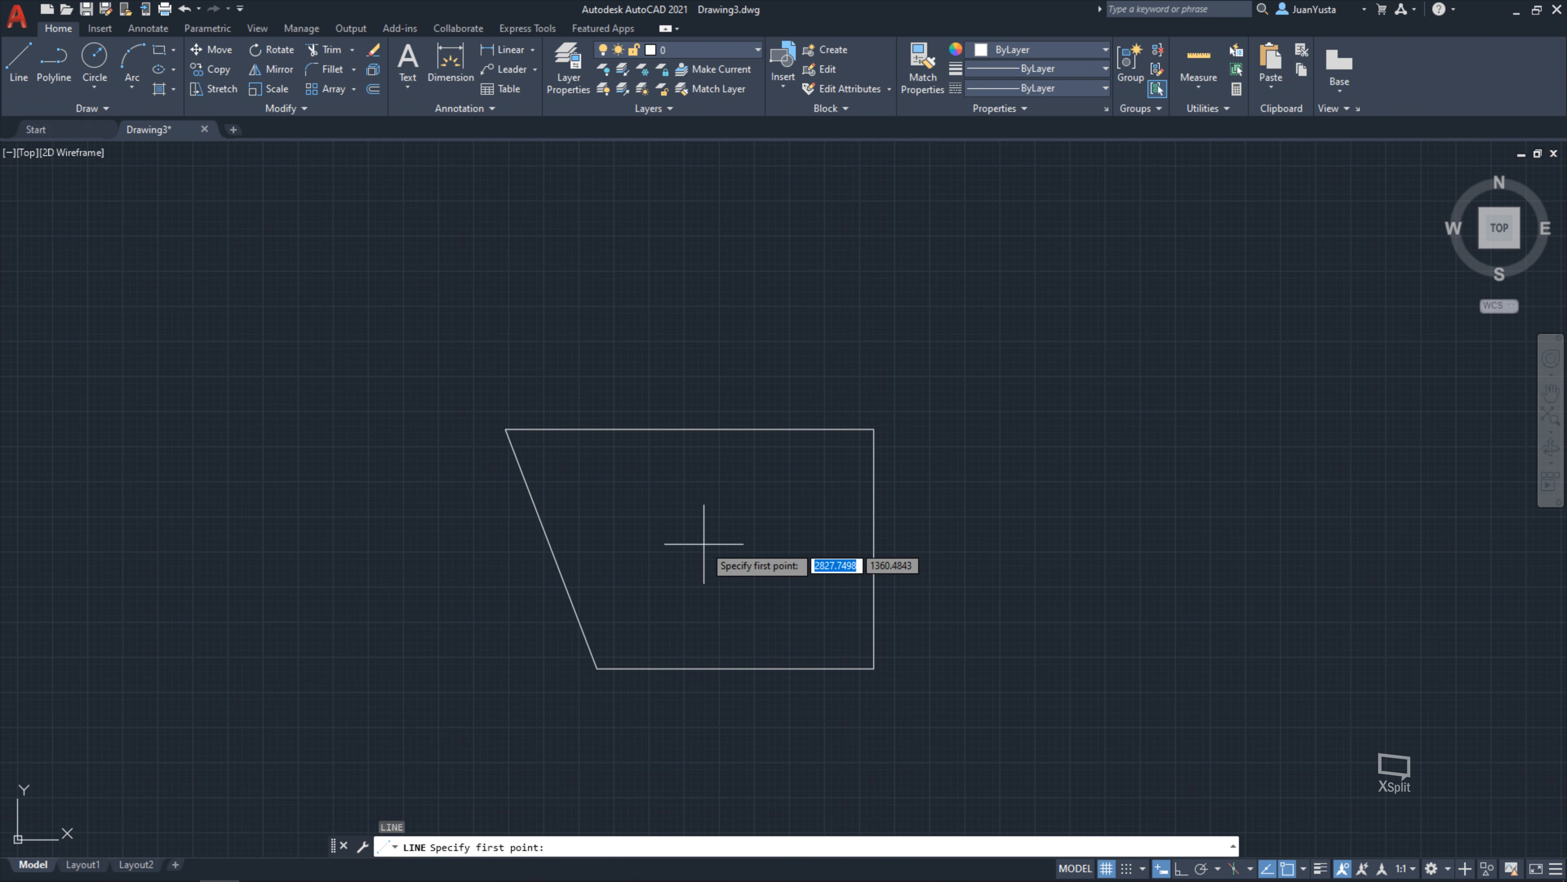
middle_drag(703, 544, 662, 495)
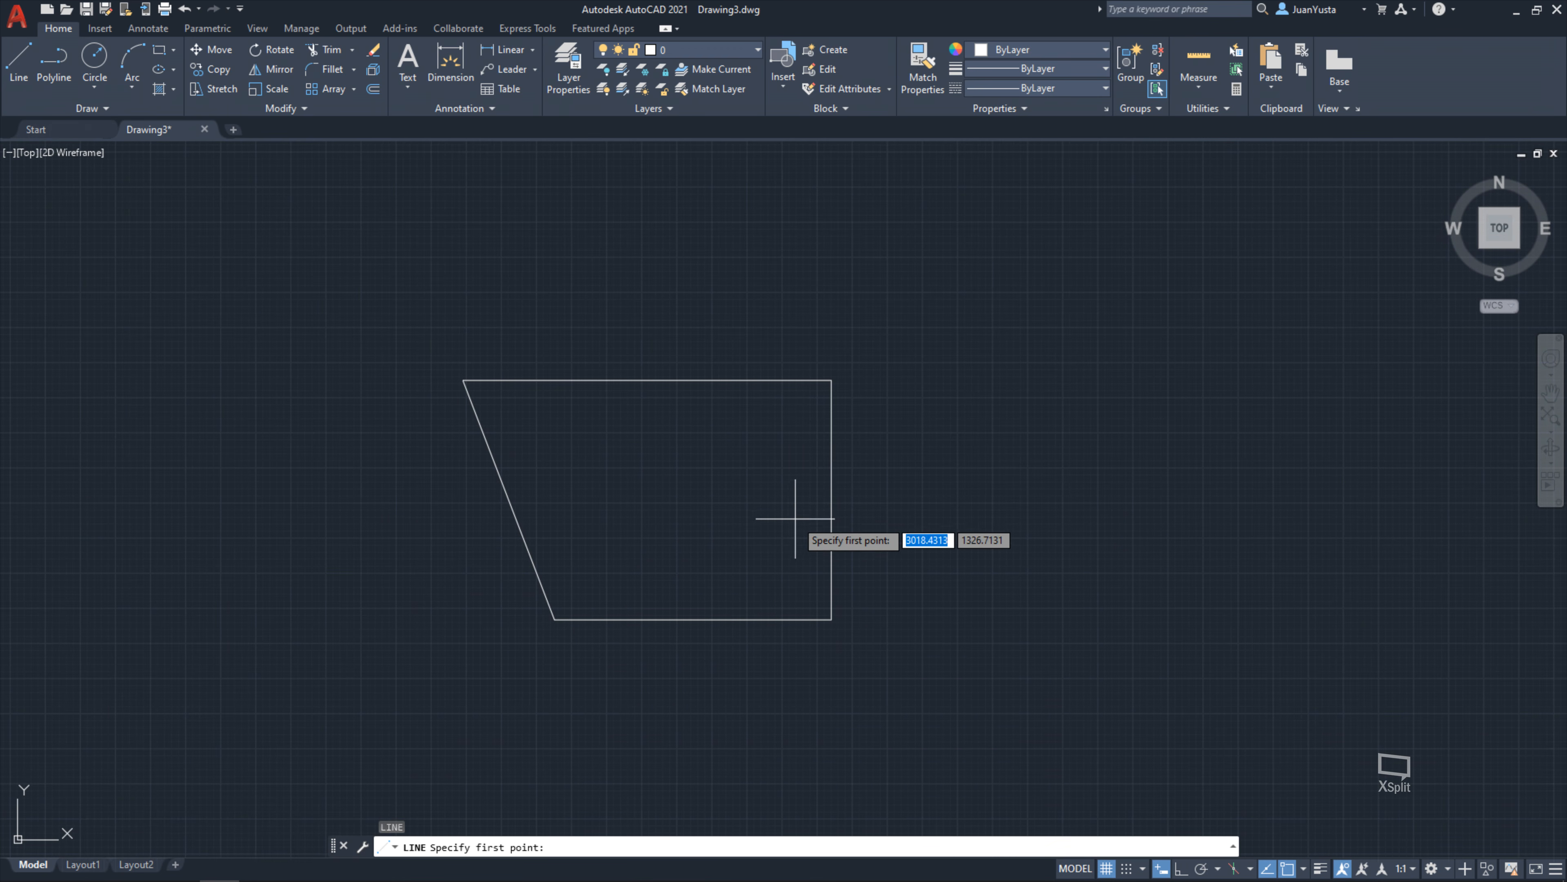
scroll(872, 566, up, 2)
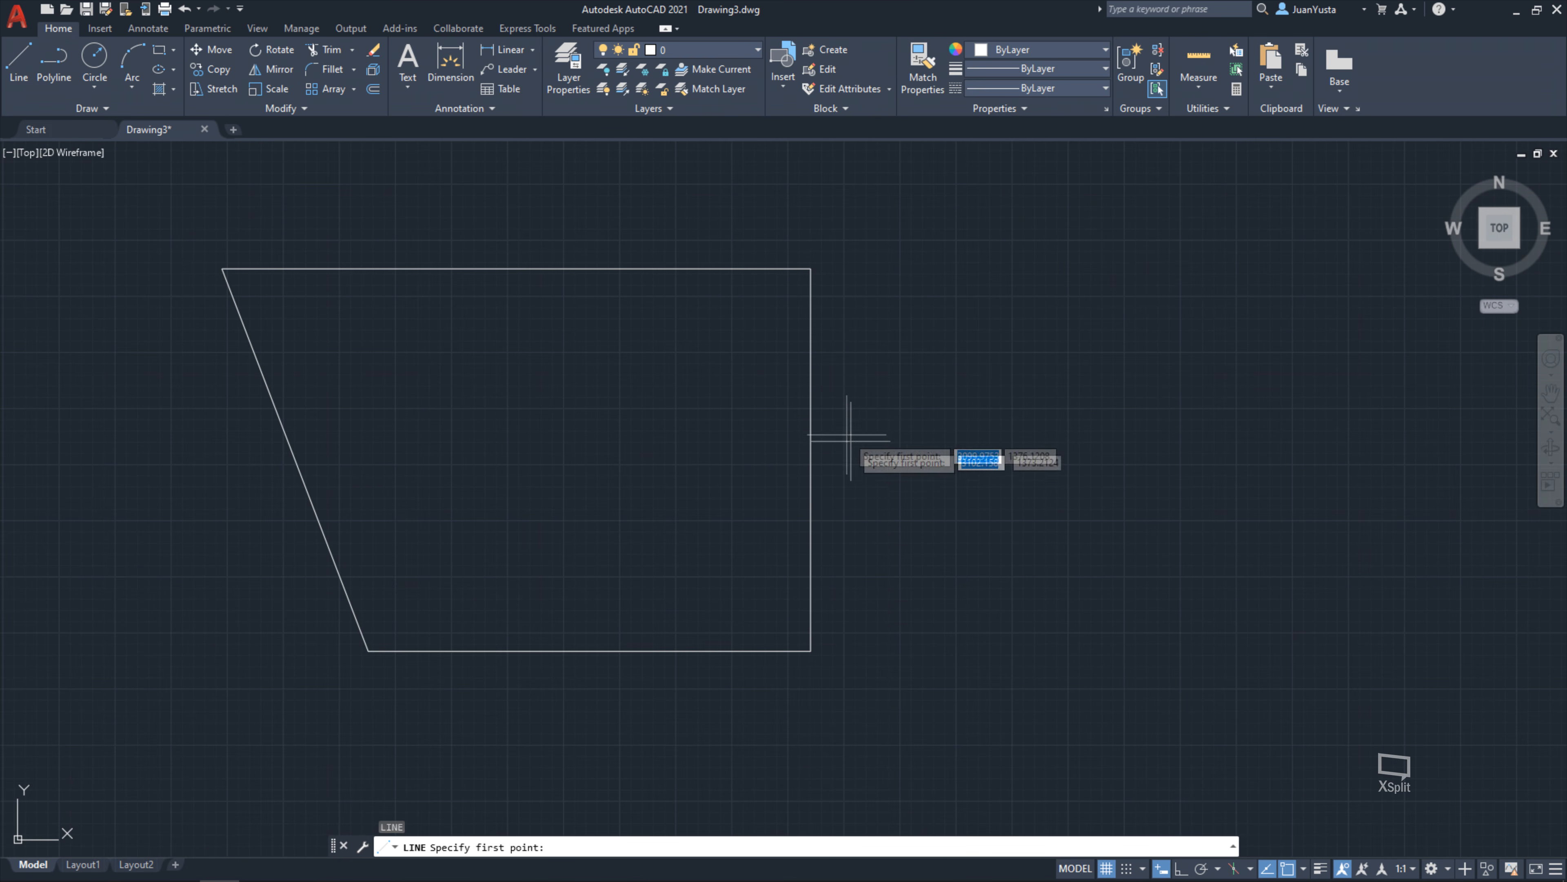
click(811, 459)
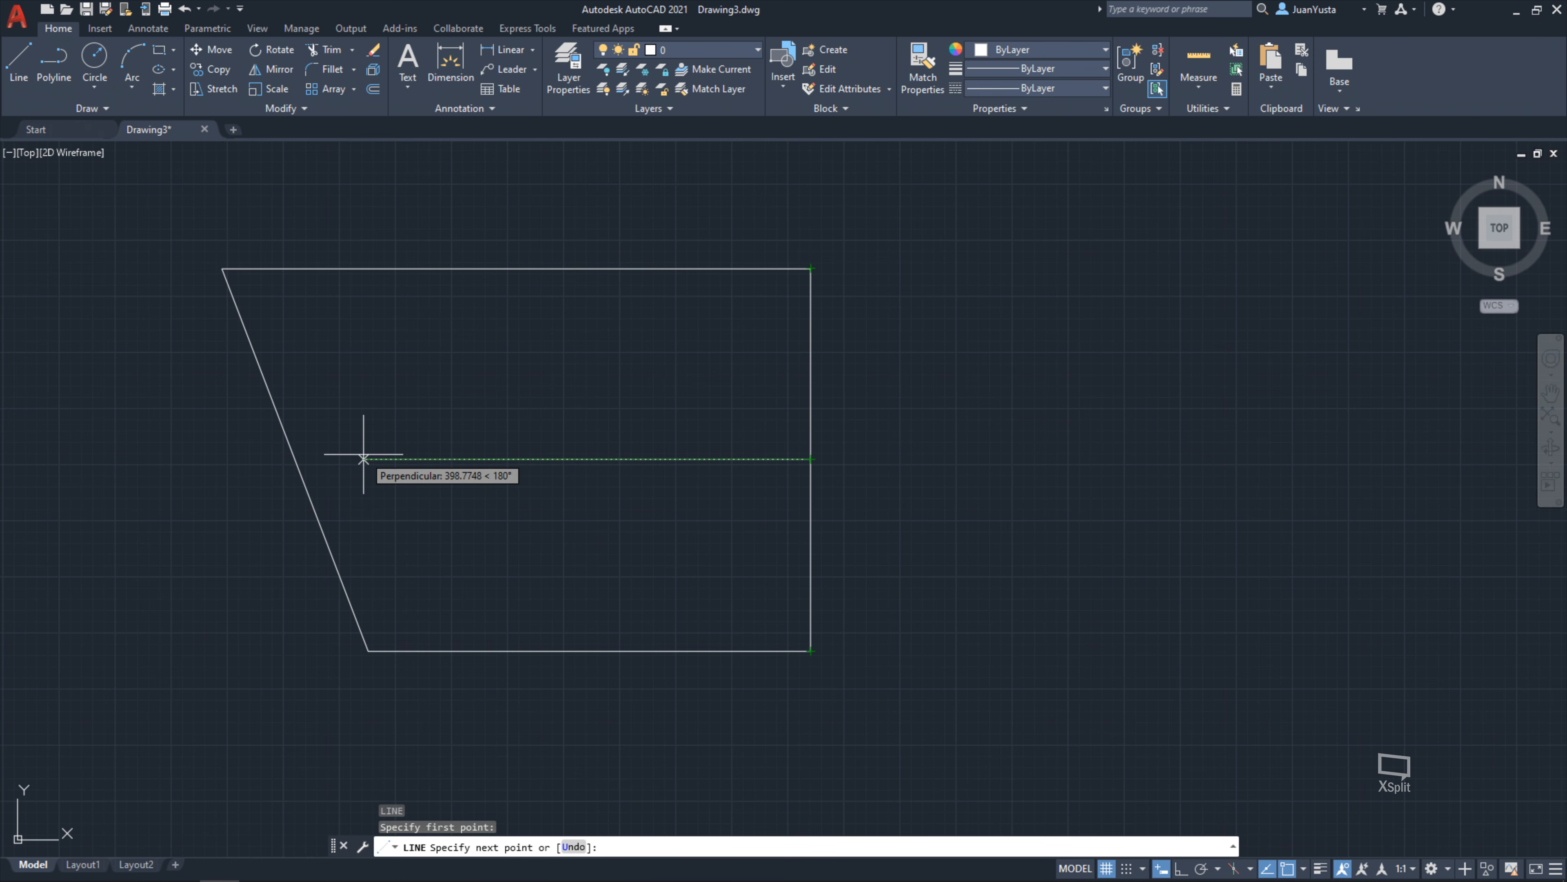
click(363, 459)
middle_drag(363, 459, 658, 456)
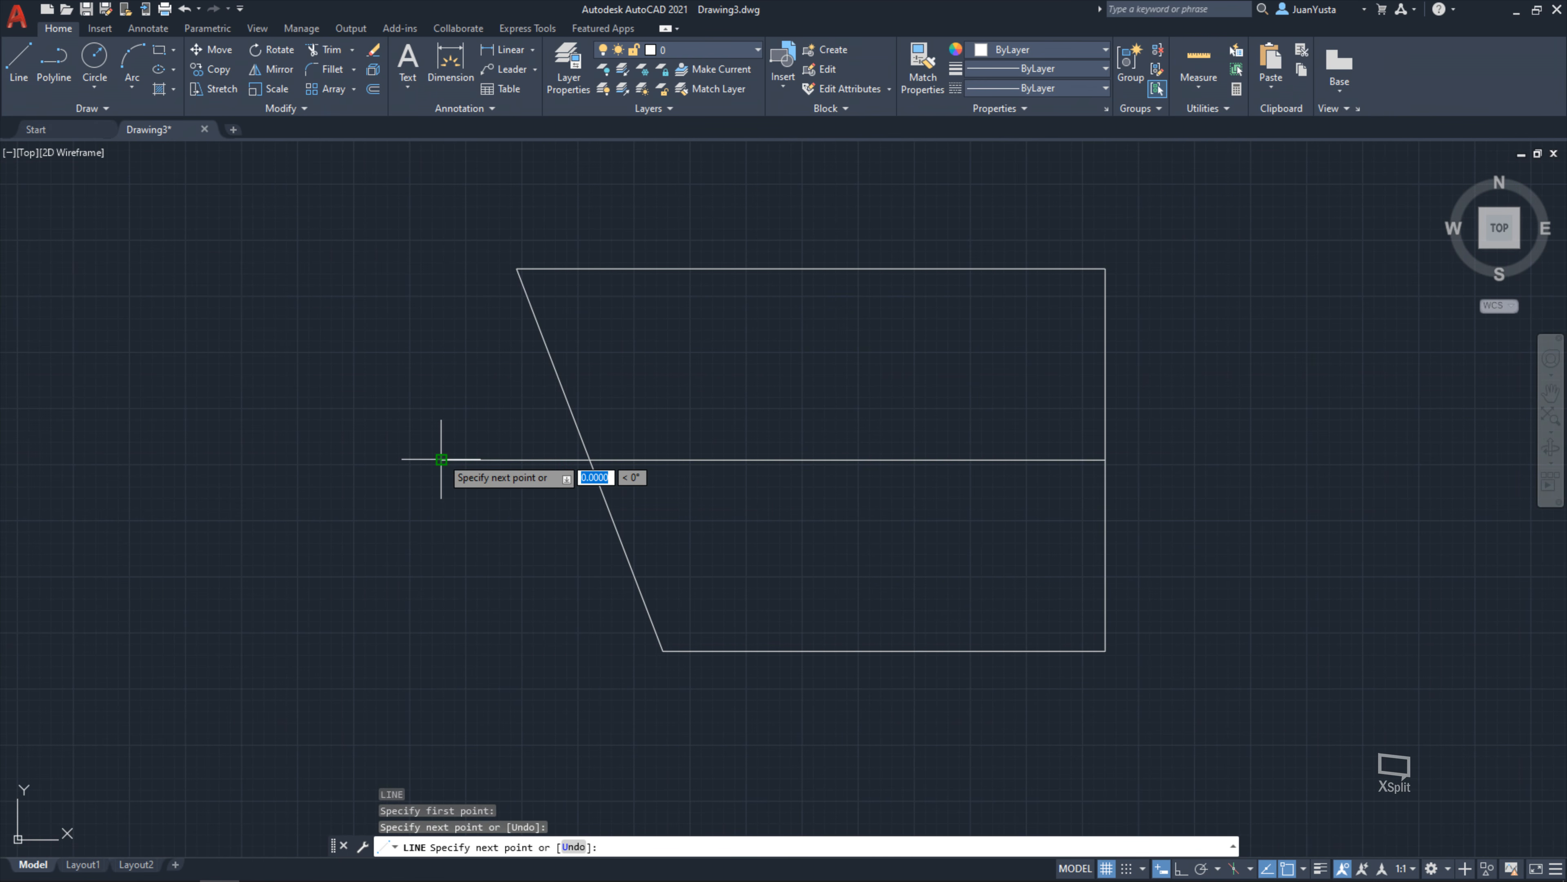
key(Escape)
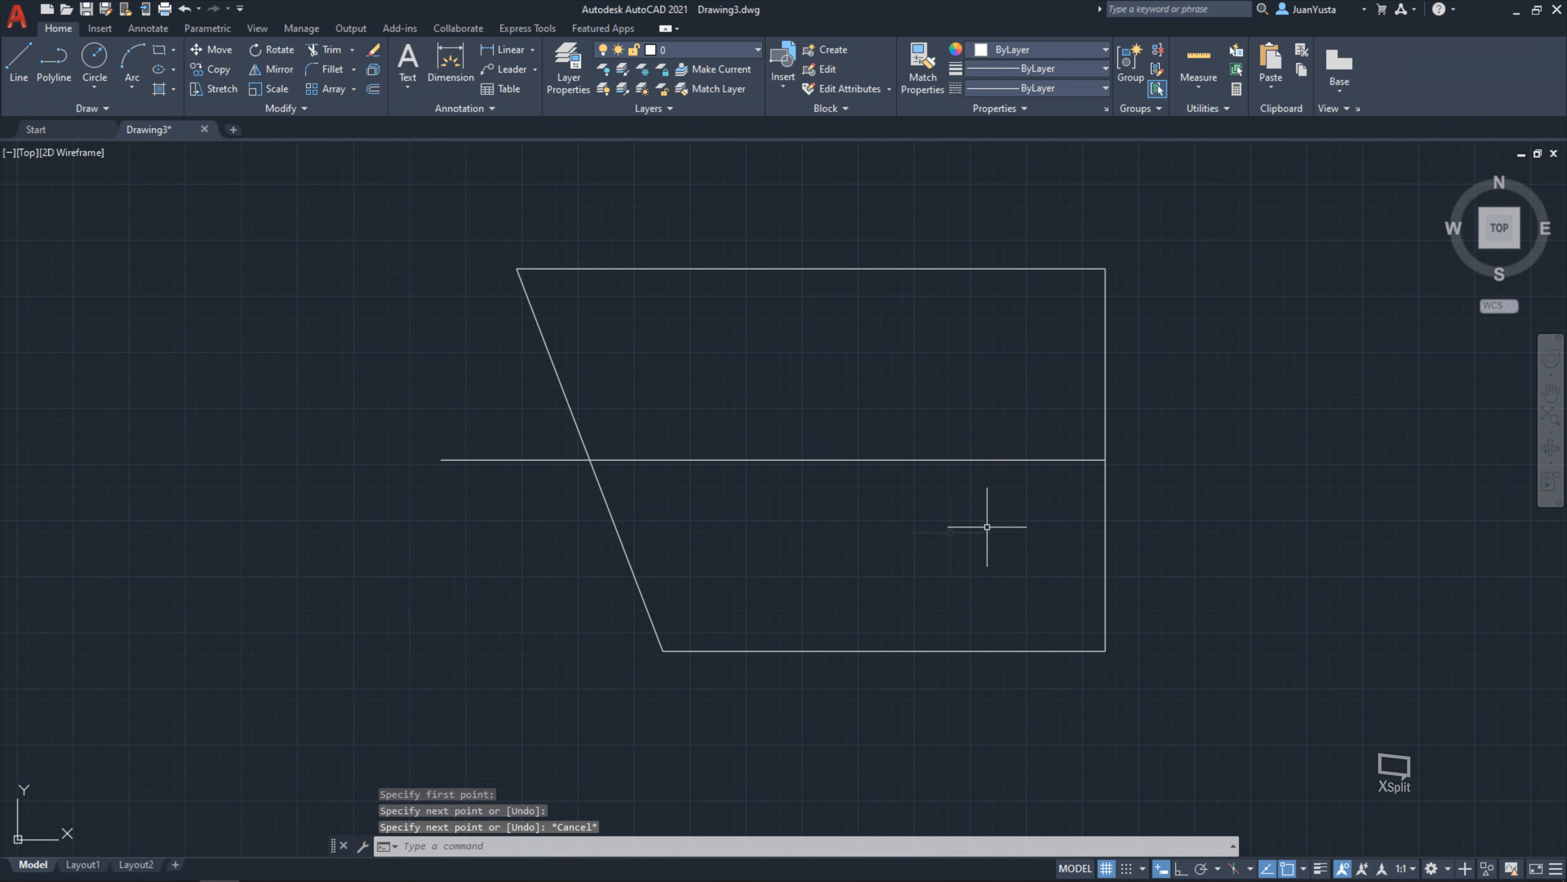
Draw a line from the midpoint of the outline's top side to the midpoint of its bottom side
key(Return)
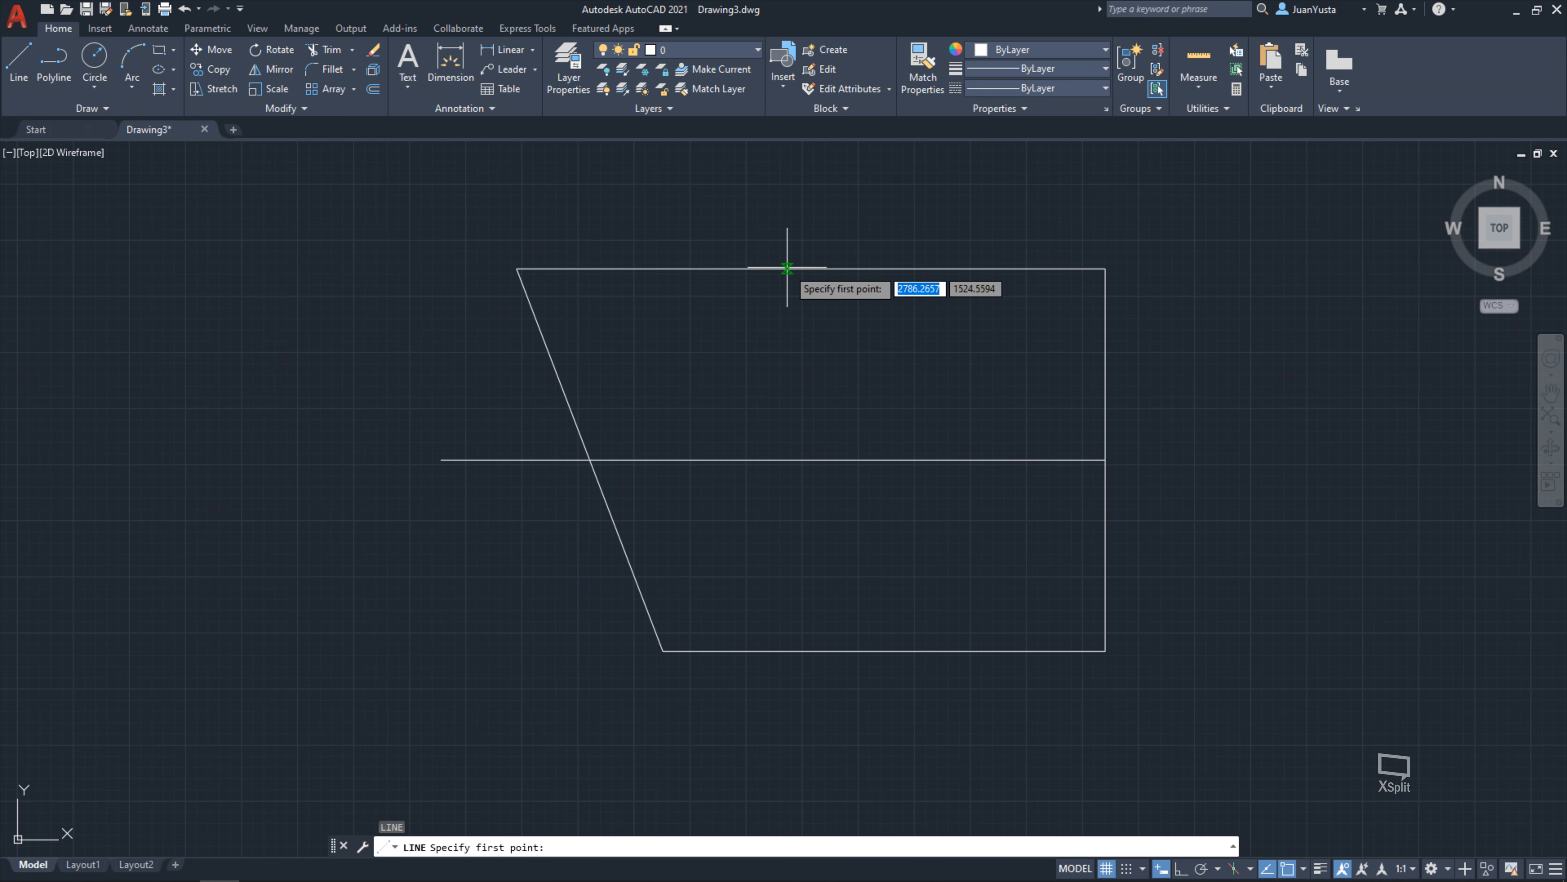
click(811, 268)
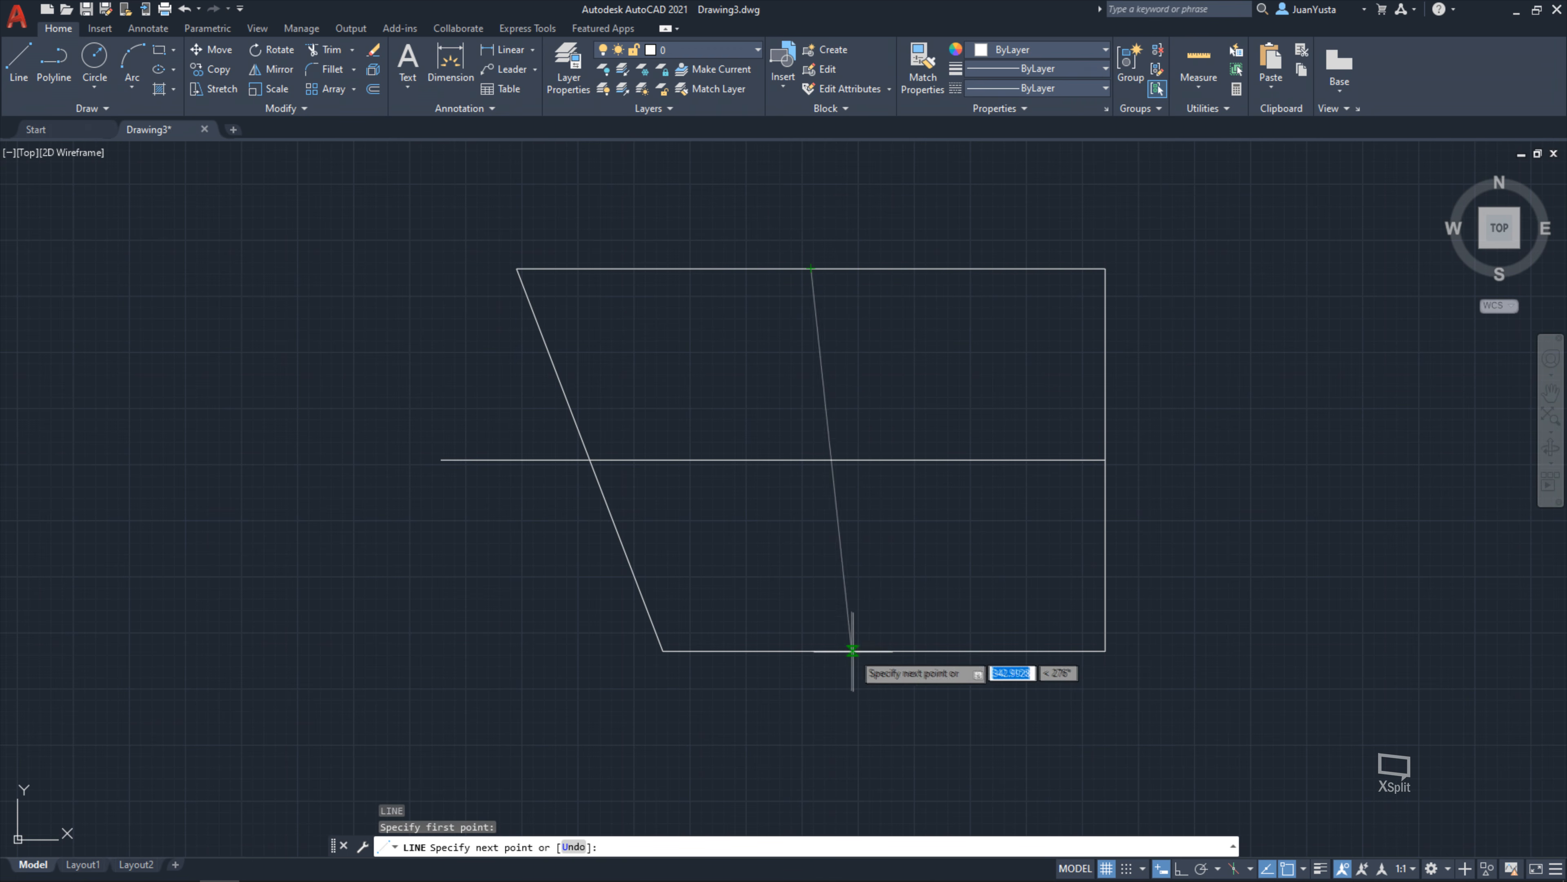
click(883, 649)
key(Escape)
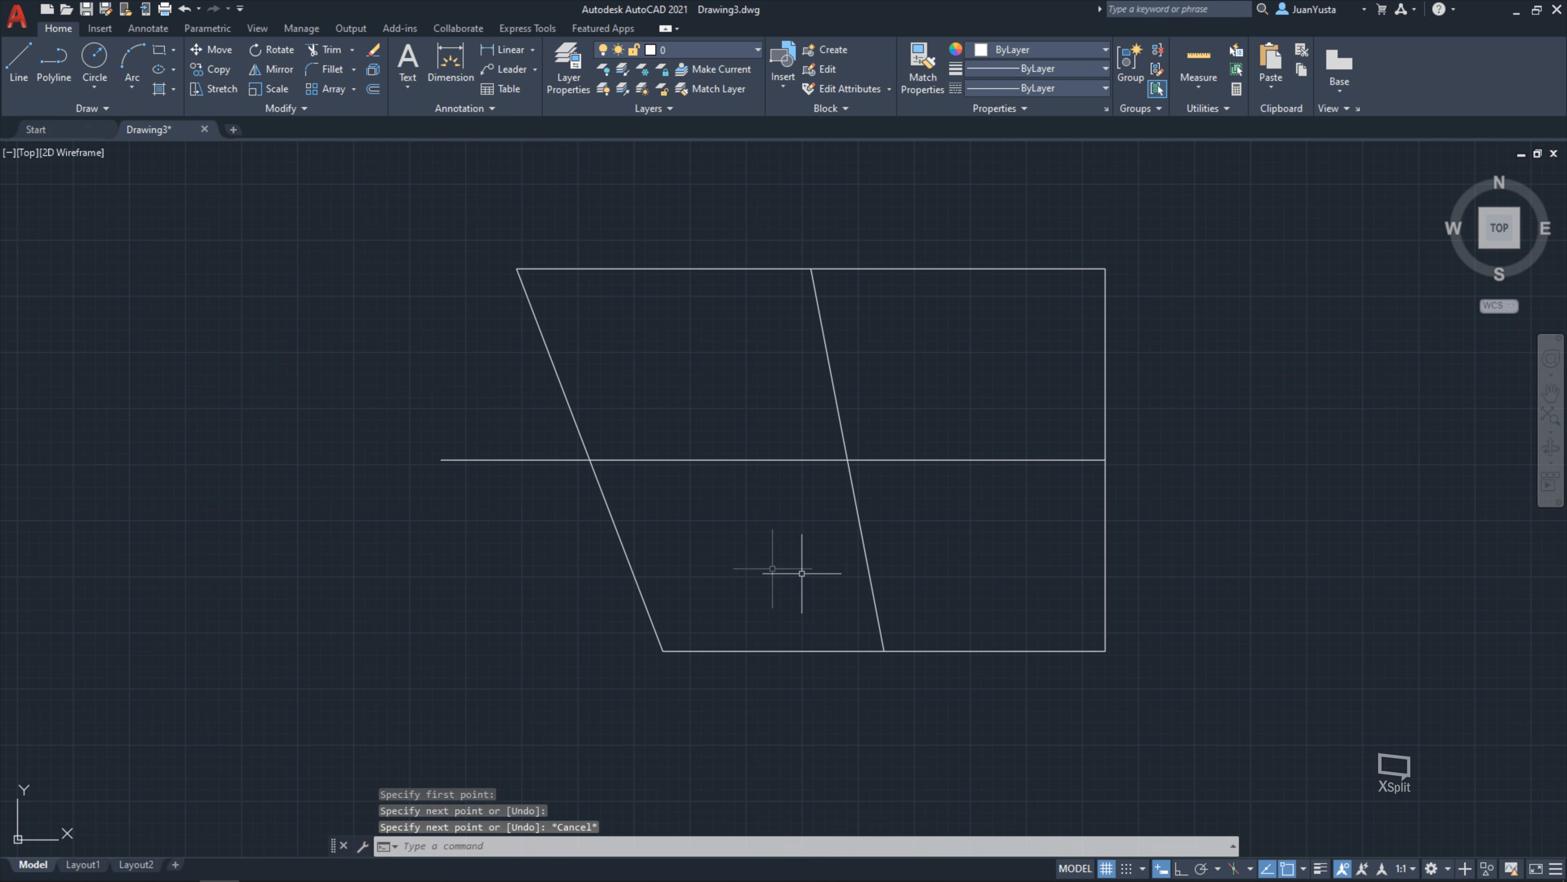
Select the top line and then the two inner lines with crossing windows, clearing each selection
click(699, 234)
click(664, 287)
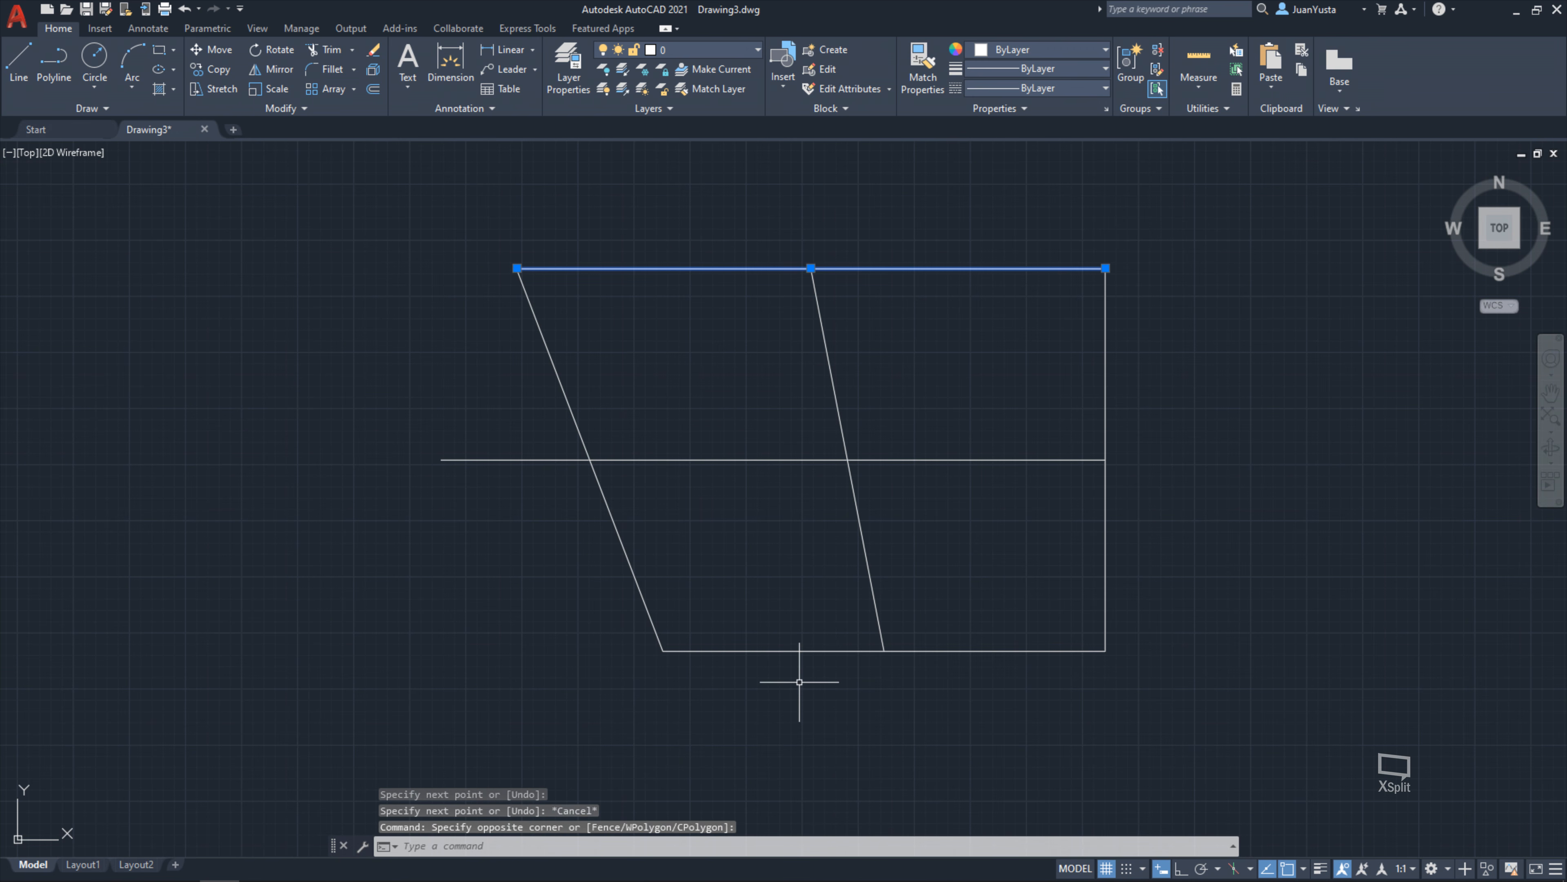
key(Escape)
key(Escape)
click(909, 535)
click(782, 415)
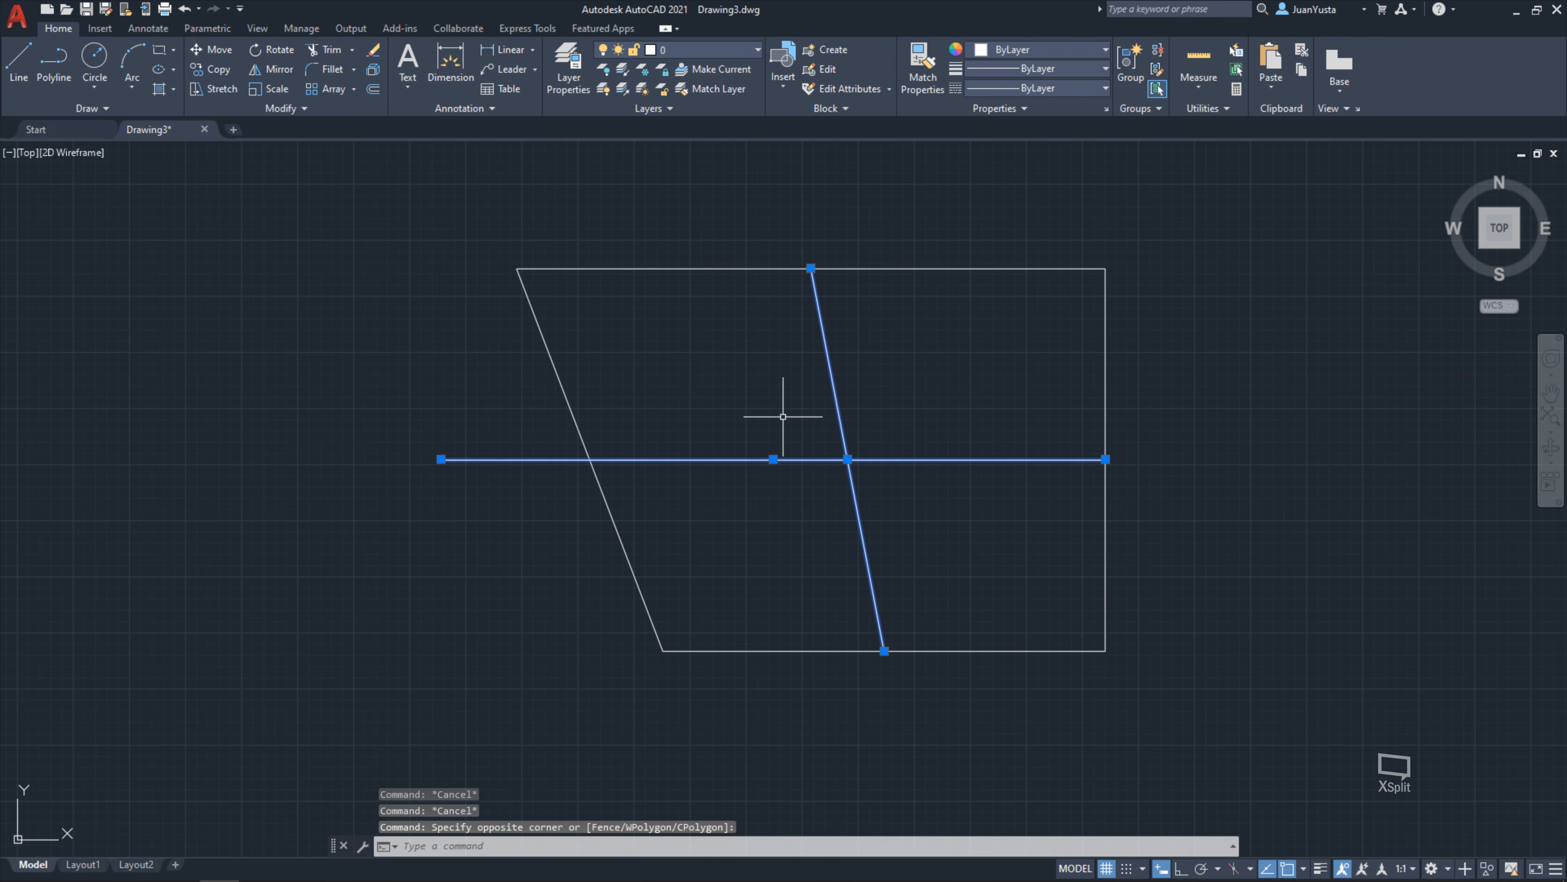
key(Escape)
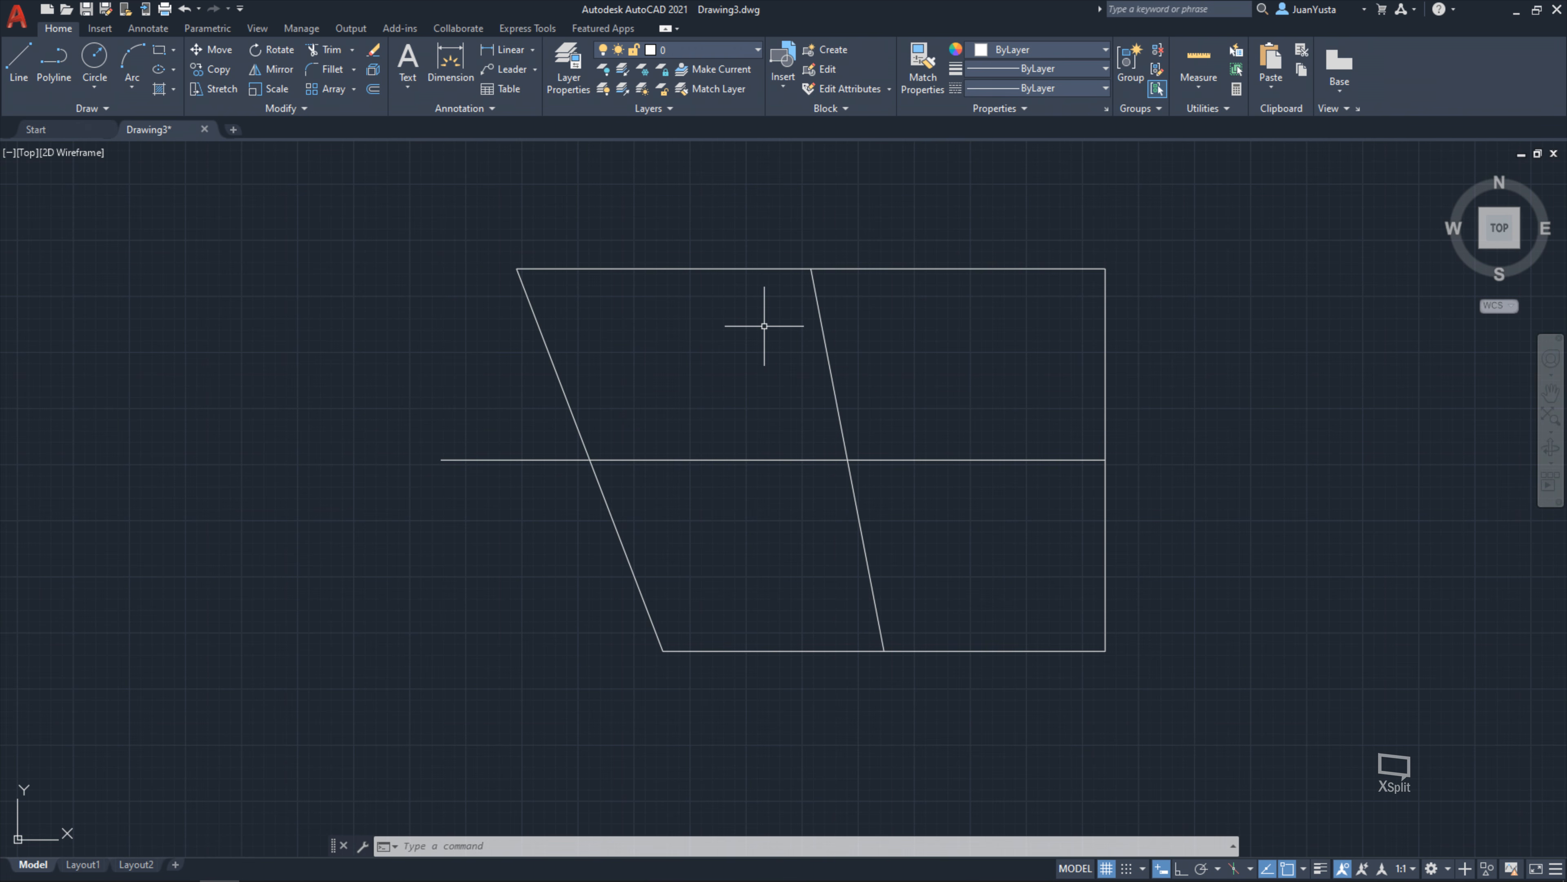
Turn Object Snap off in the drafting settings and try the Line command near the outline's upper-right corner, then cancel it
text(Os)
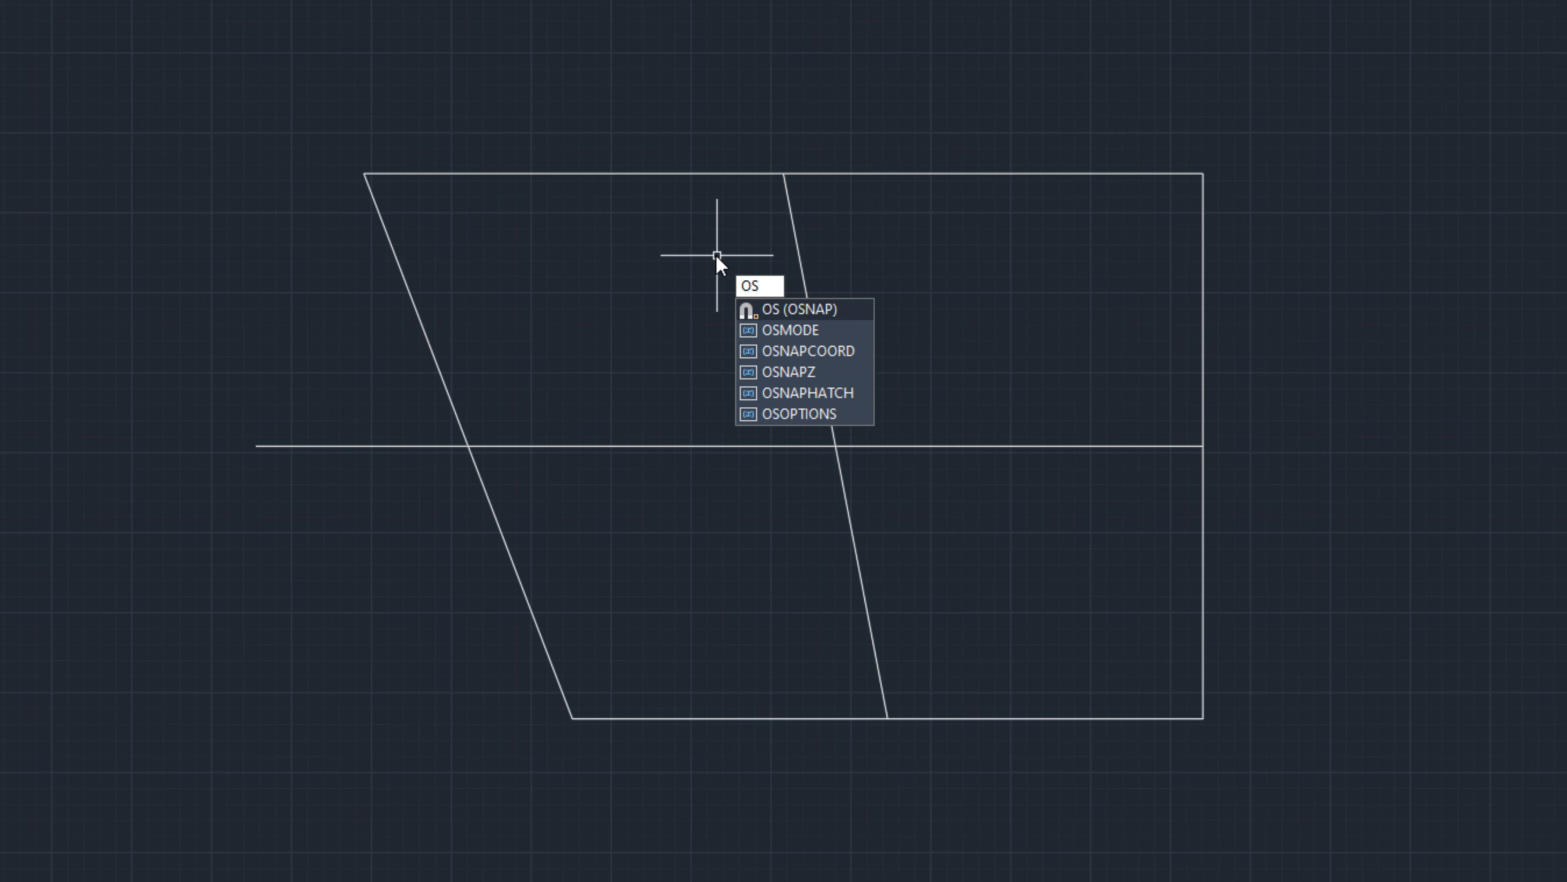
key(Return)
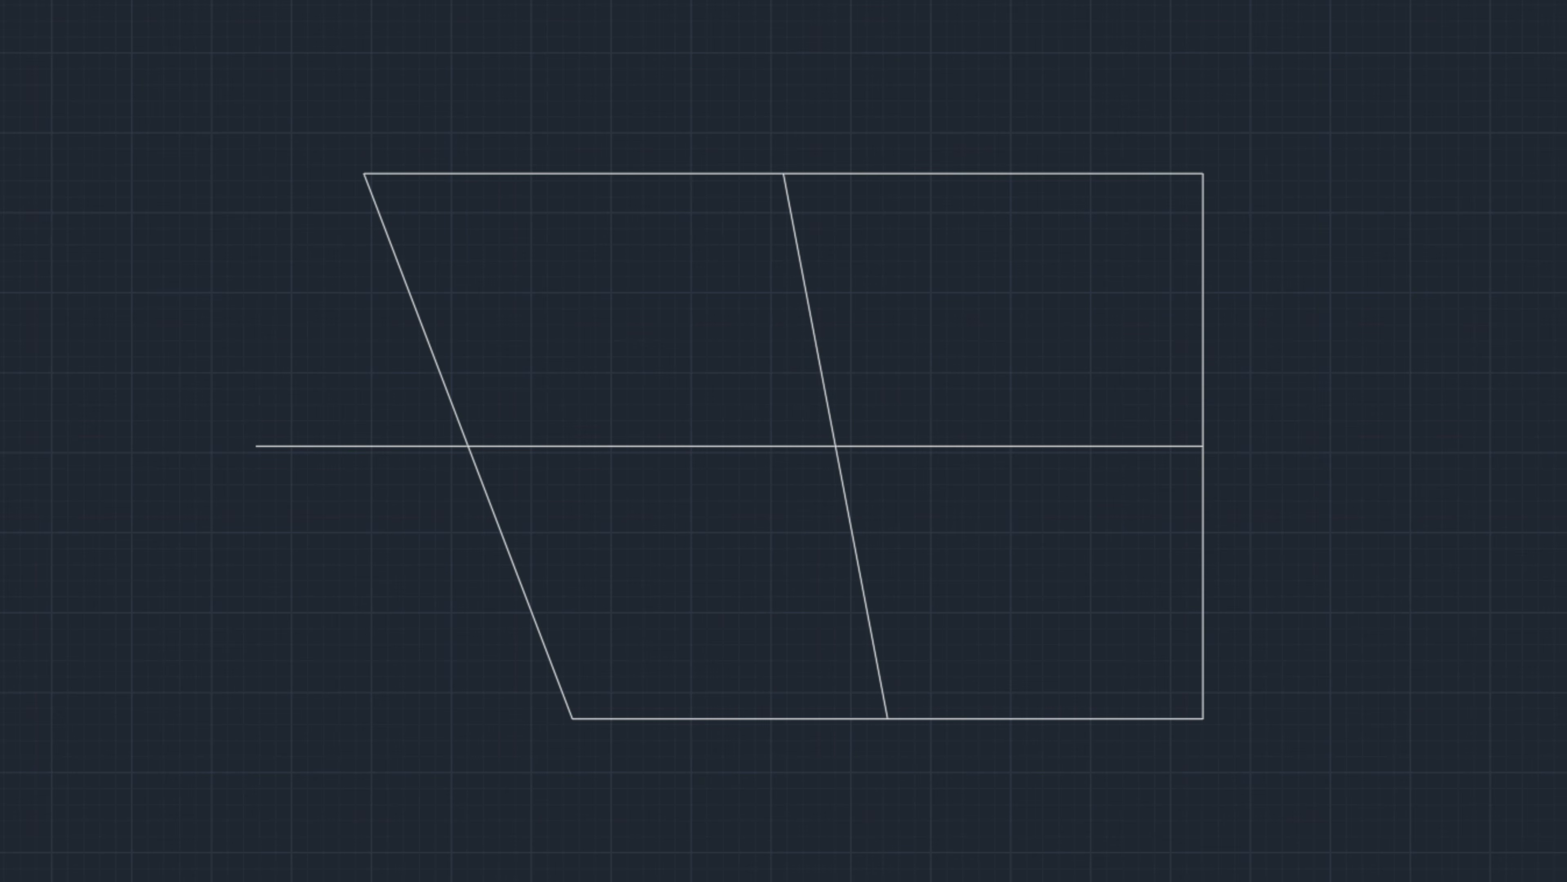
drag(546, 1, 559, 122)
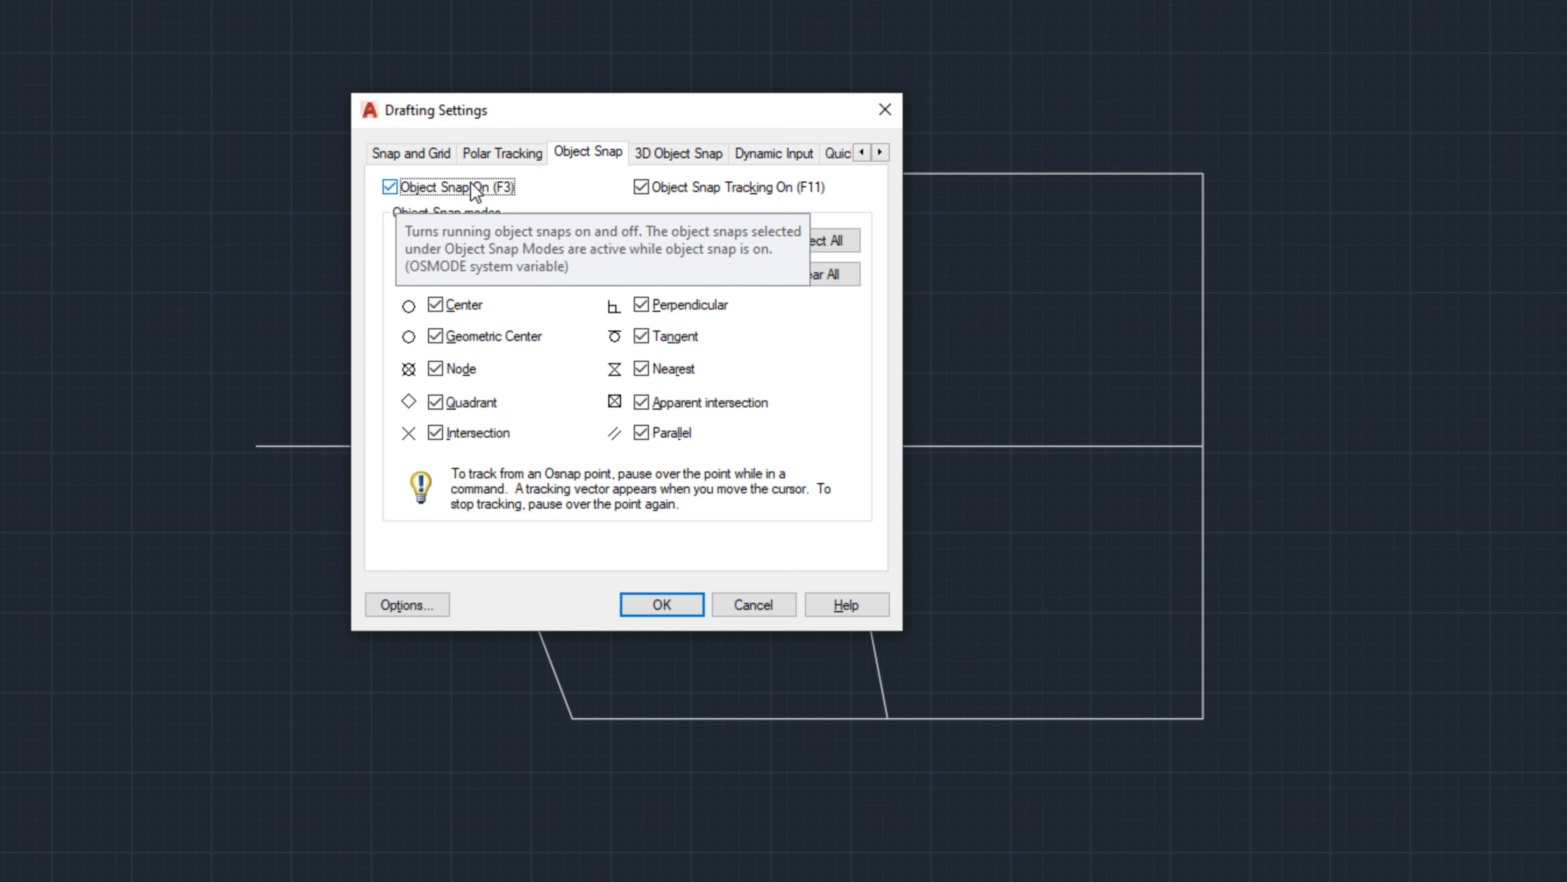
click(391, 187)
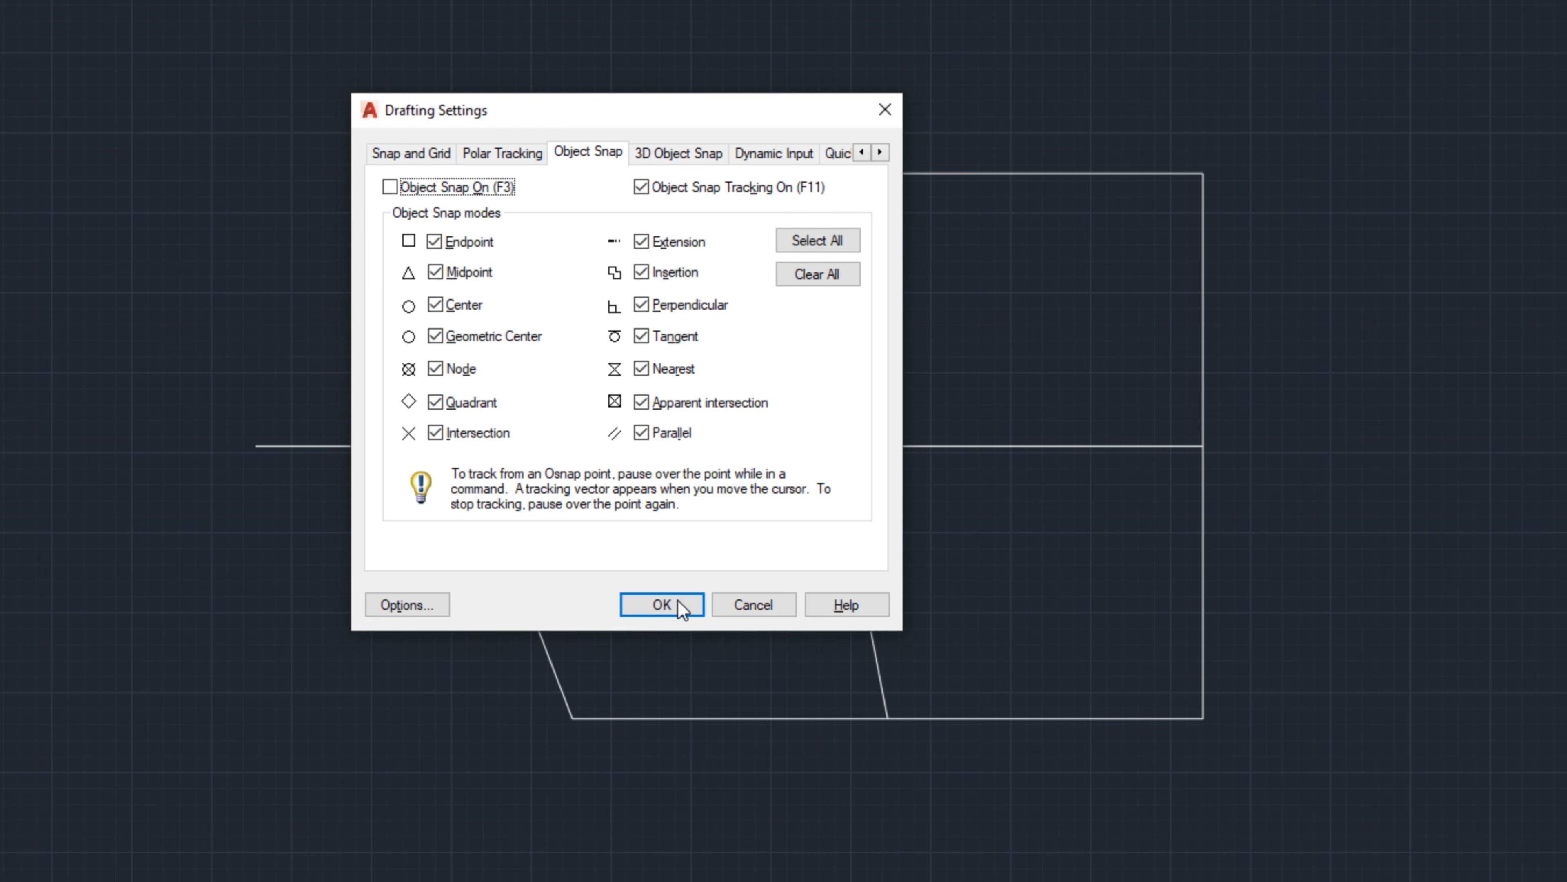
click(662, 604)
text(l)
key(Return)
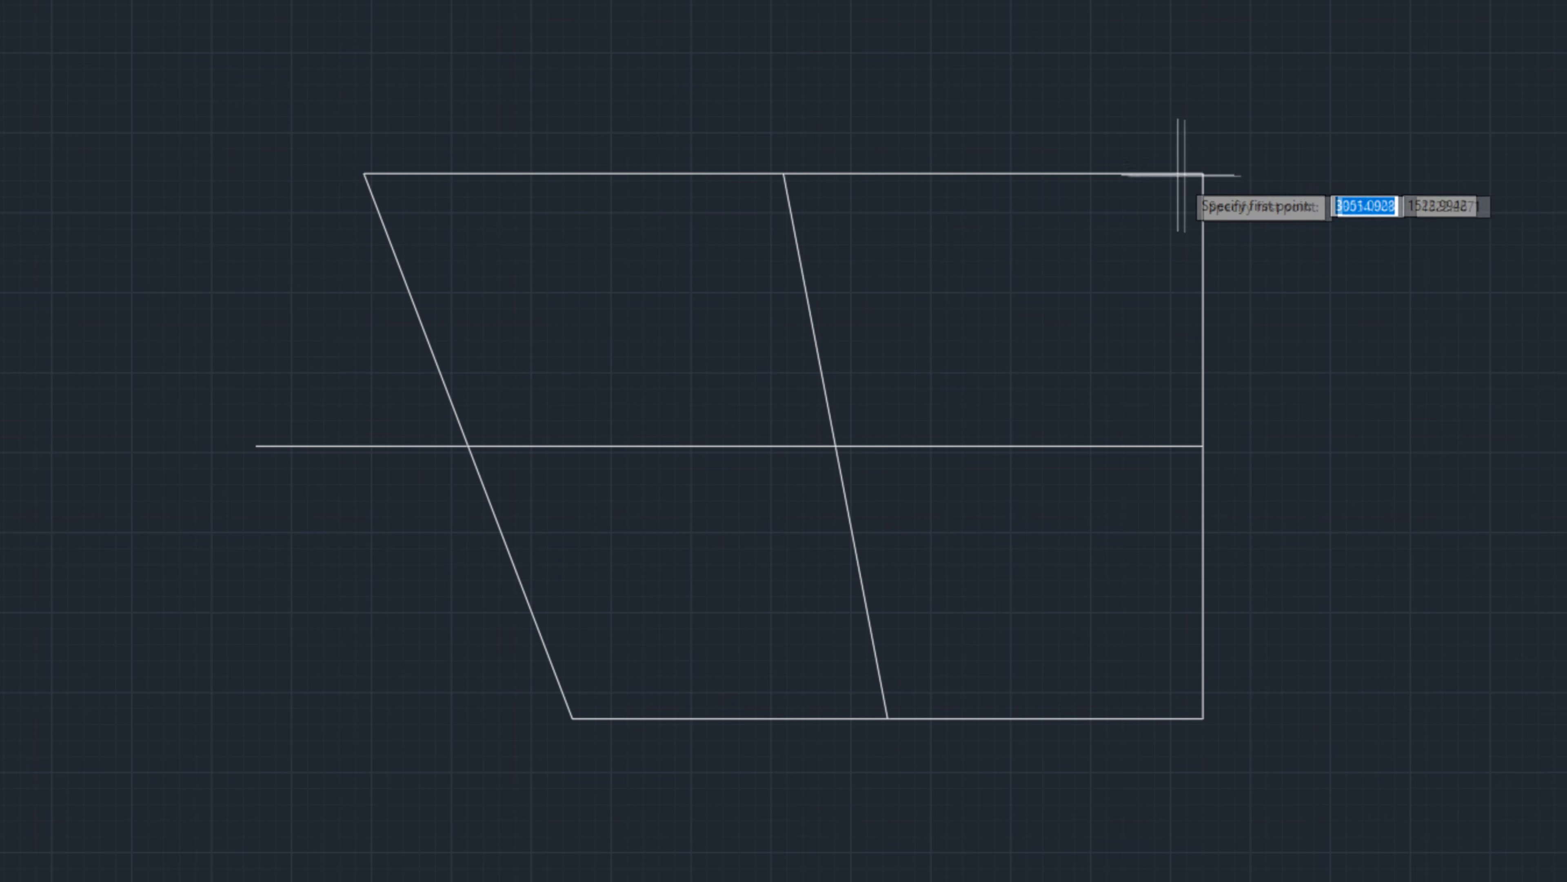
key(Escape)
Turn Object Snap on in the drafting settings with all object snap modes selected, and apply the settings
text(OS)
key(Return)
click(423, 187)
click(424, 188)
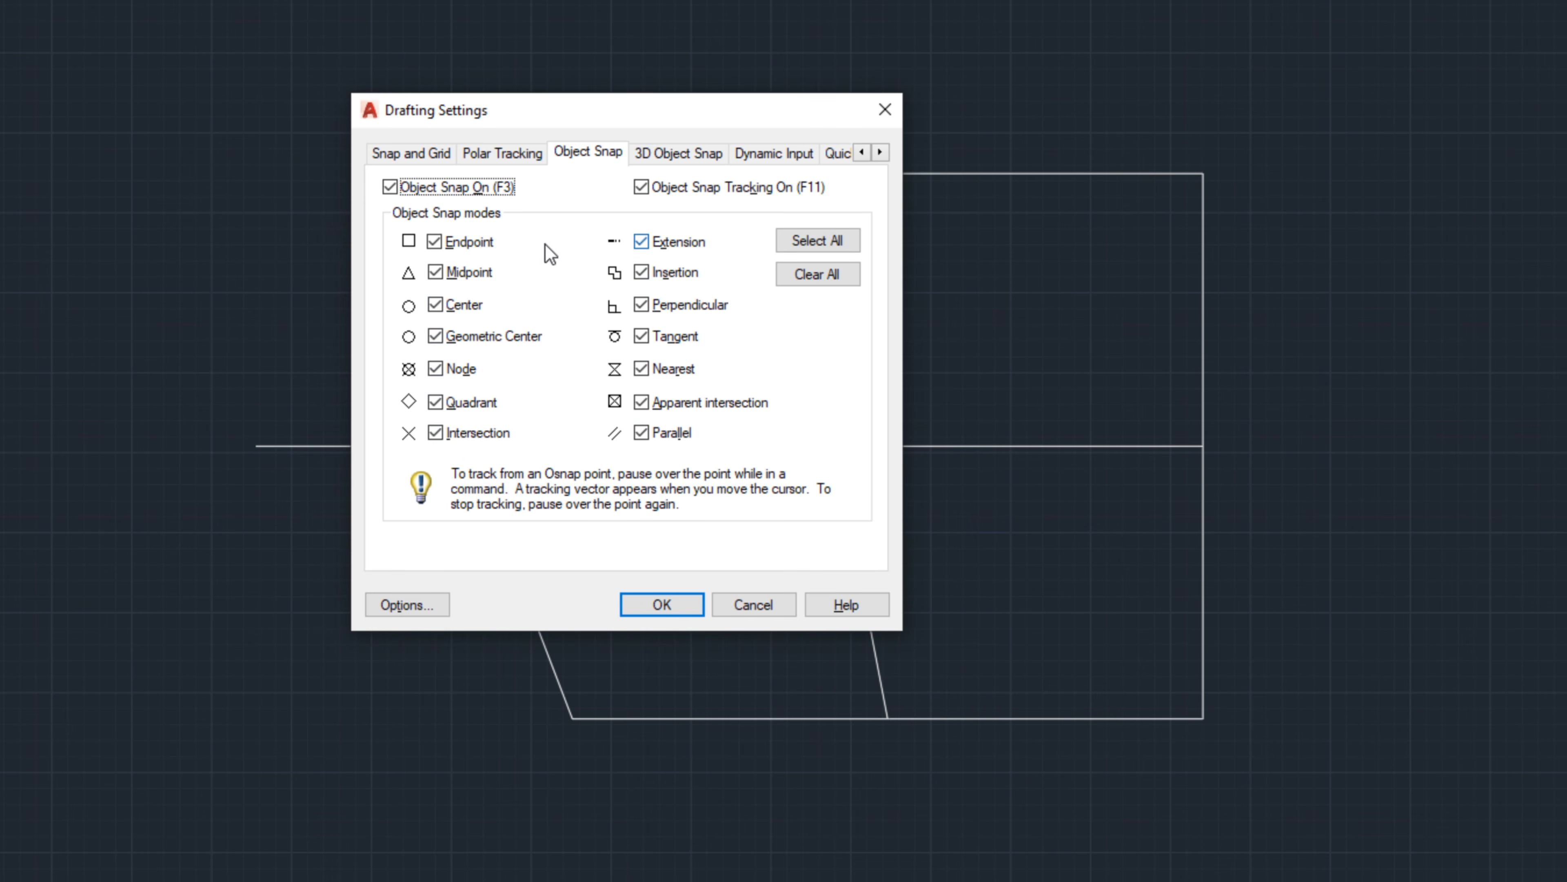
click(822, 246)
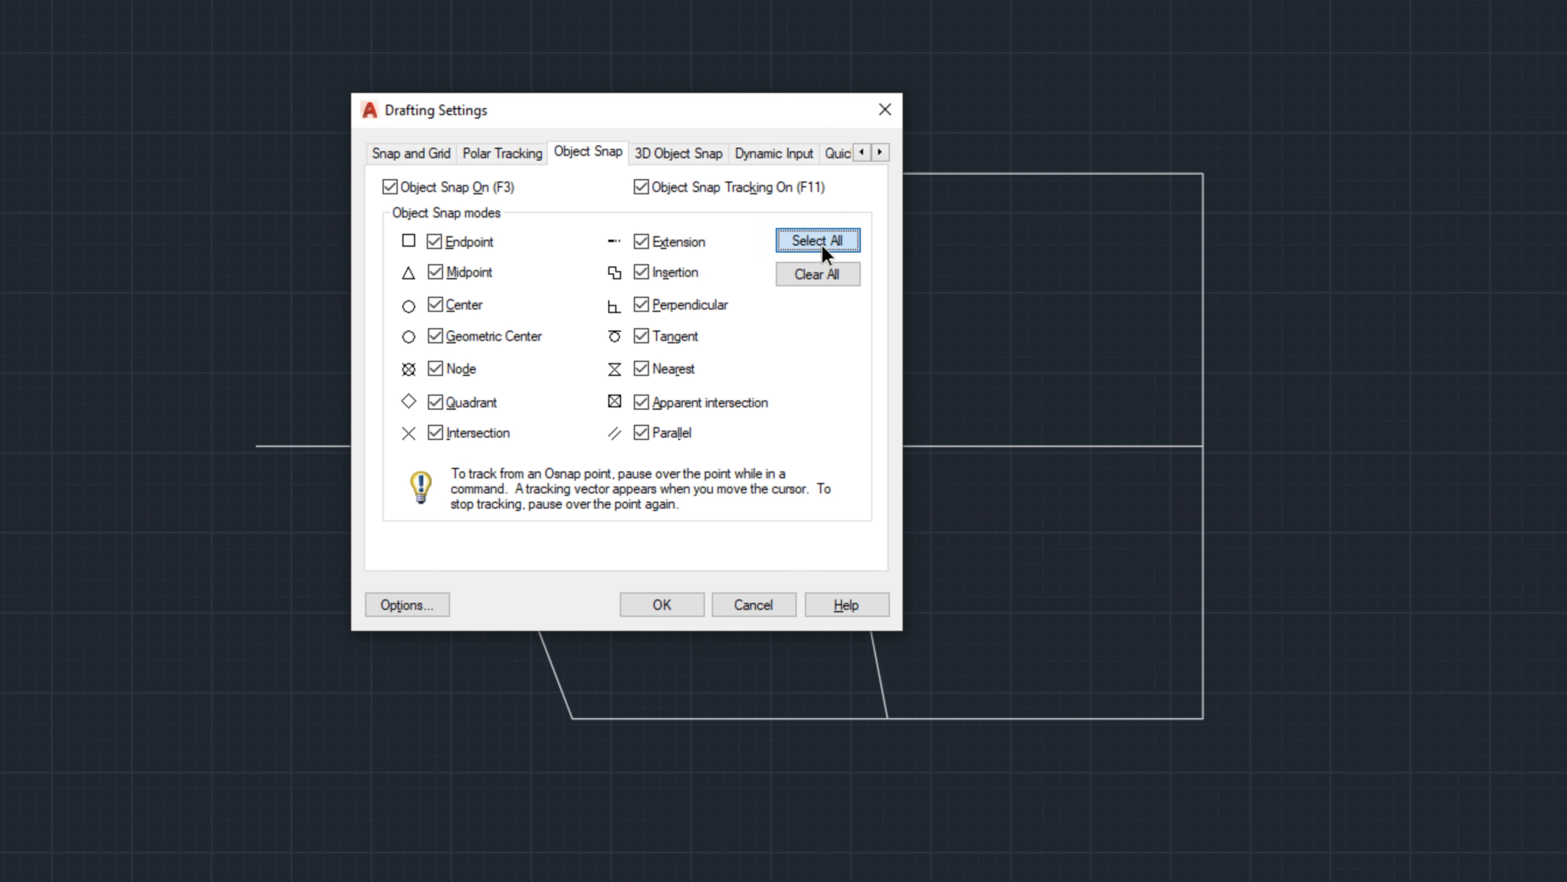
click(435, 242)
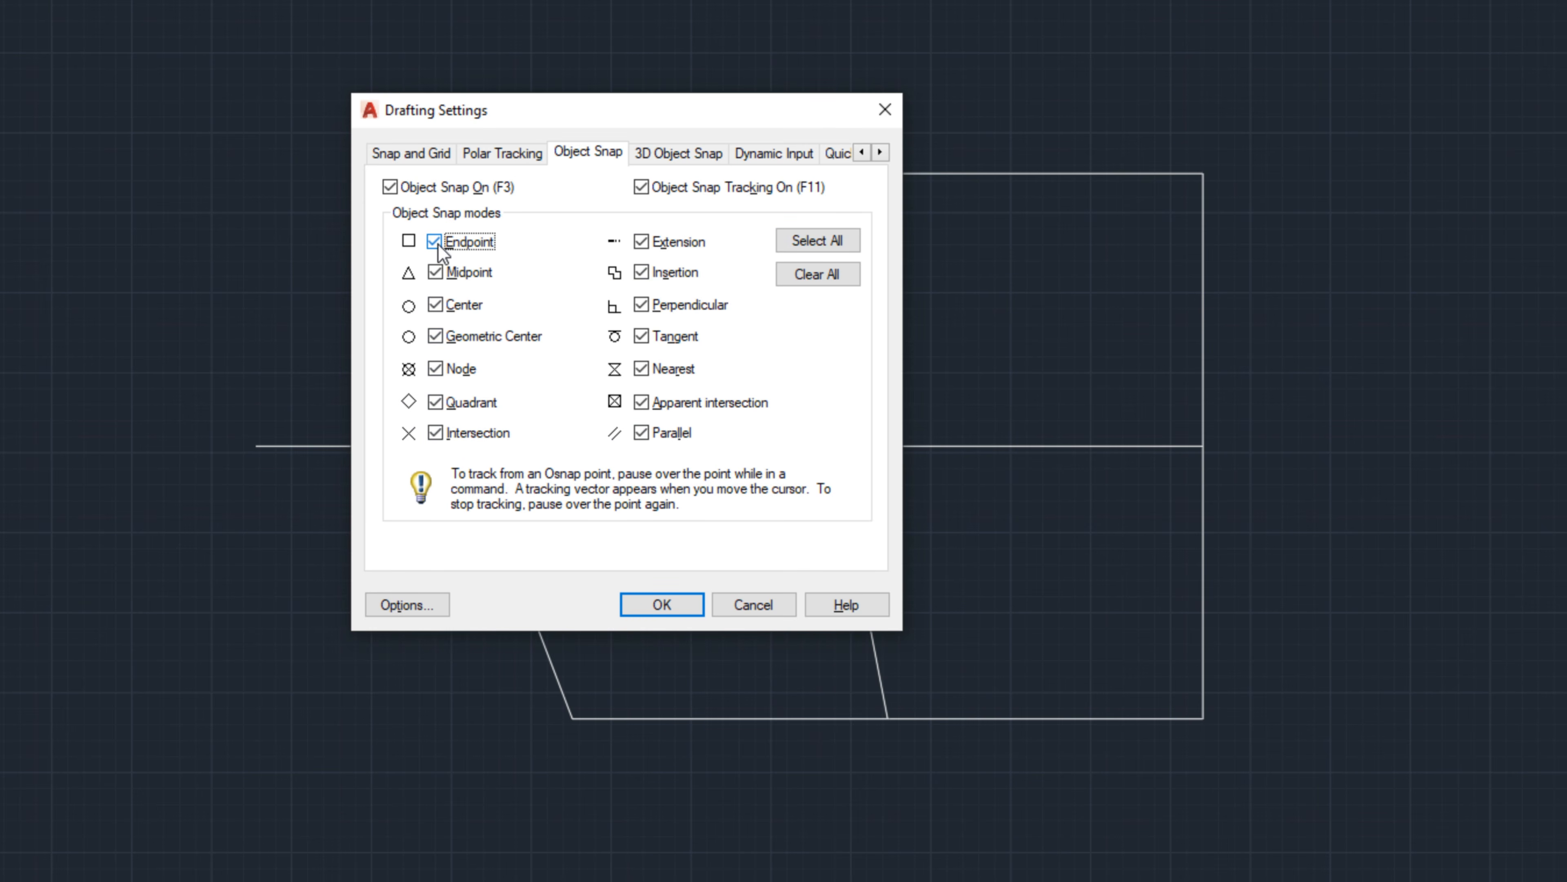
click(827, 241)
click(829, 279)
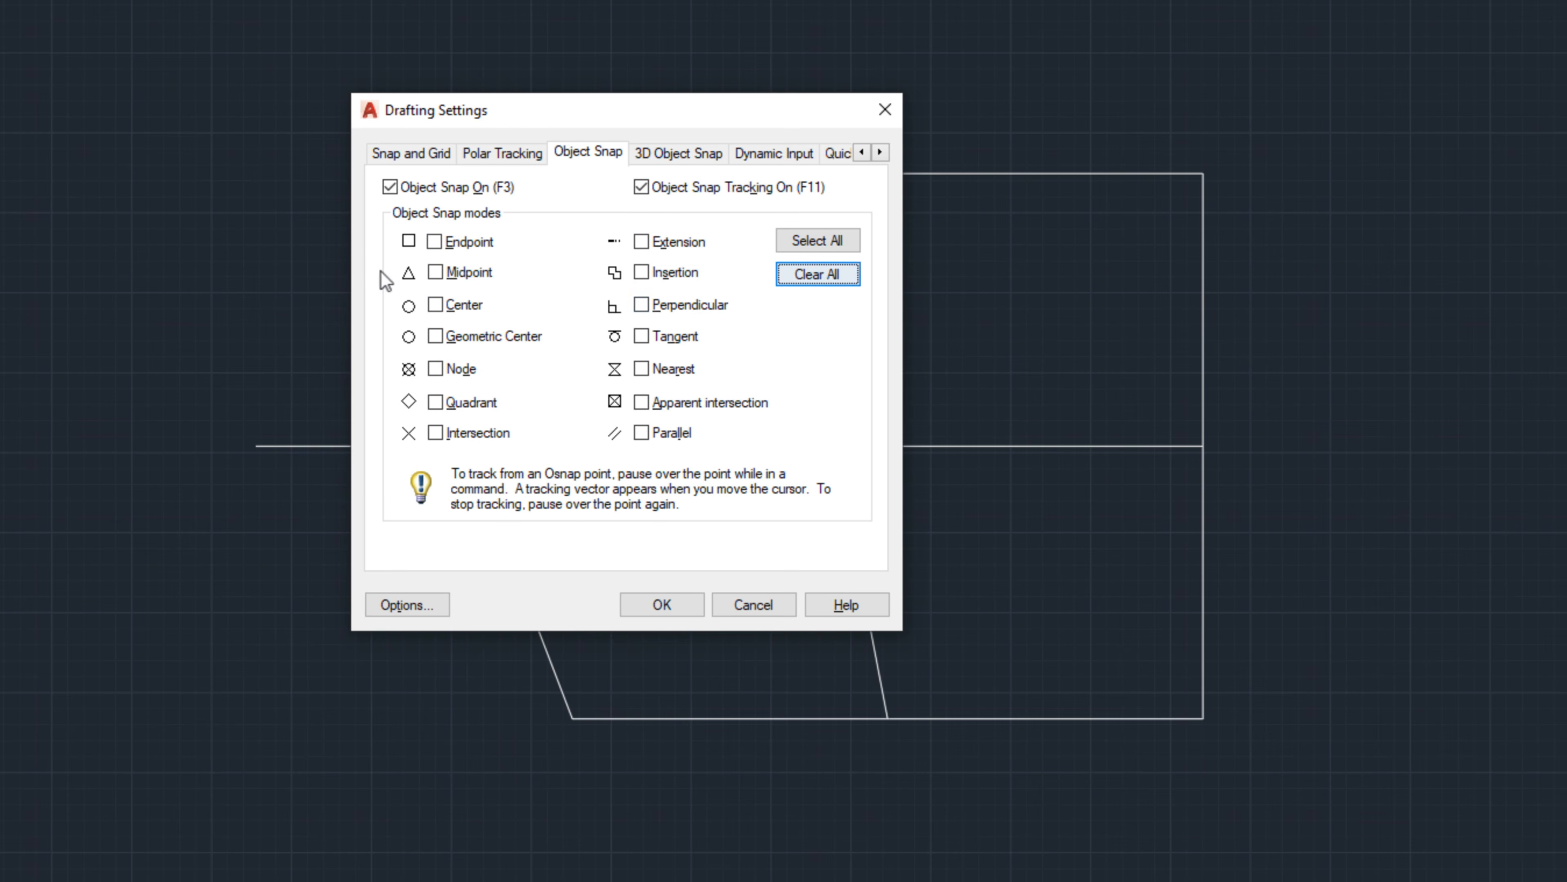
click(802, 242)
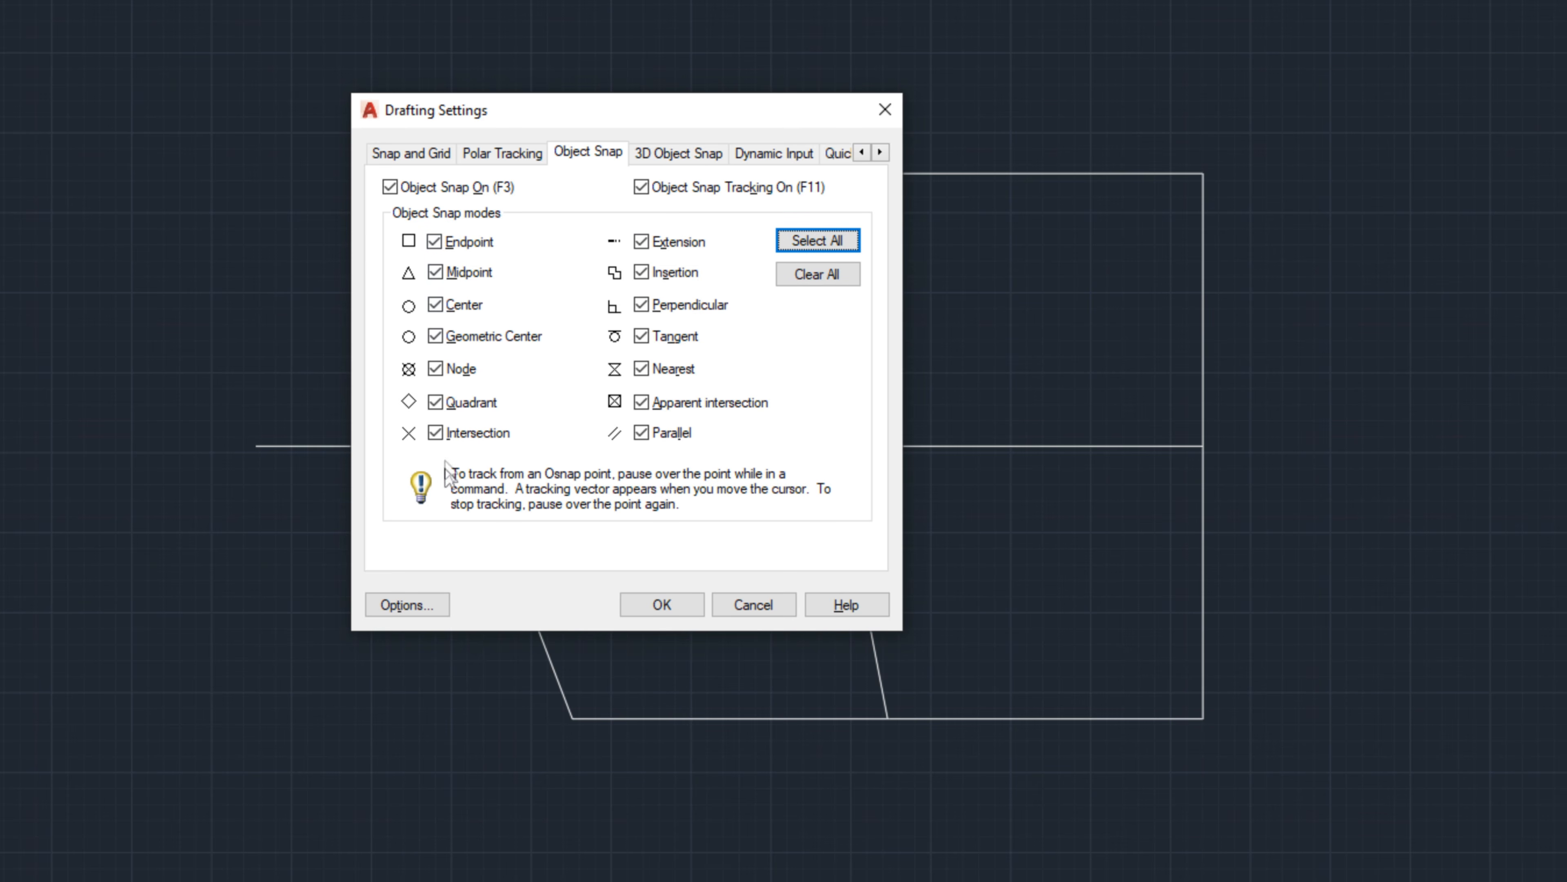
mouse_move(677, 408)
click(661, 607)
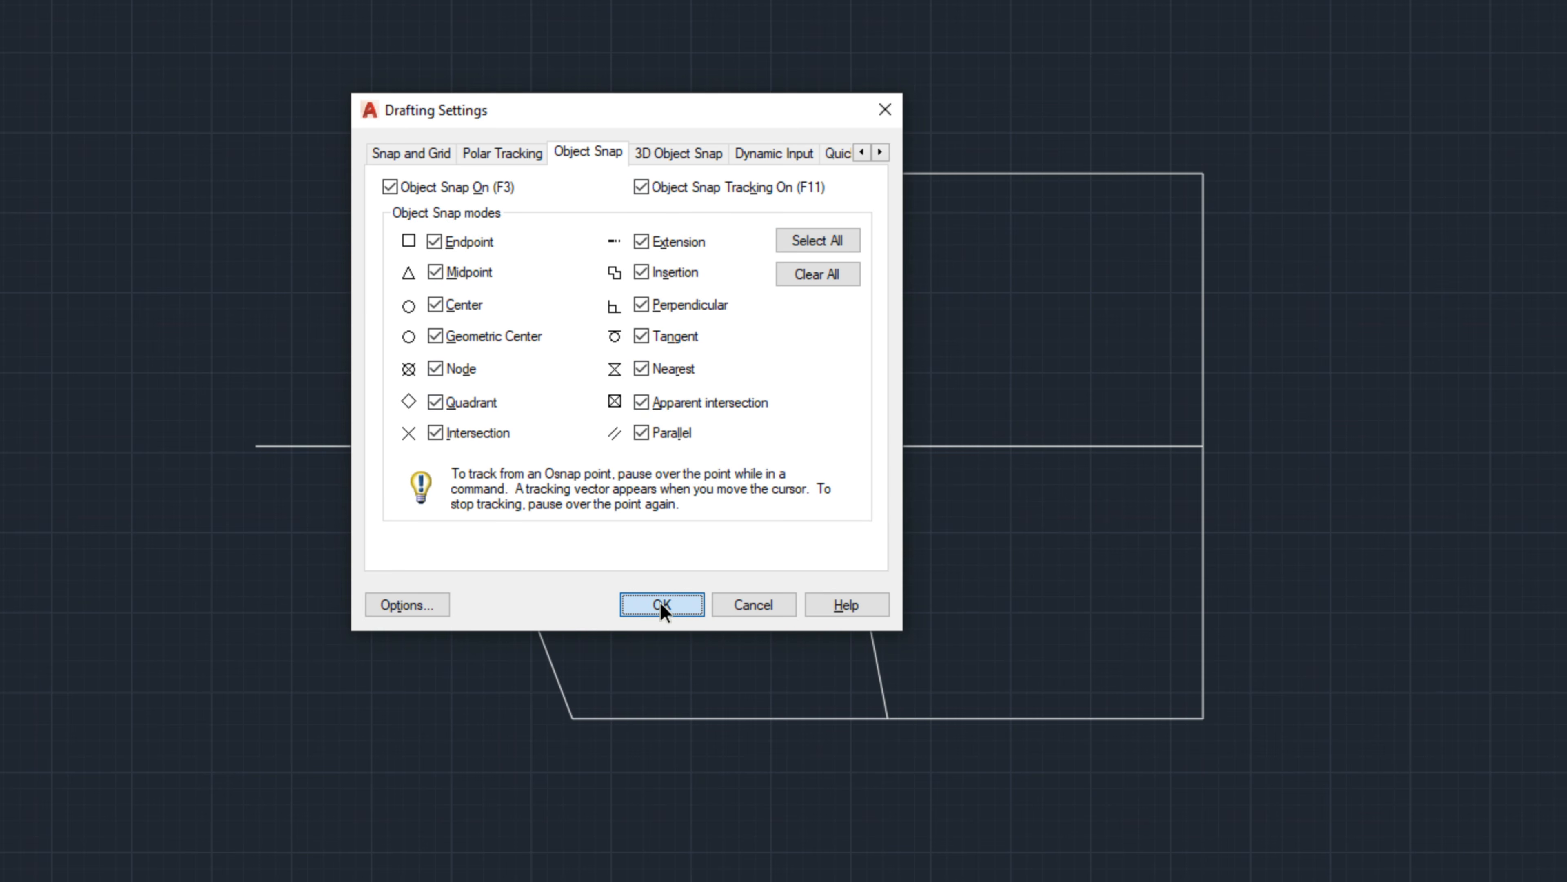
Draw a line from a nearest-snap point on the top side's left half down to the horizontal middle line, and inspect the joint
text(l)
key(Return)
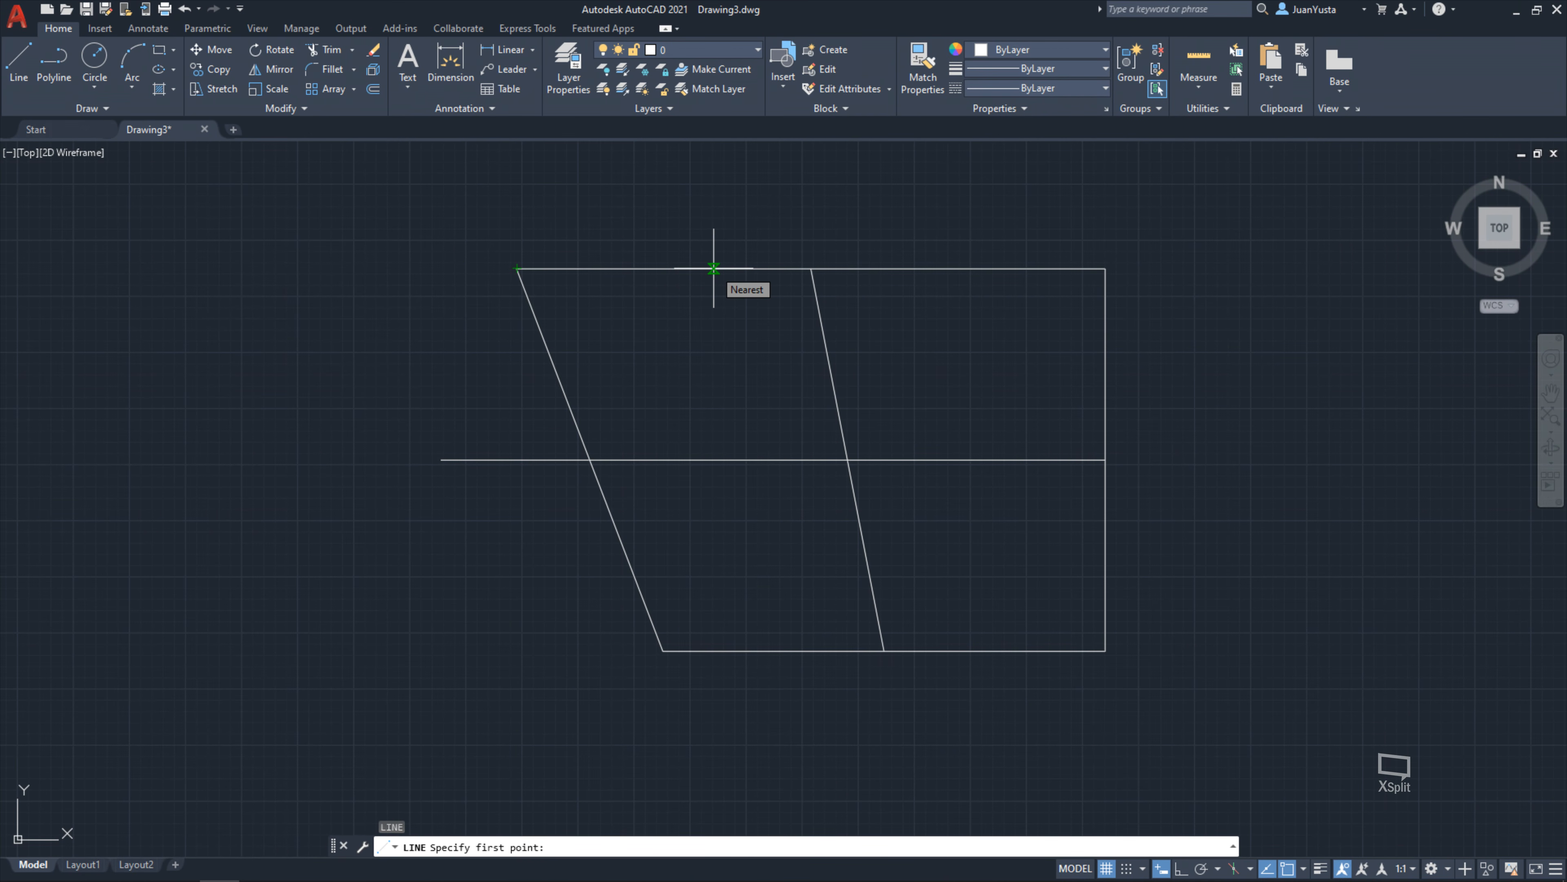
click(714, 269)
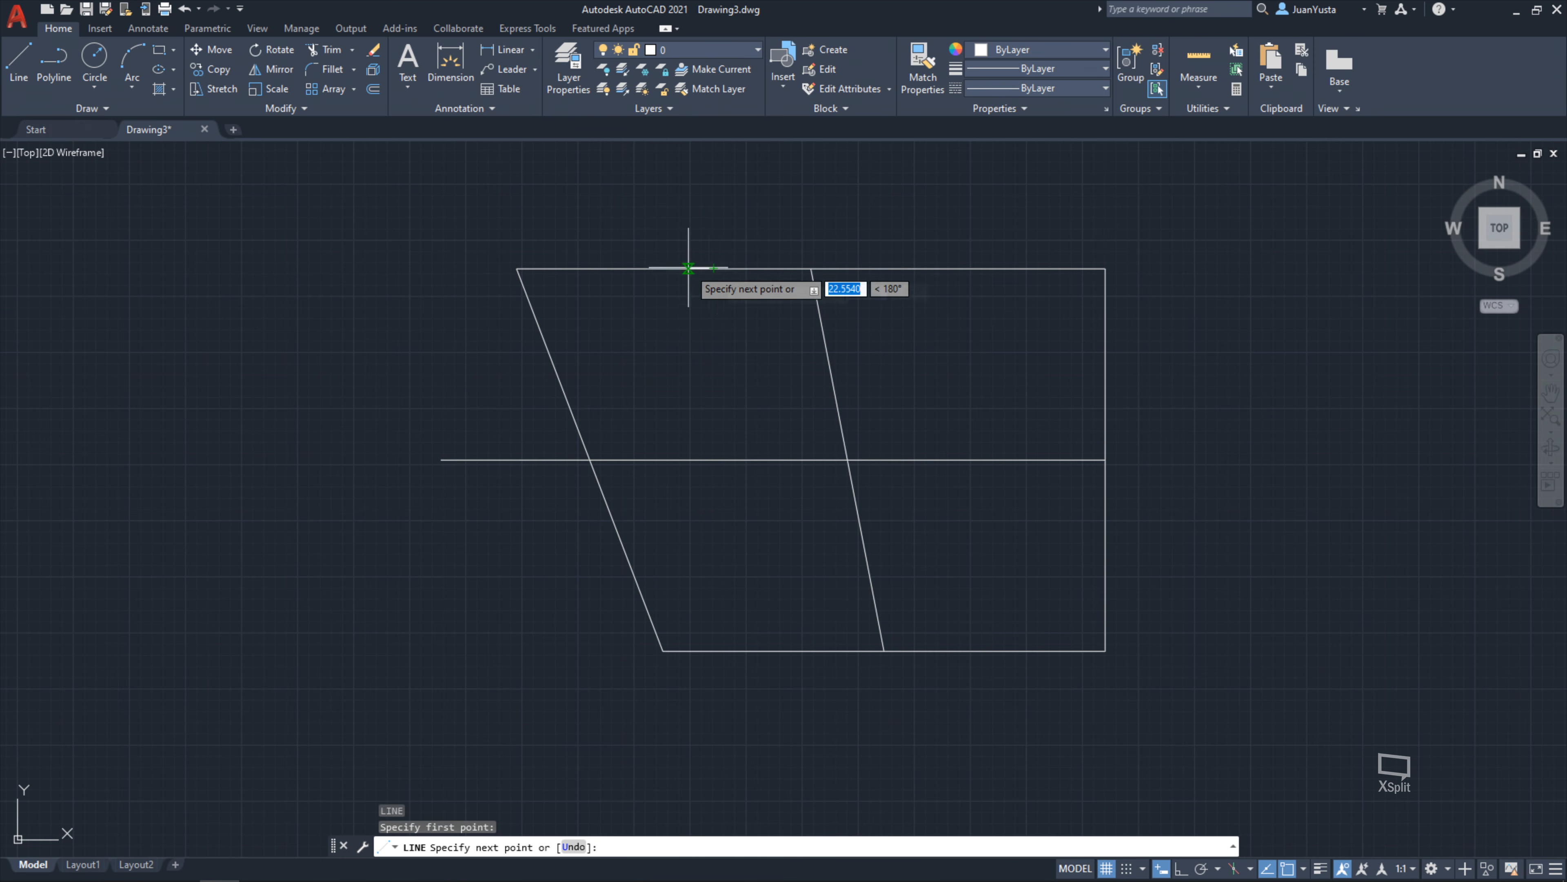
click(748, 459)
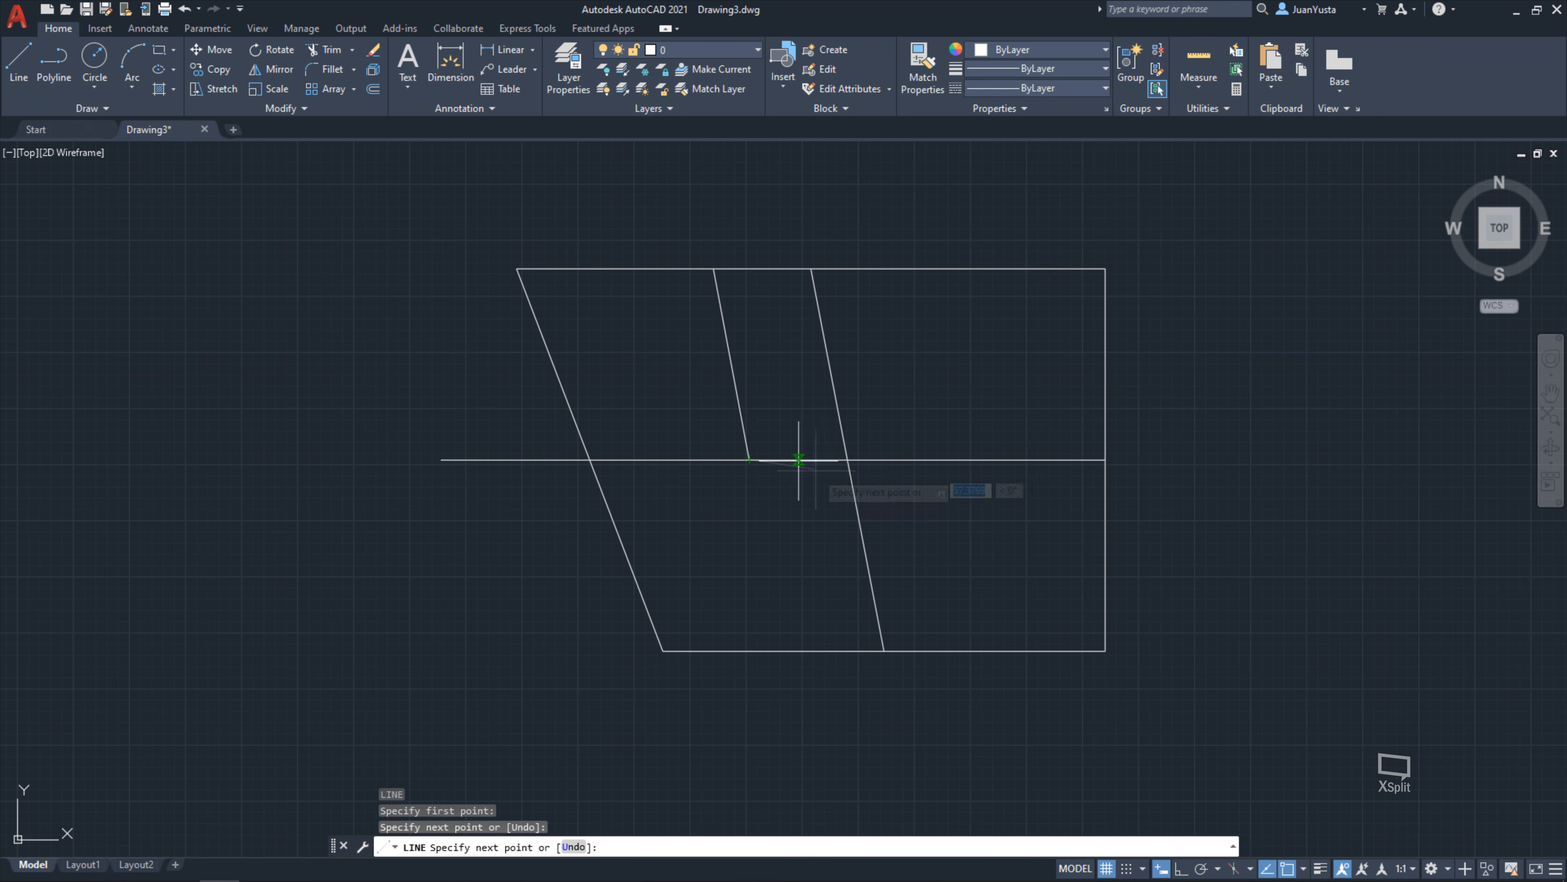
key(Escape)
scroll(735, 473, up, 5)
scroll(749, 465, down, 7)
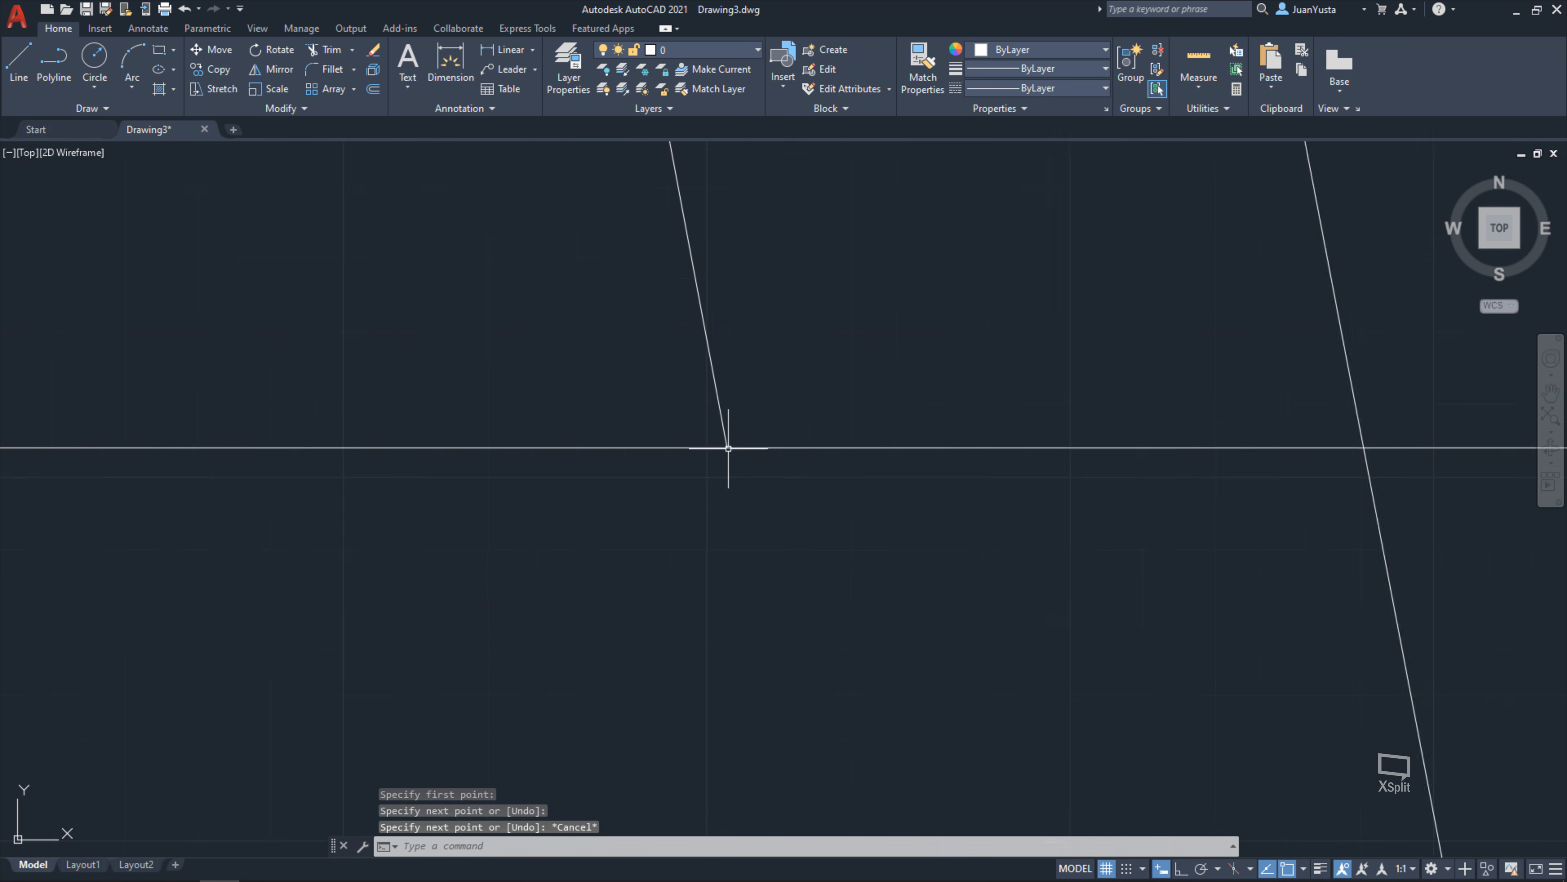
scroll(757, 452, up, 2)
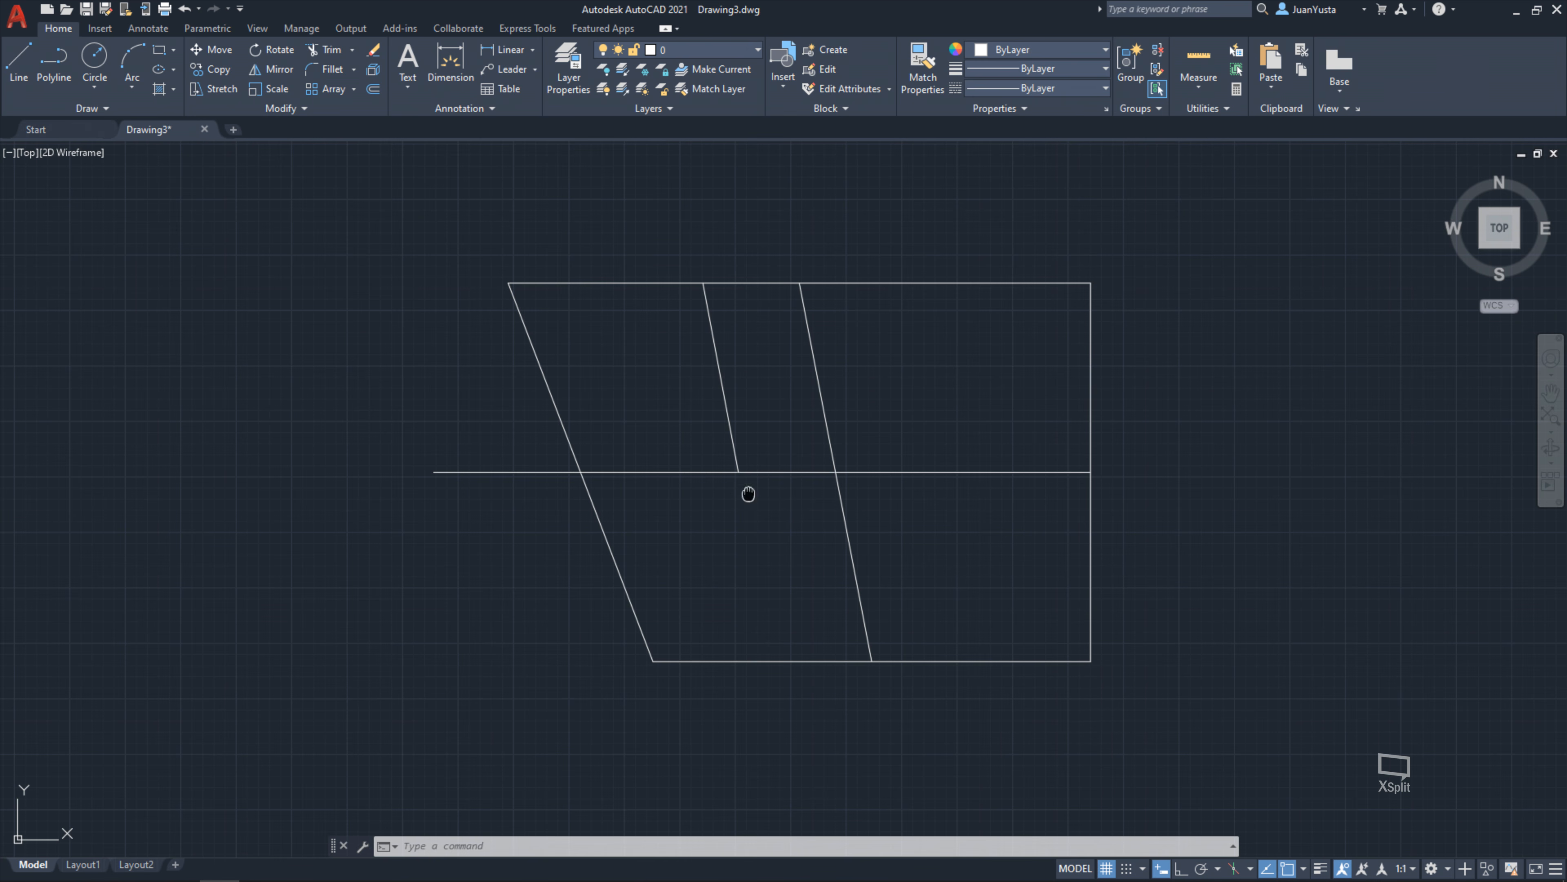
scroll(745, 491, down, 2)
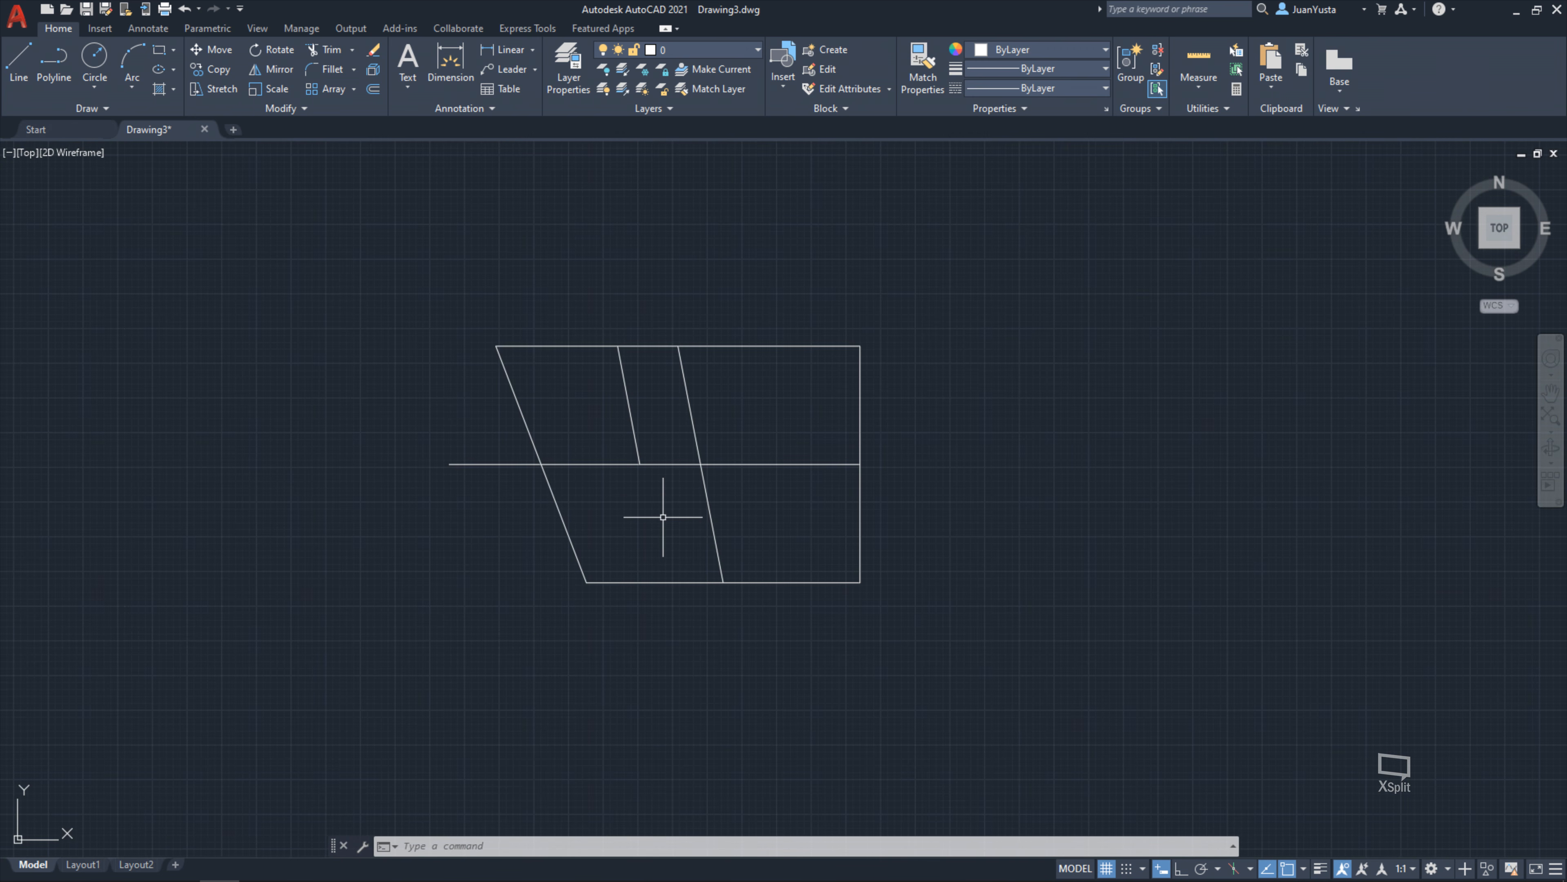
click(998, 631)
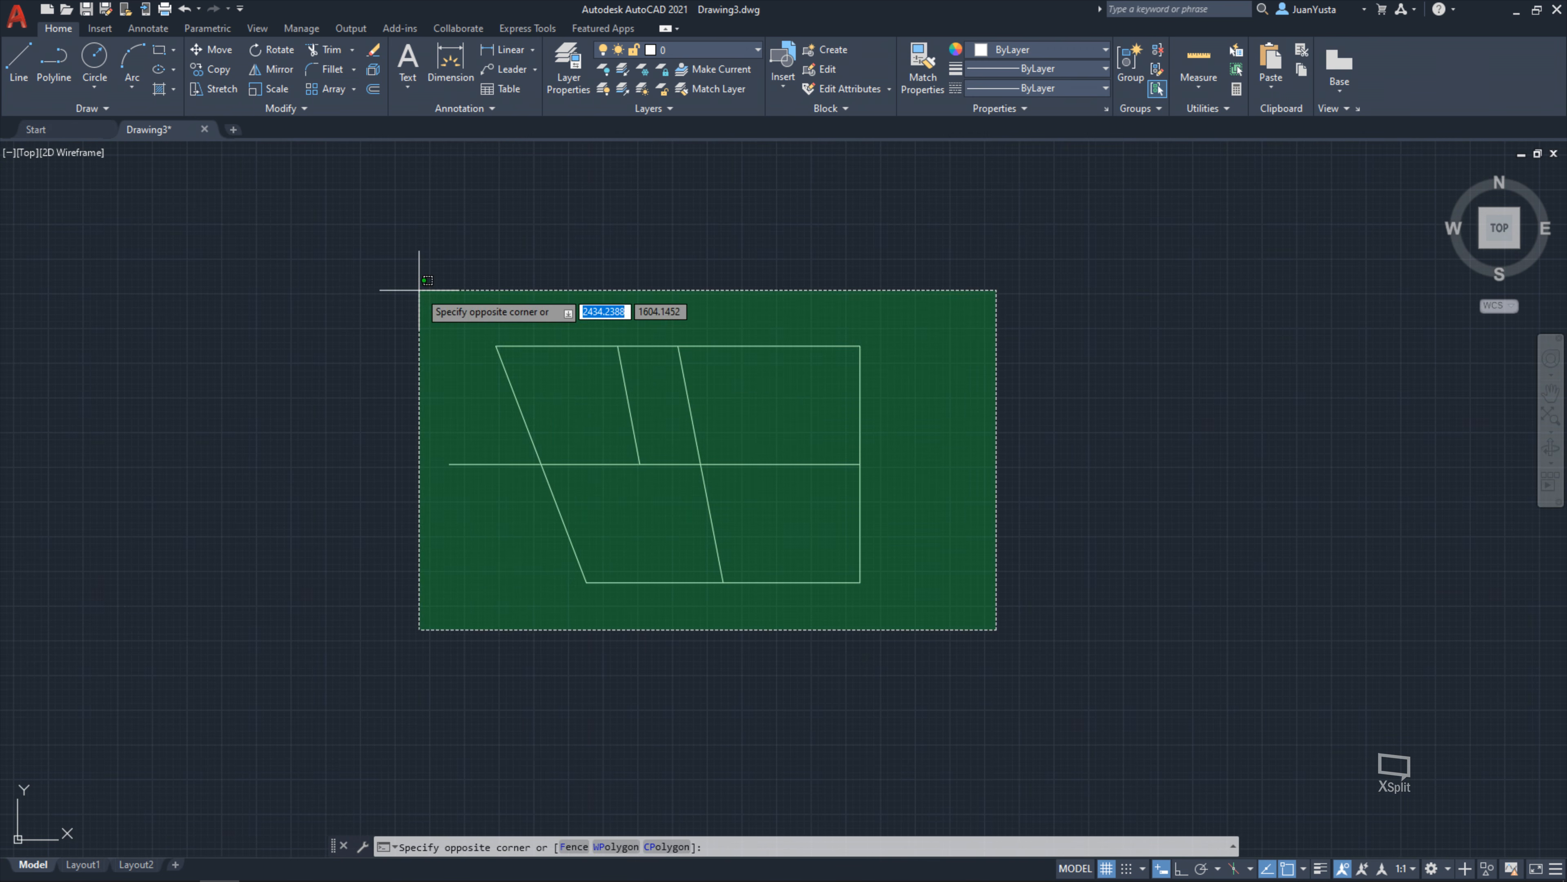
click(419, 289)
key(Escape)
key(Escape)
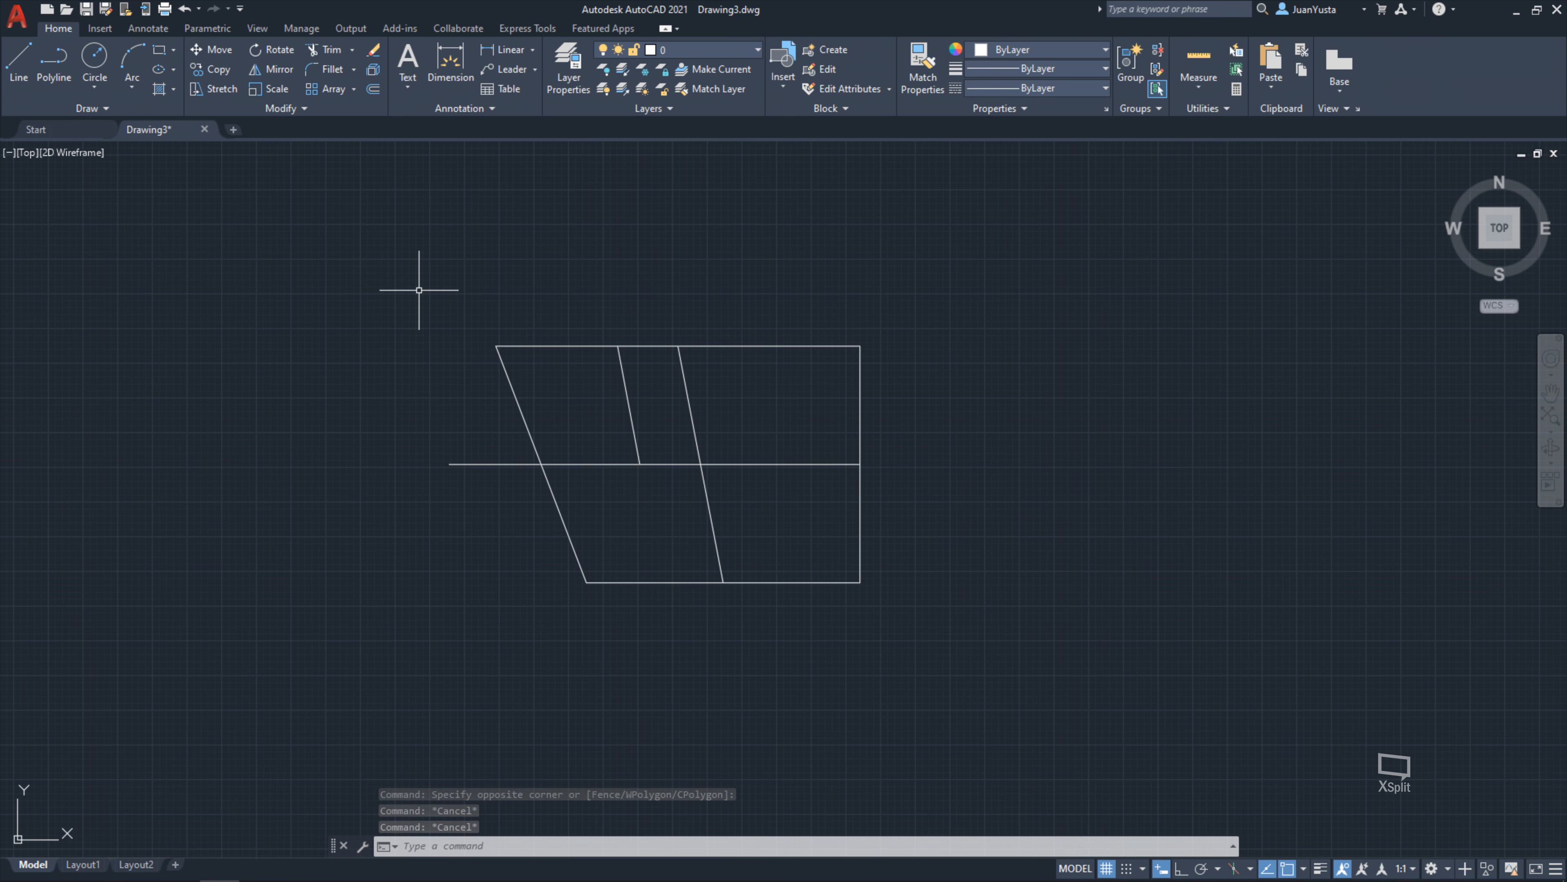
Draw a freehand circle about 372.6 in radius, centred on the left endpoint of the horizontal middle line
text(c)
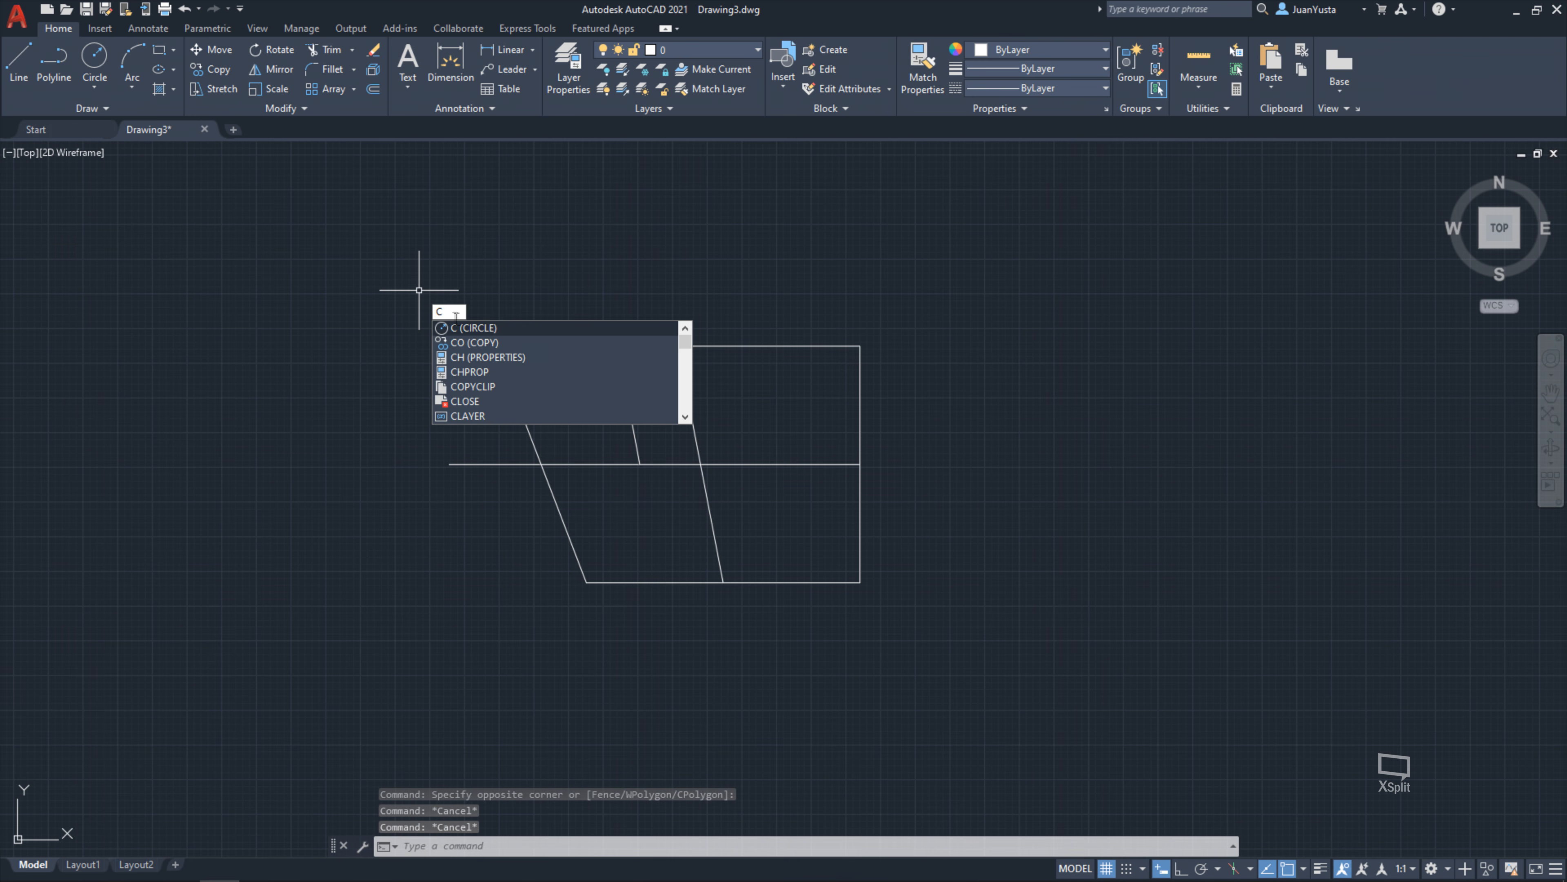
key(Return)
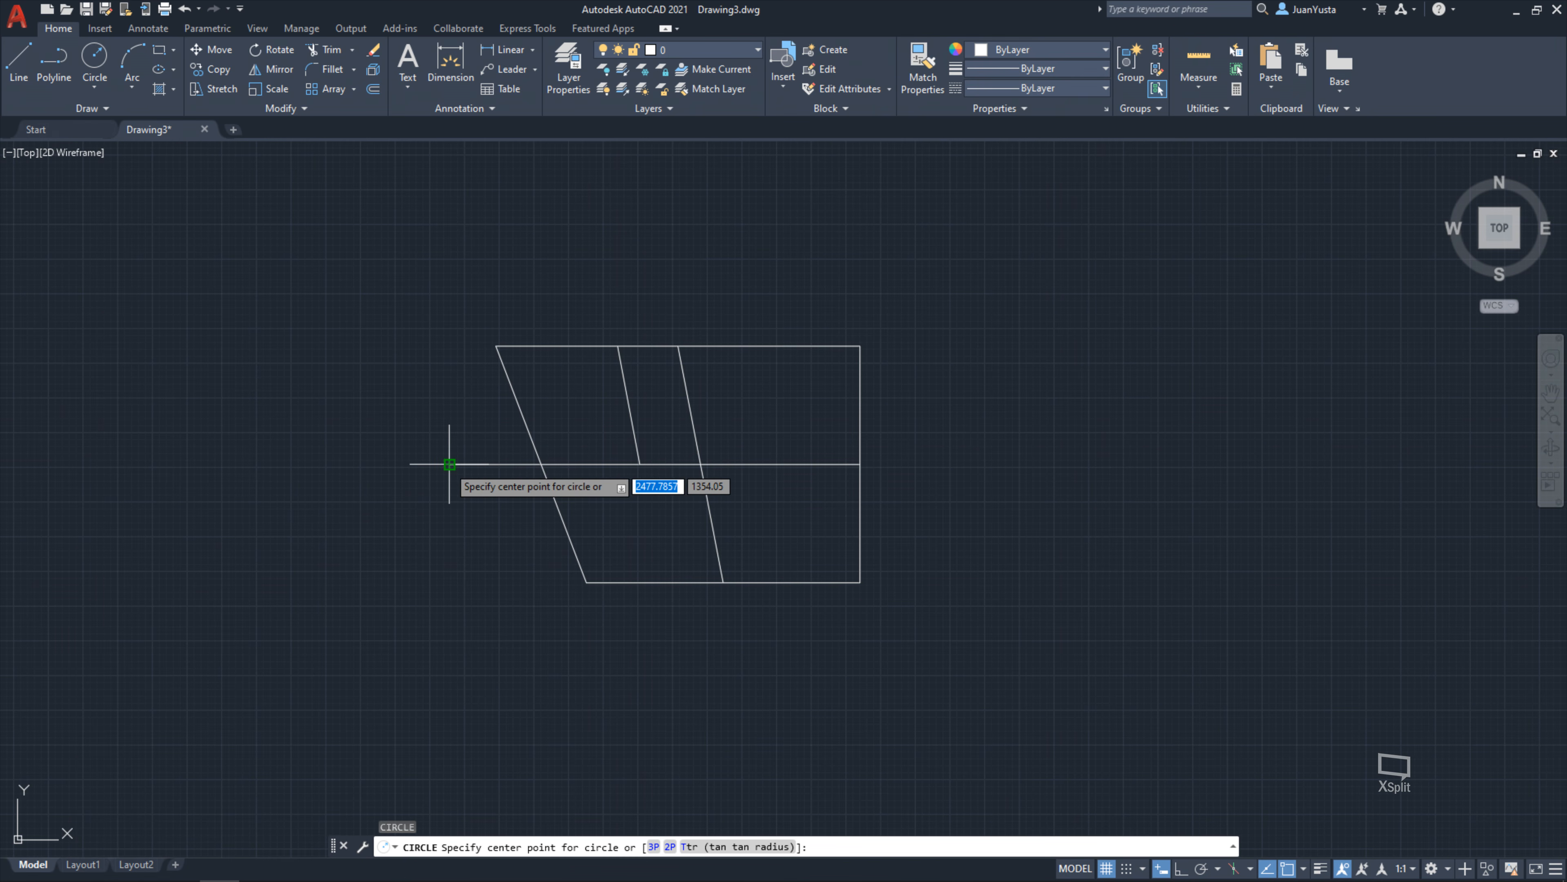
scroll(450, 464, up, 4)
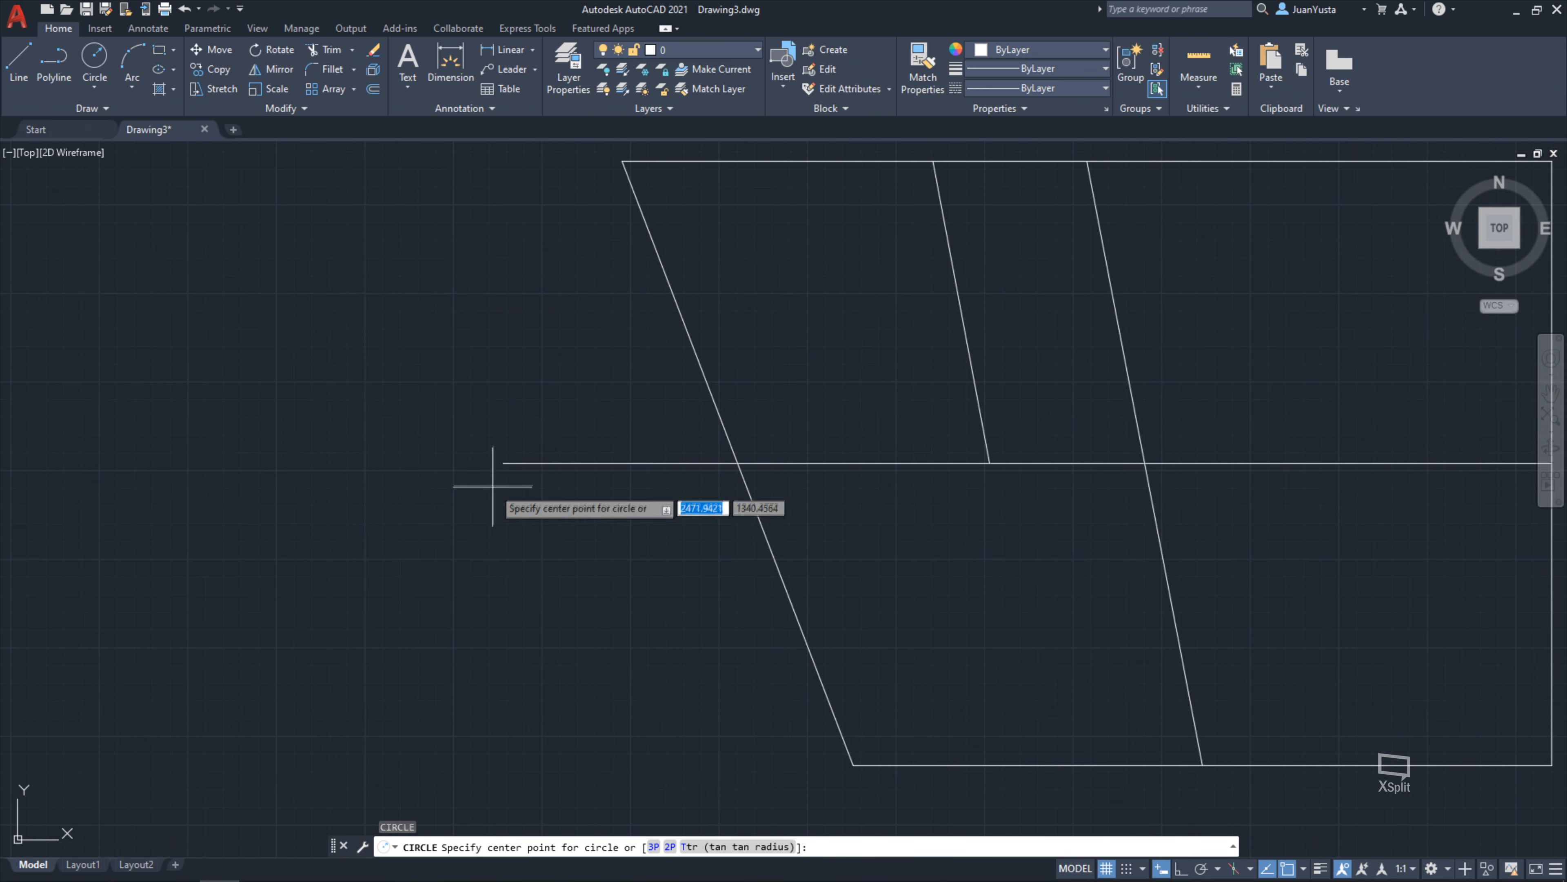
click(504, 463)
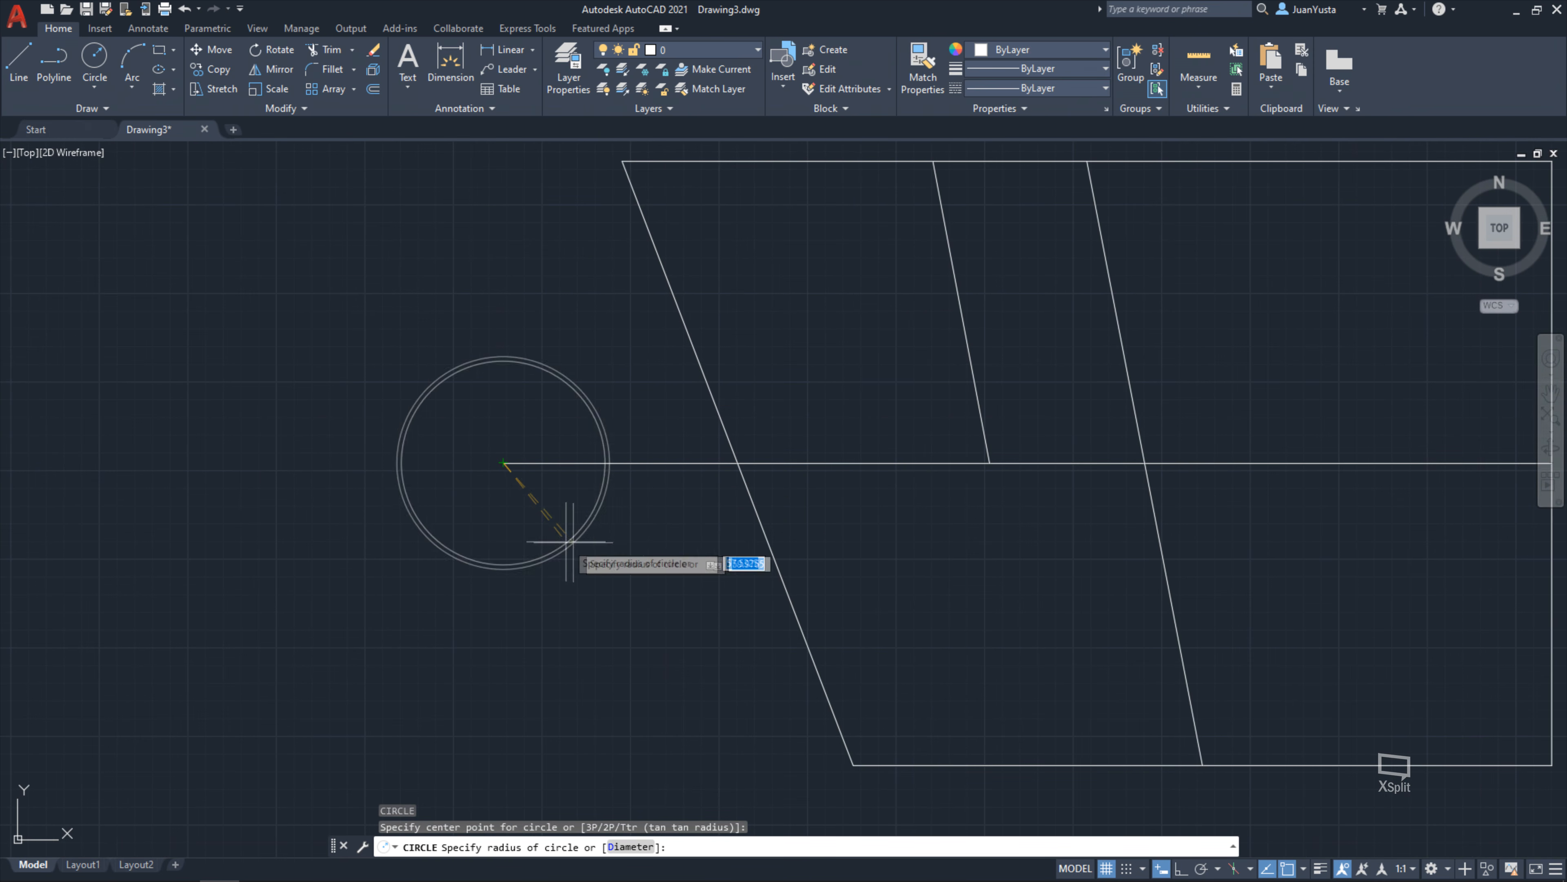
scroll(494, 503, down, 4)
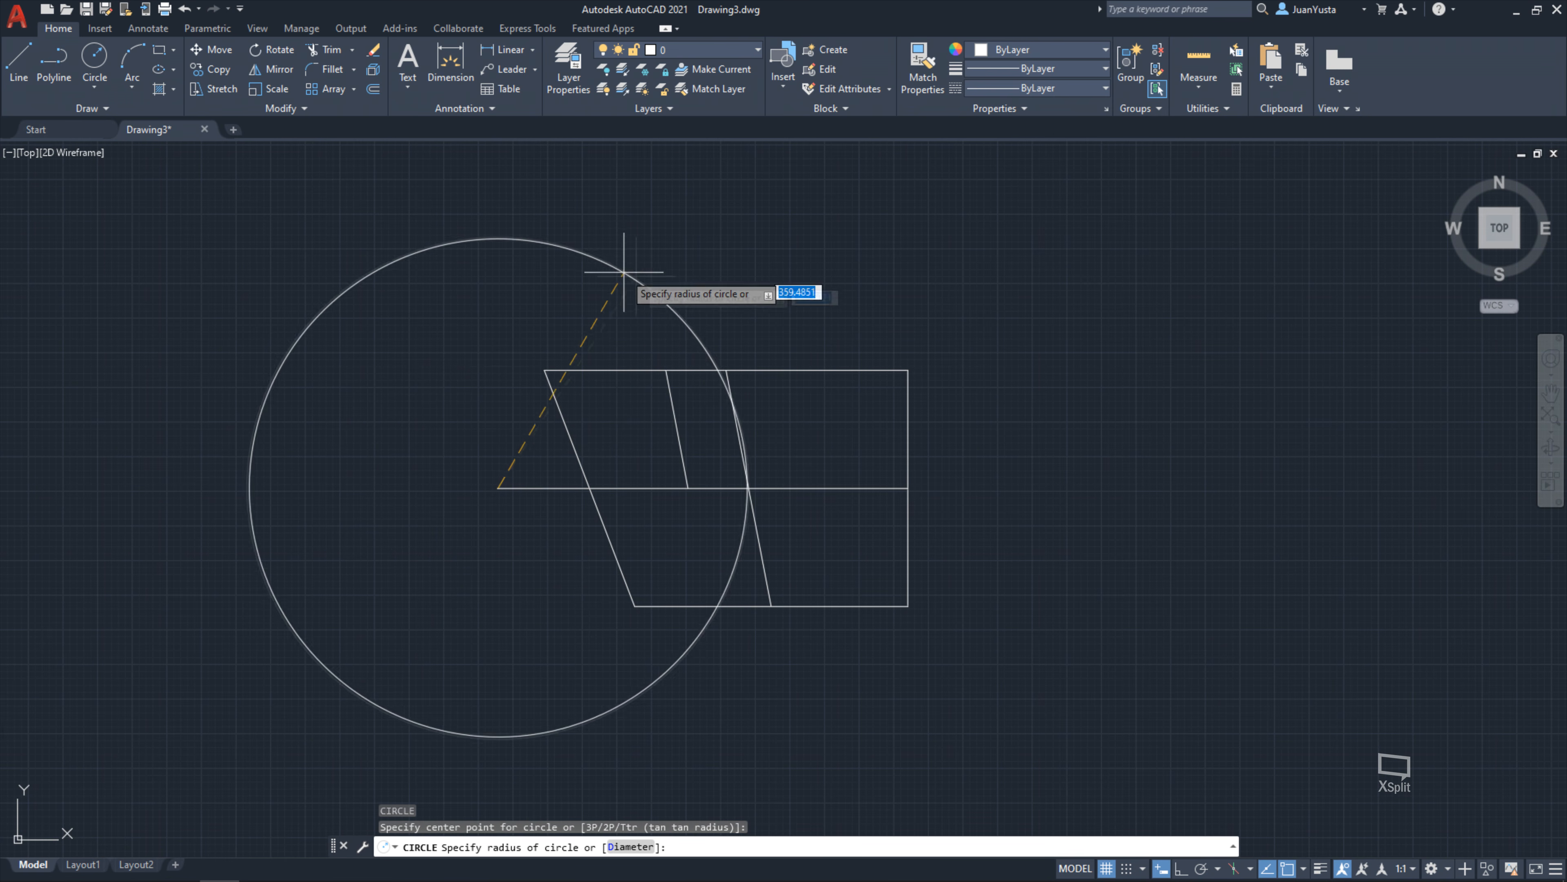
click(660, 286)
Select the large freehand circle with a crossing window and delete it
click(703, 266)
click(554, 297)
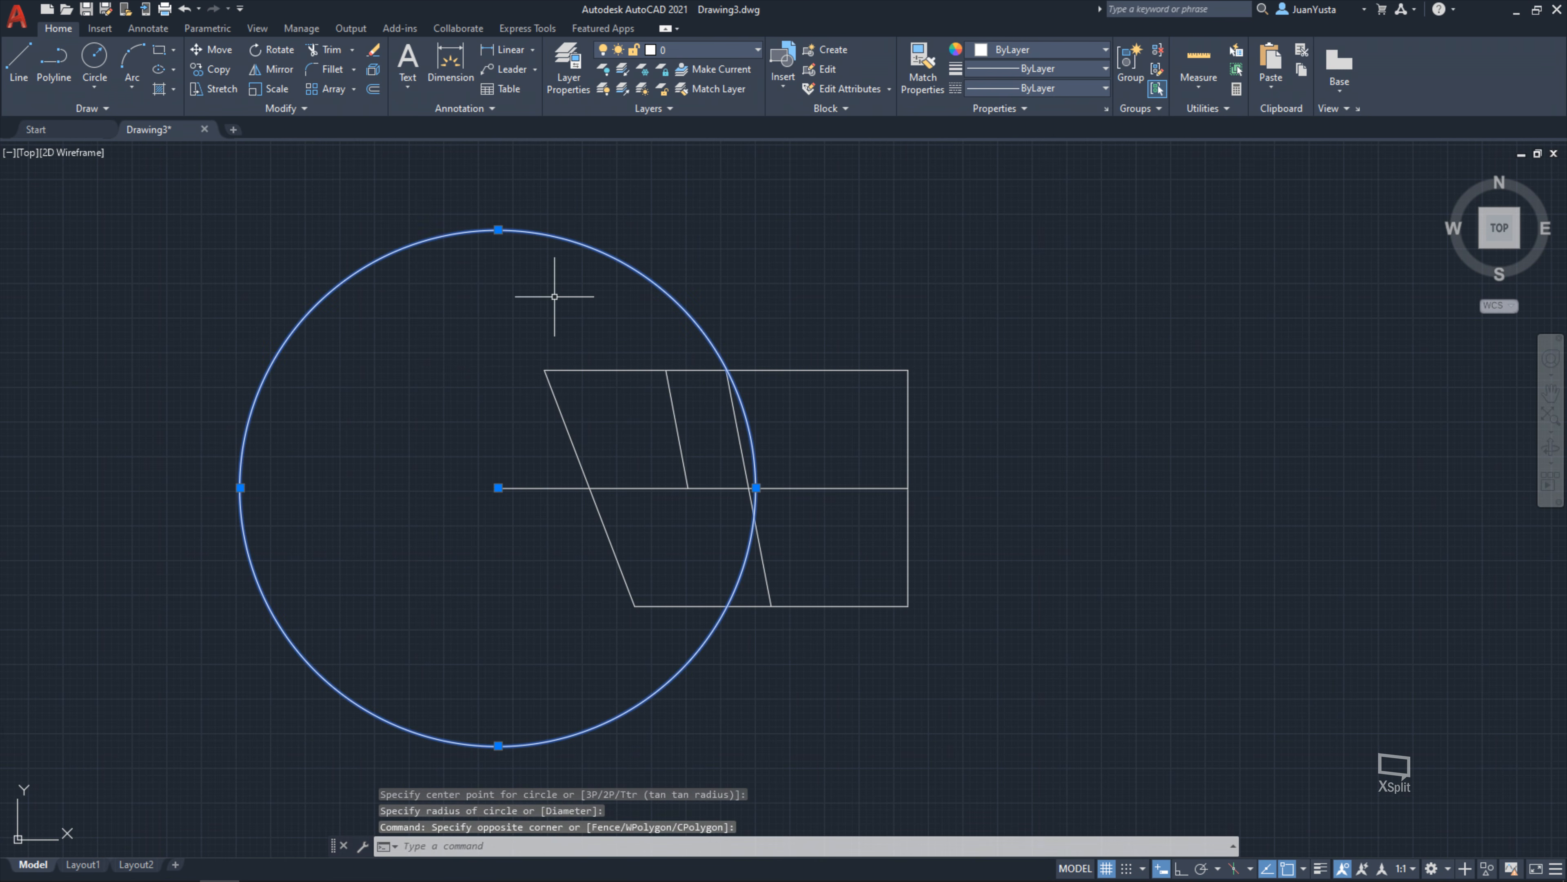
key(Delete)
Draw a circle with a radius of 50 centred on the left endpoint of the horizontal middle line
key(Return)
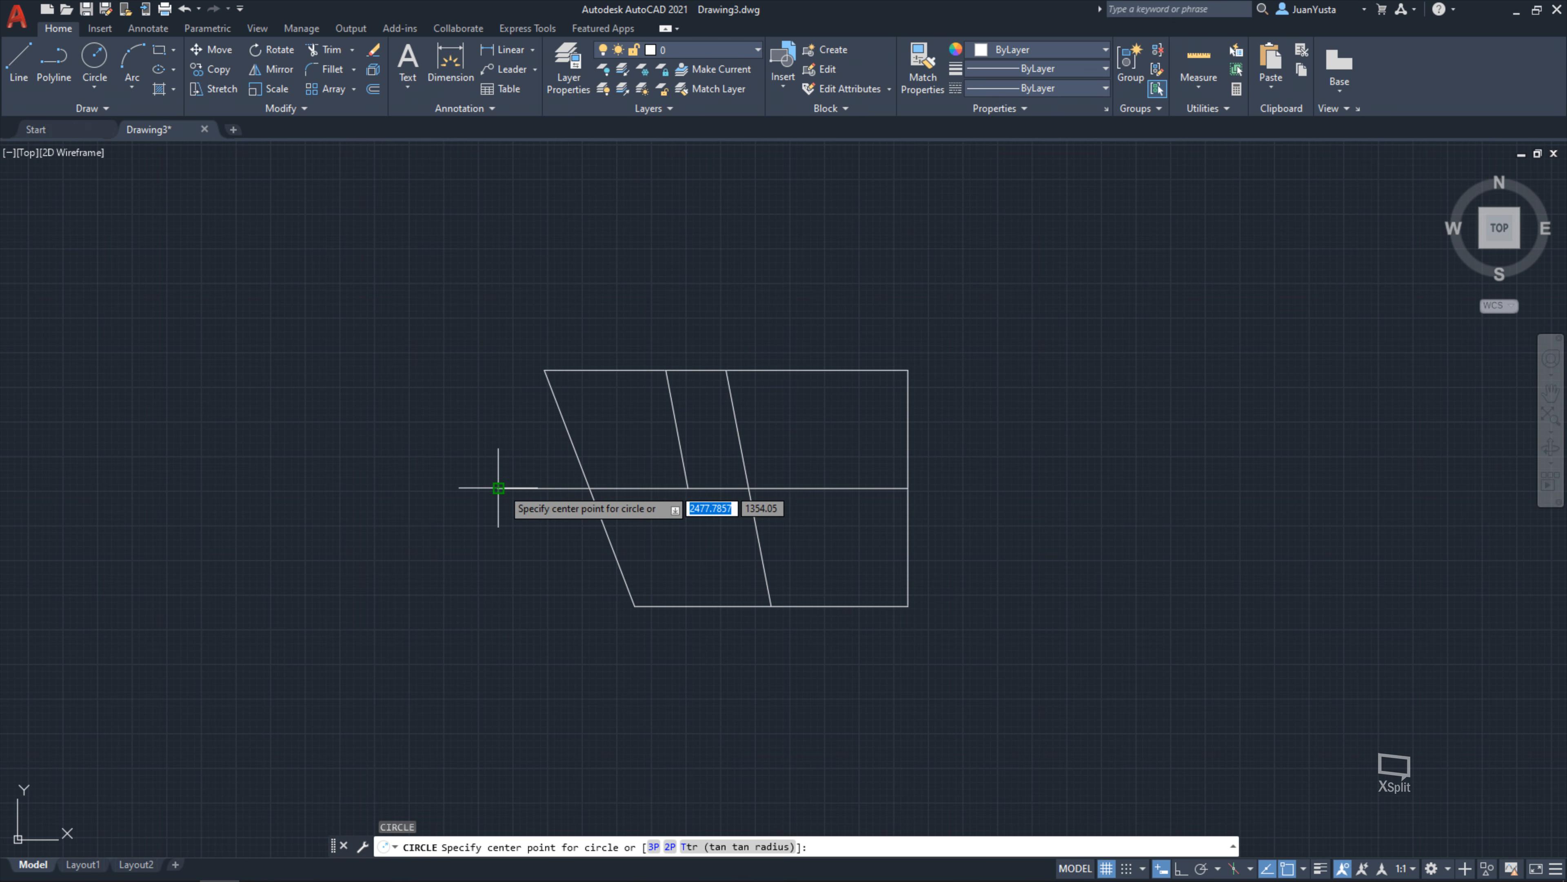
click(499, 488)
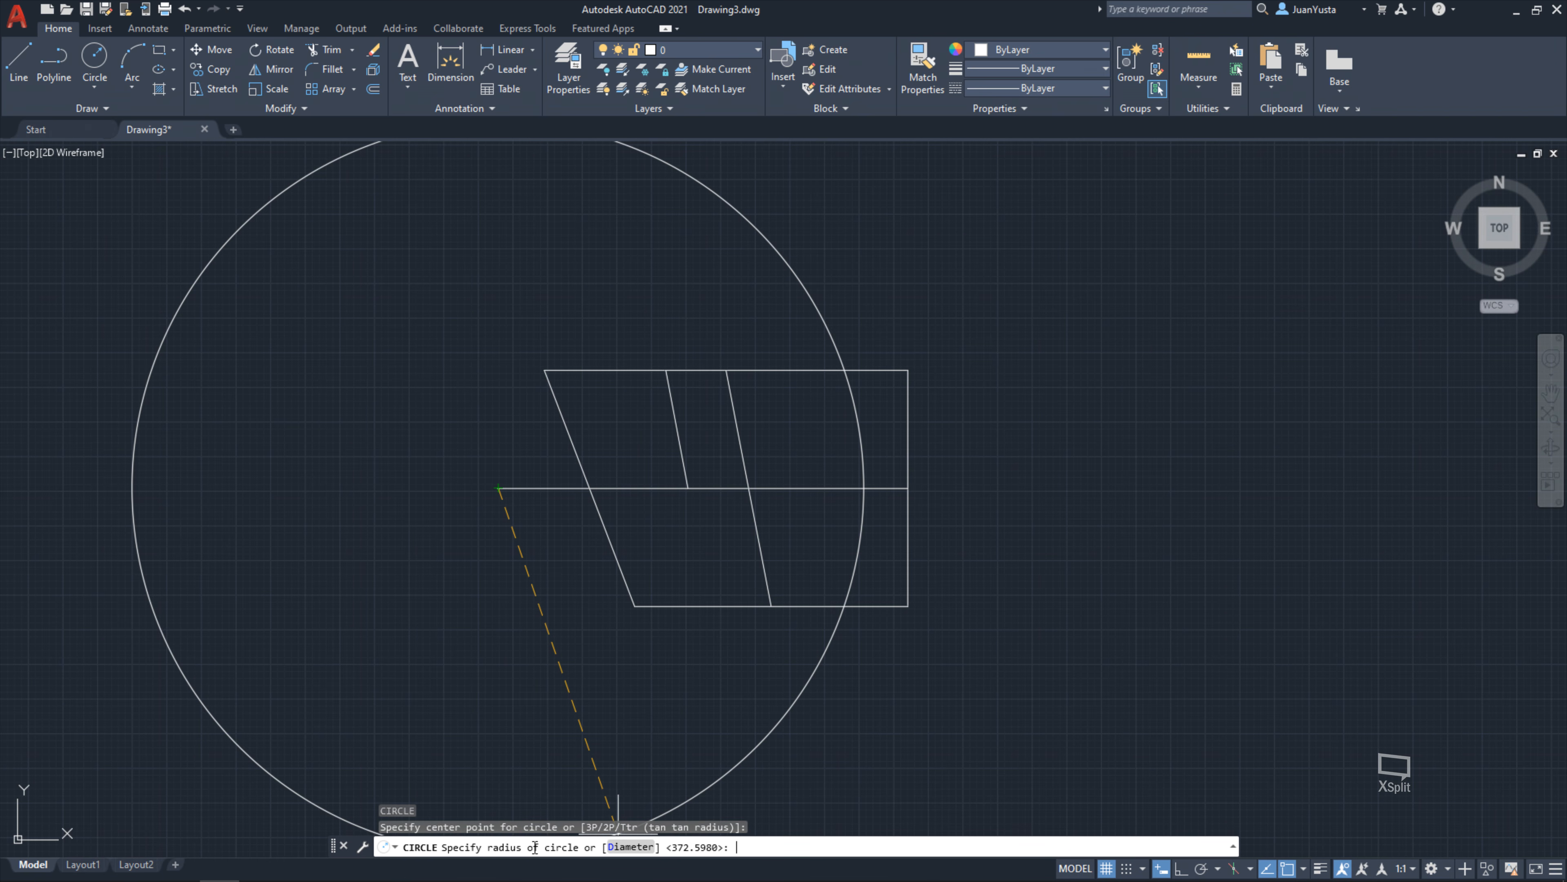
scroll(517, 448, up, 4)
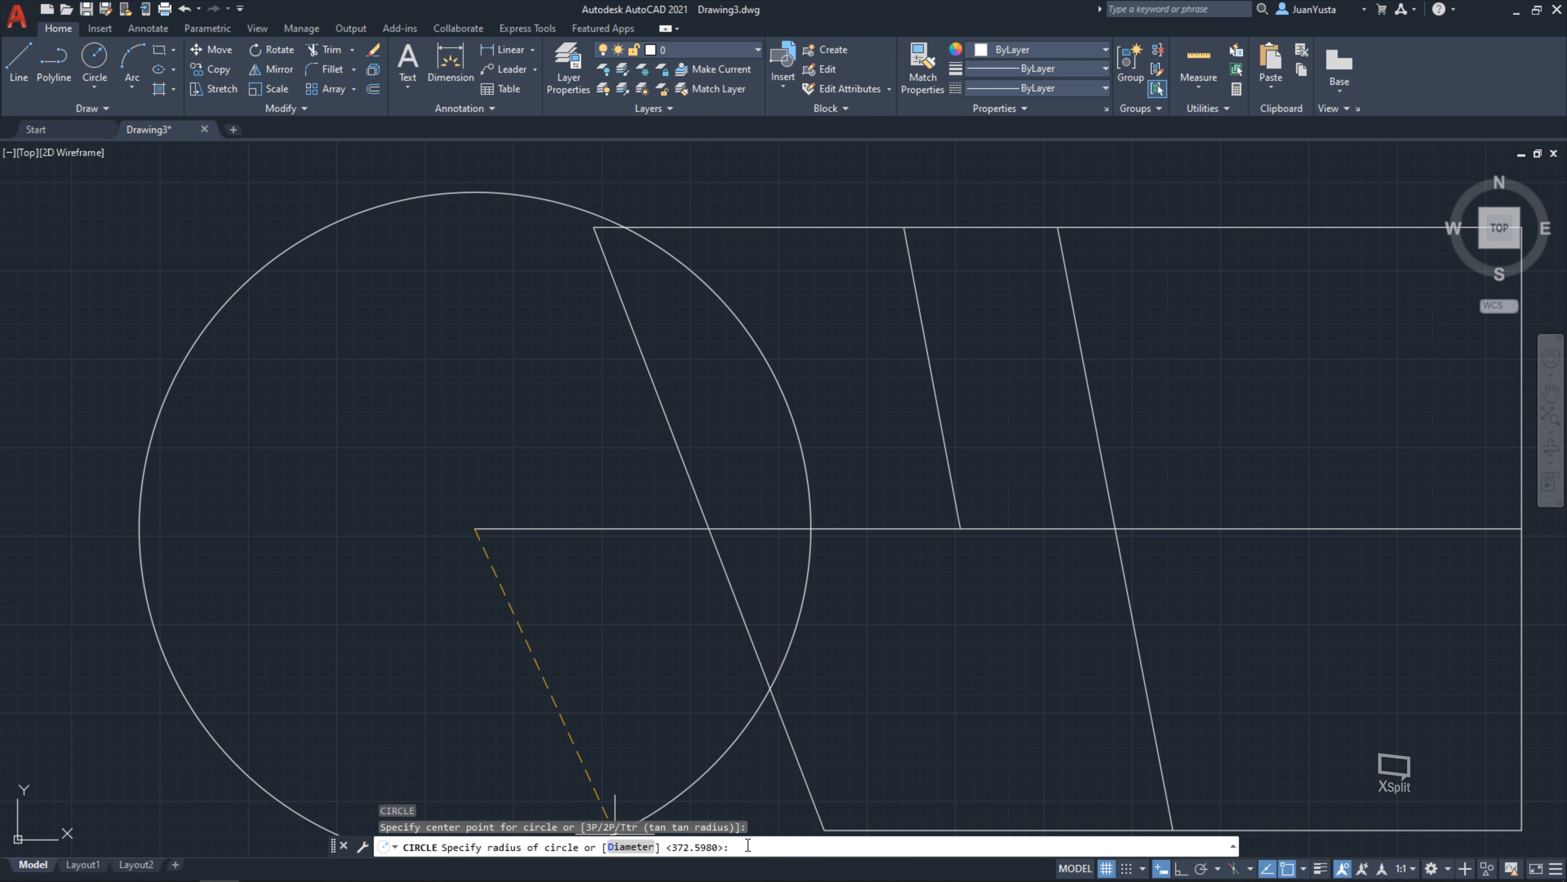
key(Return)
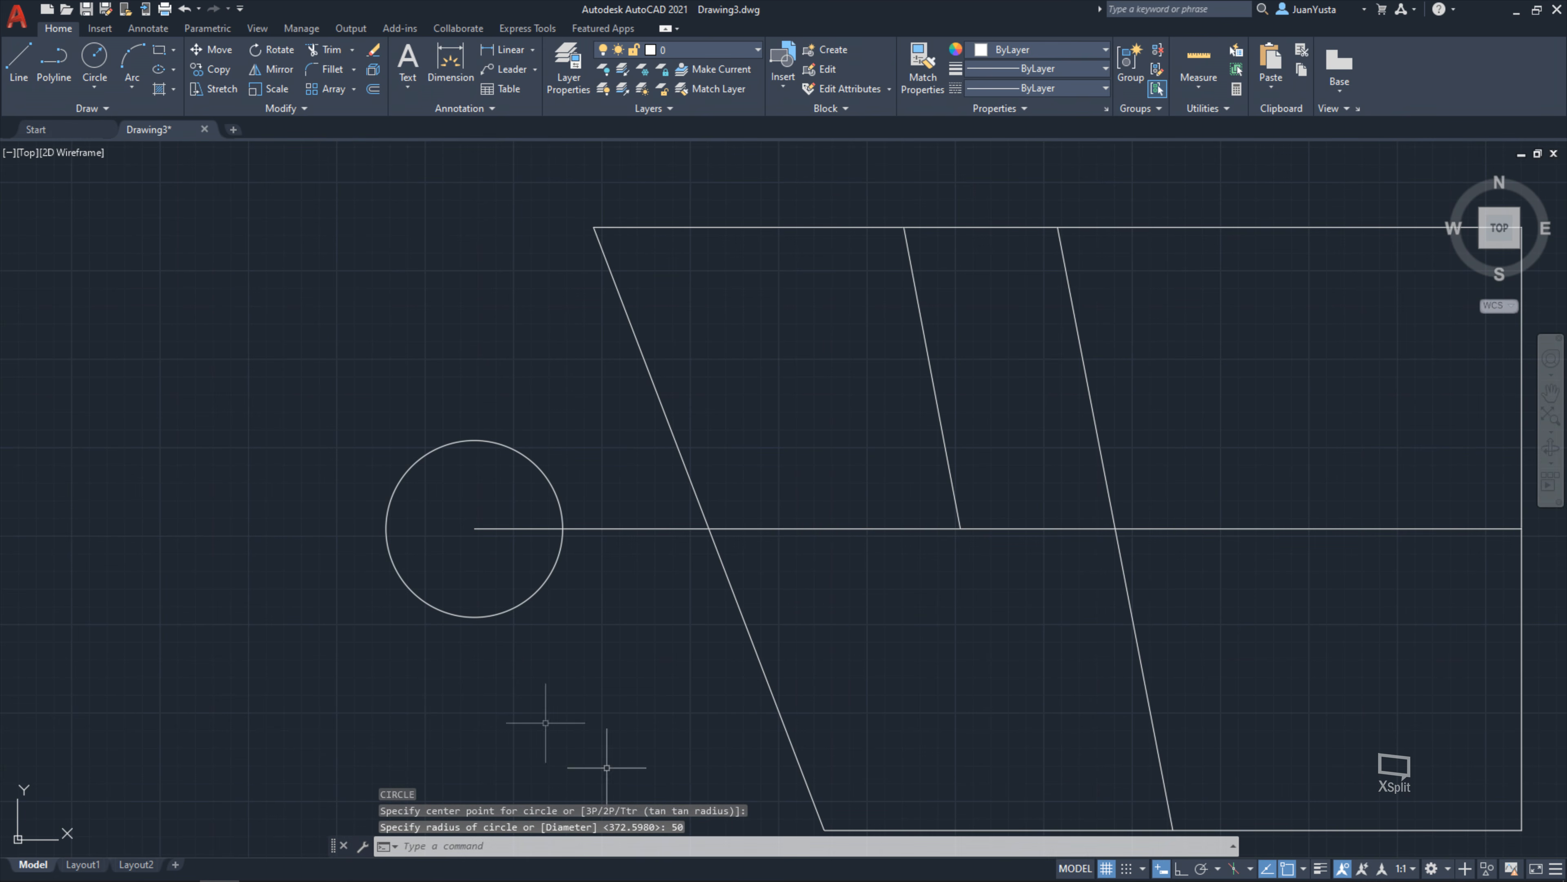
Check the small circle's size with the DIST command starting from its left quadrant, and cancel the measurement
text(dist)
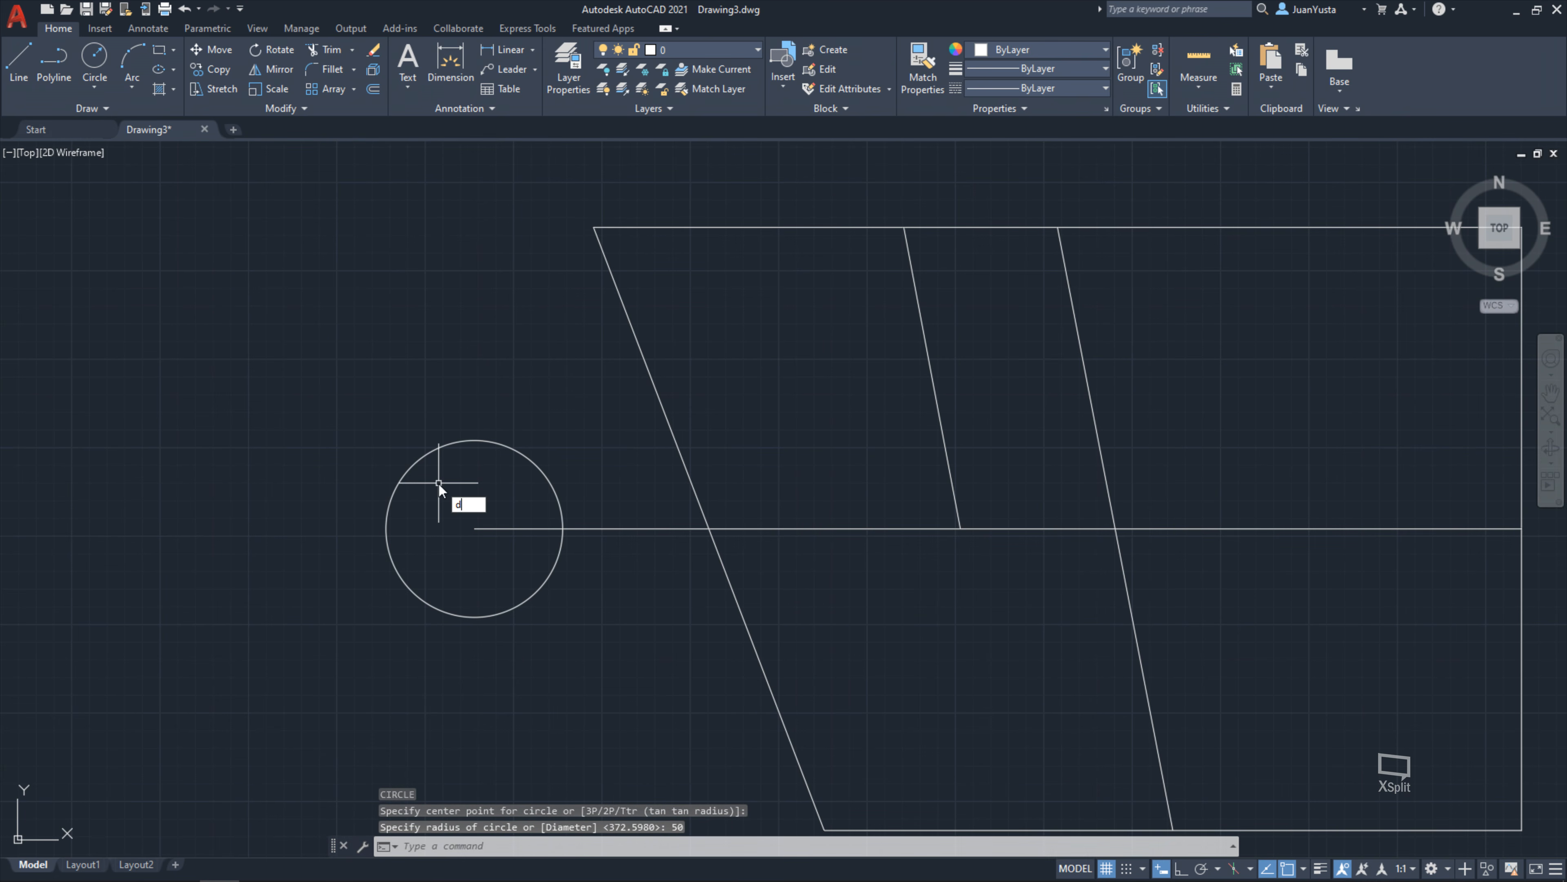
key(Return)
click(474, 528)
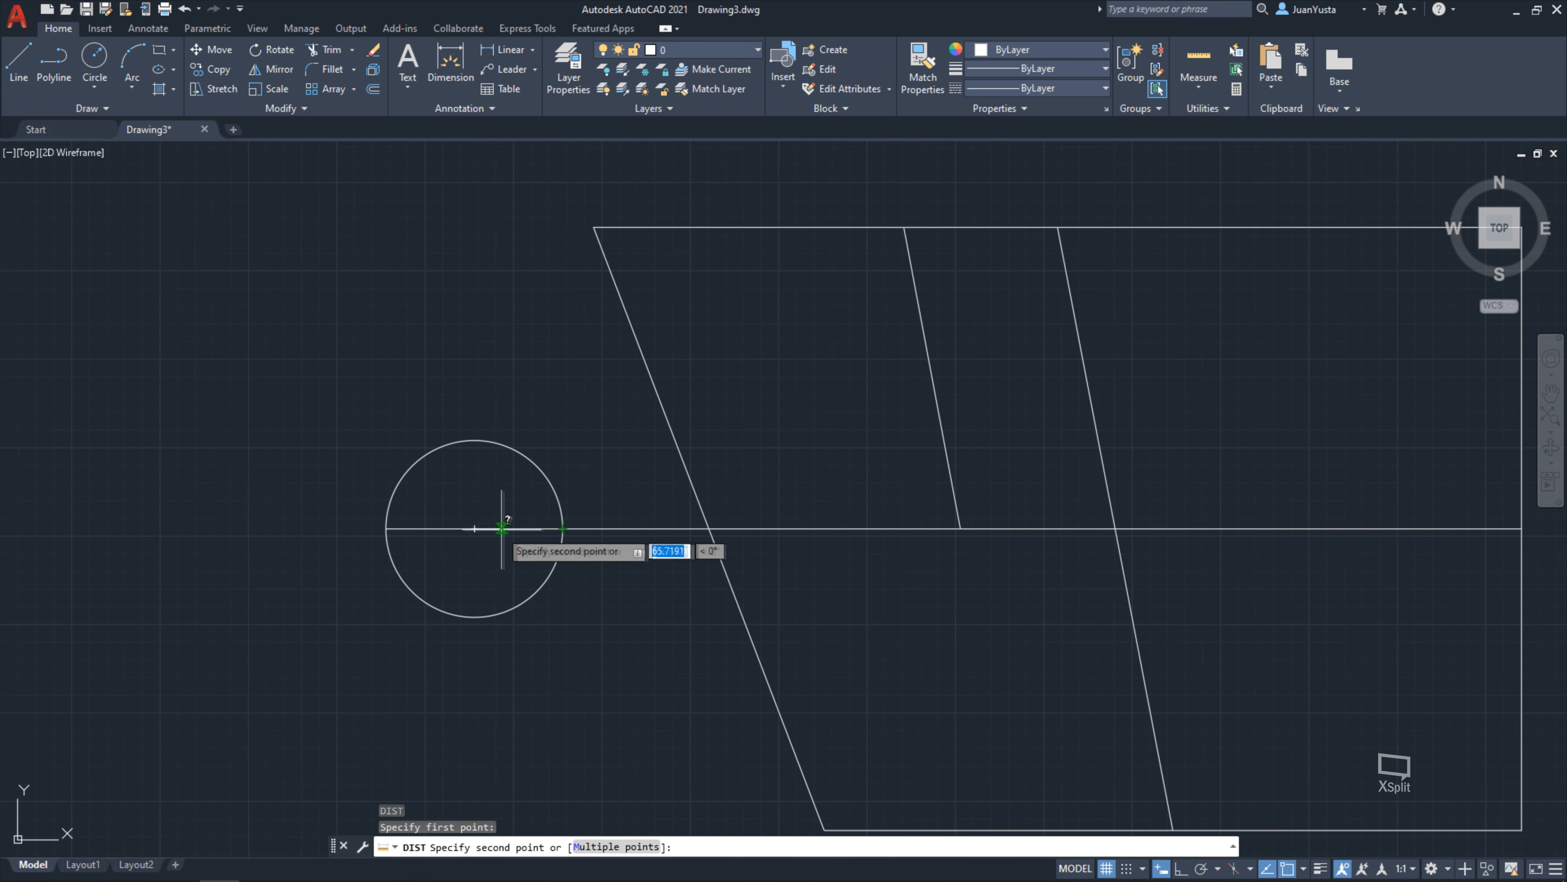
key(Escape)
key(Escape)
Replace the small circle with one defined by a diameter of 100, centred on the same left endpoint of the middle line
click(504, 444)
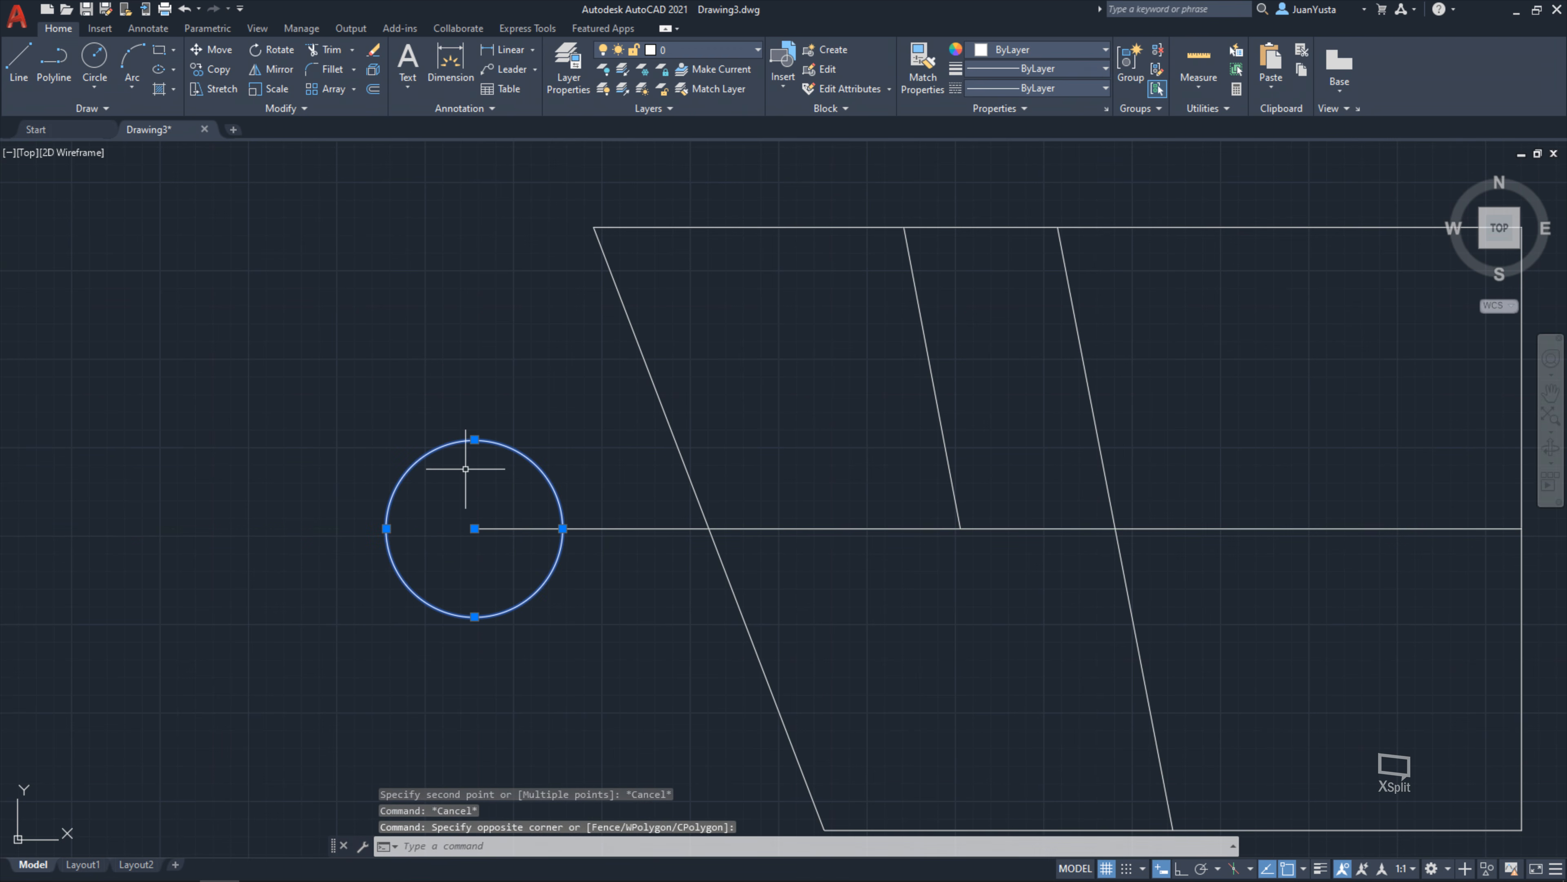
key(Delete)
text(c)
key(Return)
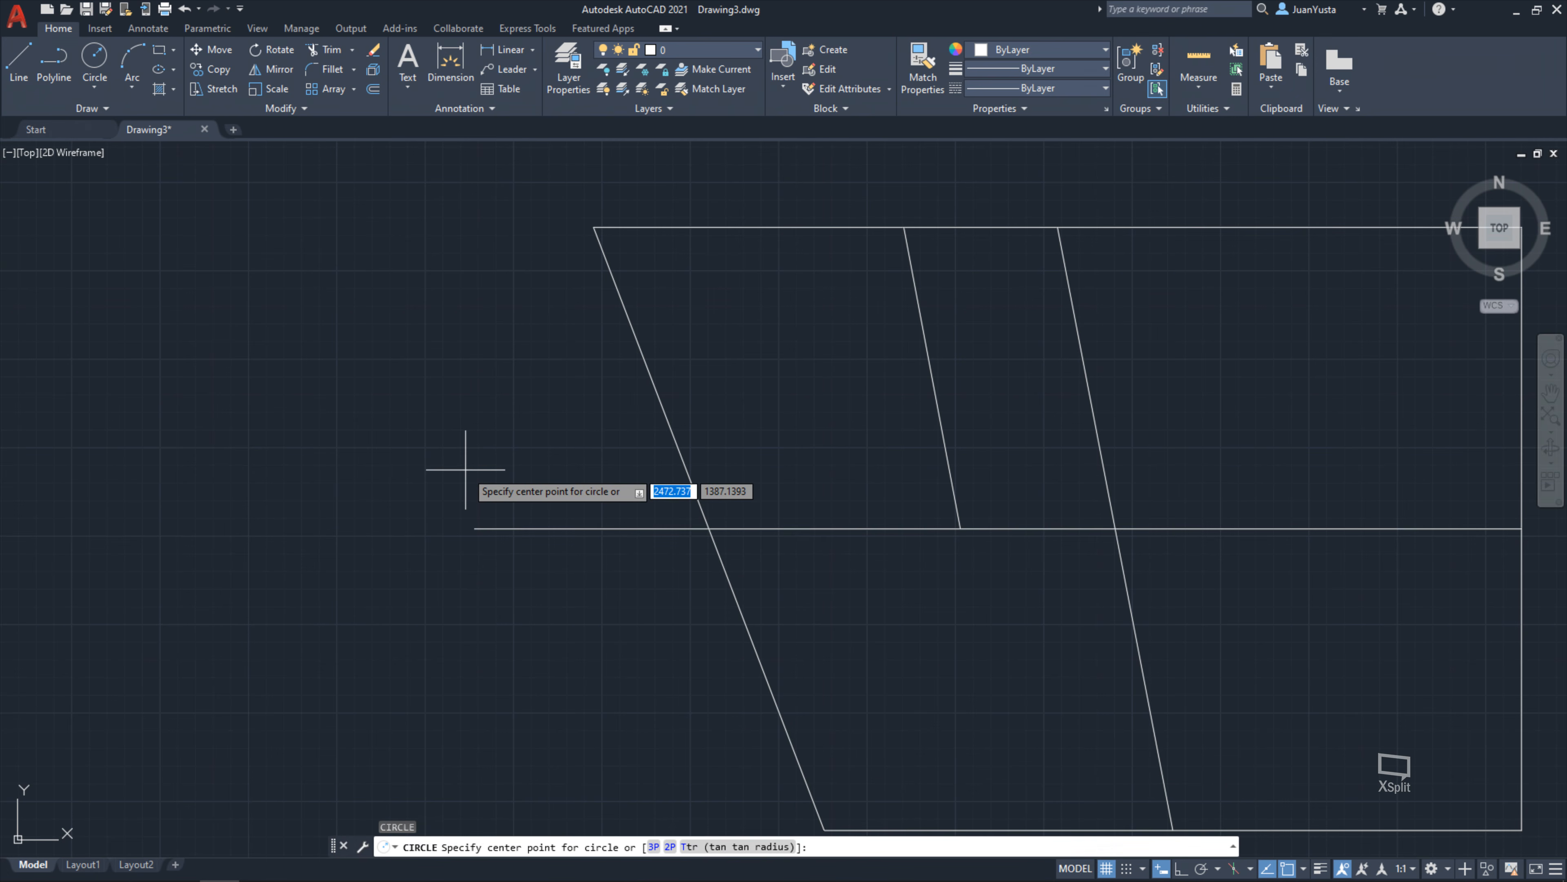
click(474, 528)
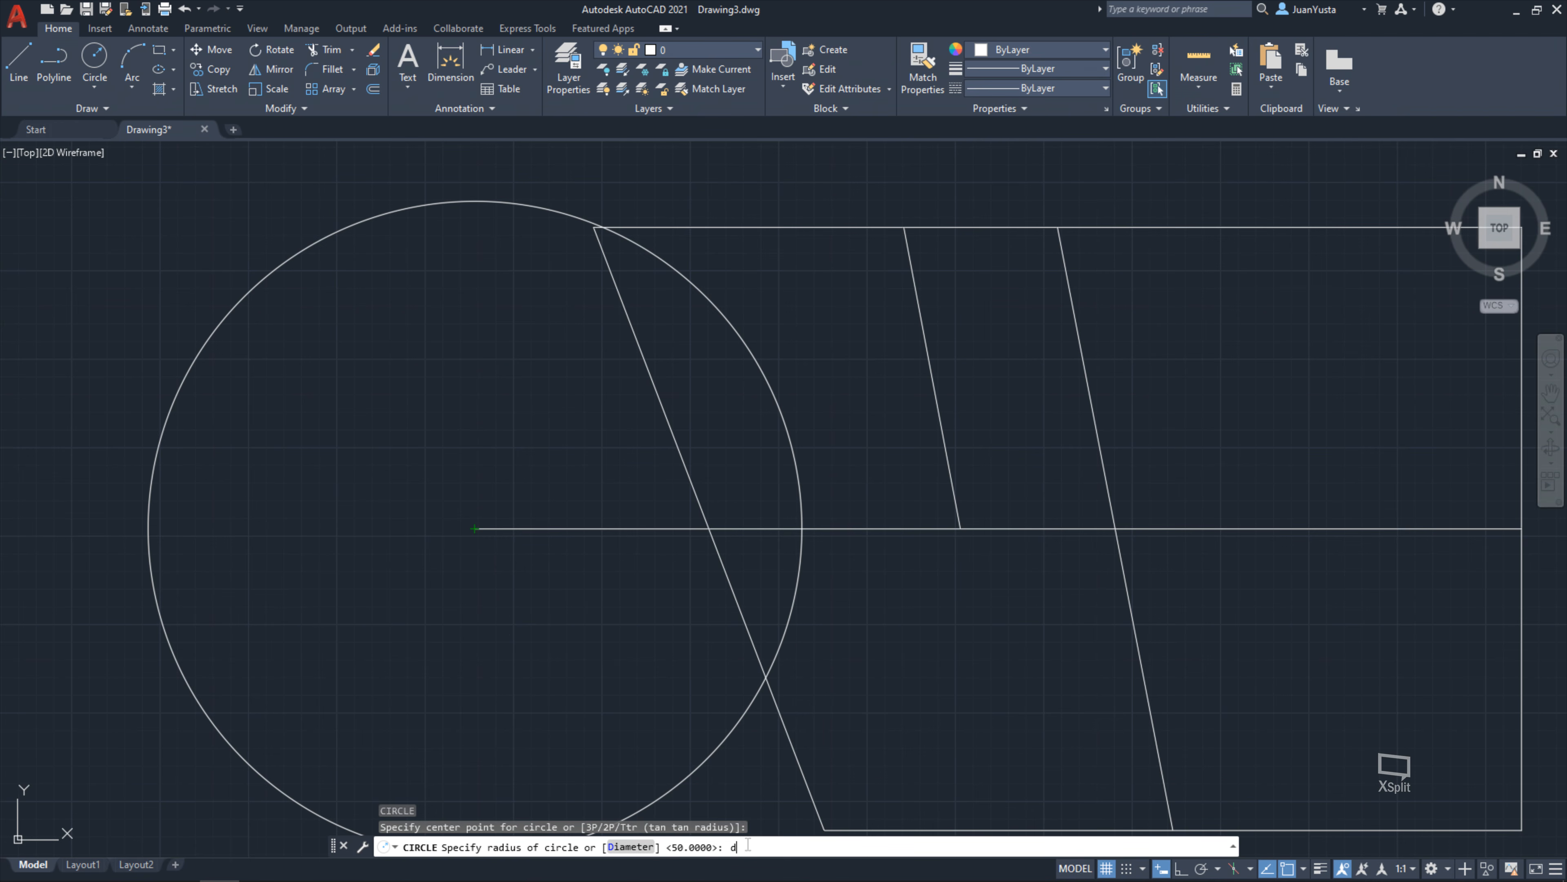
key(Return)
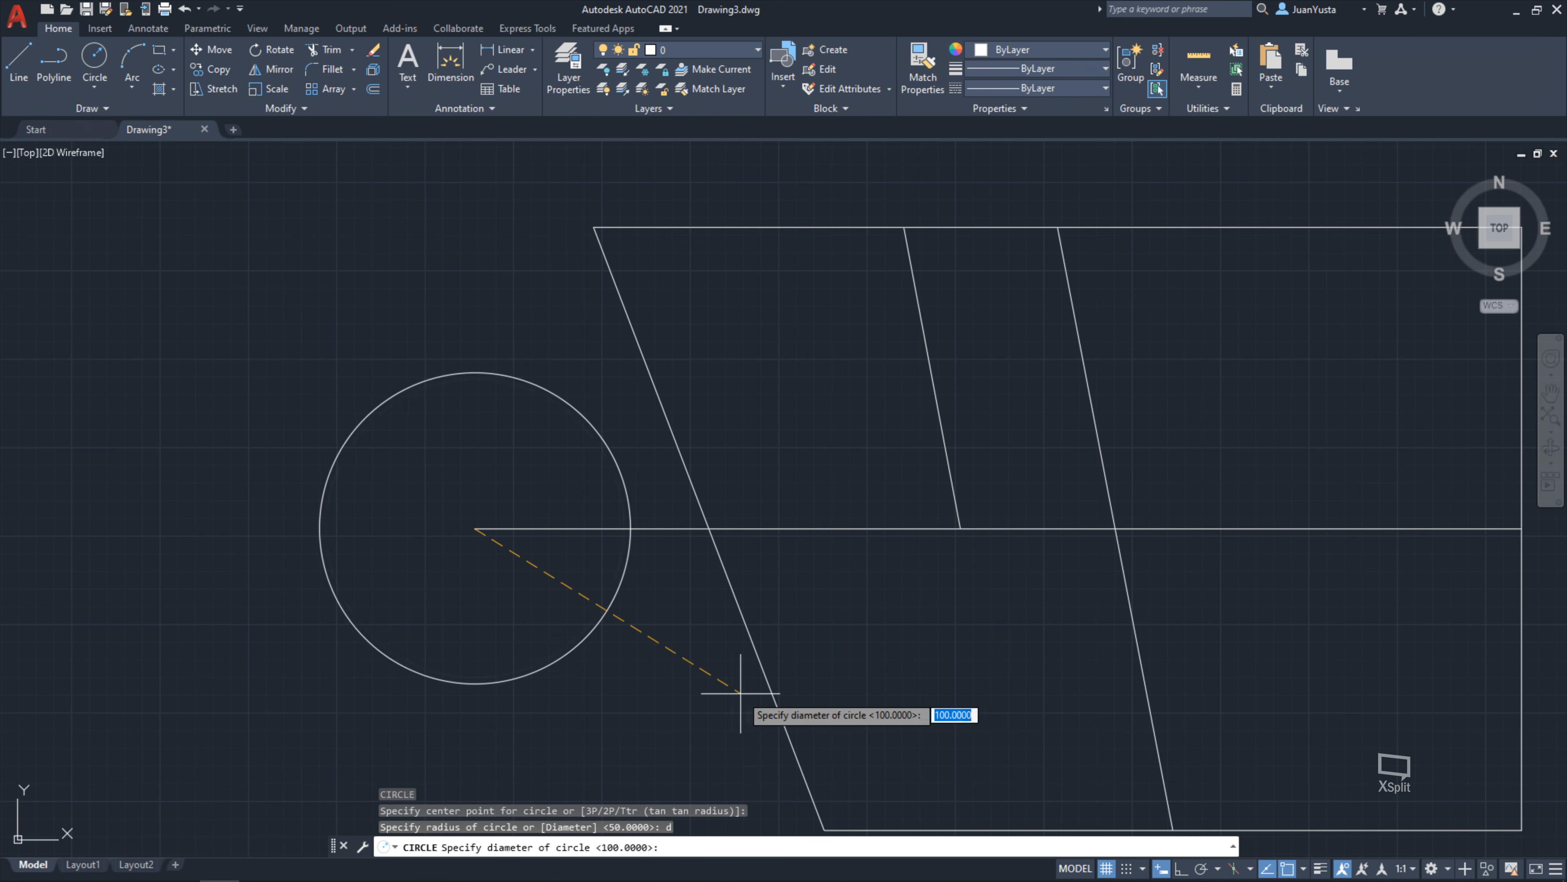
text(1)
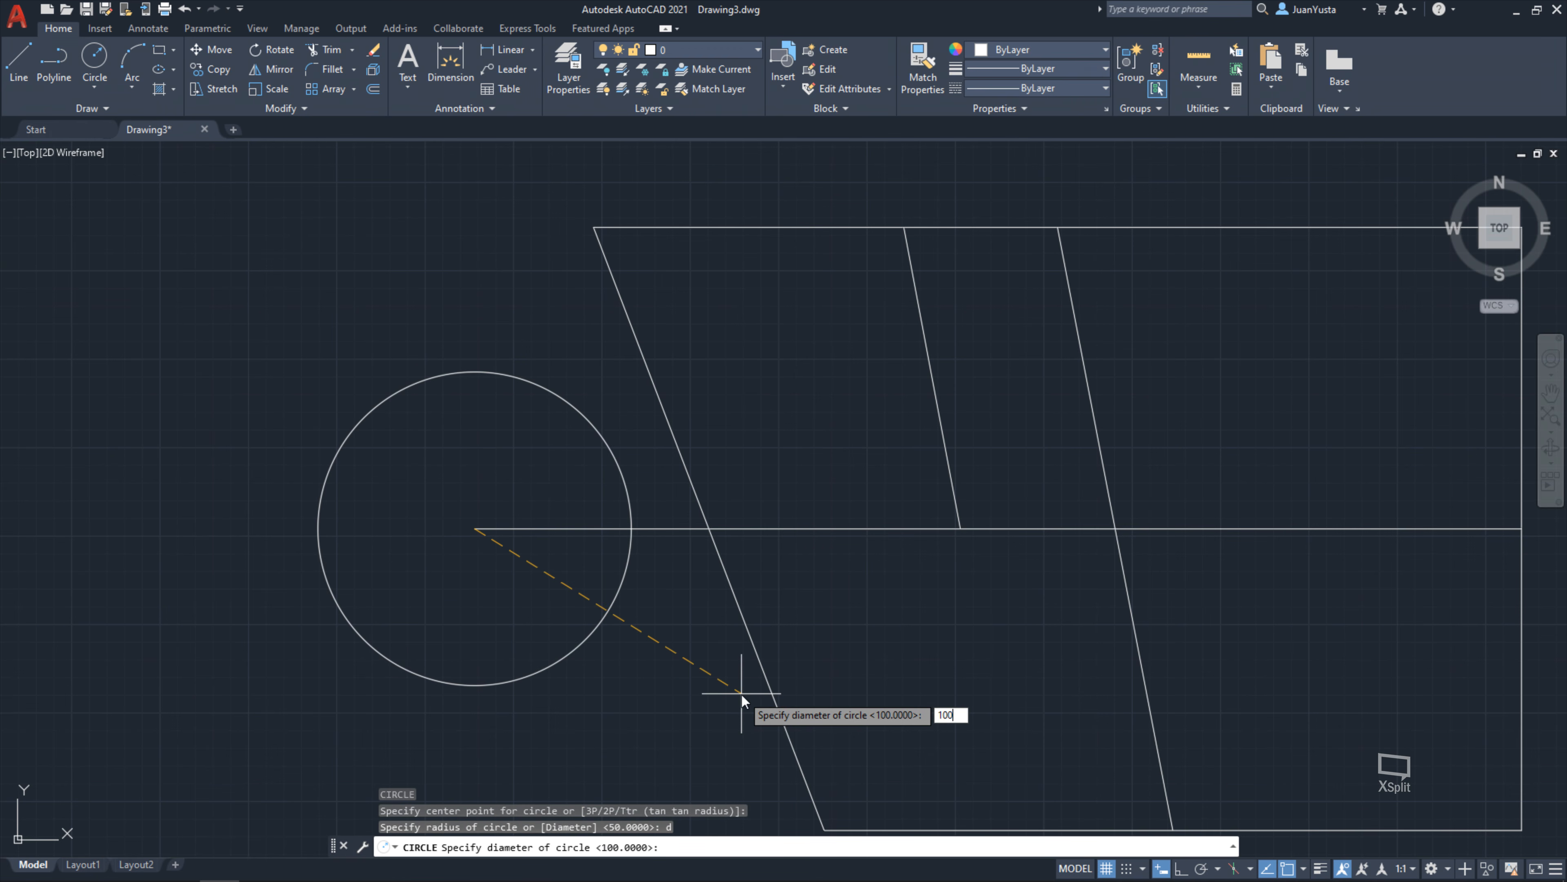
key(Return)
Check the 100-diameter circle with DIST from its left quadrant toward its centre, and cancel the measurement
text(di)
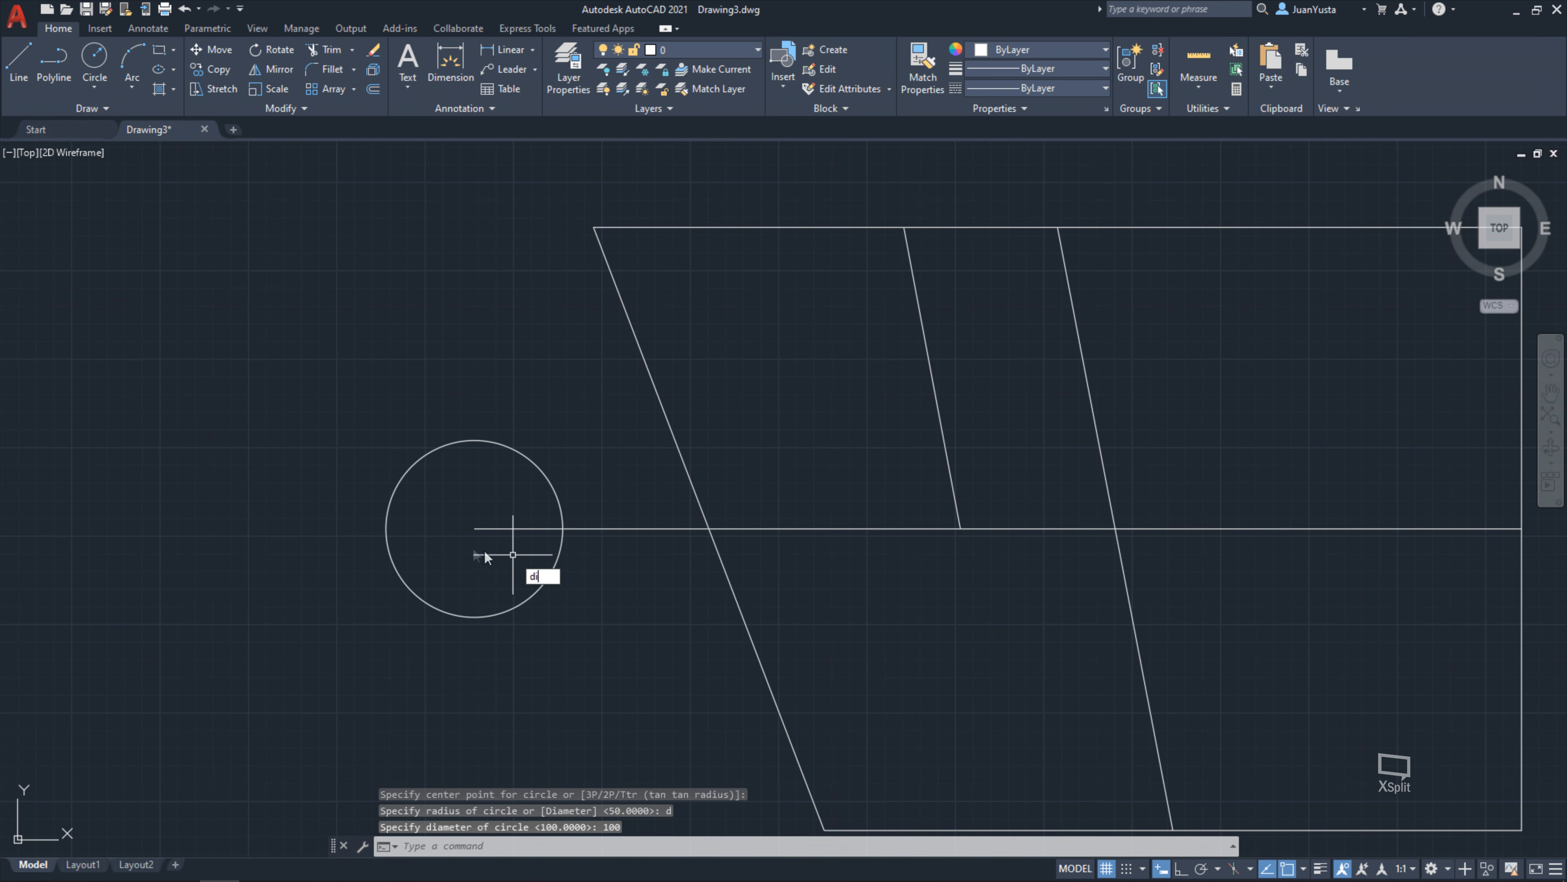
key(Return)
click(475, 527)
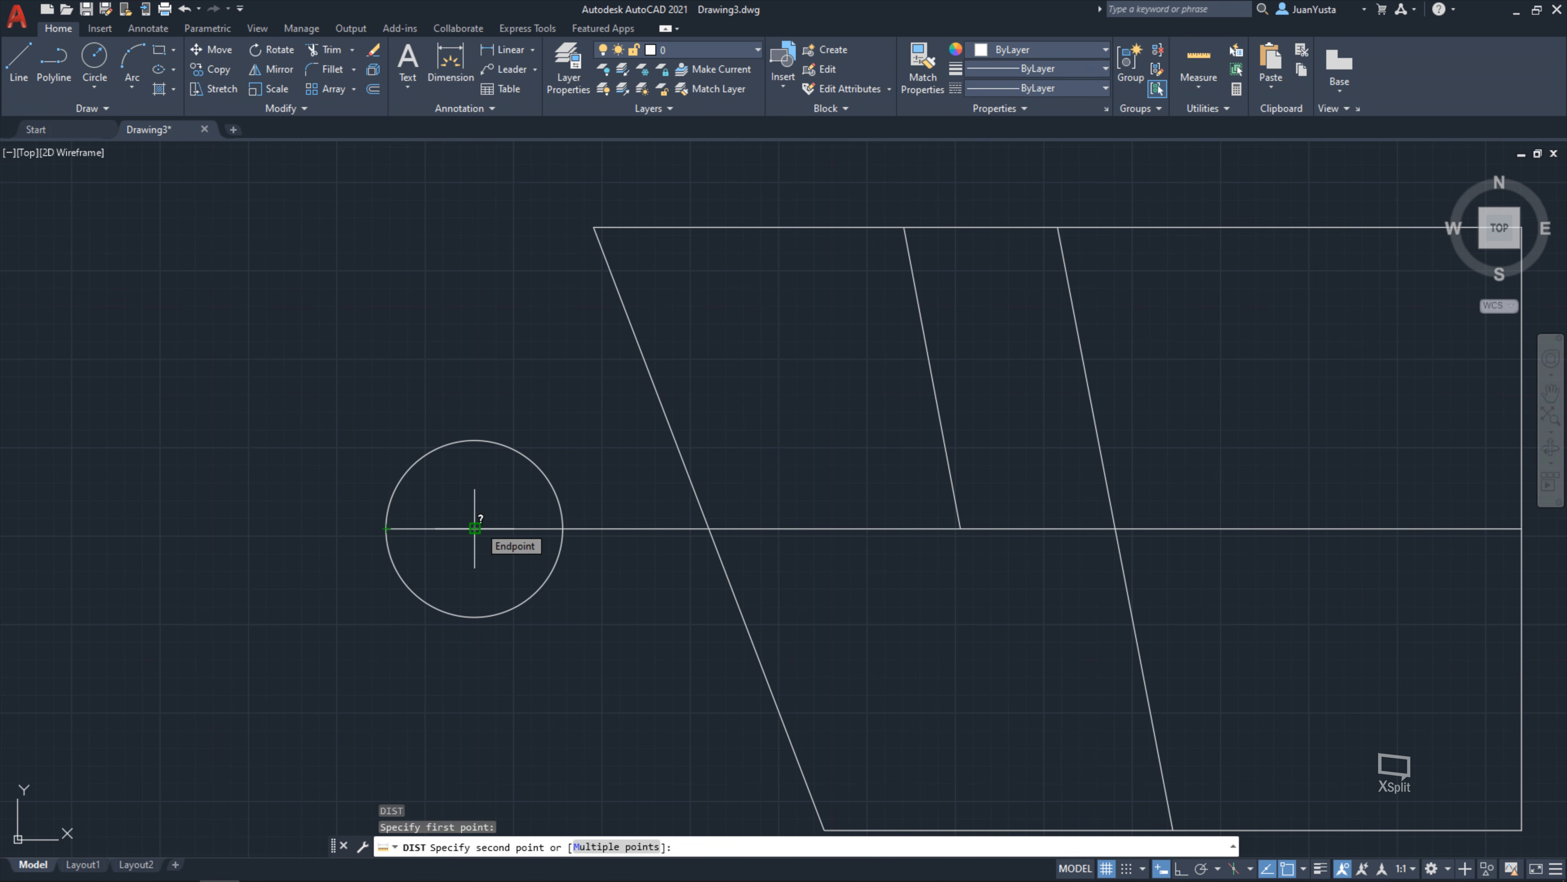
key(Escape)
key(Escape)
key(Escape)
Draw a circle centred on the top side's midpoint and passing through the outline's upper-right corner
scroll(416, 526, down, 4)
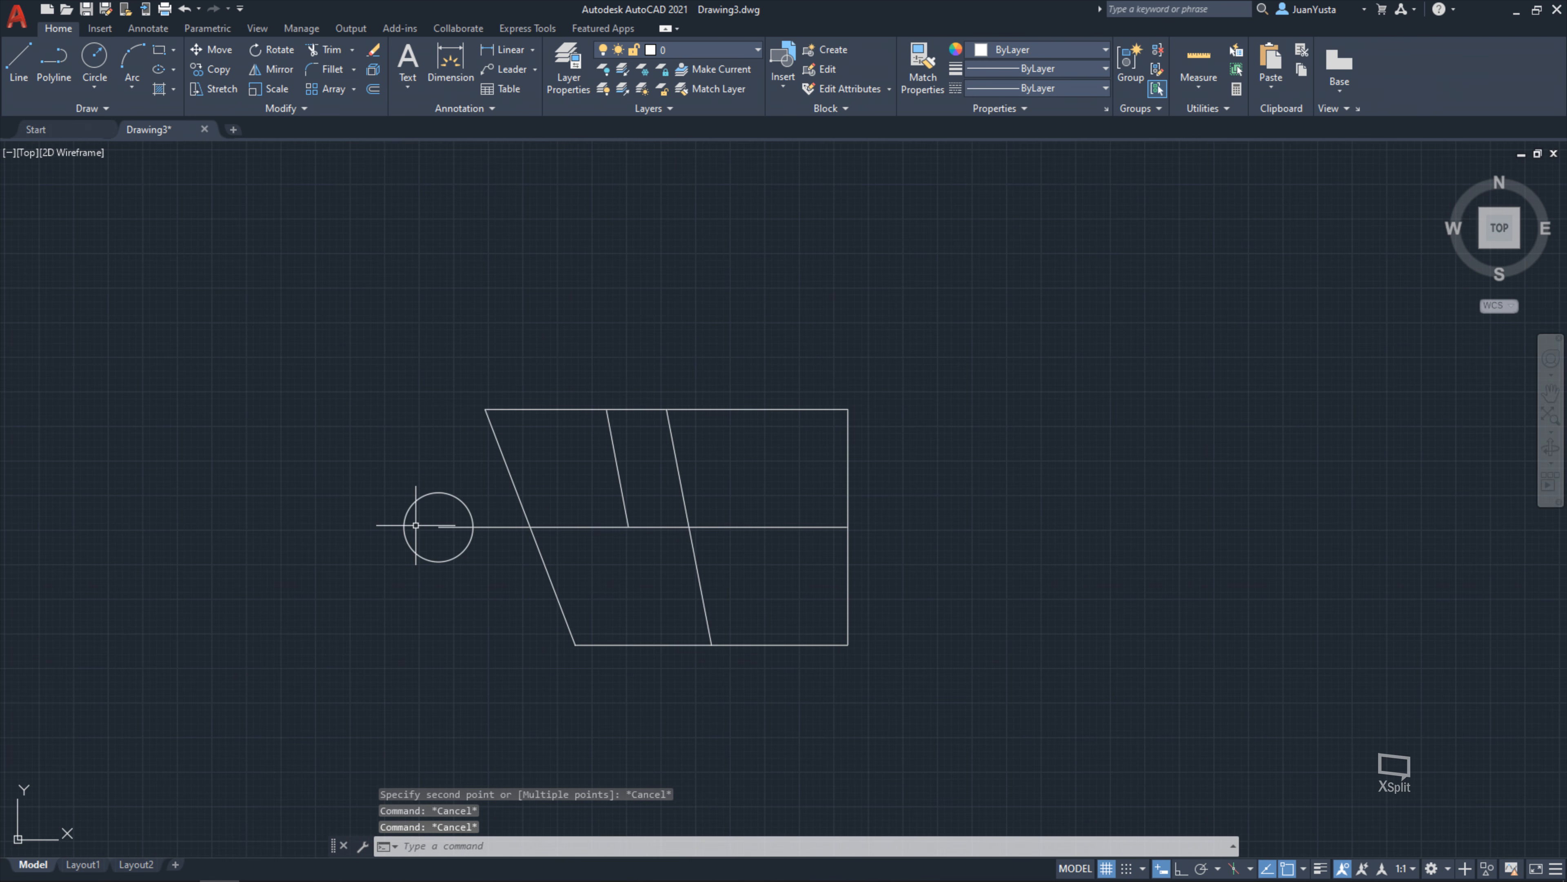
middle_drag(612, 420, 518, 455)
text(c)
key(Return)
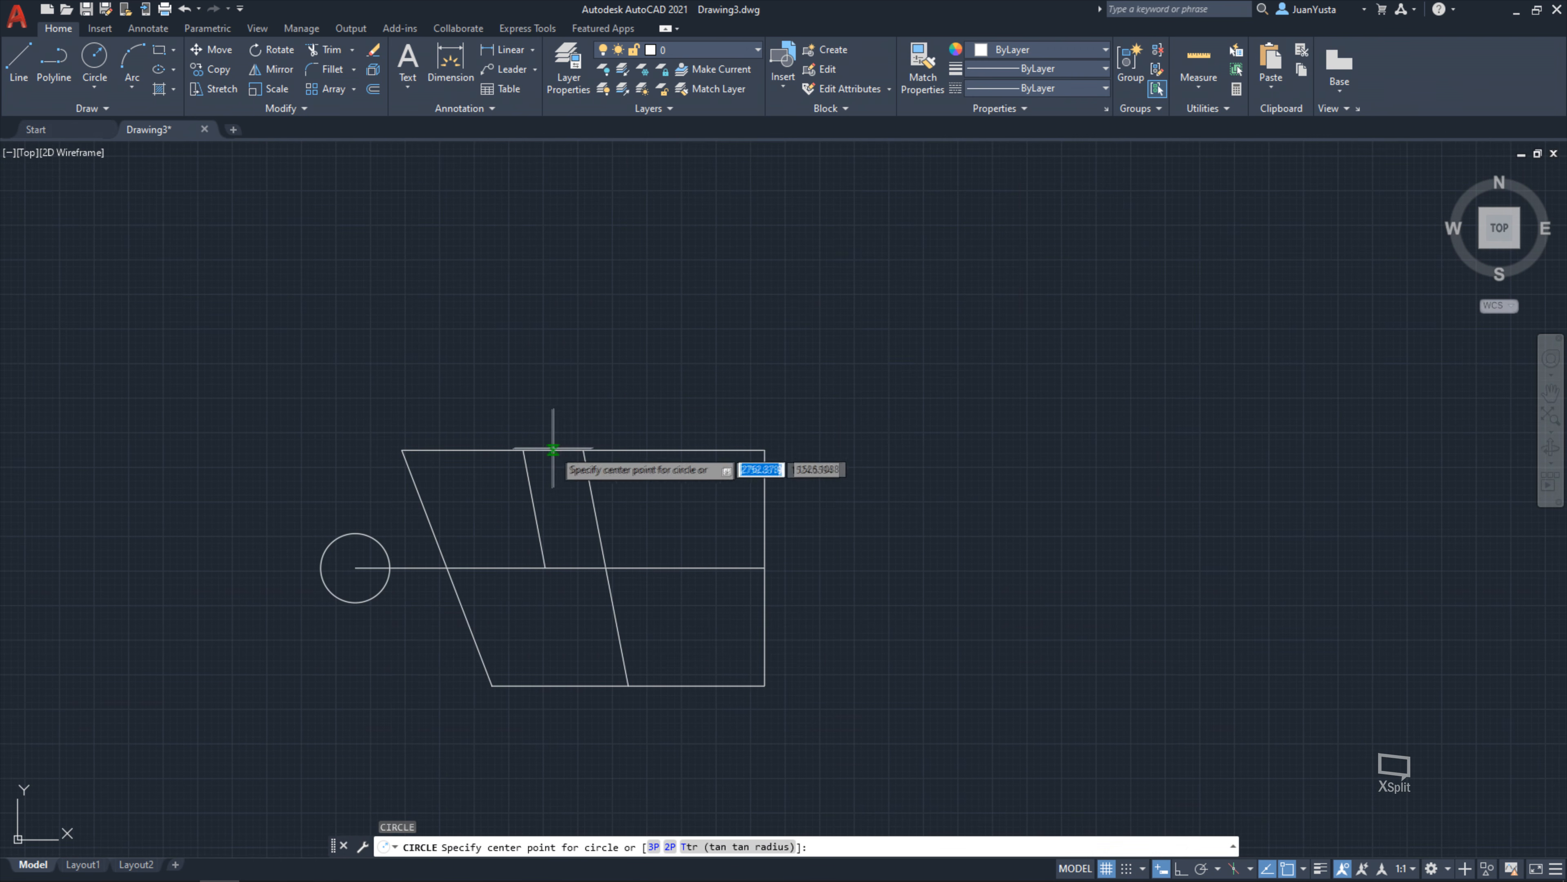
click(583, 449)
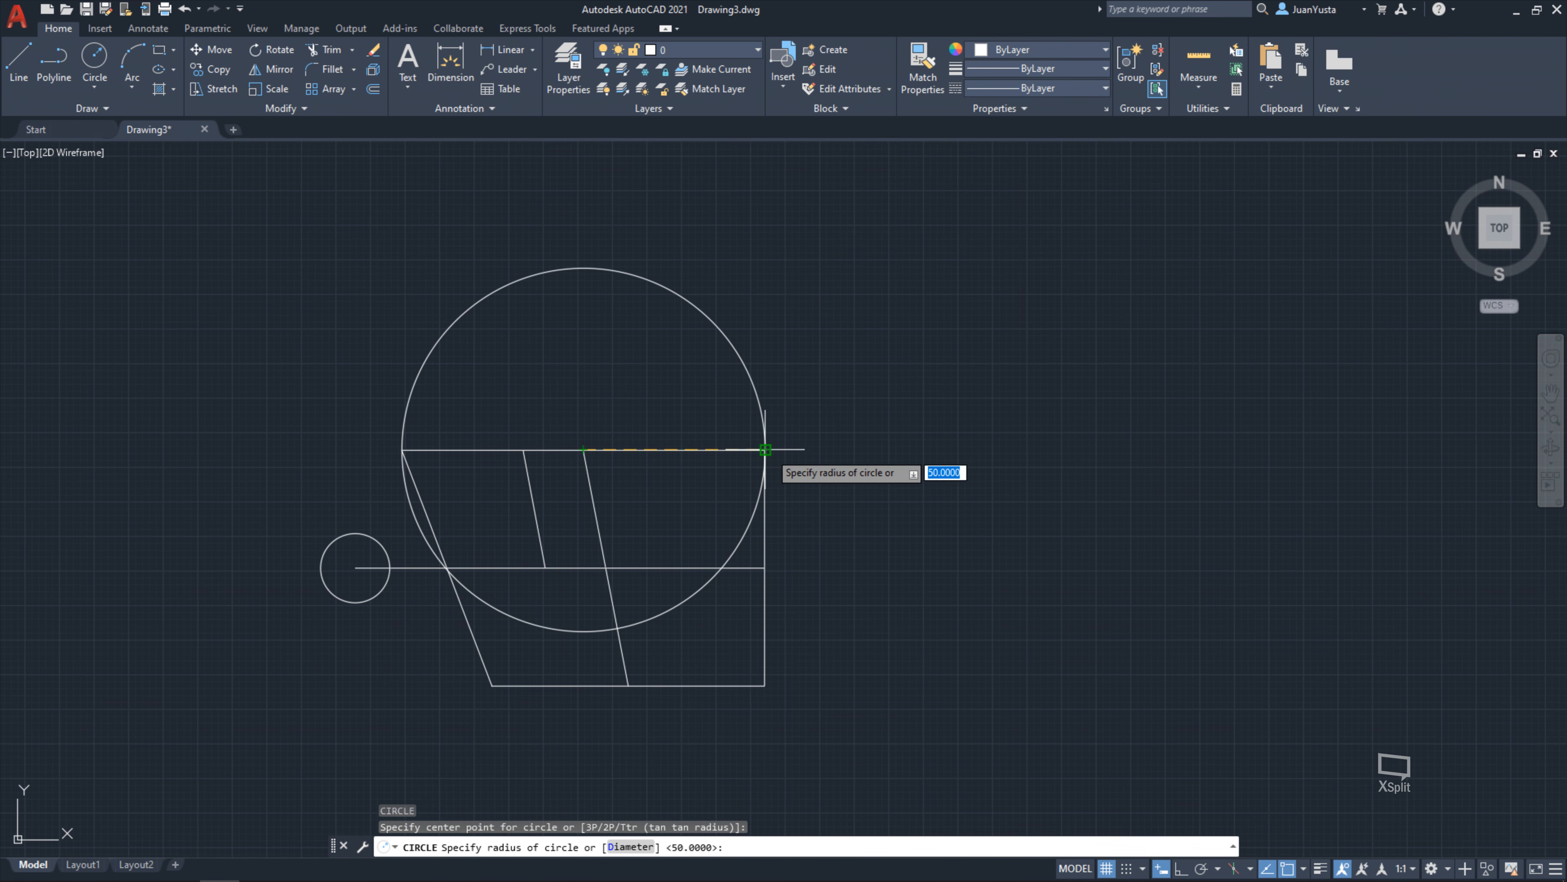
click(766, 450)
Draw a circle with a radius of 200 centred on the midpoint of the outline's right side
key(Return)
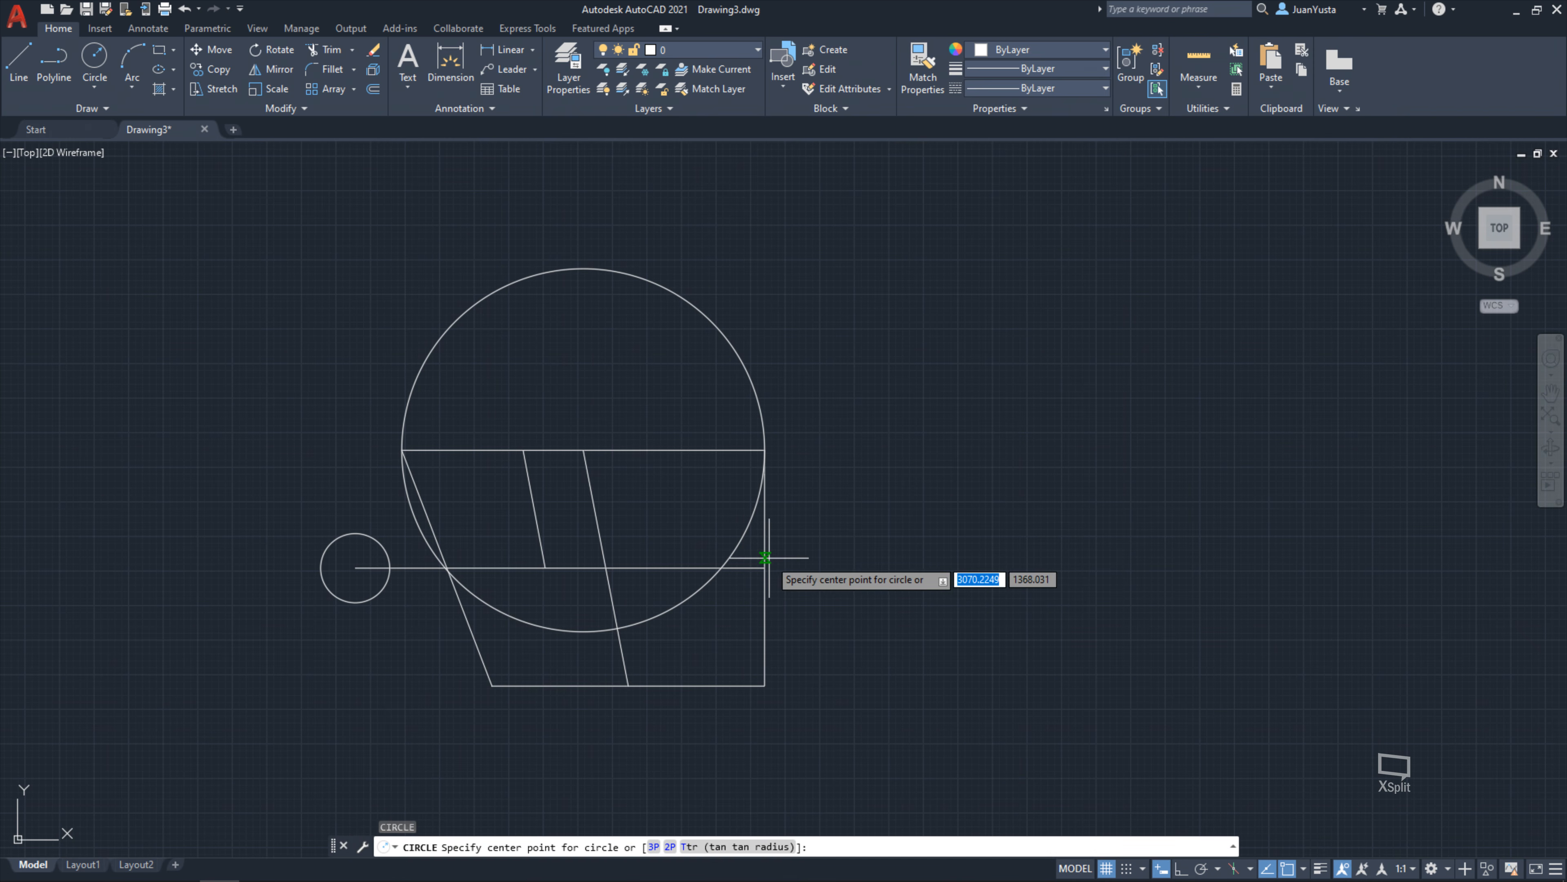
click(765, 567)
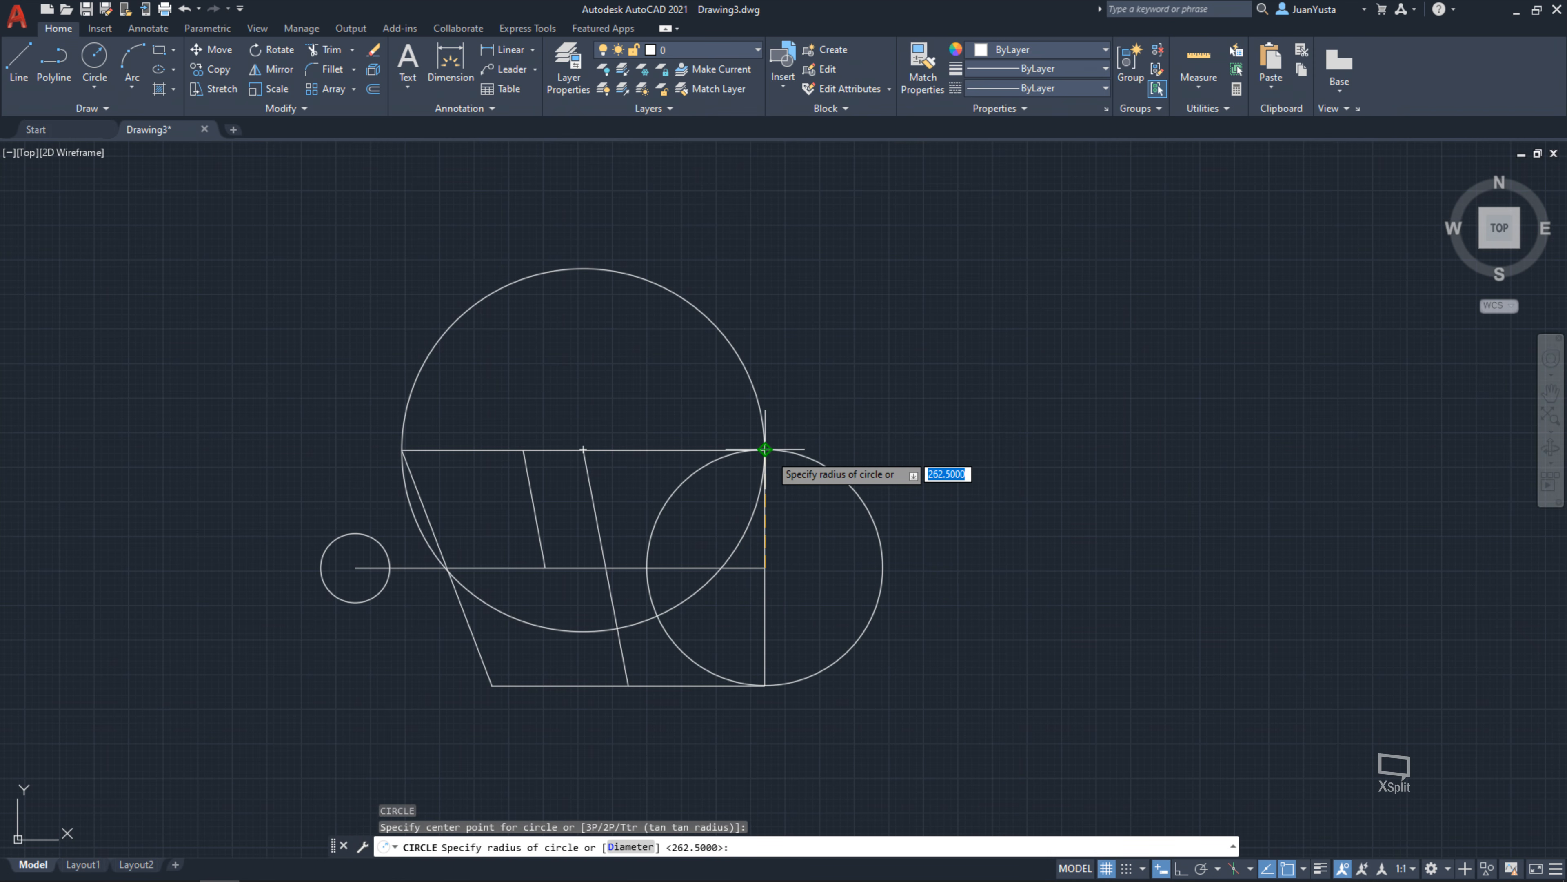
text(200)
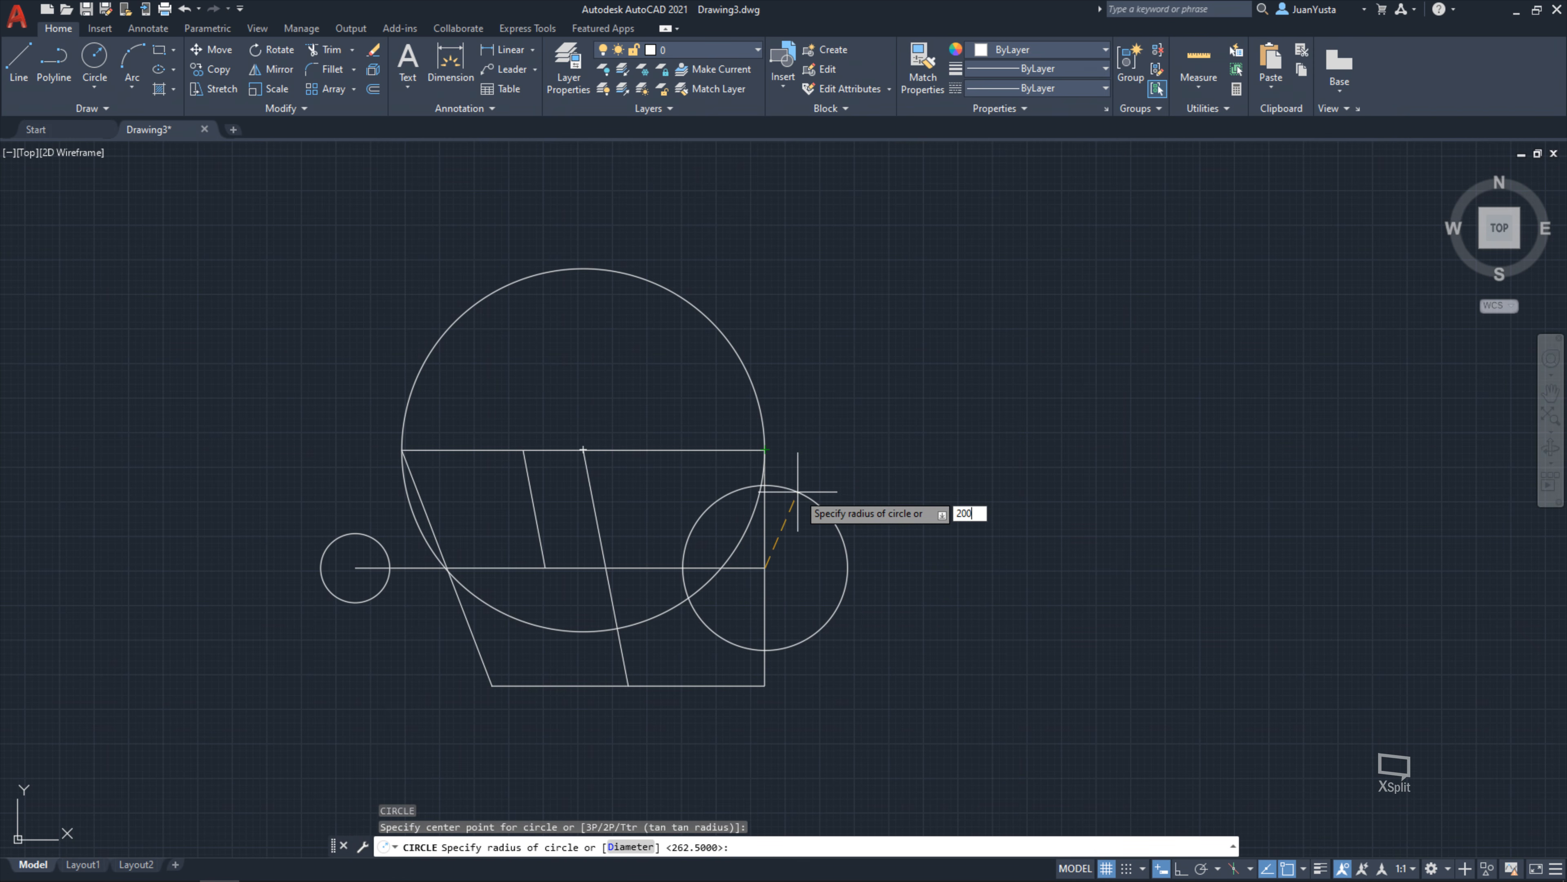
key(Return)
scroll(887, 540, down, 3)
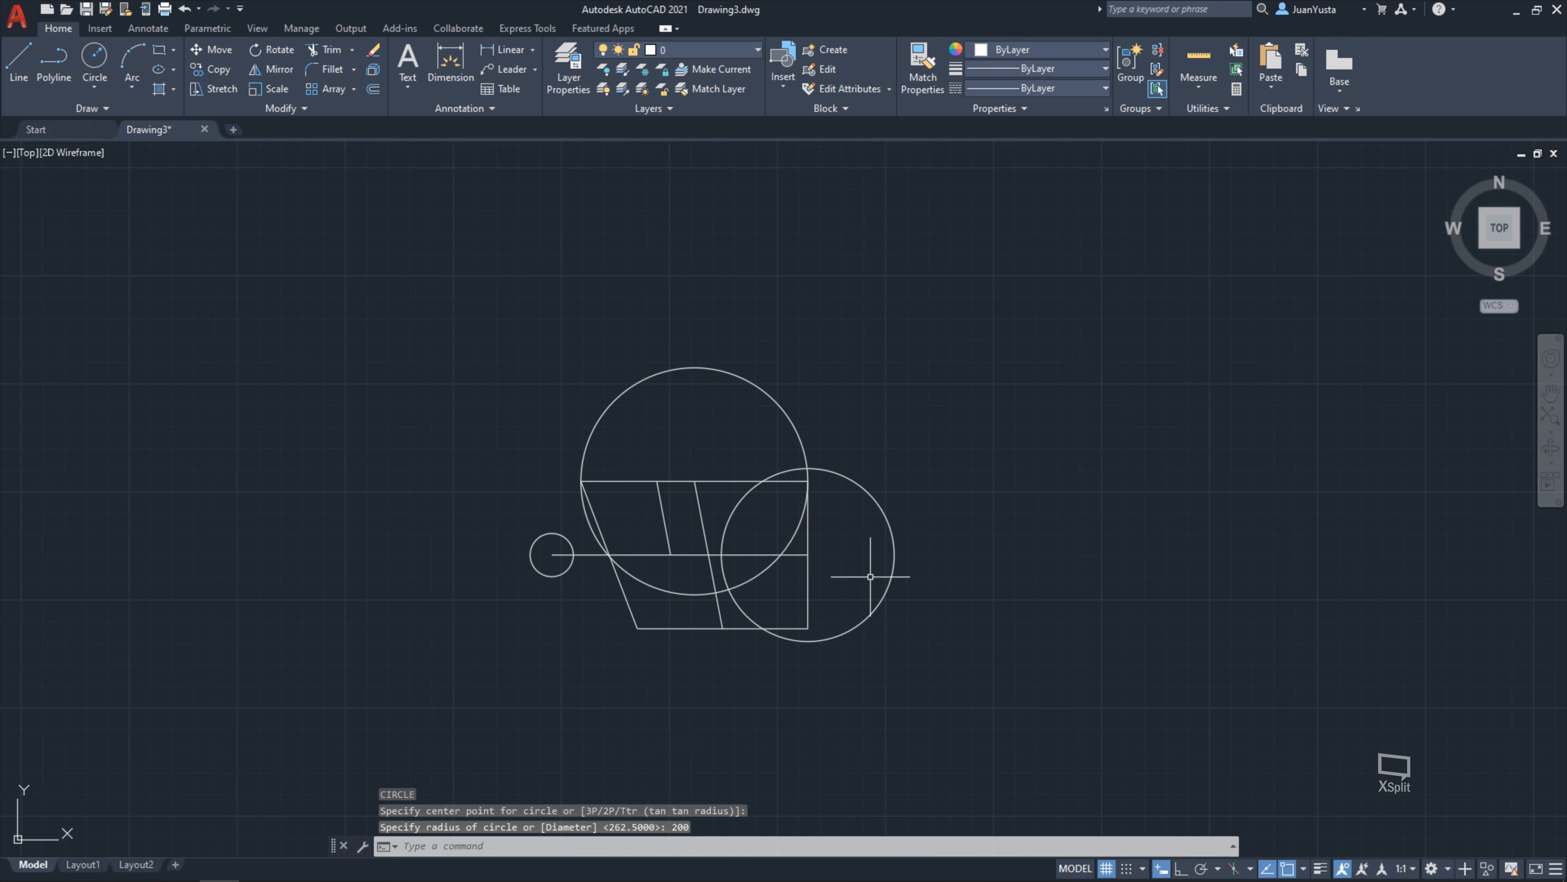
click(981, 724)
key(Escape)
key(Escape)
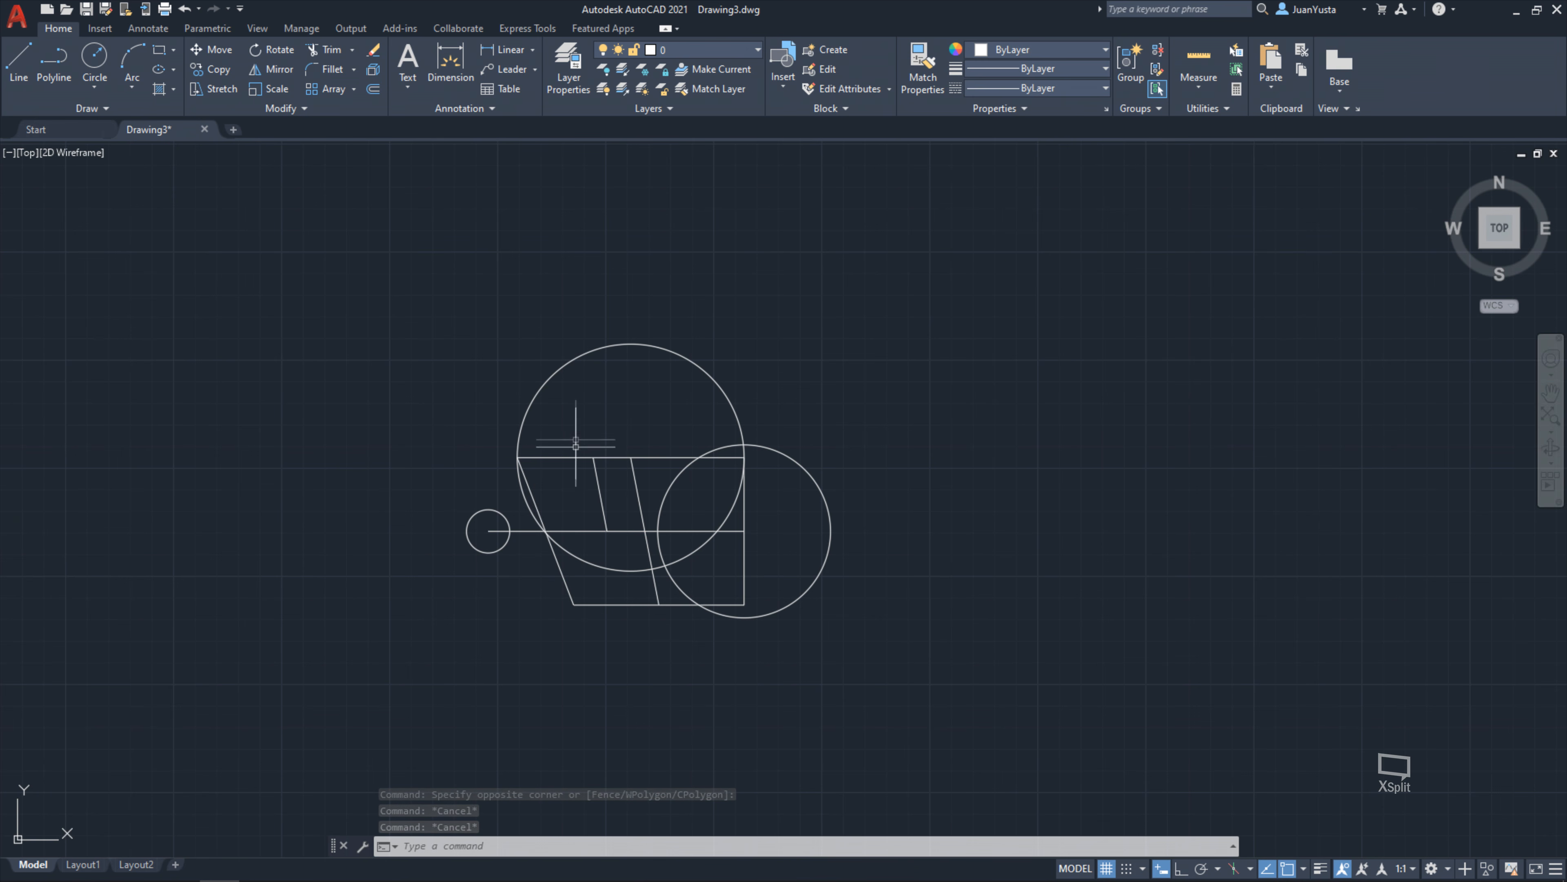
Draw a long, low rectangle with RECTANG, starting at the top quadrant of the 200-radius circle and extending up and to the right
click(626, 343)
key(Escape)
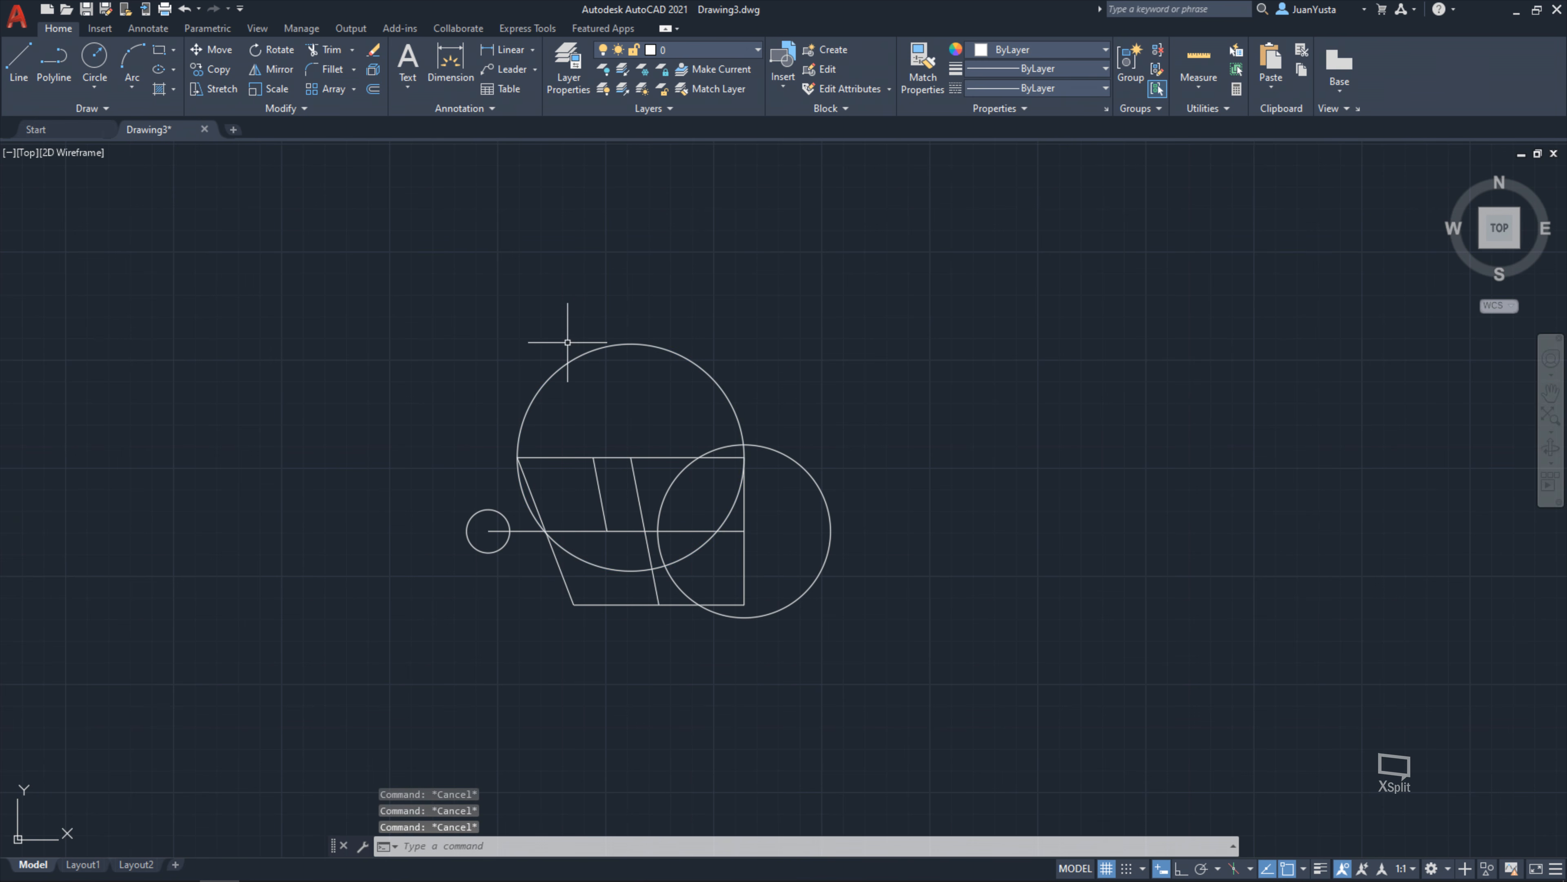
middle_drag(1049, 464, 920, 455)
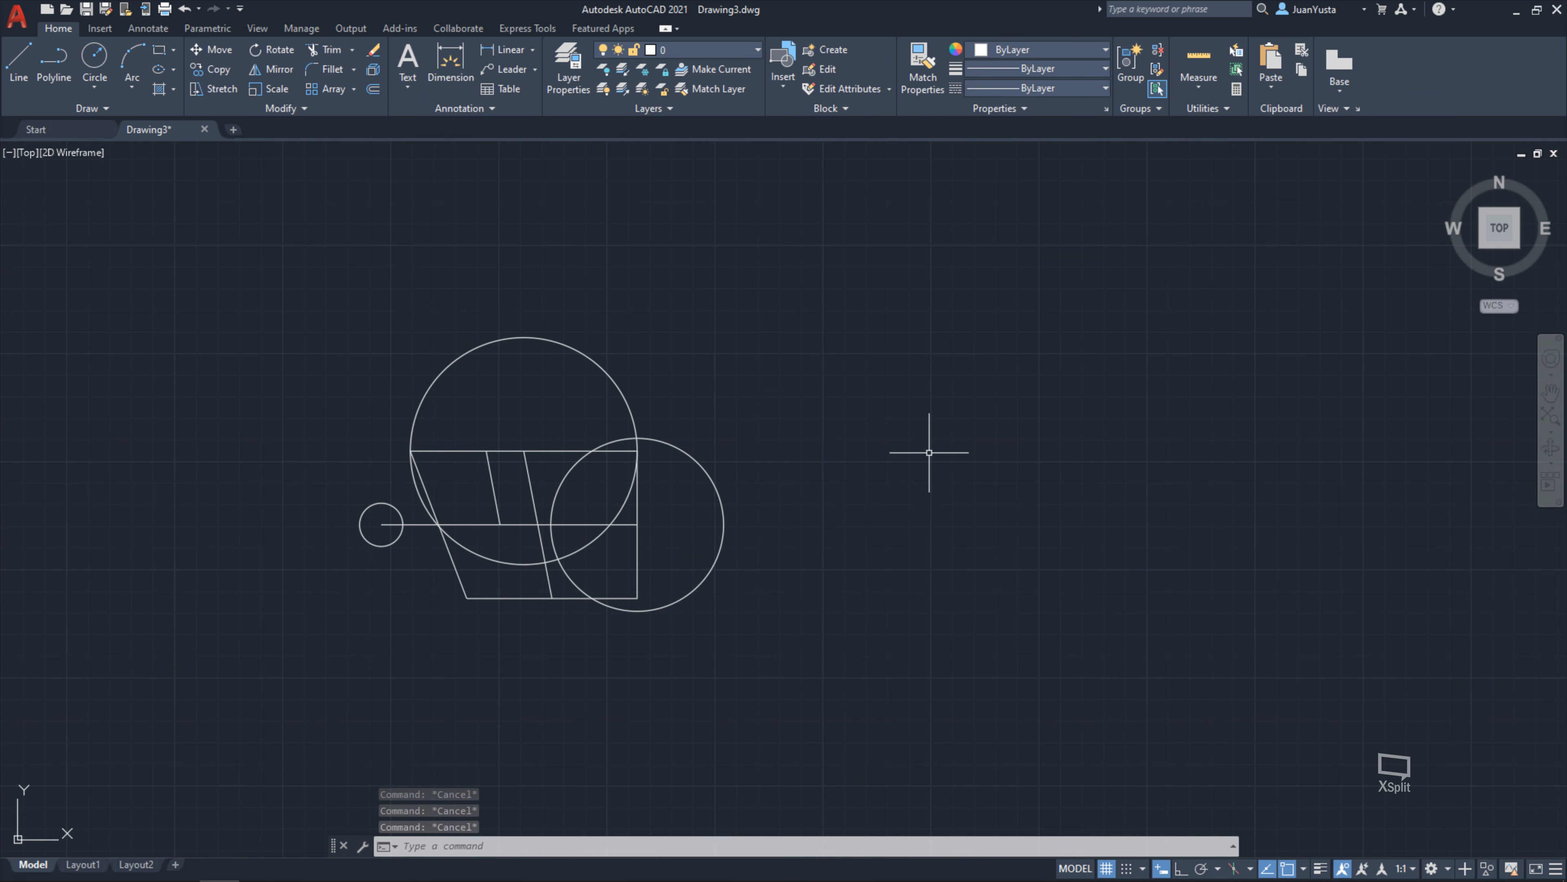
text(REC)
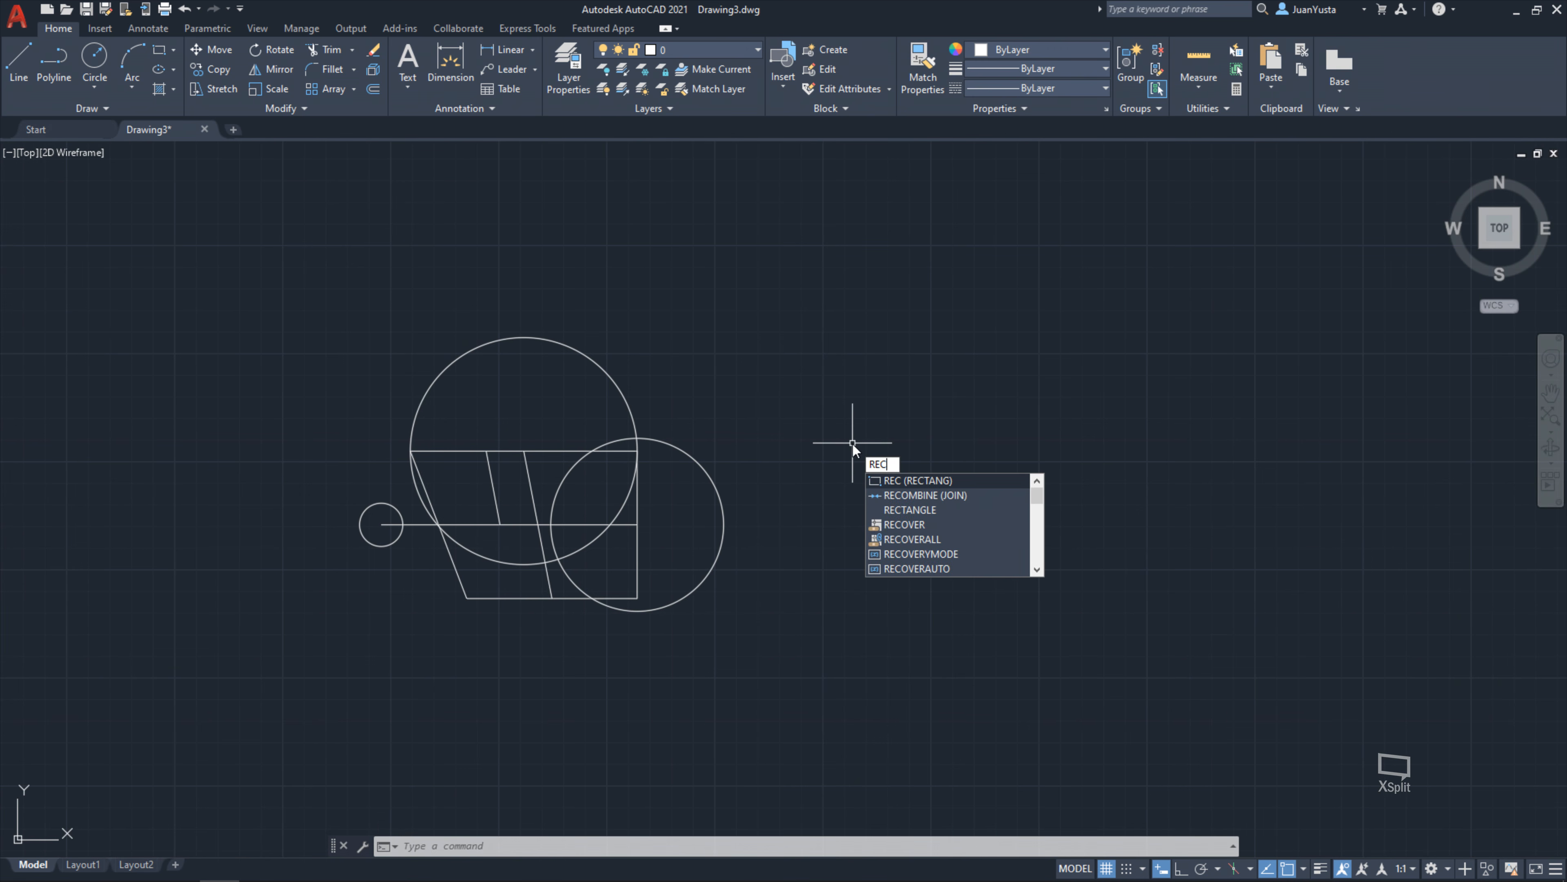
key(Return)
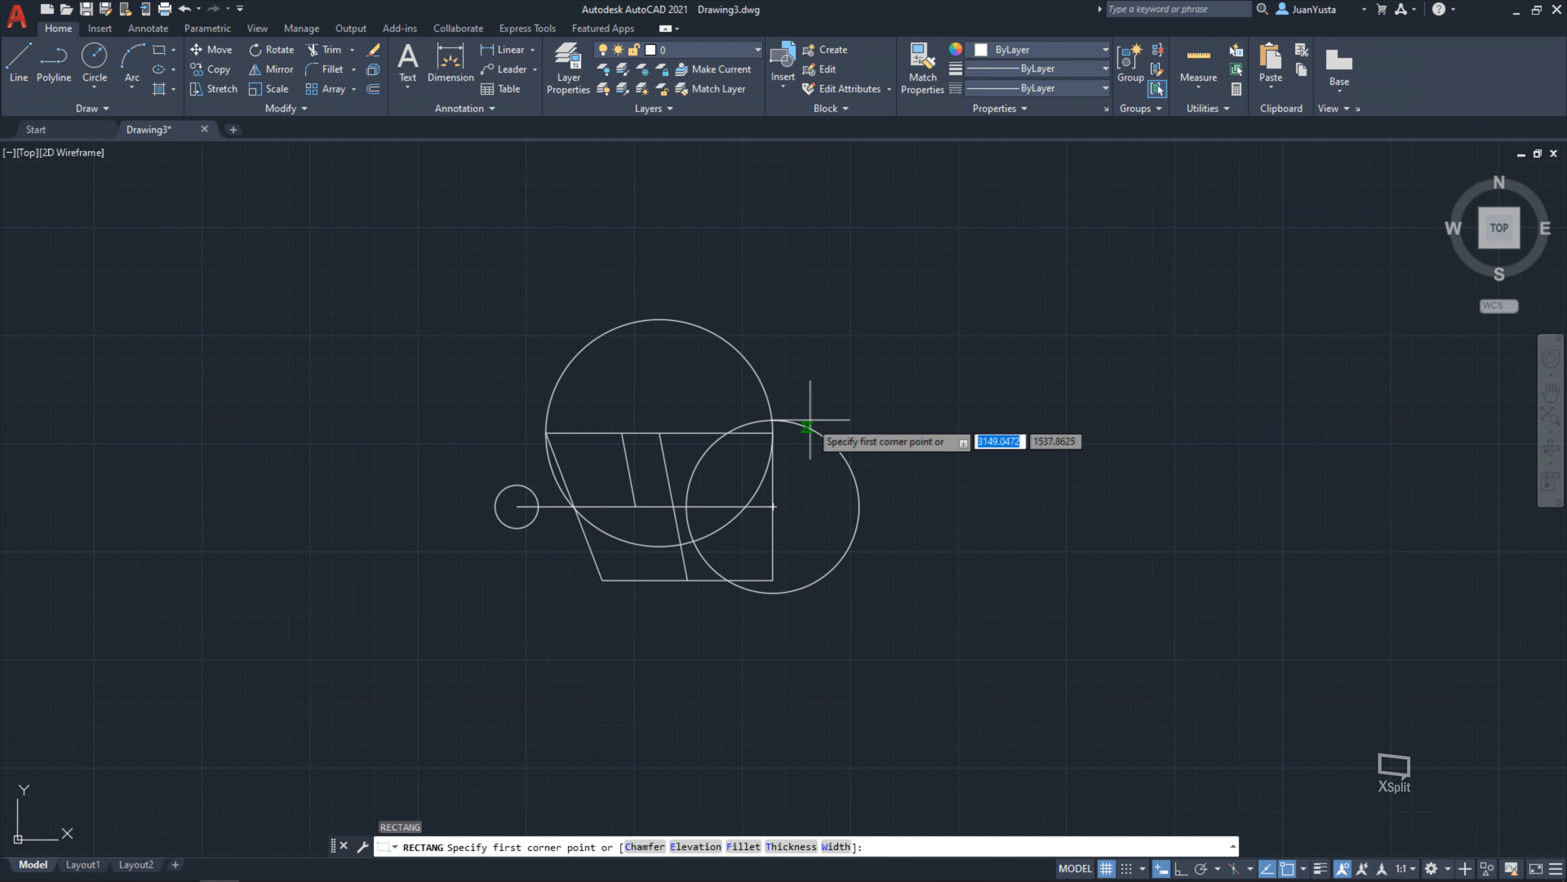
scroll(772, 425, up, 3)
scroll(775, 425, up, 1)
click(748, 428)
scroll(796, 383, down, 4)
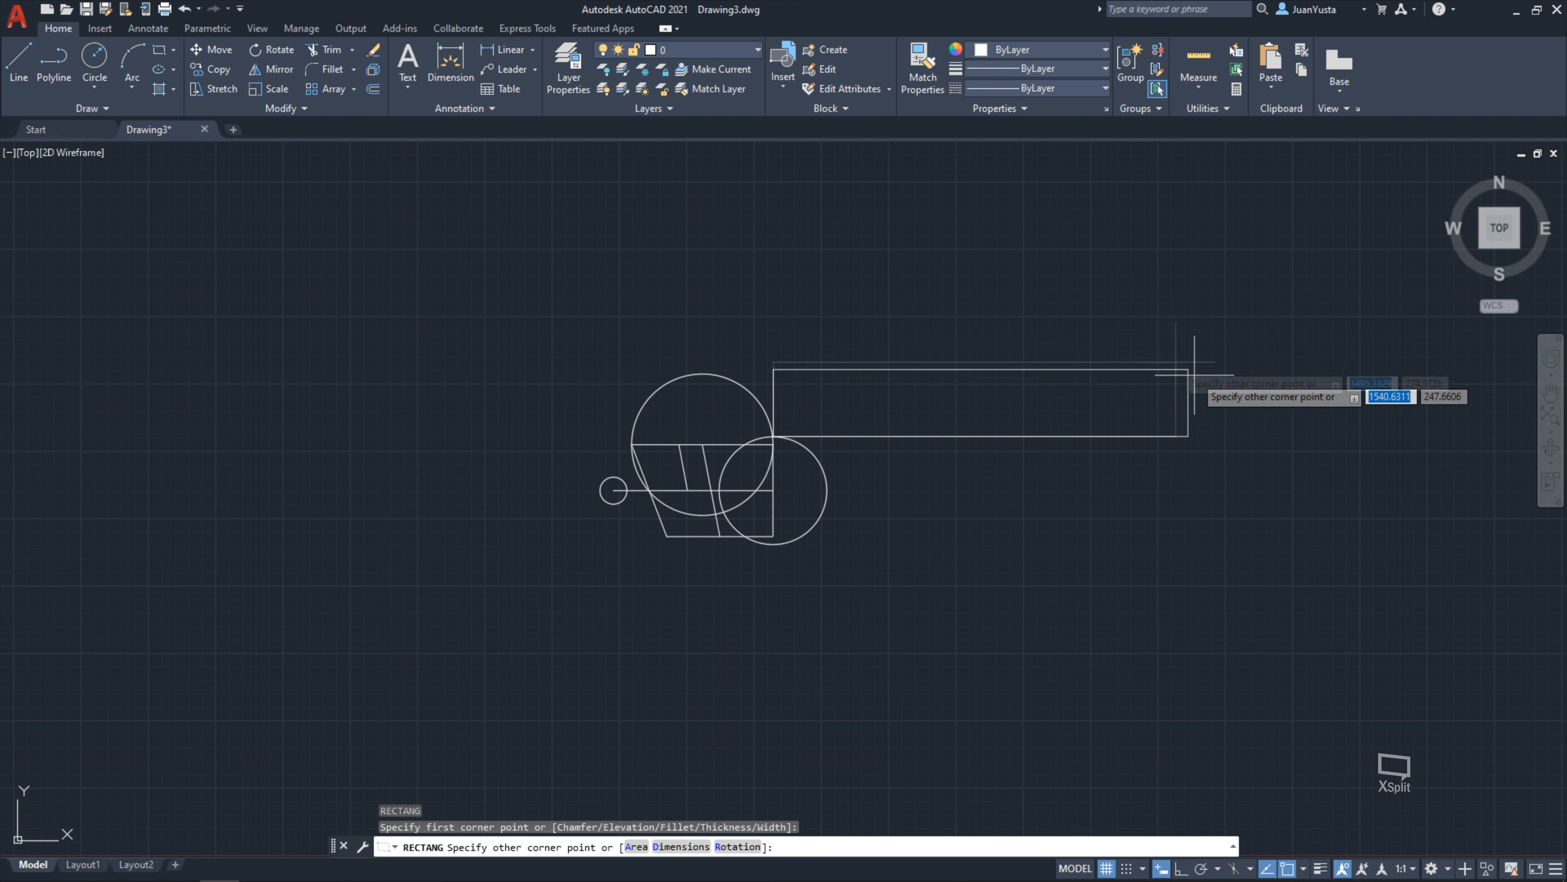
click(1231, 389)
Draw a rectangle 250 wide and 500 high upward from the long rectangle's upper-left corner
middle_drag(898, 537, 805, 585)
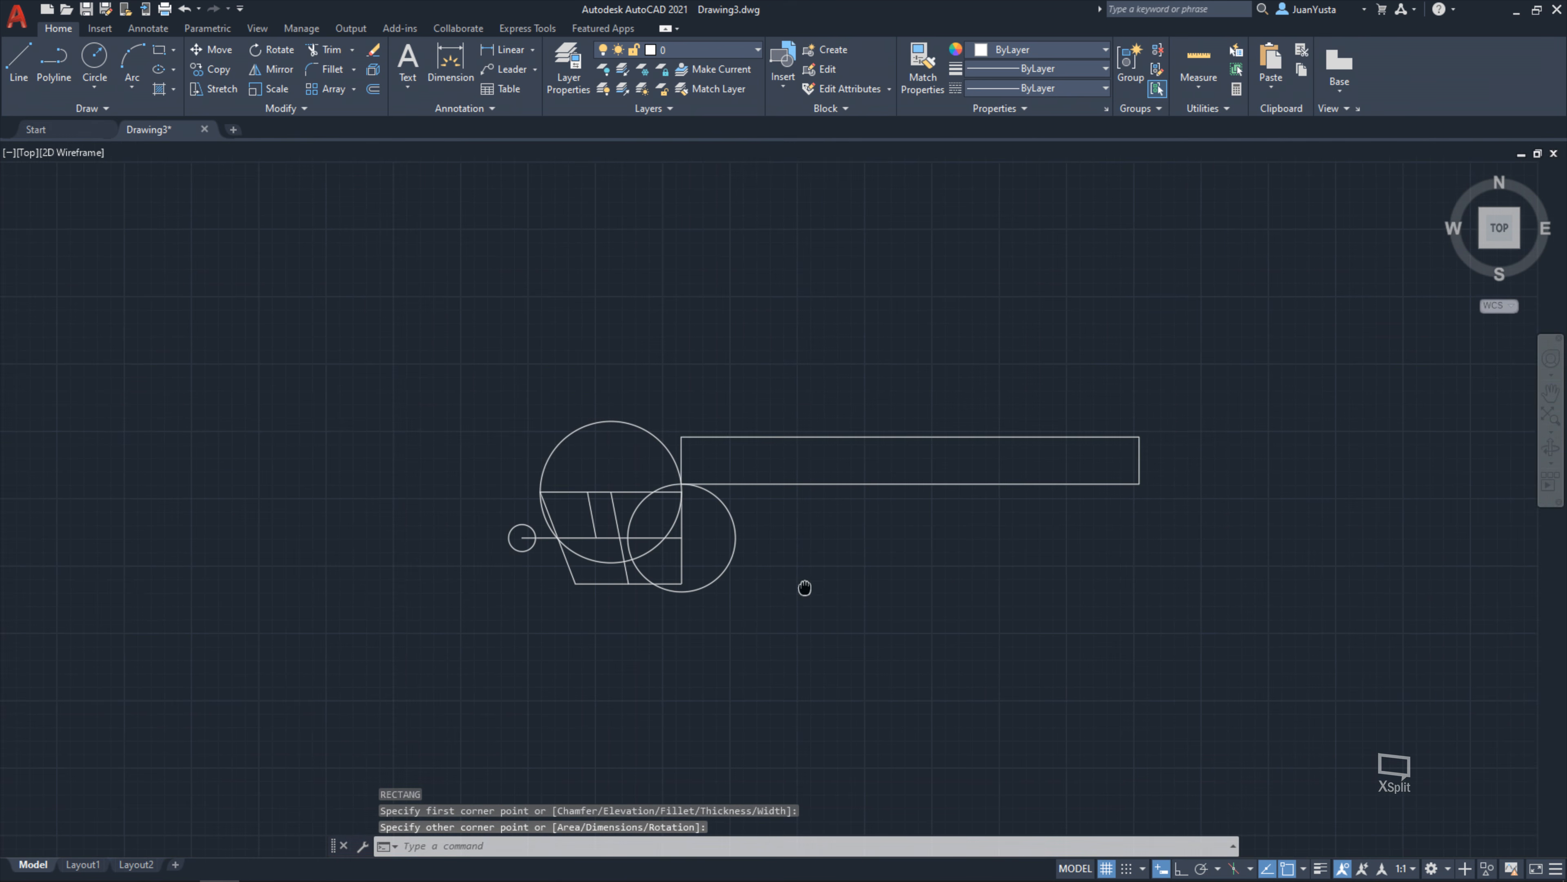
text(ec)
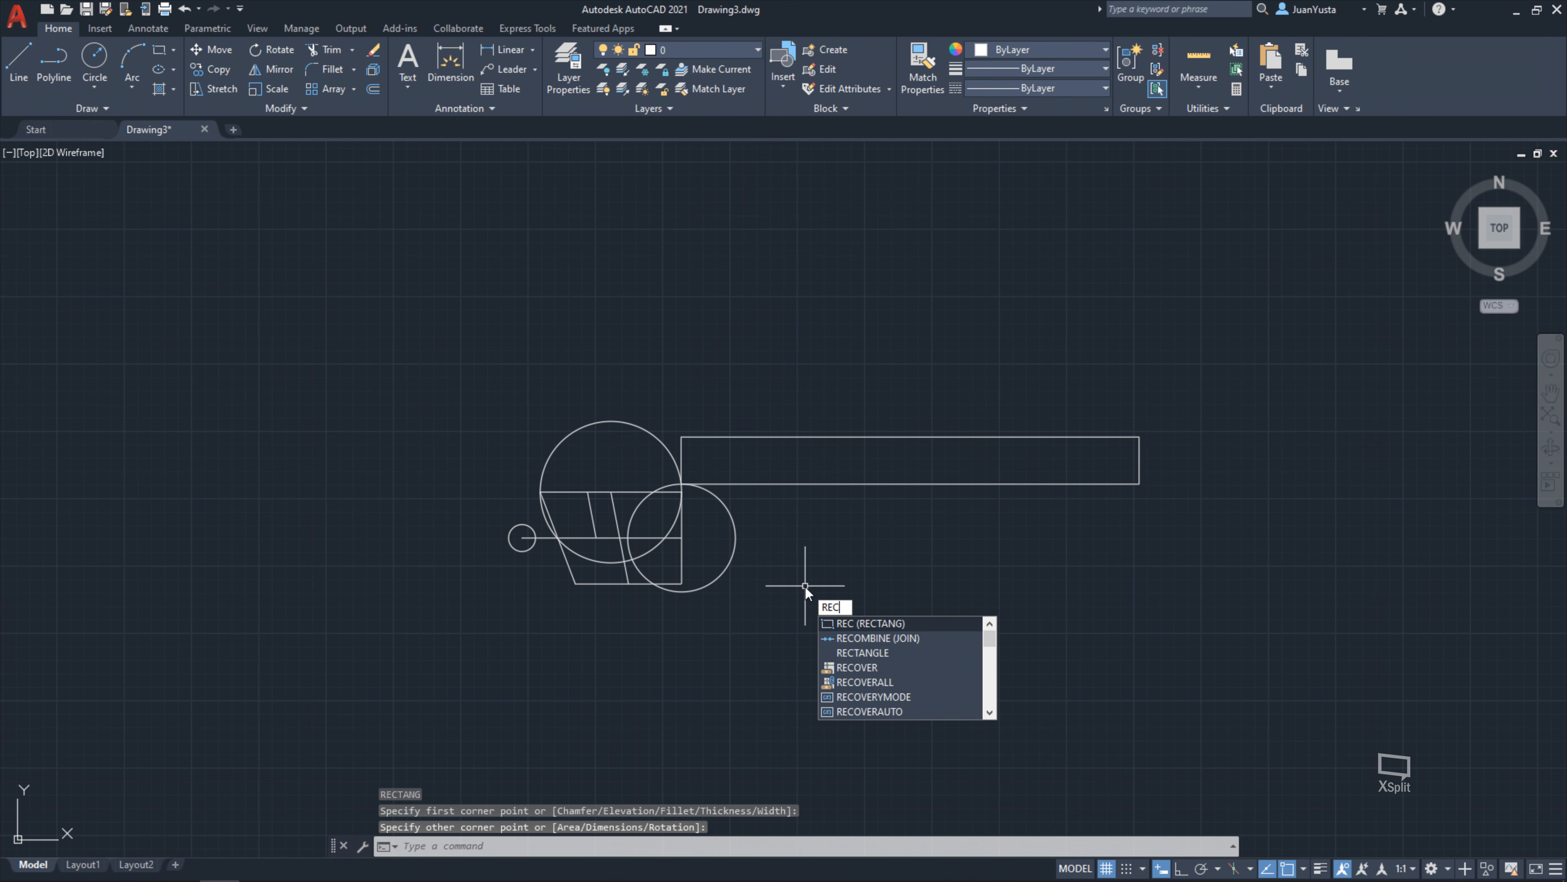
key(Return)
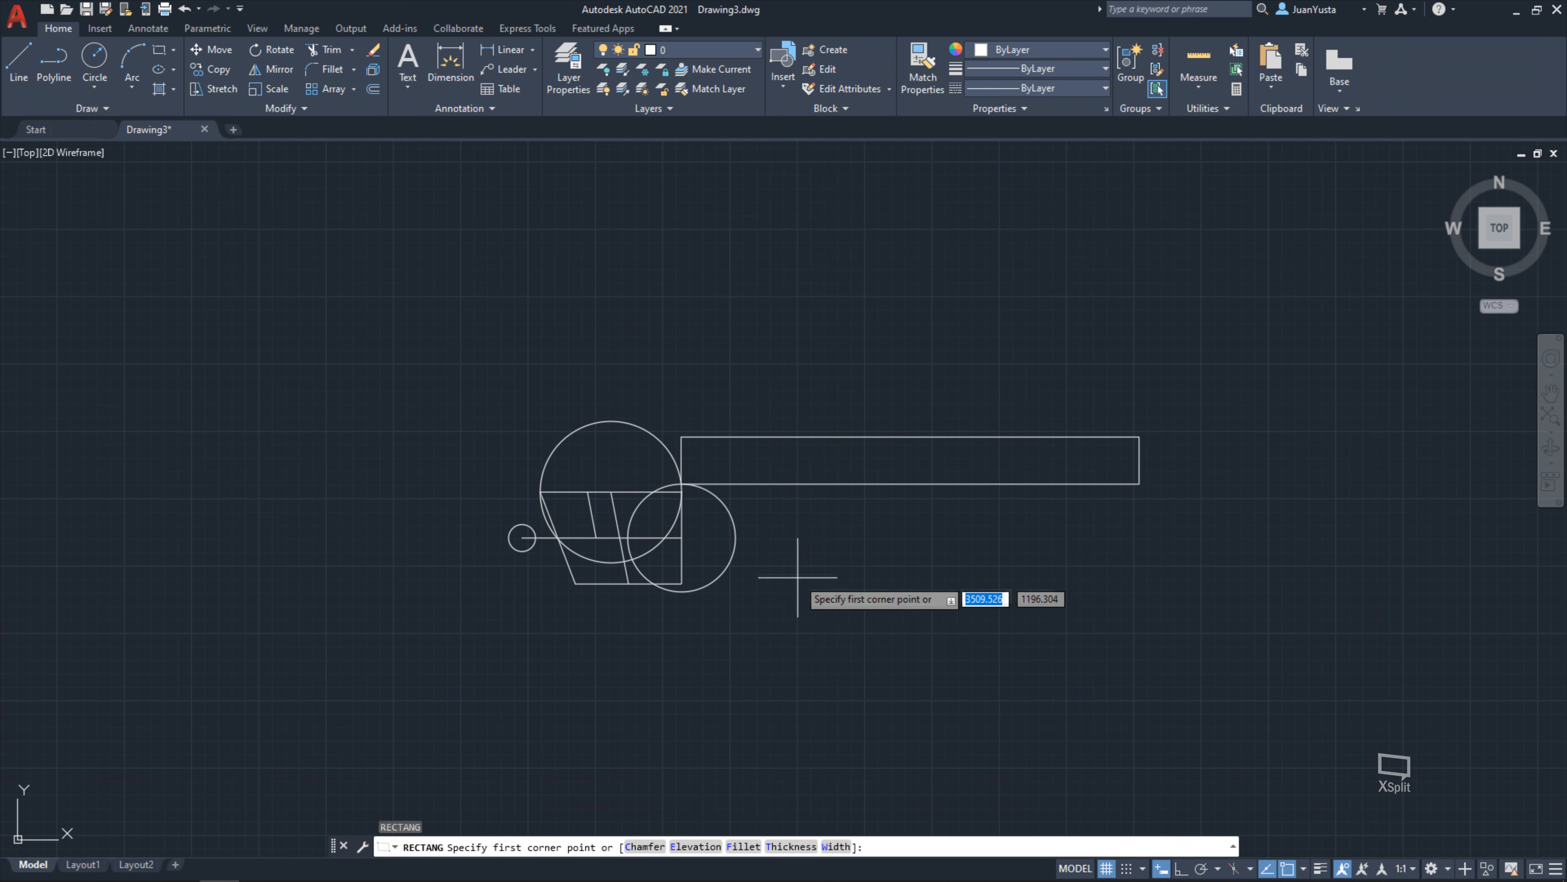
click(682, 436)
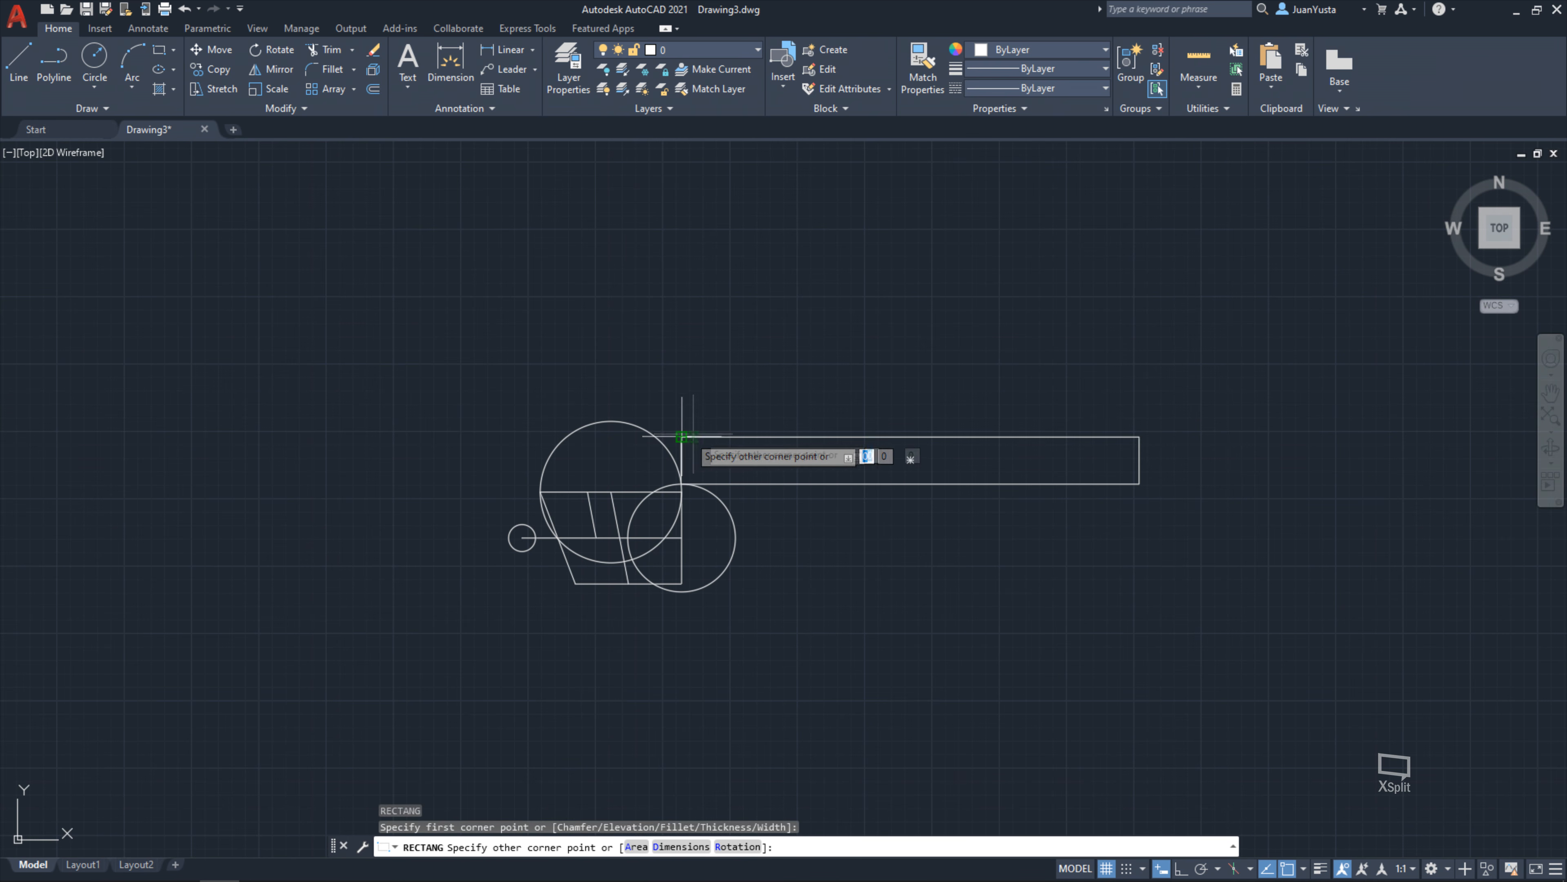
scroll(793, 367, up, 4)
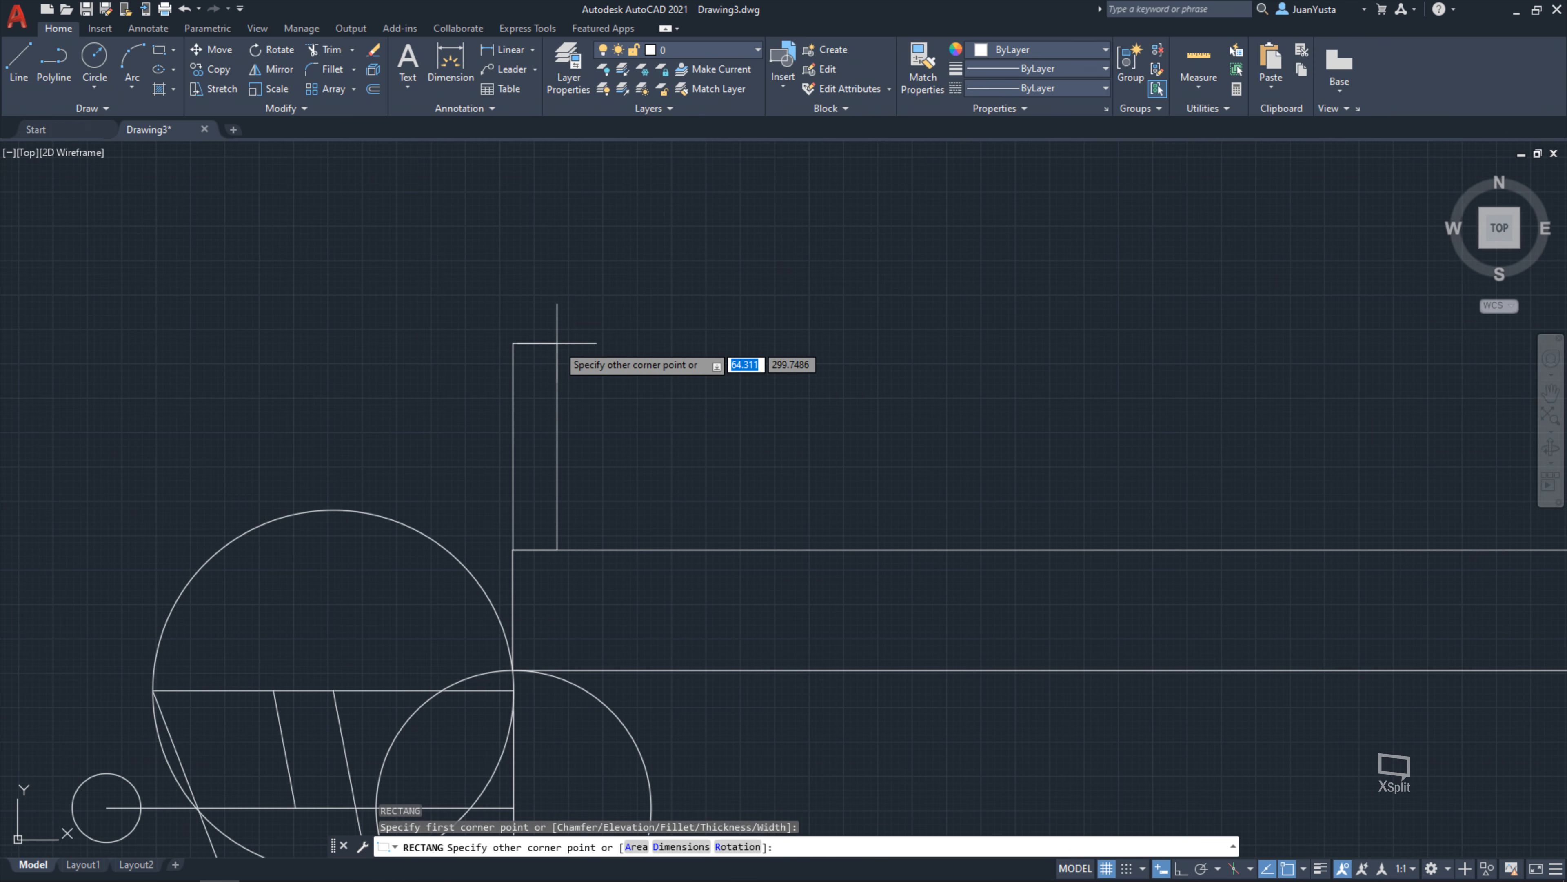
scroll(559, 328, down, 4)
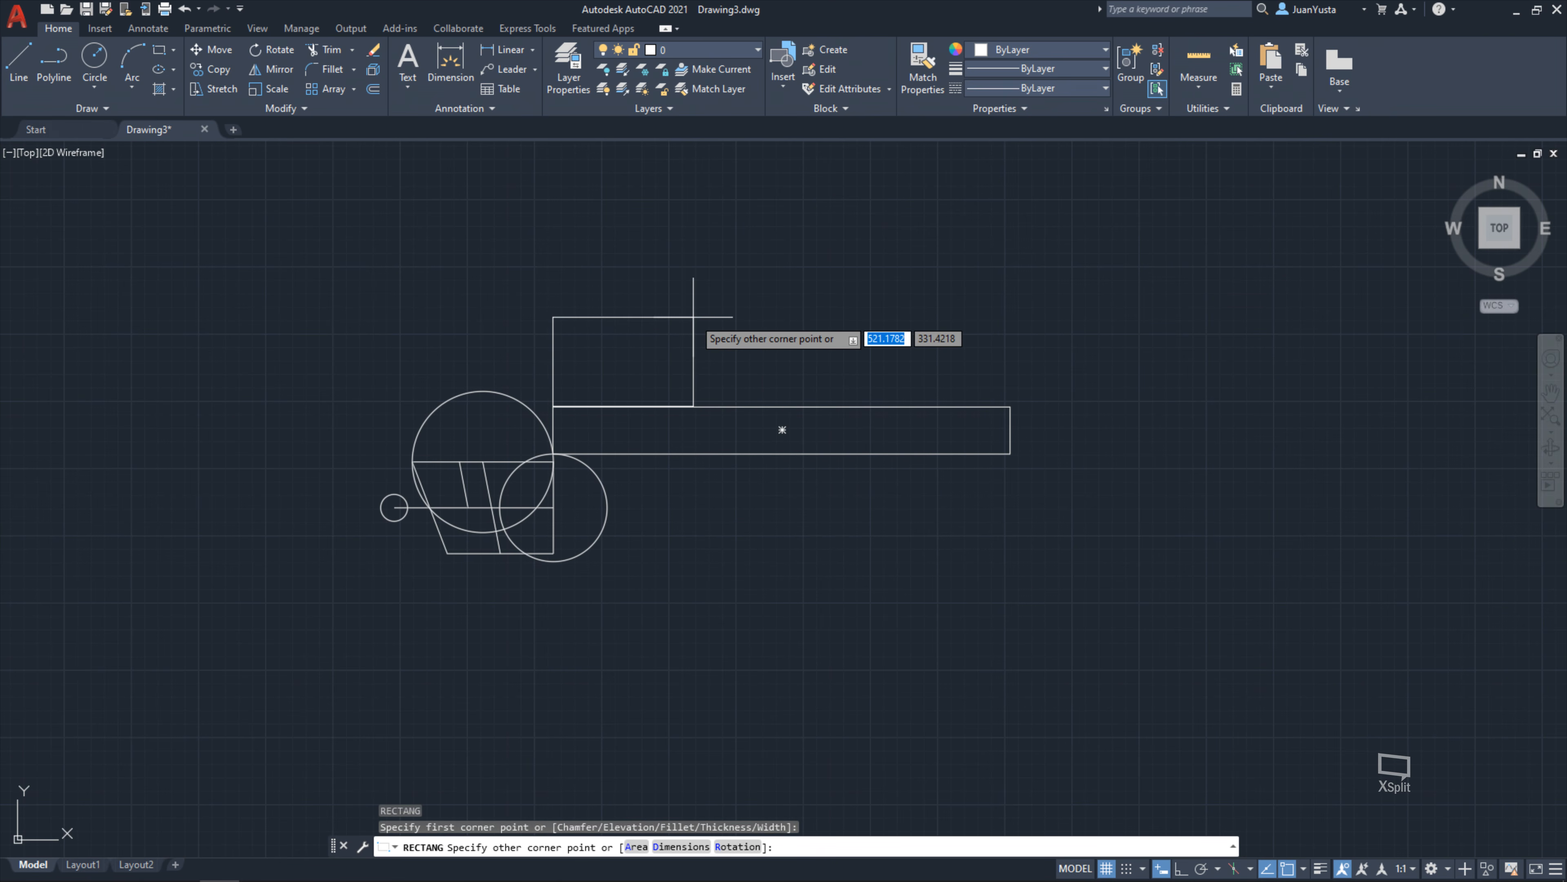
scroll(658, 329, up, 2)
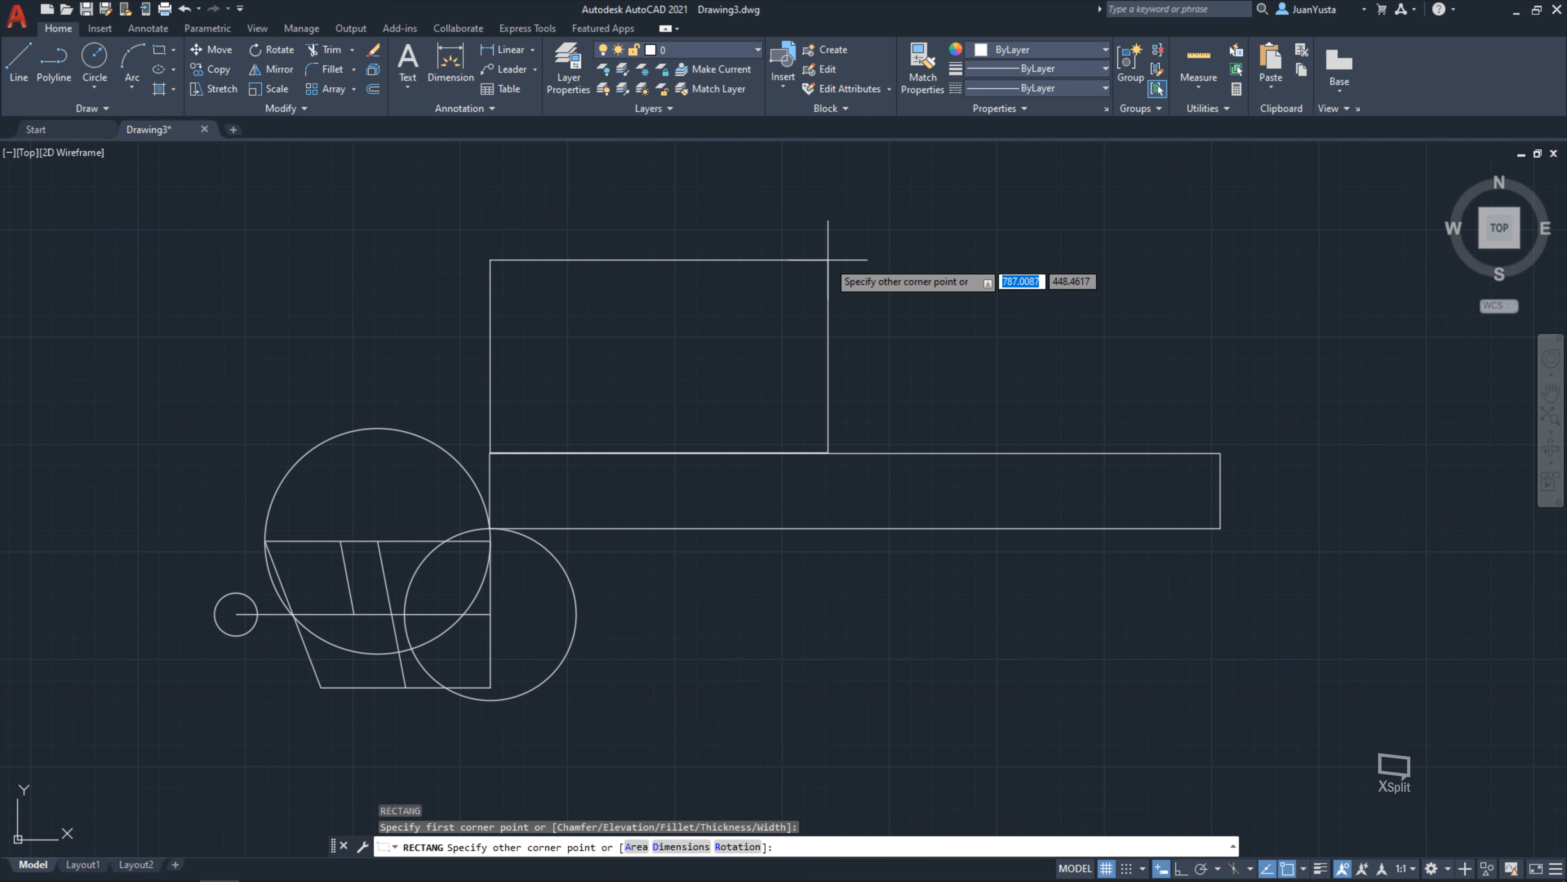
text(250)
key(Tab)
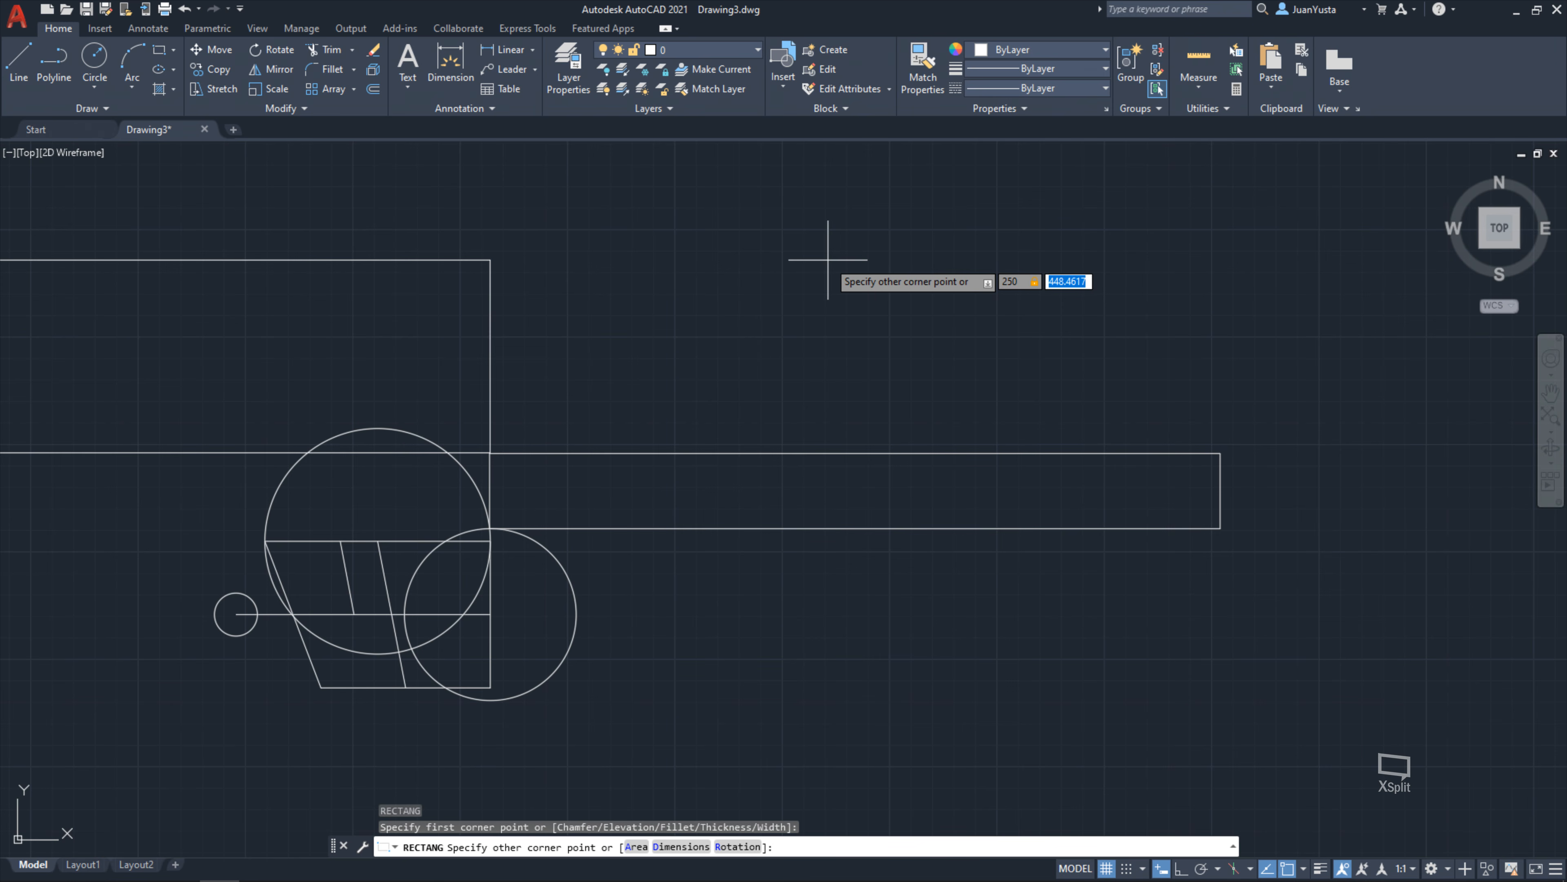
text(500)
key(Return)
Inspect the 250 by 500 rectangle, start a DIST measurement from its lower-left corner, and cancel it
click(746, 308)
click(540, 280)
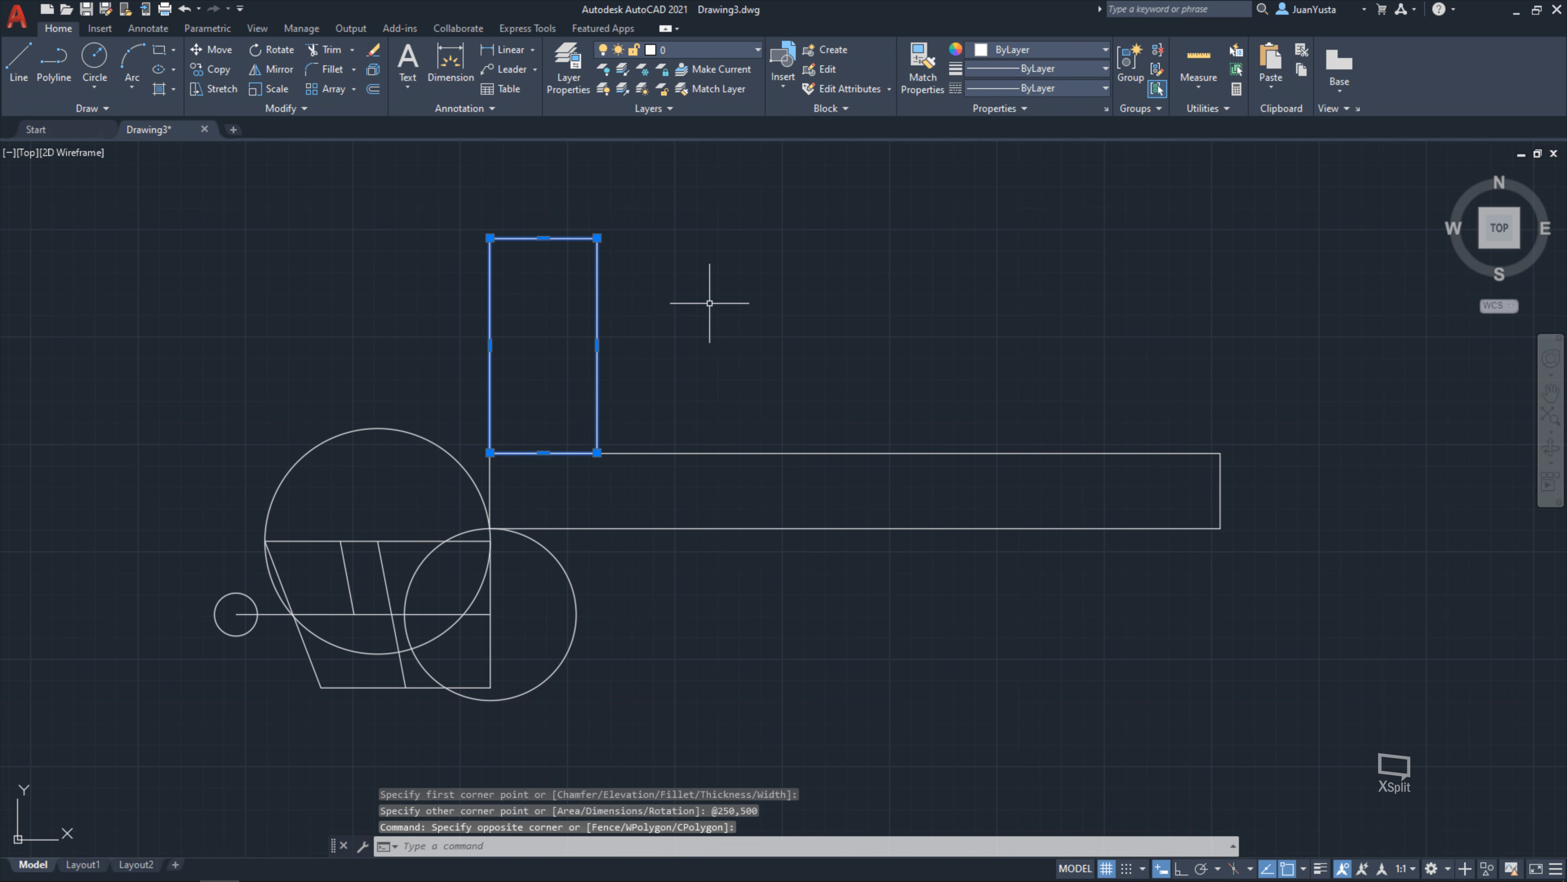
key(Escape)
key(Escape)
key(Escape)
text(Dk)
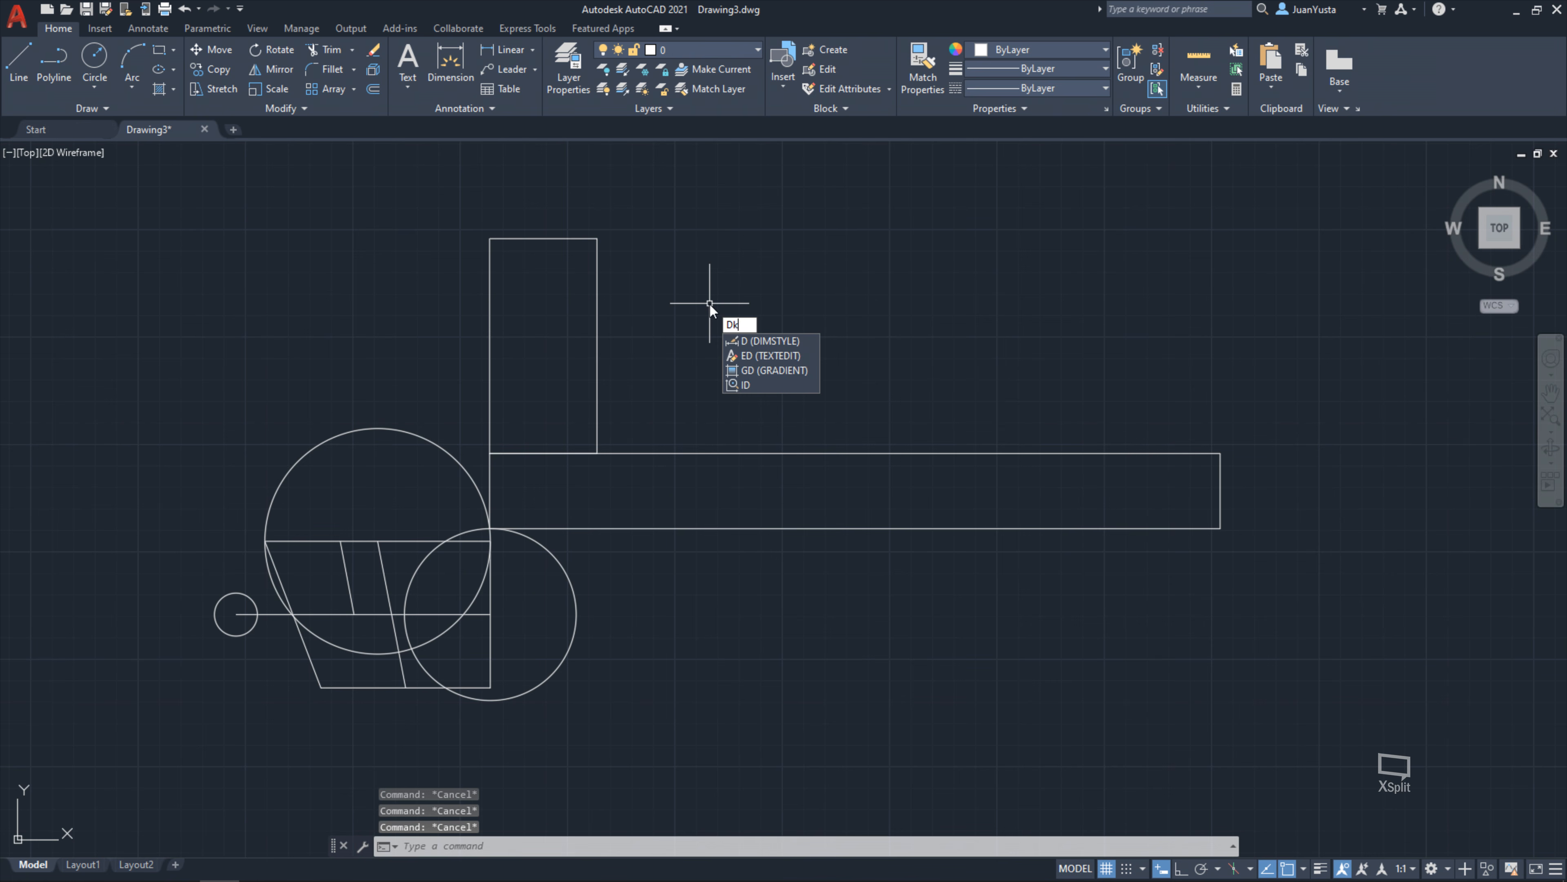
key(BackSpace)
text(i)
key(Return)
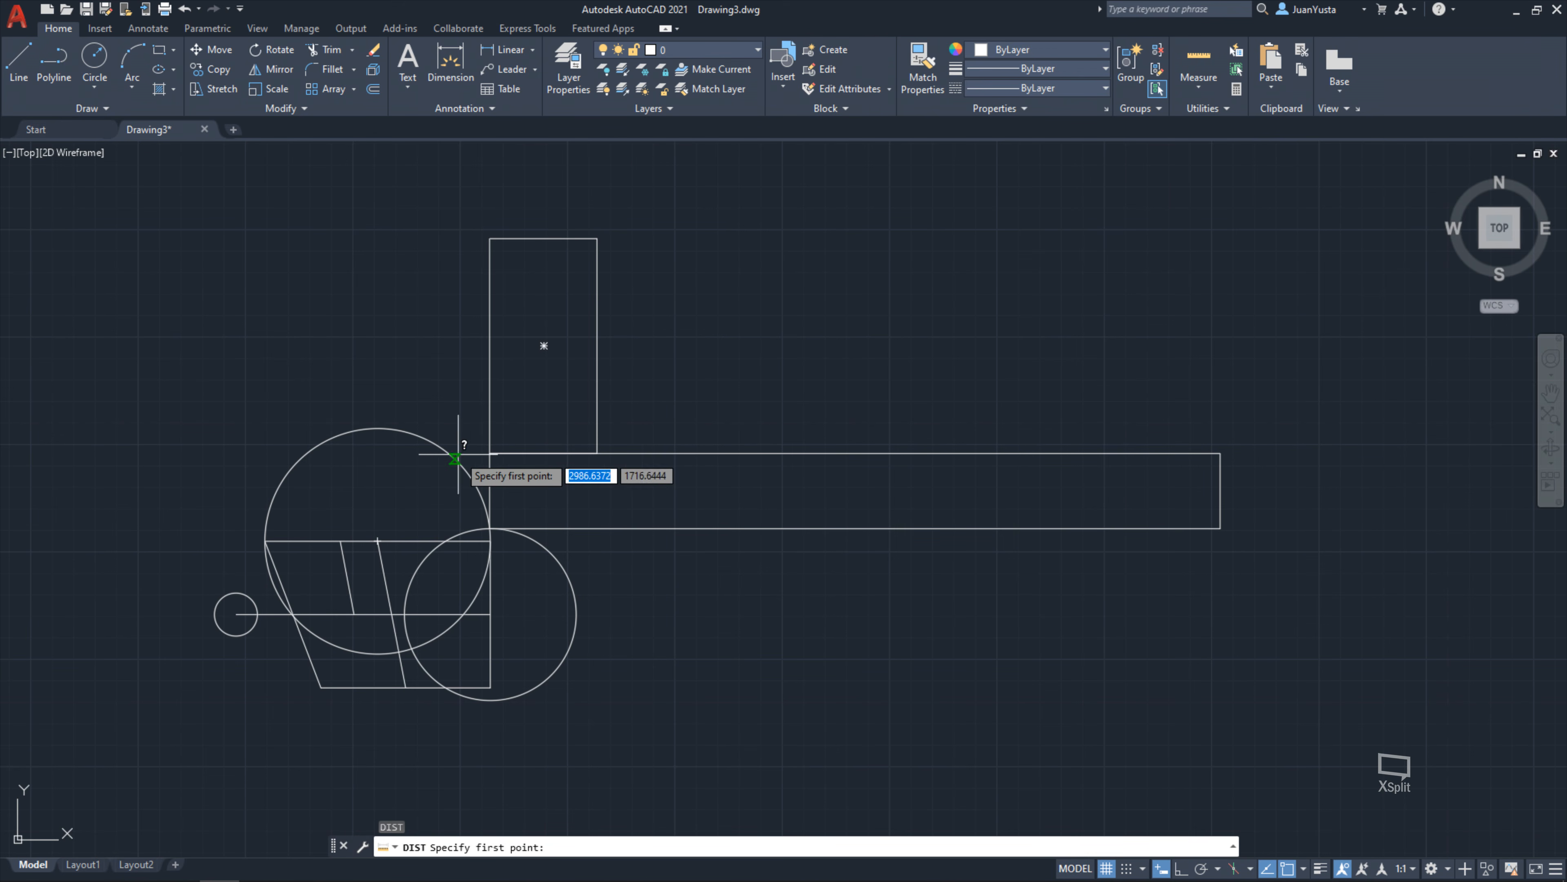
click(490, 452)
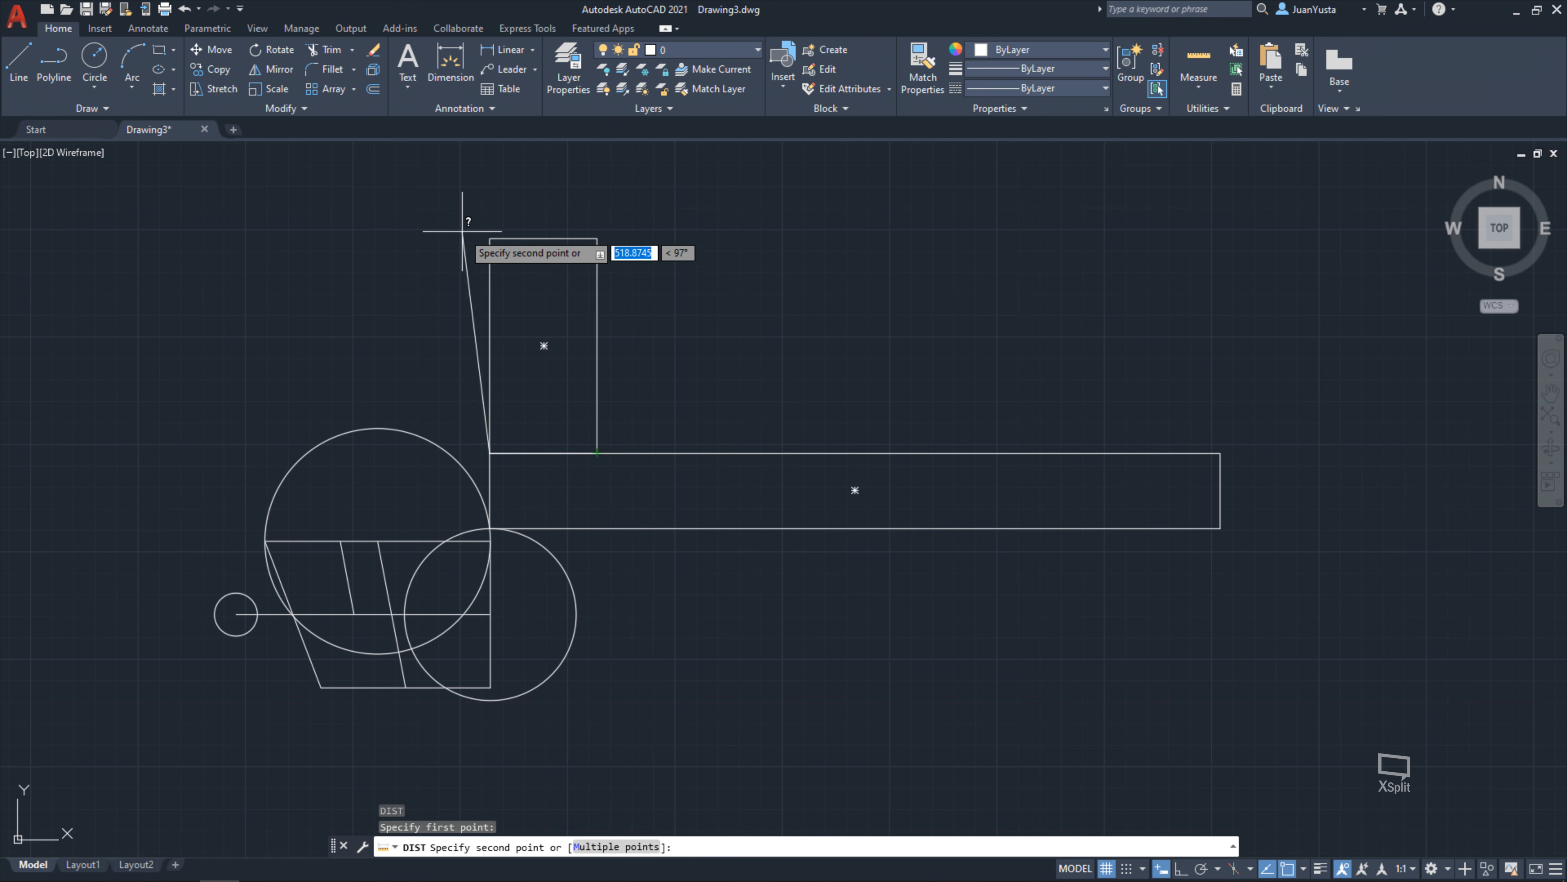
key(Escape)
key(Escape)
Draw a rectangle 500 wide and 250 high starting at the tall rectangle's lower-right corner
middle_drag(734, 323, 619, 393)
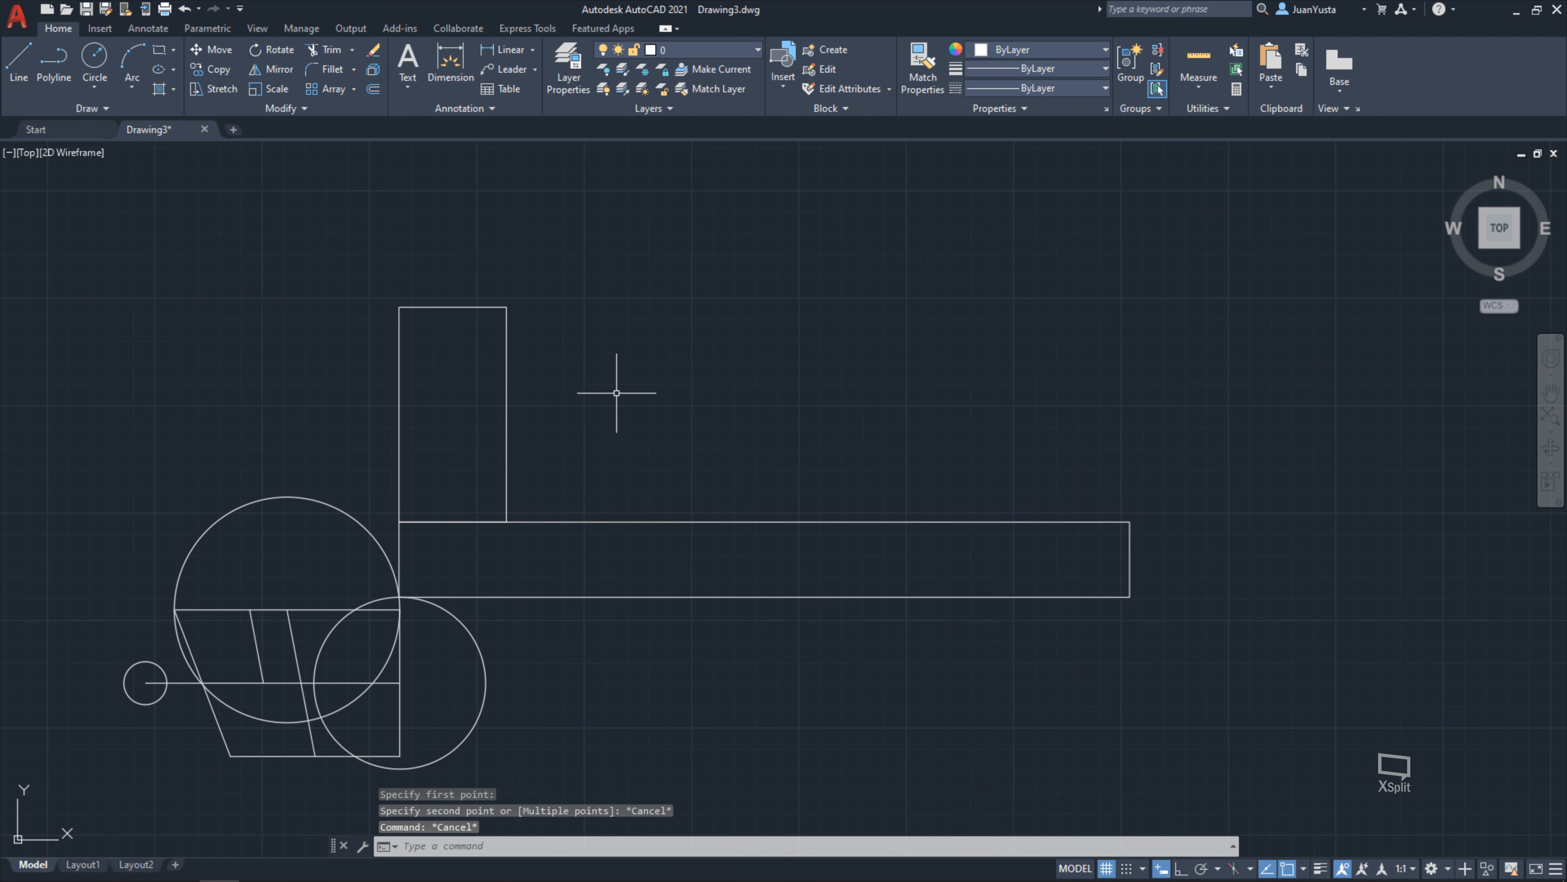
text(rec)
key(Return)
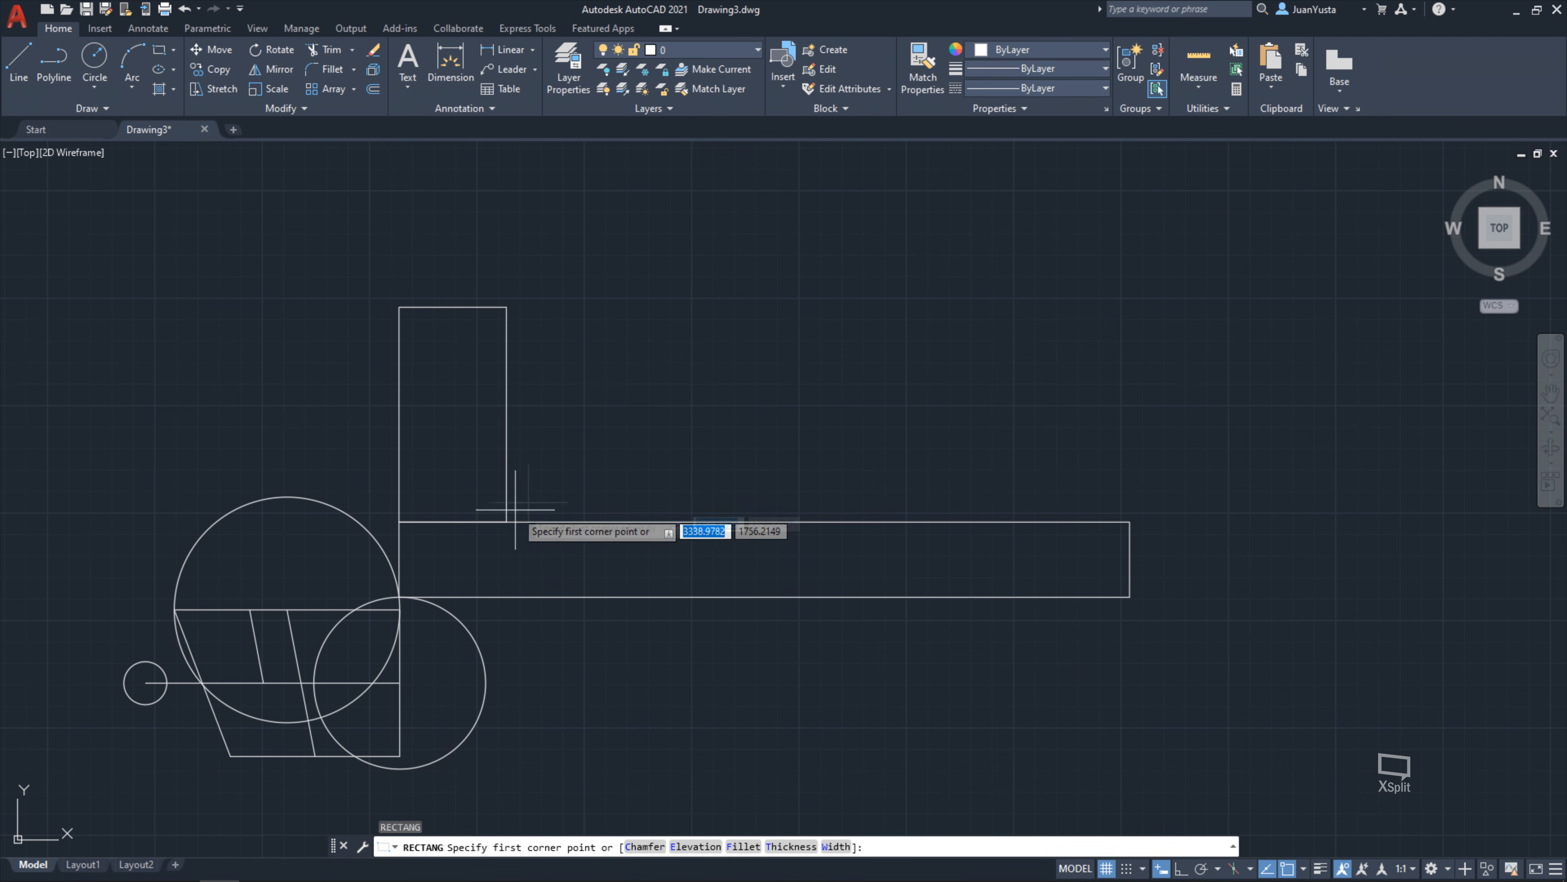
click(501, 518)
text(500)
key(Tab)
text(2)
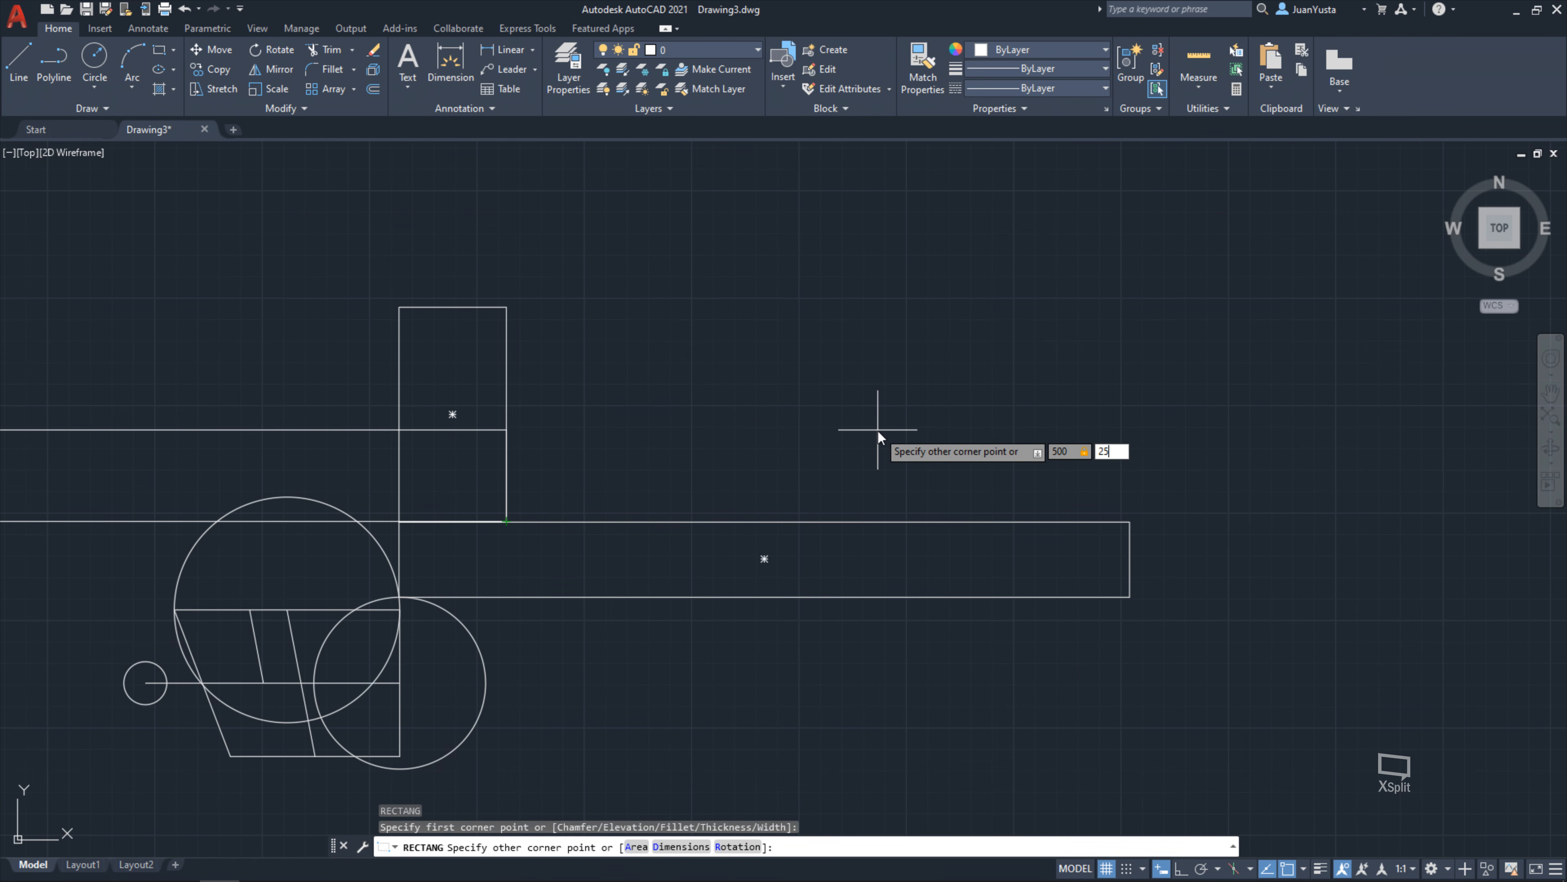
text(50)
key(Return)
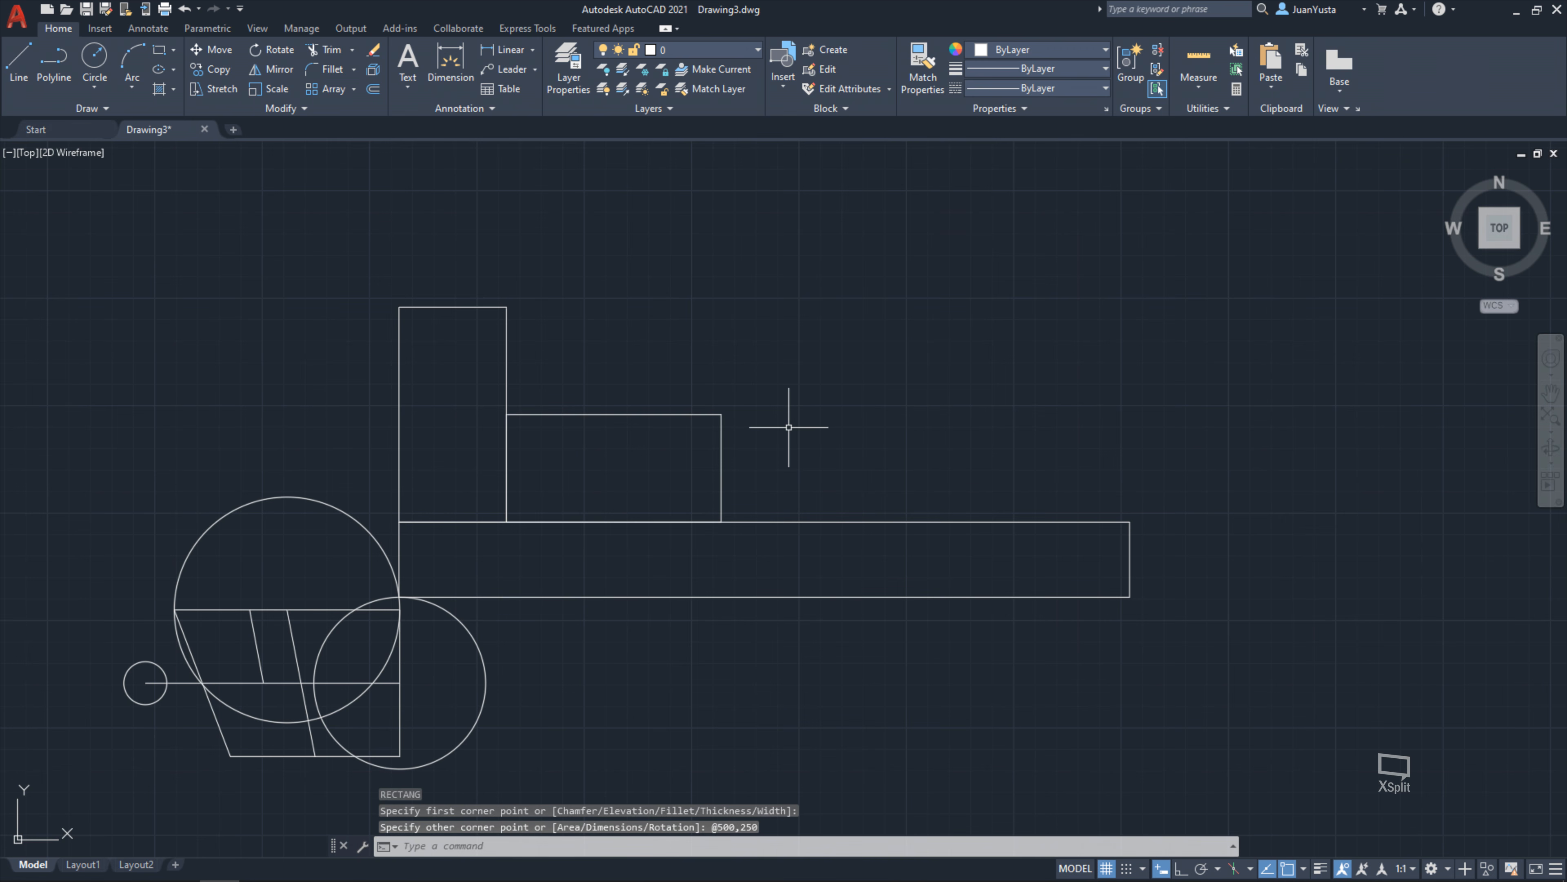
Draw a 500 by 500 square starting at the lower-right corner of the 500 by 250 rectangle, and leave it deselected
text(rec)
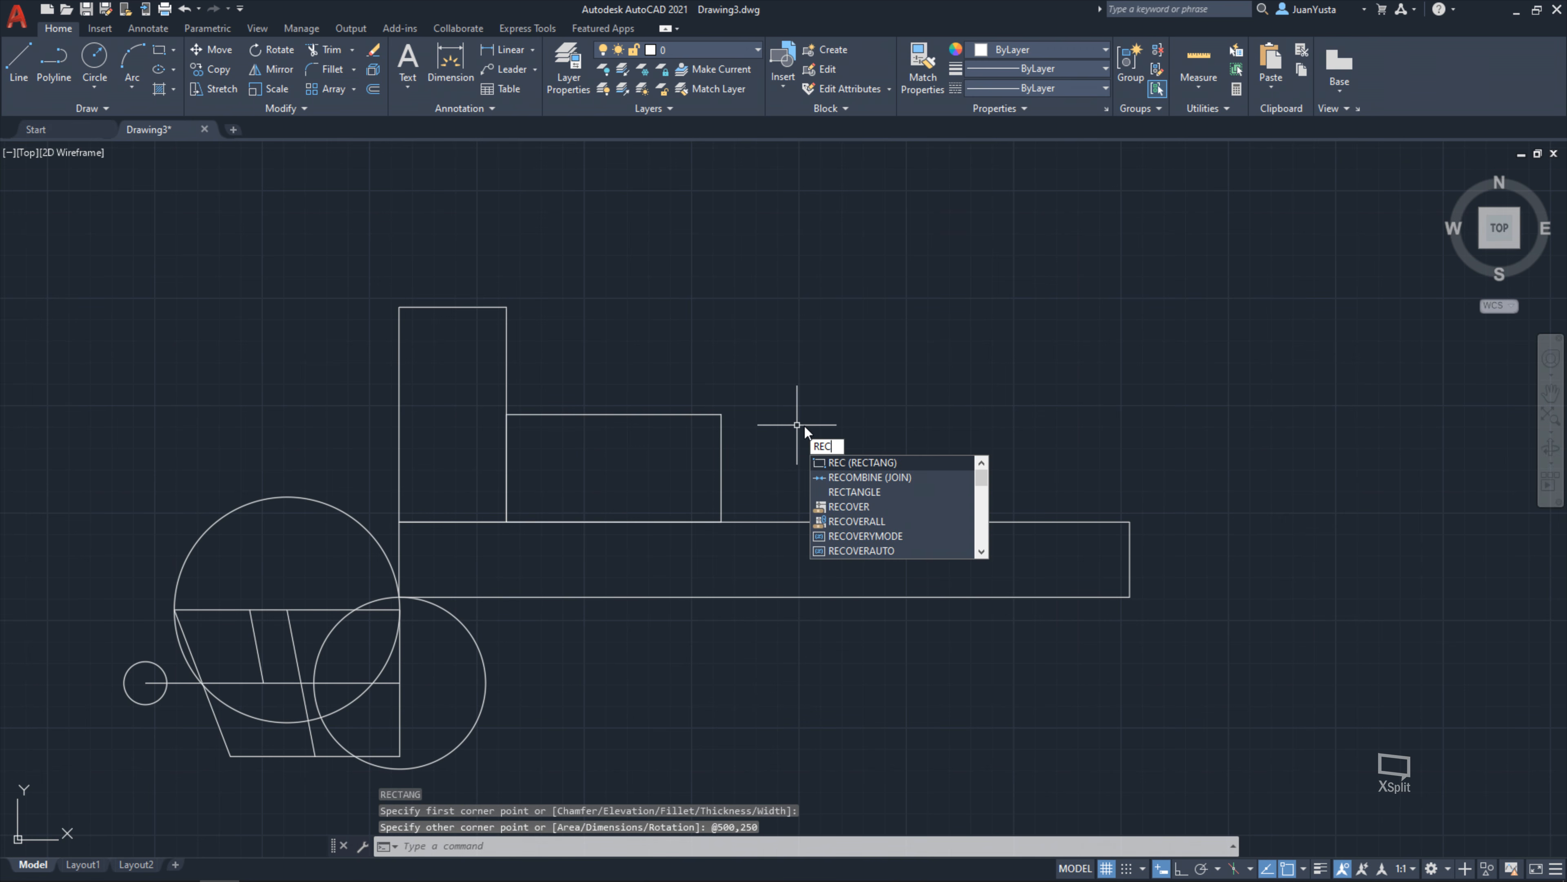
key(Return)
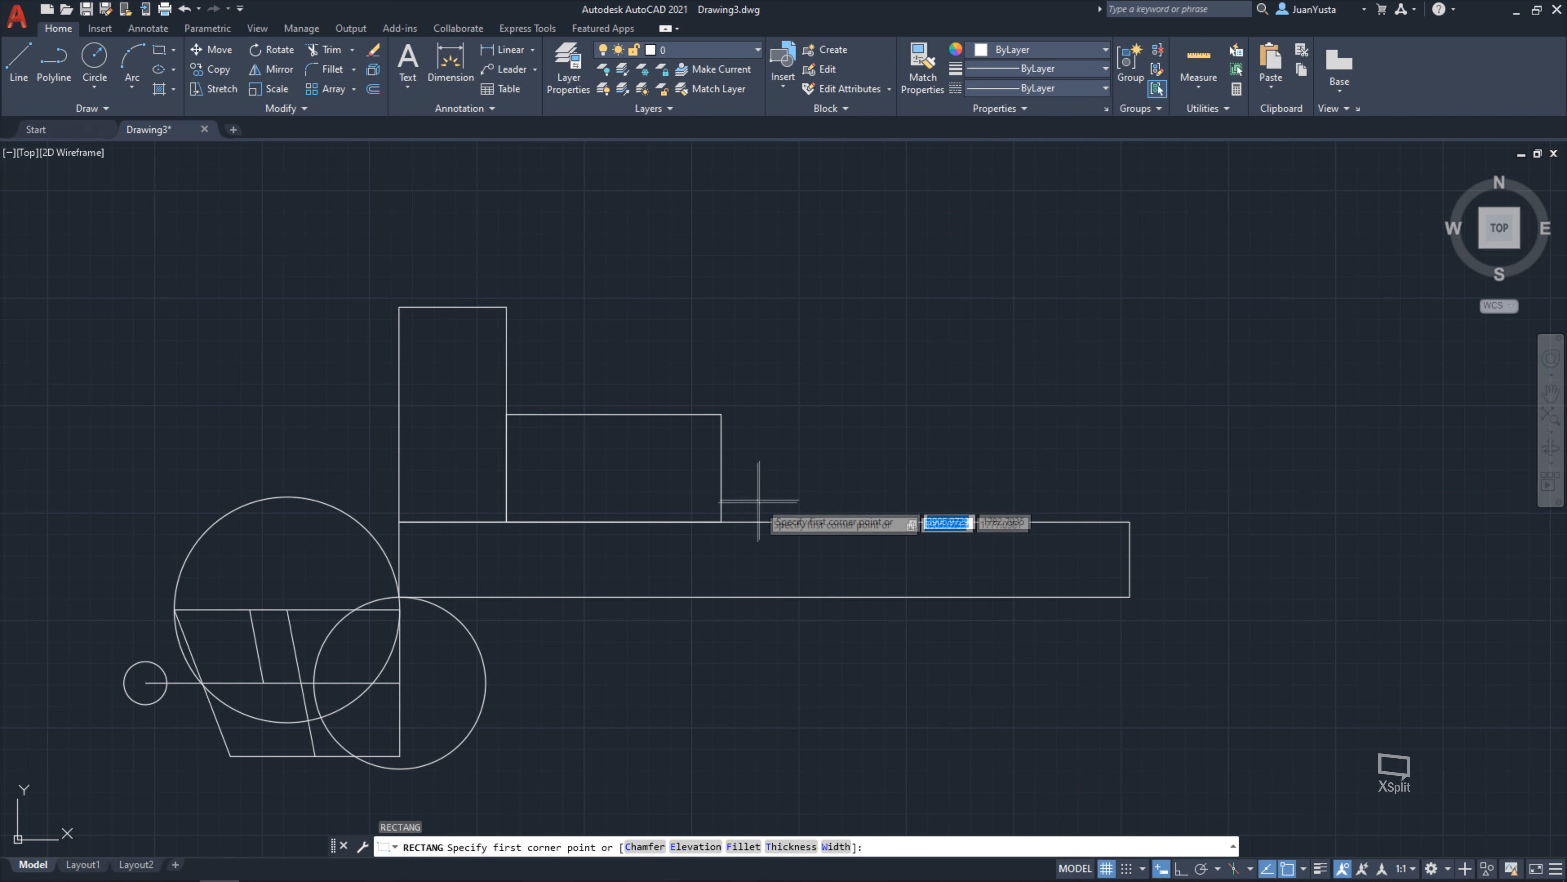
click(721, 521)
text(500)
key(Tab)
text(500)
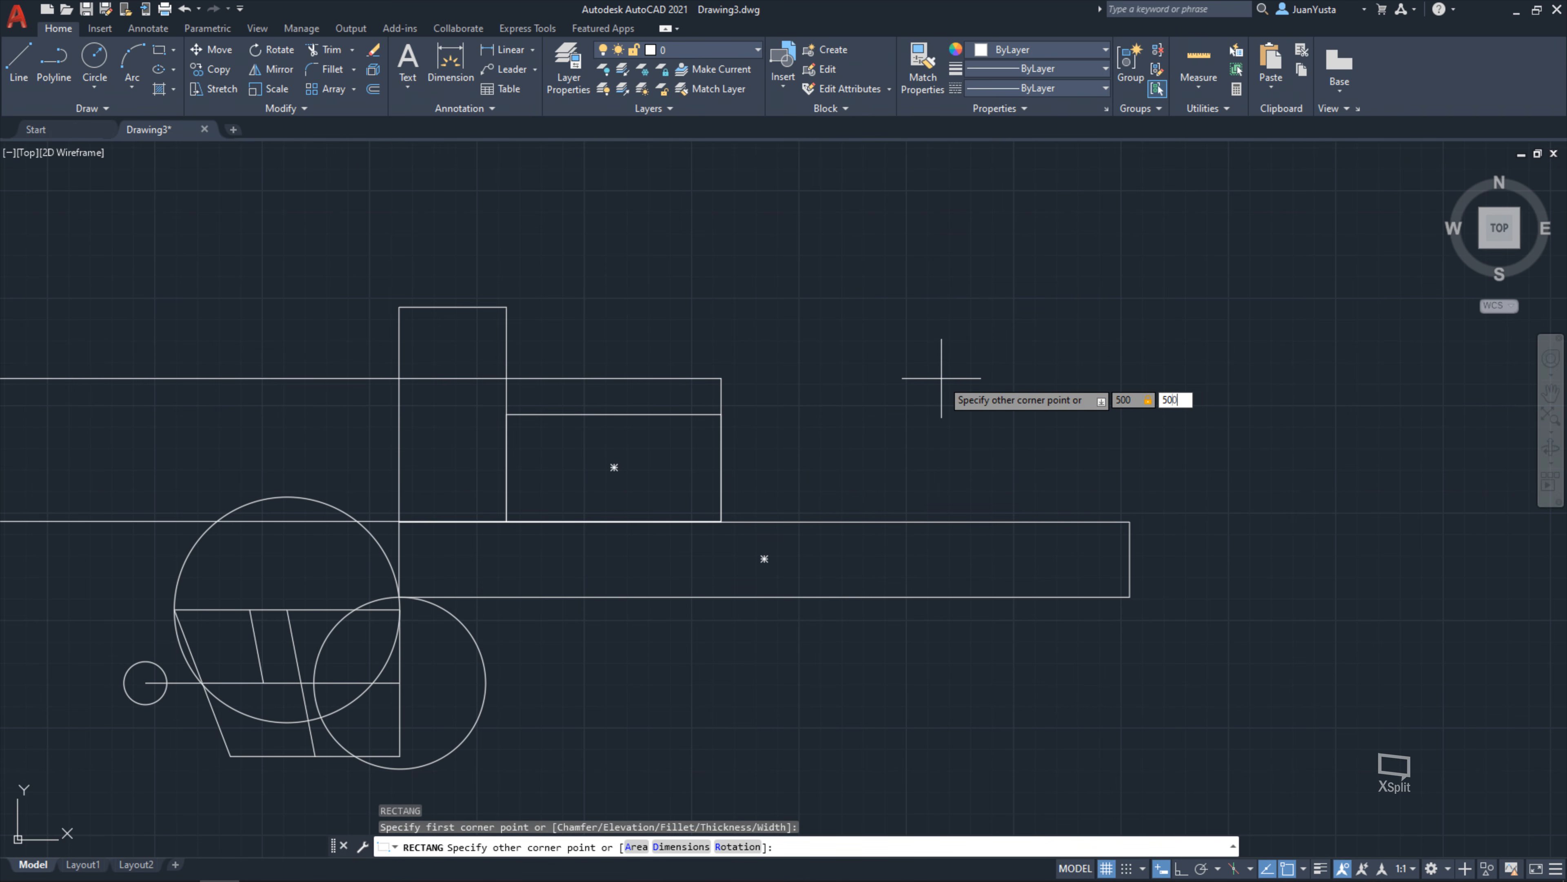
key(Return)
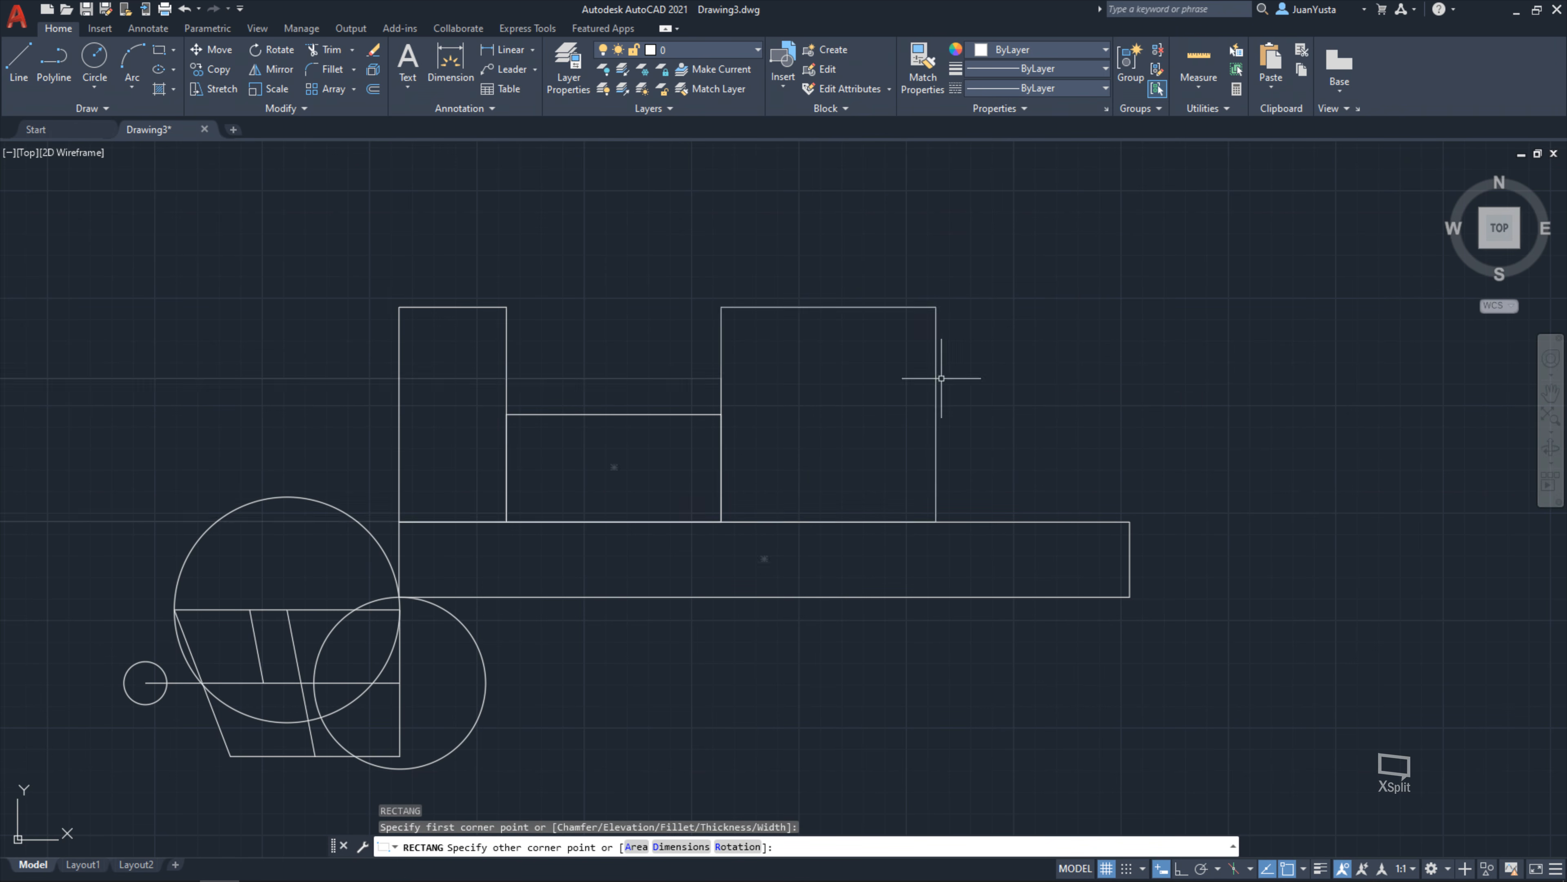
click(991, 395)
click(889, 323)
key(Escape)
key(Escape)
key(Escape)
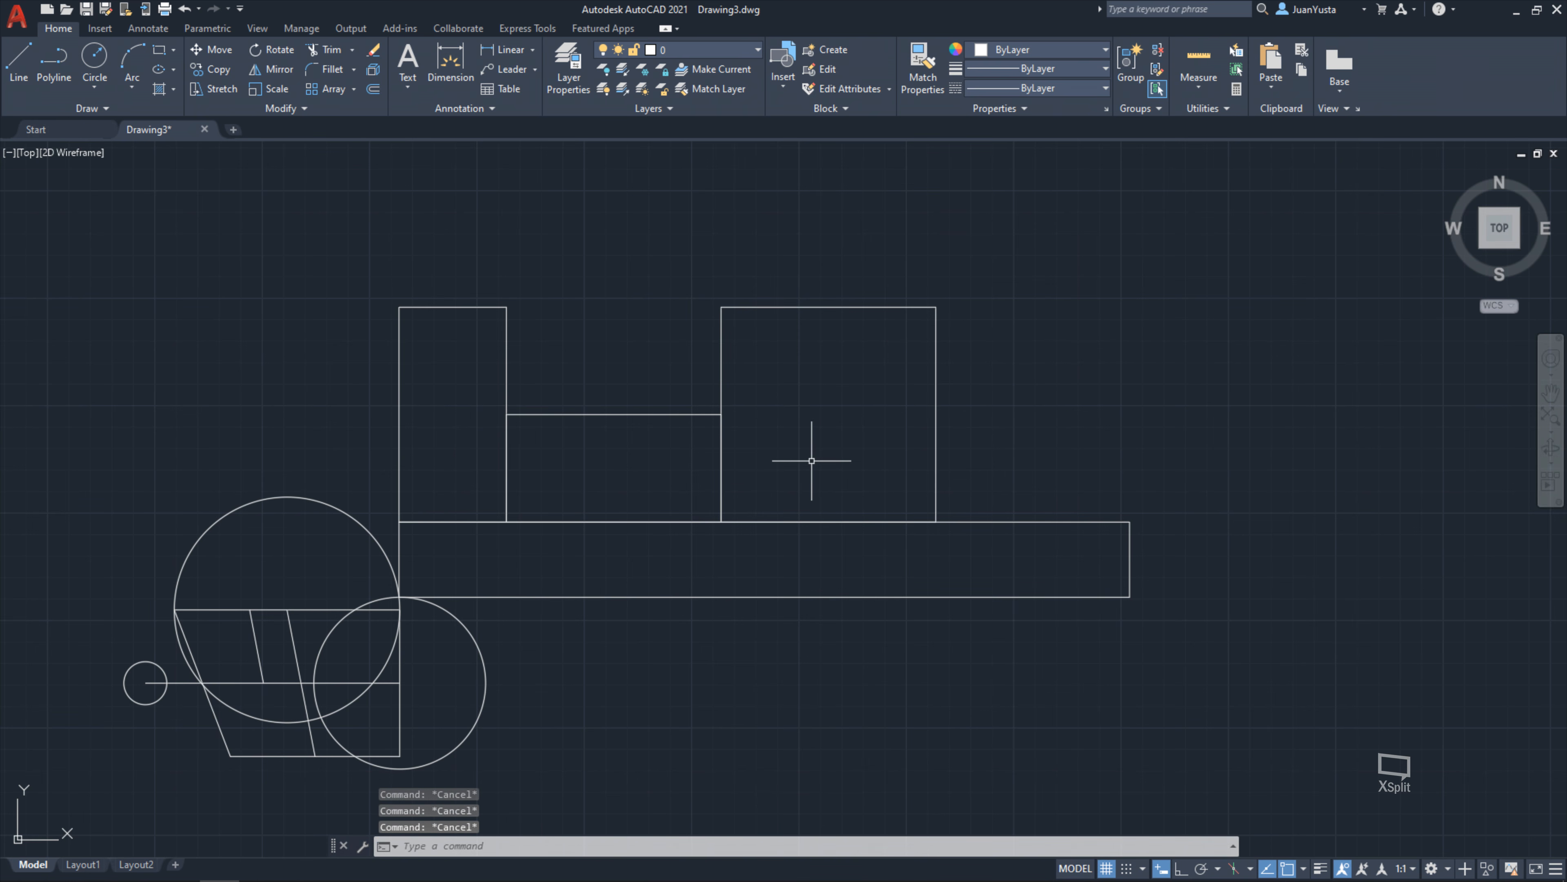
Copy the 500 by 500 square and the 500 by 250 rectangle together, from the rectangle's lower-left corner to its upper-left corner
scroll(812, 464, down, 2)
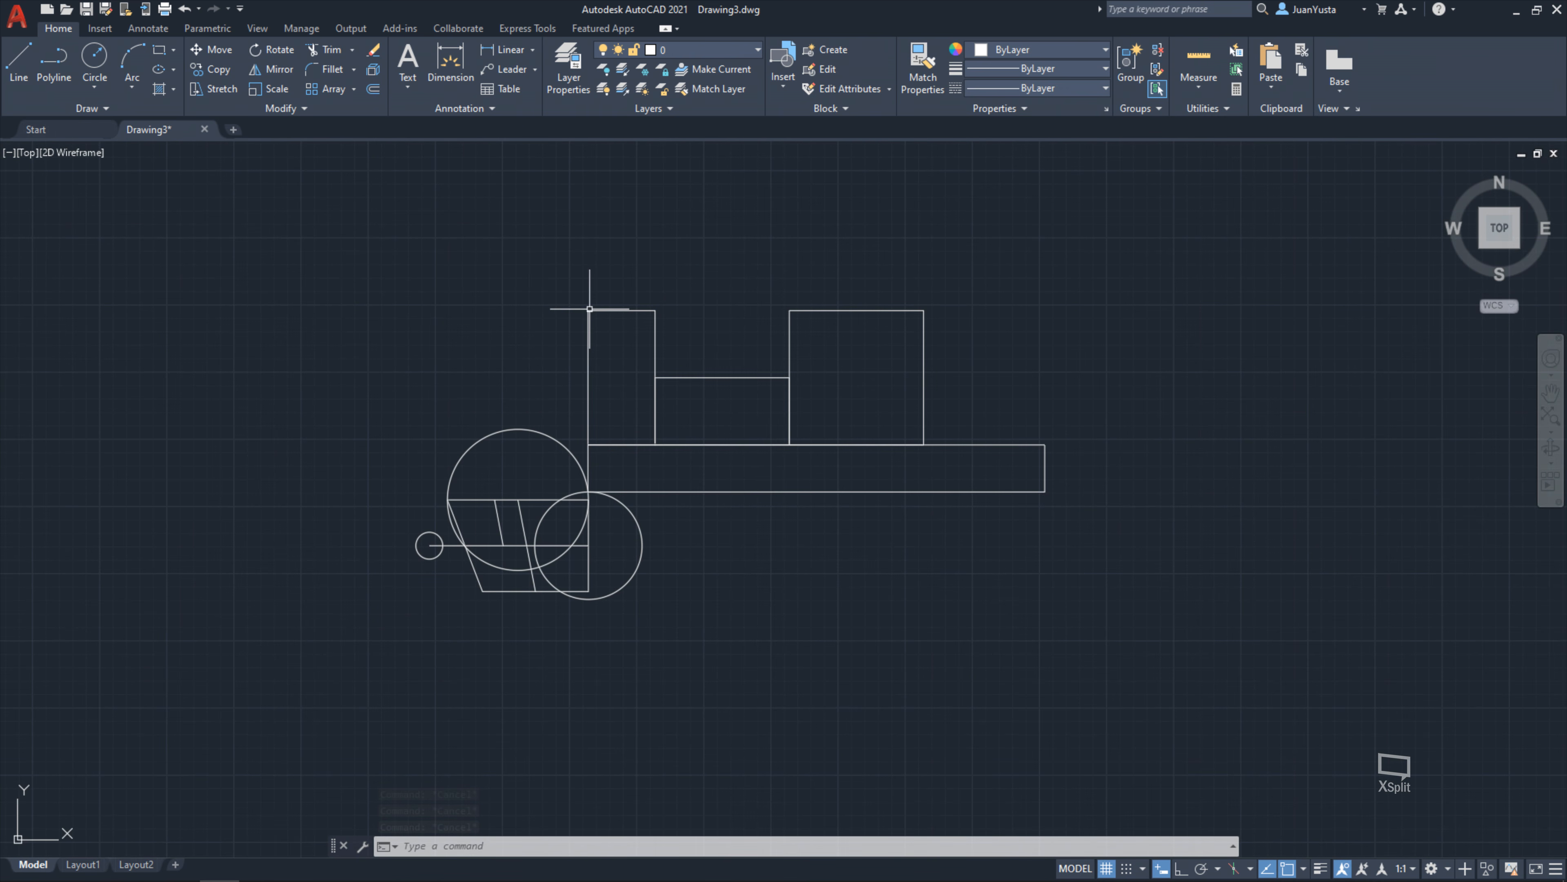
scroll(616, 316, up, 2)
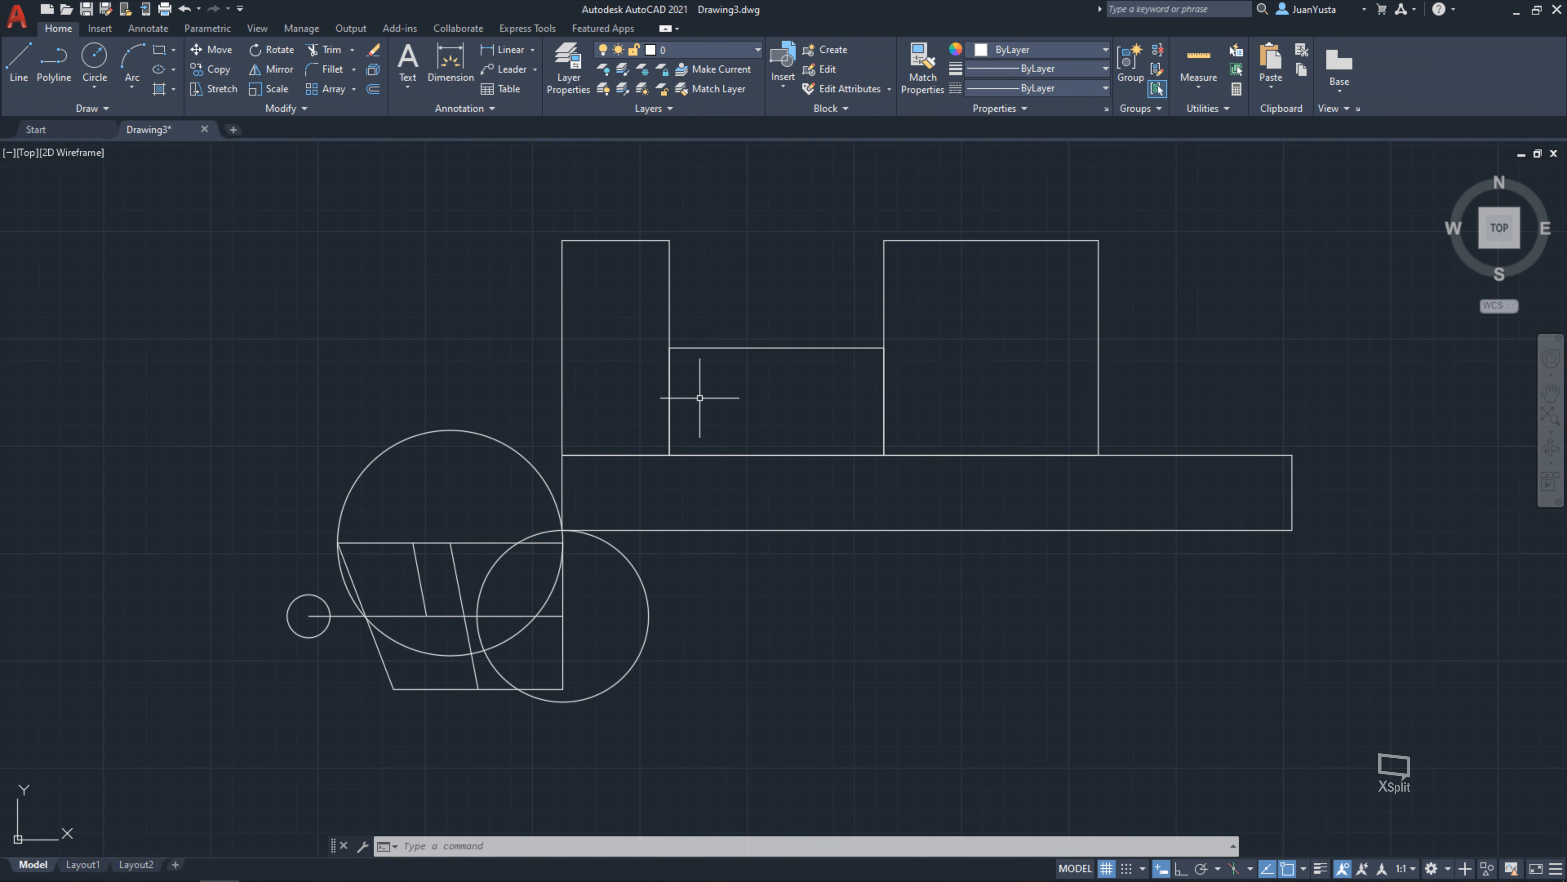
middle_drag(738, 432, 699, 457)
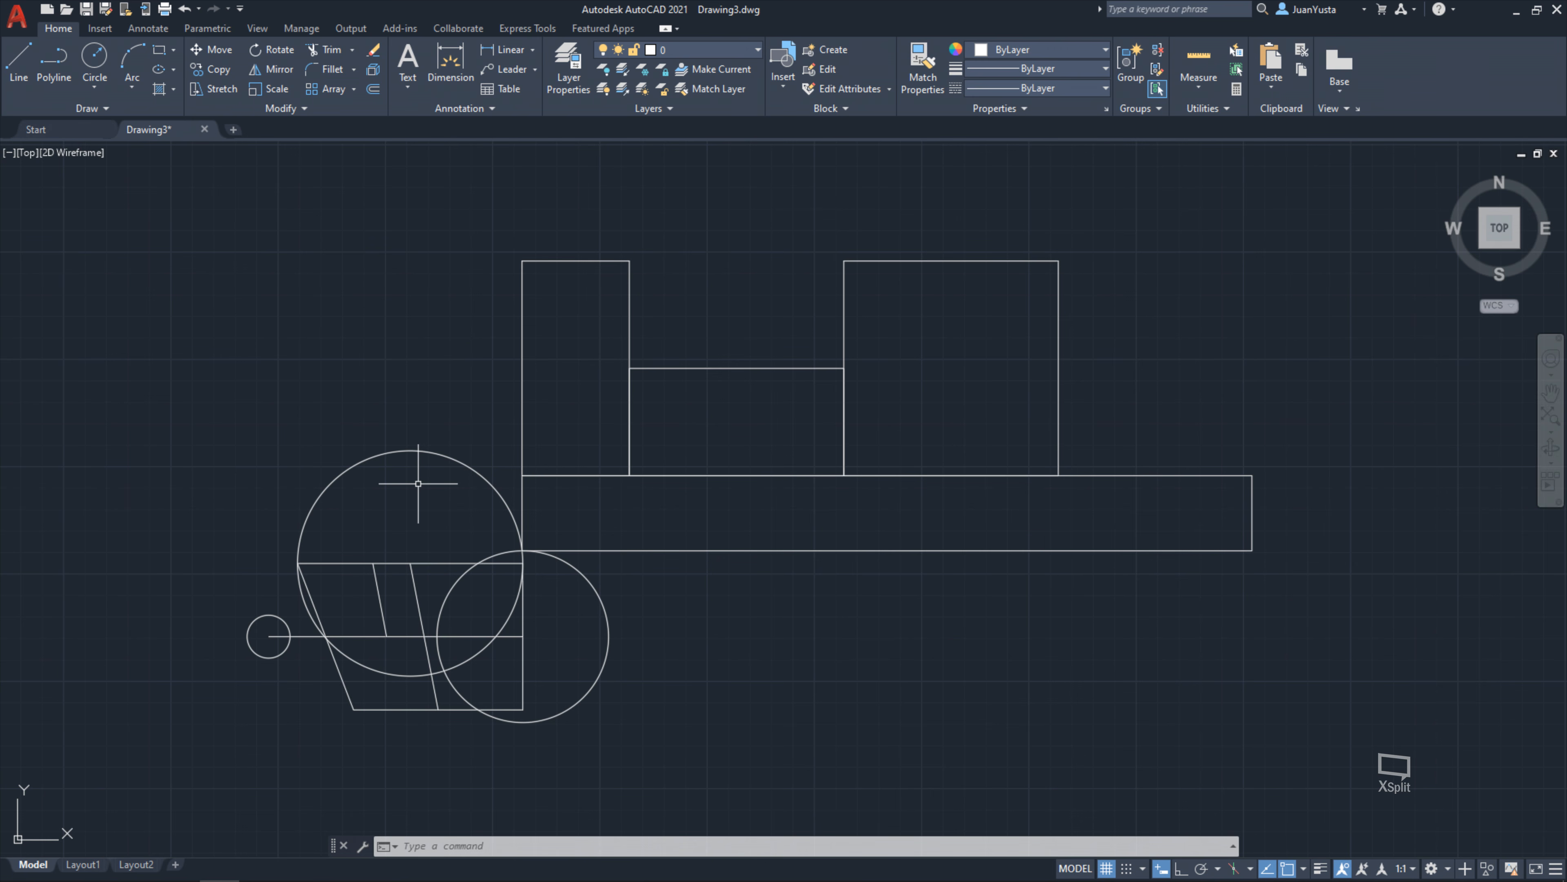
middle_drag(892, 386, 671, 406)
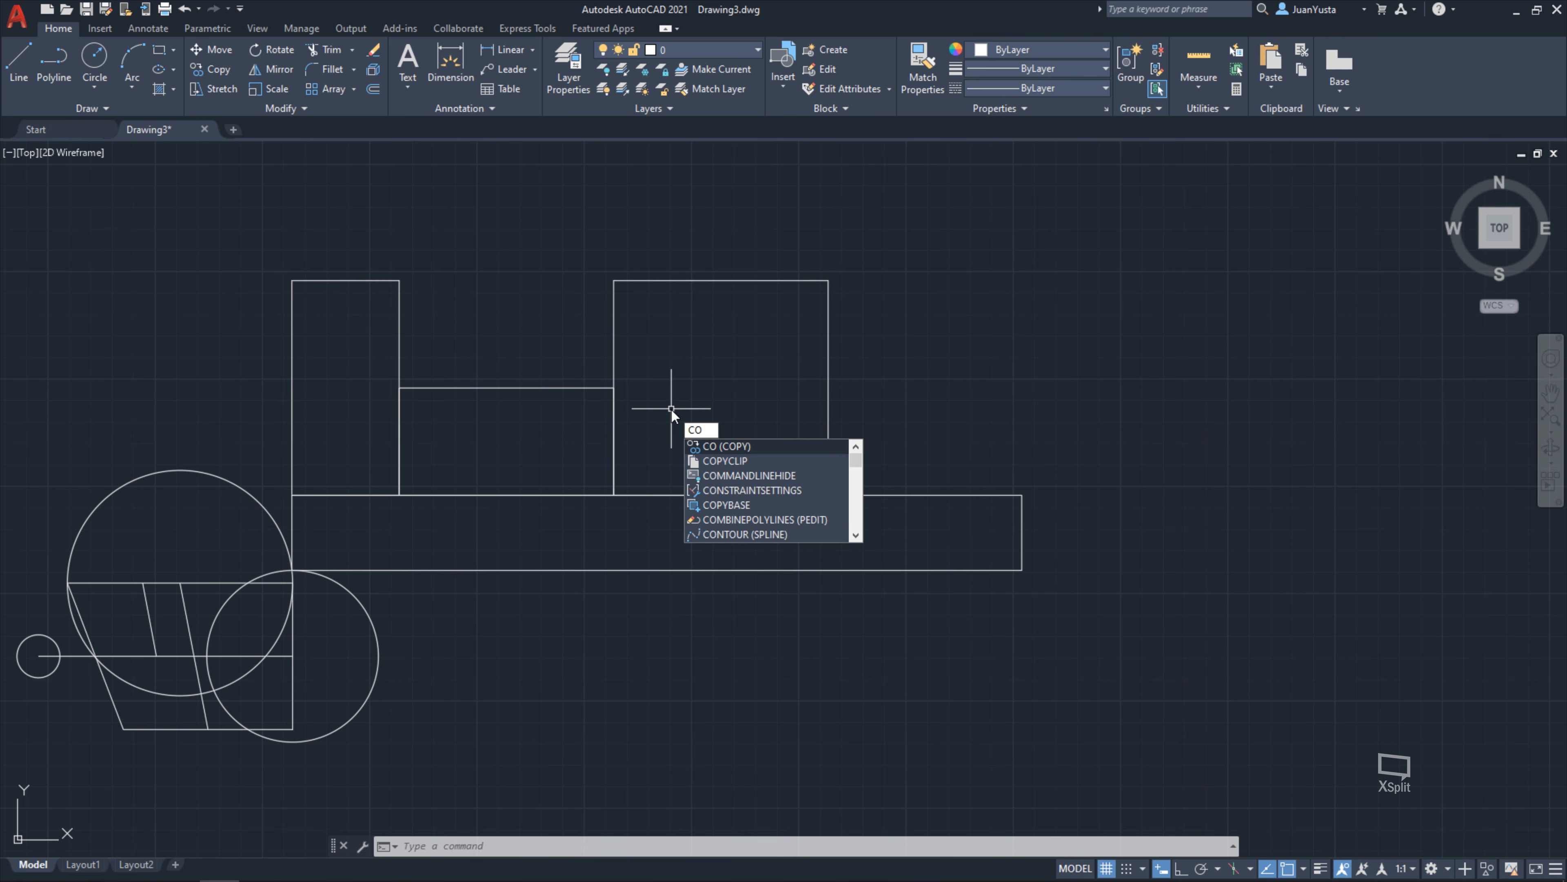
key(Return)
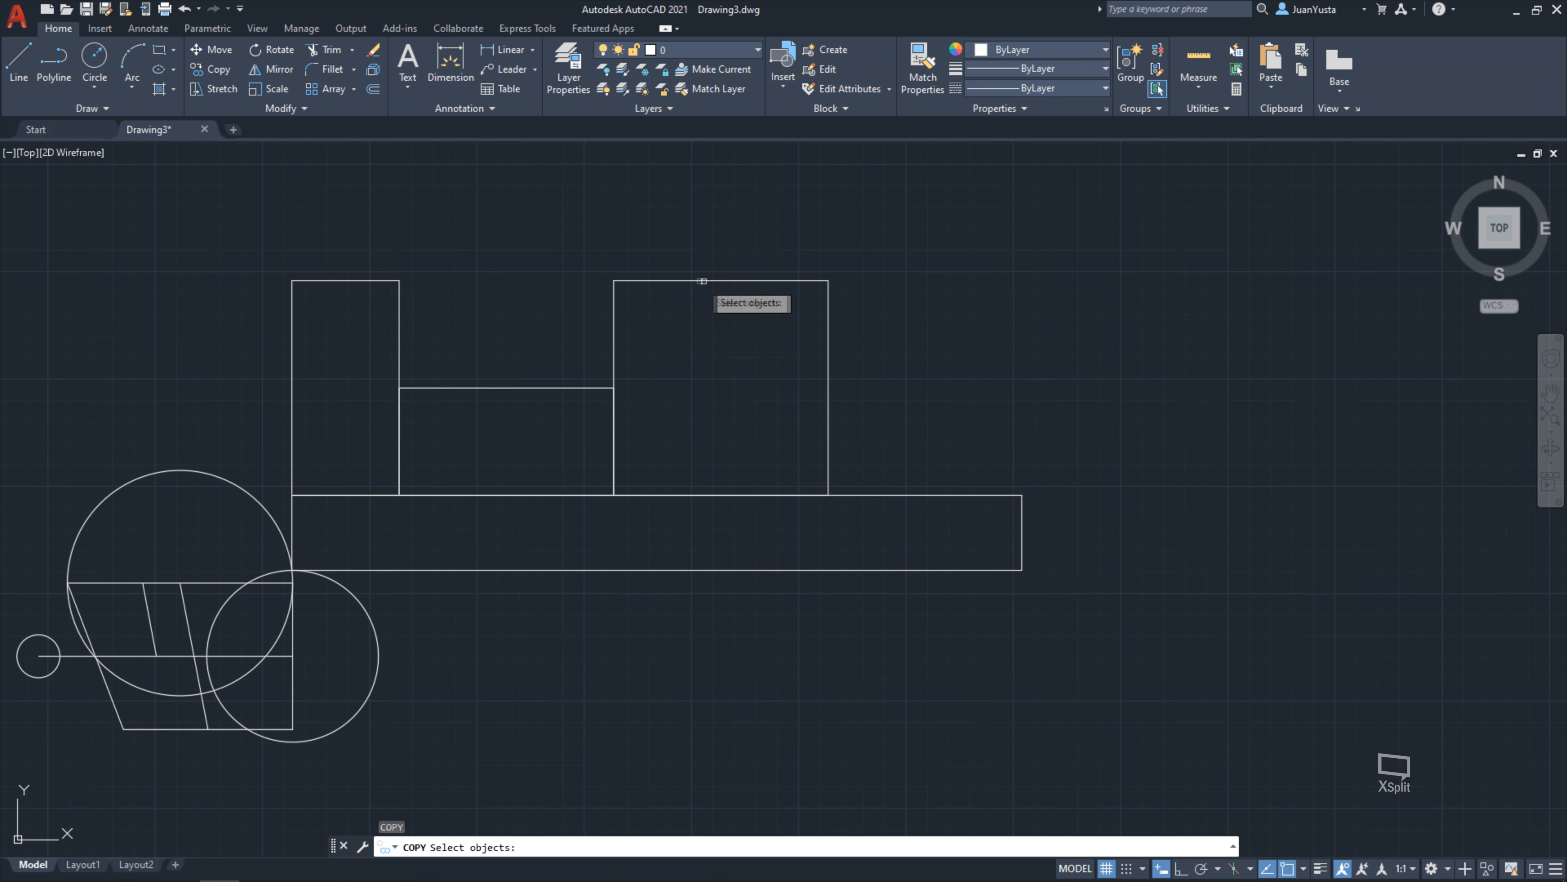
click(657, 280)
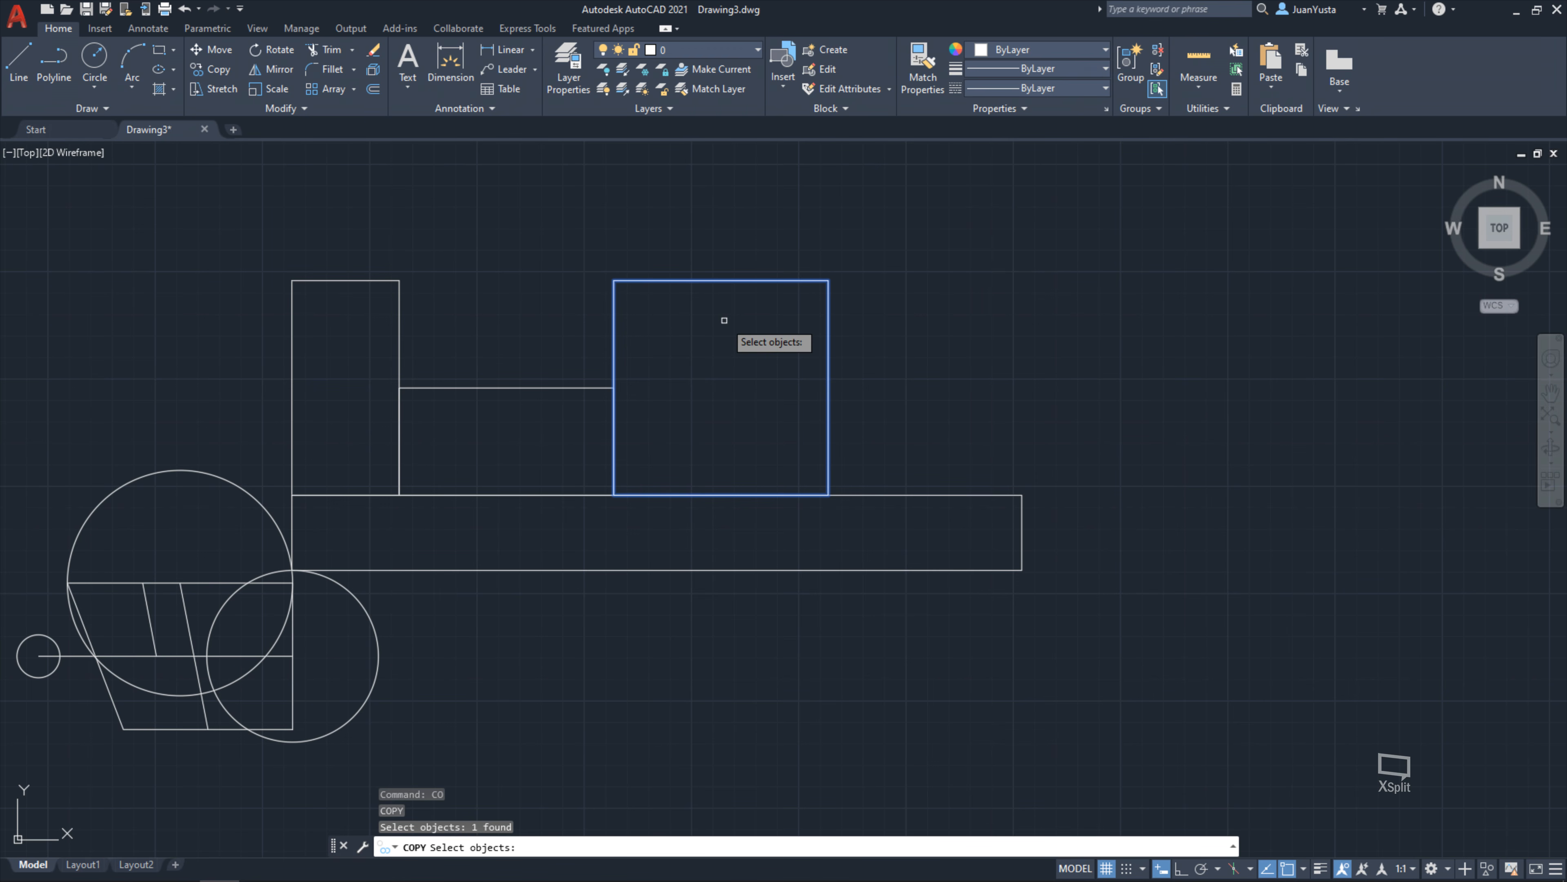
click(494, 388)
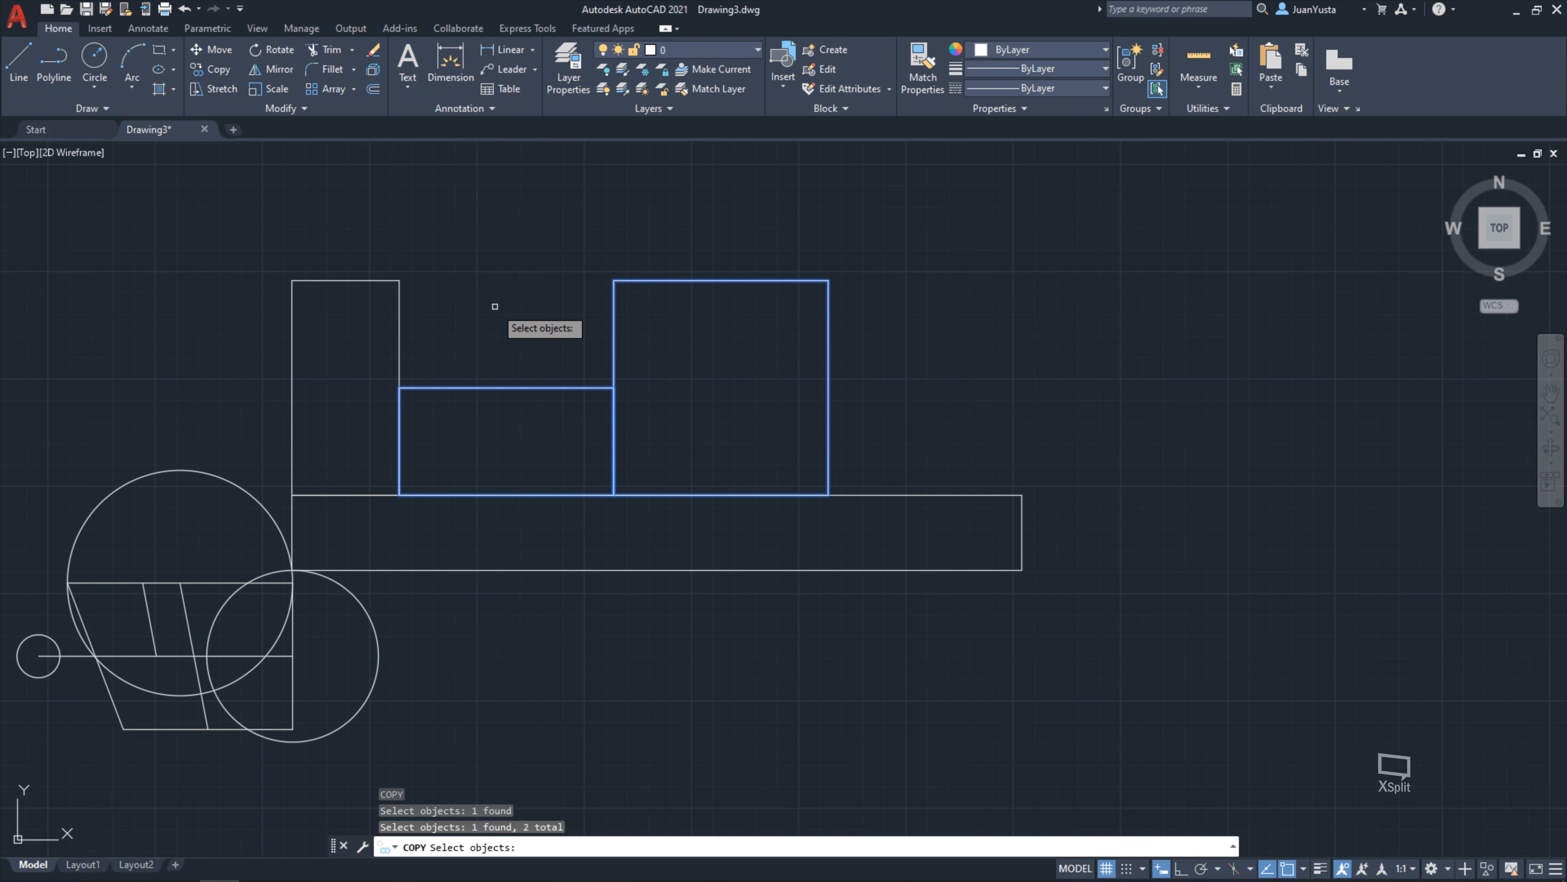
key(Return)
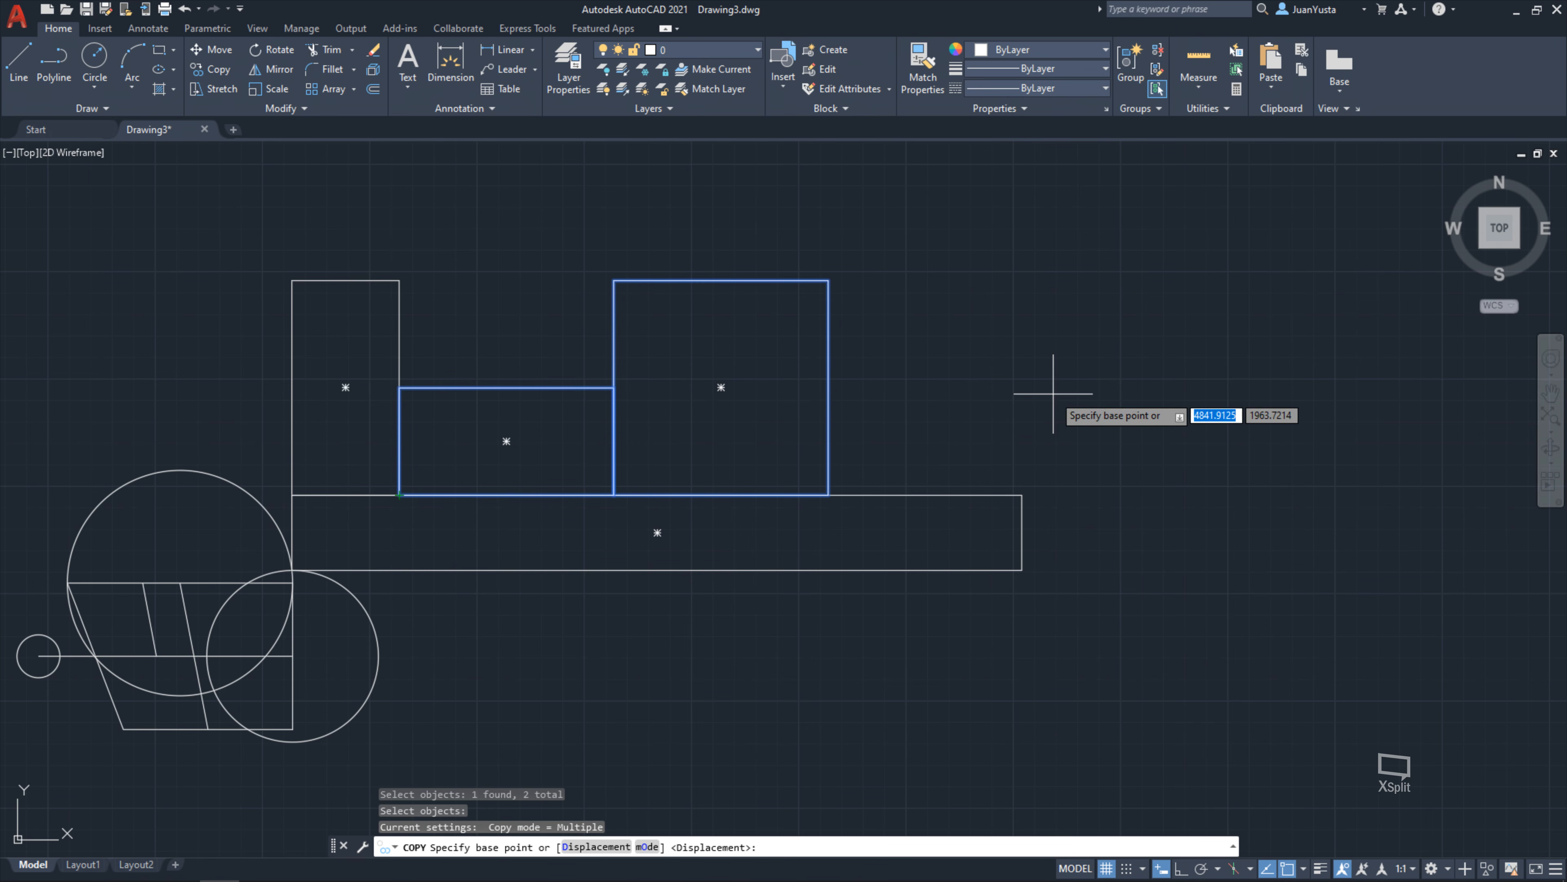
click(400, 495)
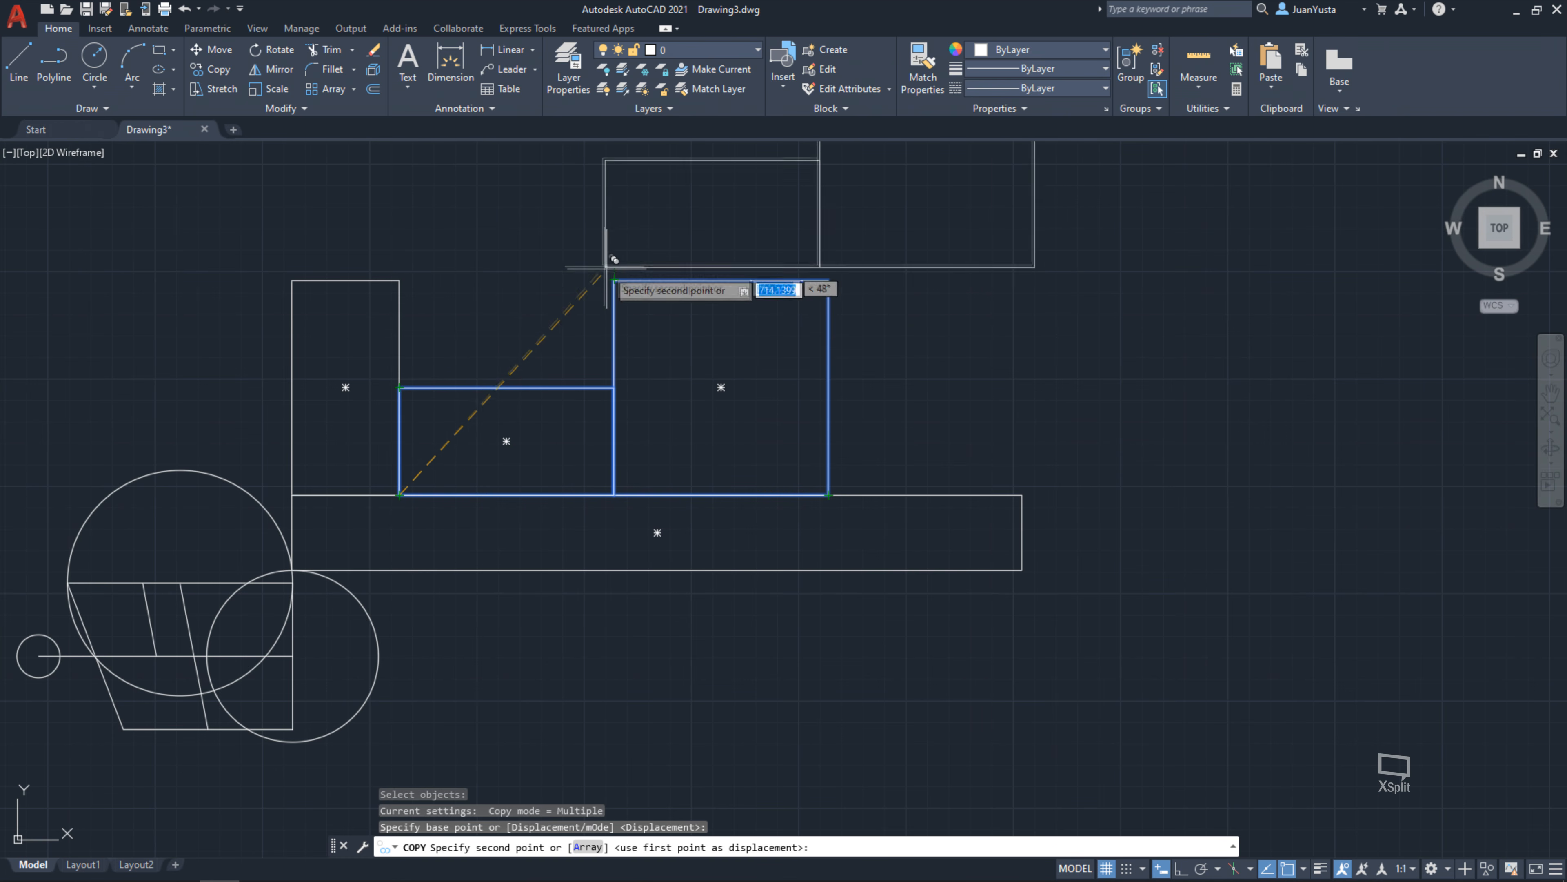
click(400, 387)
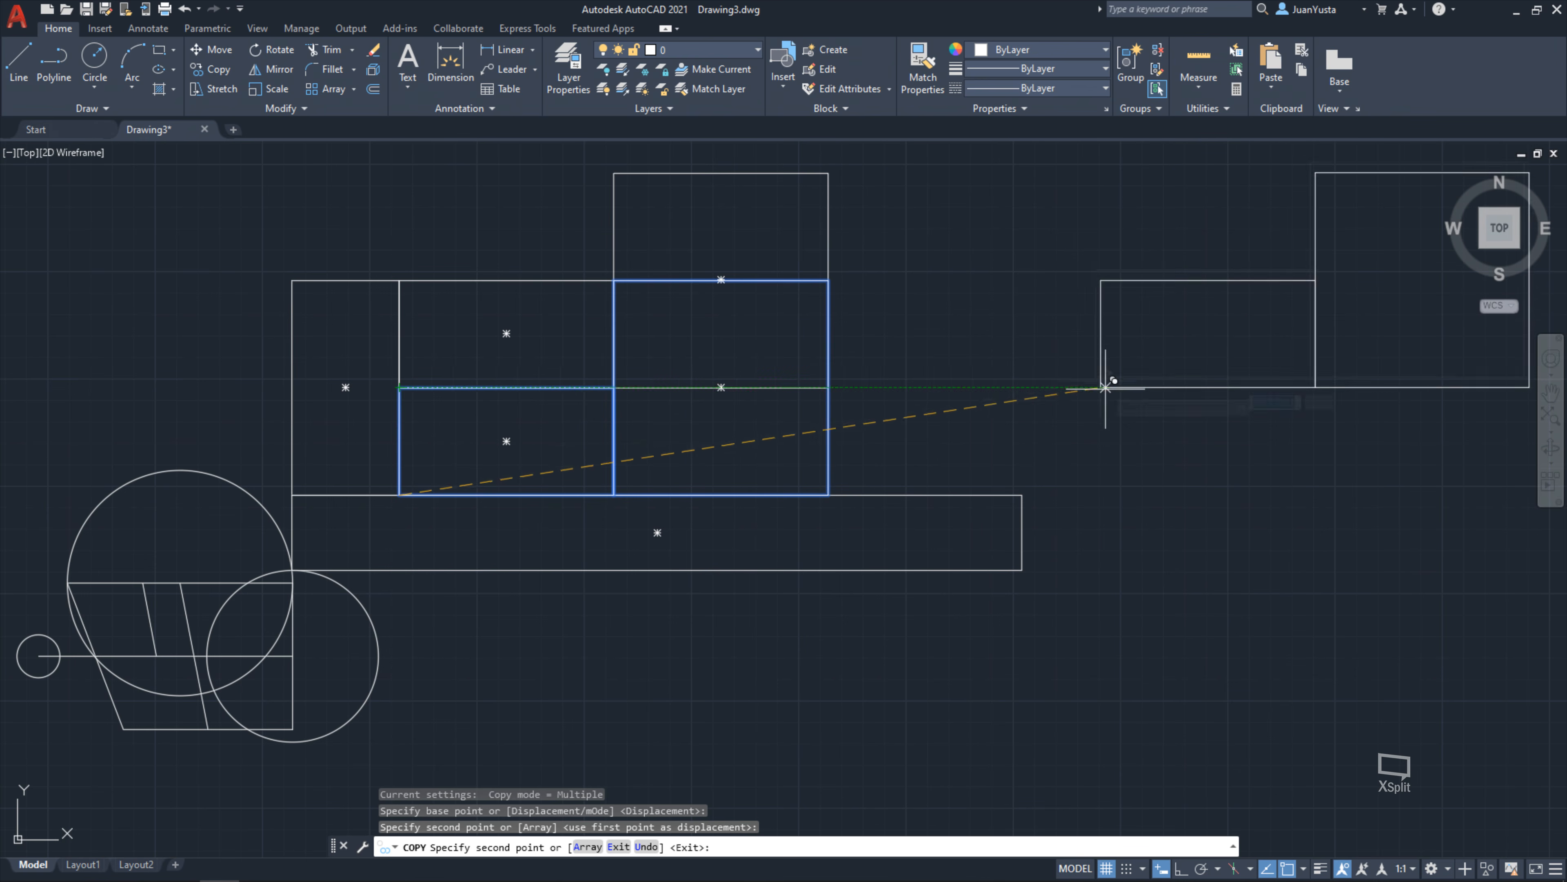
Place four more copies of the pair at the lower-right corners and right-edge midpoints of the original square and its copy directly to the right
click(828, 494)
click(828, 387)
scroll(759, 427, down, 2)
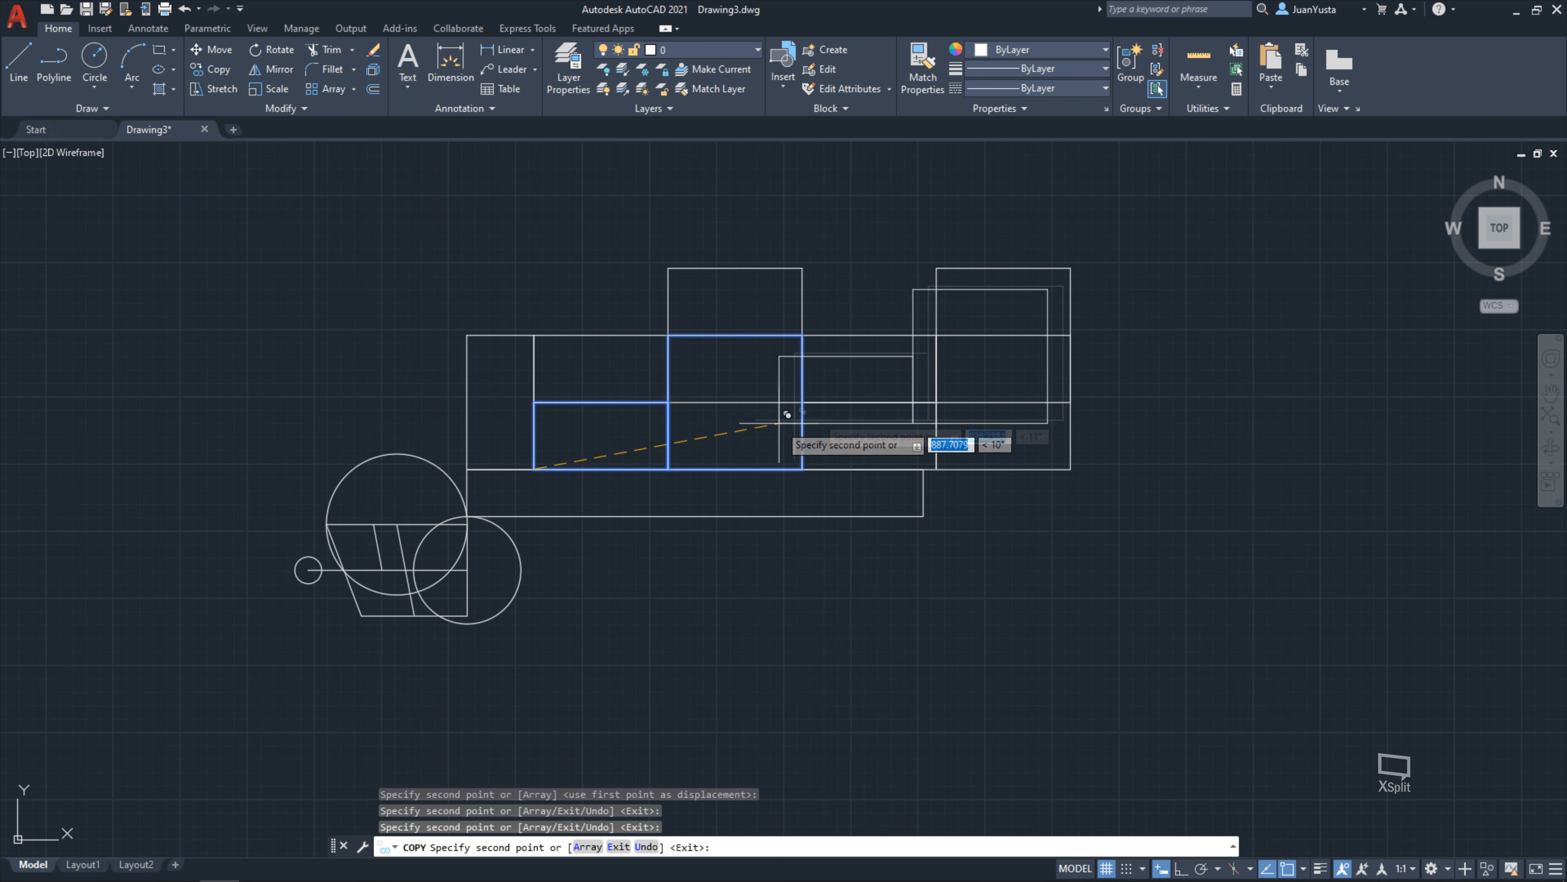
click(1071, 470)
click(1070, 402)
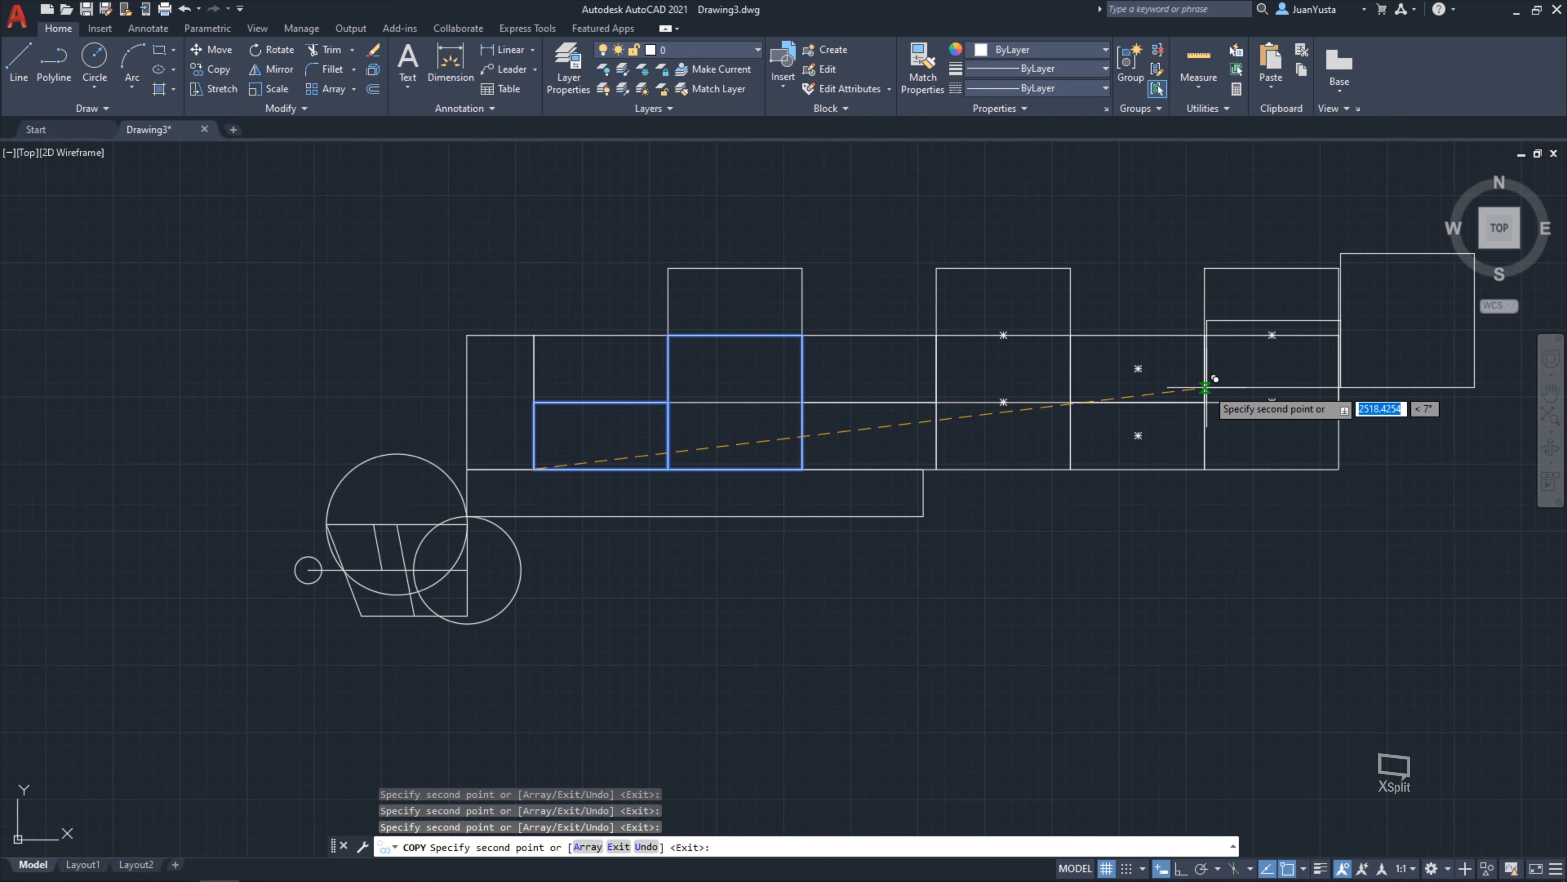
key(Escape)
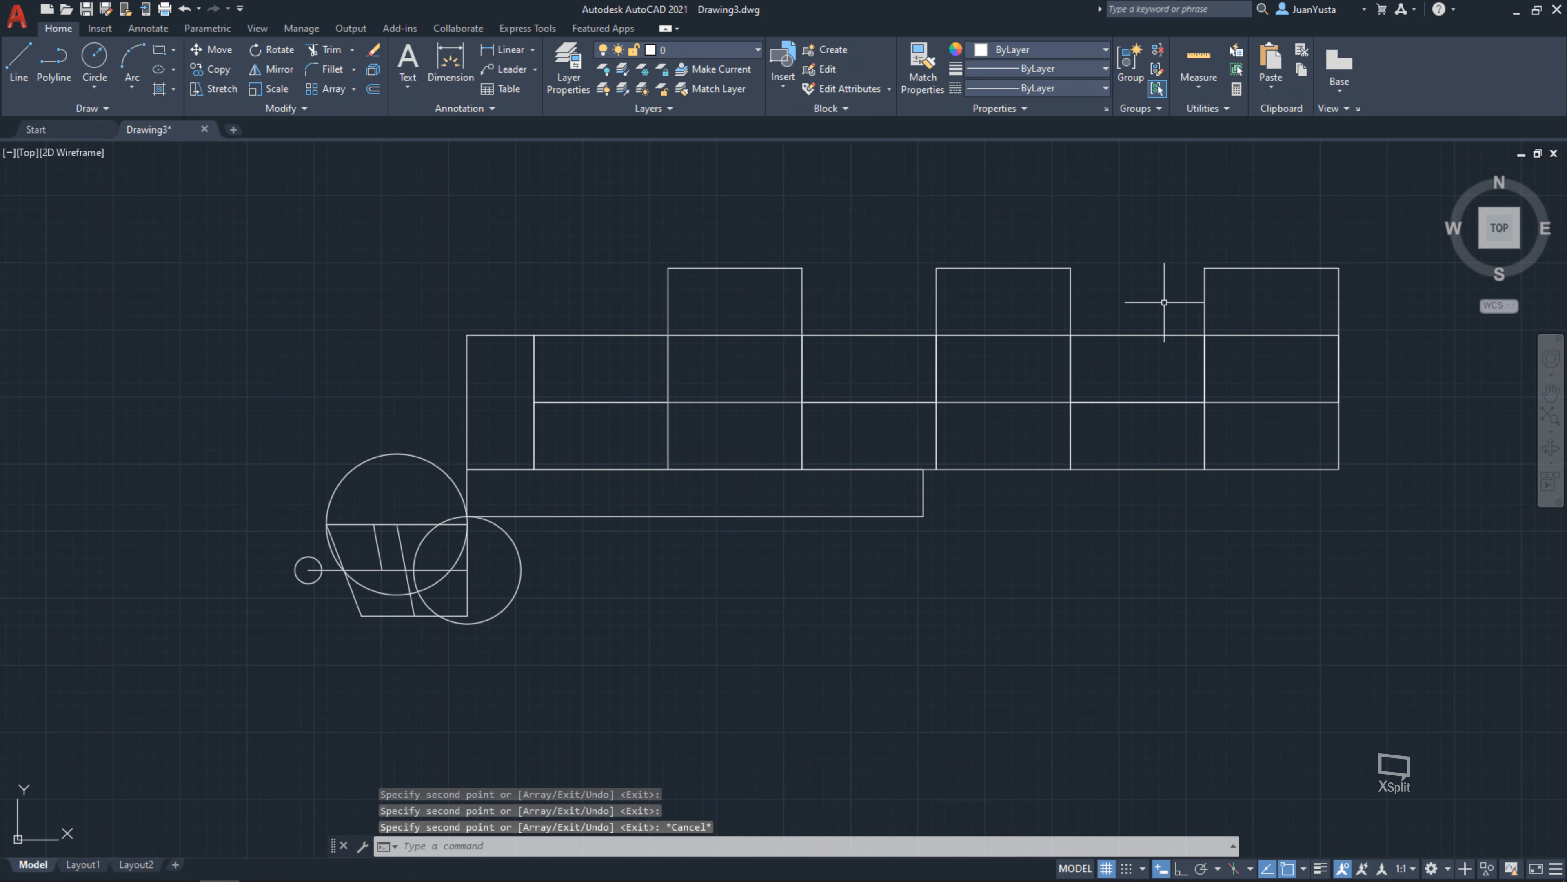
middle_drag(913, 371, 850, 384)
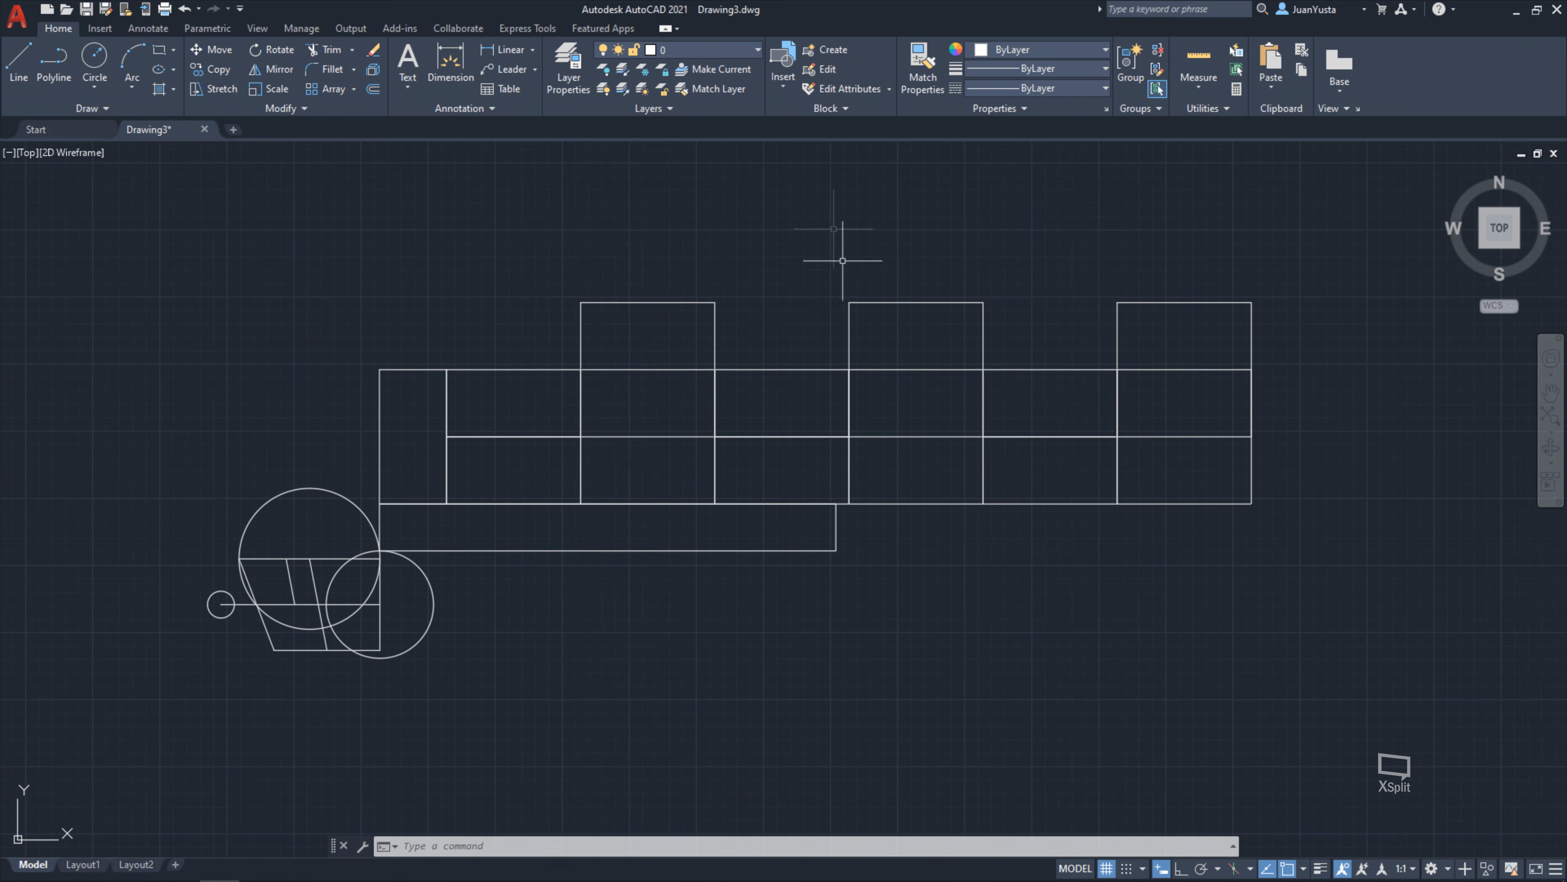
middle_drag(690, 407, 563, 386)
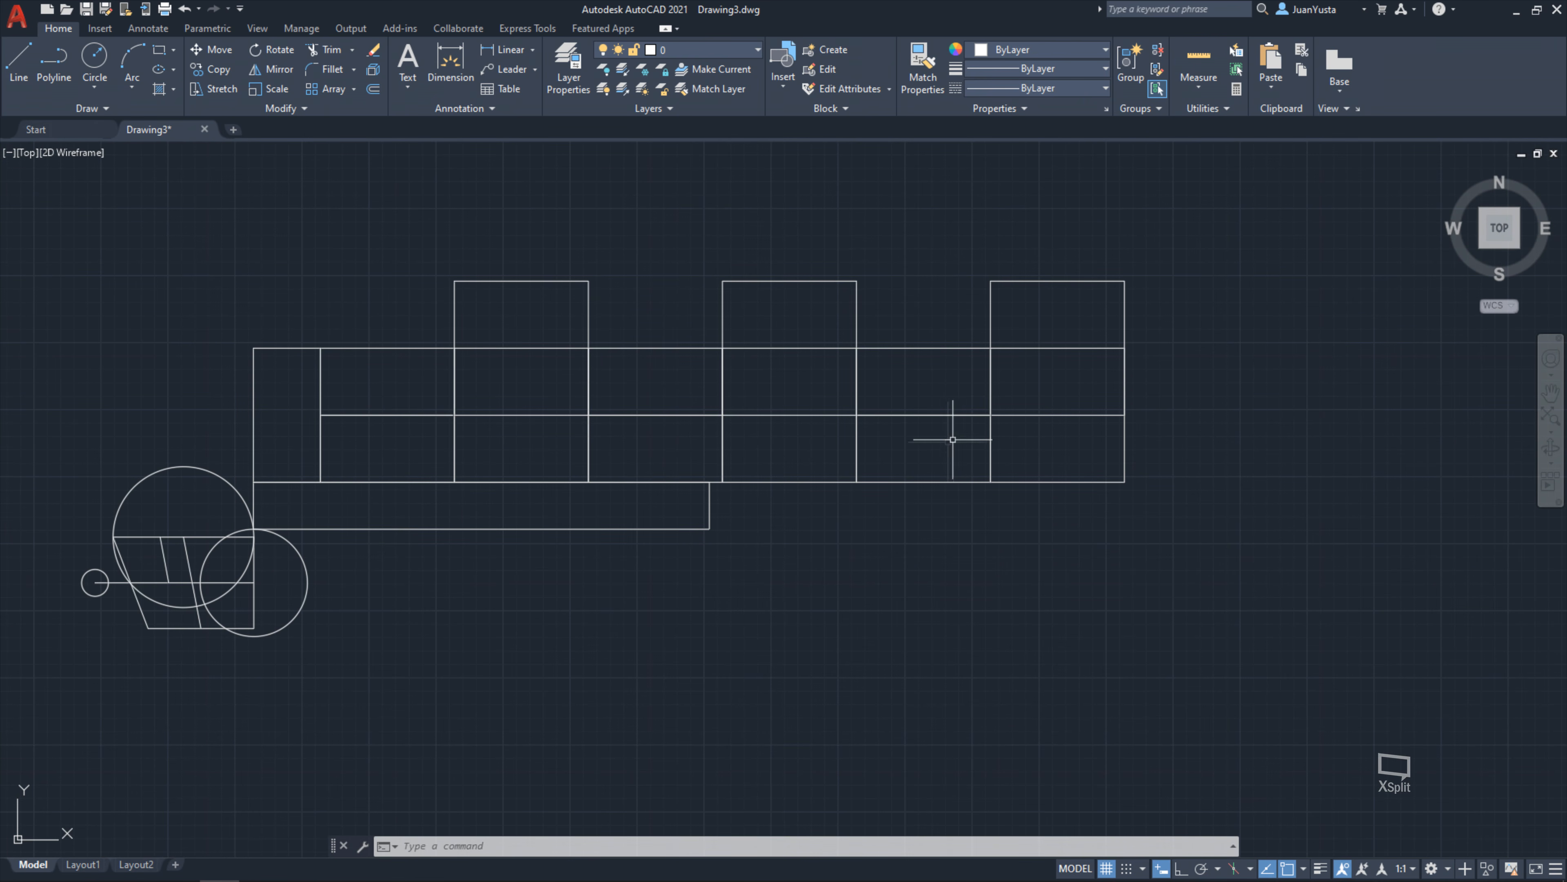
click(281, 375)
click(225, 332)
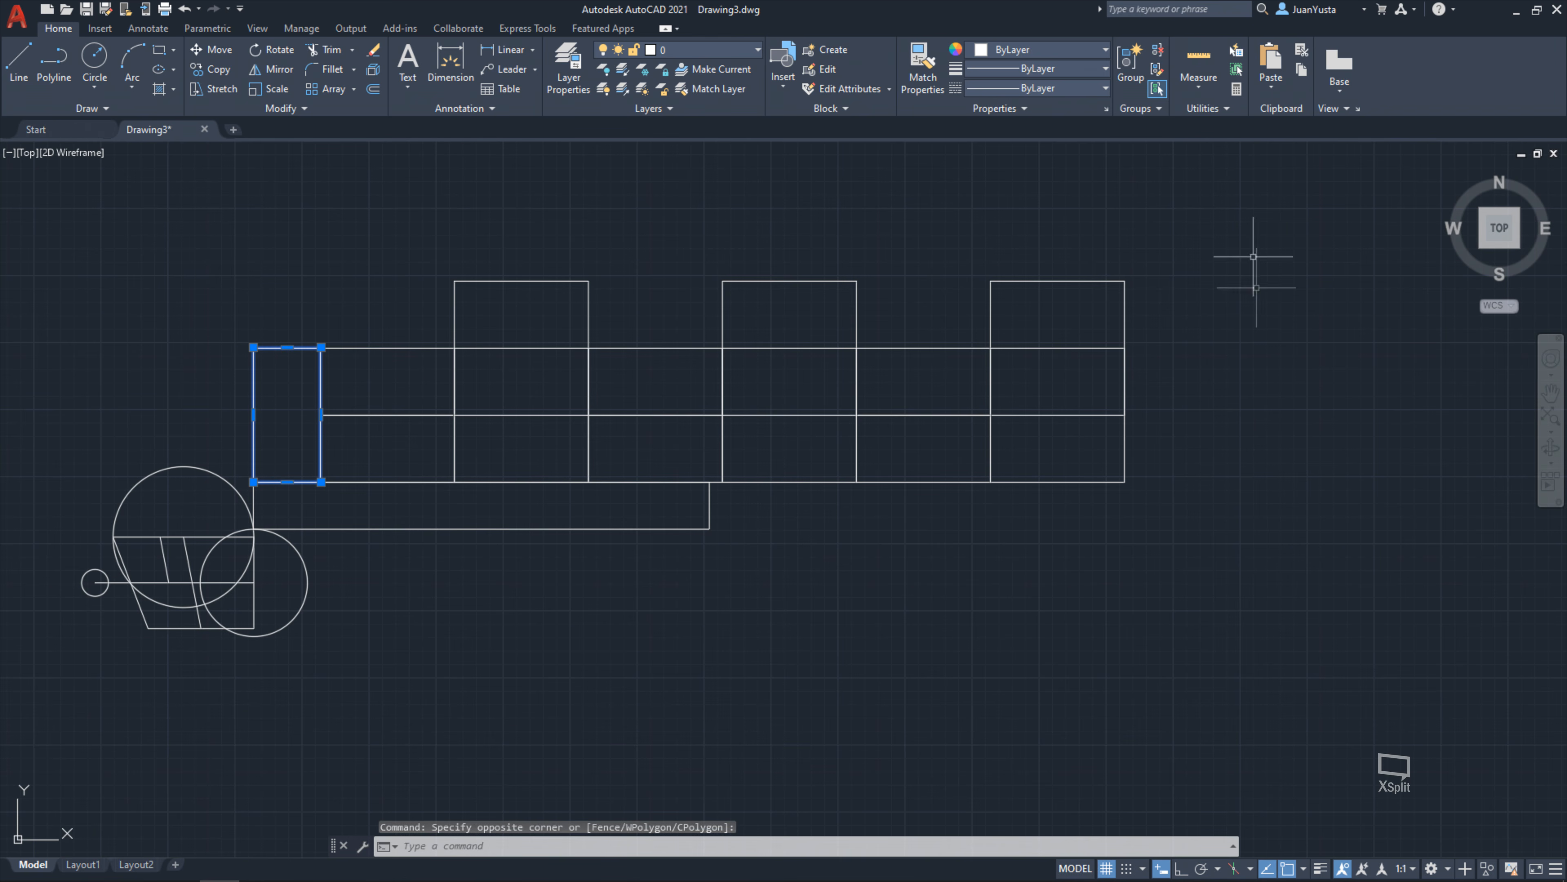
middle_drag(300, 284, 403, 261)
scroll(398, 269, up, 2)
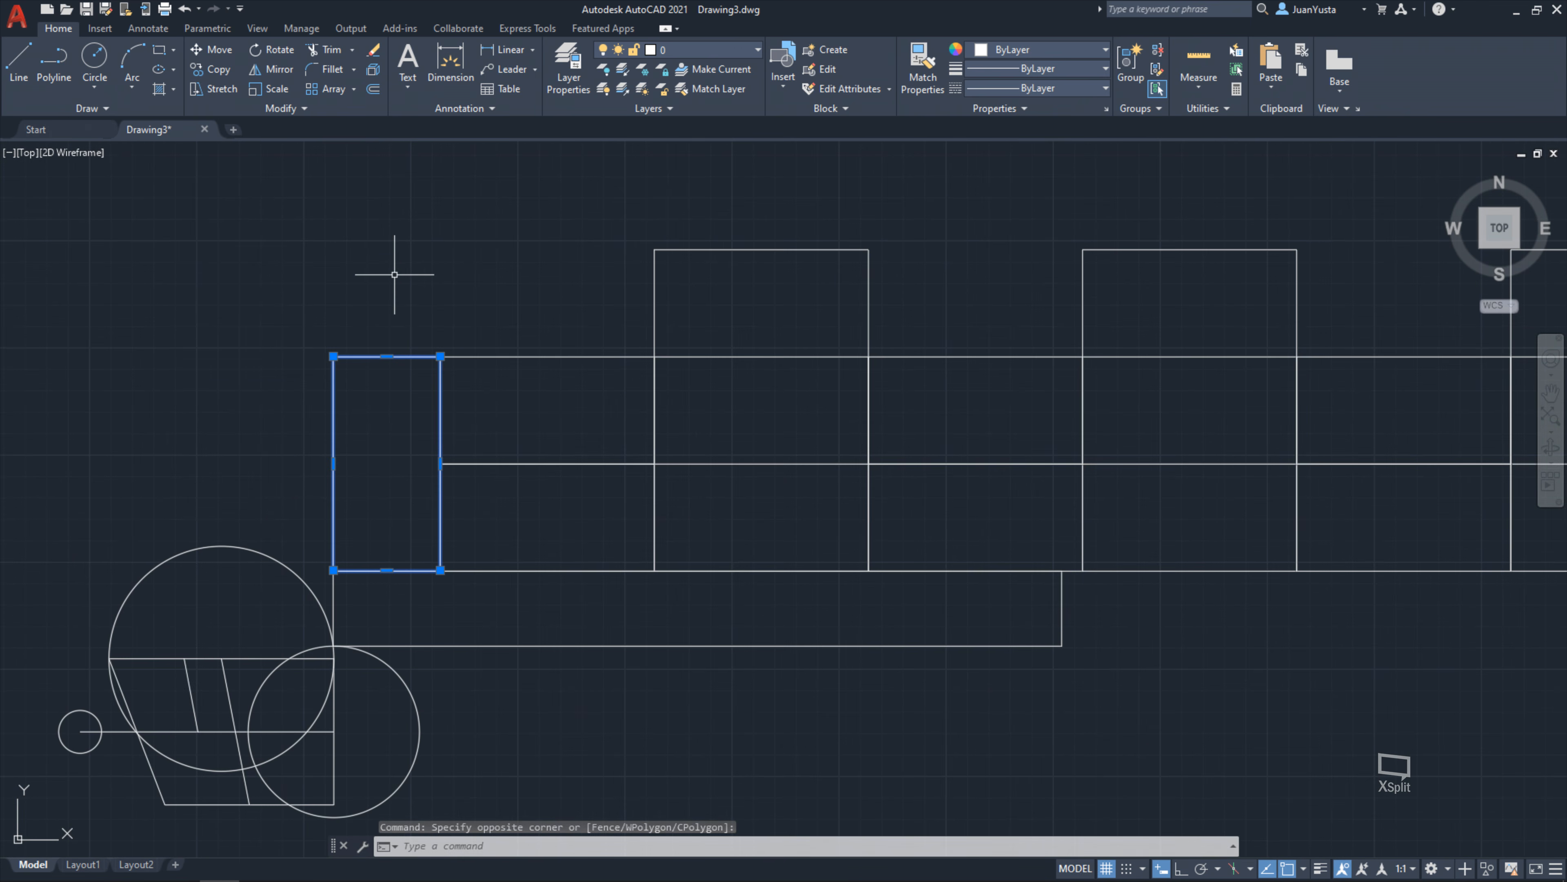
key(Escape)
key(Escape)
key(Escape)
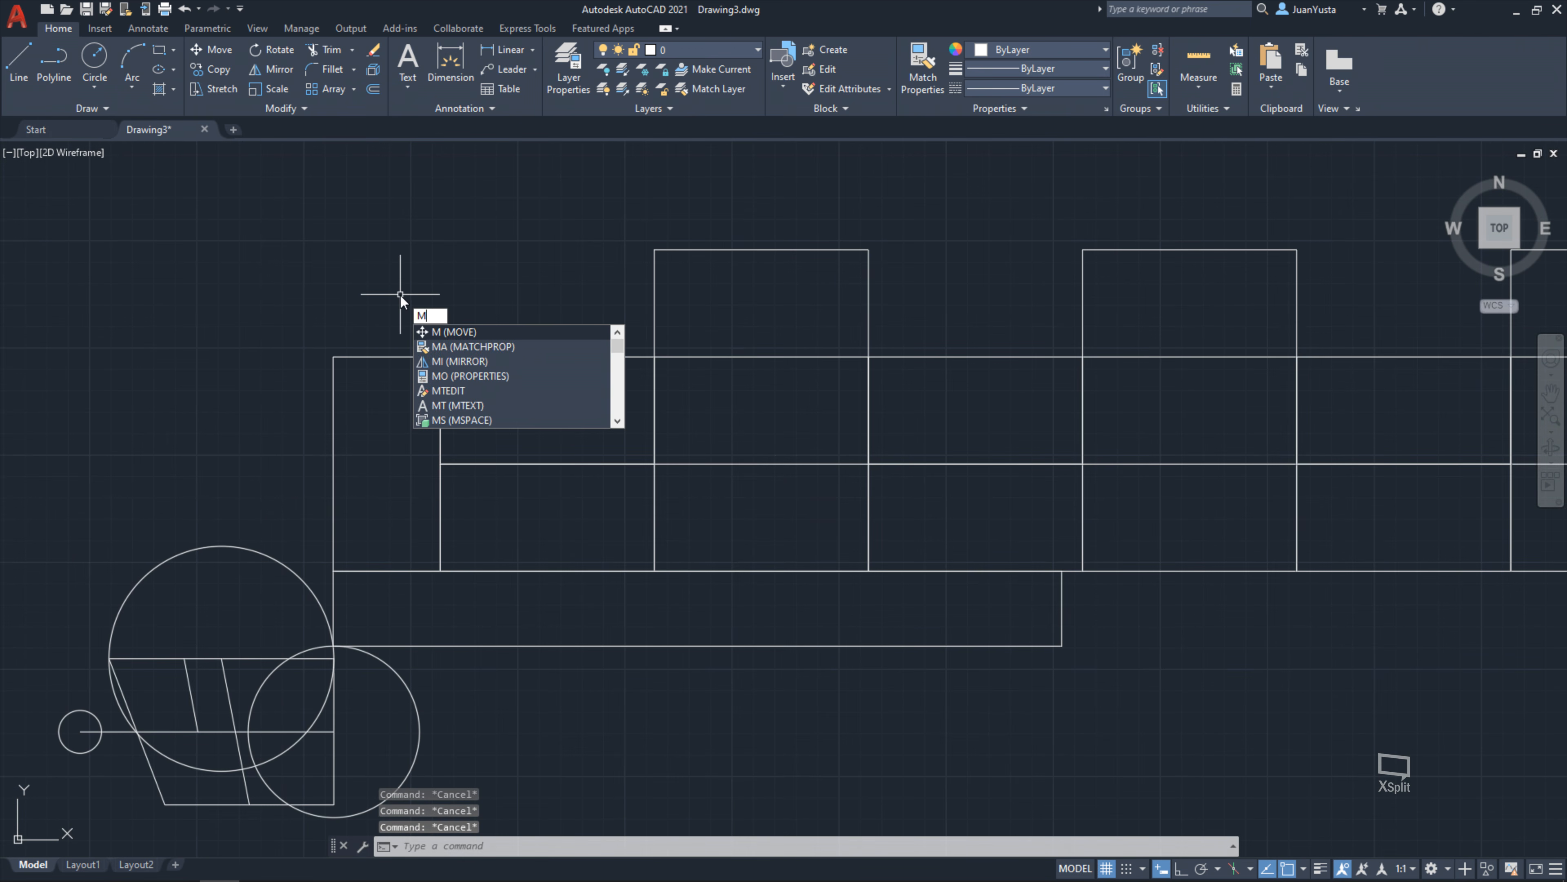
Move the 250 by 500 rectangle from its left-edge midpoint to the upper-right corner of the first raised square
key(Return)
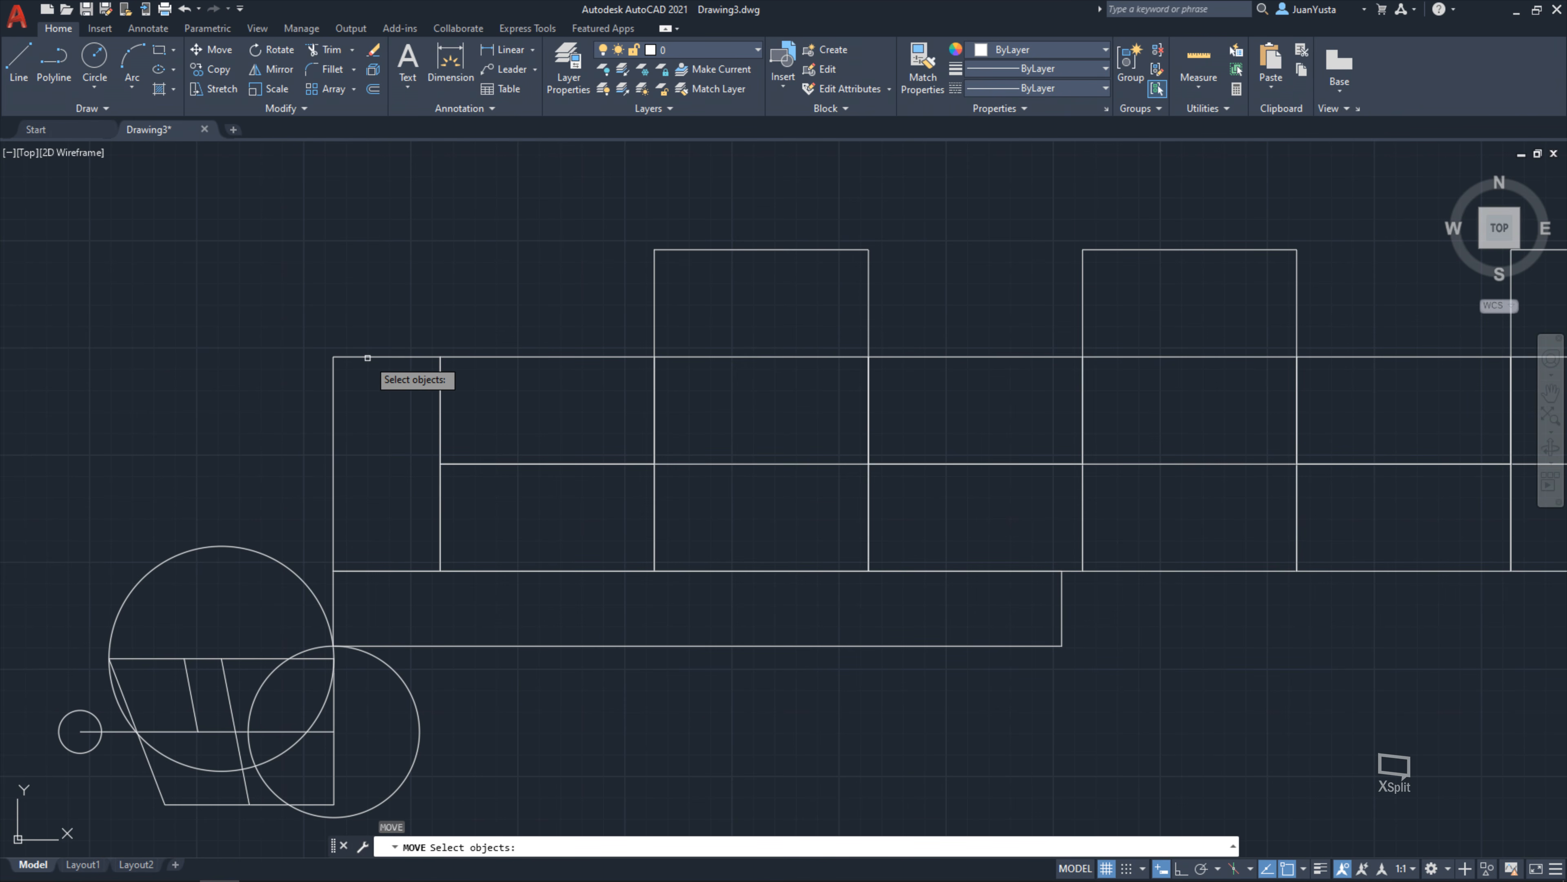
click(368, 358)
key(Return)
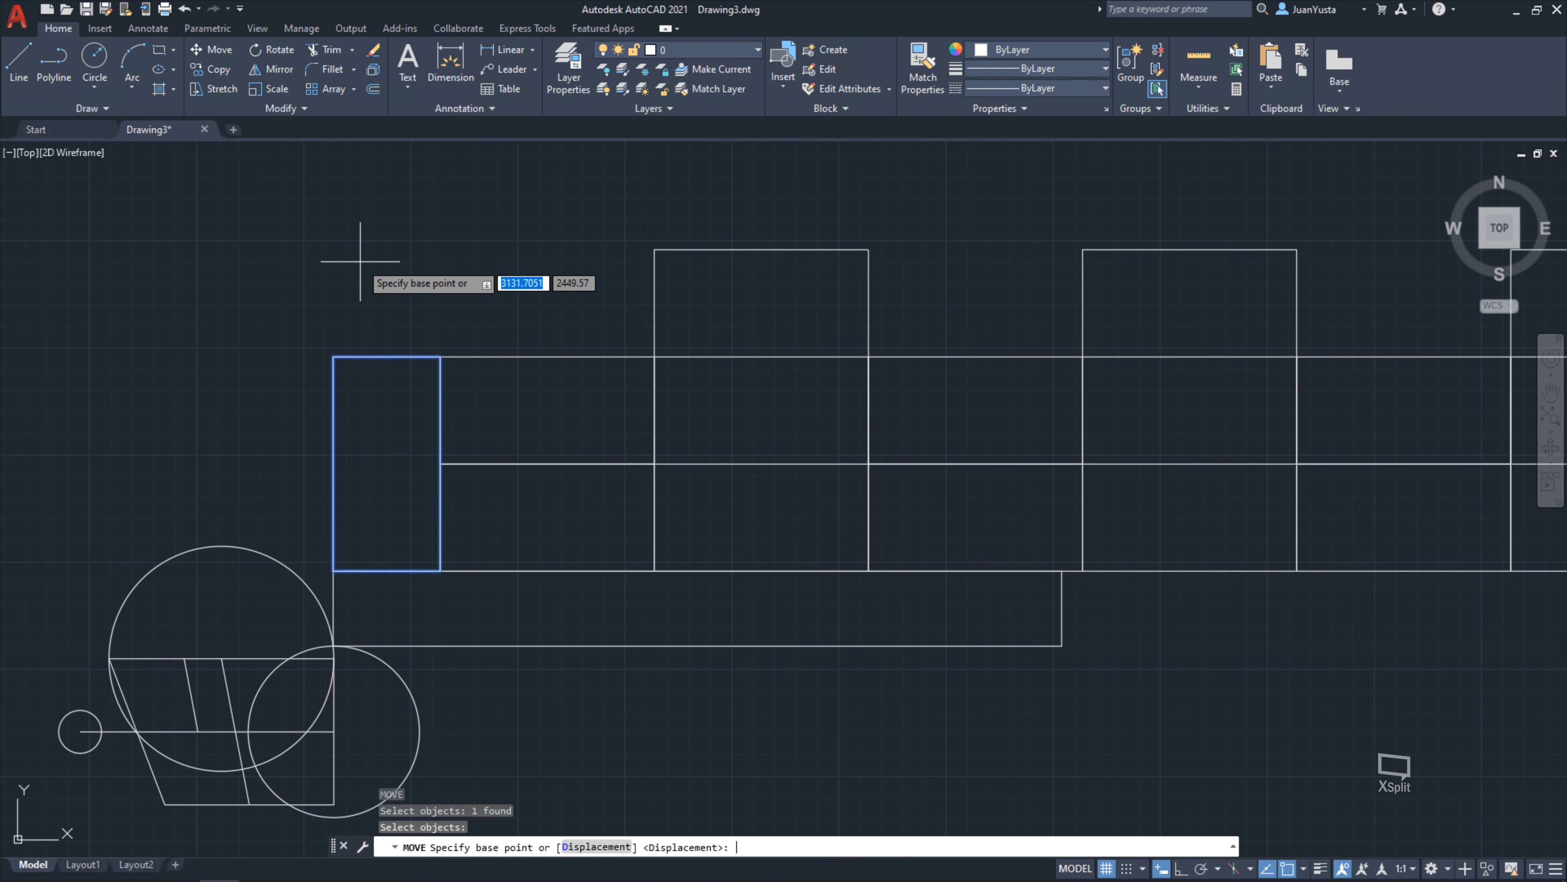
scroll(360, 262, down, 3)
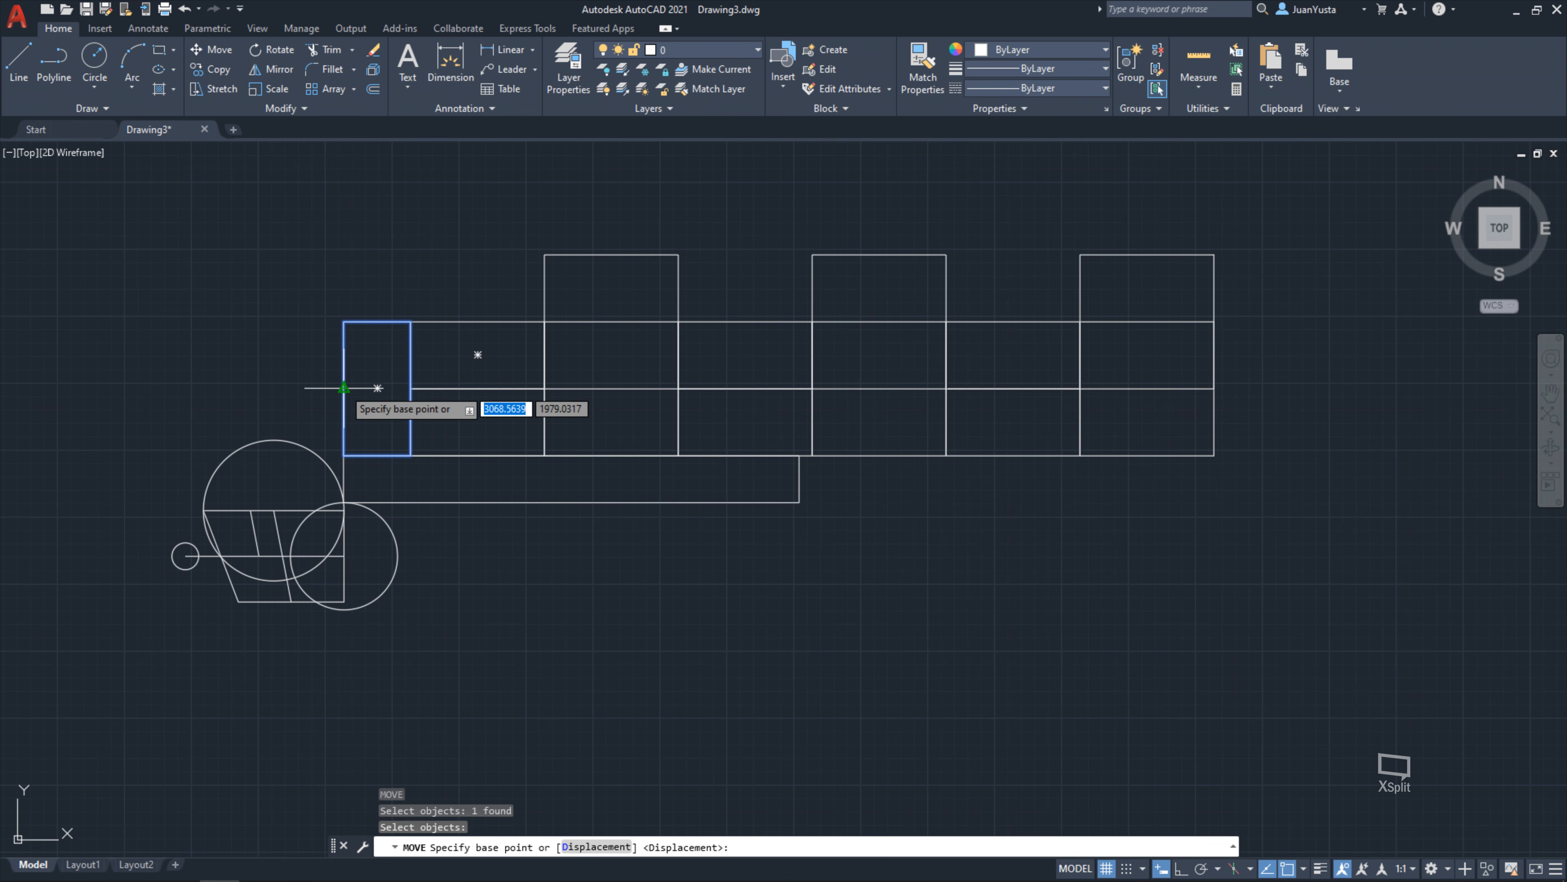
click(344, 388)
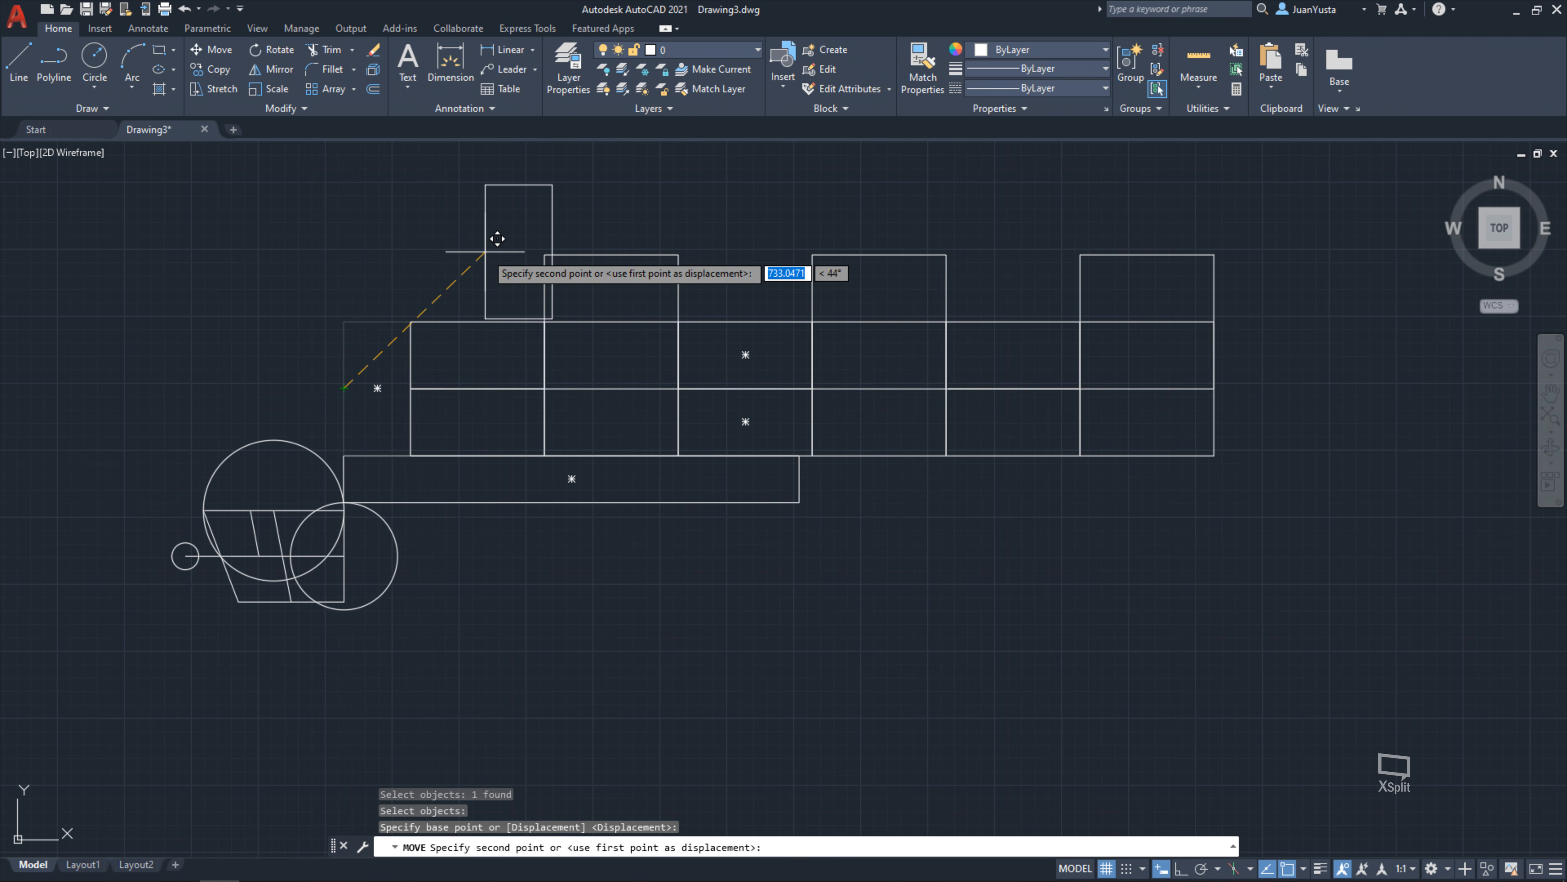
key(F8)
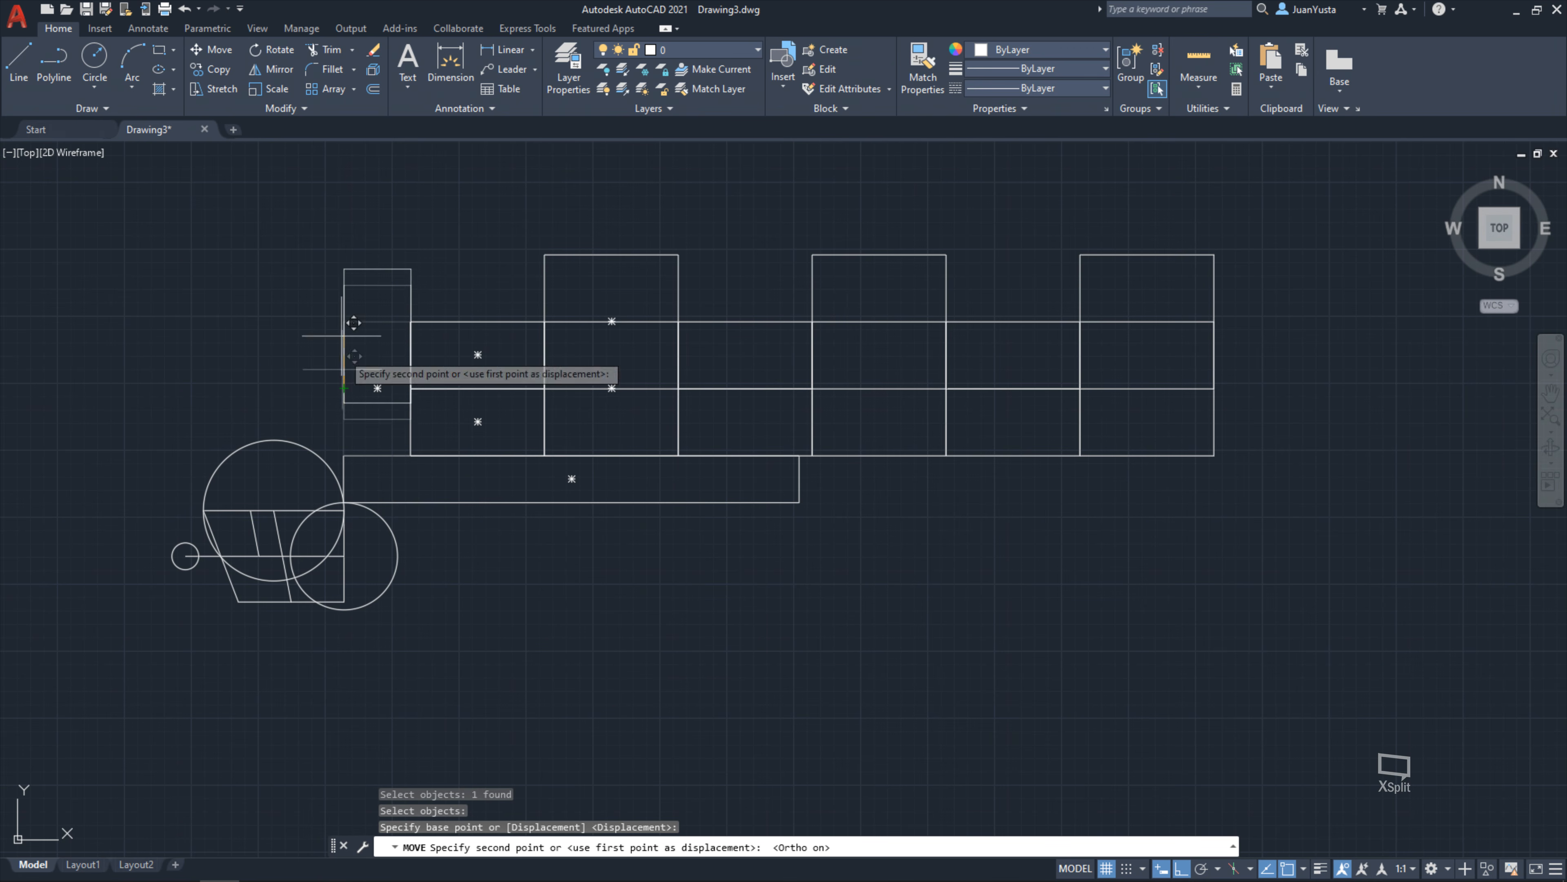
key(F8)
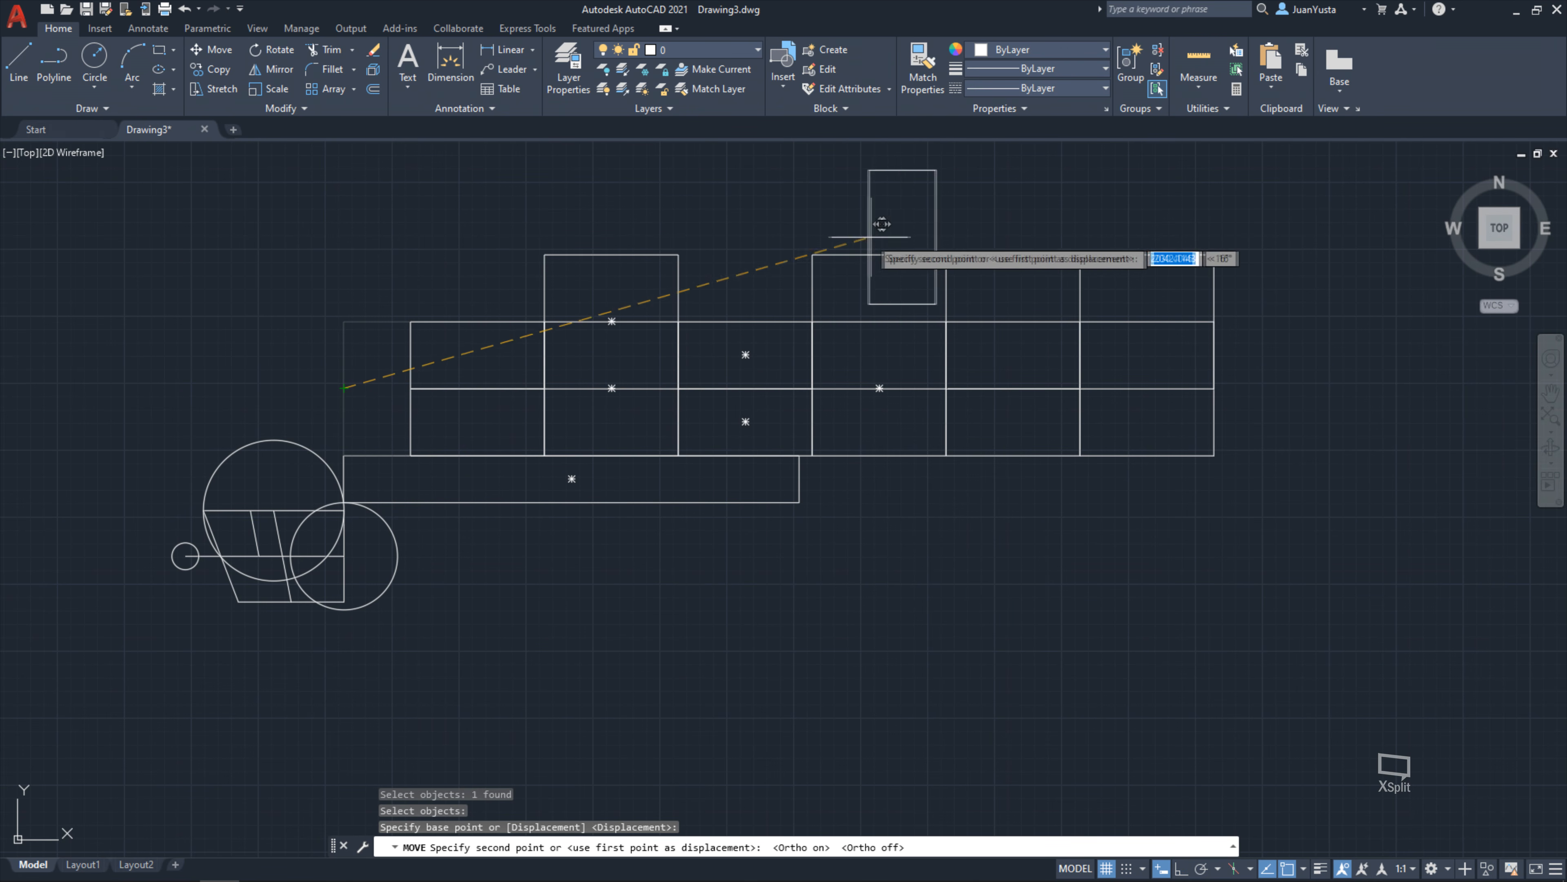
middle_drag(953, 226, 859, 264)
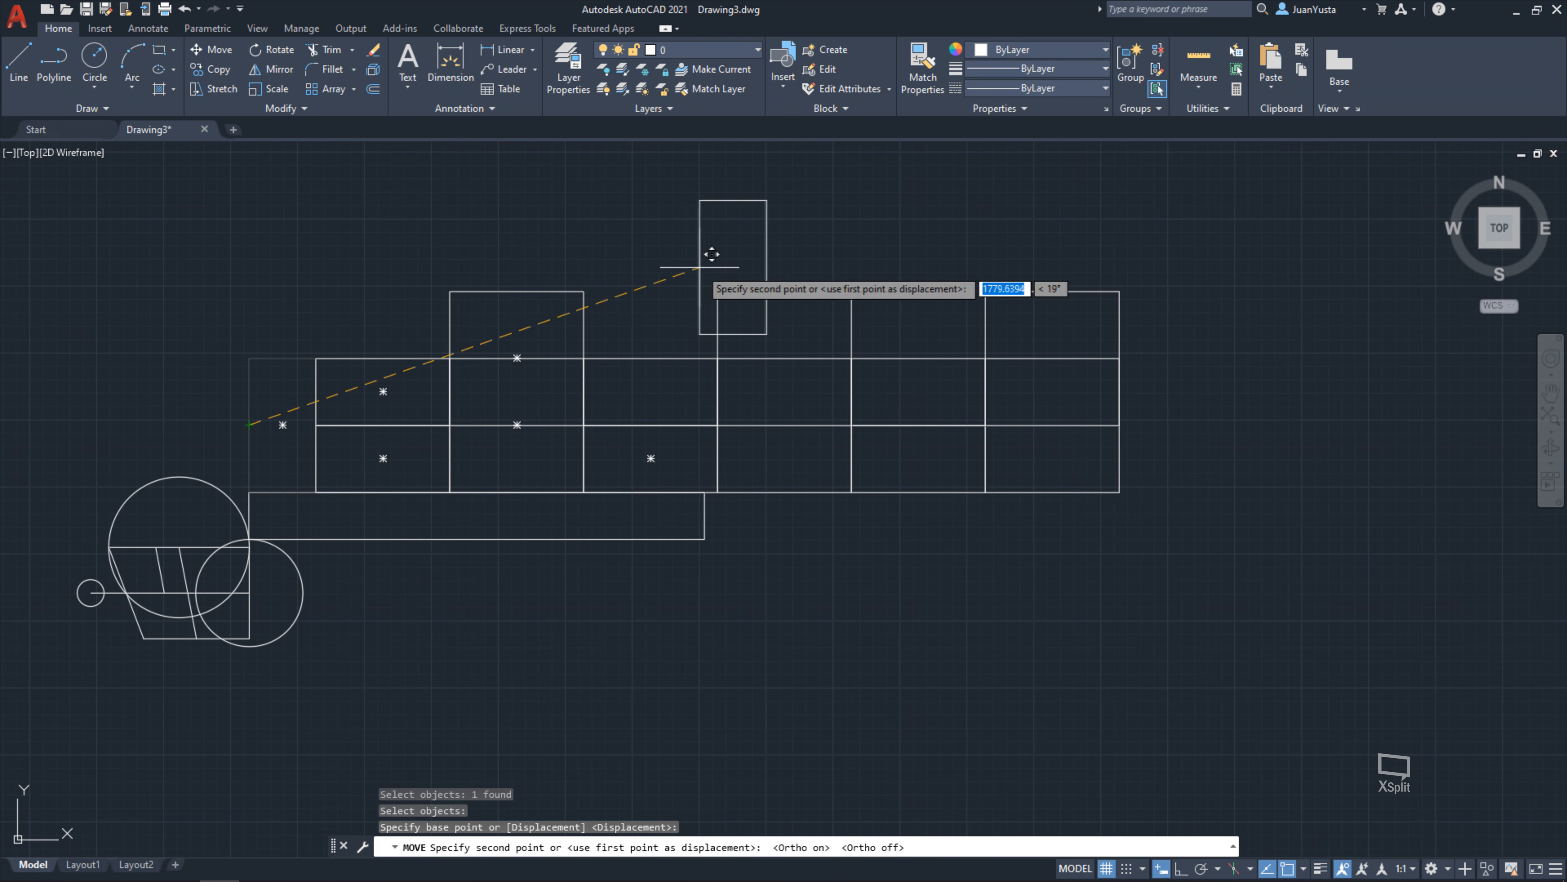
click(583, 290)
middle_drag(447, 468, 510, 485)
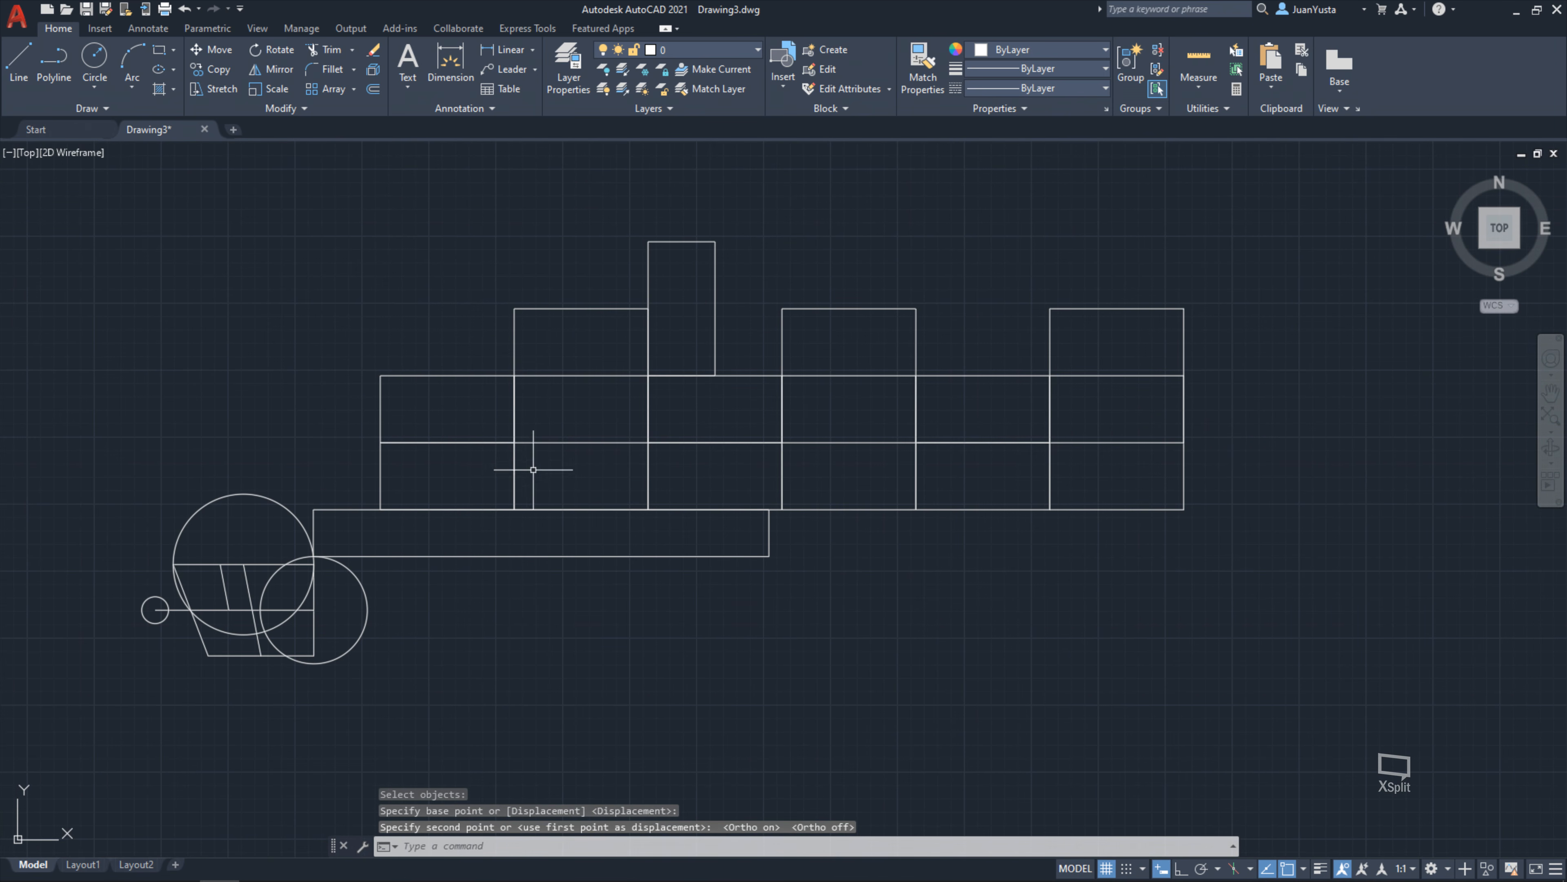
click(729, 301)
click(670, 266)
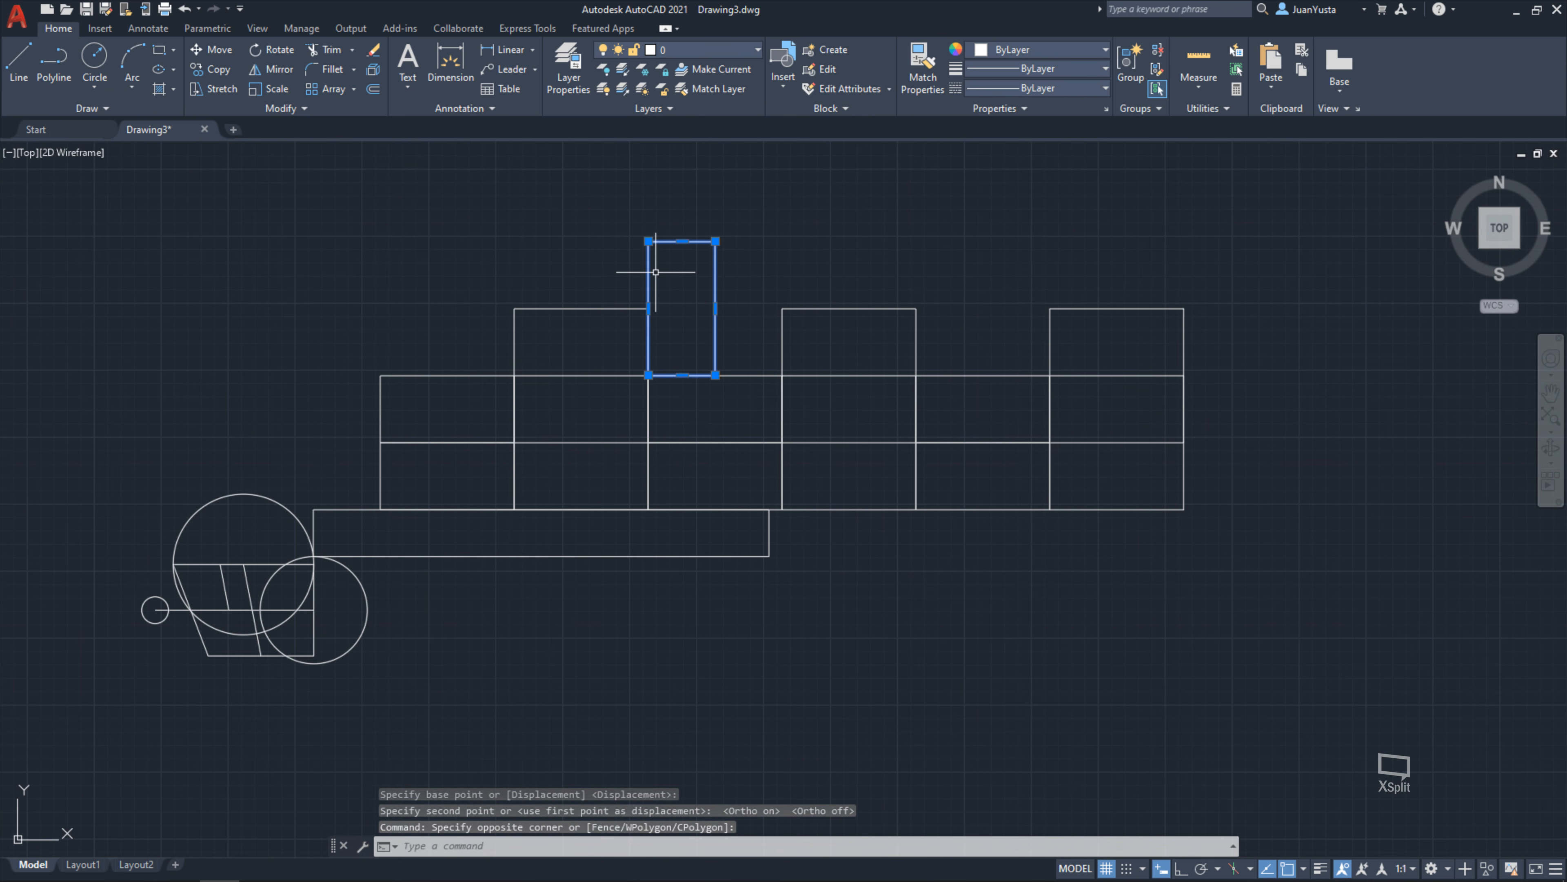
key(Escape)
key(Escape)
click(744, 276)
click(697, 255)
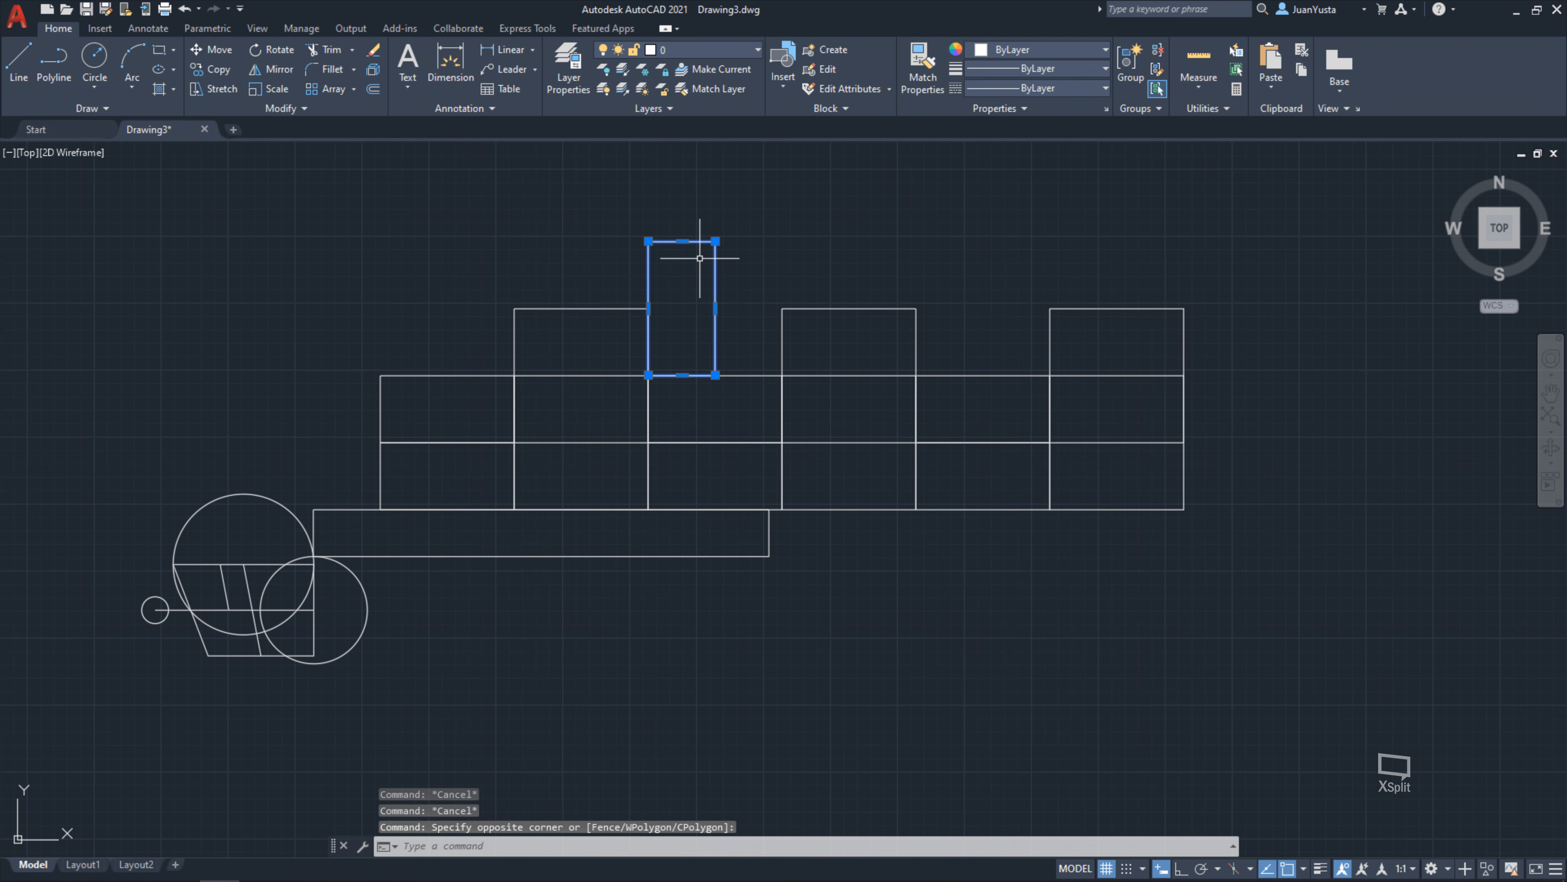
key(Escape)
key(Escape)
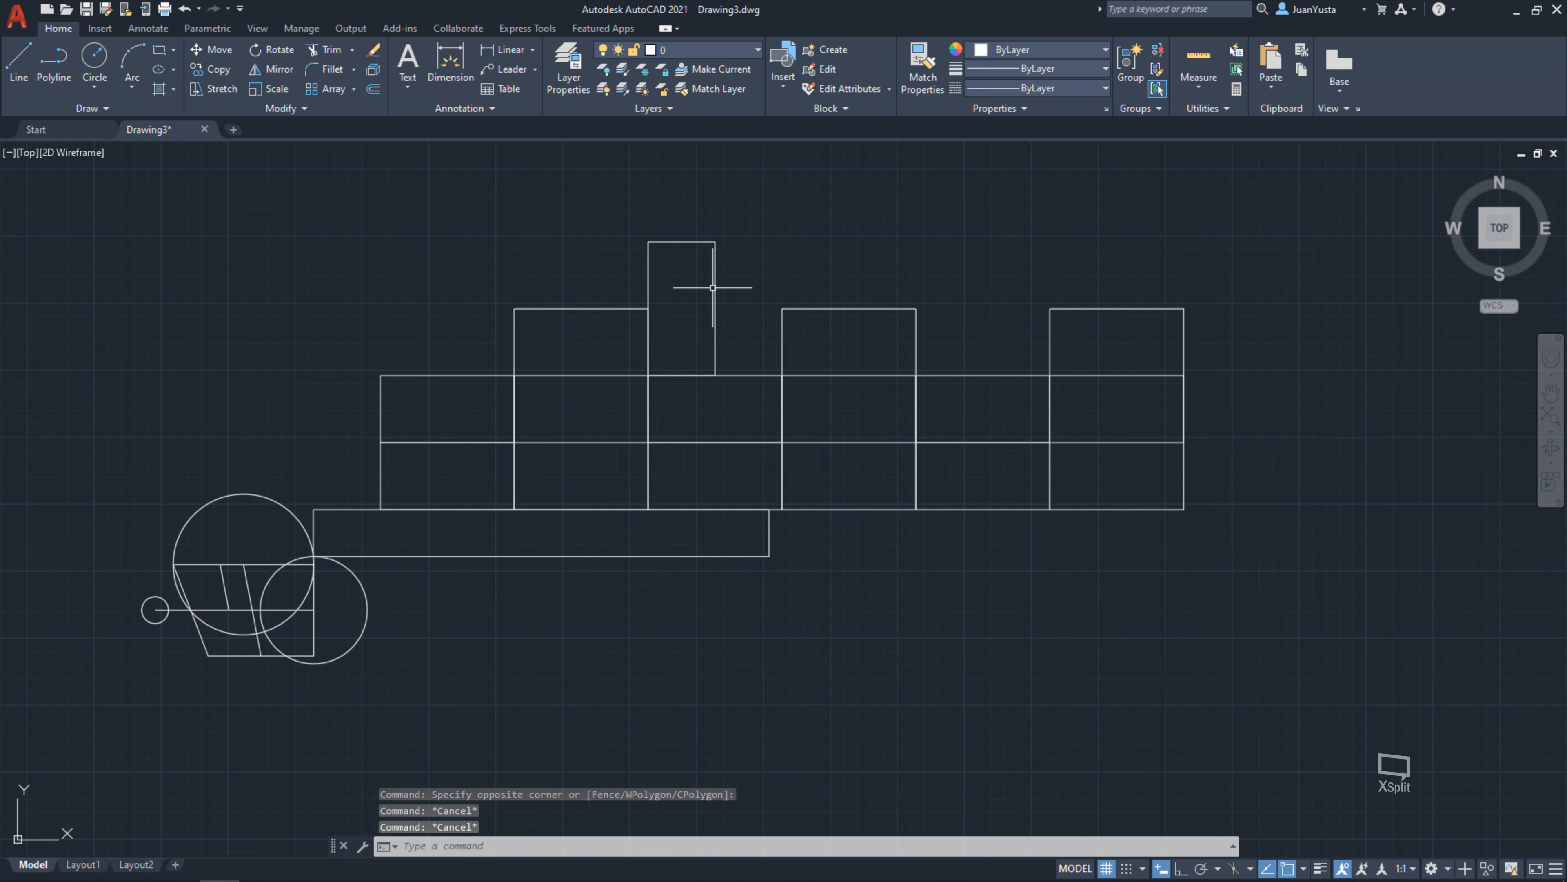
Copy the upright rectangle by its lower-right corner, stacking two copies at the left end of the block grid
text(ct o)
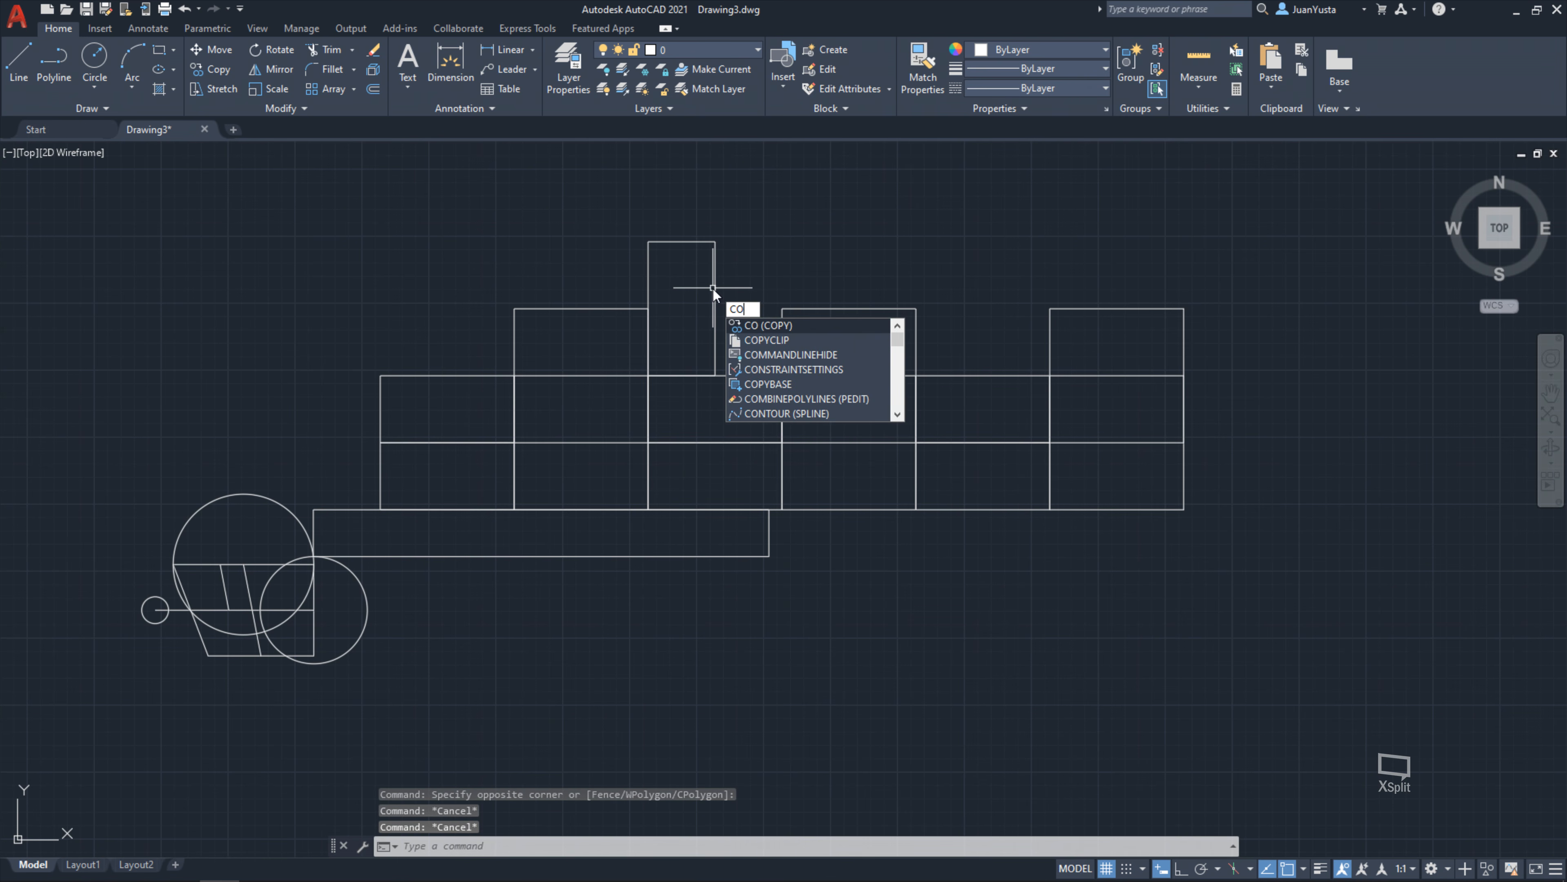
key(Return)
click(715, 253)
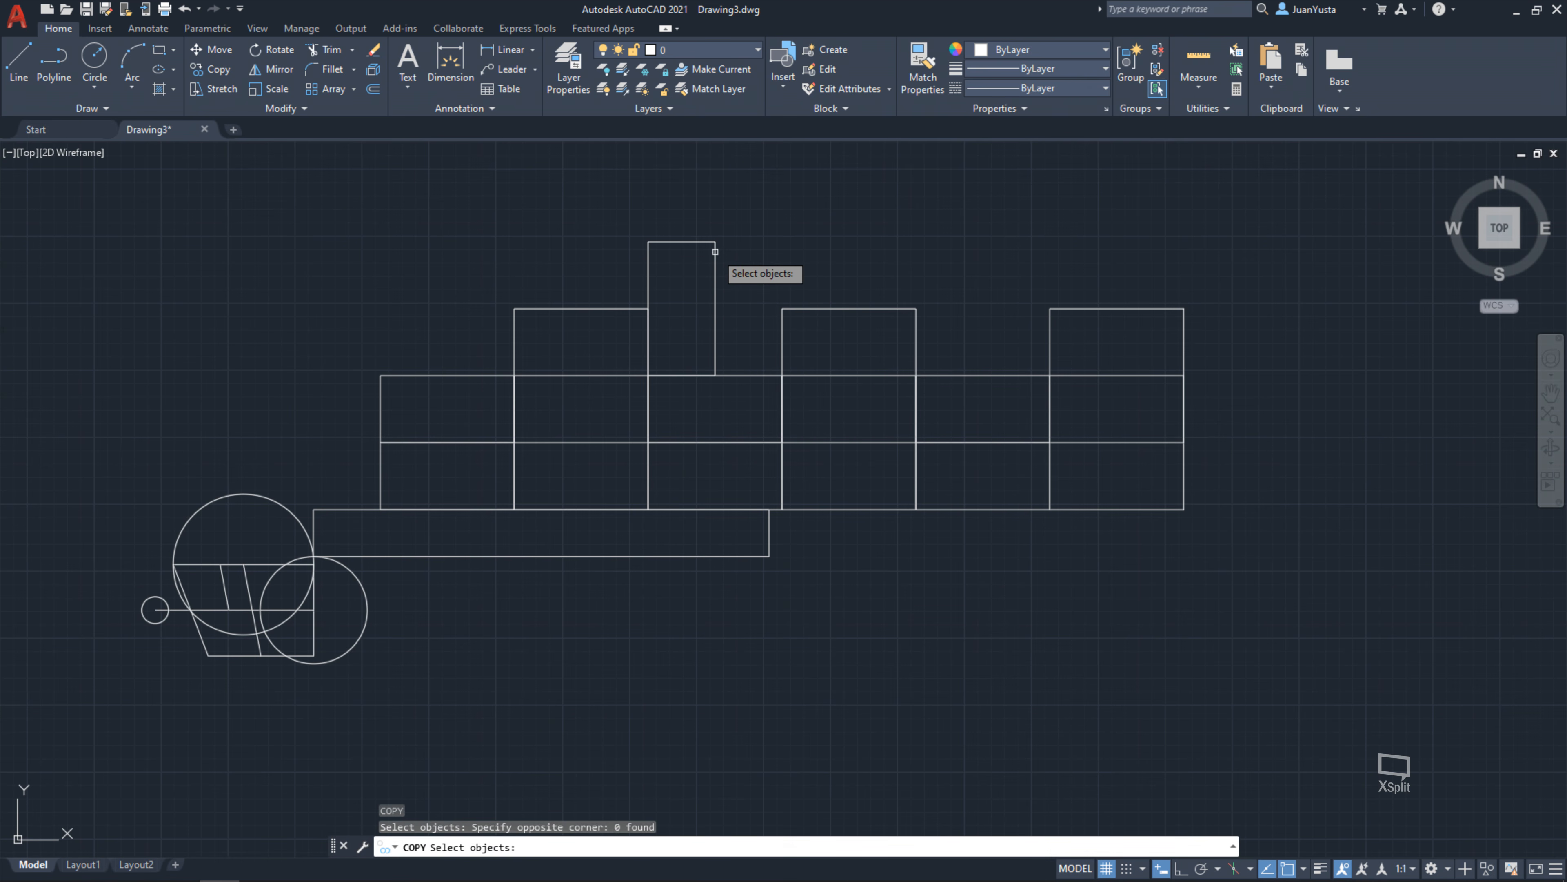
key(Return)
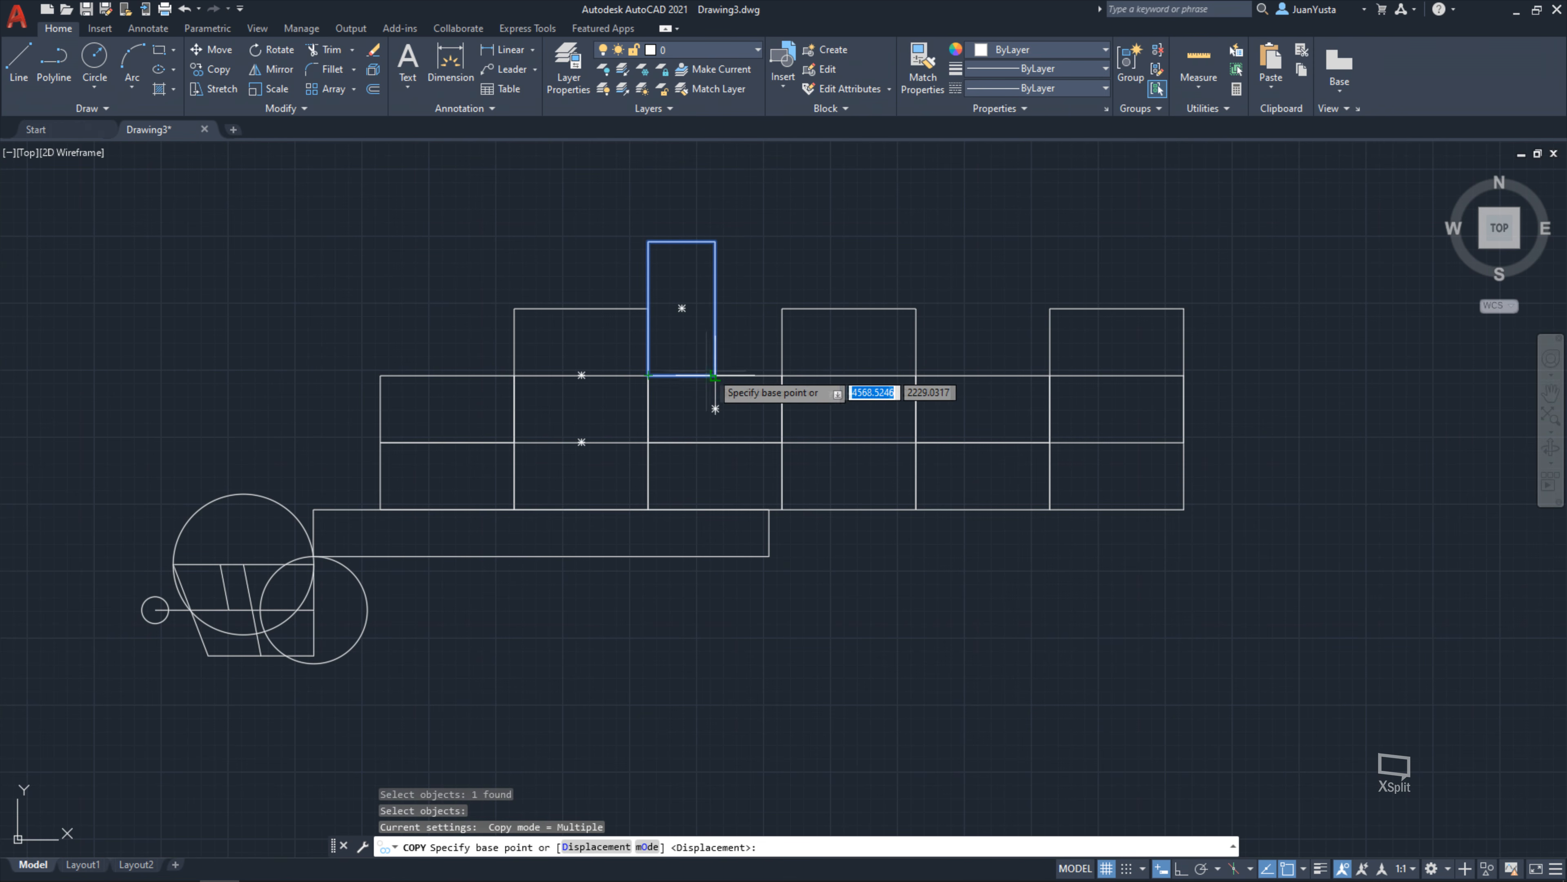
click(715, 374)
click(381, 508)
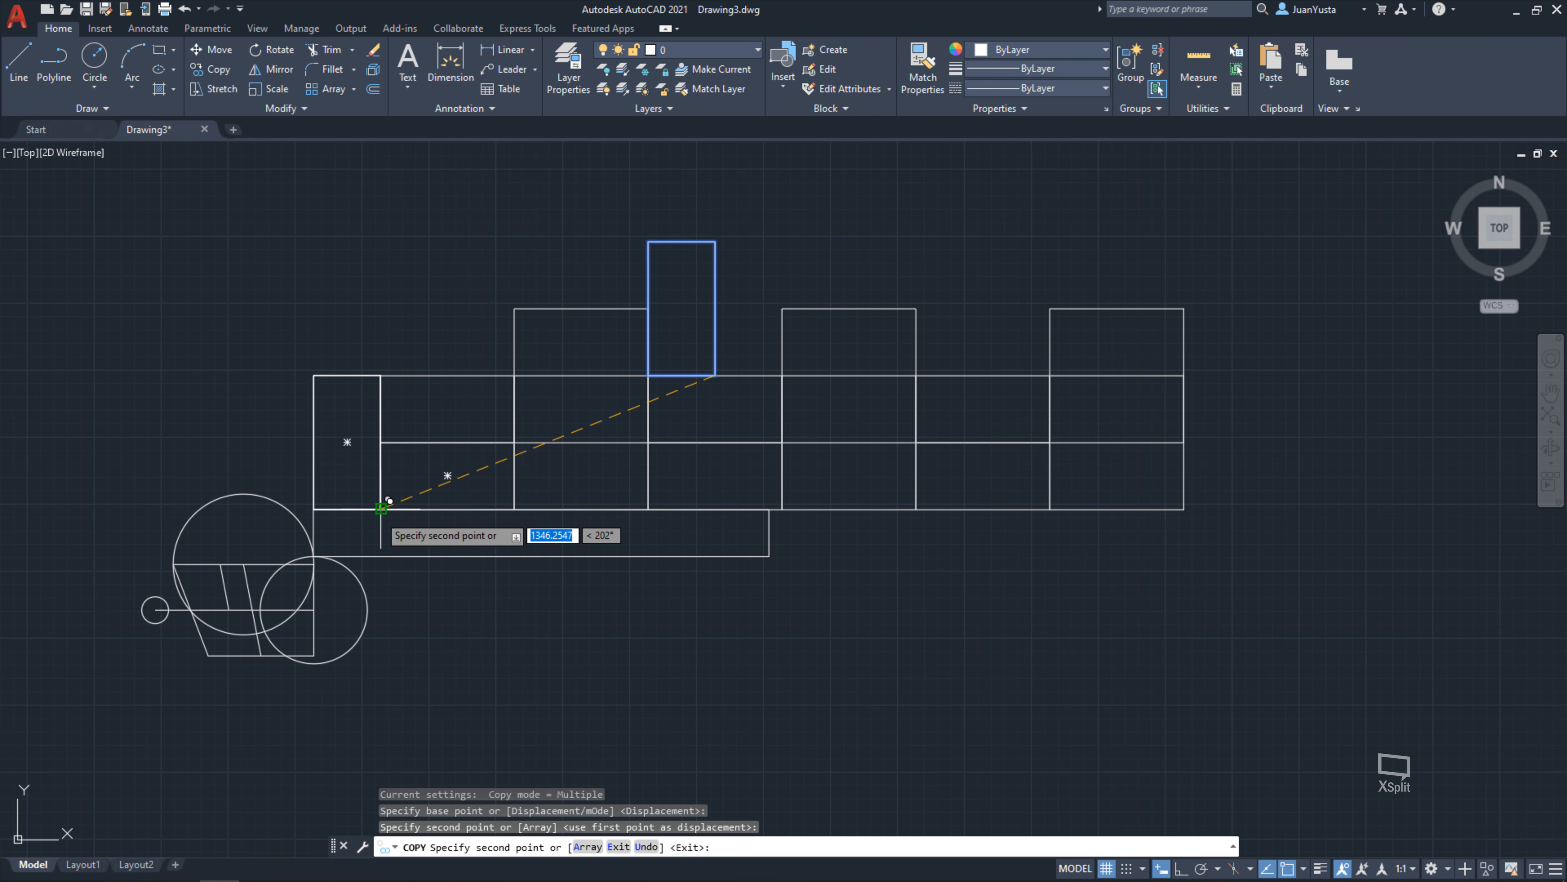
click(381, 374)
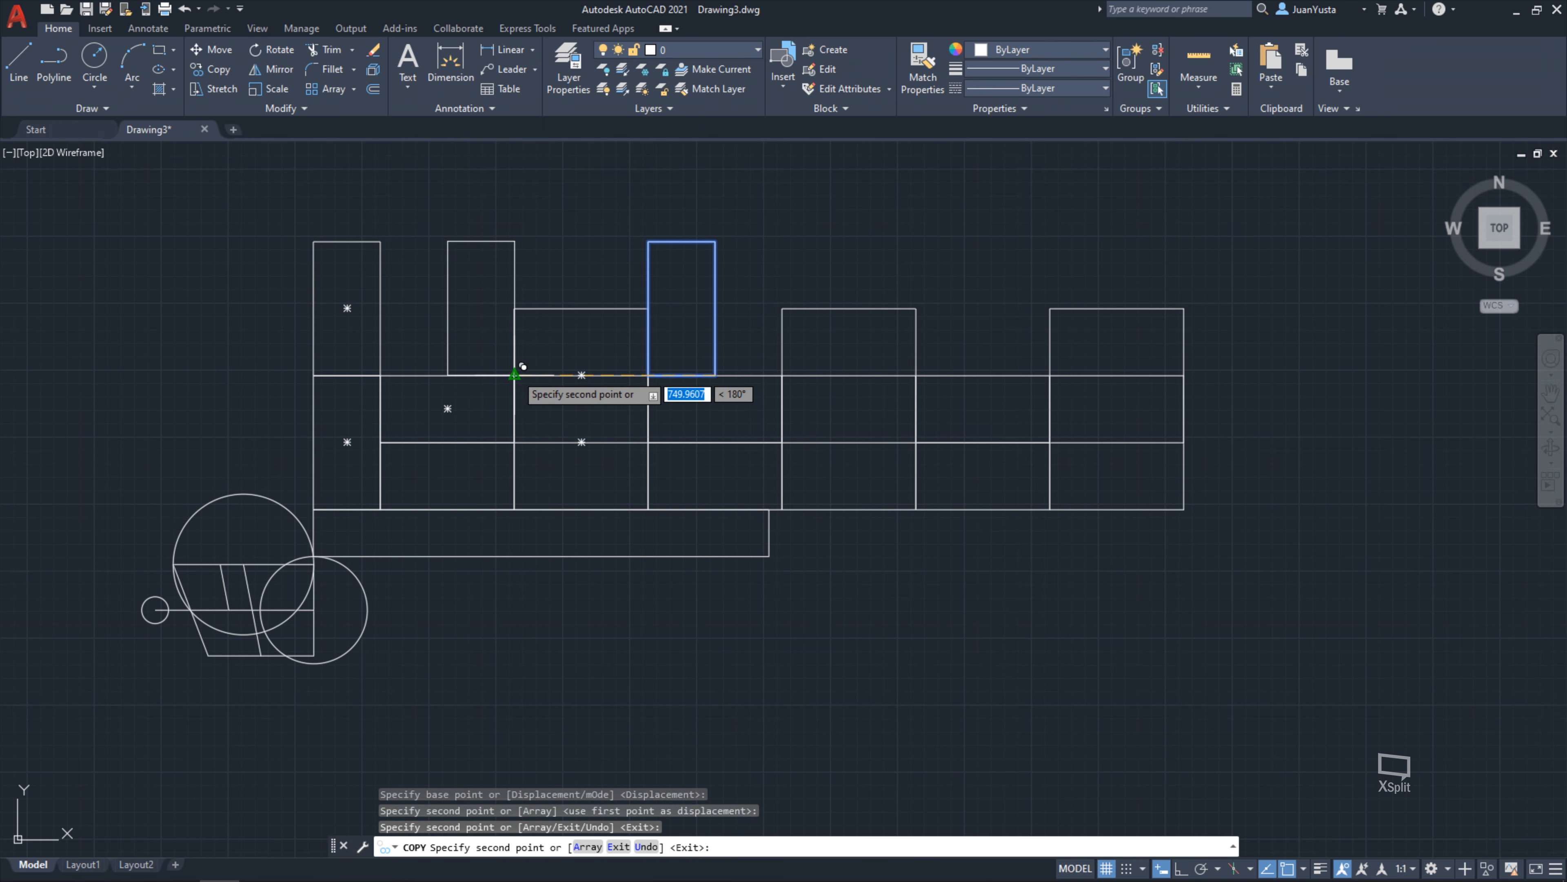
Place six more copies on the blocks: two over the first column, one over the second, one beside the original, two over the fifth
click(514, 375)
click(447, 375)
click(648, 308)
click(781, 375)
click(1050, 374)
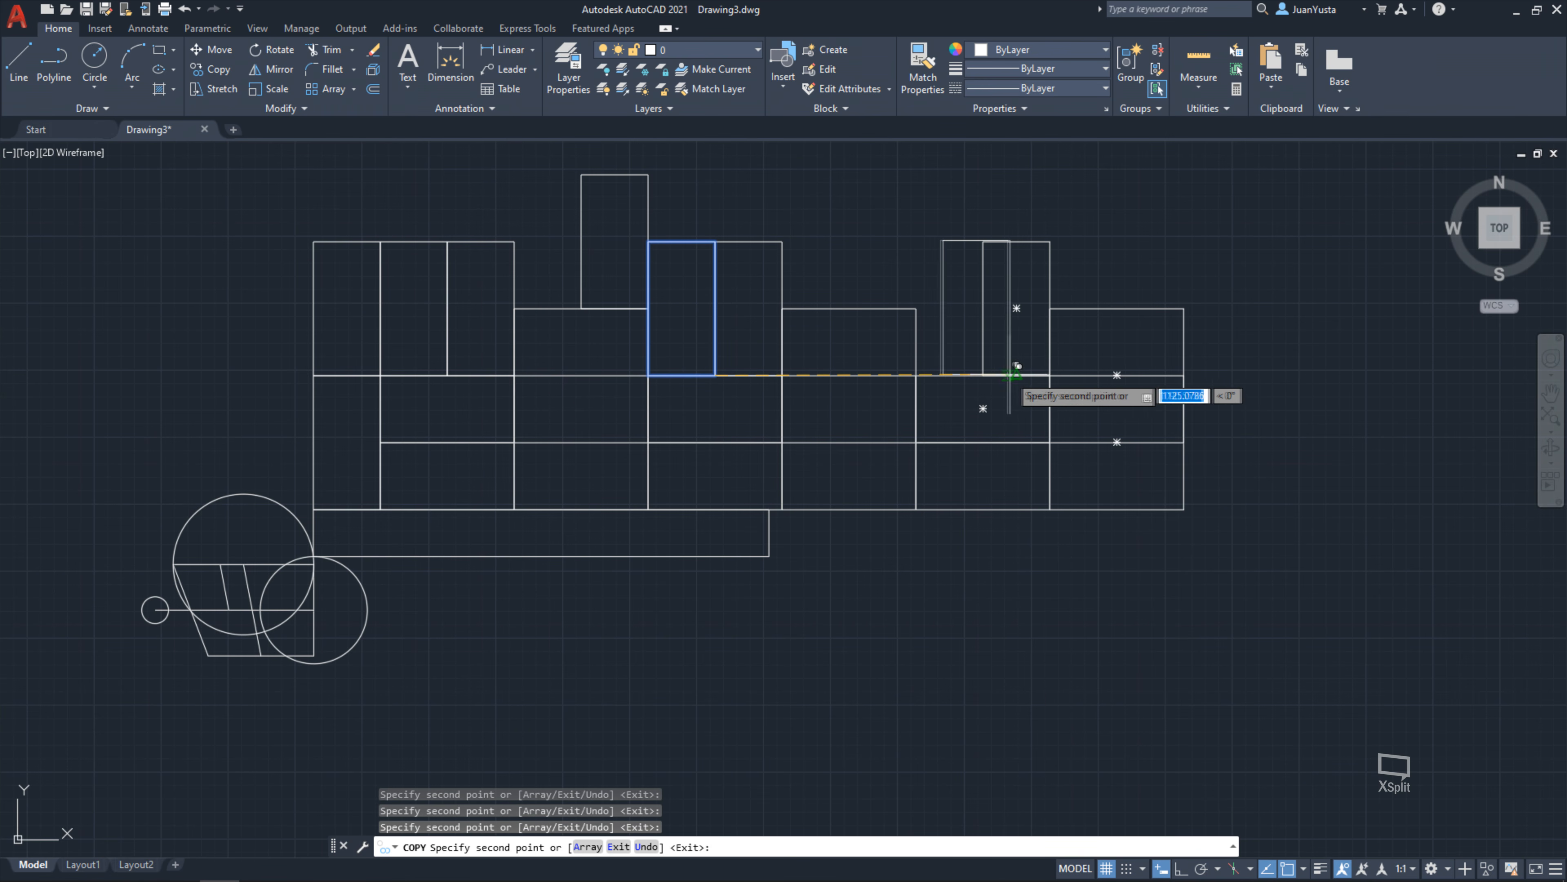
click(983, 374)
key(Escape)
key(Escape)
key(Escape)
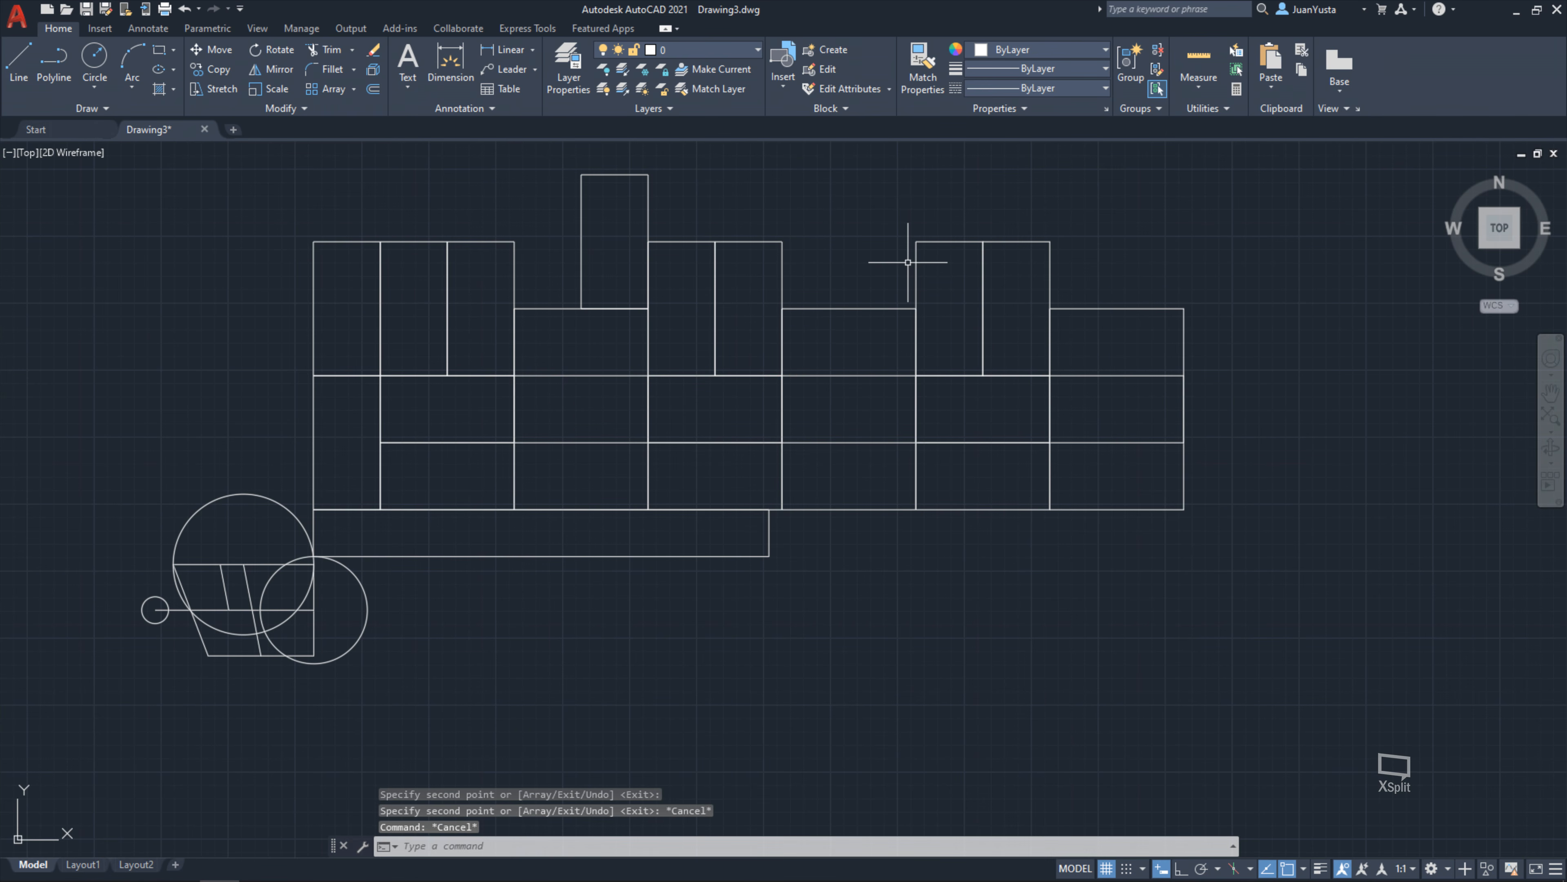
scroll(655, 417, down, 2)
scroll(655, 418, up, 2)
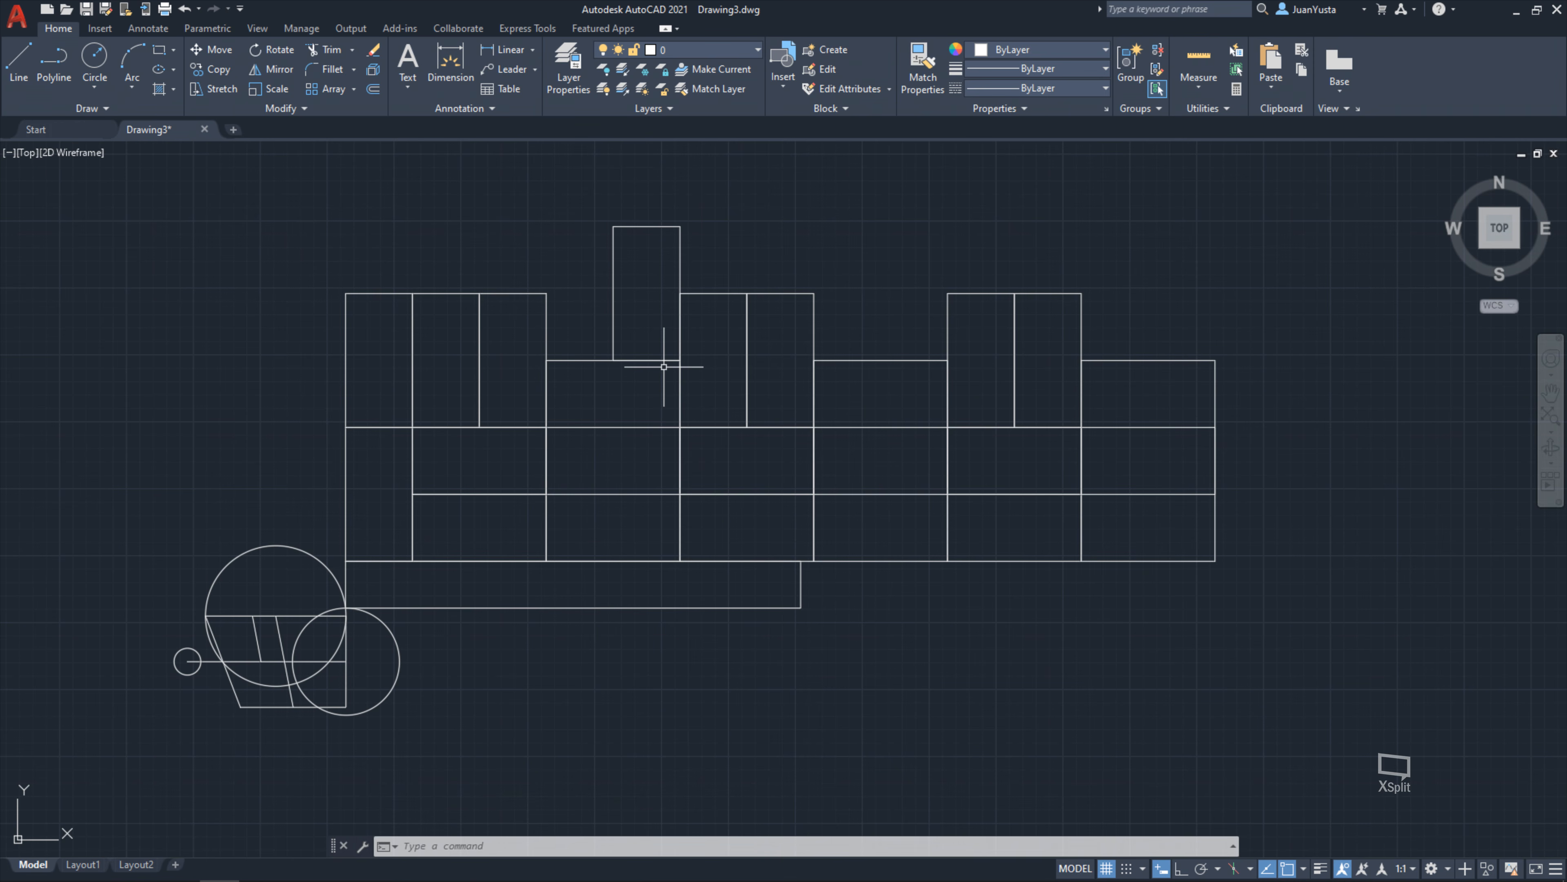
click(711, 256)
click(608, 247)
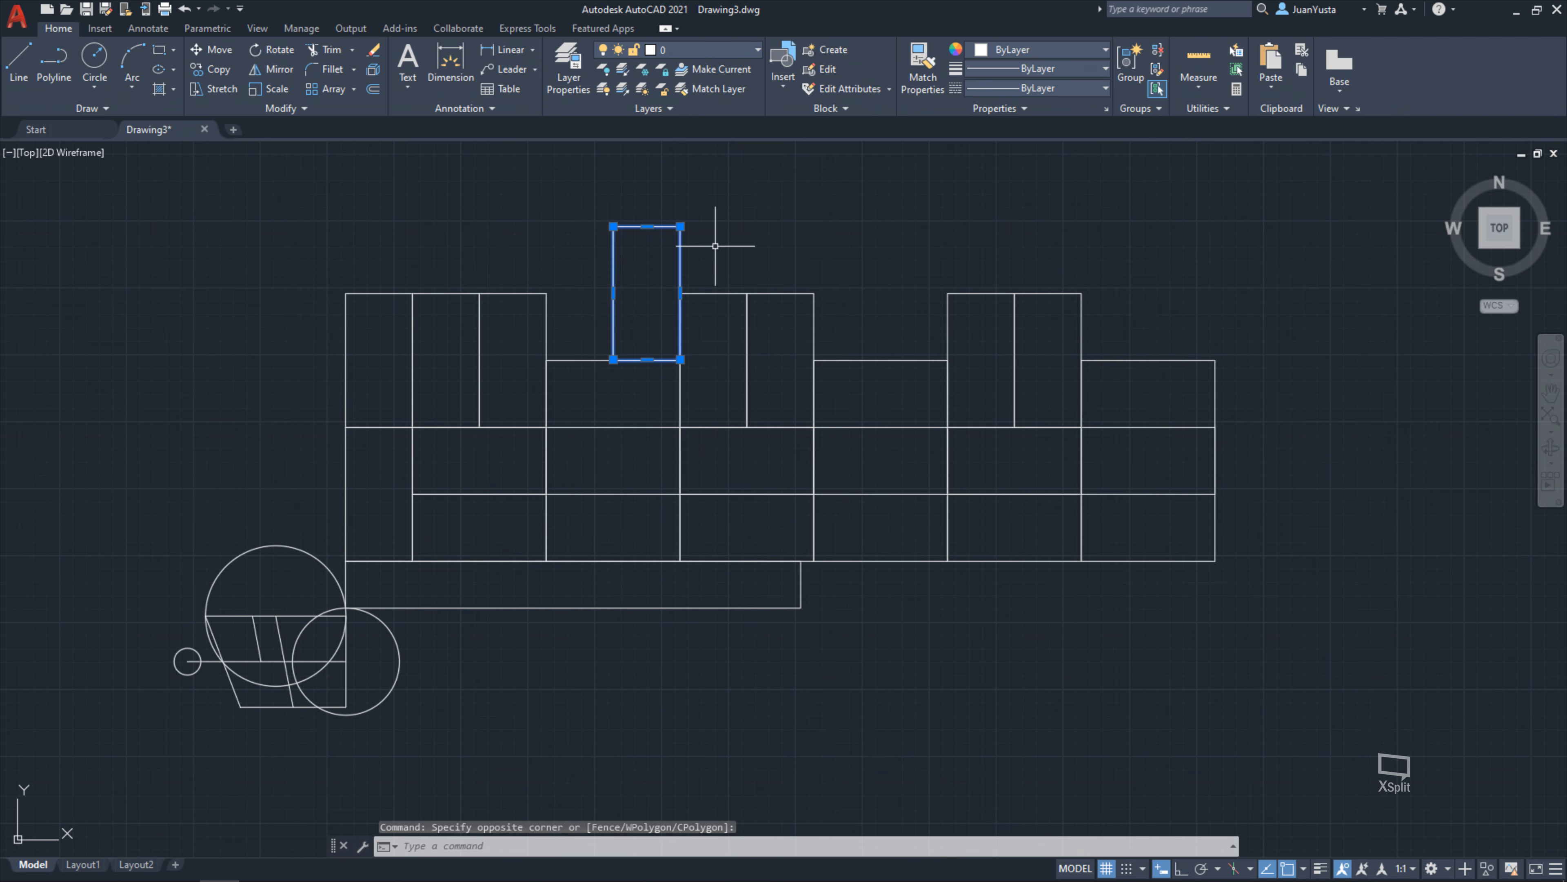
key(Escape)
key(Escape)
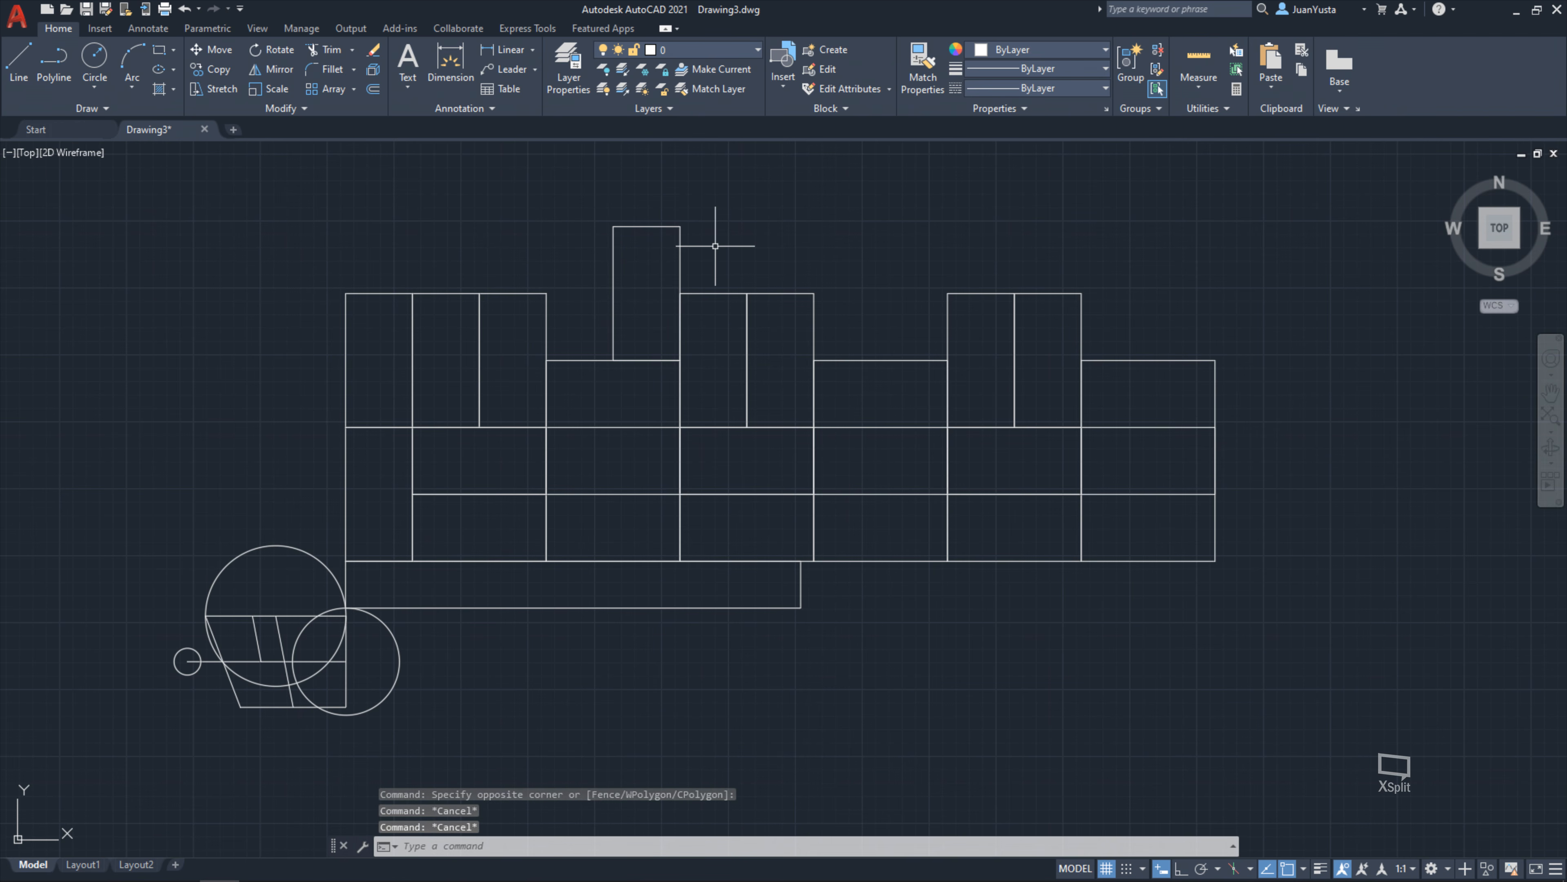
Rotate the topmost rectangle above the second column by 45 degrees about its lower-left corner
text(ro)
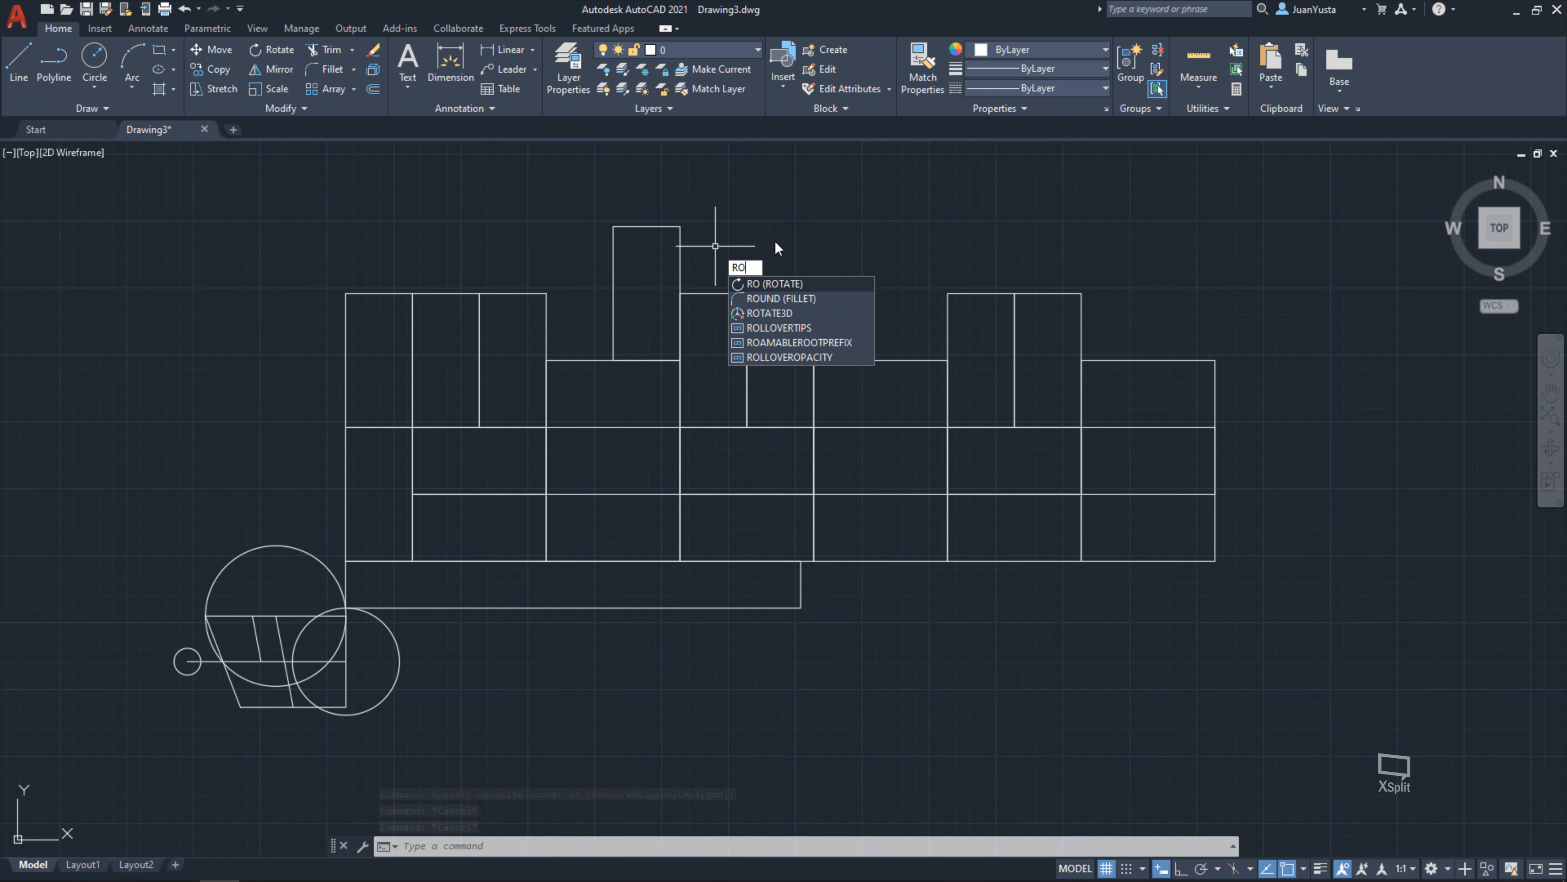
key(Return)
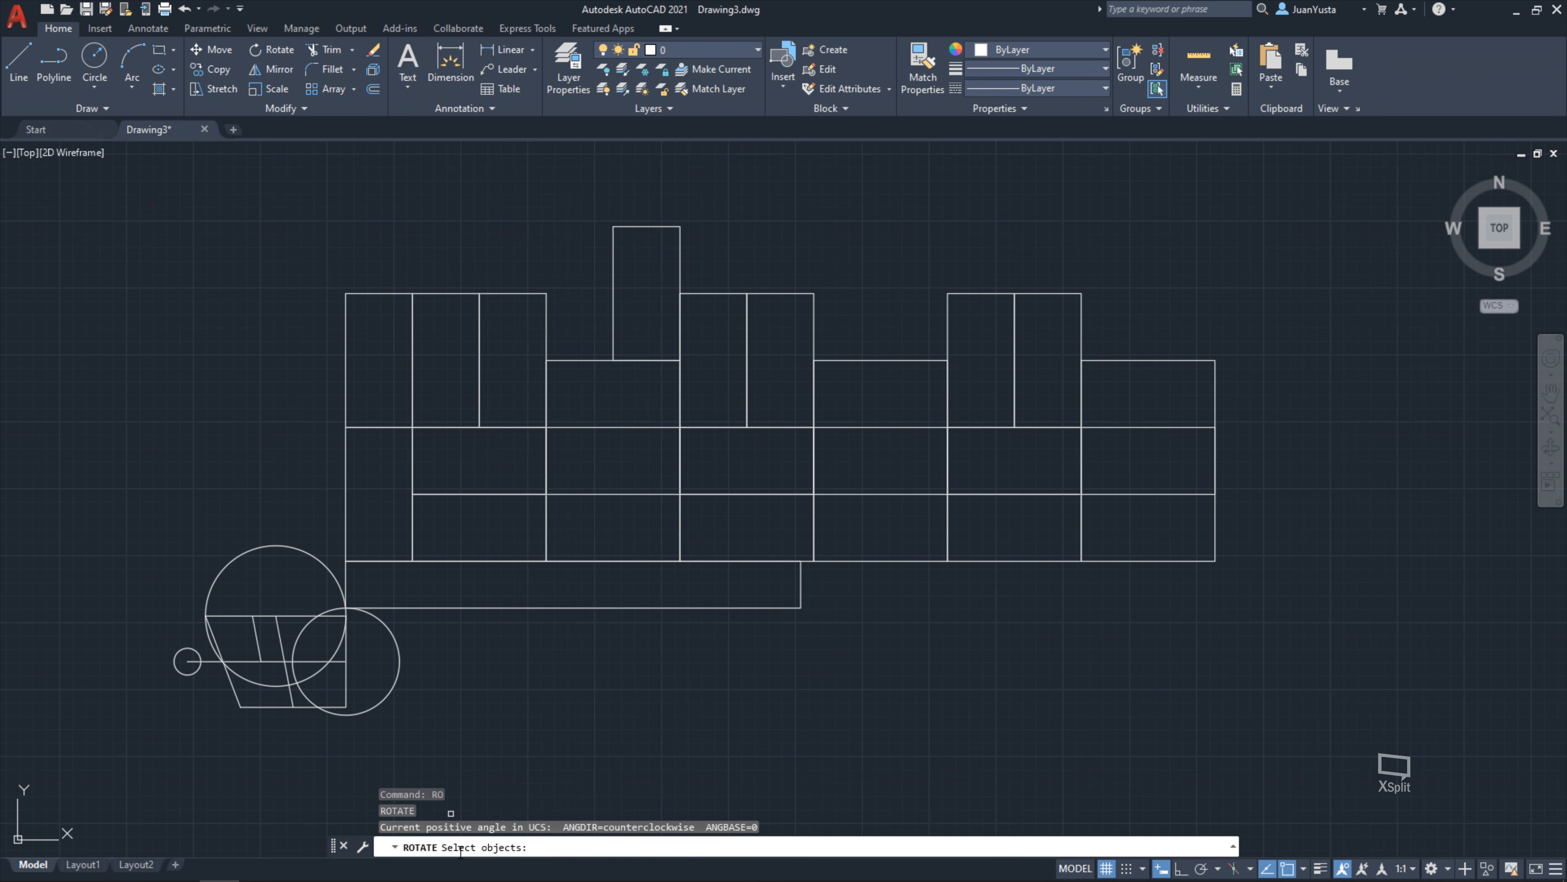
click(647, 224)
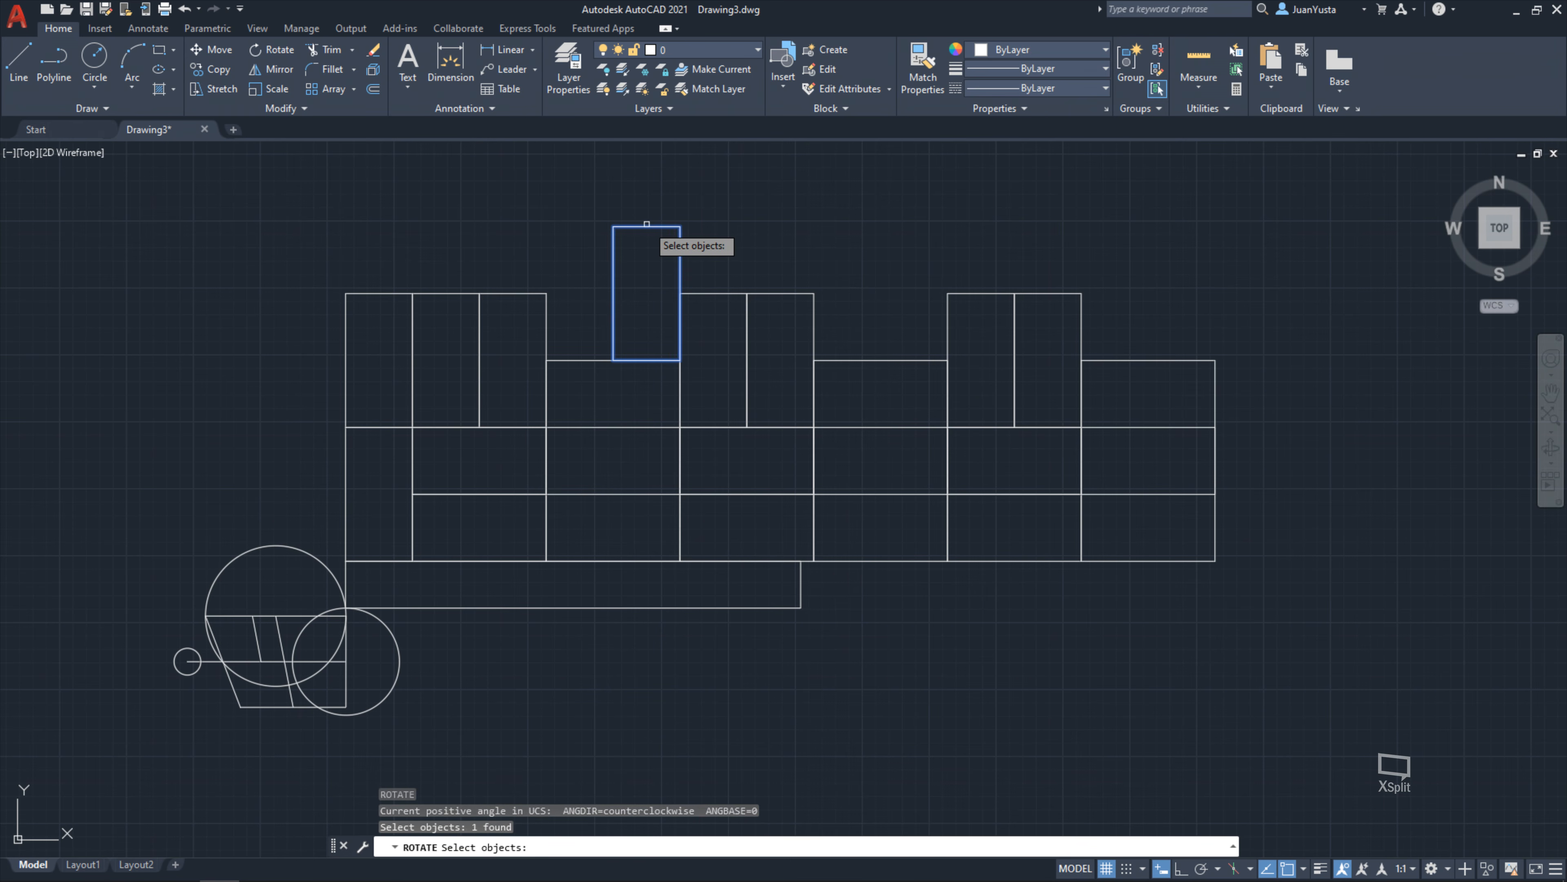
key(Return)
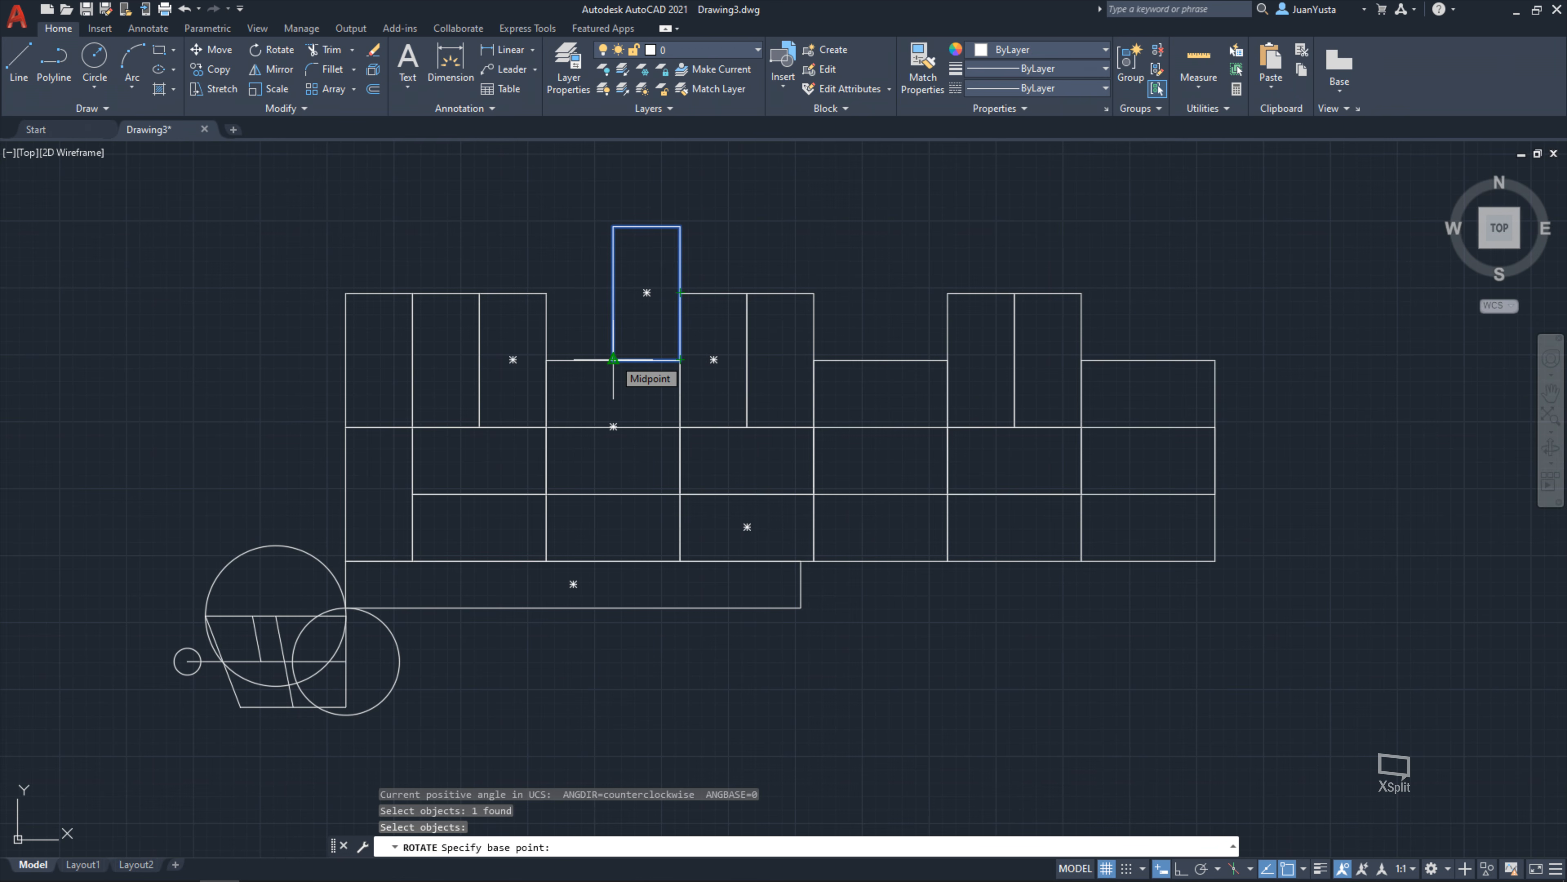
scroll(601, 359, up, 3)
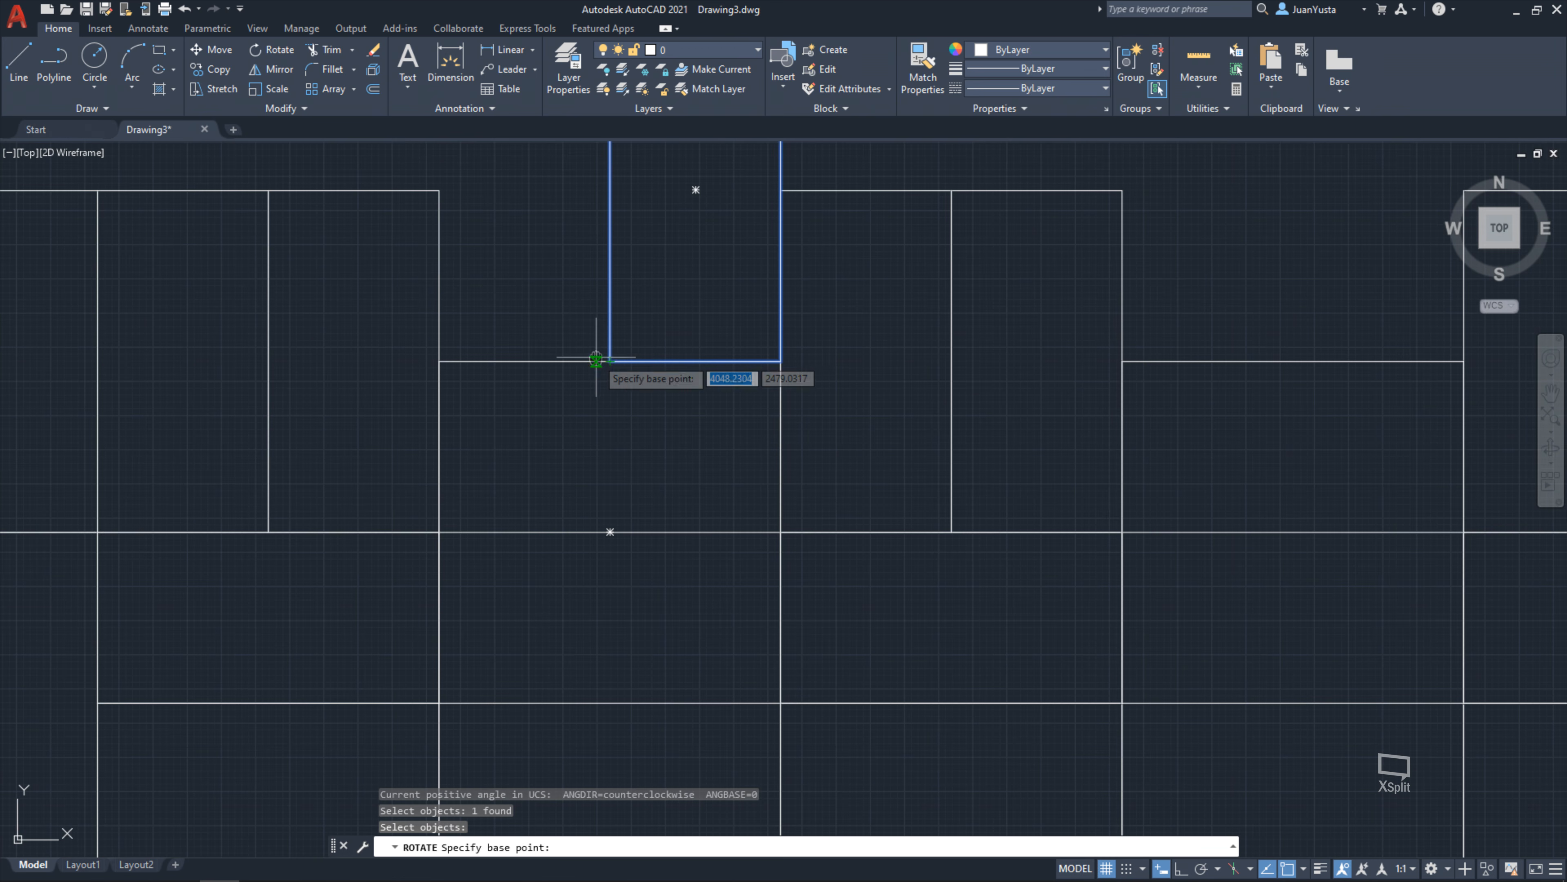
scroll(646, 436, down, 2)
click(647, 436)
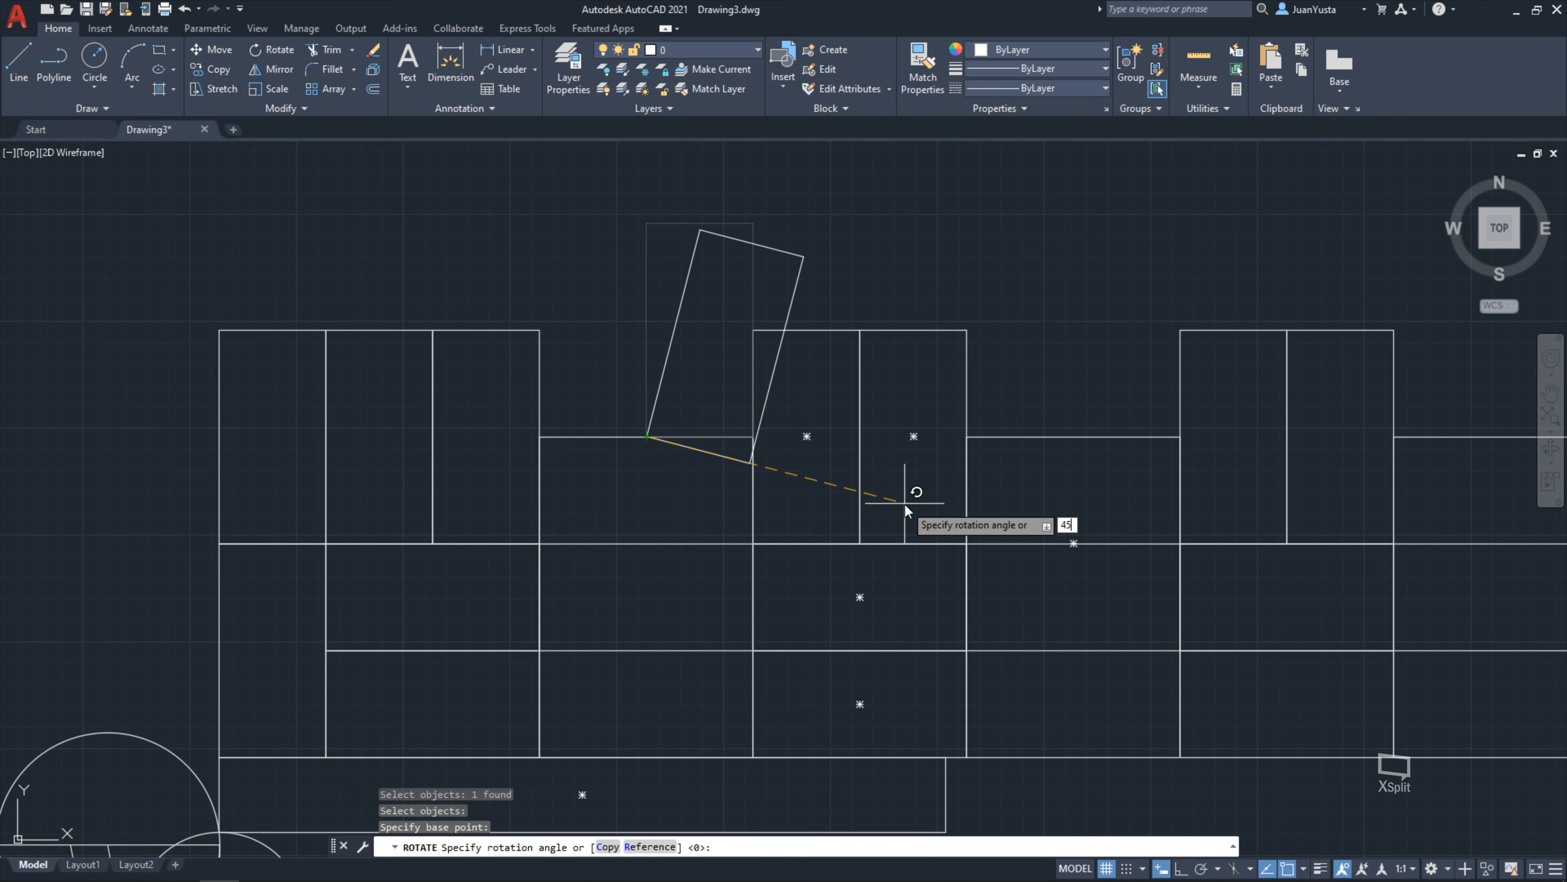
key(Return)
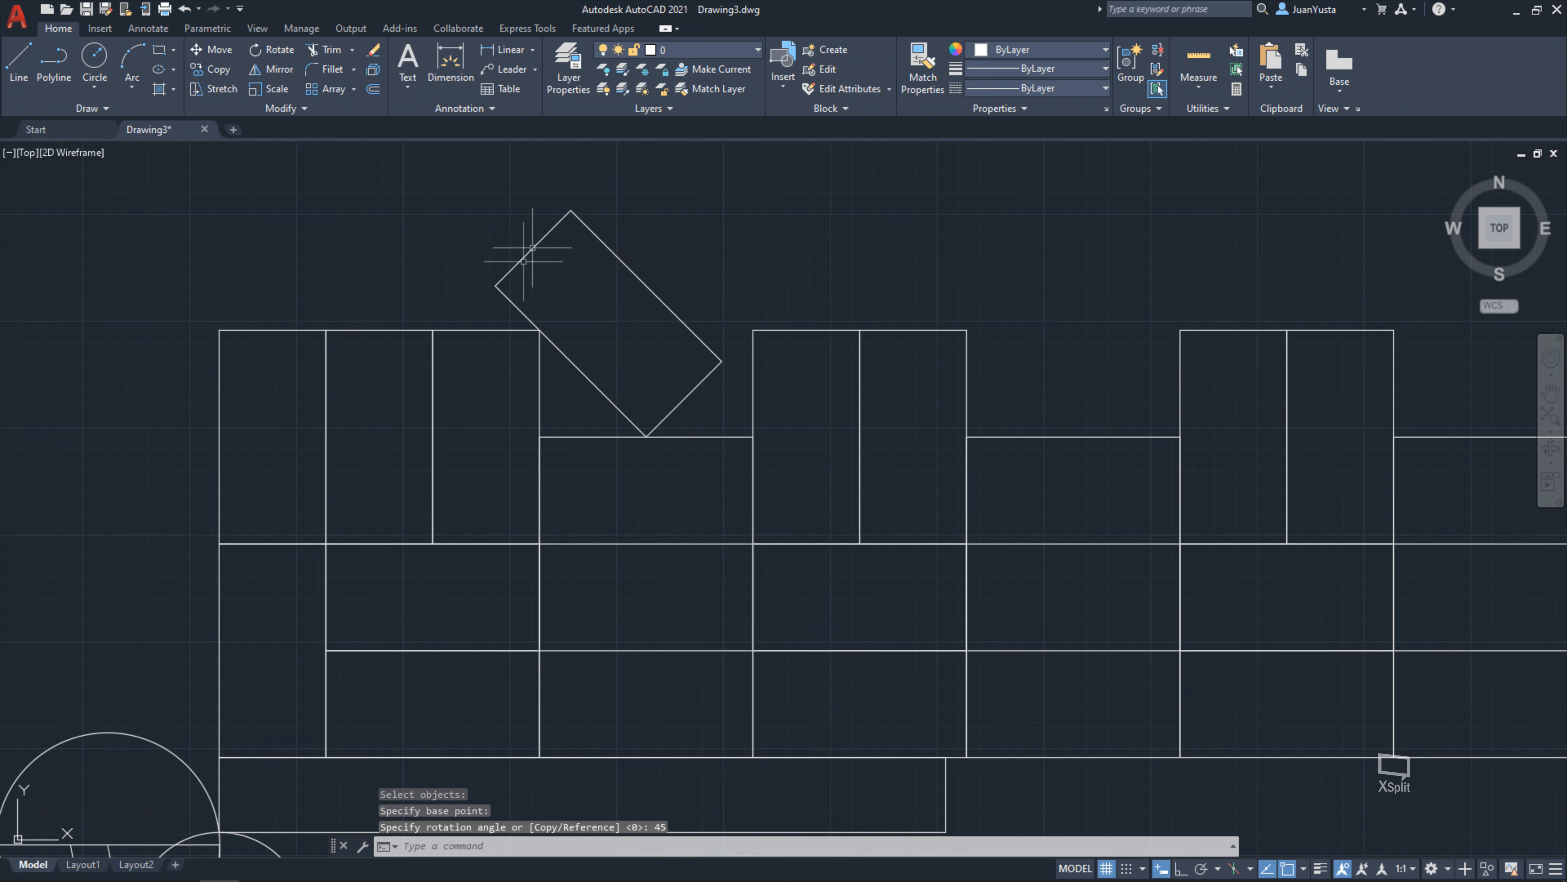
click(672, 282)
click(630, 297)
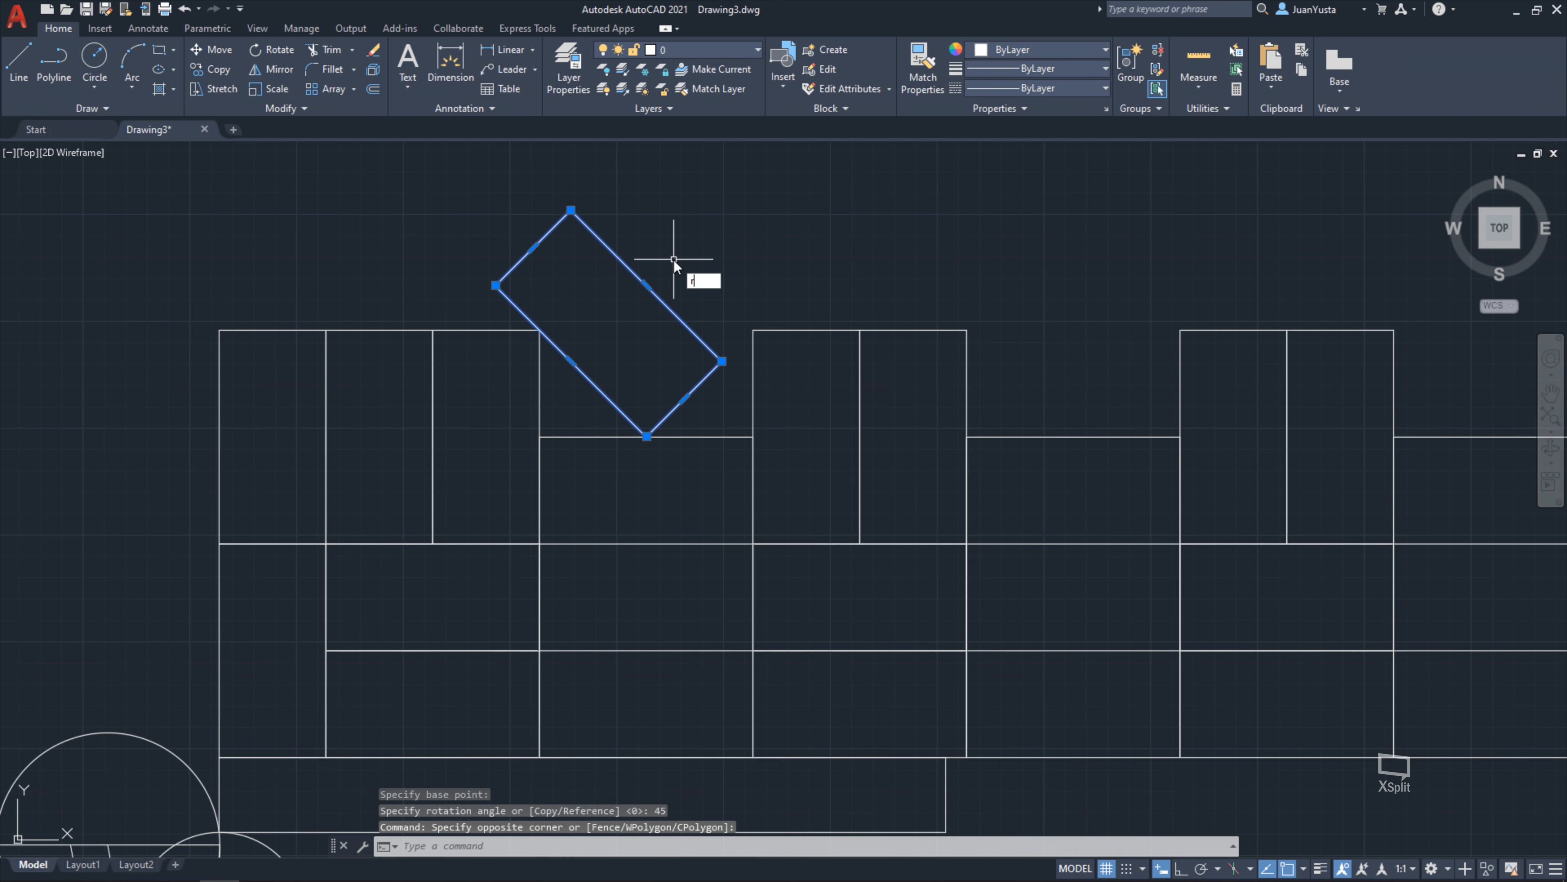
key(Escape)
key(Escape)
Rotate the tilted rectangle a quarter turn counterclockwise about its uppermost corner, with Ortho mode on
text(ro)
key(Return)
click(630, 265)
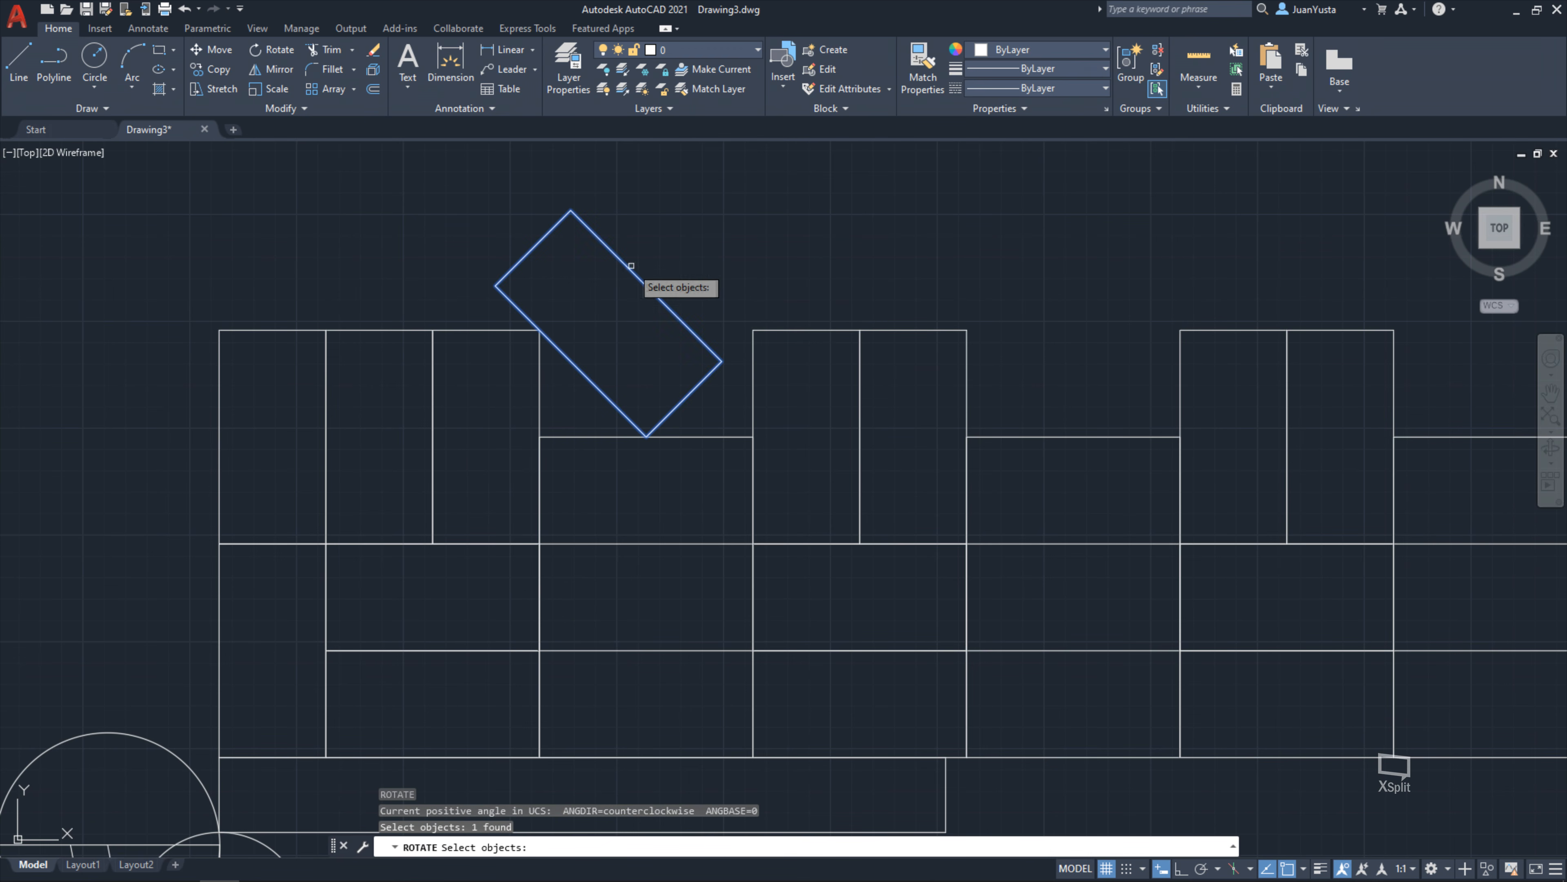
key(Return)
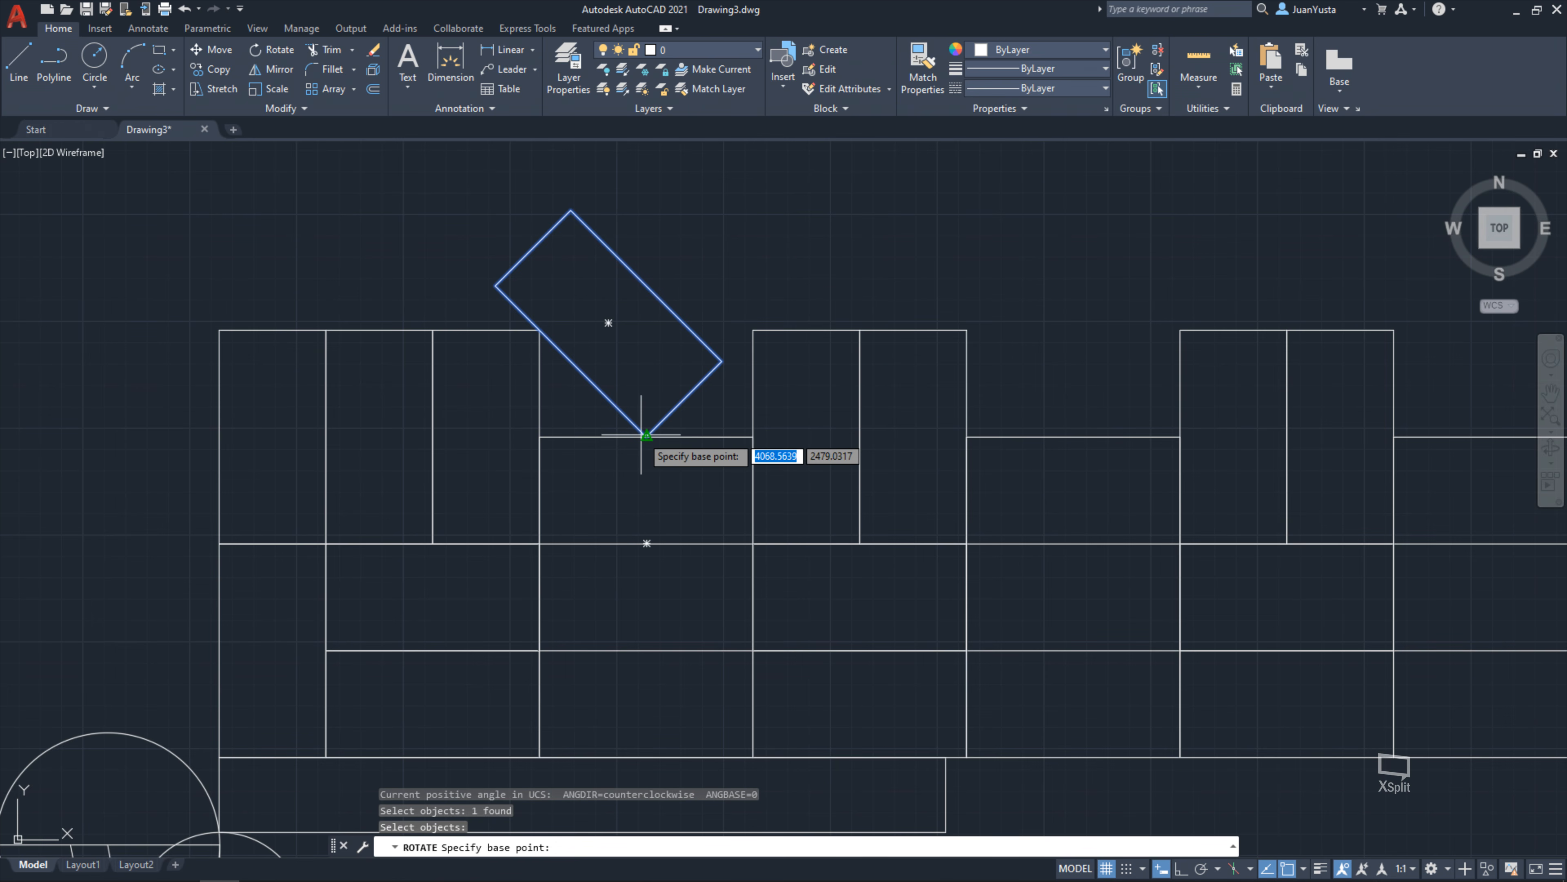
click(573, 209)
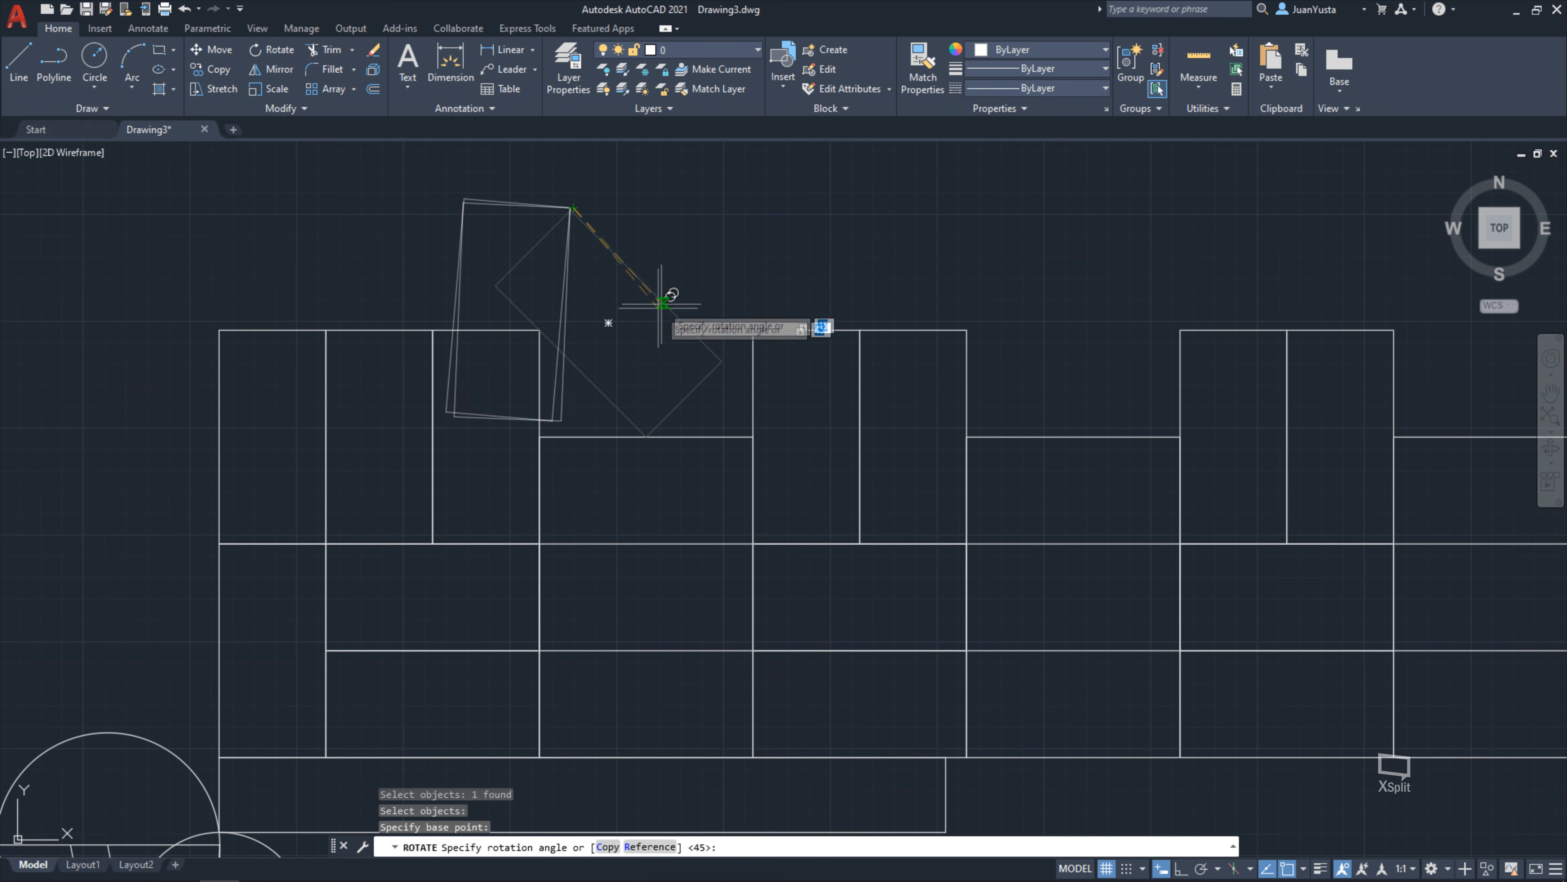
middle_drag(477, 273, 546, 345)
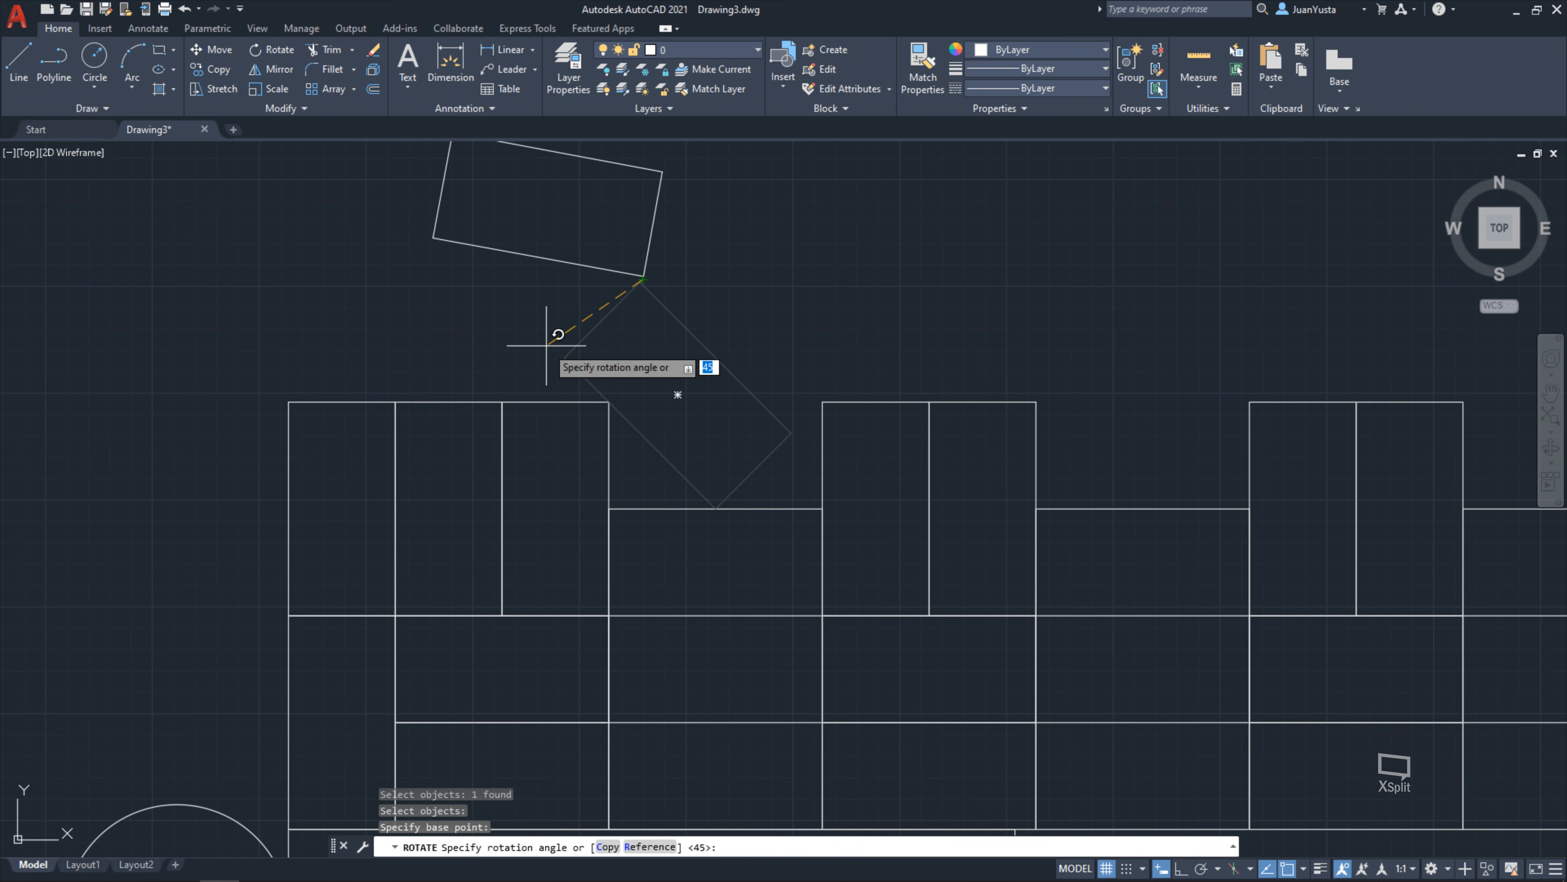
key(F8)
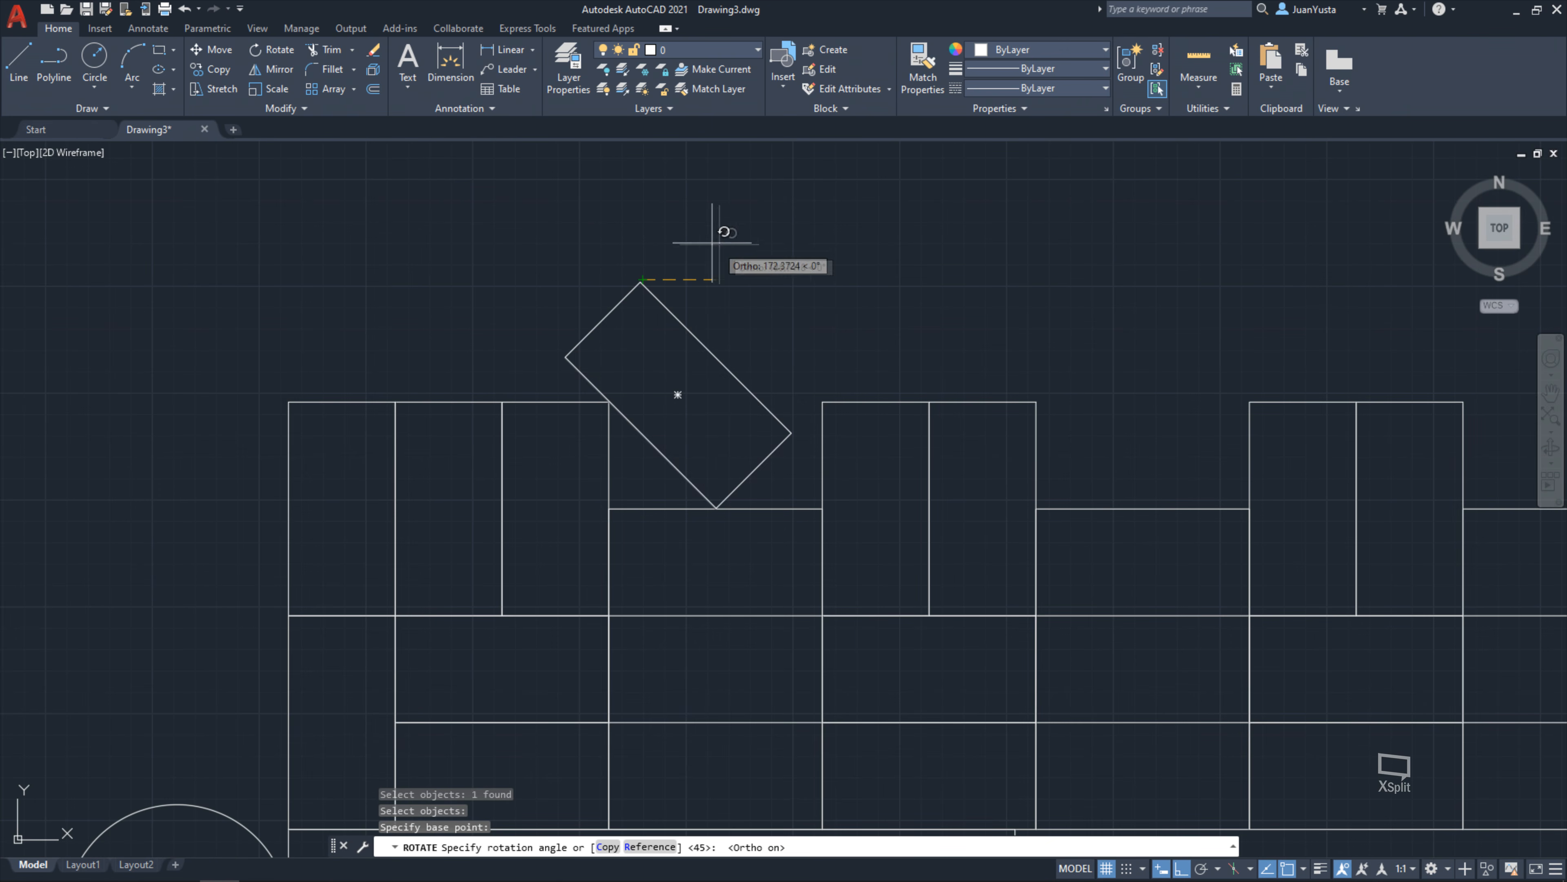
middle_drag(642, 214, 649, 333)
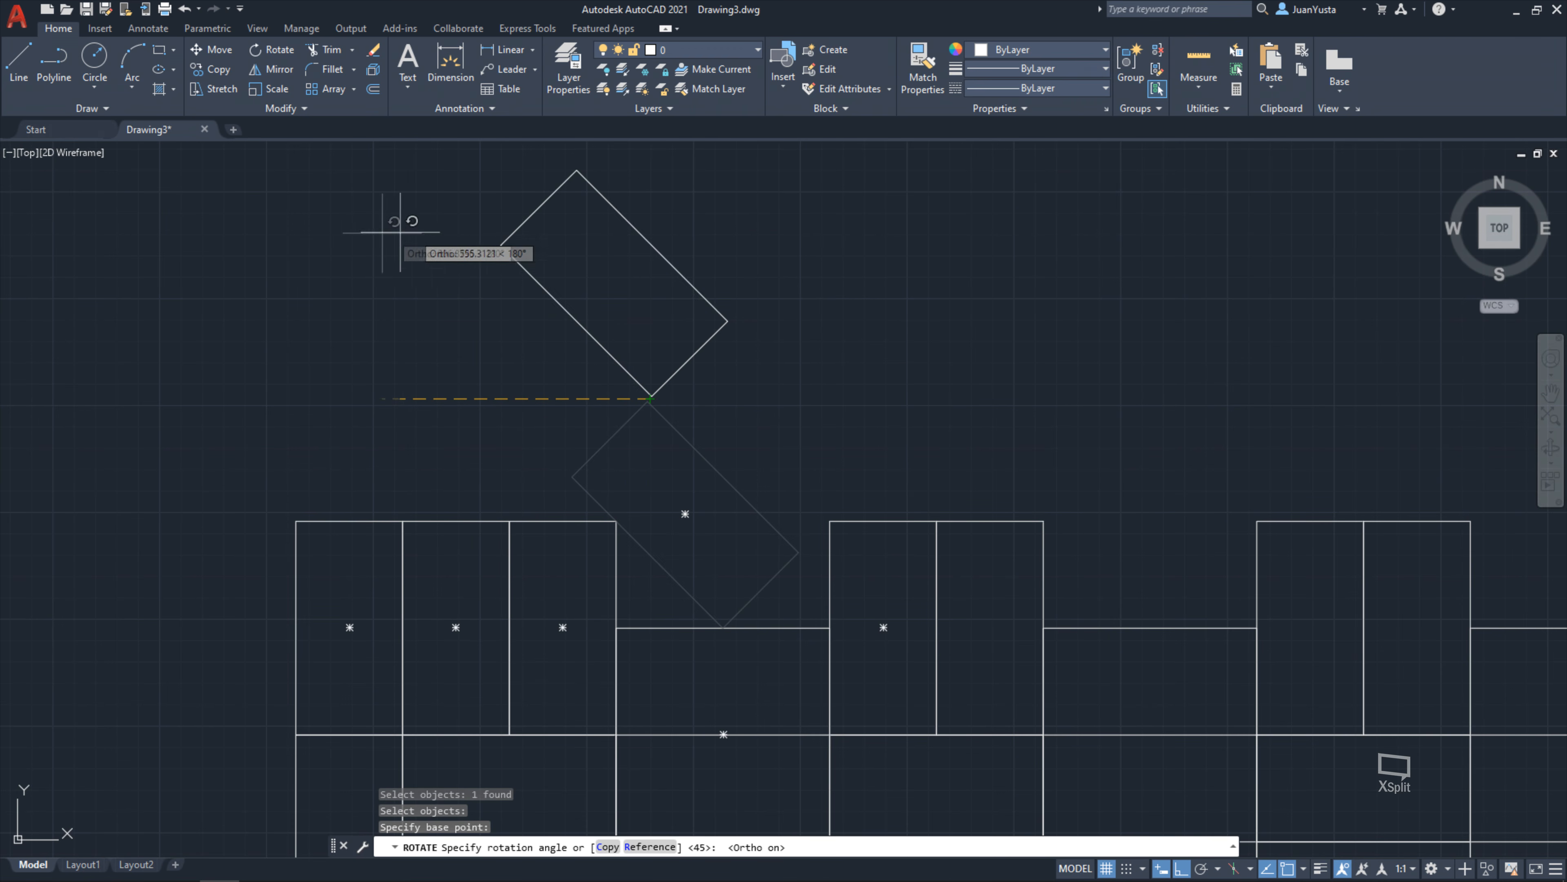
click(591, 247)
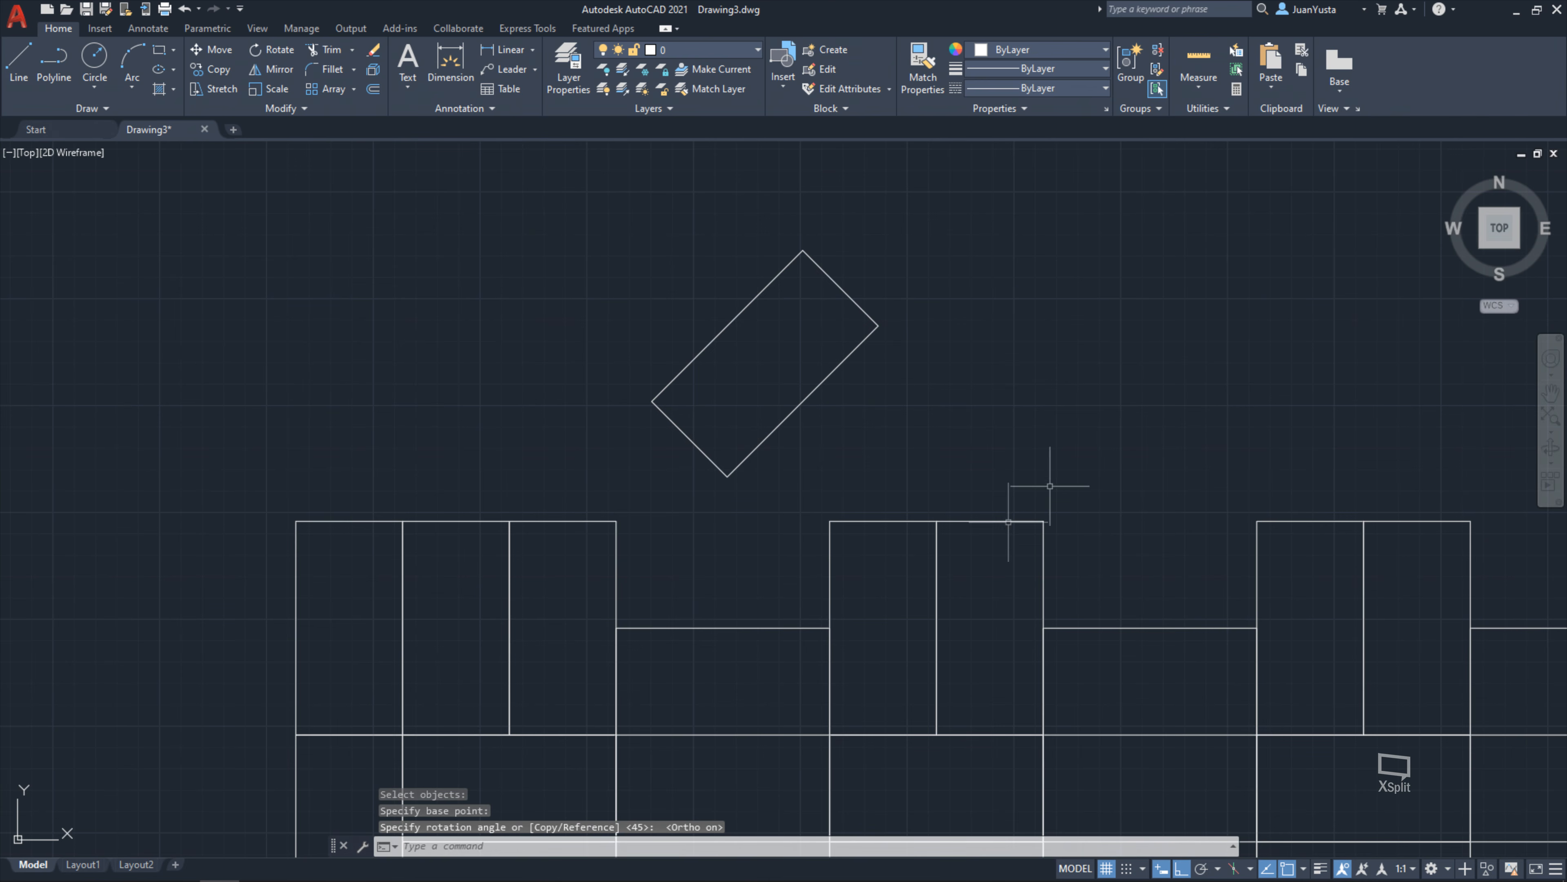
click(803, 350)
click(763, 332)
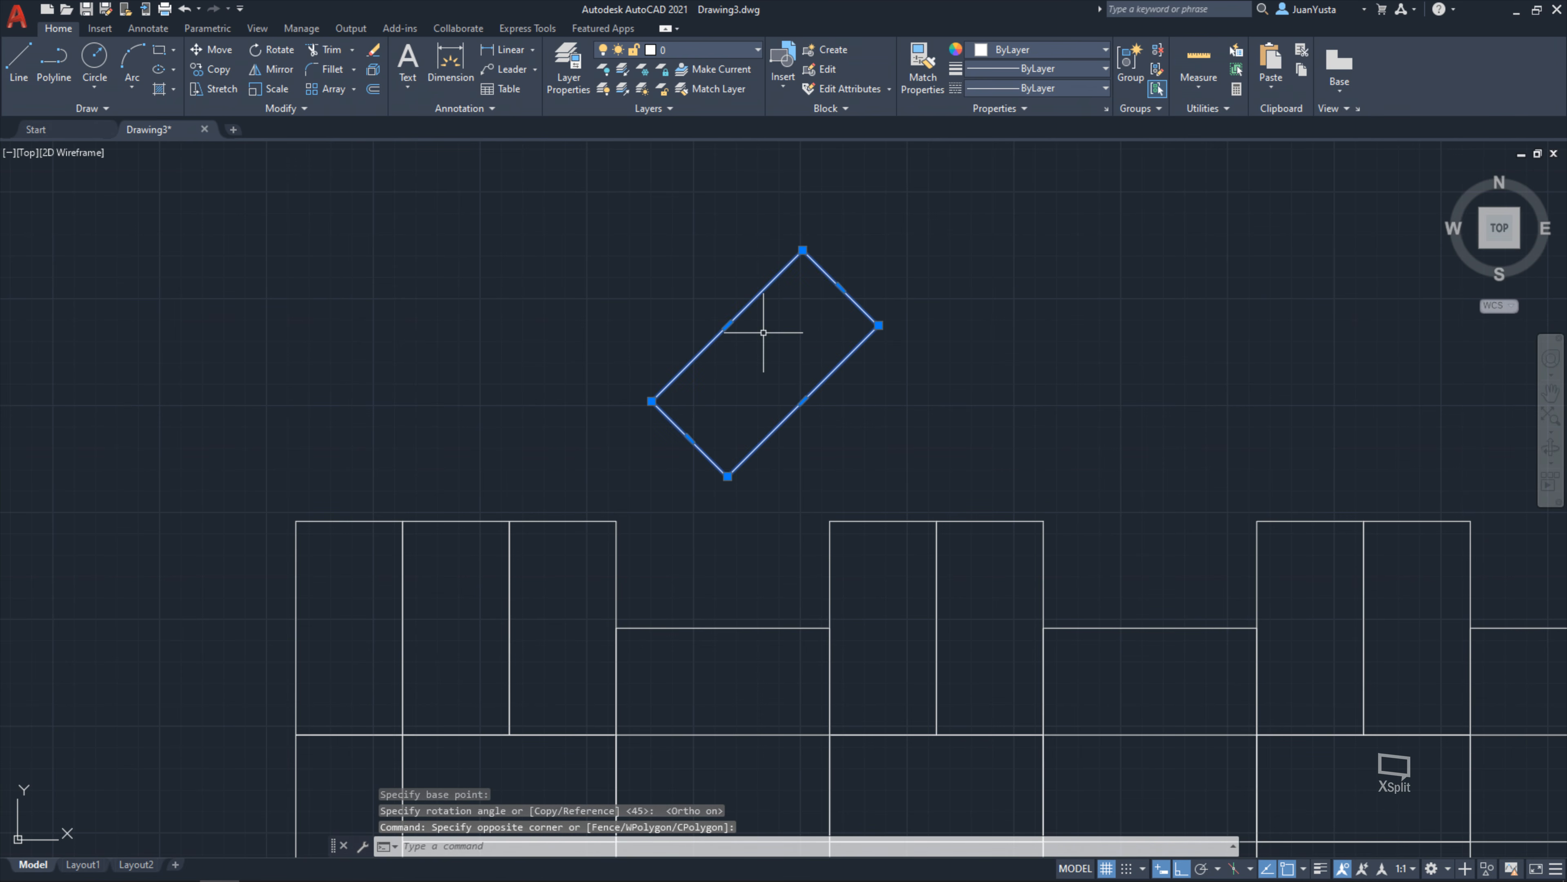
key(Escape)
key(Escape)
scroll(763, 334, down, 3)
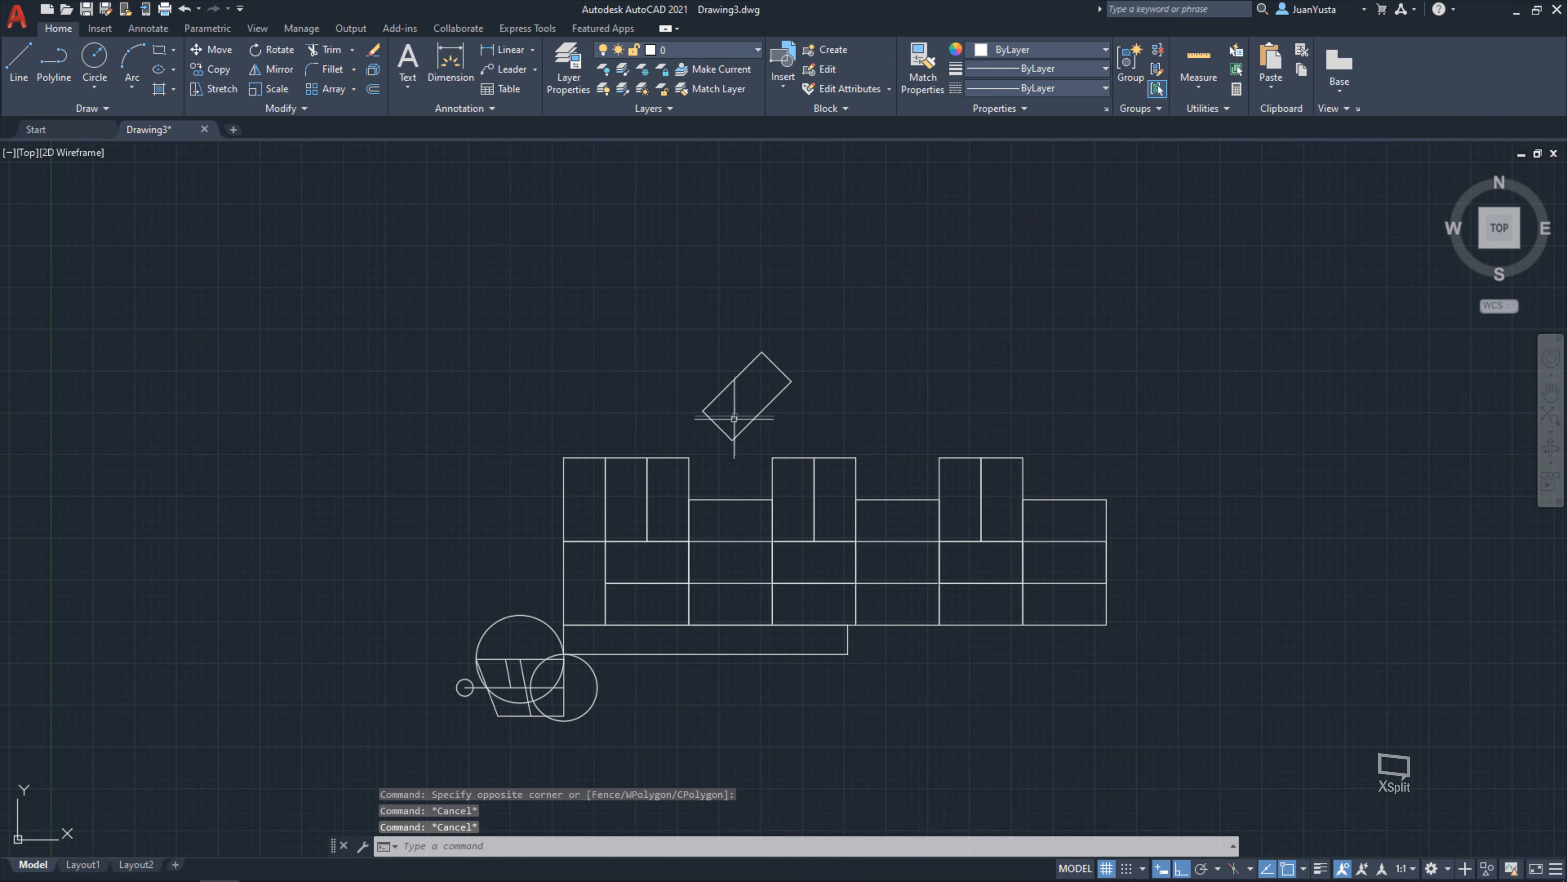
scroll(679, 432, down, 1)
scroll(616, 400, up, 2)
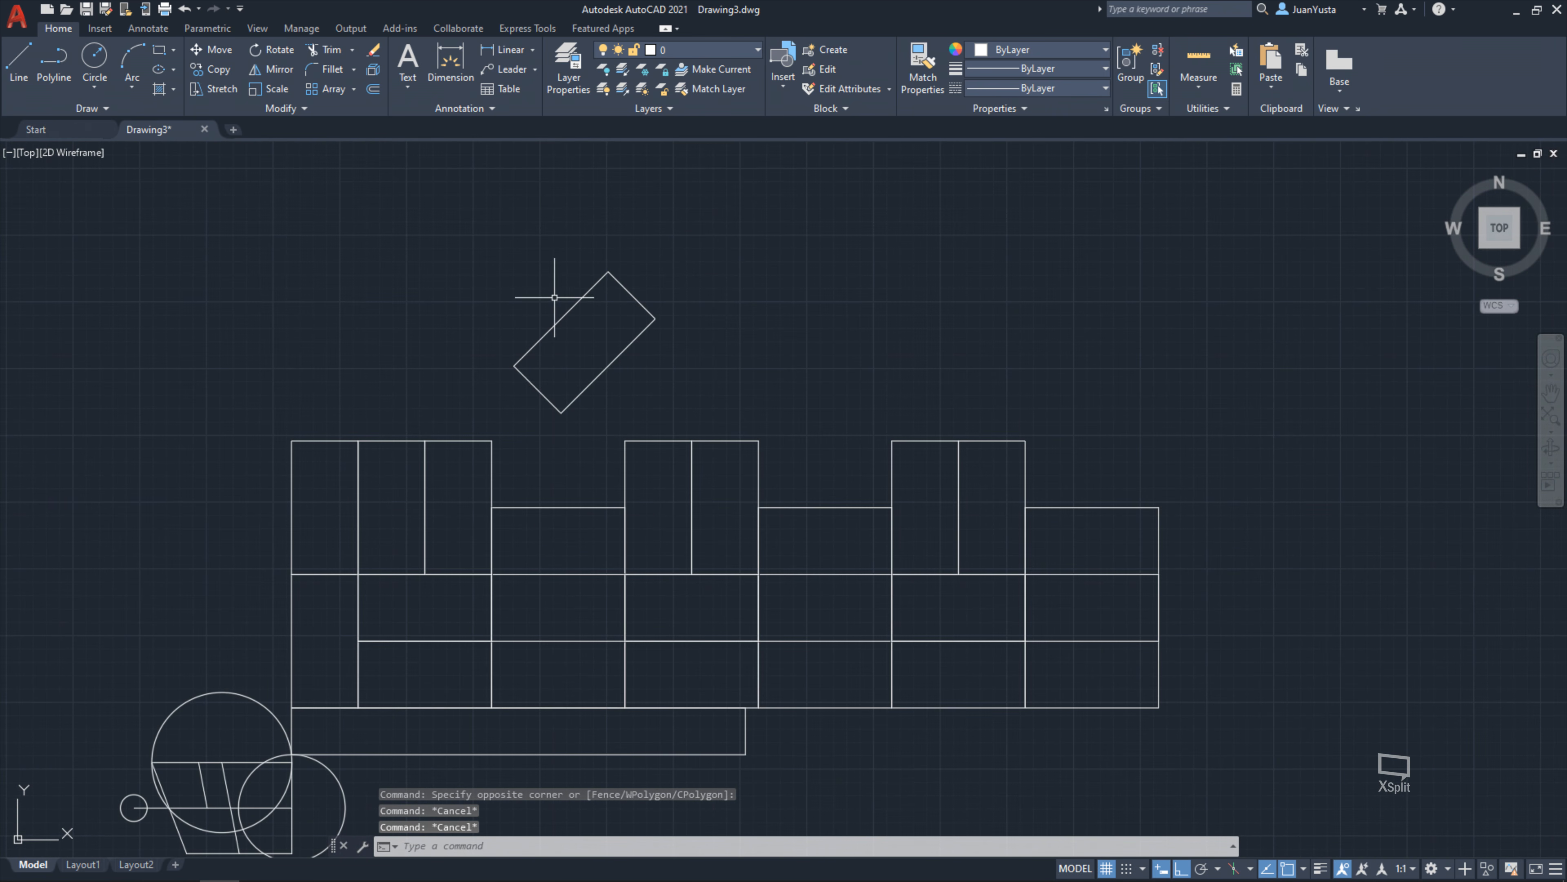
scroll(565, 357, up, 2)
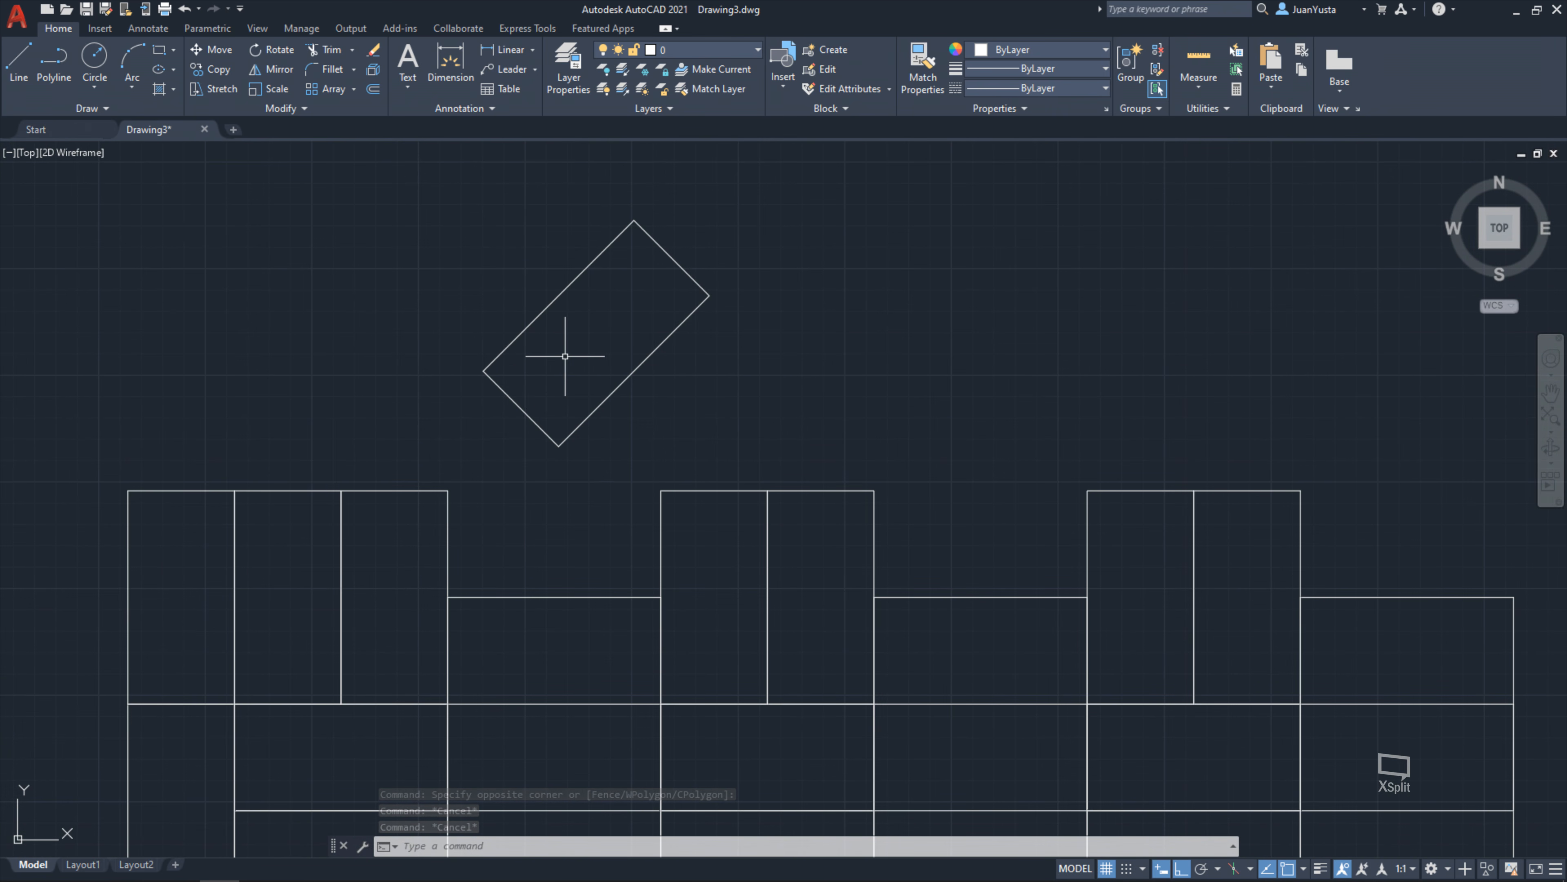
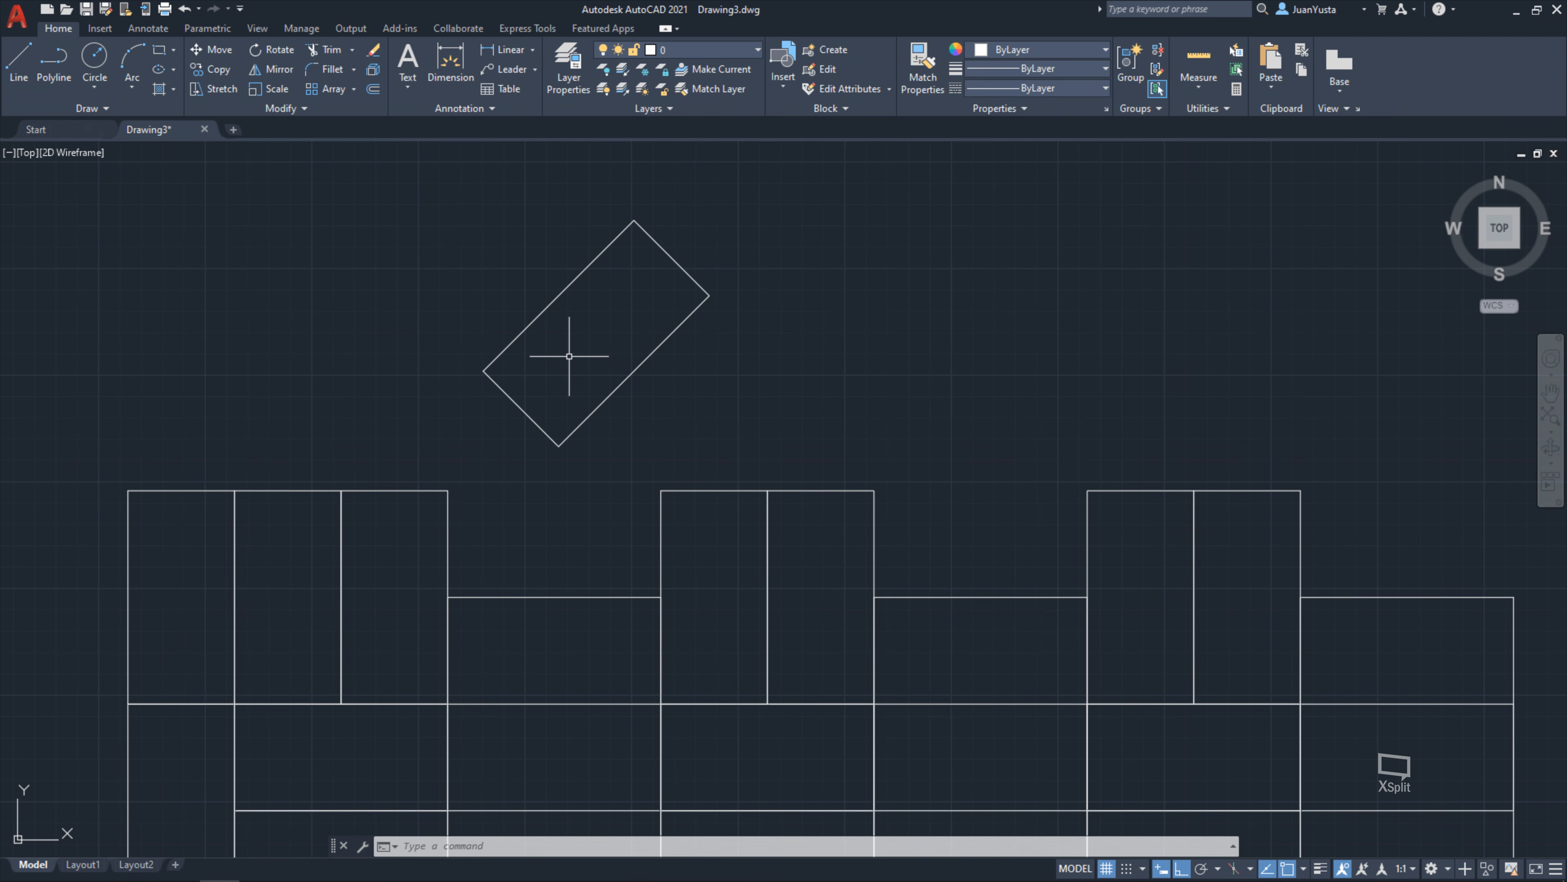
click(776, 440)
click(500, 287)
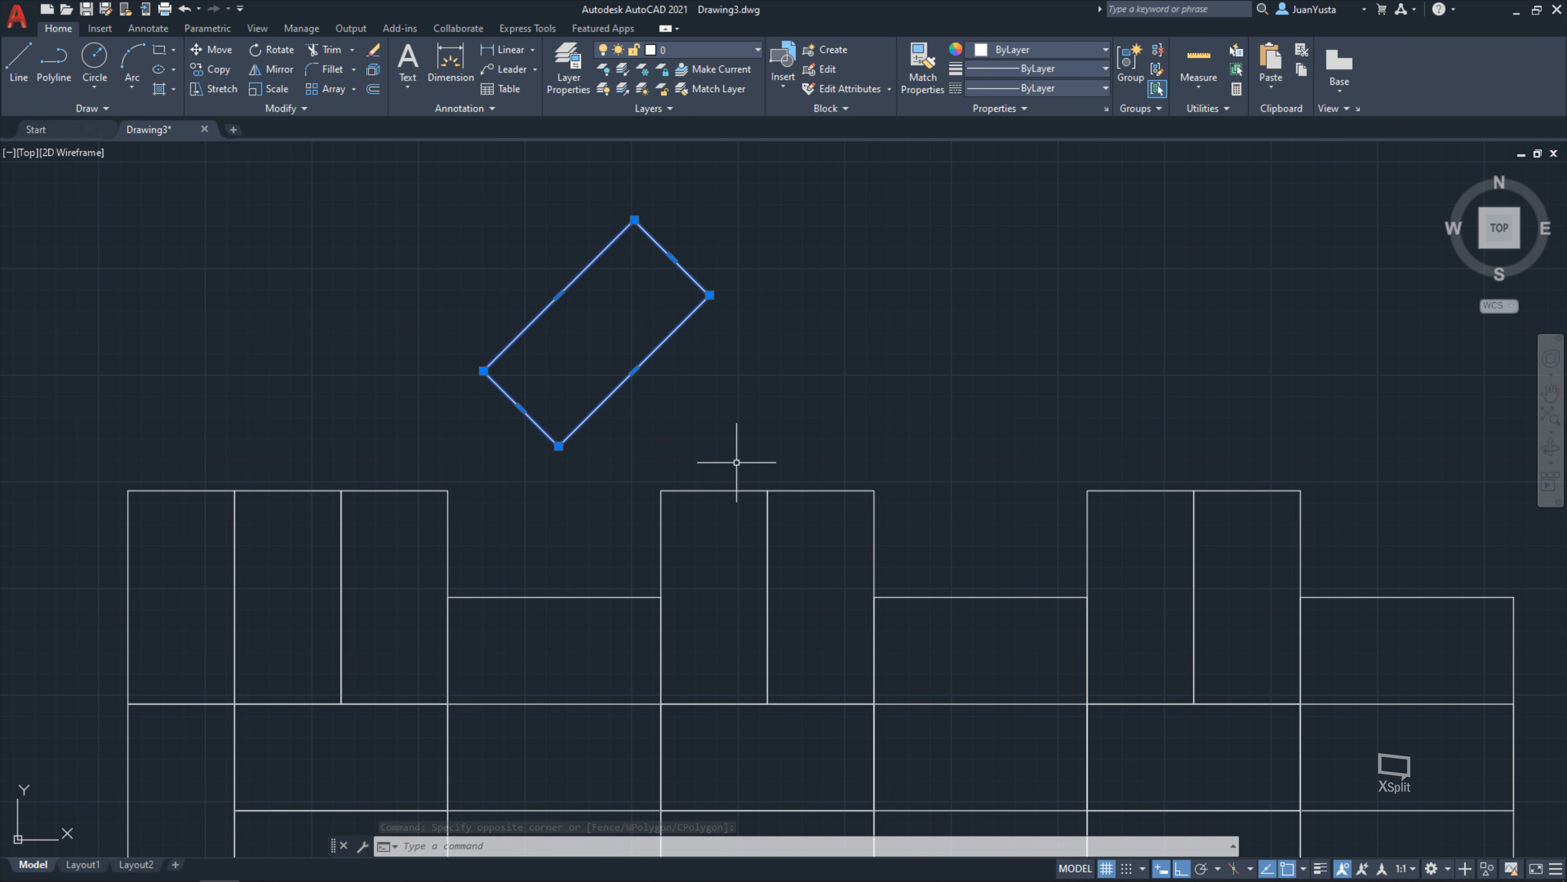
scroll(736, 462, down, 2)
mouse_move(734, 455)
middle_down()
mouse_move(610, 377)
mouse_move(776, 351)
mouse_move(719, 367)
middle_up()
scroll(592, 380, down, 1)
scroll(700, 392, up, 3)
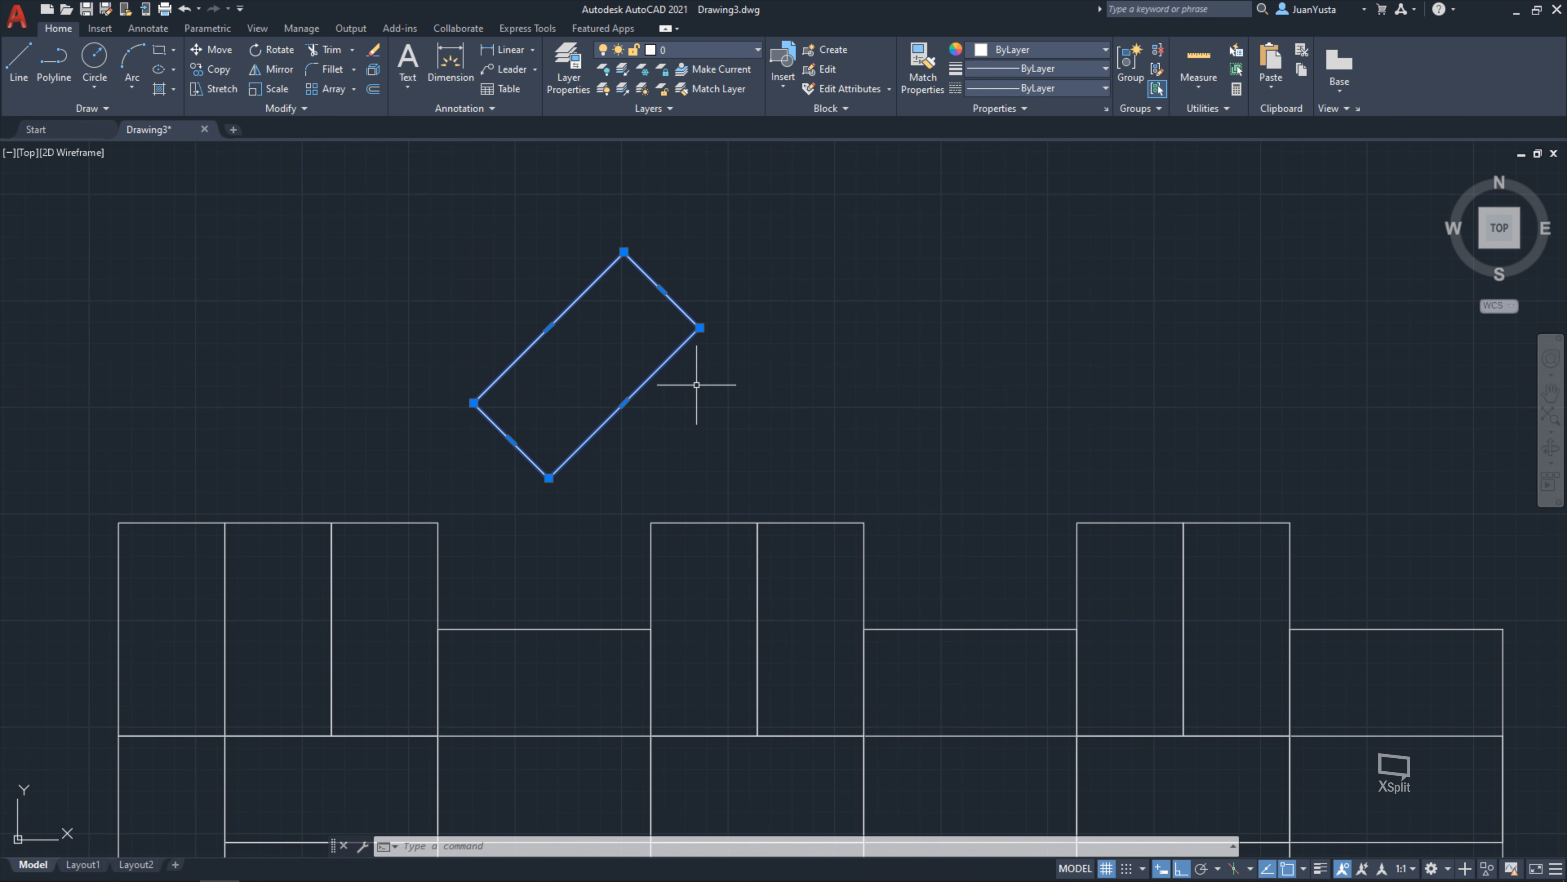
key(Escape)
key(Escape)
Mirror the tilted rectangle to the right across a vertical line drawn with Ortho on, keeping the source object
text(MI)
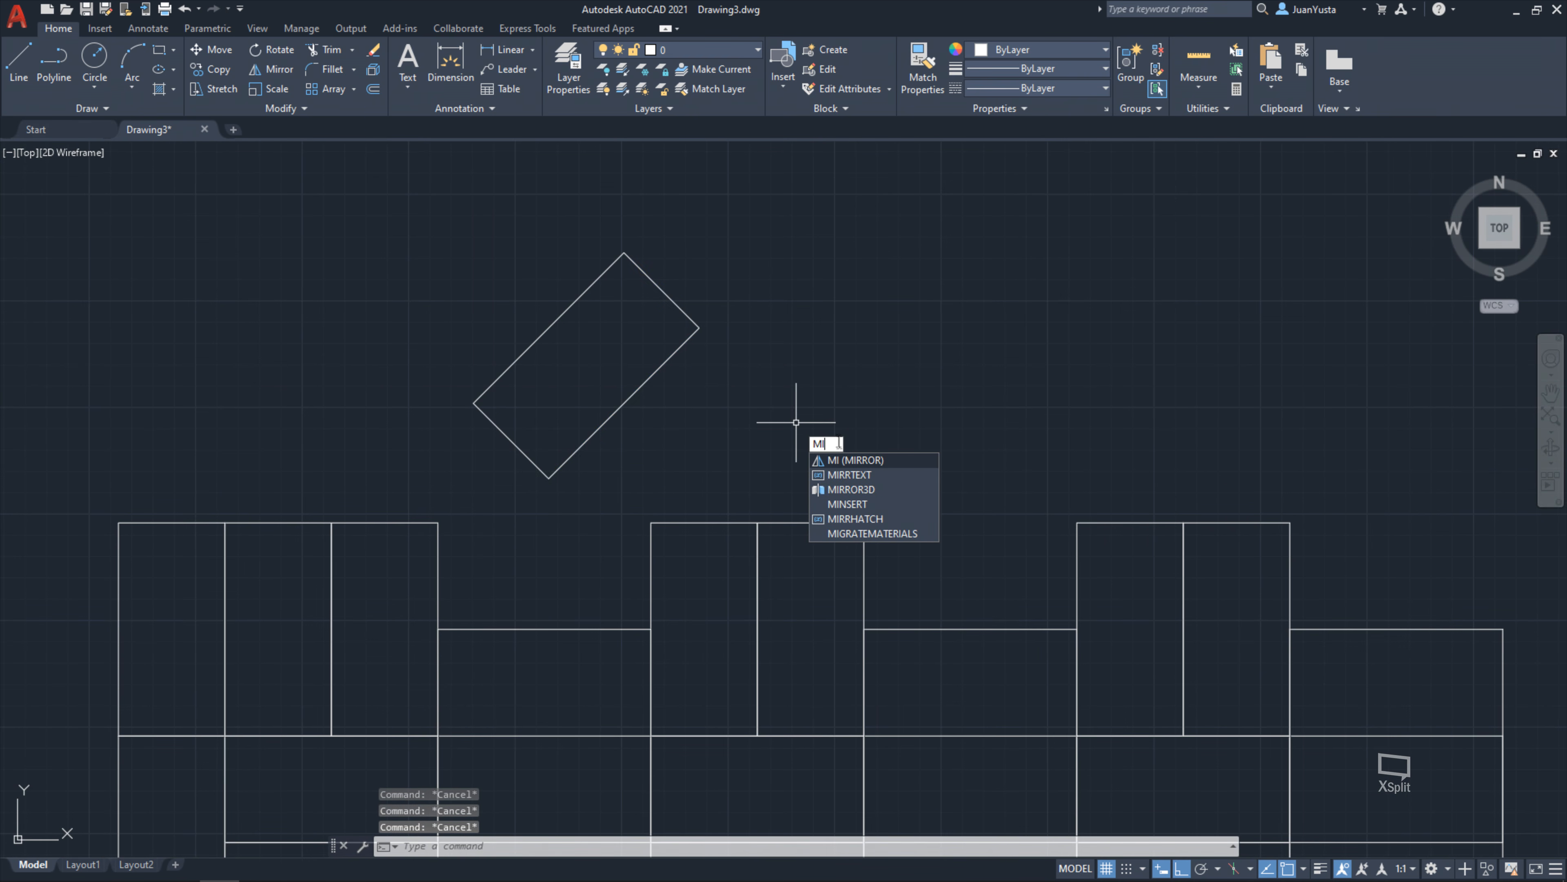
click(879, 461)
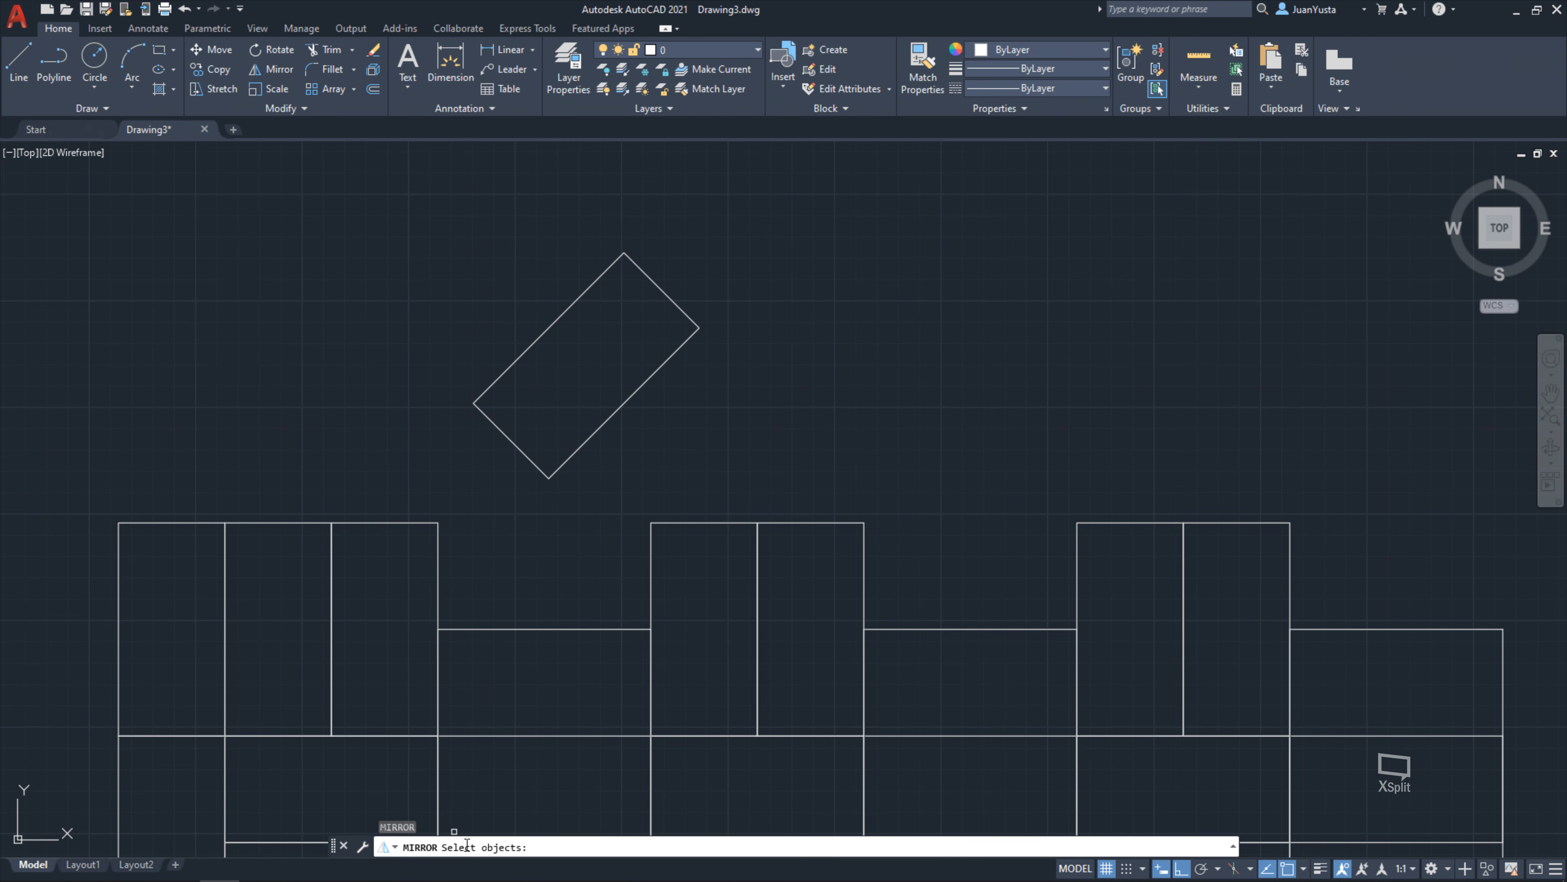
click(677, 349)
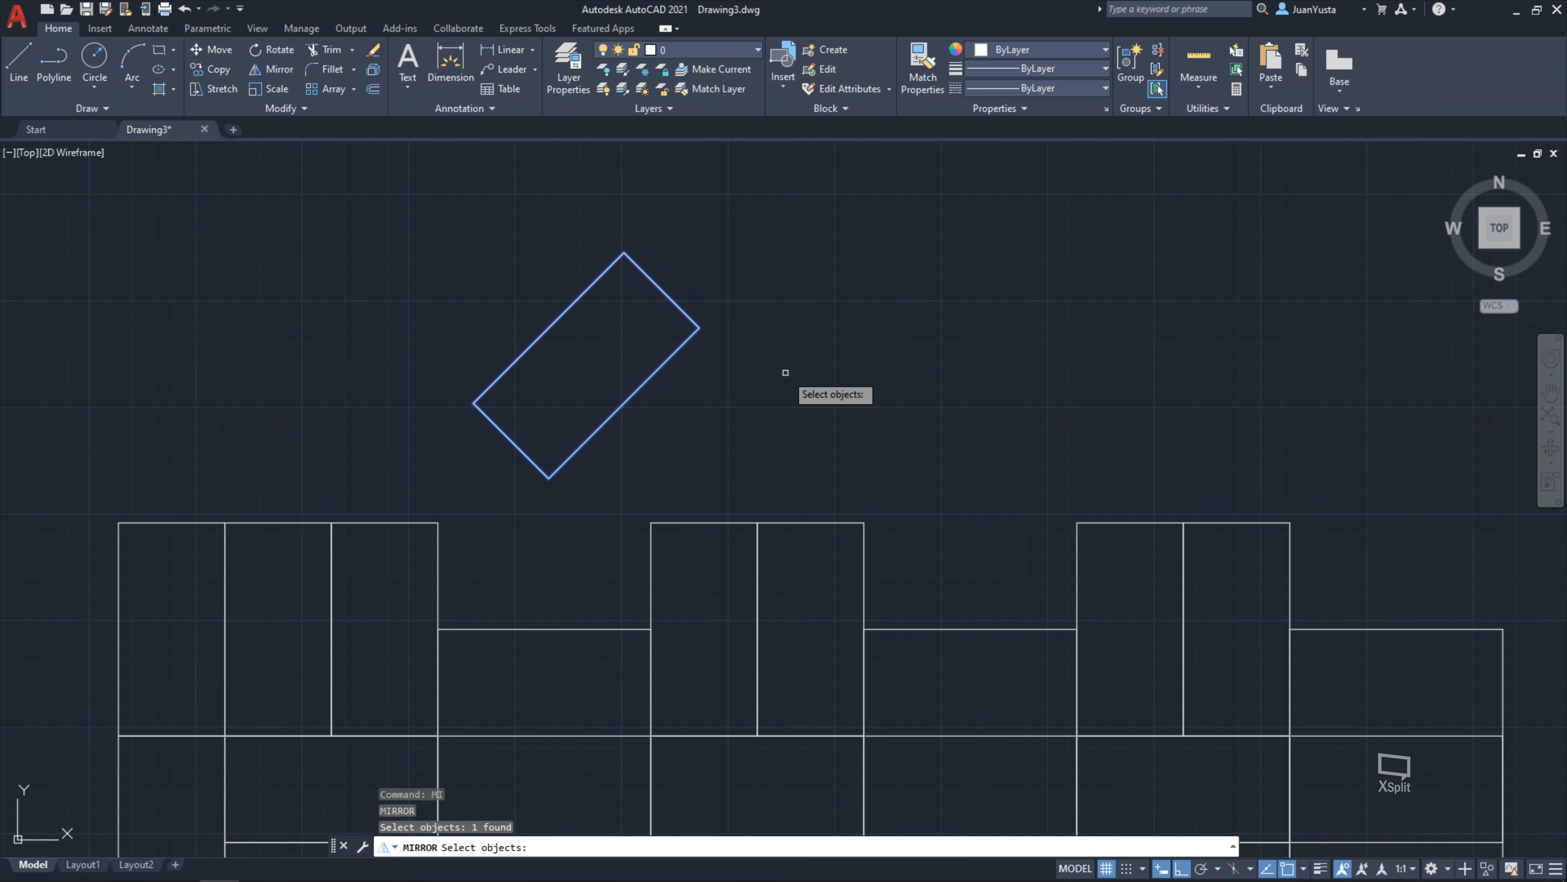
key(Return)
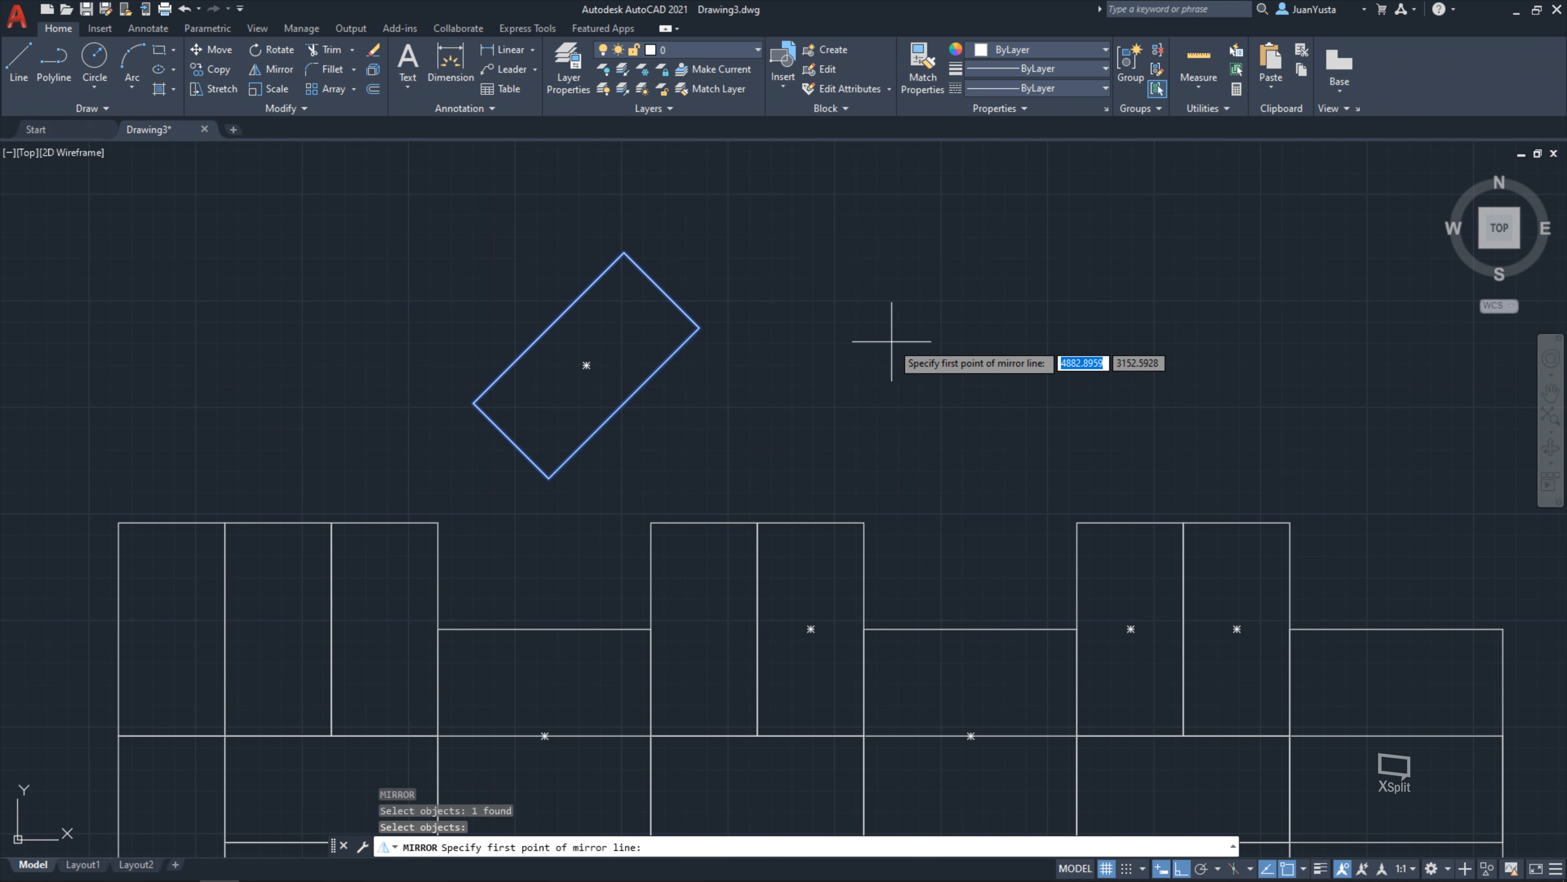
click(763, 184)
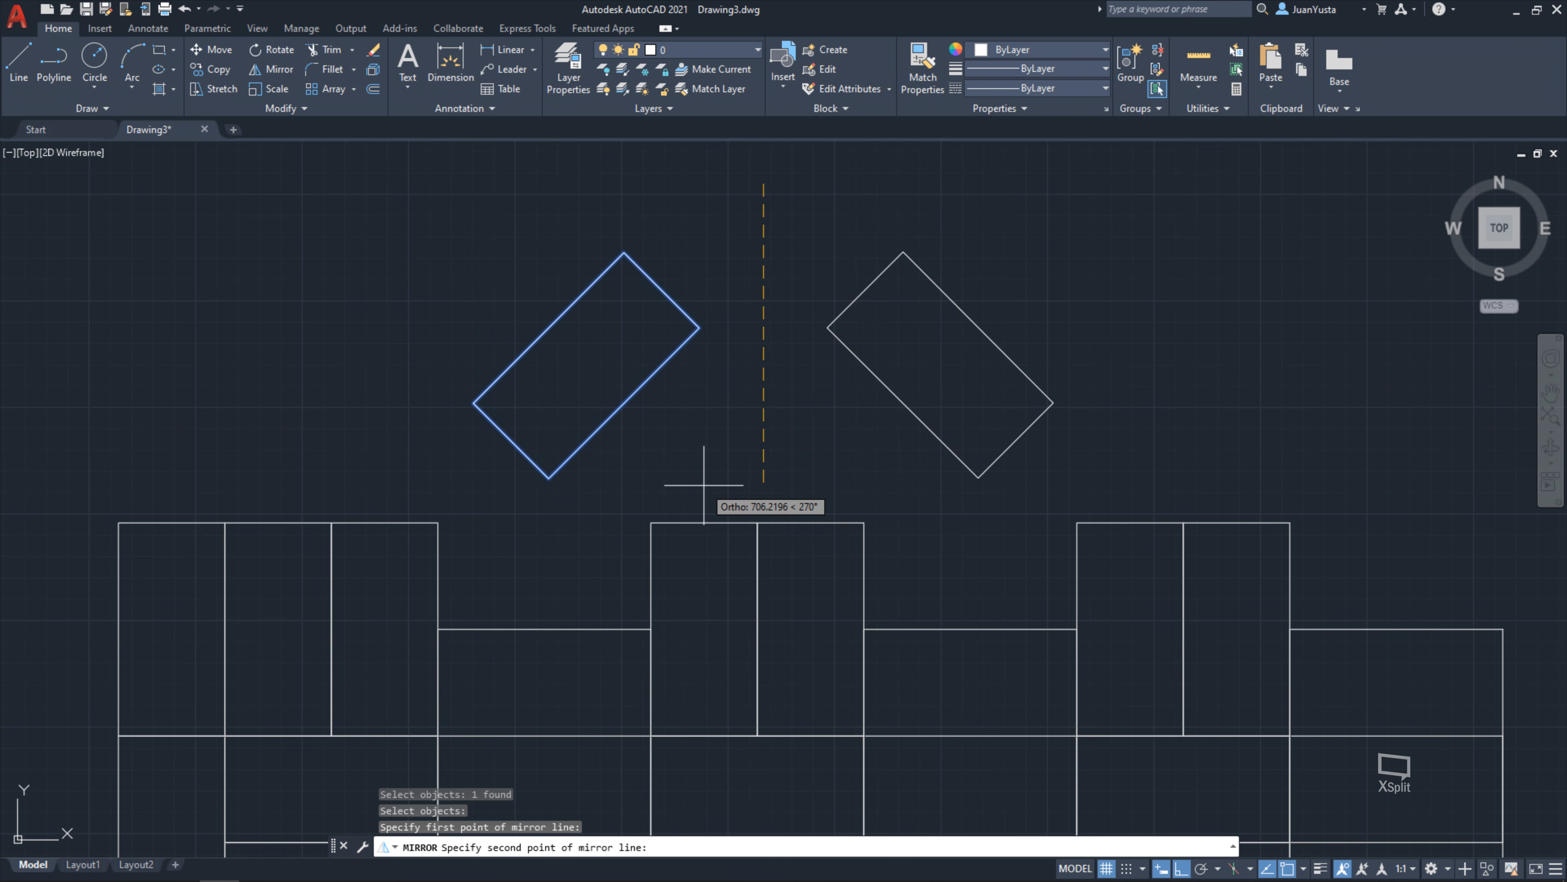
key(F8)
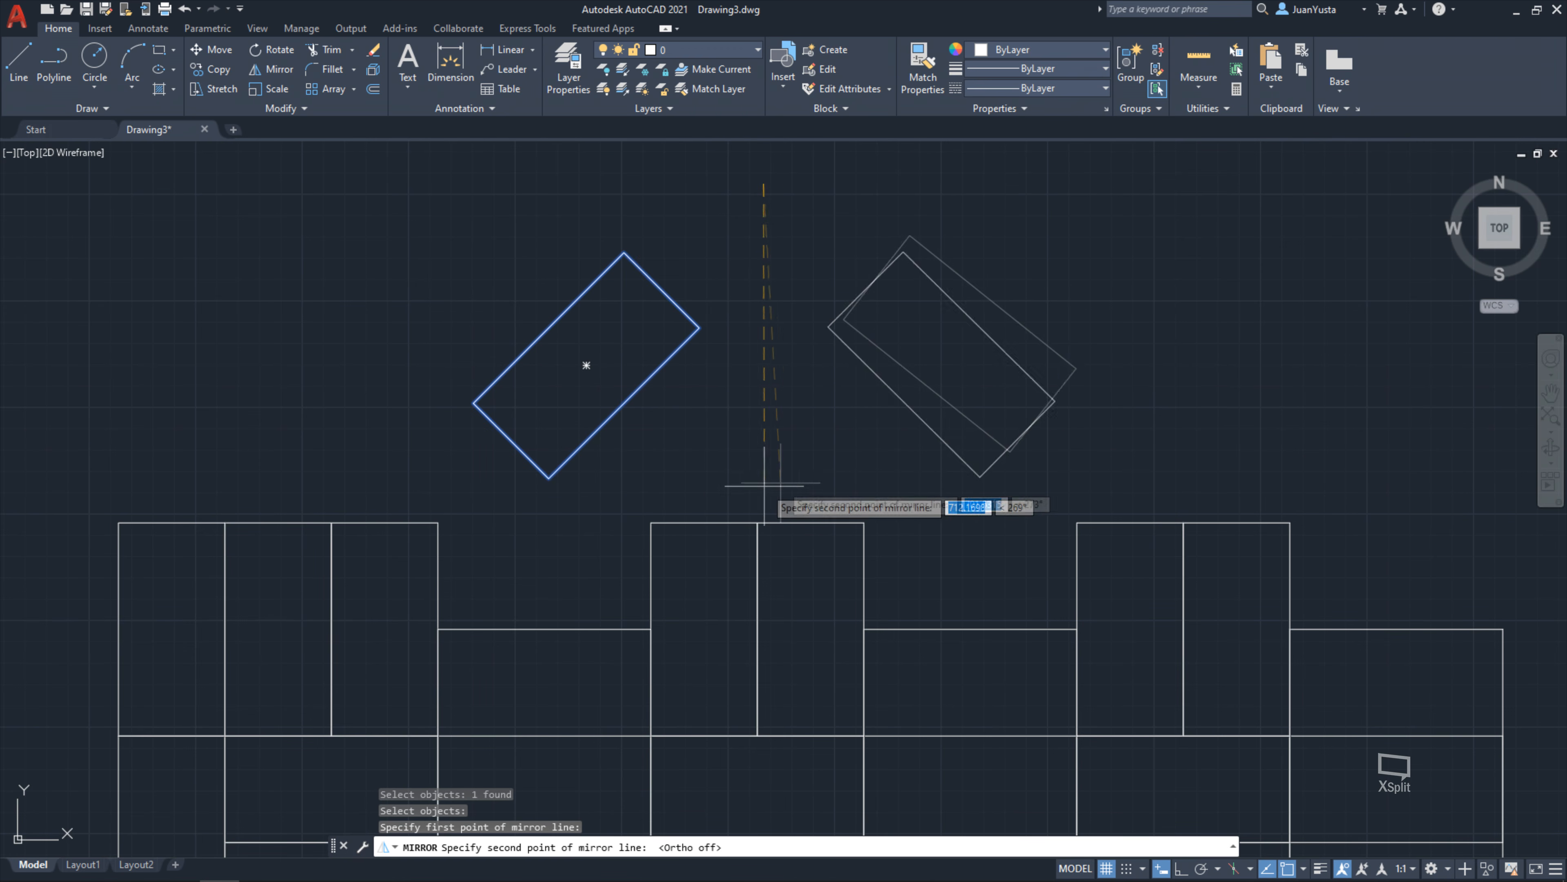
key(F8)
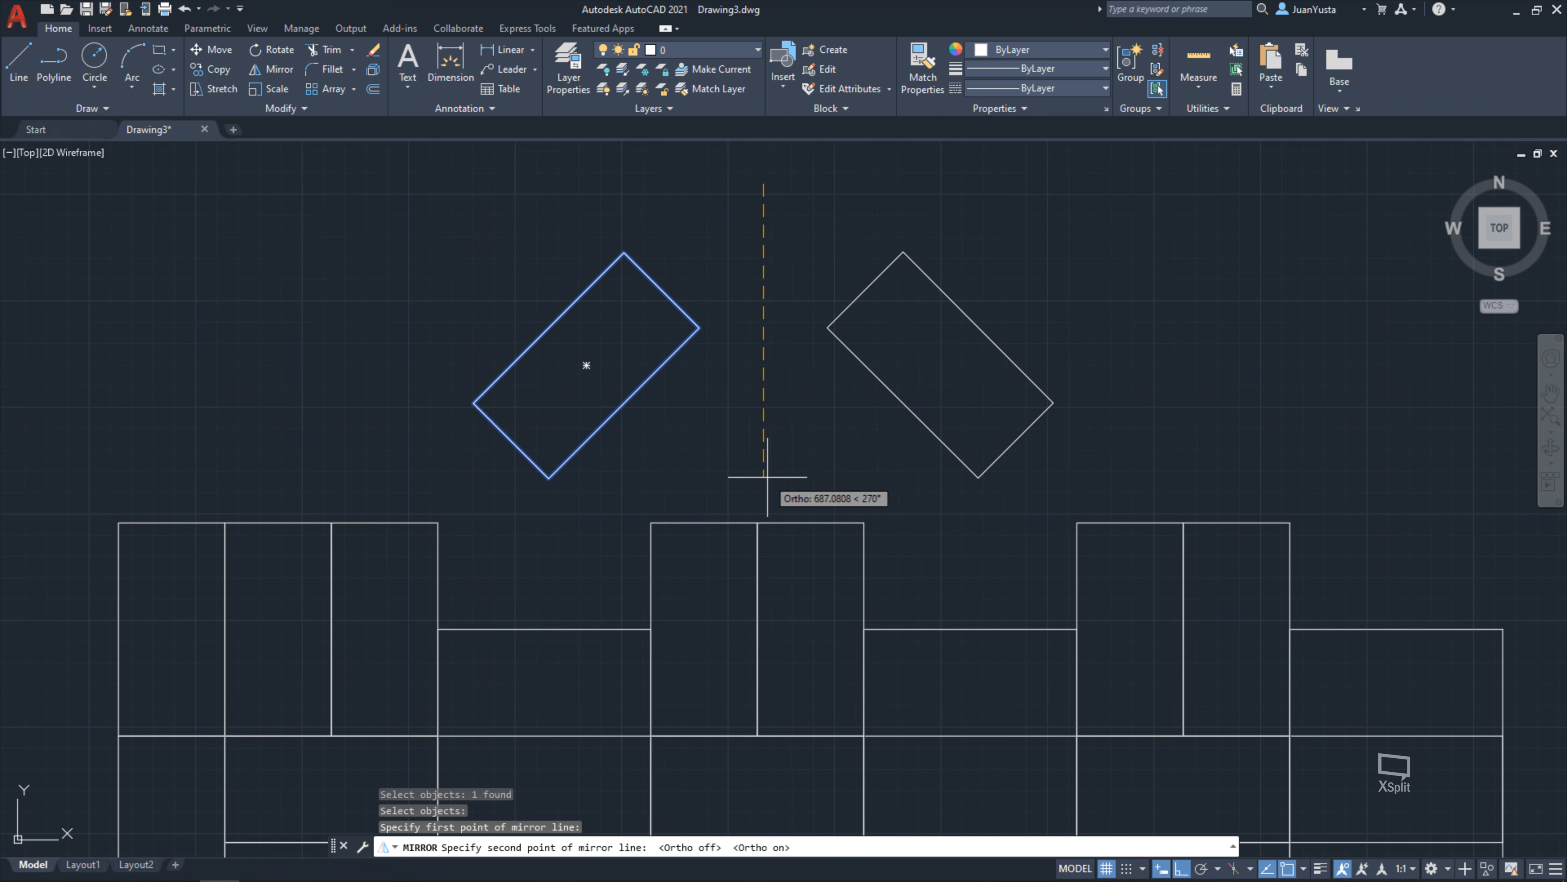
click(790, 479)
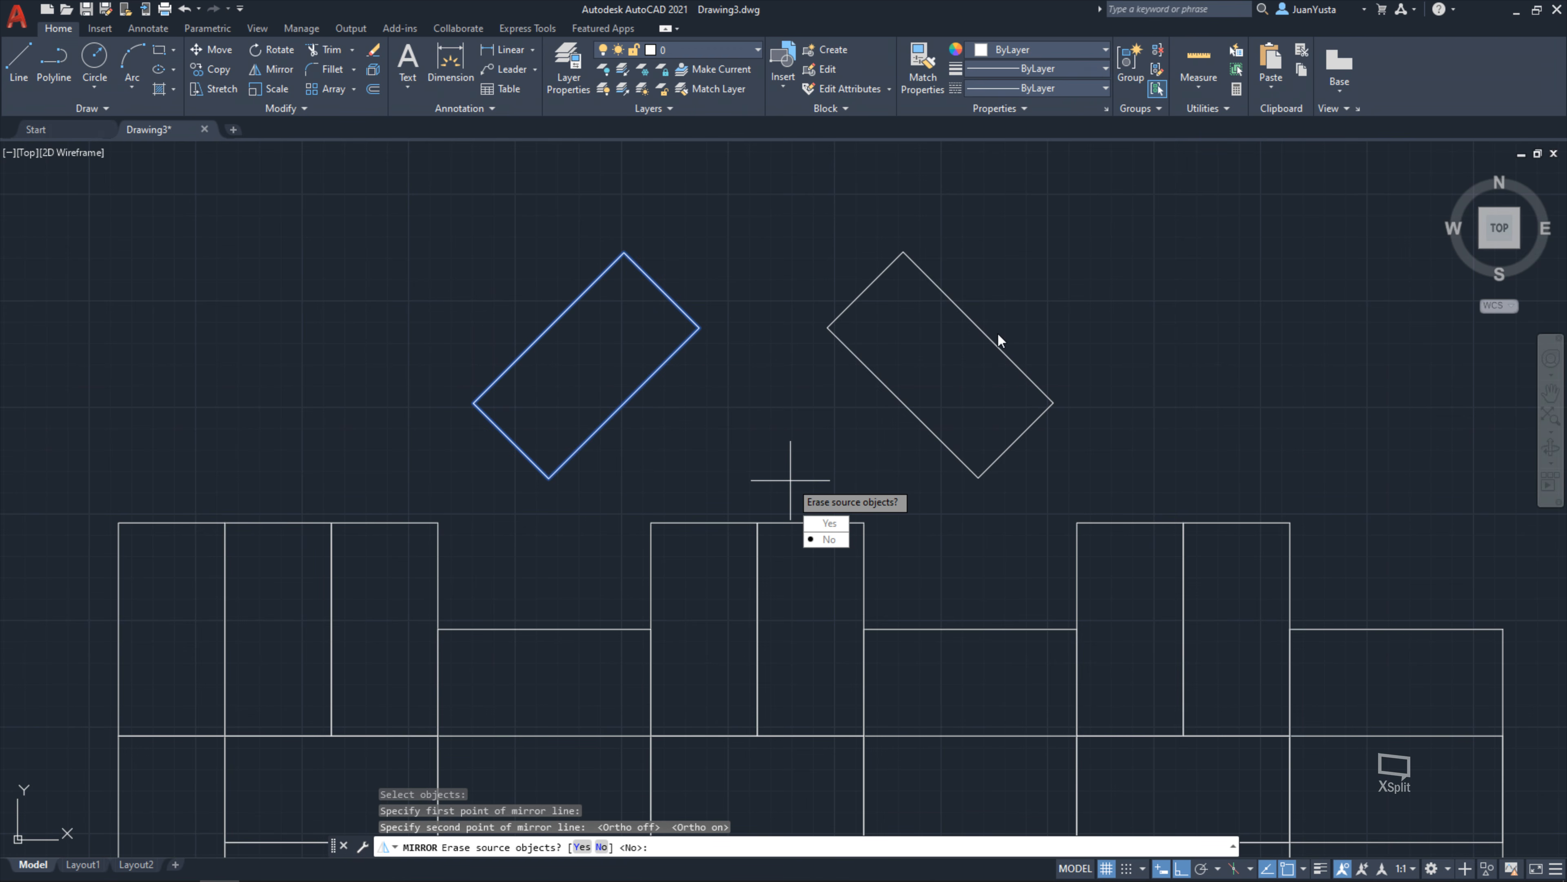
click(826, 538)
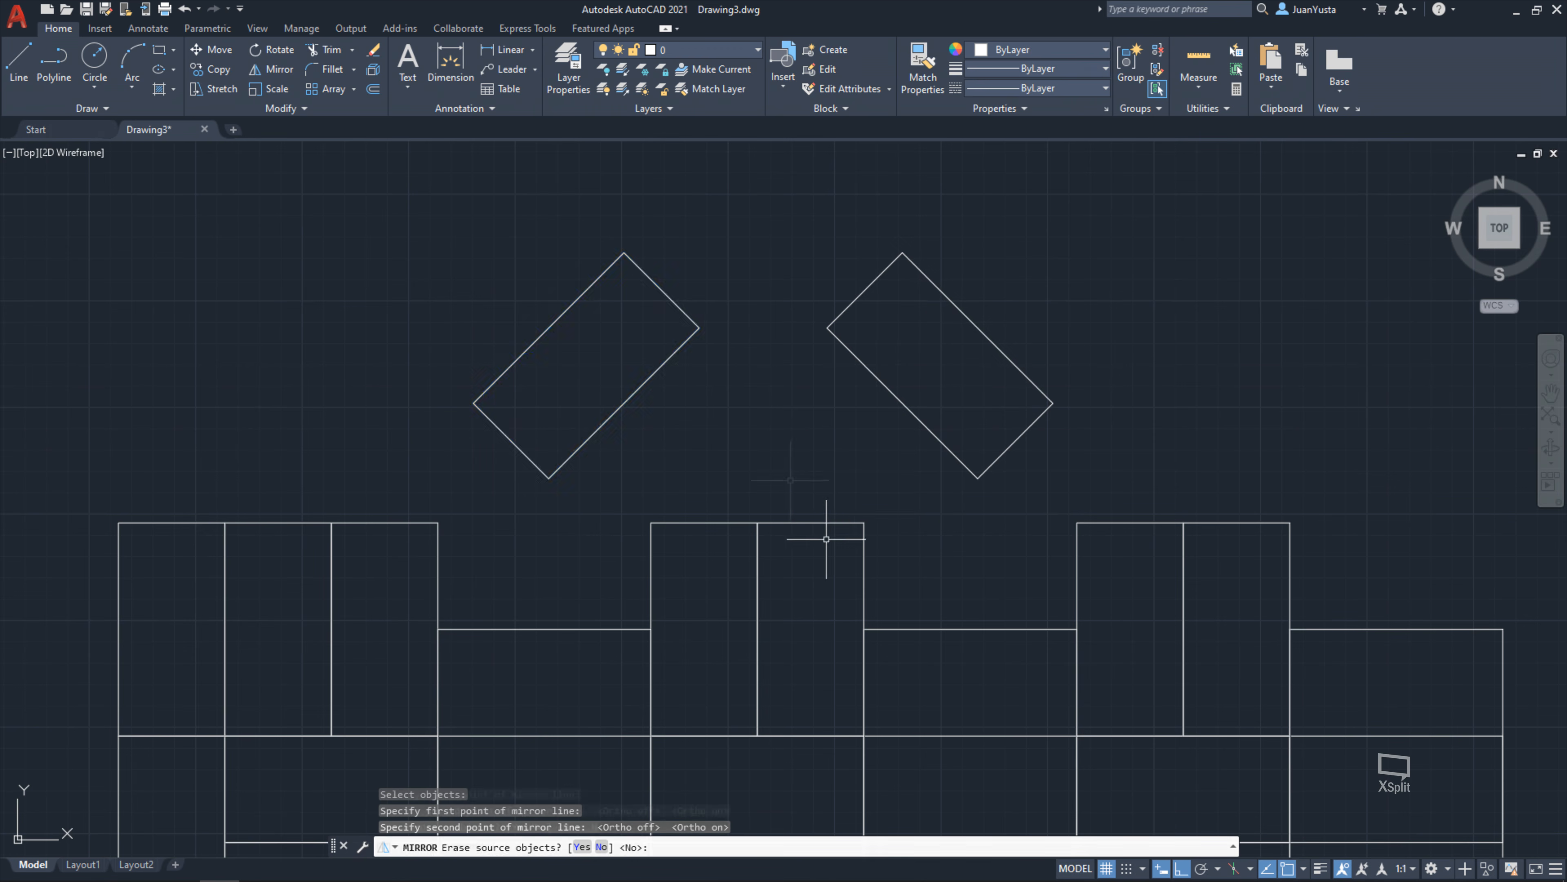
Undo the mirroring of the tilted rectangle
scroll(726, 510, down, 2)
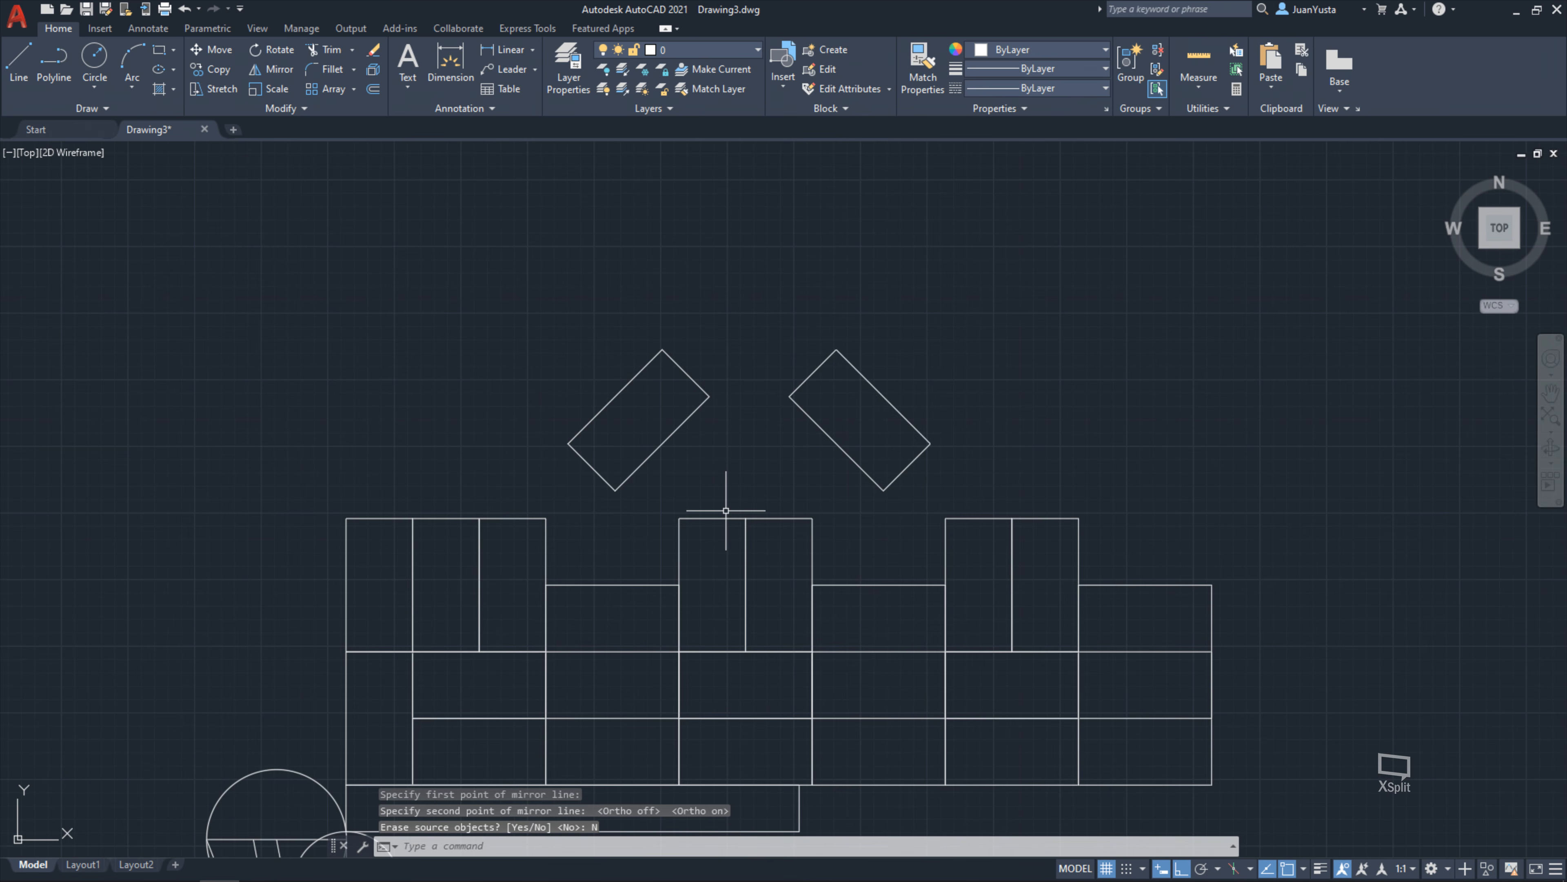
scroll(725, 510, up, 2)
key(ctrl+z)
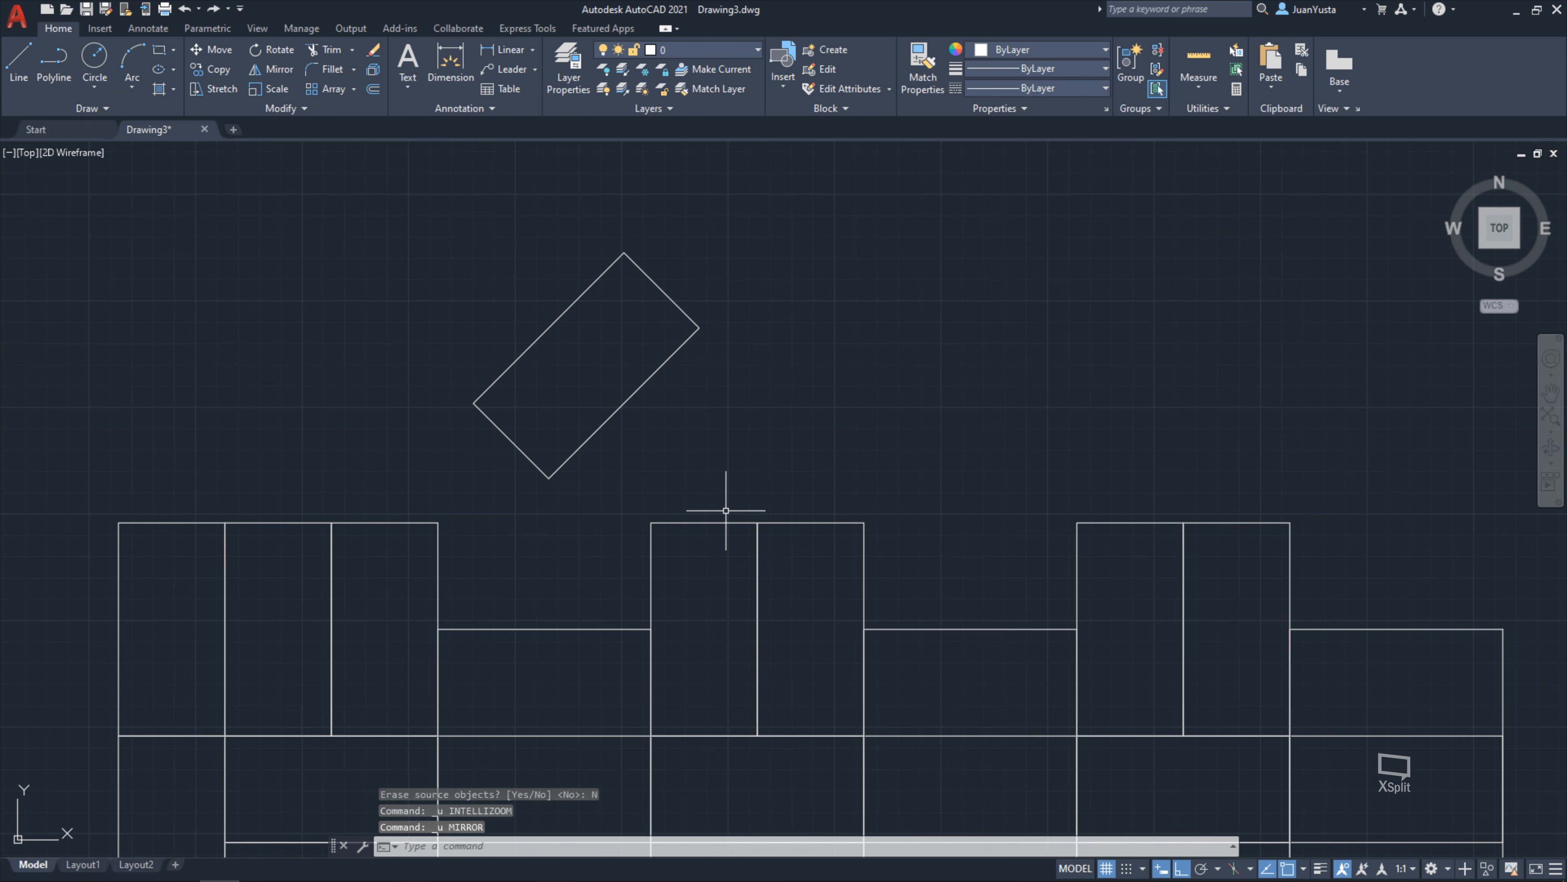
Mirror the tilted rectangle to the right across a vertical line beside it, erasing the source object
scroll(722, 443, down, 2)
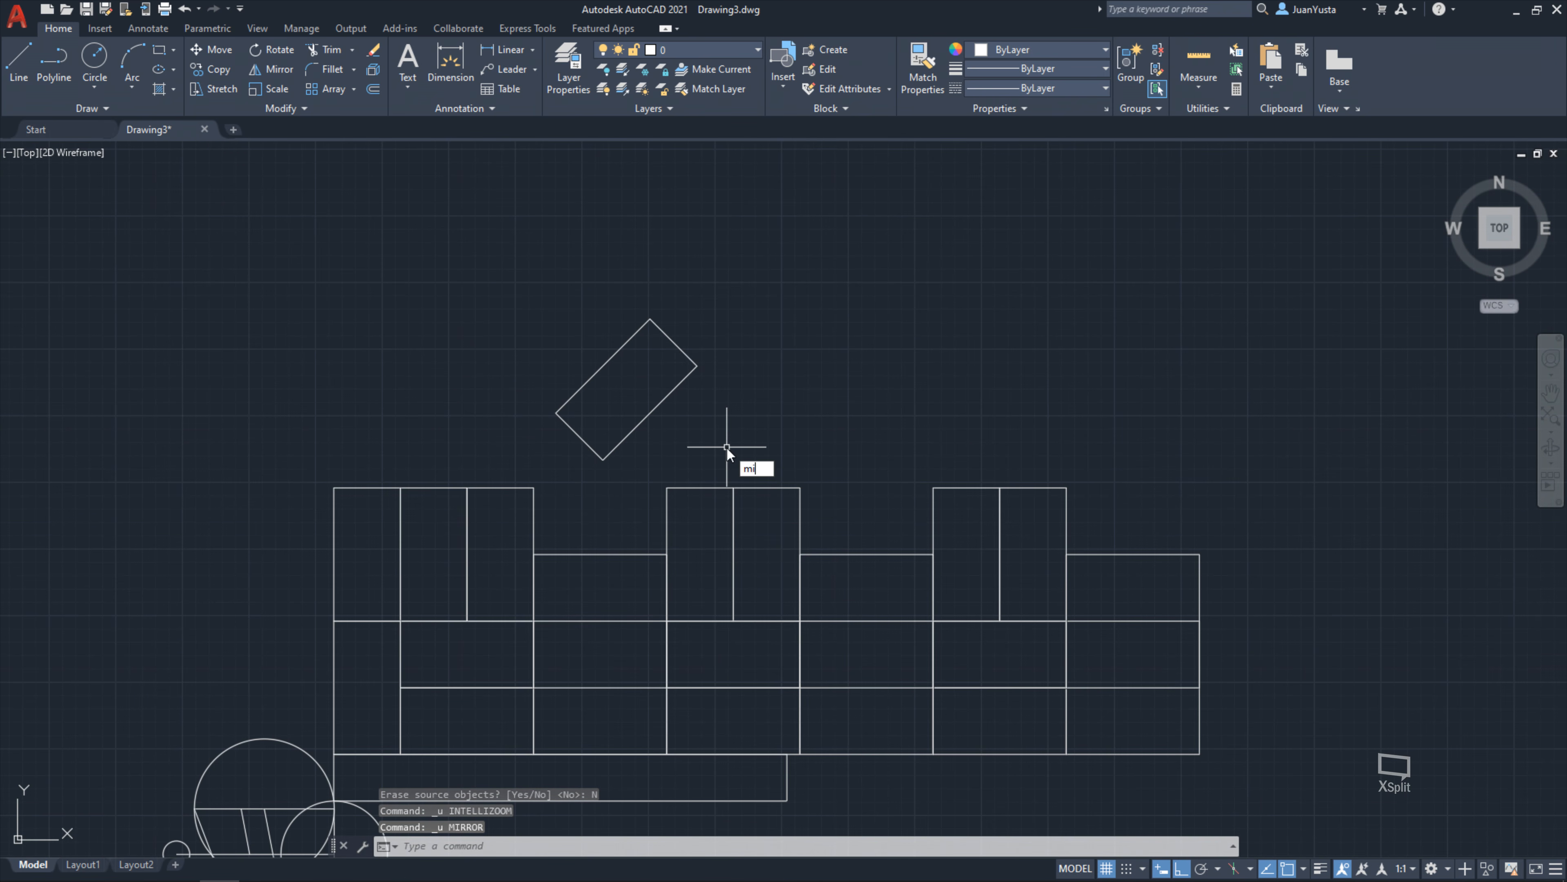
key(Return)
click(676, 387)
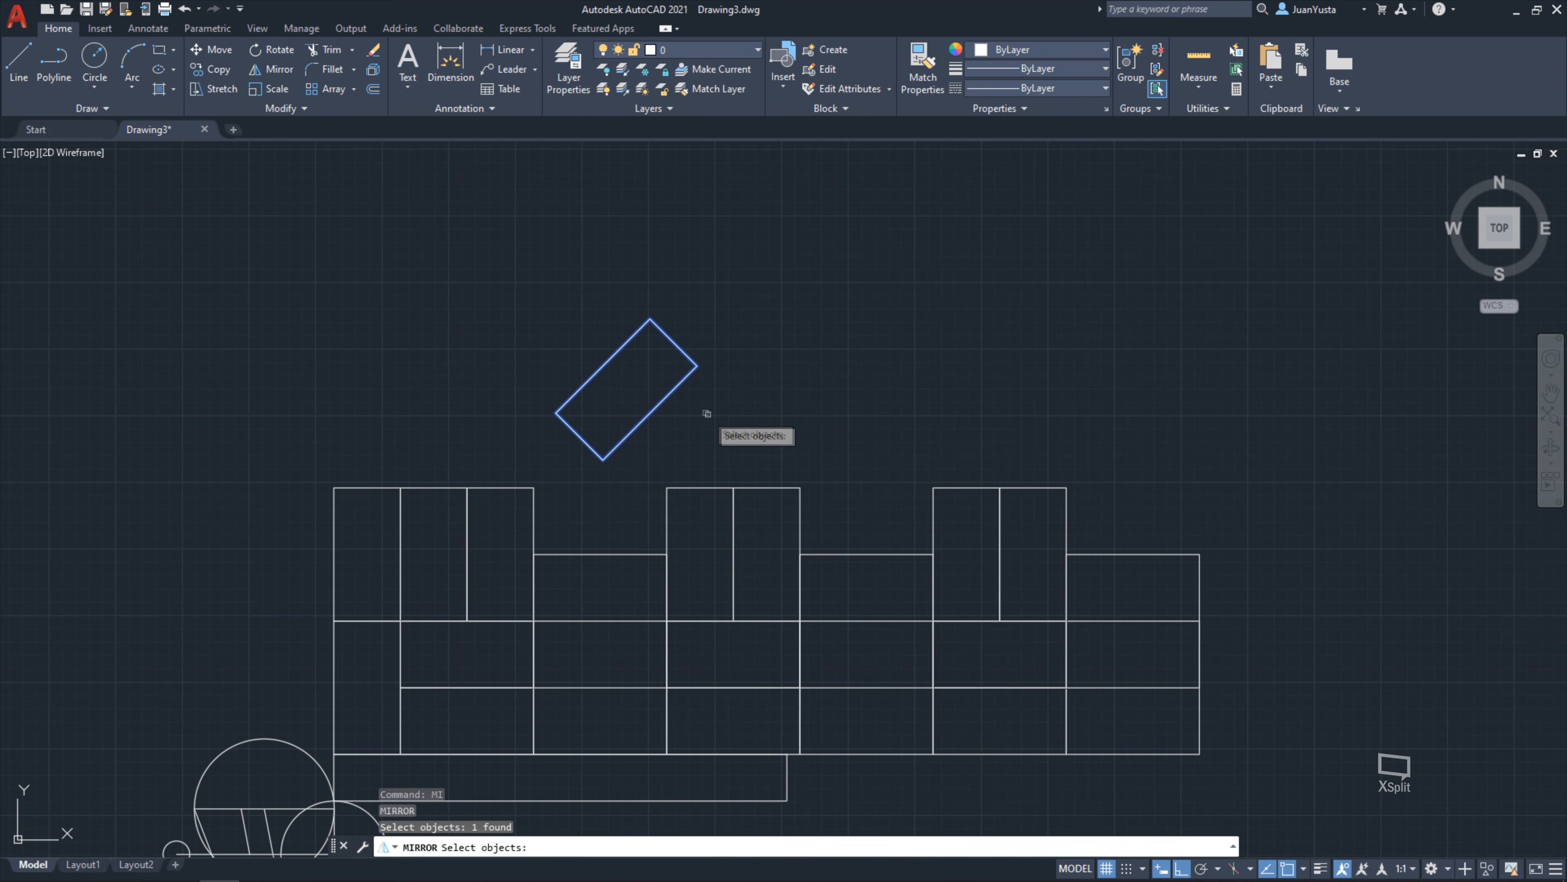
key(Return)
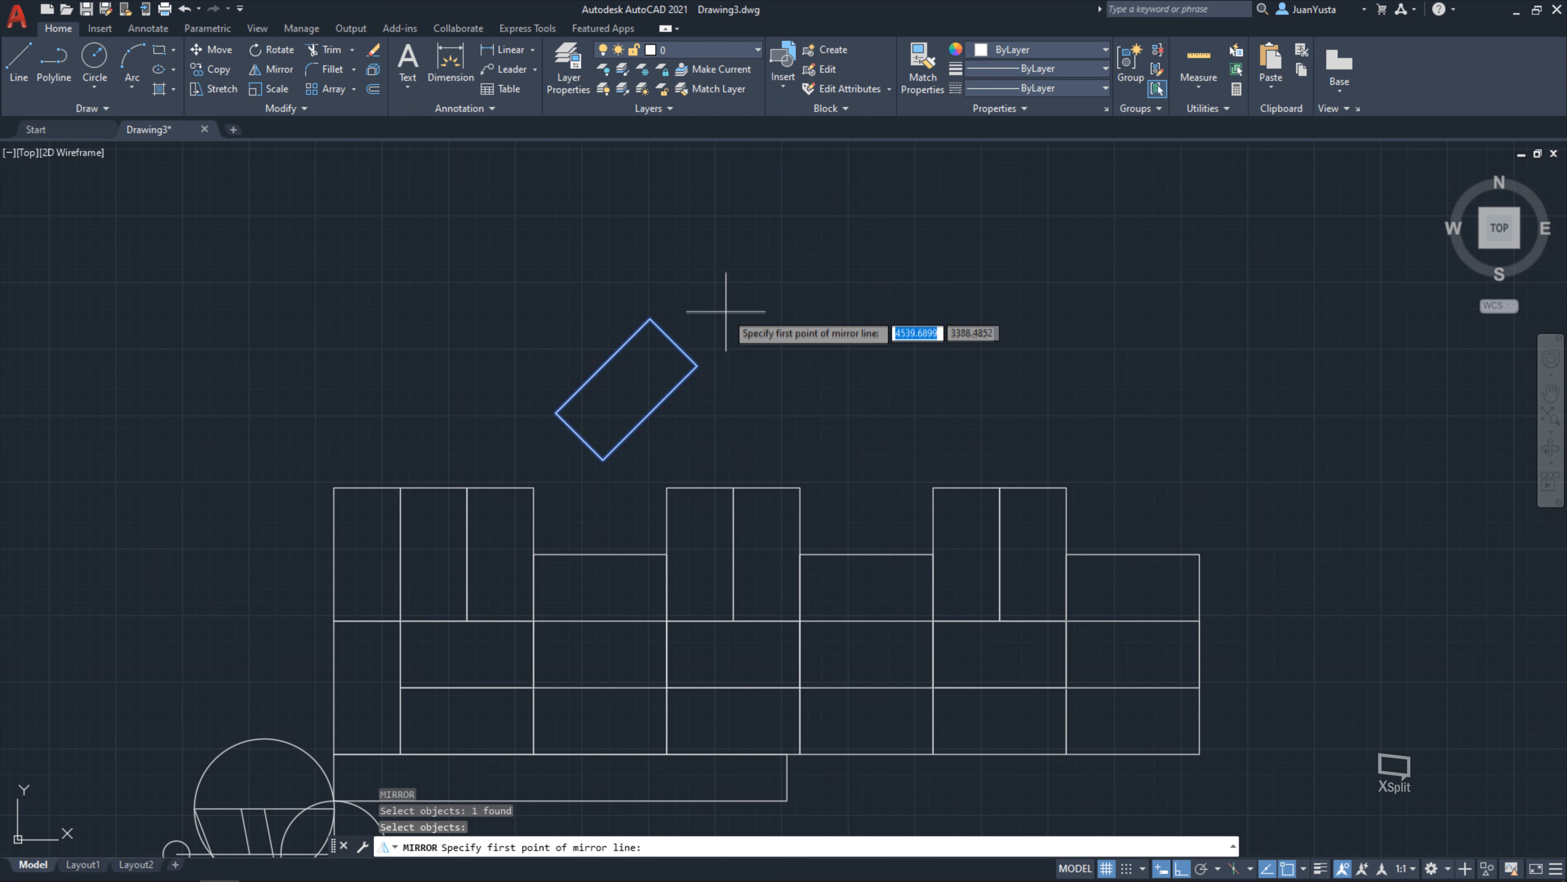
click(725, 327)
click(734, 449)
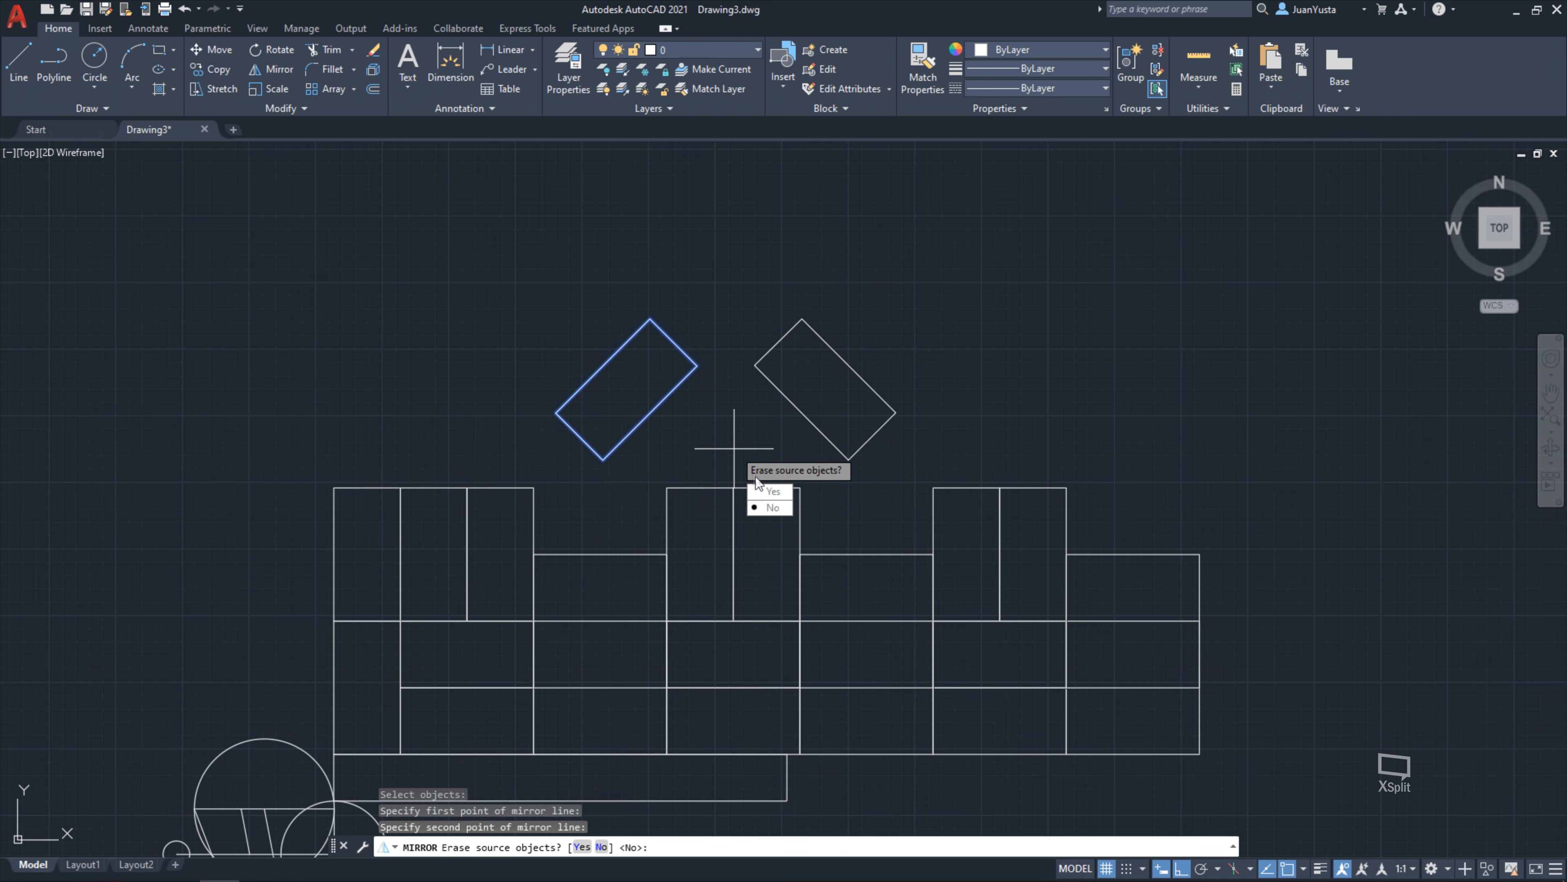
click(772, 491)
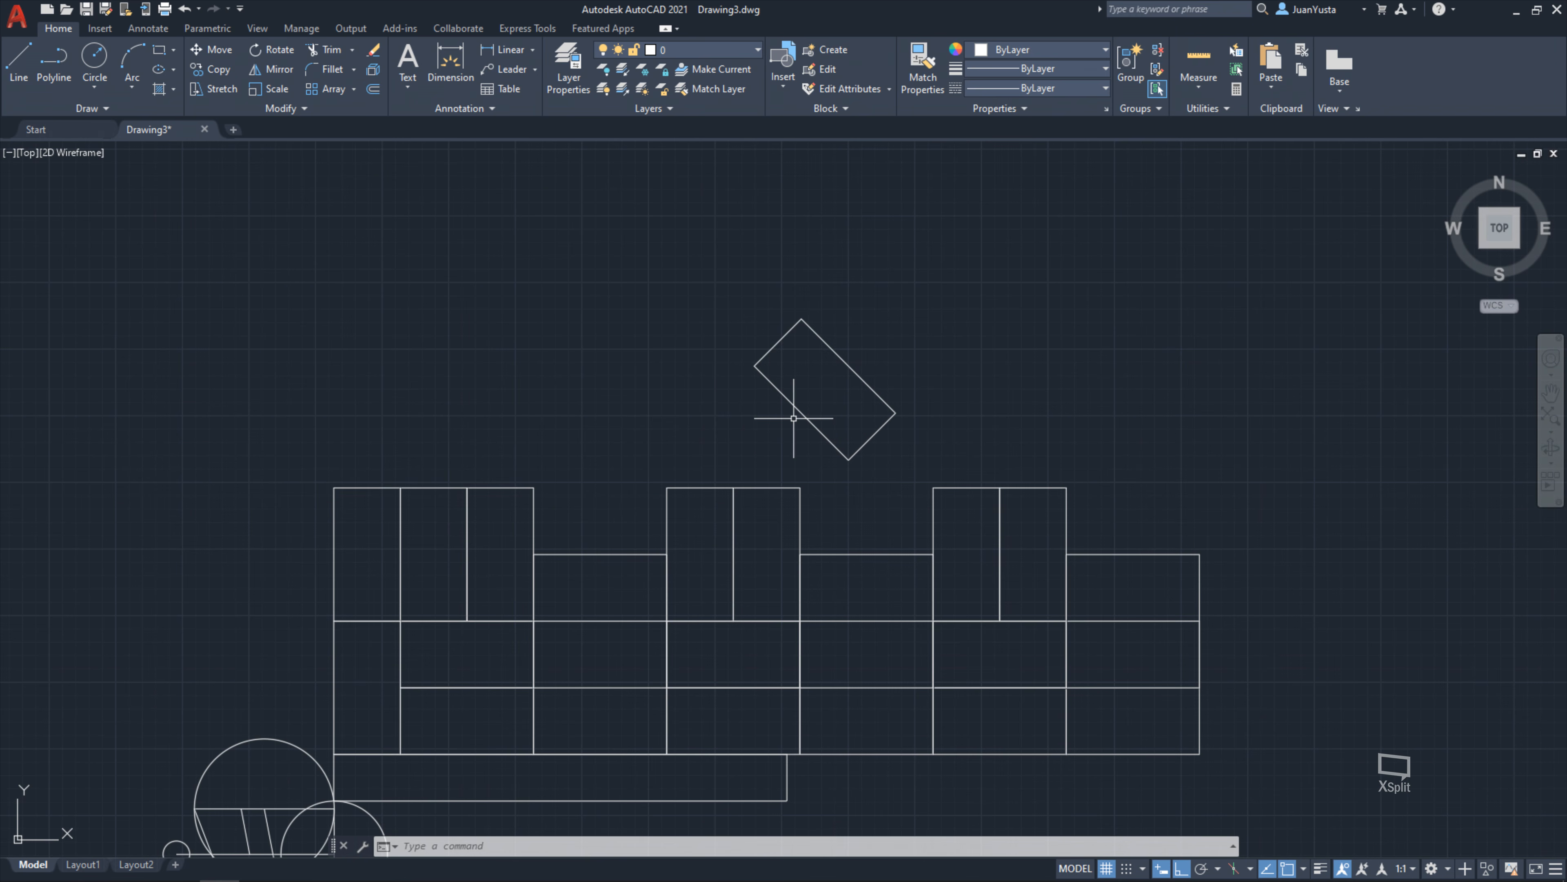
Draw the left half of a tree's base and trunk above the left end of the blocks, plus a lowest branch edge about 245 units long
scroll(717, 350, down, 3)
scroll(508, 381, up, 3)
middle_drag(507, 382, 582, 429)
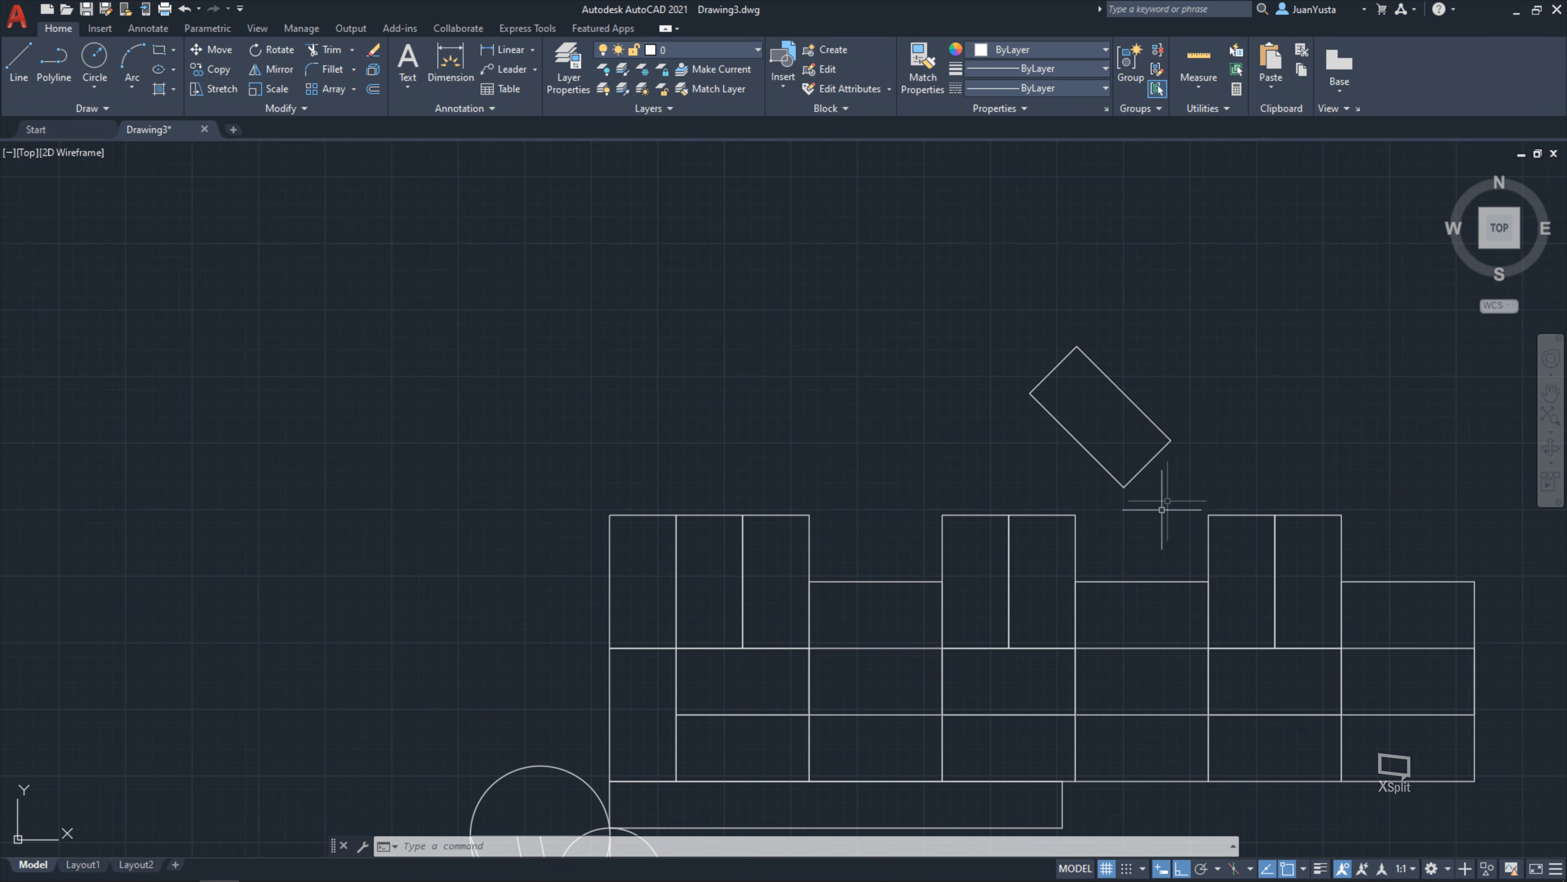
text(l)
key(Return)
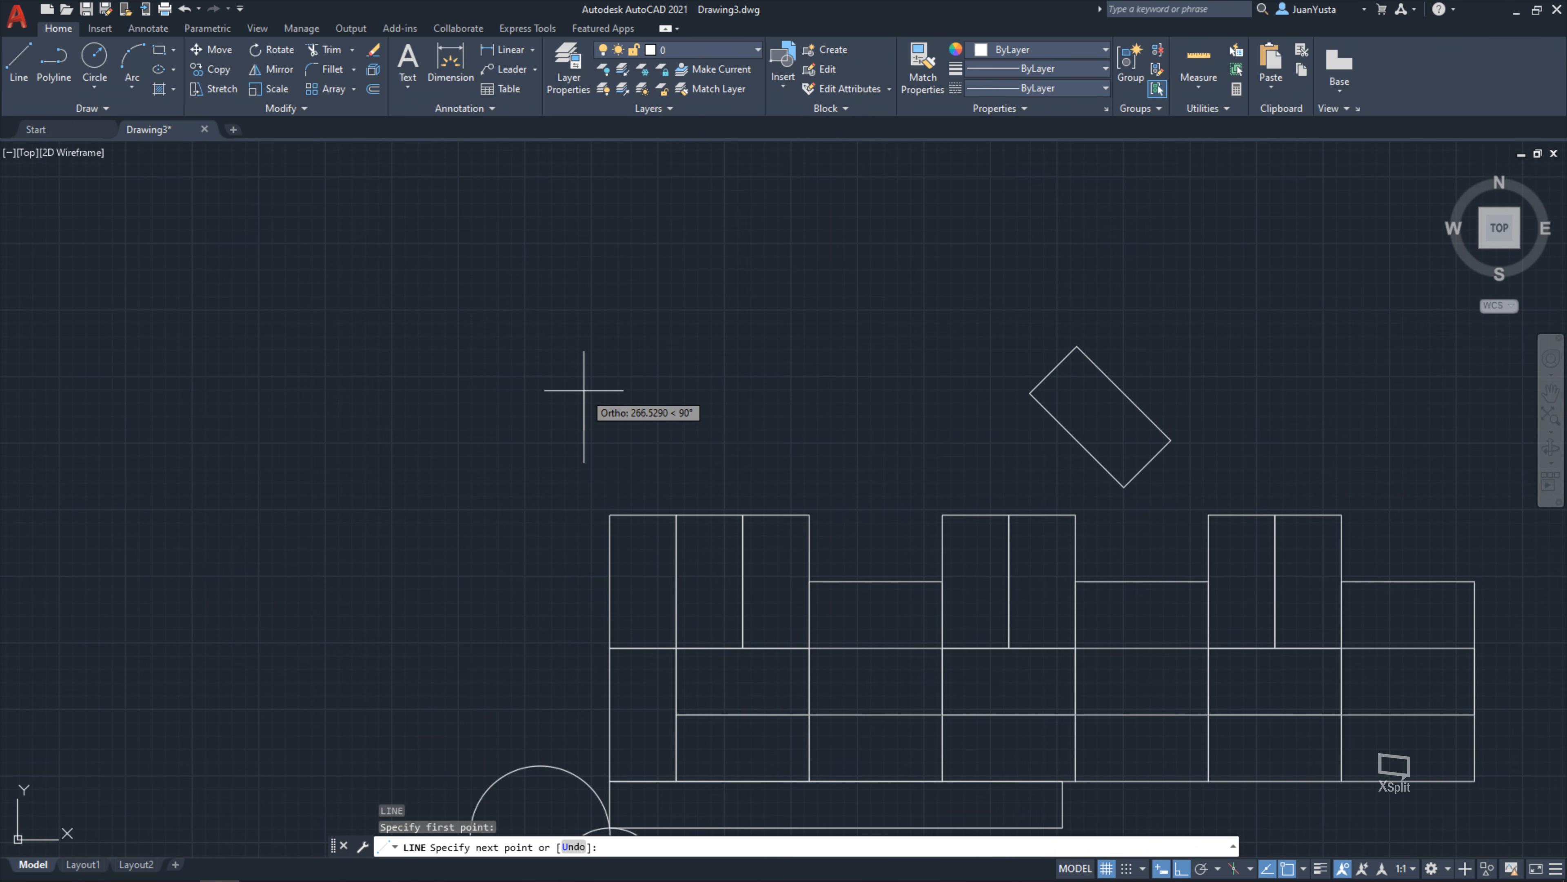
click(561, 462)
click(562, 373)
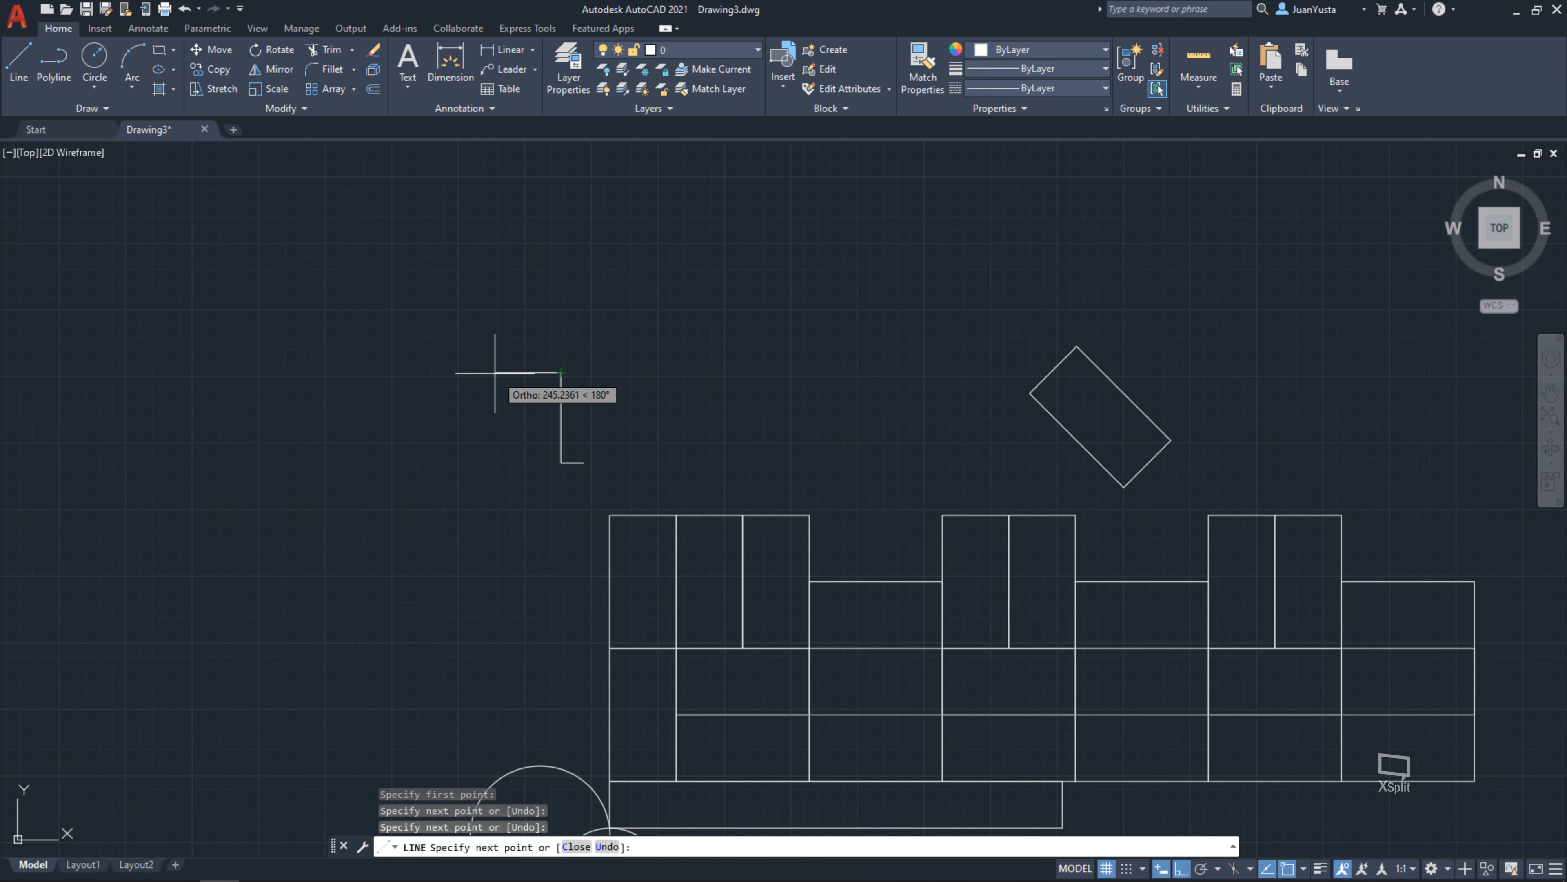
click(494, 371)
Continue the line with Ortho off as a zigzag of narrowing branches up to the tip of the half tree
key(F8)
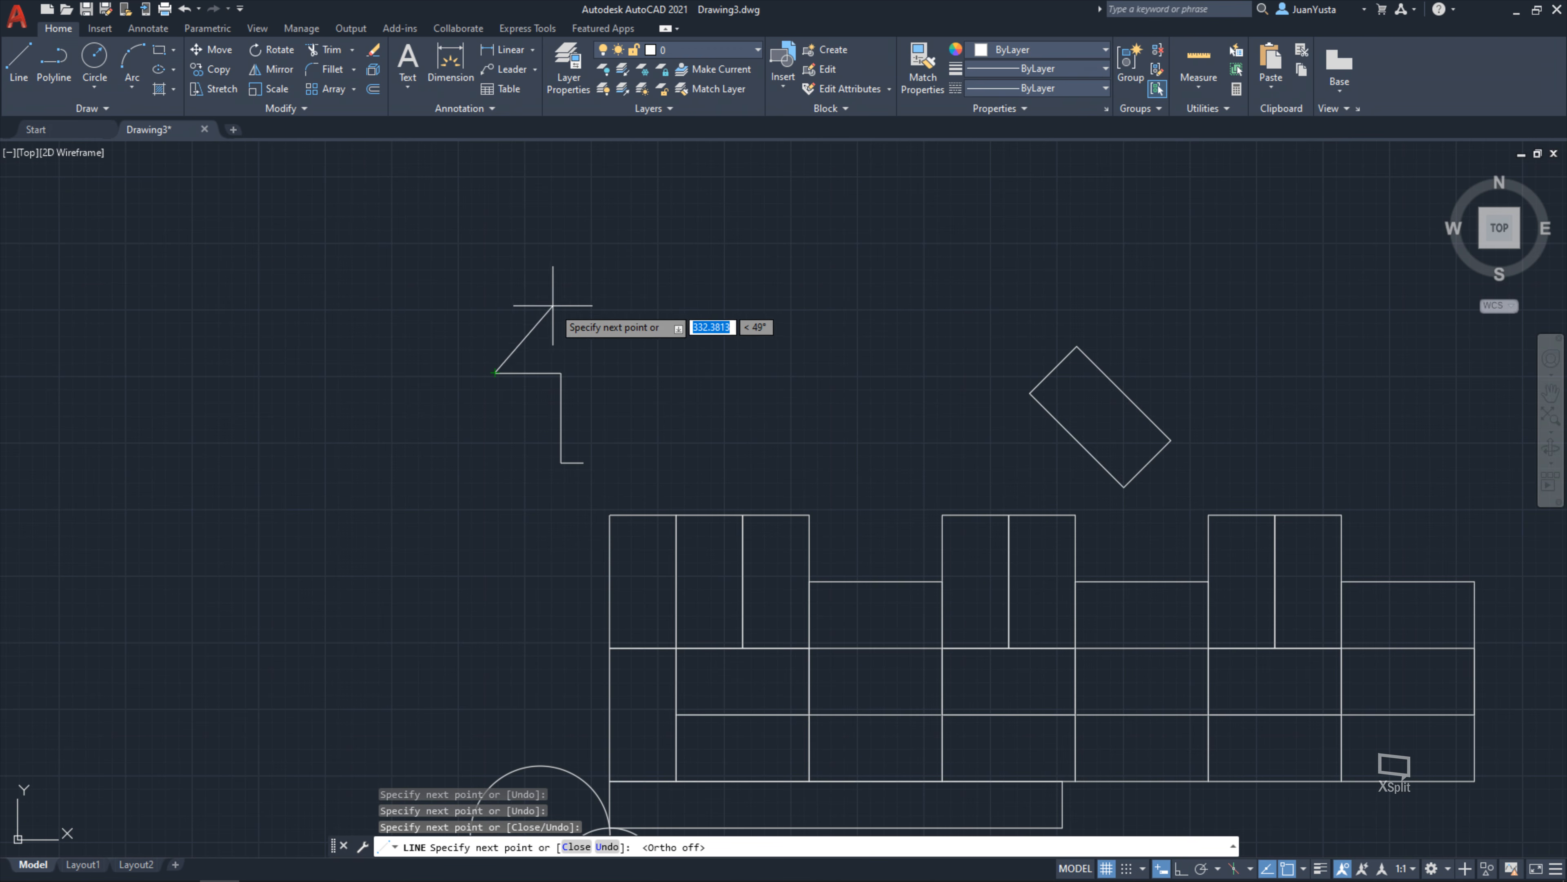
click(546, 302)
click(507, 302)
click(552, 243)
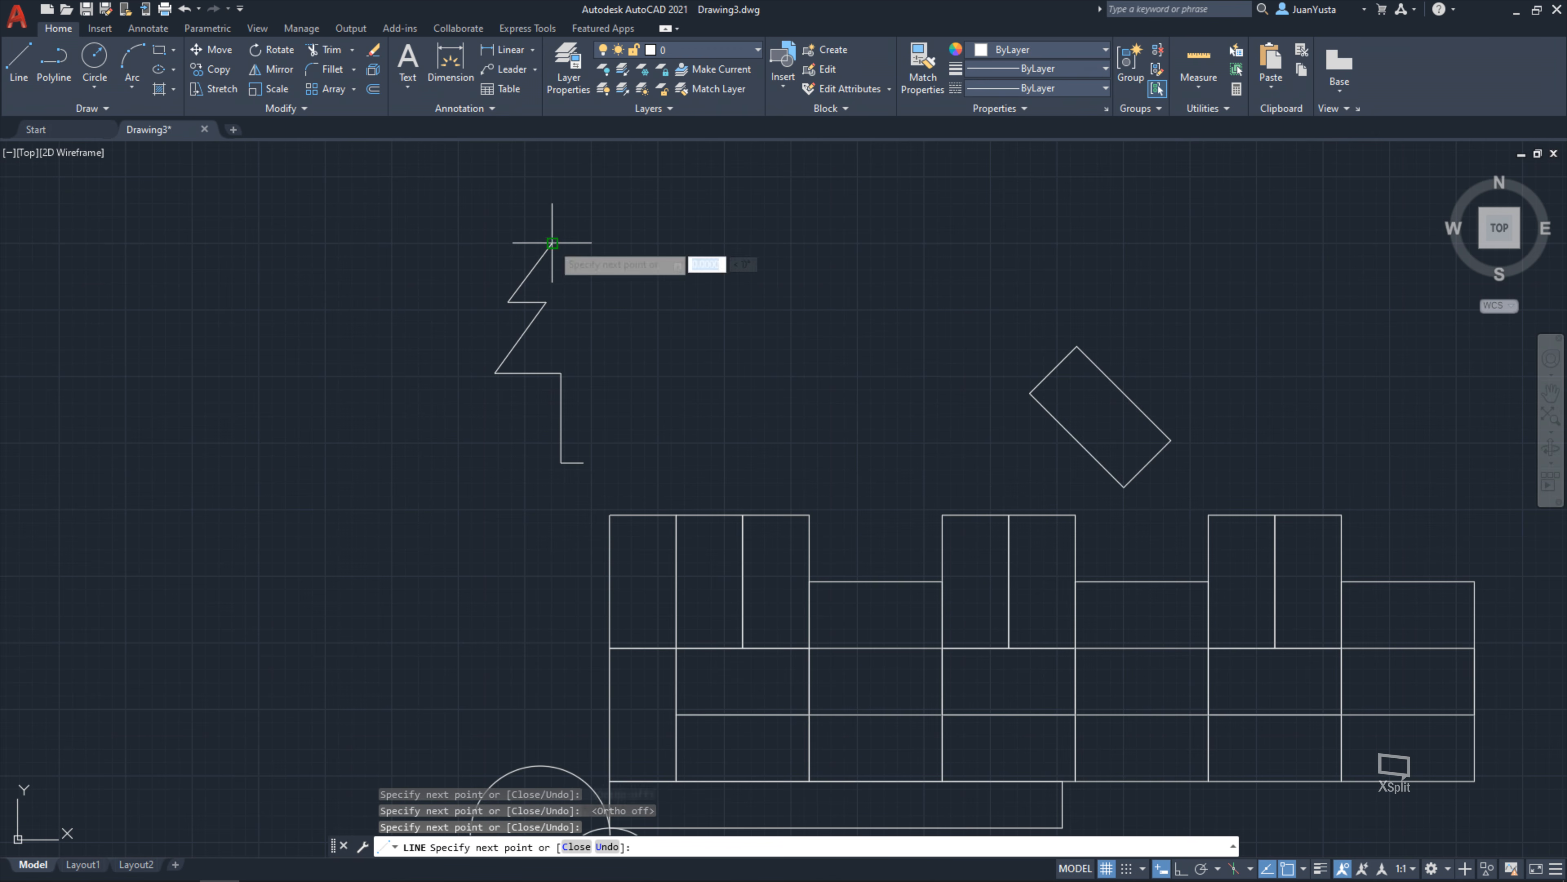
click(520, 243)
click(576, 180)
click(546, 180)
middle_drag(567, 142, 569, 260)
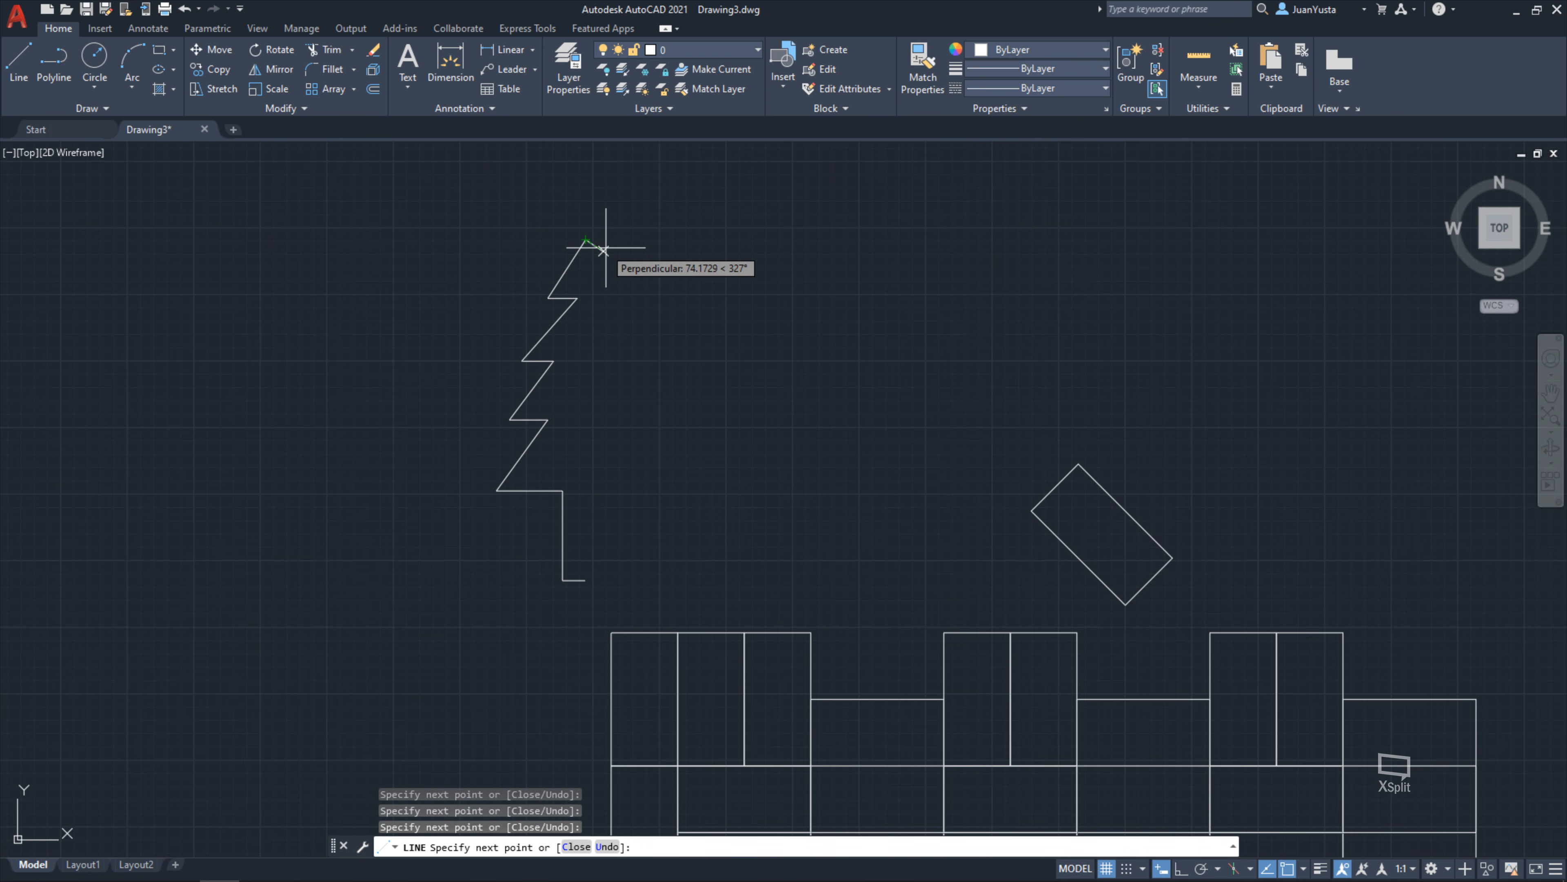
key(Escape)
key(Escape)
scroll(530, 410, up, 2)
scroll(591, 402, down, 3)
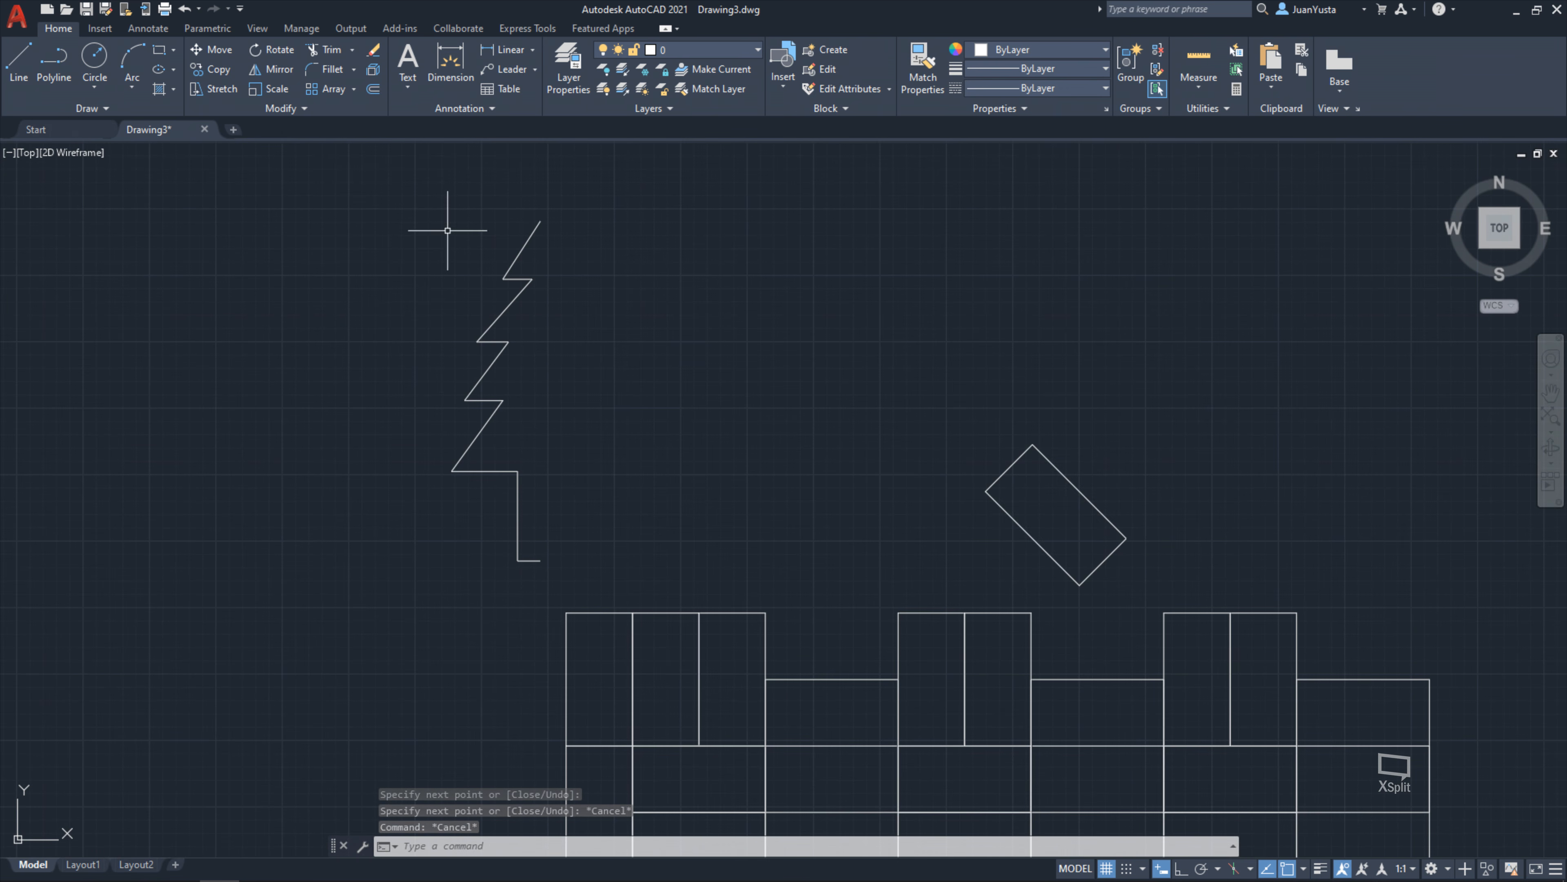
text(mi)
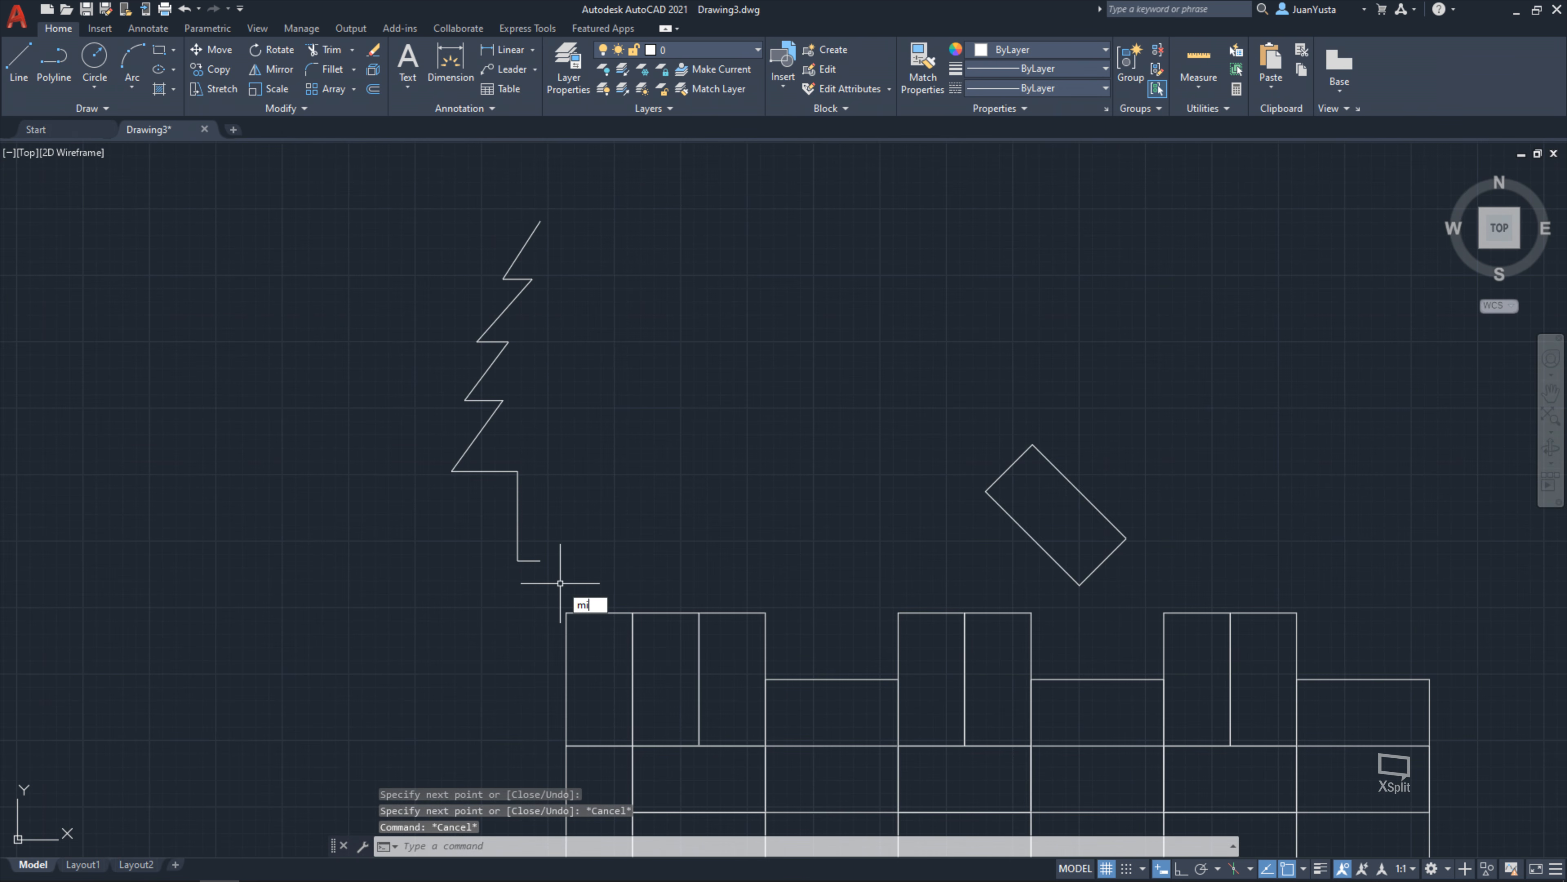
key(Return)
click(583, 586)
click(420, 177)
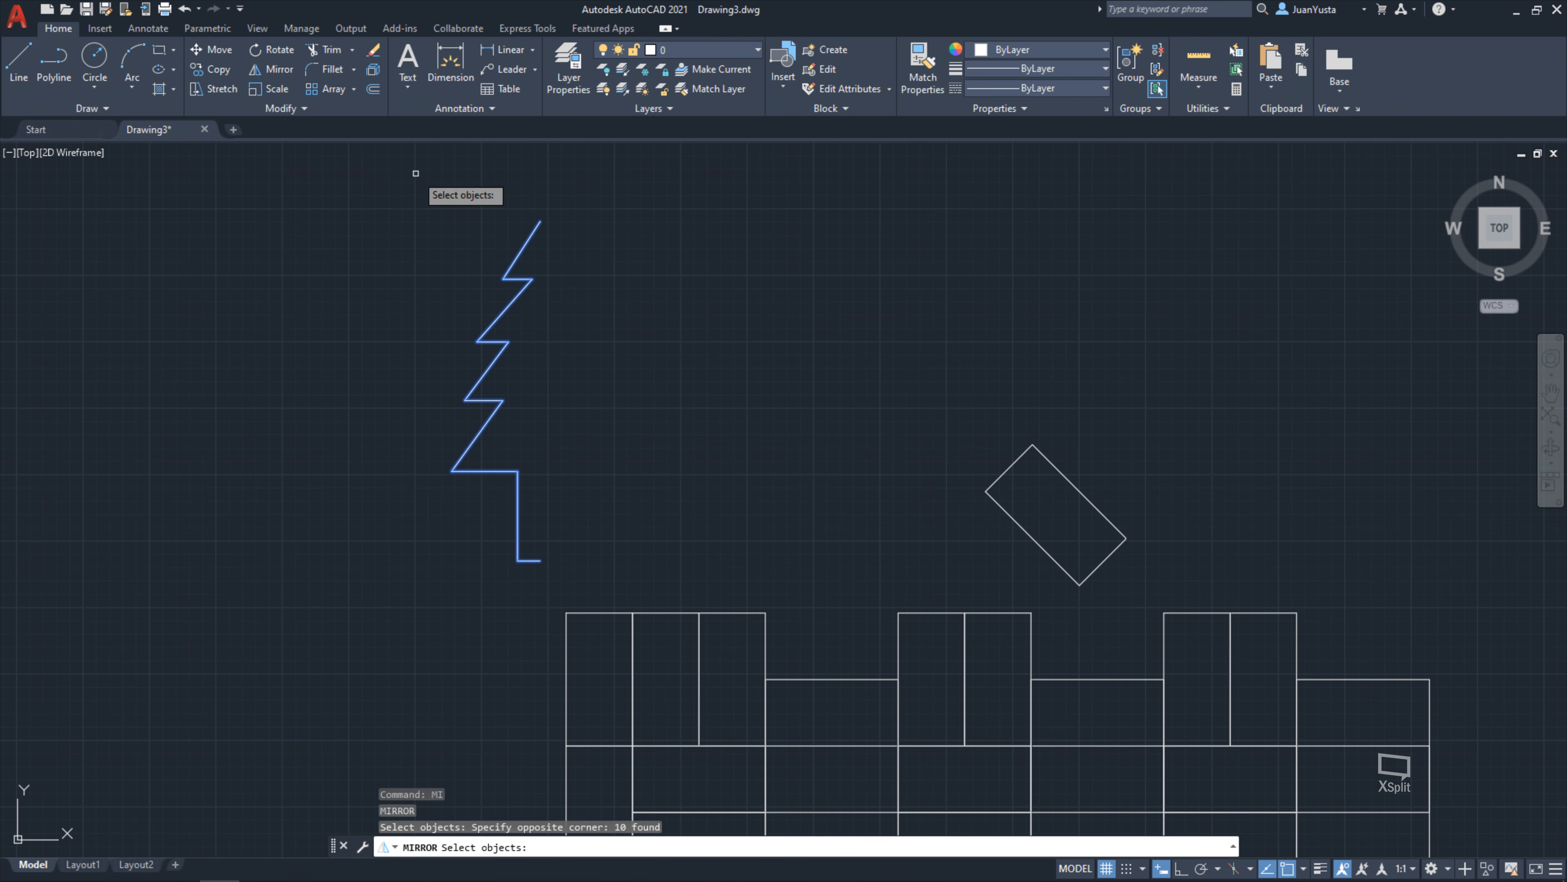
key(Return)
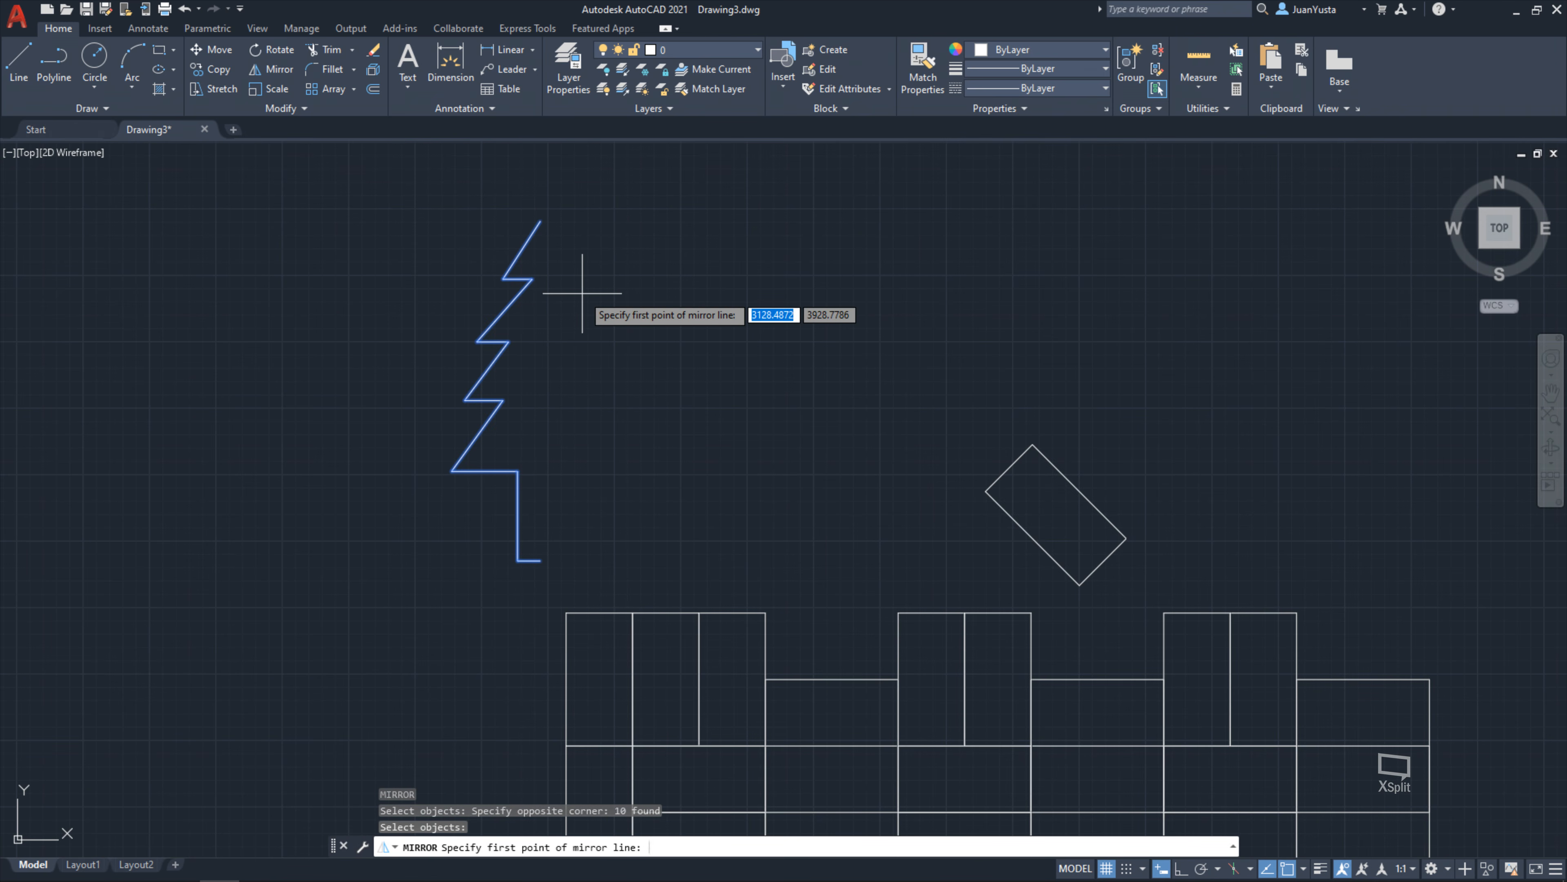
click(721, 190)
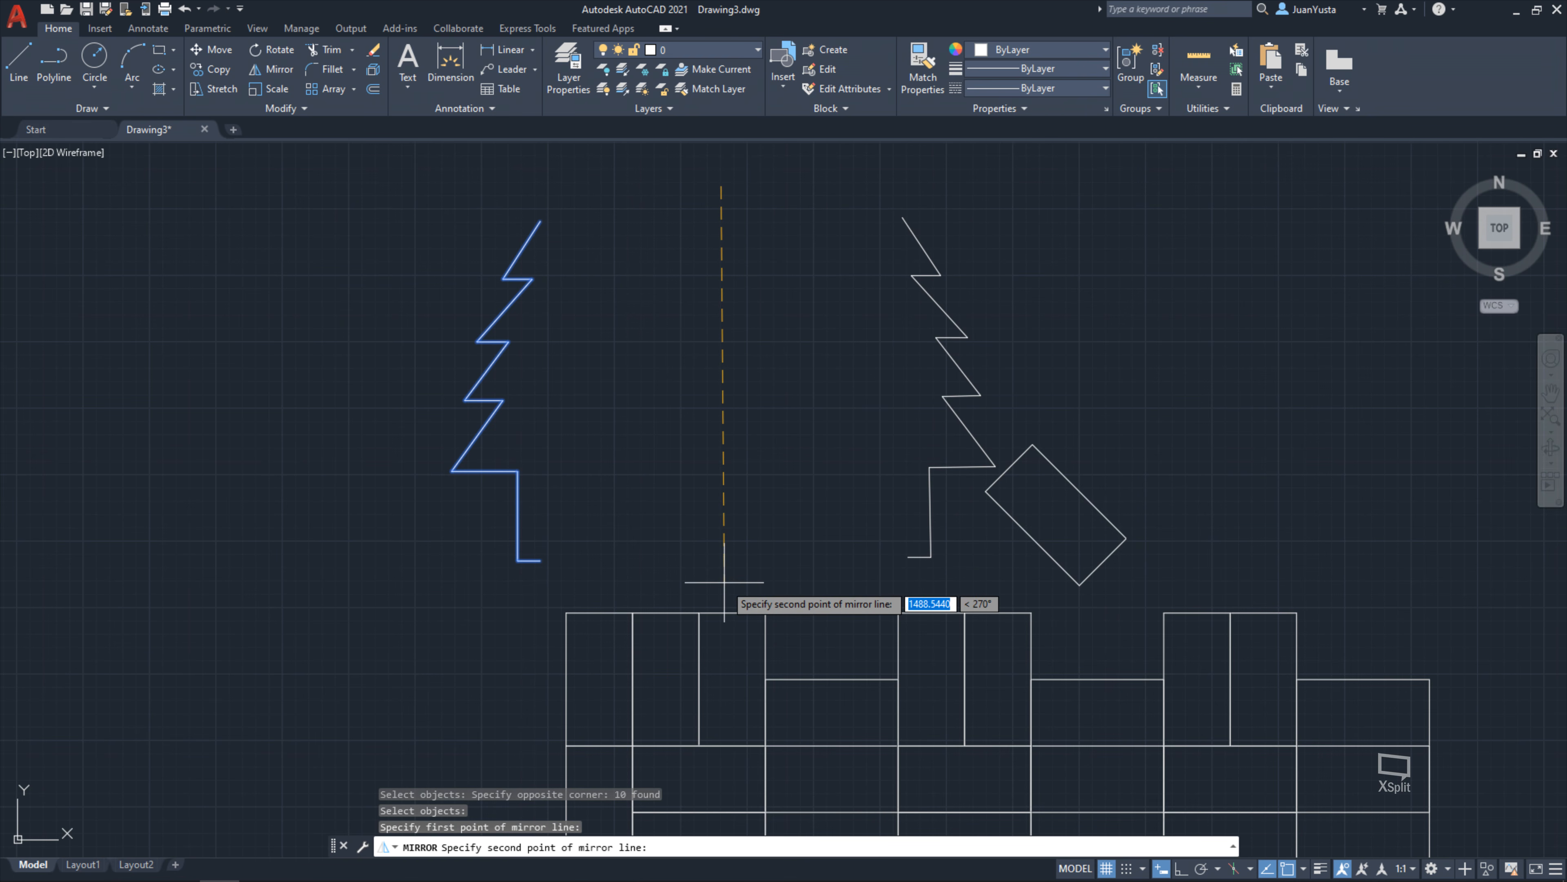
key(Escape)
Mirror the half tree across the vertical line from its tip to the open end of its base, keeping the source lines
key(Return)
click(673, 555)
click(438, 164)
key(Return)
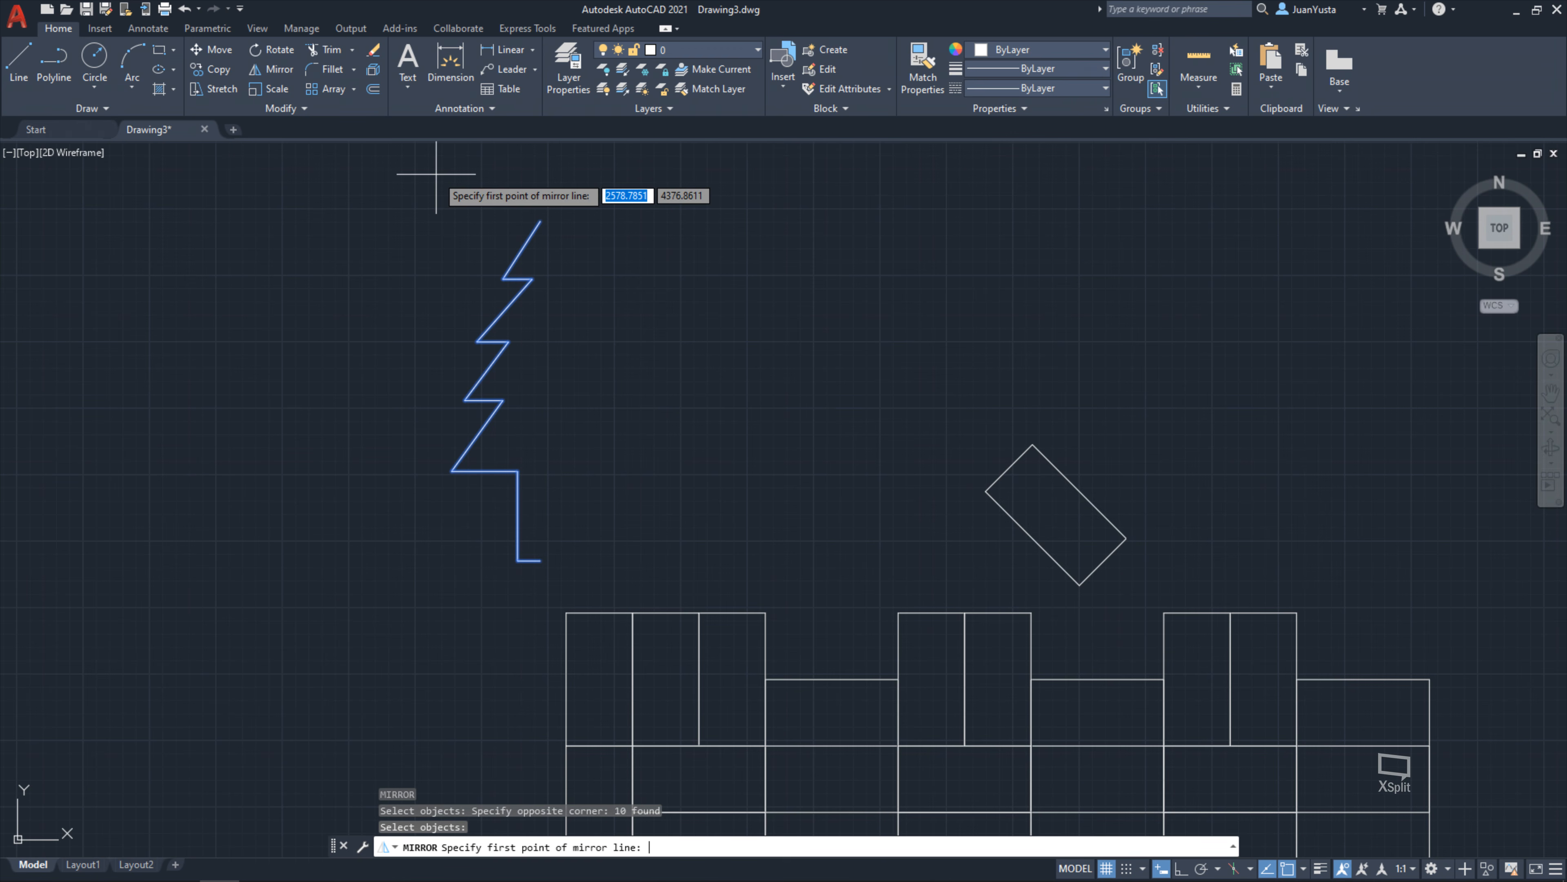
click(533, 215)
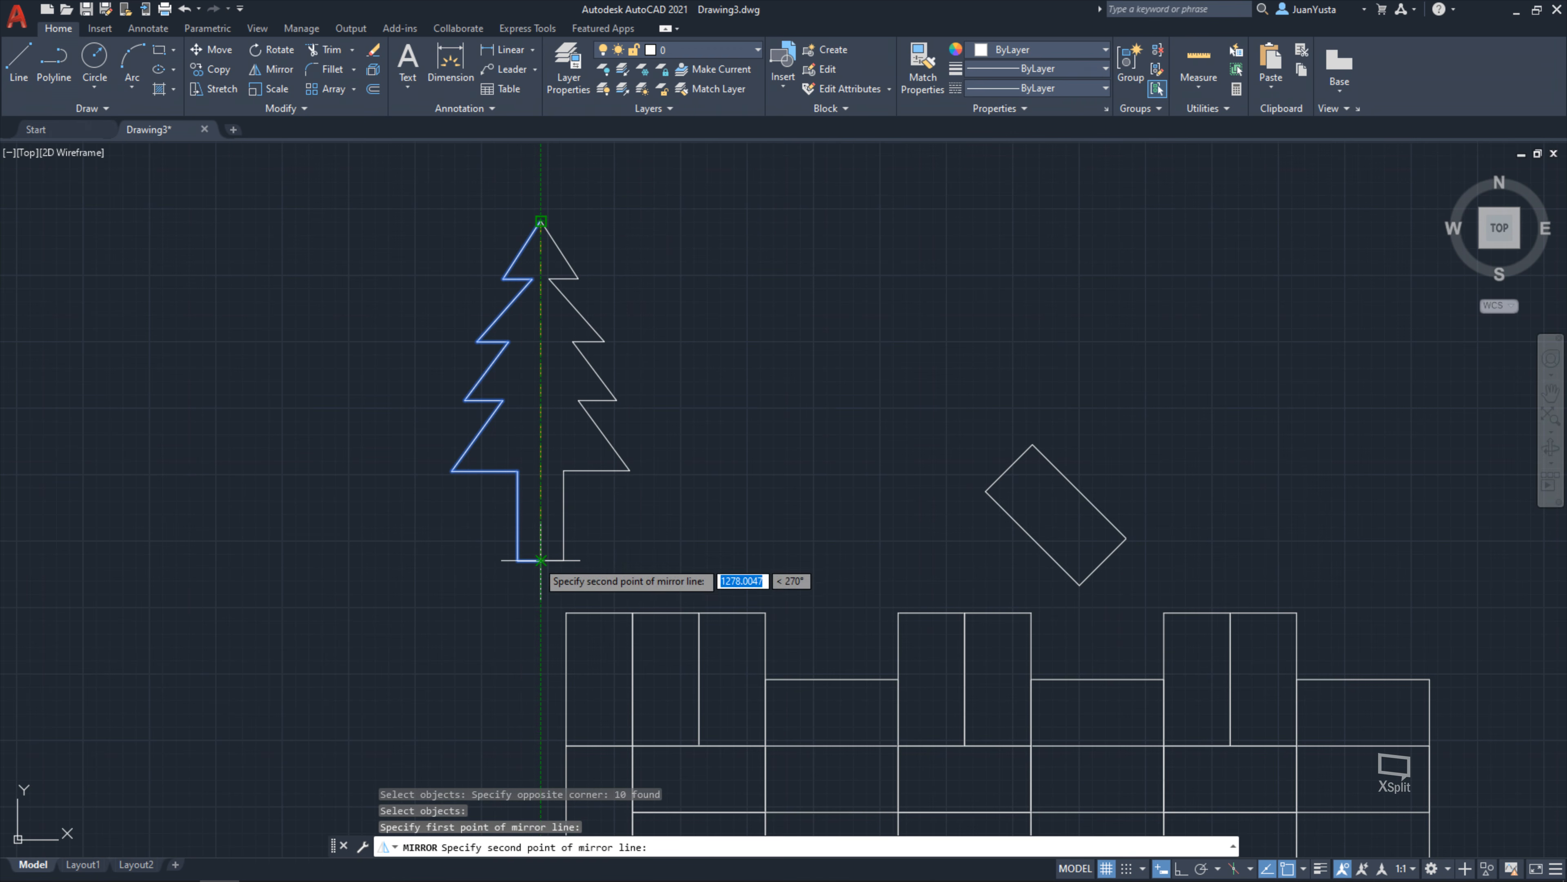
click(541, 560)
key(Return)
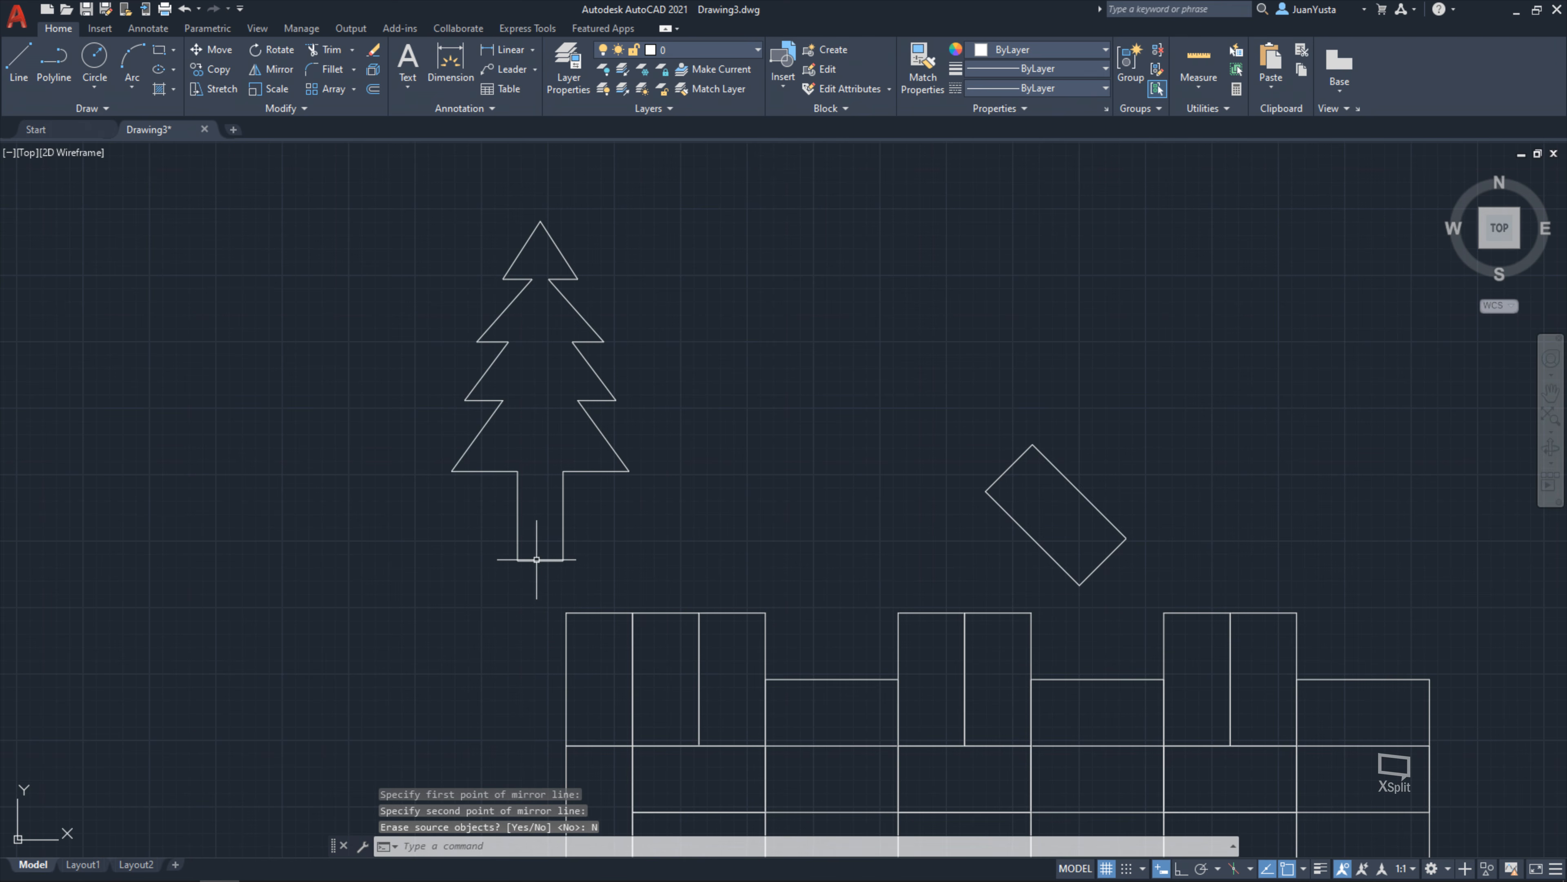
middle_drag(477, 409, 561, 430)
scroll(620, 302, up, 2)
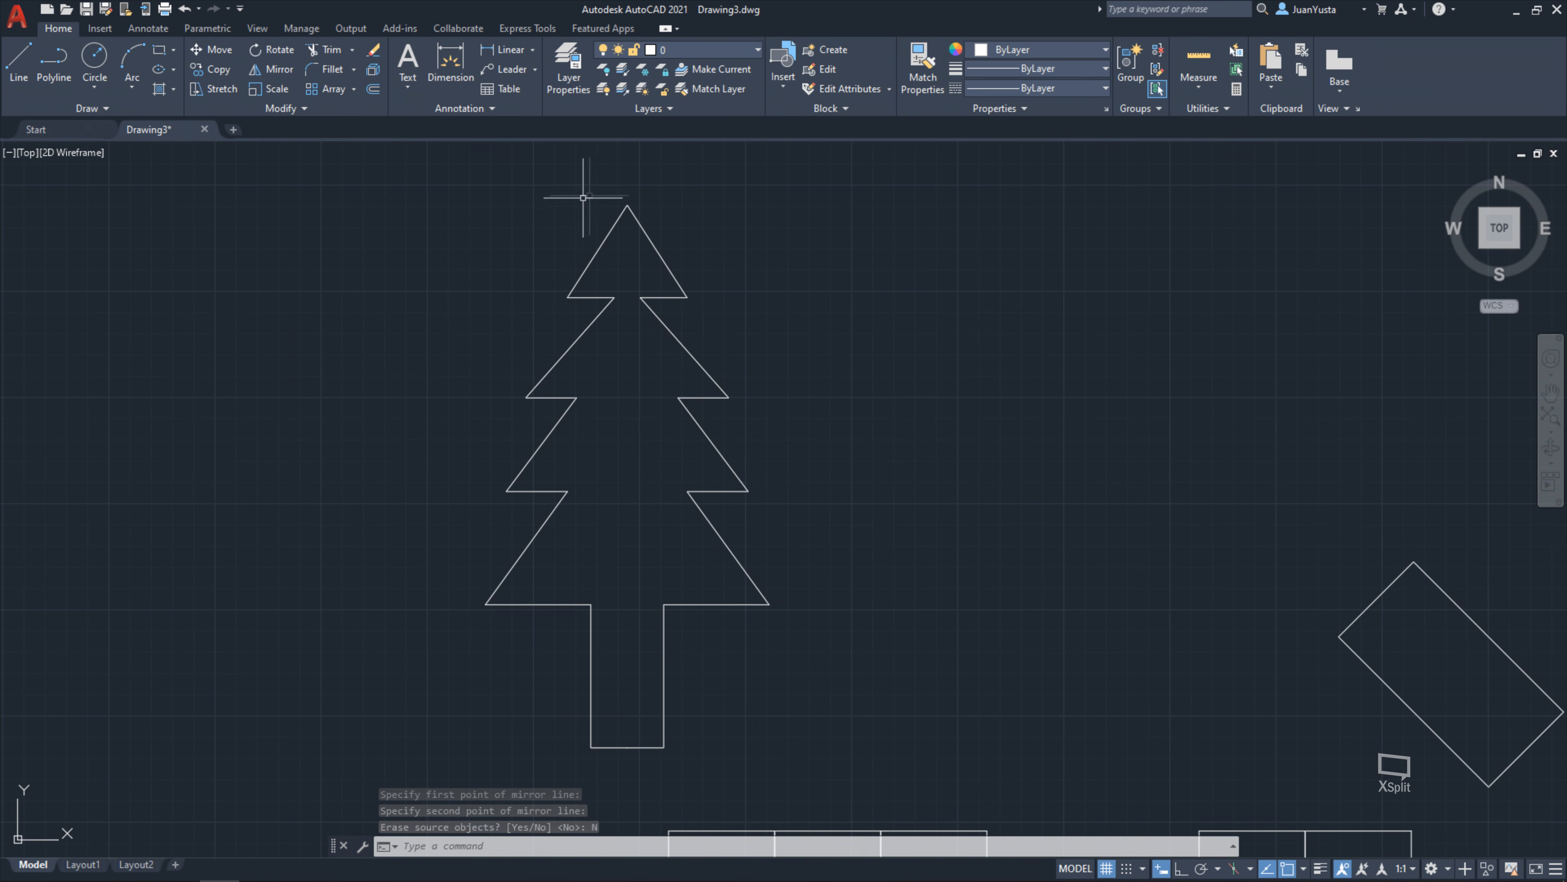
scroll(649, 440, down, 2)
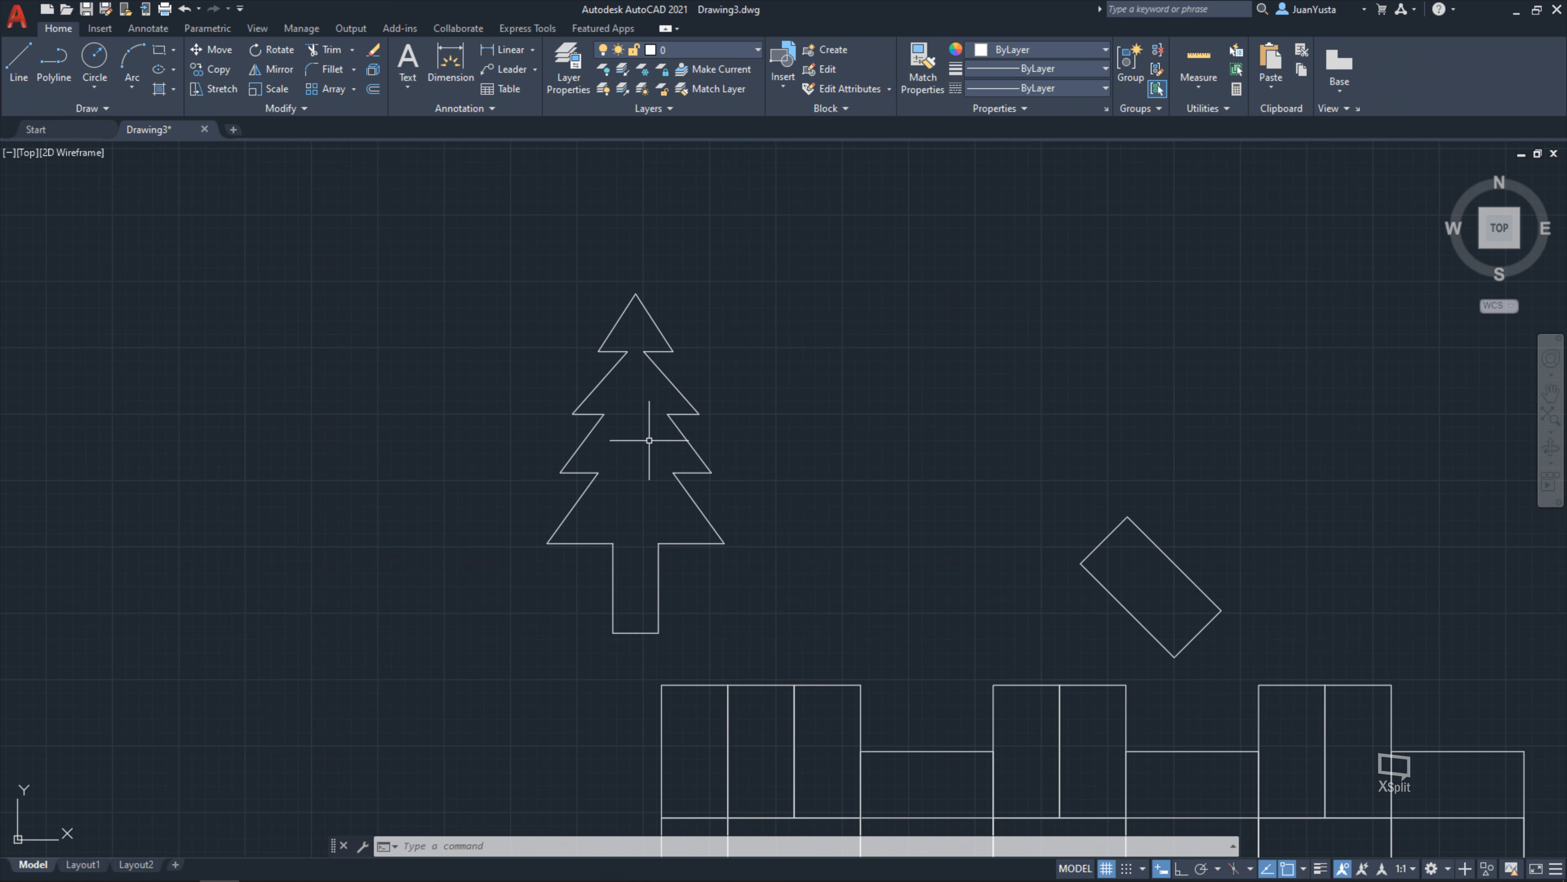
scroll(649, 440, down, 4)
mouse_move(742, 466)
middle_down()
mouse_move(702, 421)
mouse_move(655, 421)
middle_up()
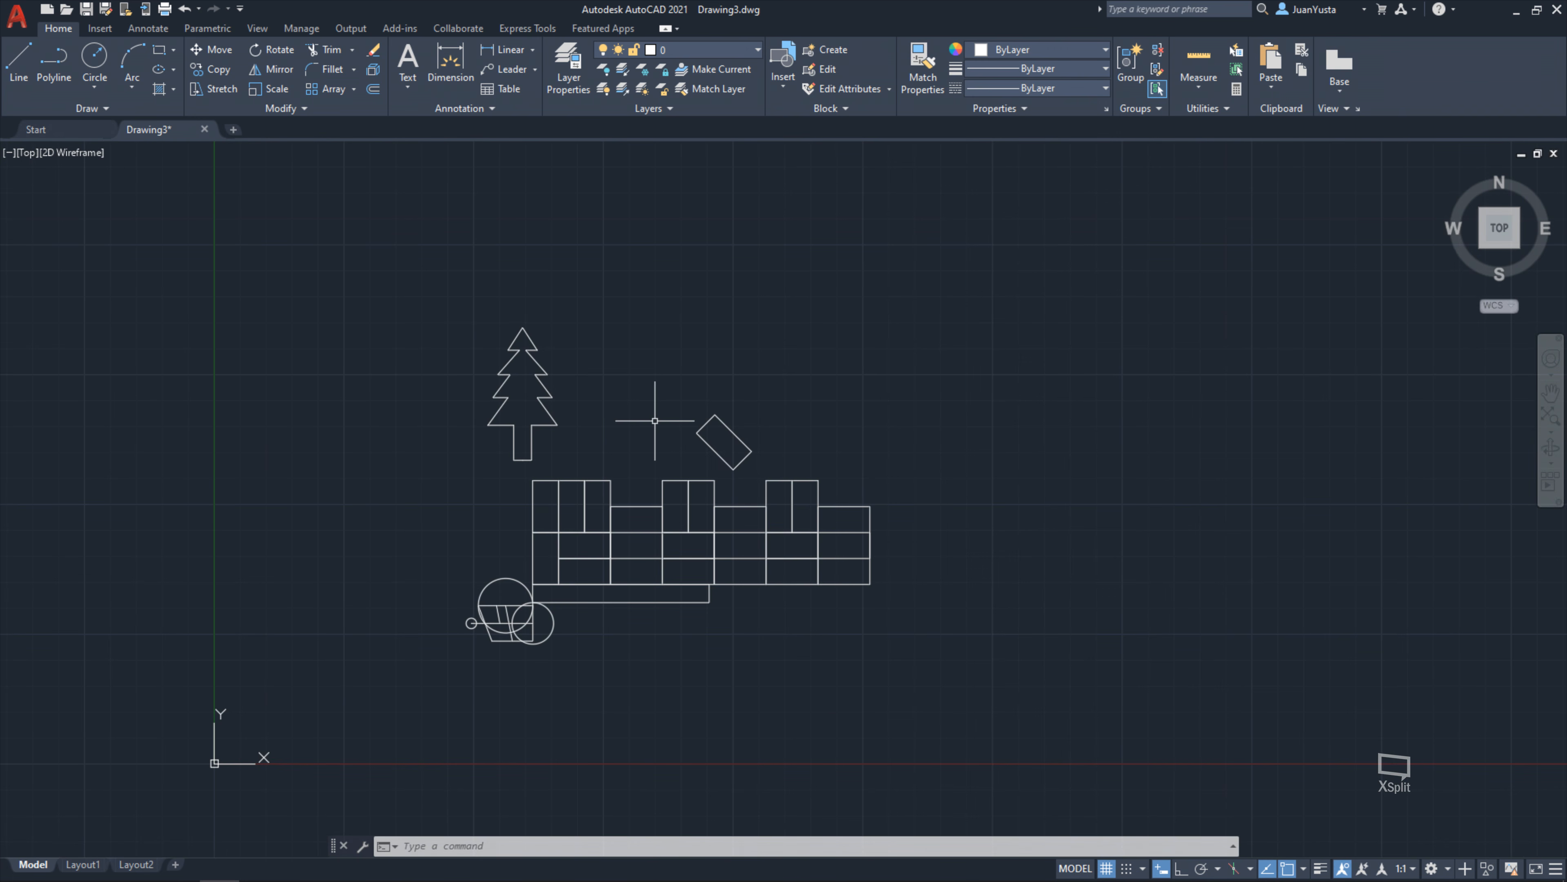
scroll(655, 420, up, 2)
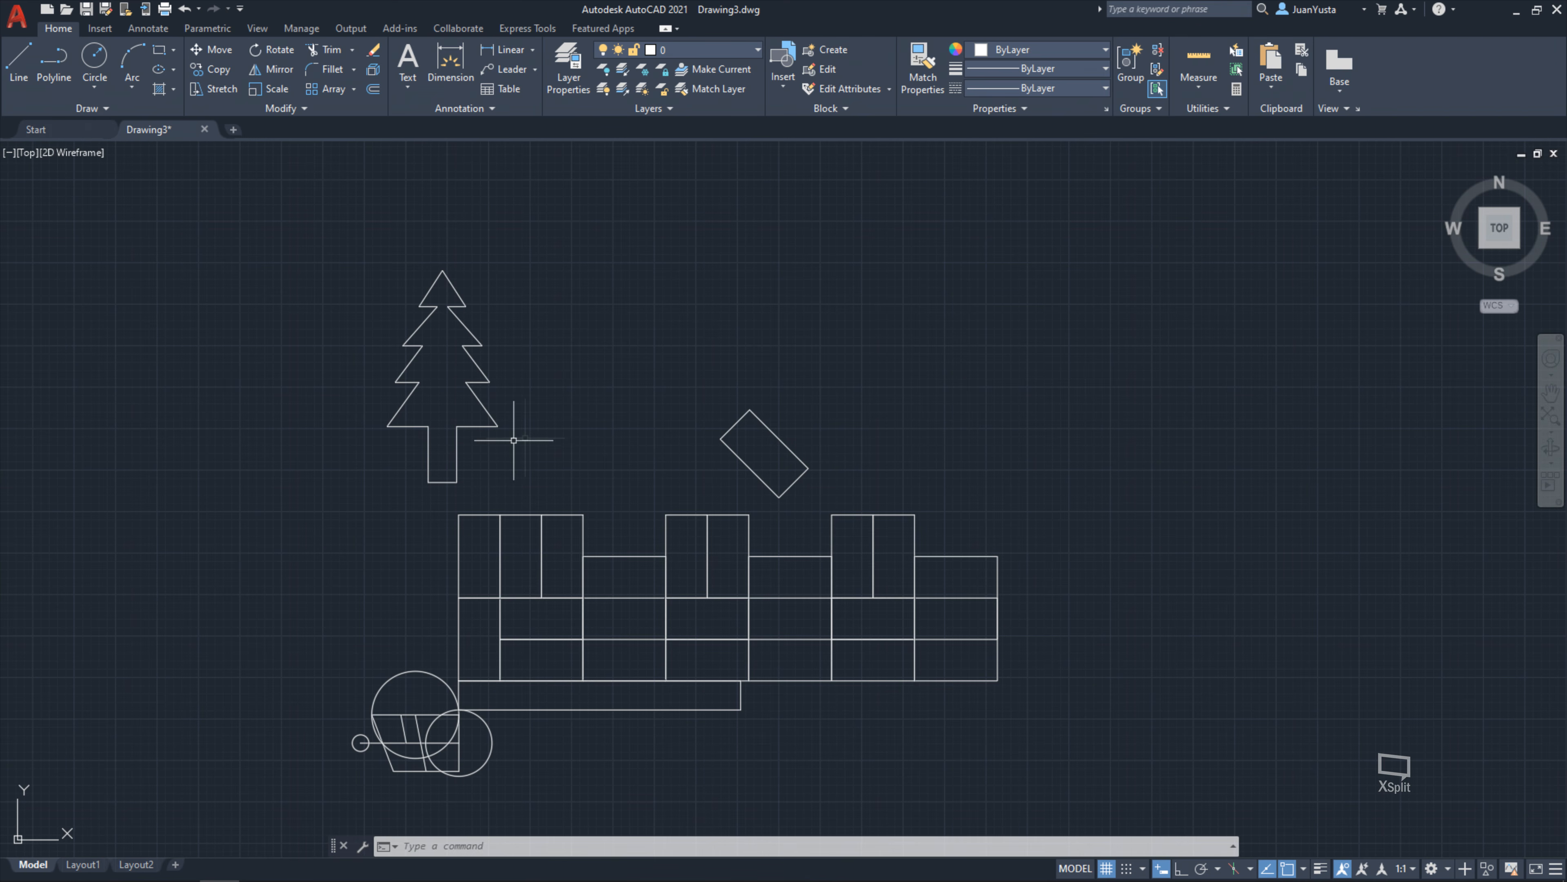
click(517, 500)
click(361, 278)
scroll(414, 345, up, 2)
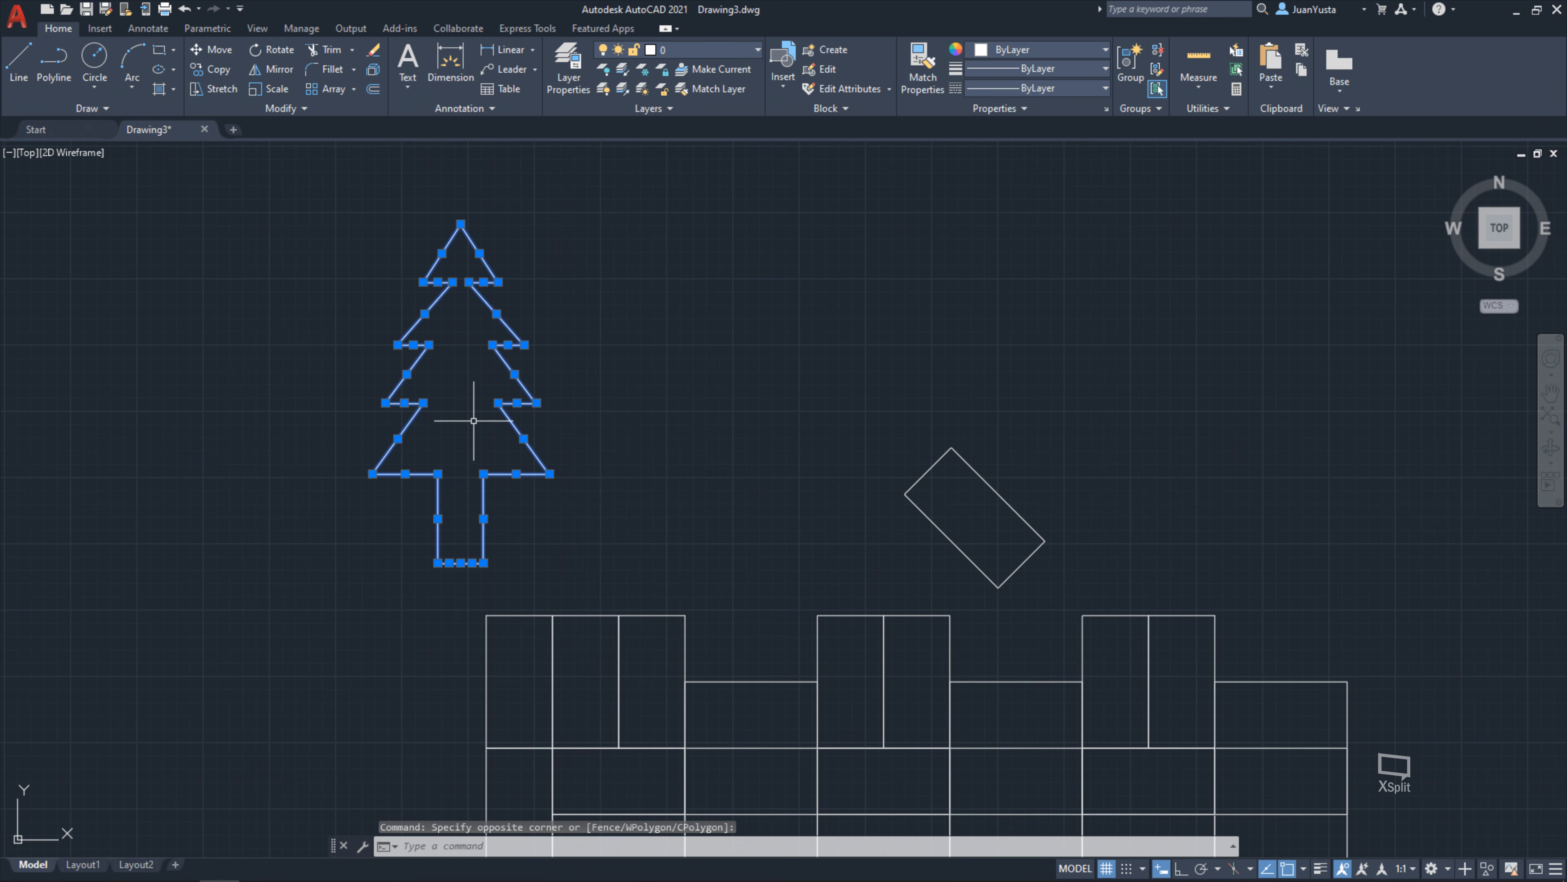
key(Escape)
key(Escape)
key(Escape)
Scale the whole tree by a factor of 0.5 from the lower-left corner of its trunk
middle_drag(525, 454, 620, 480)
text(sc)
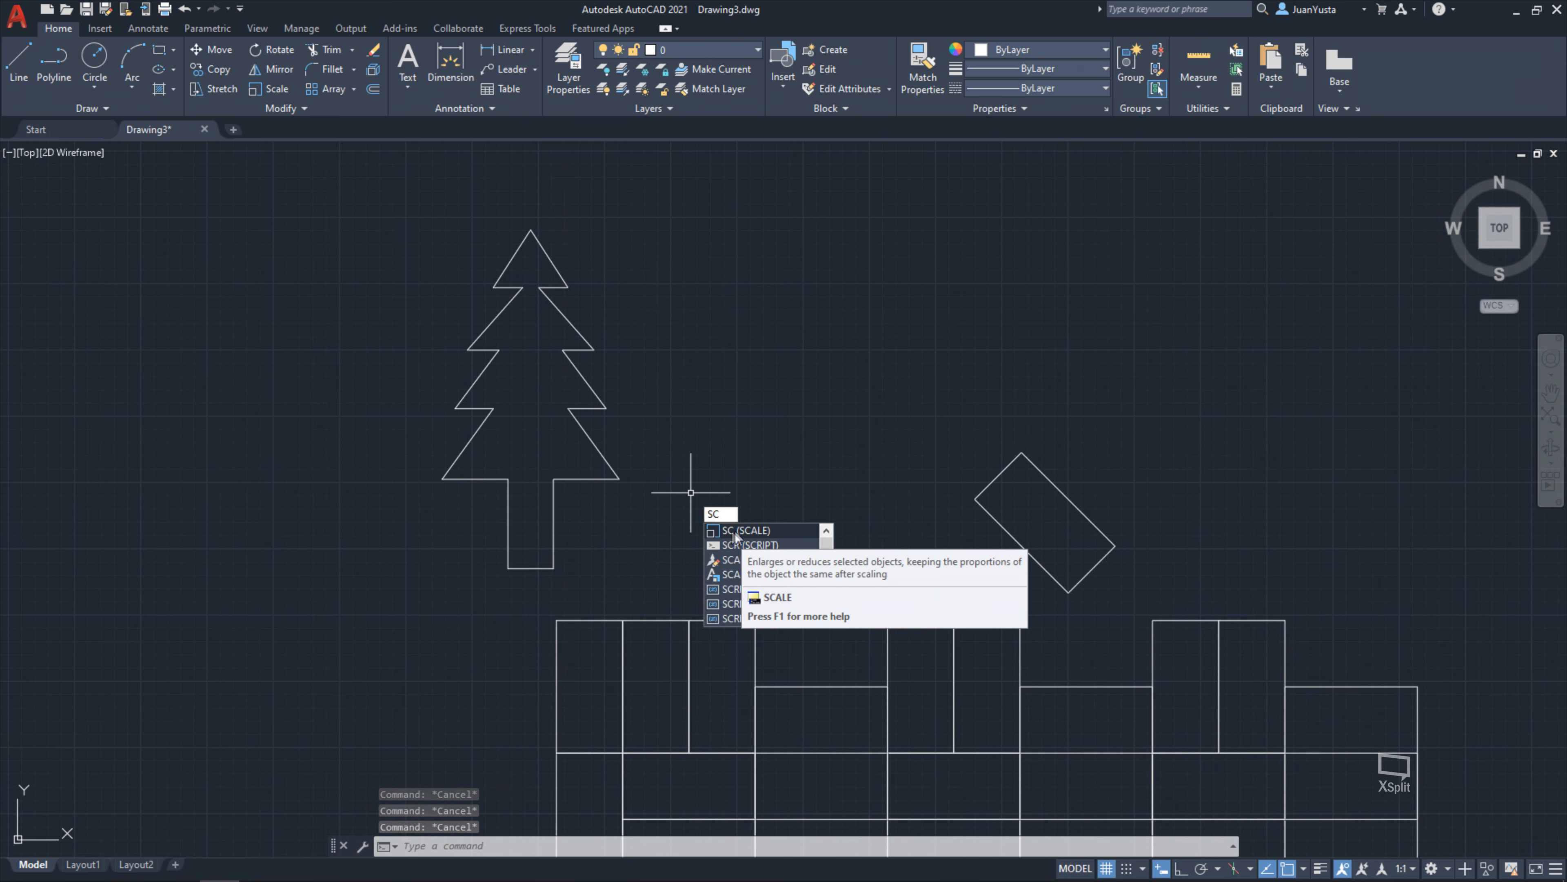
key(Return)
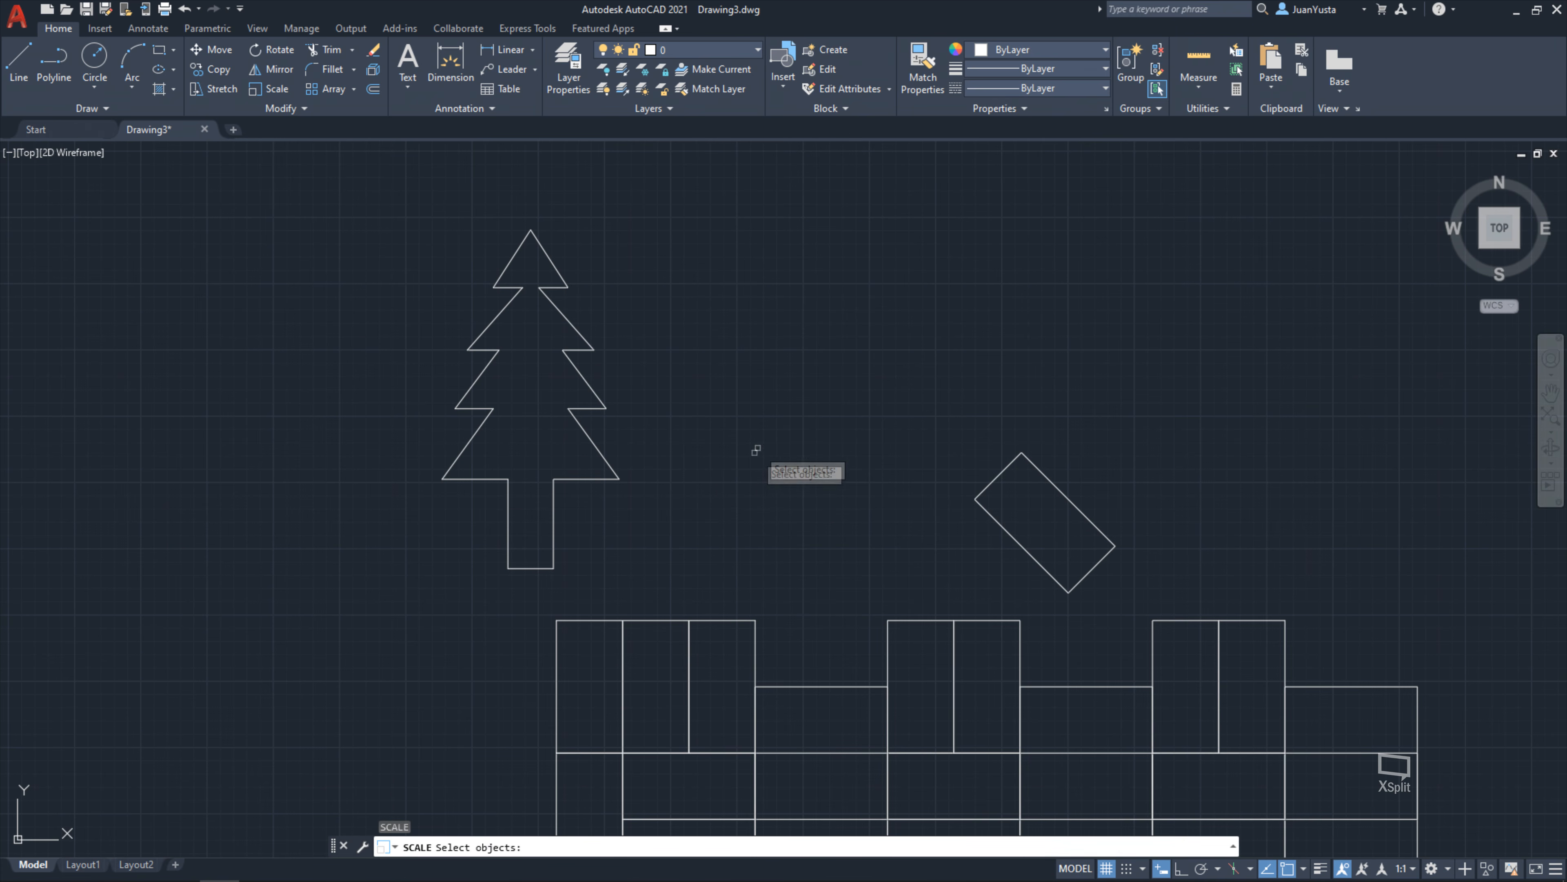
click(698, 589)
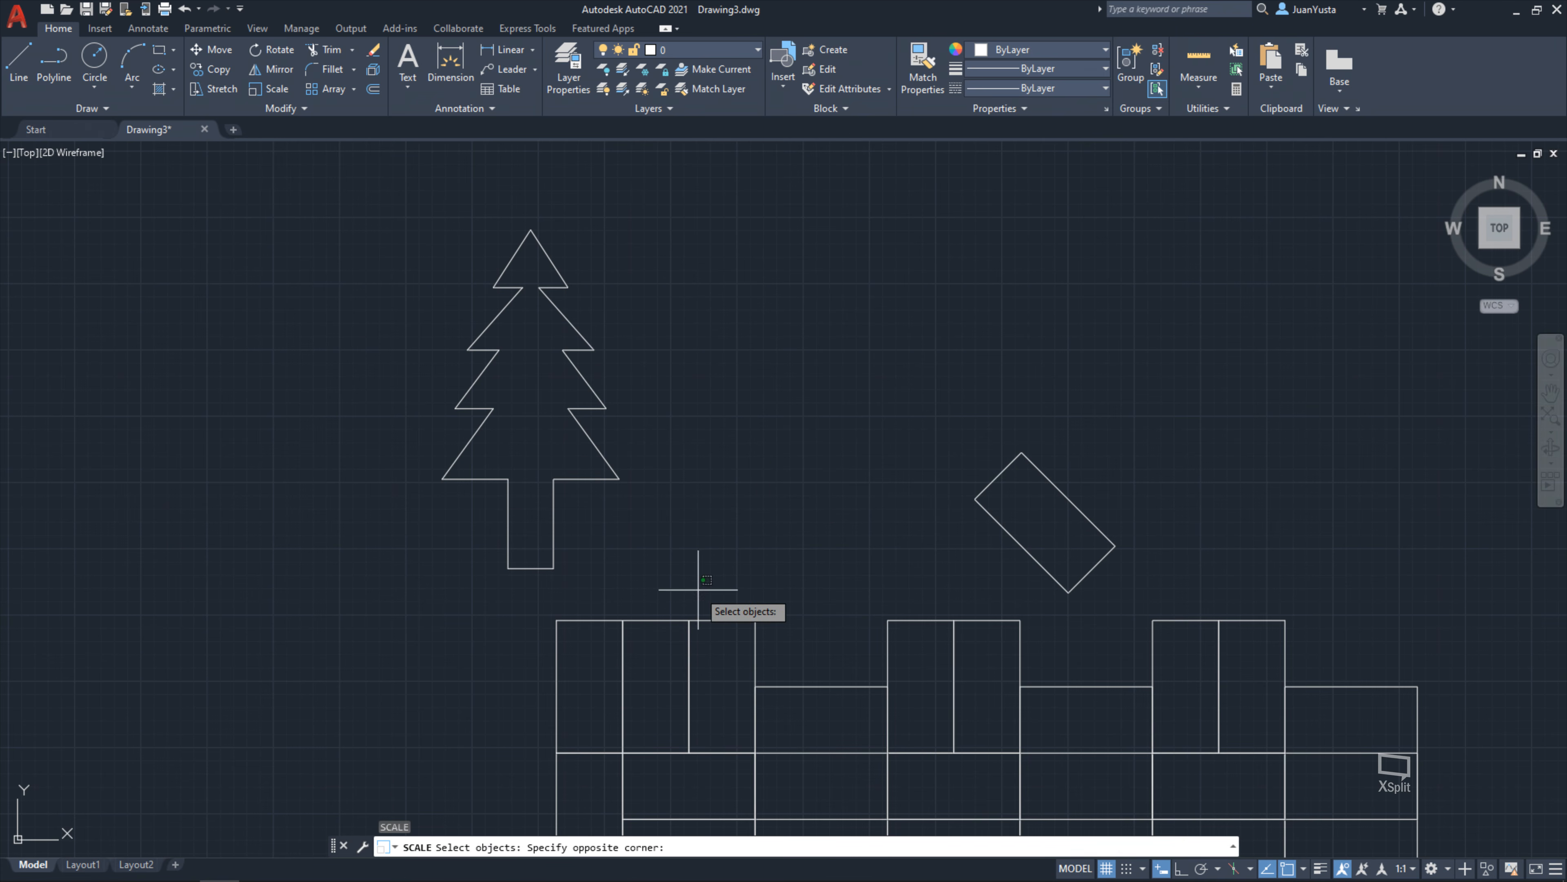
click(345, 151)
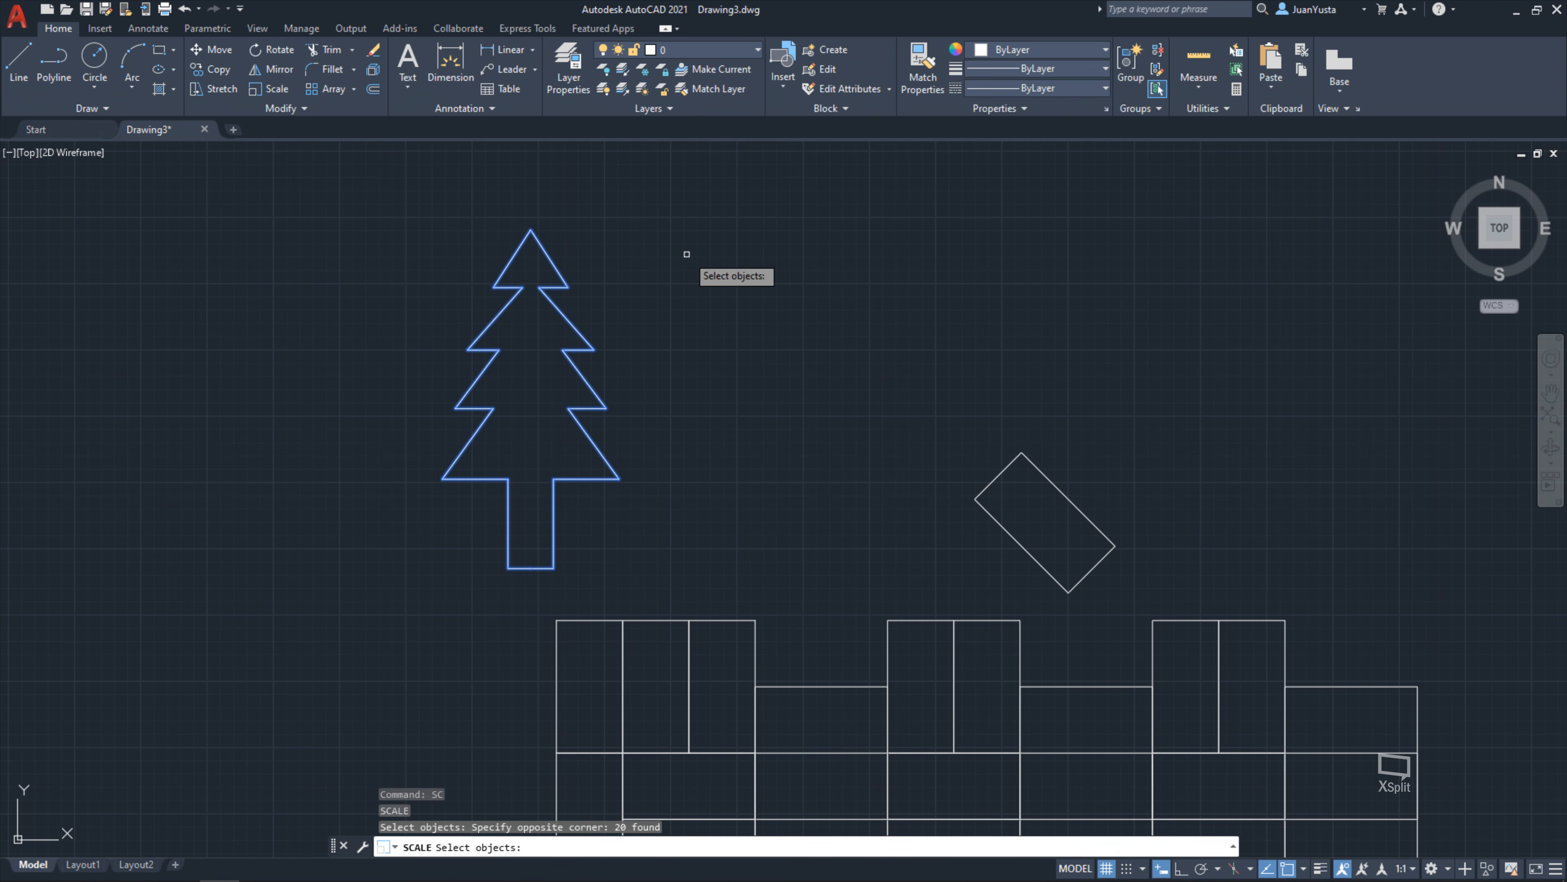
key(Return)
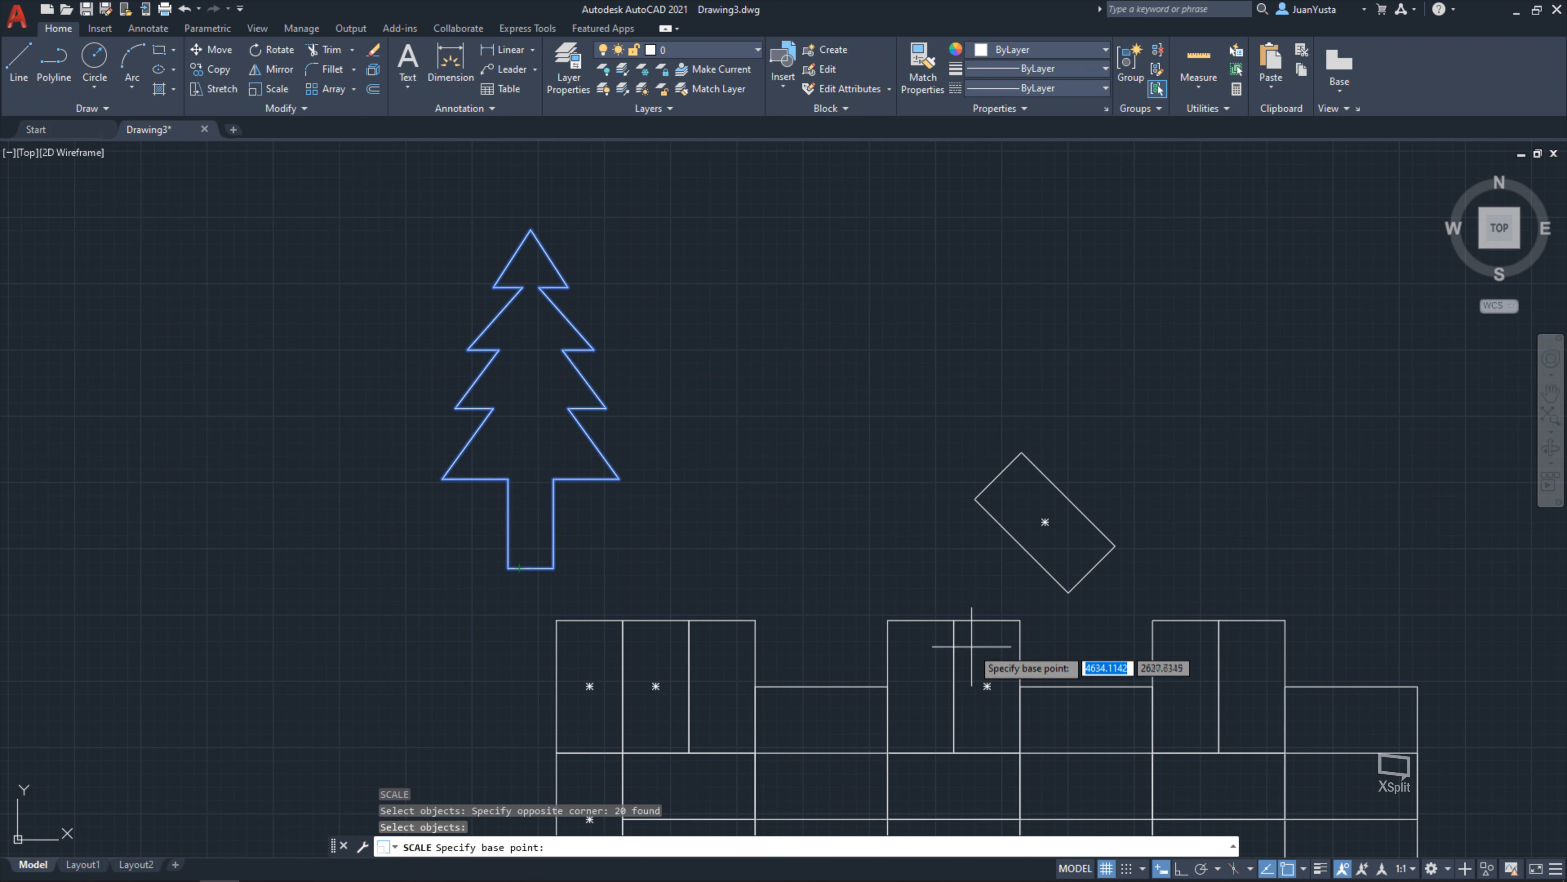
click(509, 567)
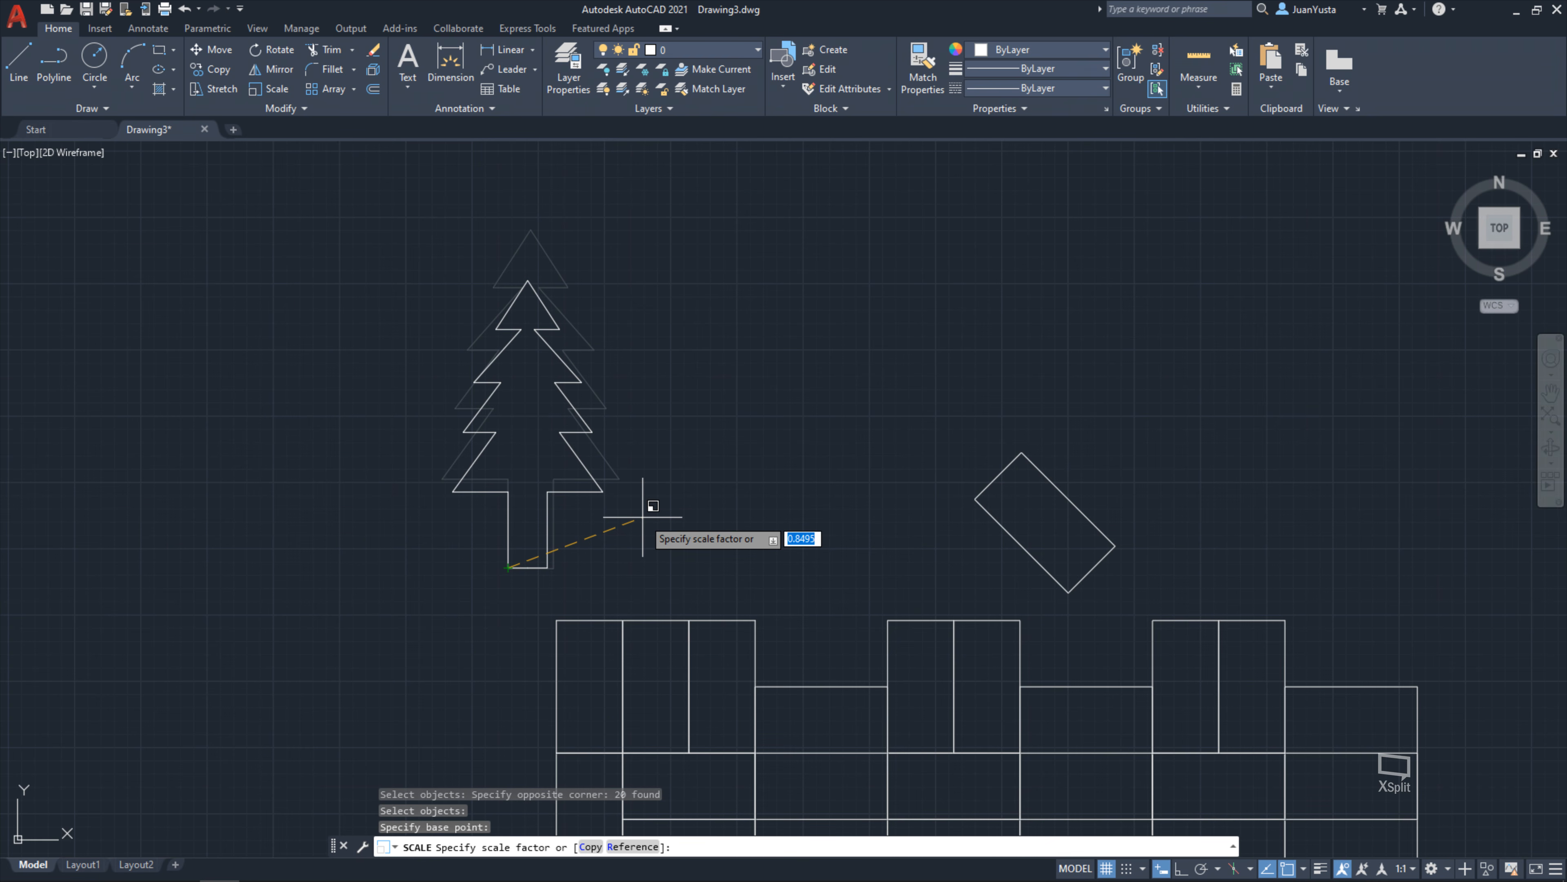
text(2)
key(BackSpace)
text(0.5)
key(Return)
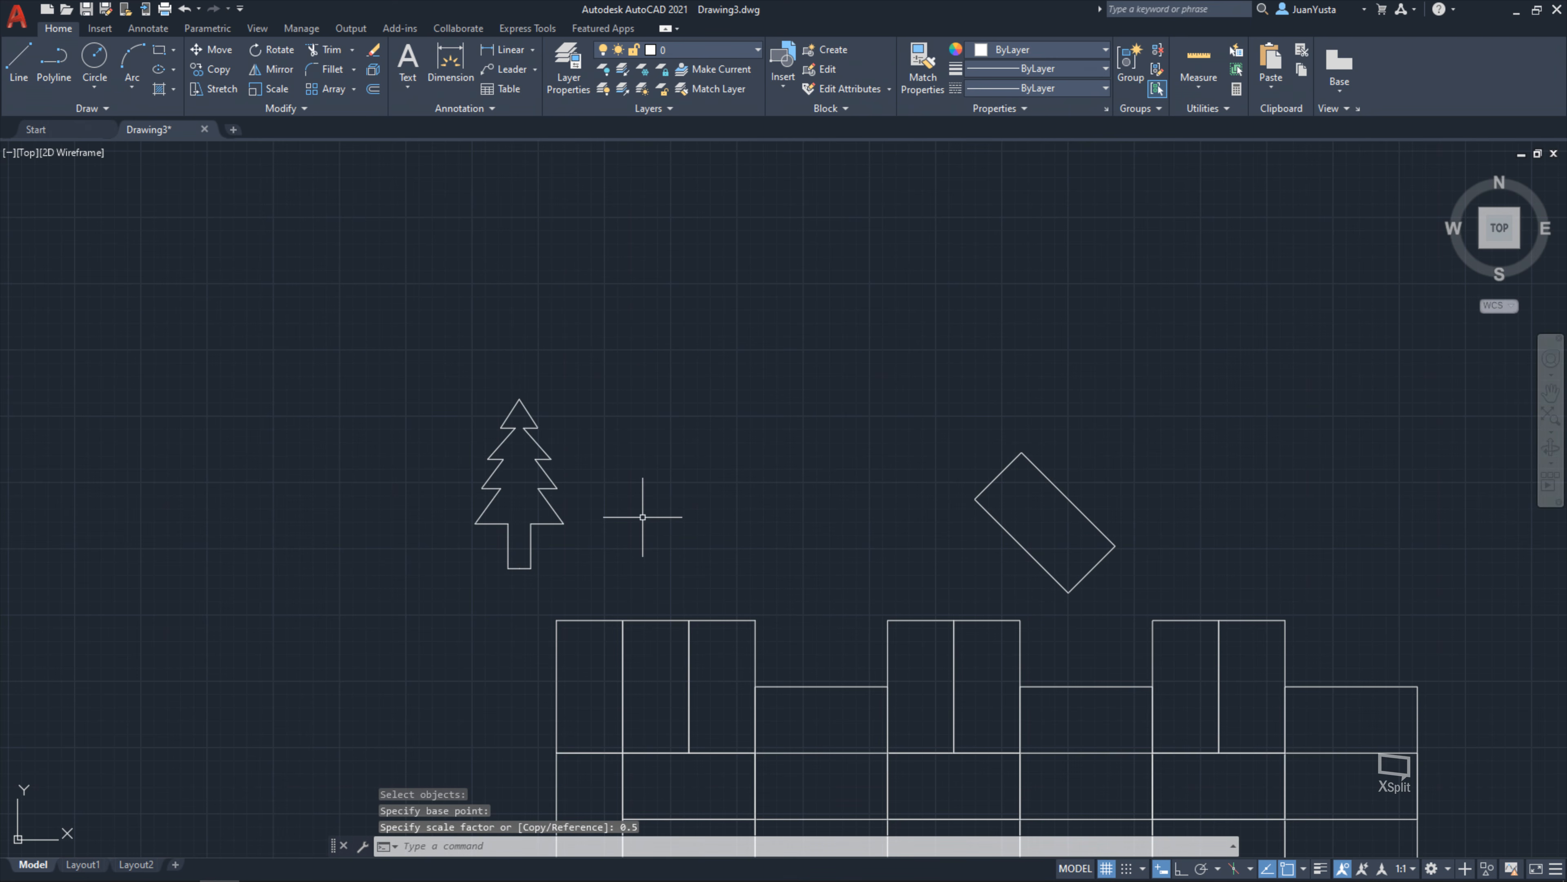
click(654, 581)
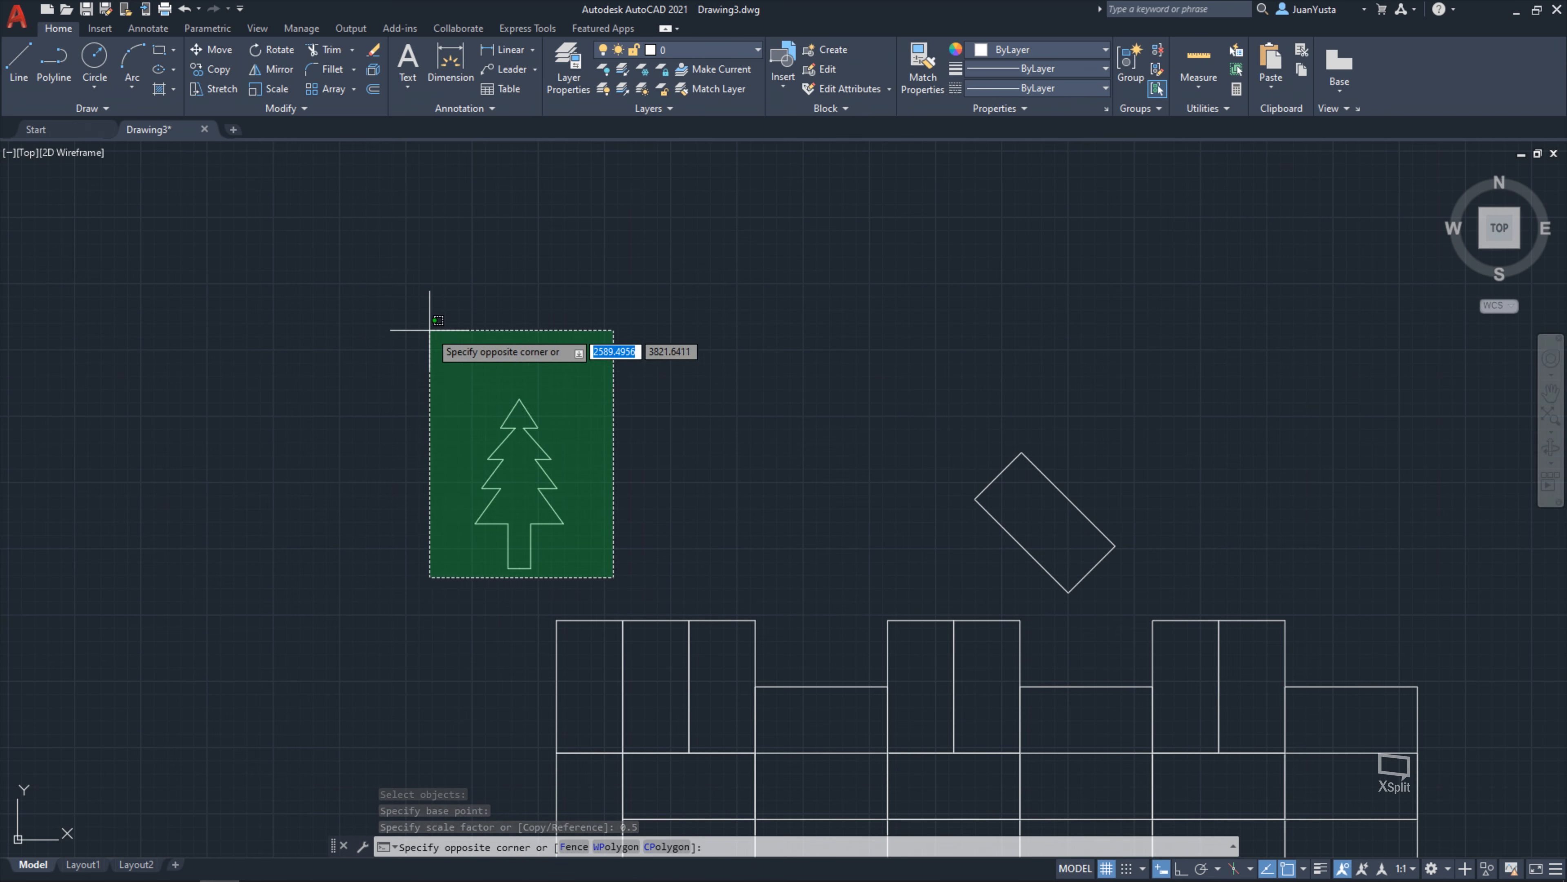
click(434, 337)
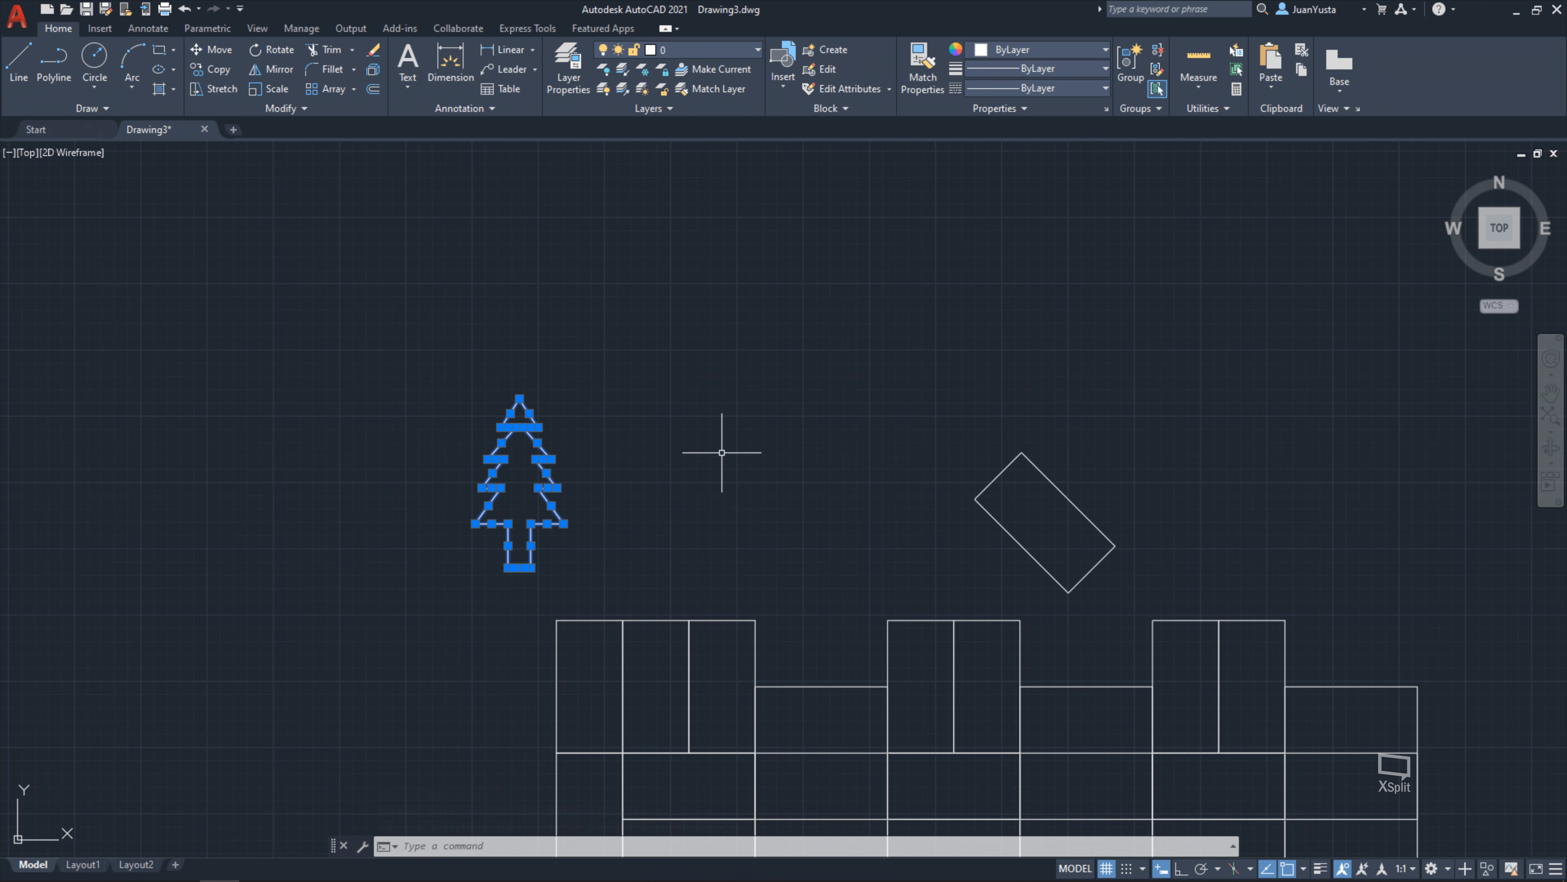
key(Escape)
Measure the tree's height from the midpoint of its base to its tip
text(dist)
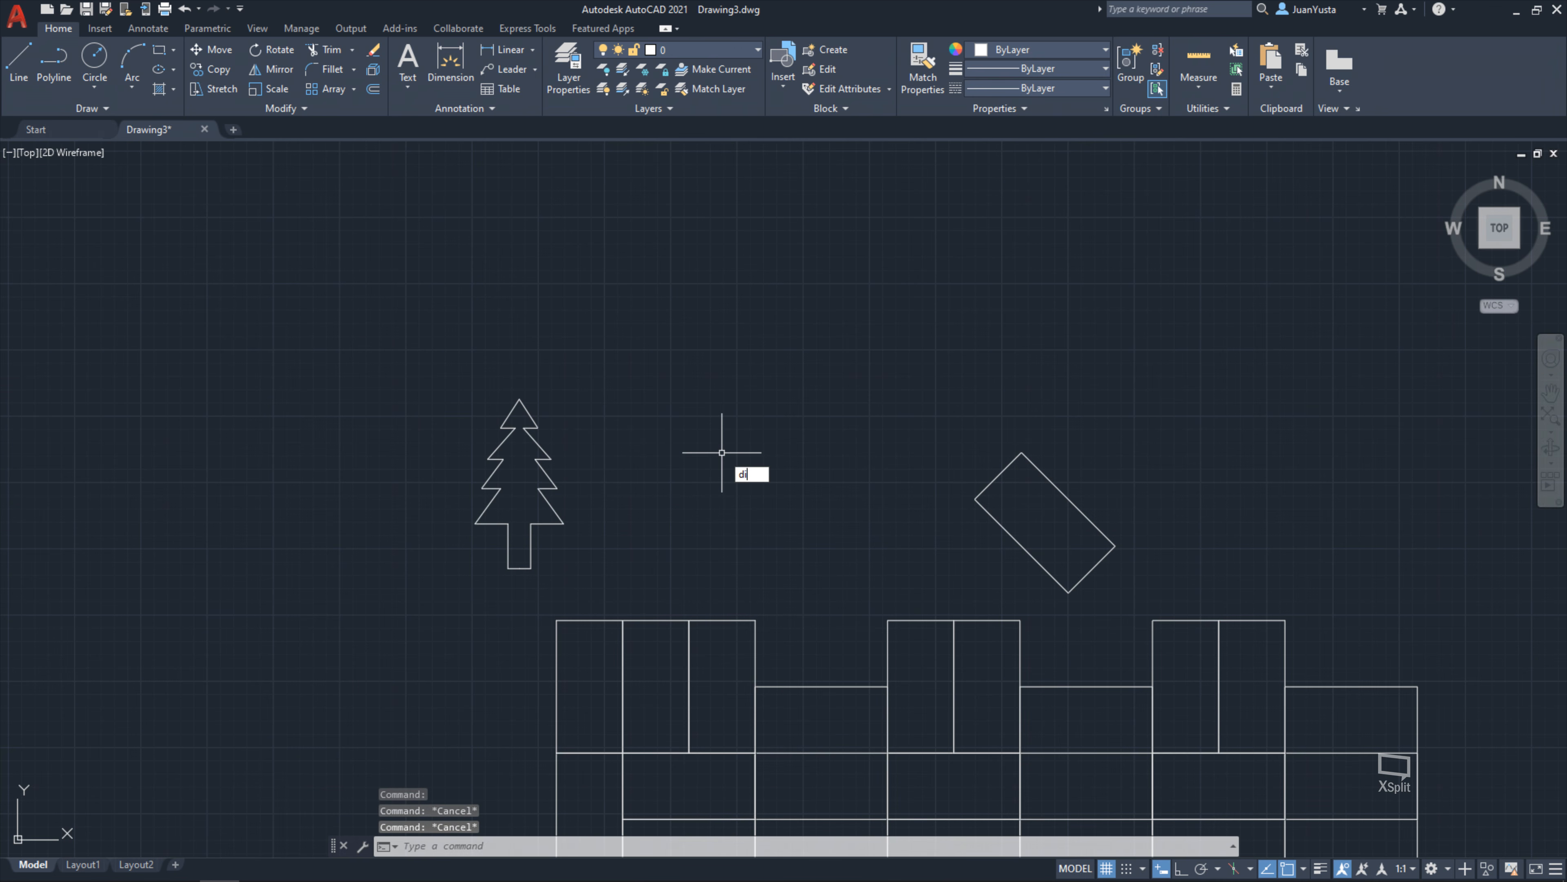
key(Return)
click(526, 562)
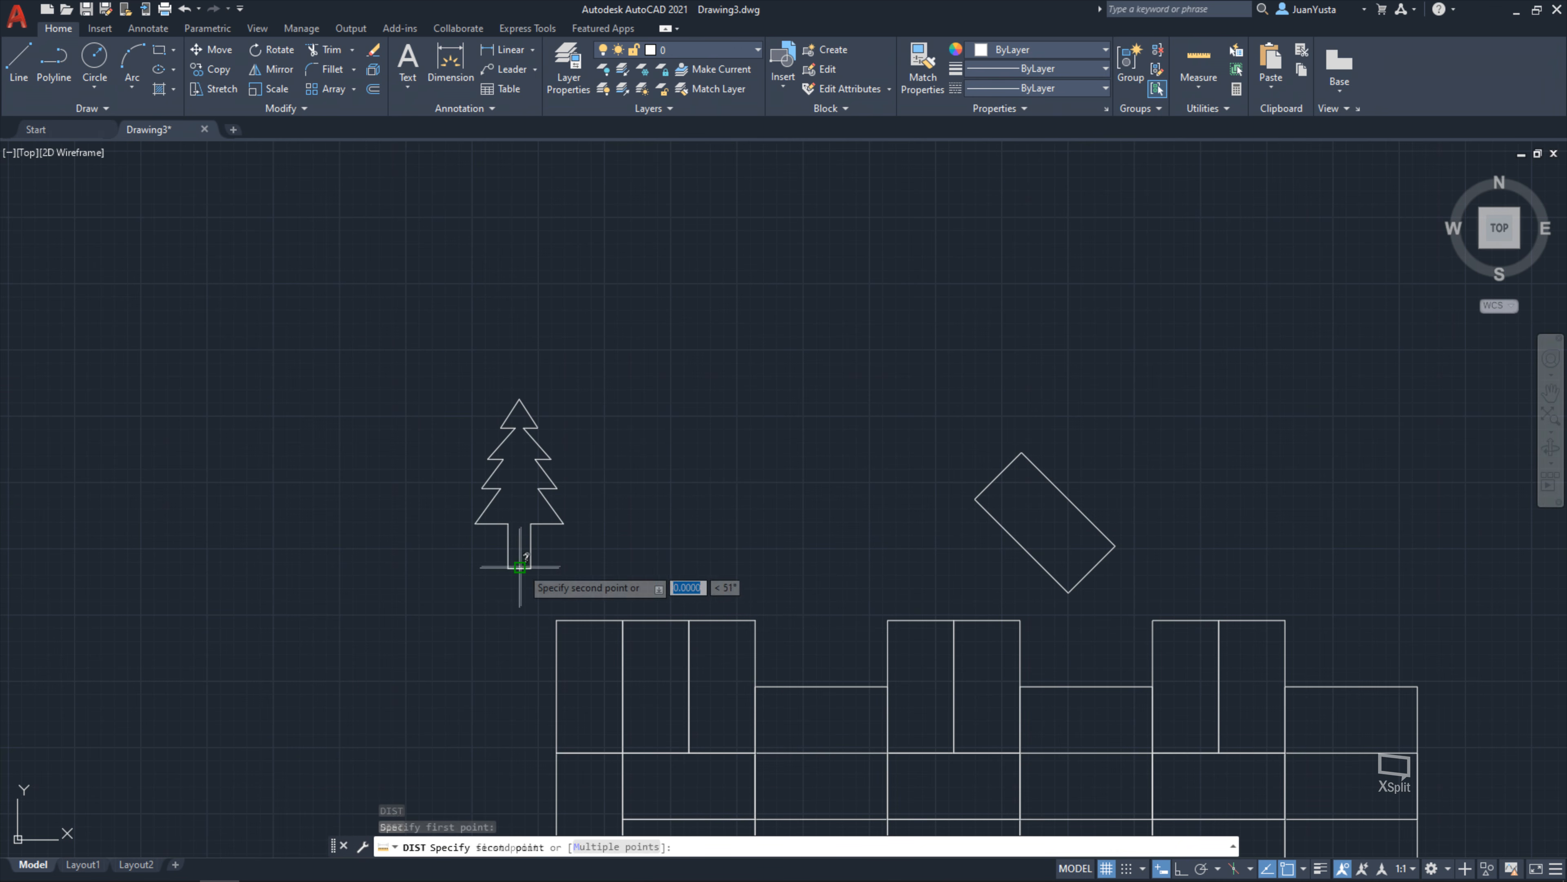
click(520, 399)
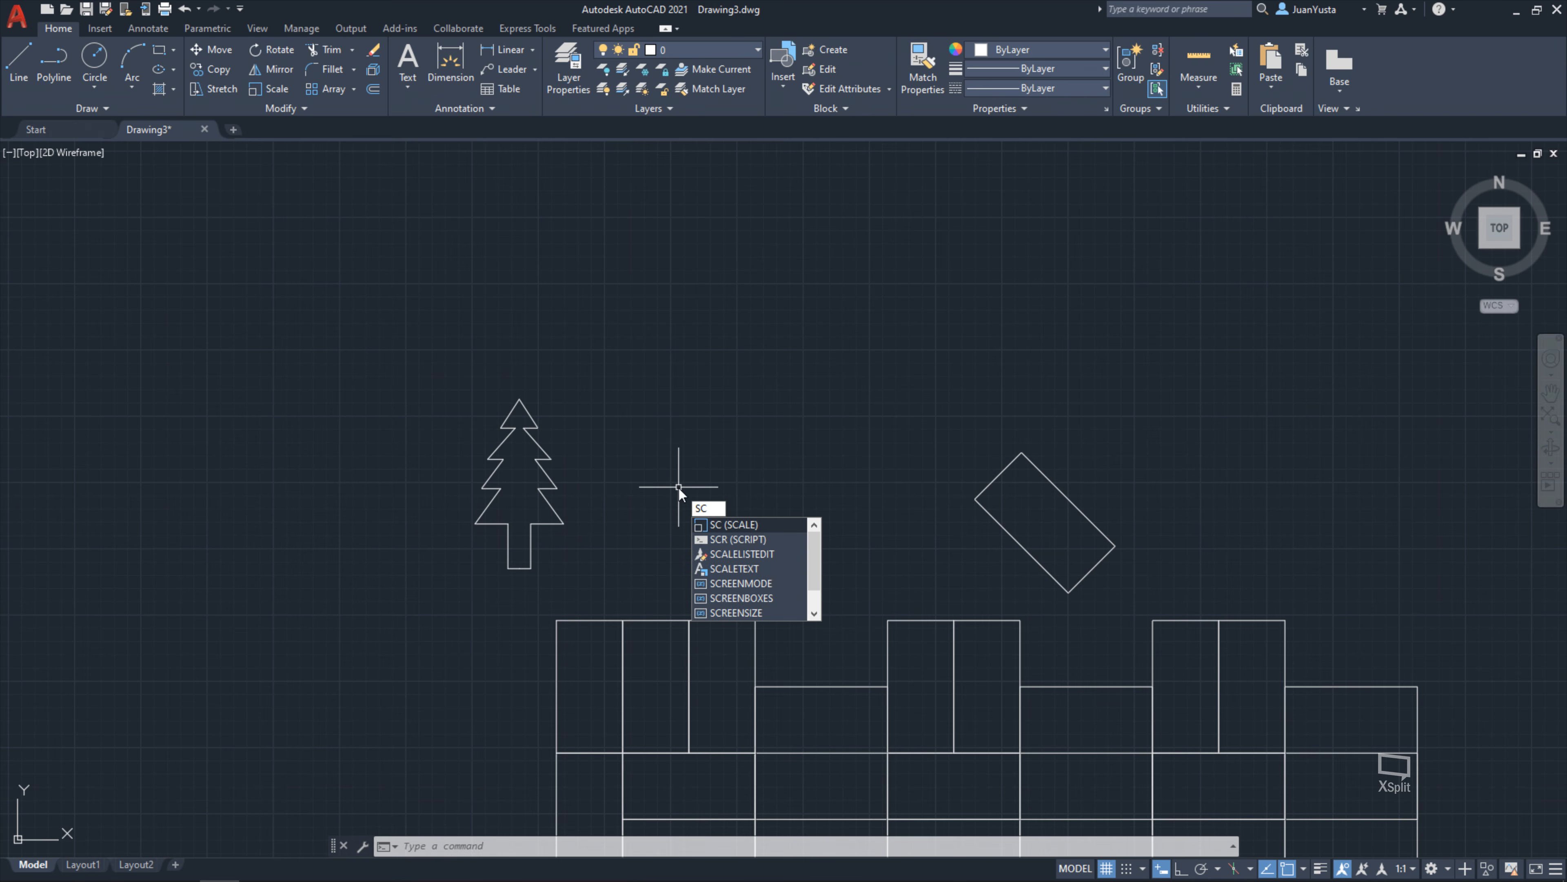
Scale the tree from its tip with the Reference option, taking its tip-to-base height as reference and 1000 as the new length
key(Return)
click(579, 591)
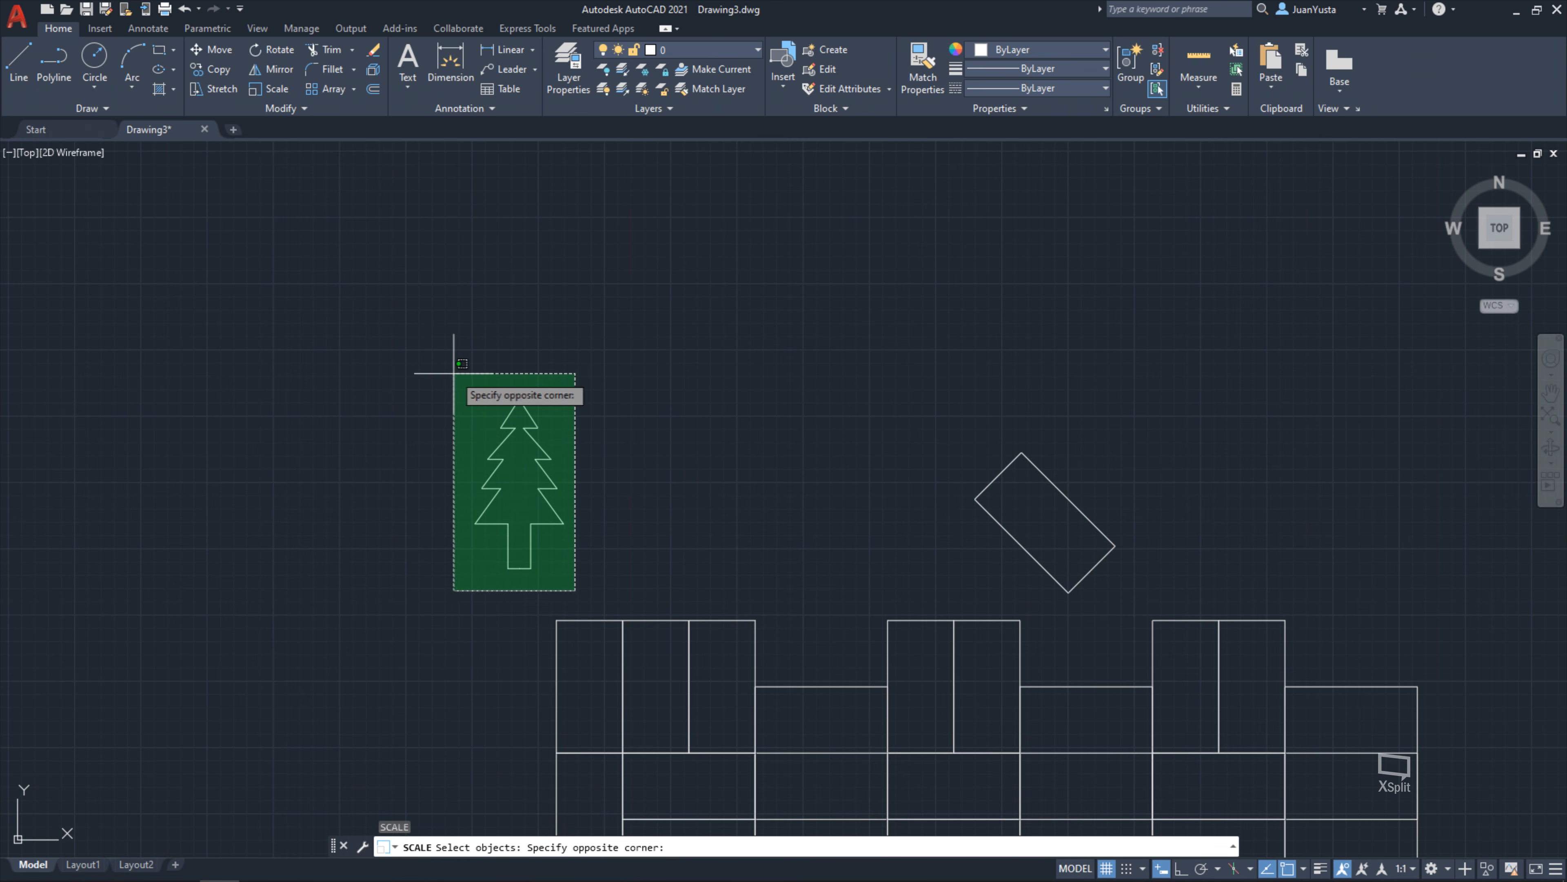
click(453, 372)
key(Return)
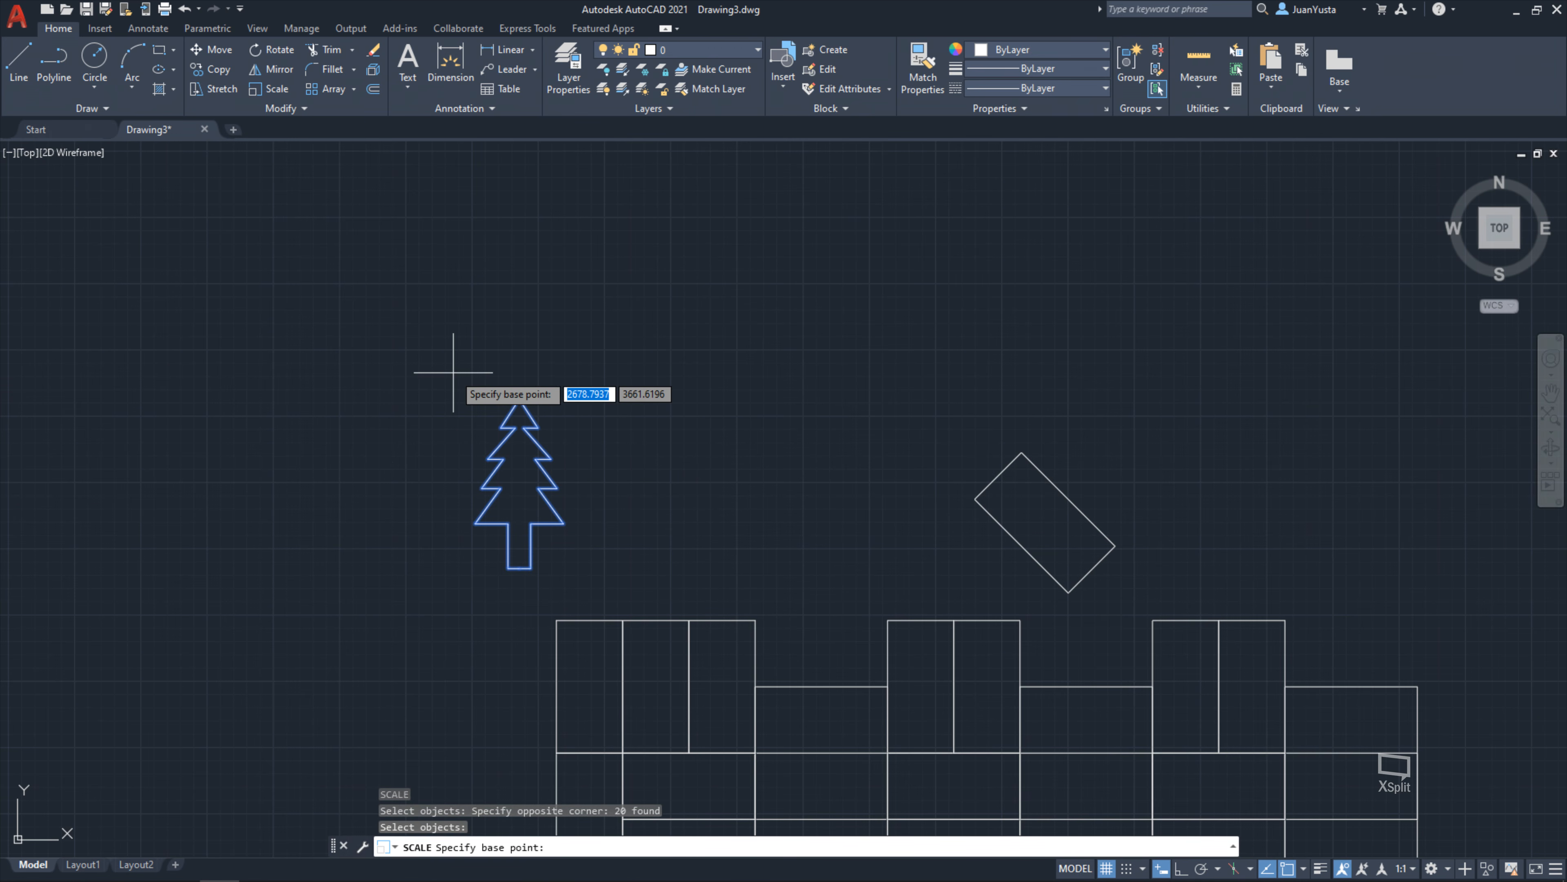
scroll(455, 420, up, 5)
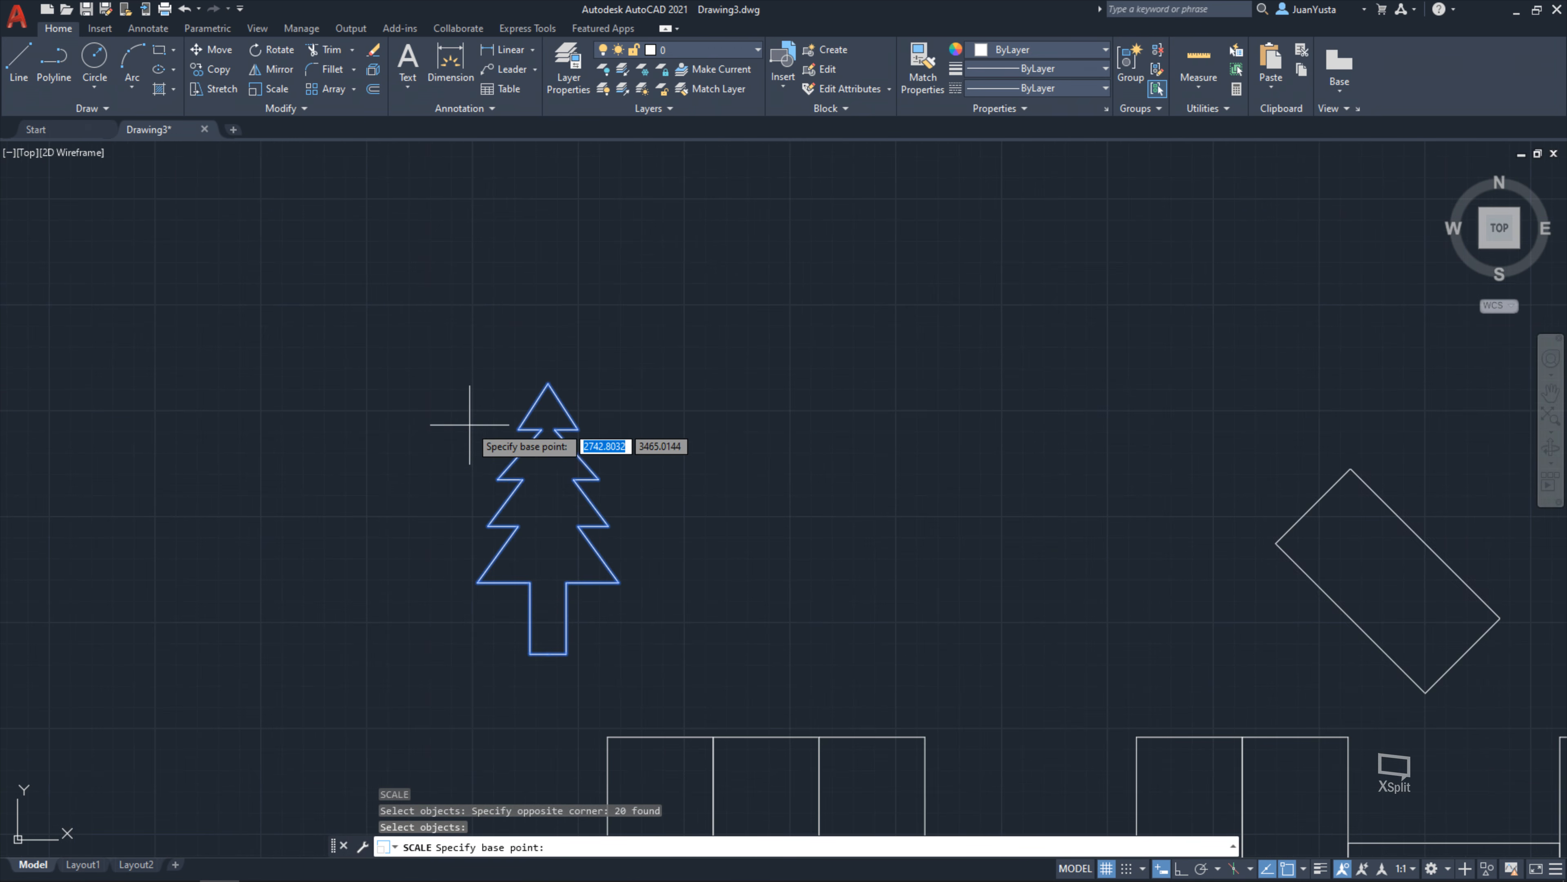
middle_drag(699, 459, 748, 399)
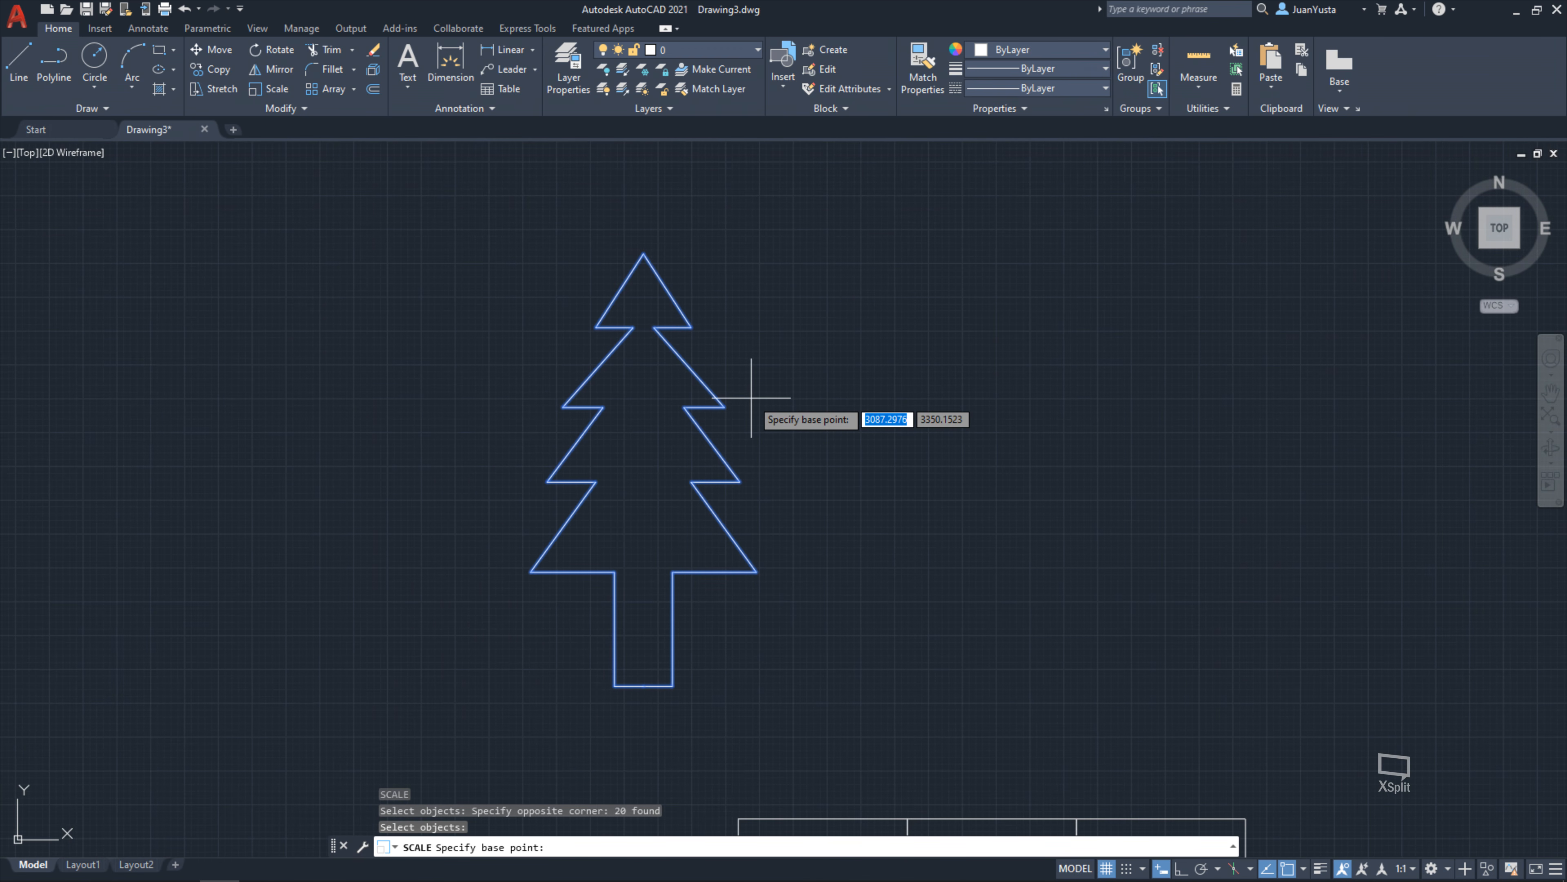
click(644, 253)
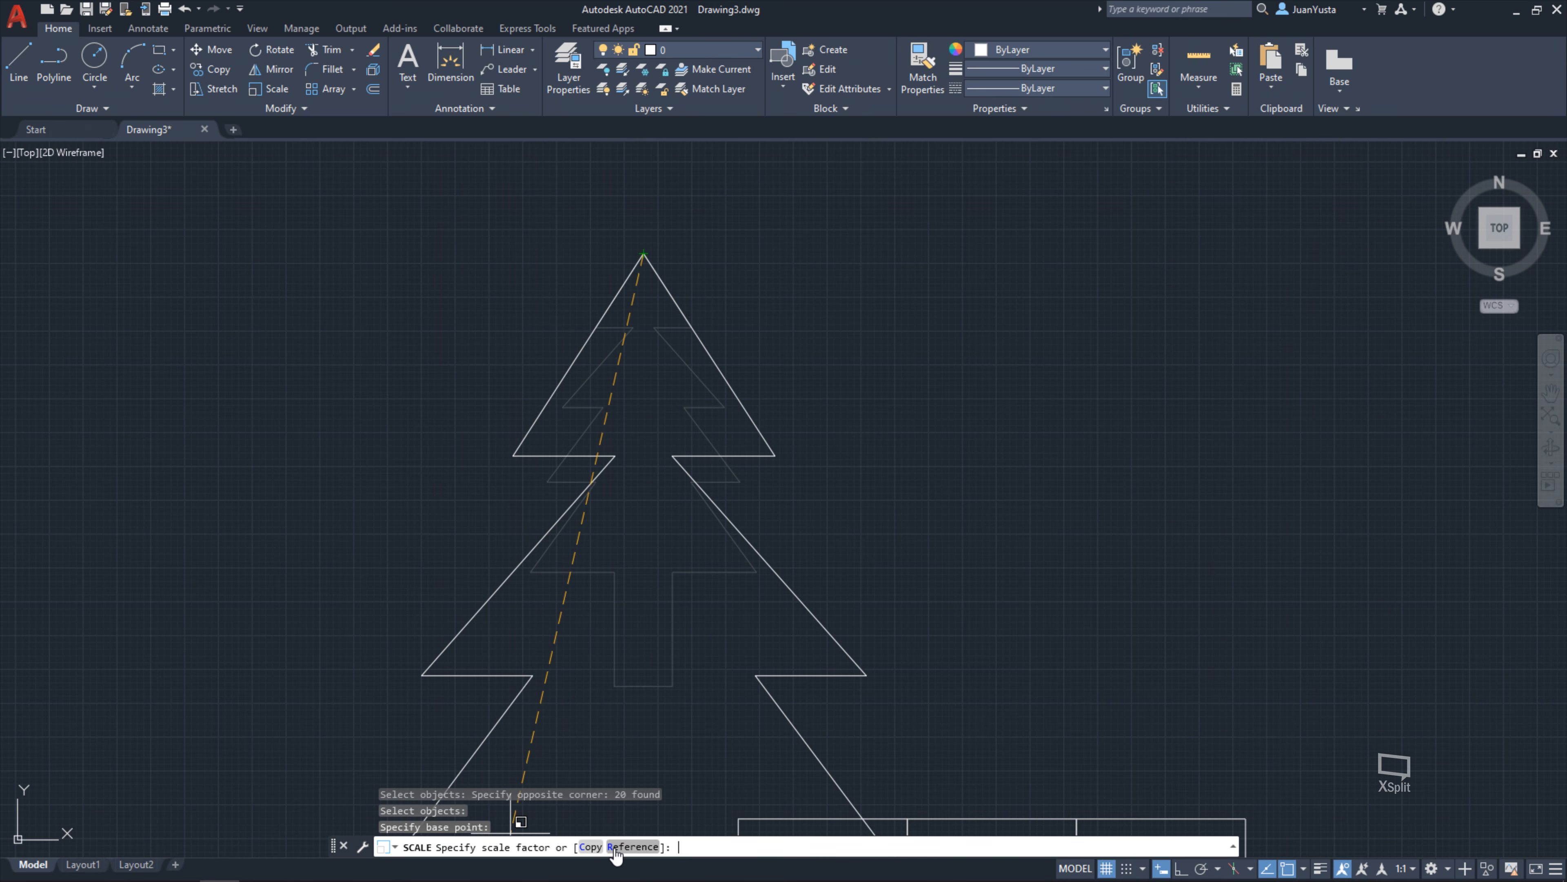
text(r)
key(Return)
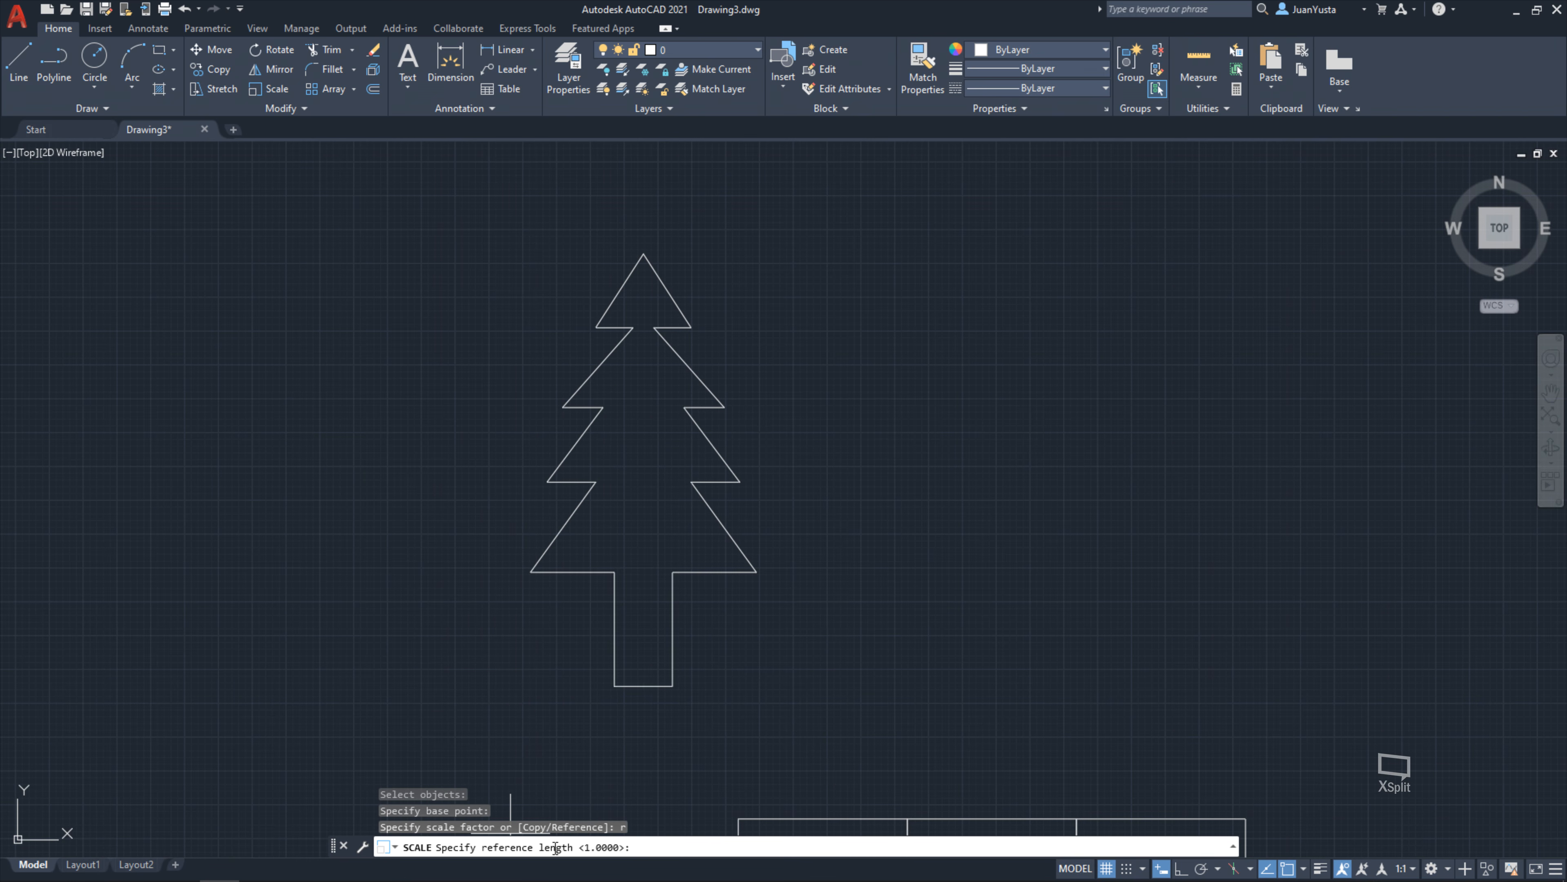
click(643, 254)
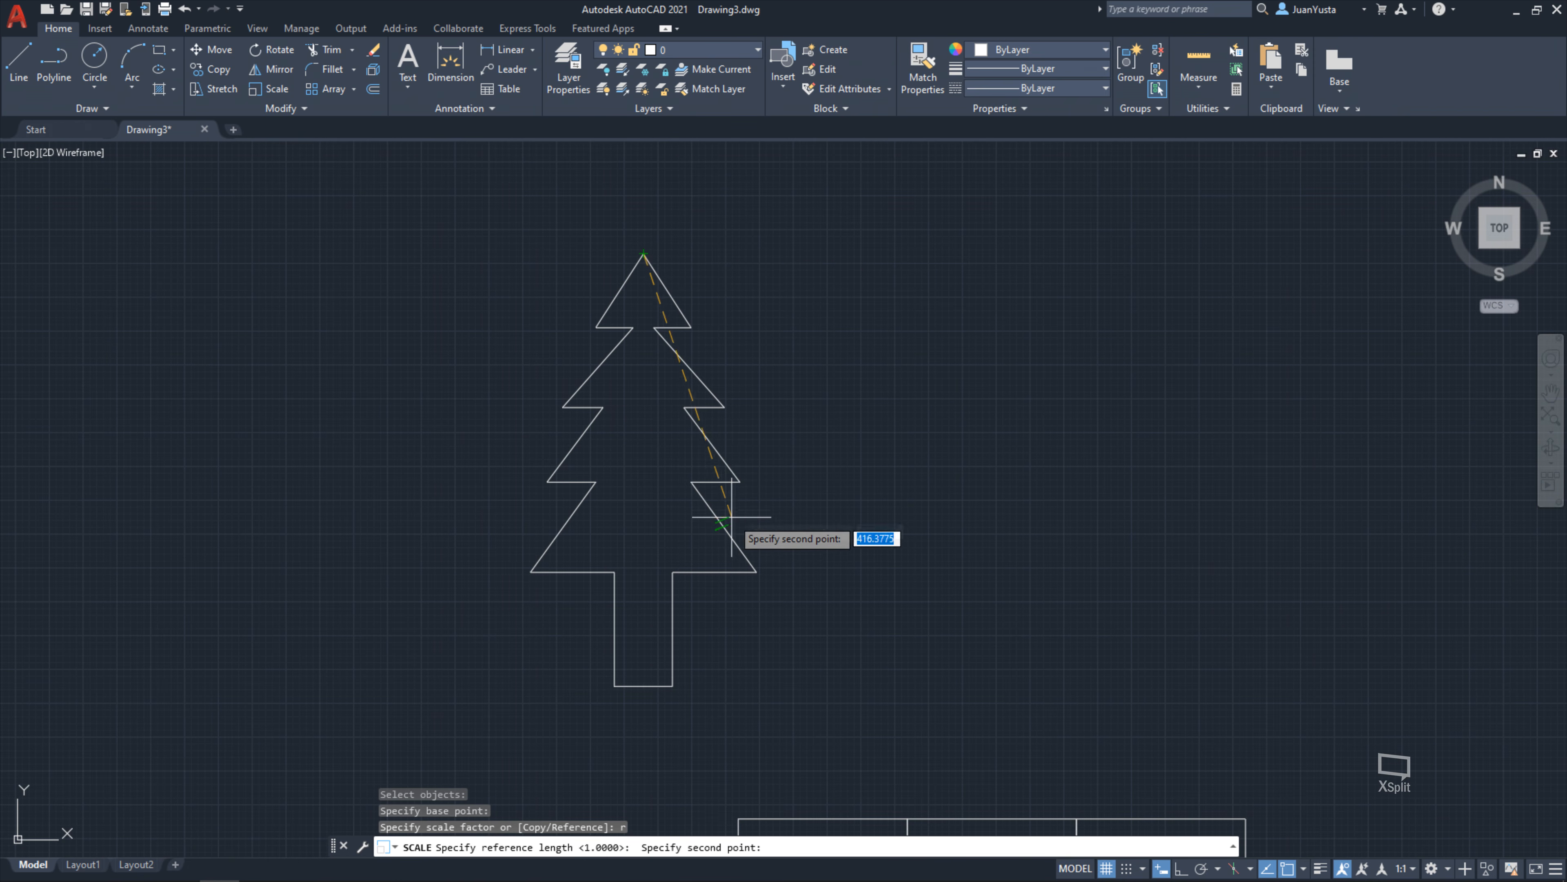
click(642, 686)
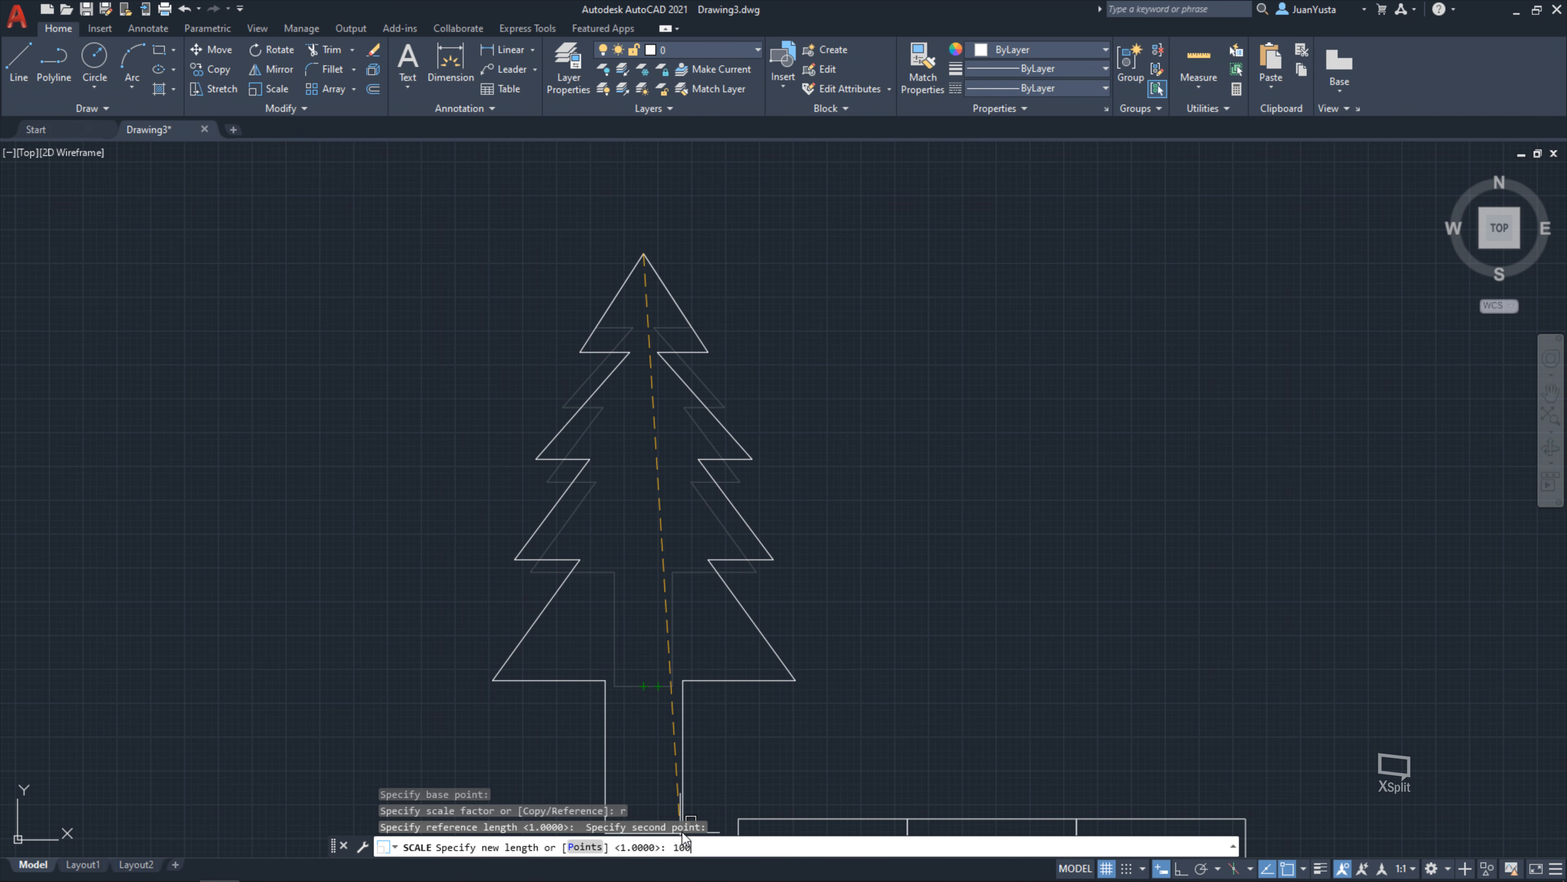
key(Return)
Check the rescaled tree's height by measuring from the base midpoint up to the tip
scroll(802, 525, up, 2)
middle_drag(829, 544, 759, 500)
text(dist)
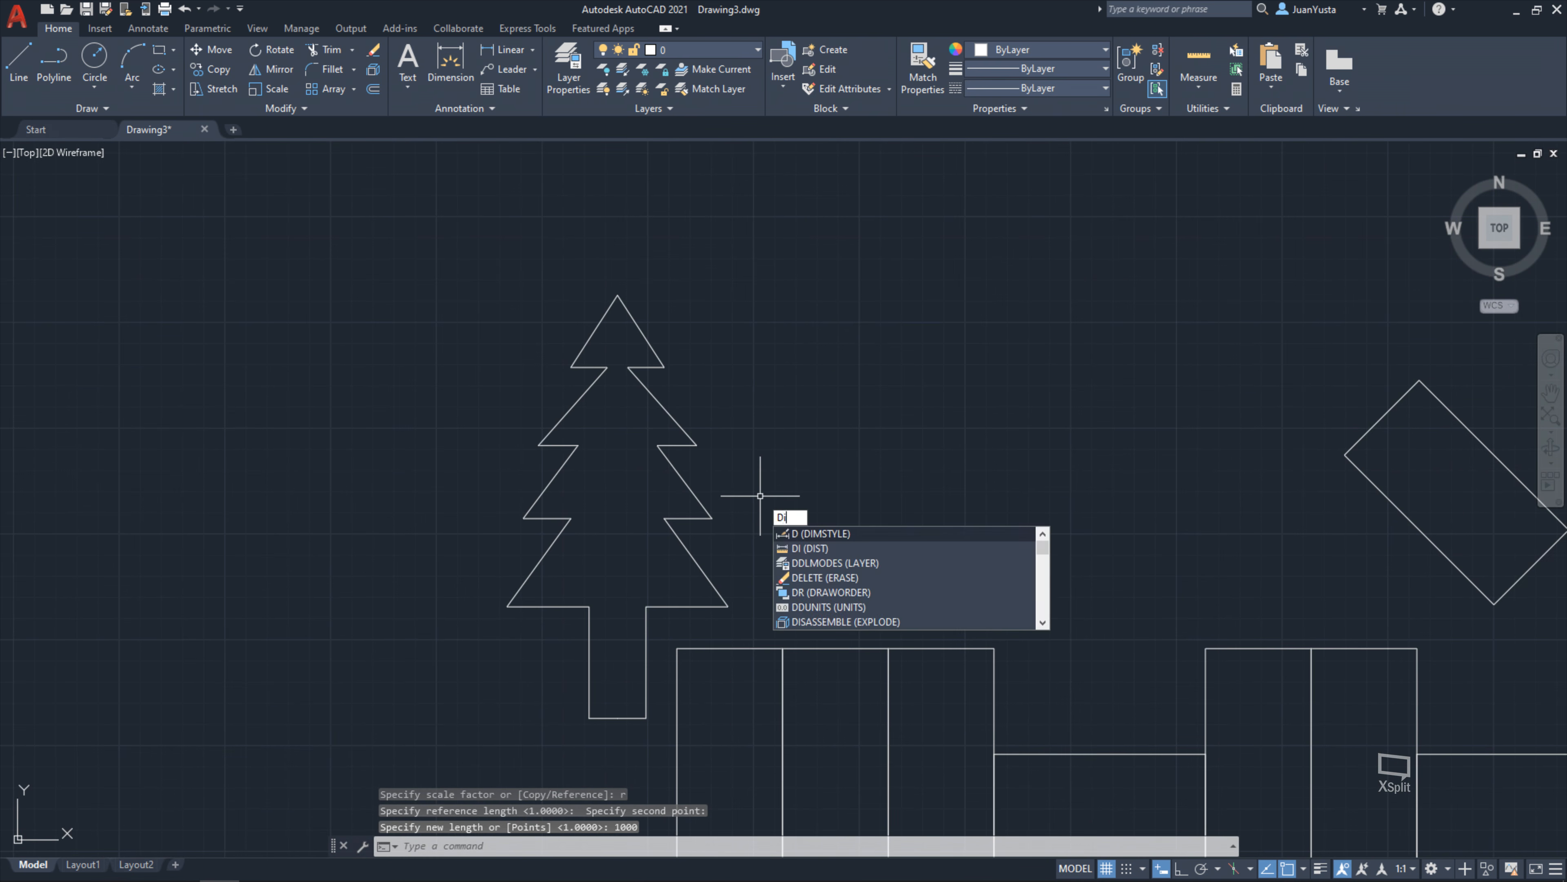
key(Return)
click(617, 718)
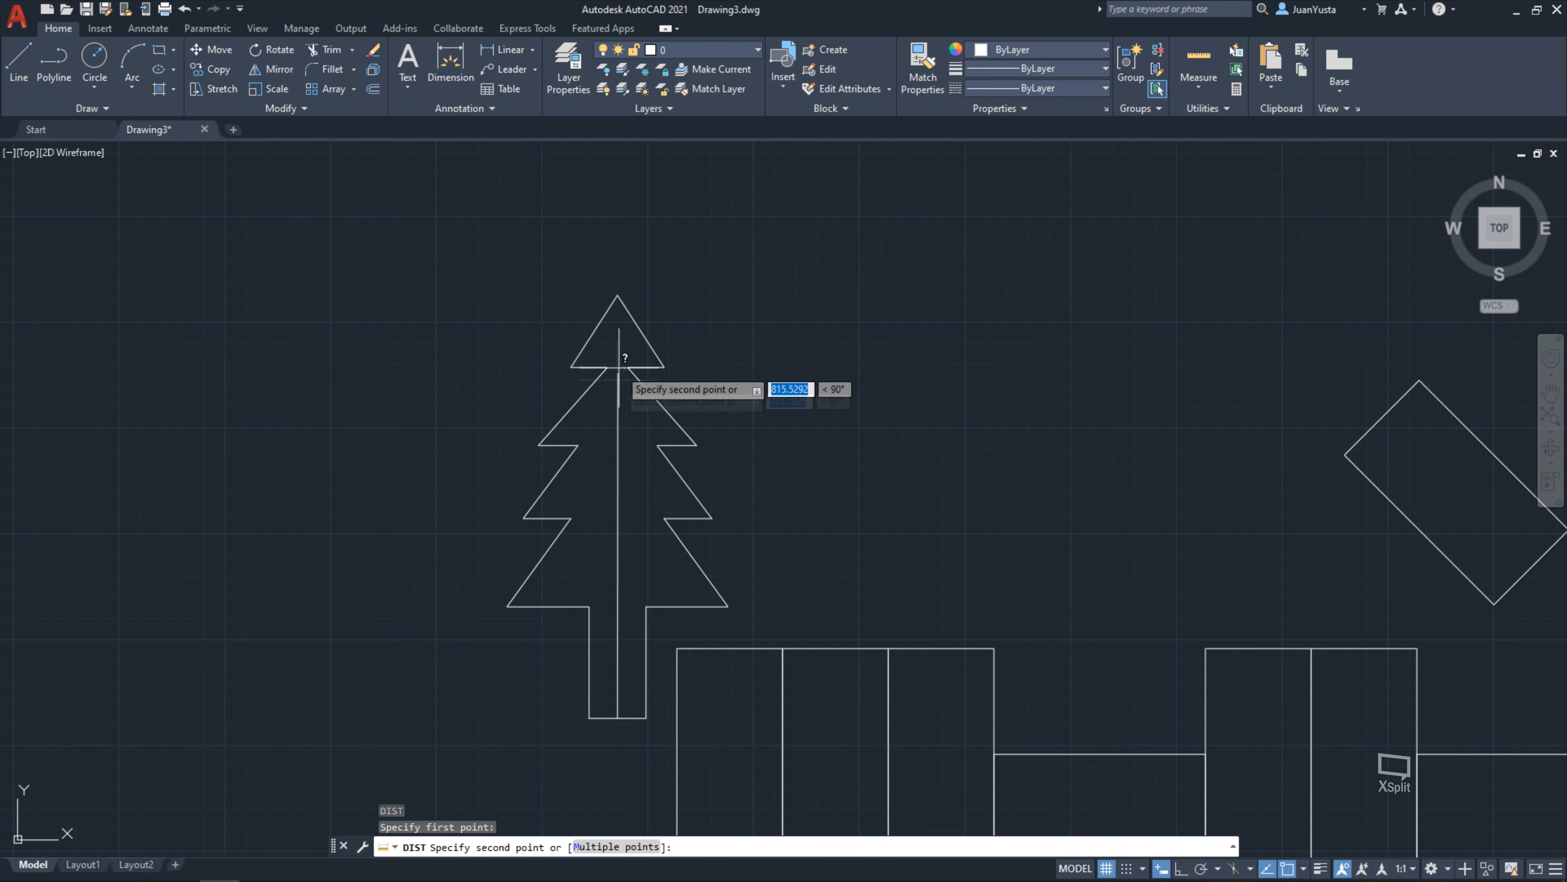
click(618, 295)
Move the whole tree about 428 units up and to the left, away from the blocks
click(660, 737)
click(537, 541)
click(759, 617)
click(479, 241)
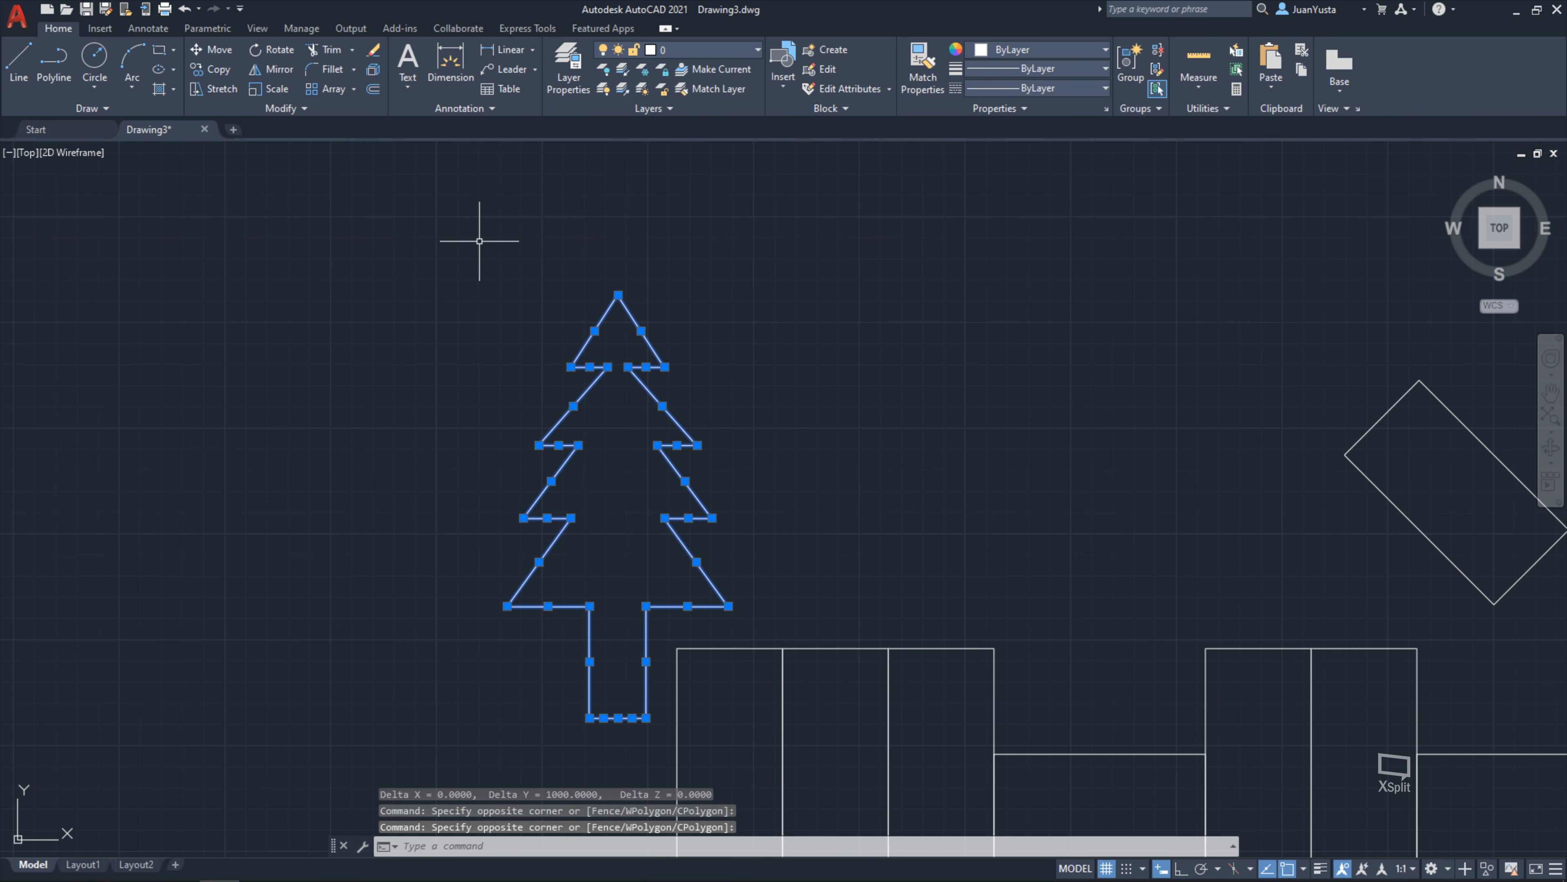
text(m)
key(Return)
click(937, 449)
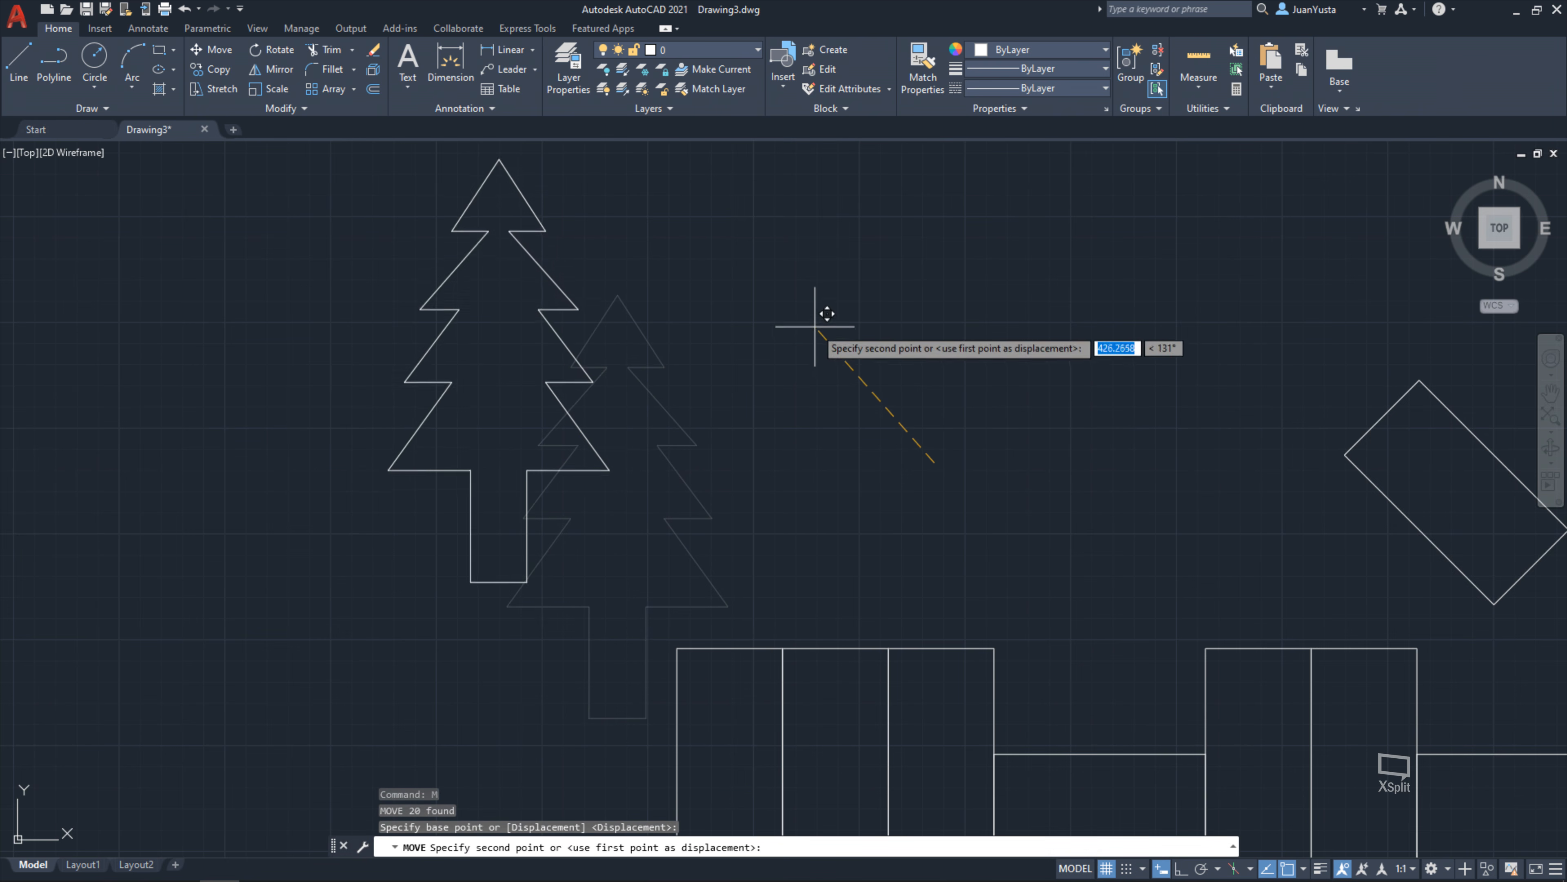
click(814, 325)
key(Escape)
key(Escape)
Offset the tilted rectangle outward by a distance of 5
scroll(815, 325, down, 4)
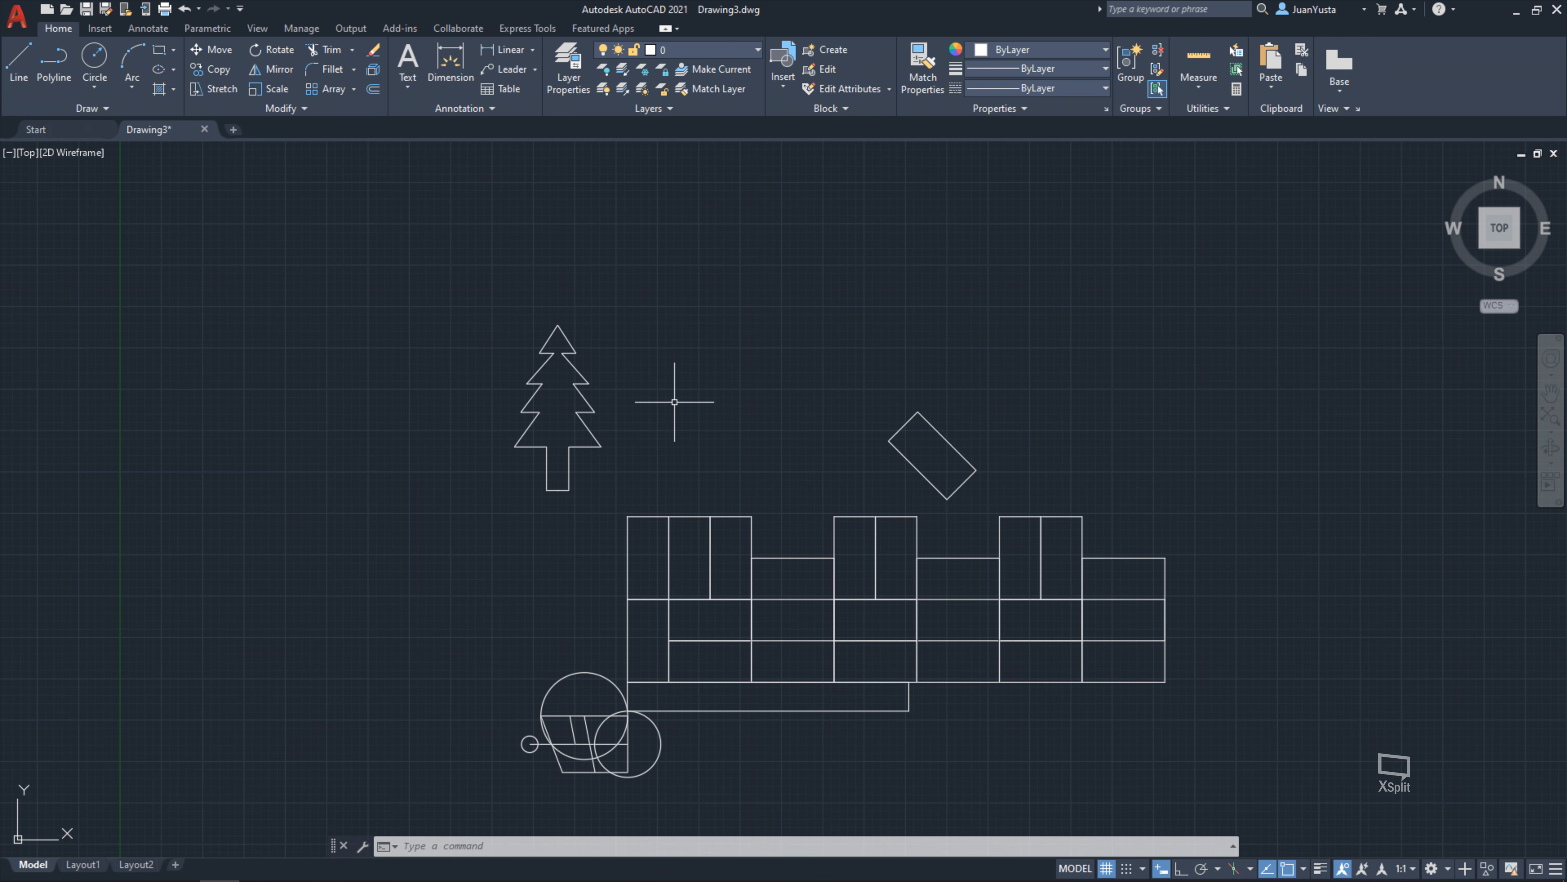
middle_drag(898, 434, 656, 384)
scroll(656, 384, up, 4)
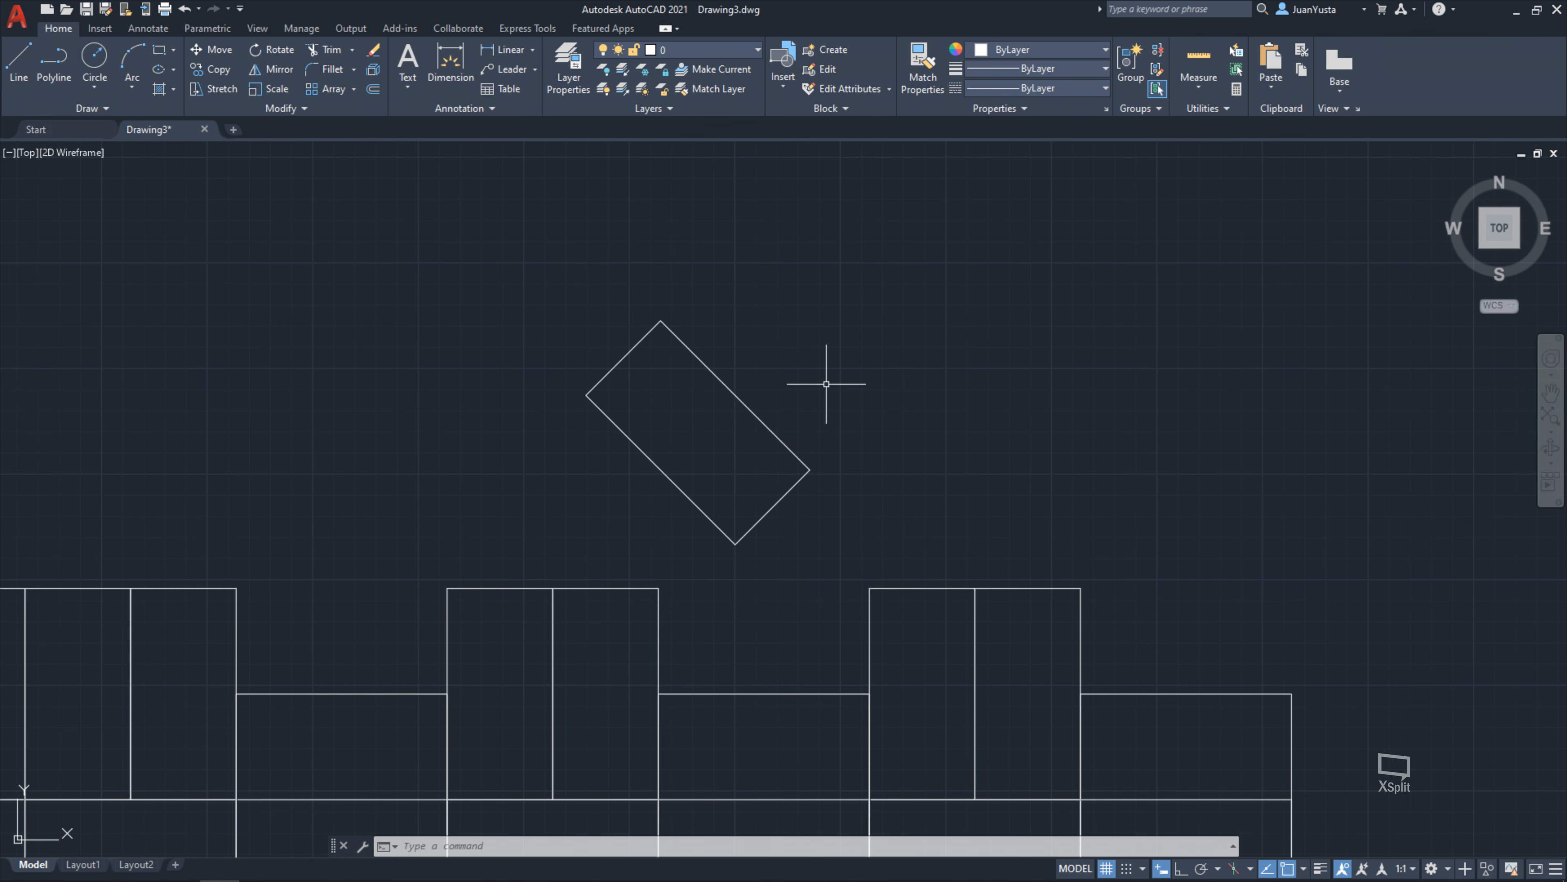
text(f)
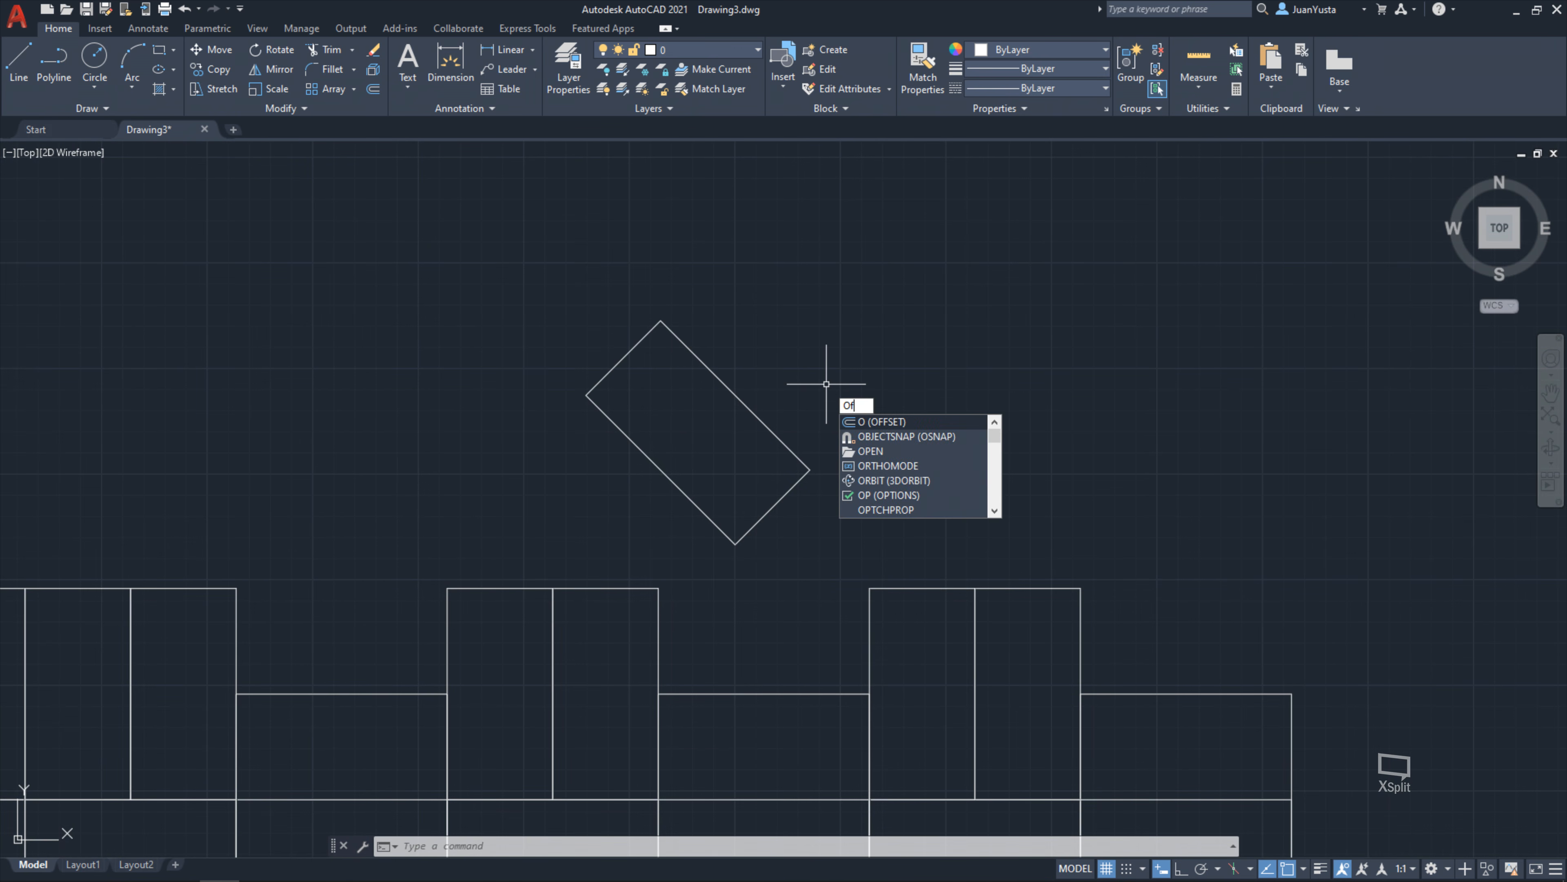
key(BackSpace)
key(Return)
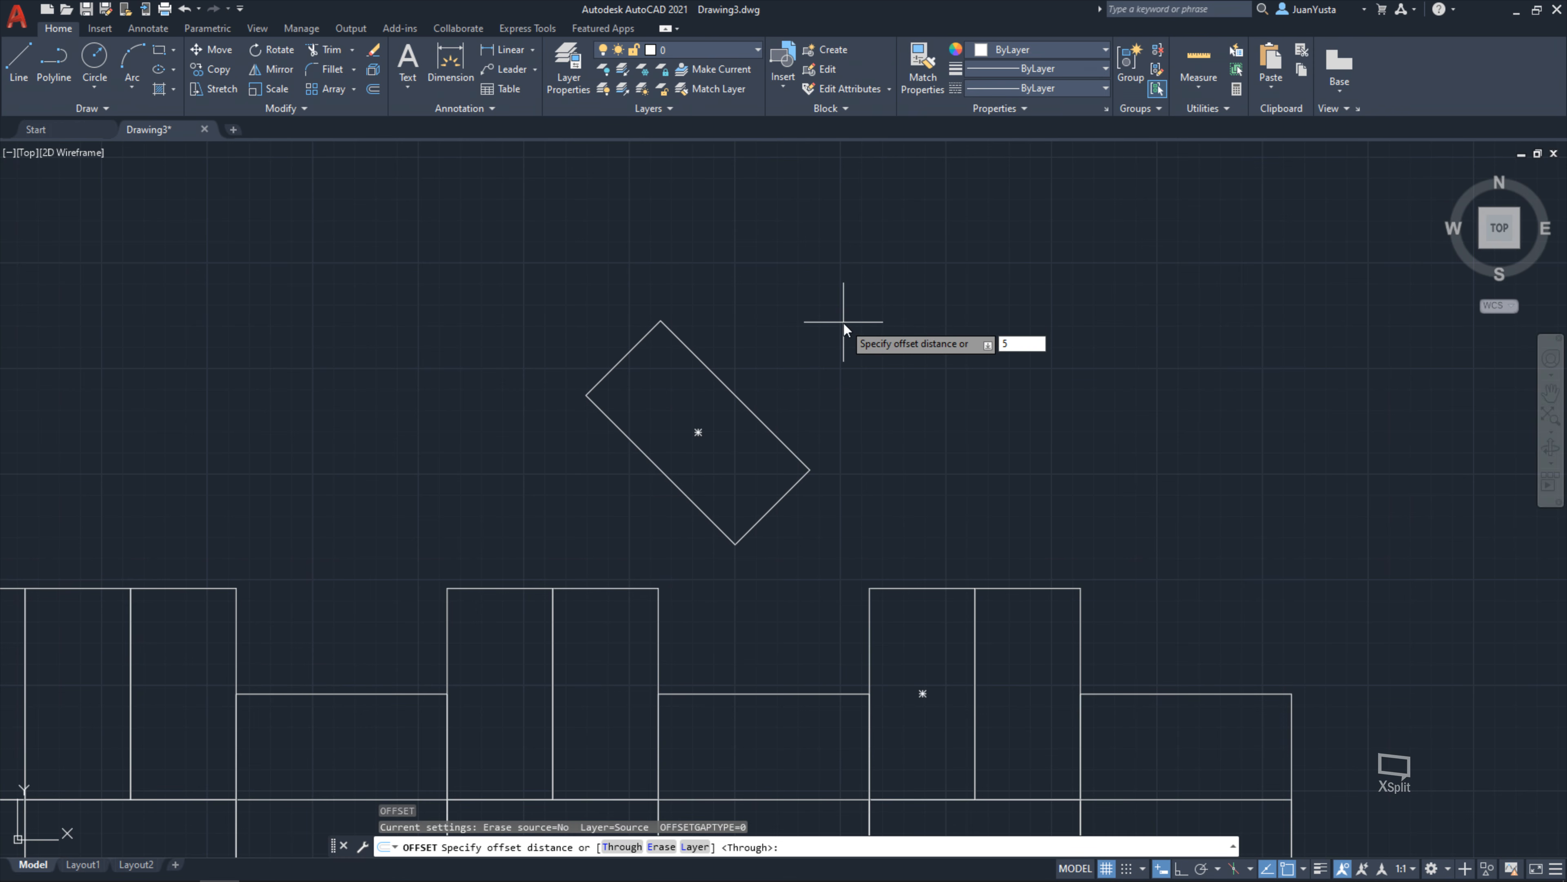
key(Return)
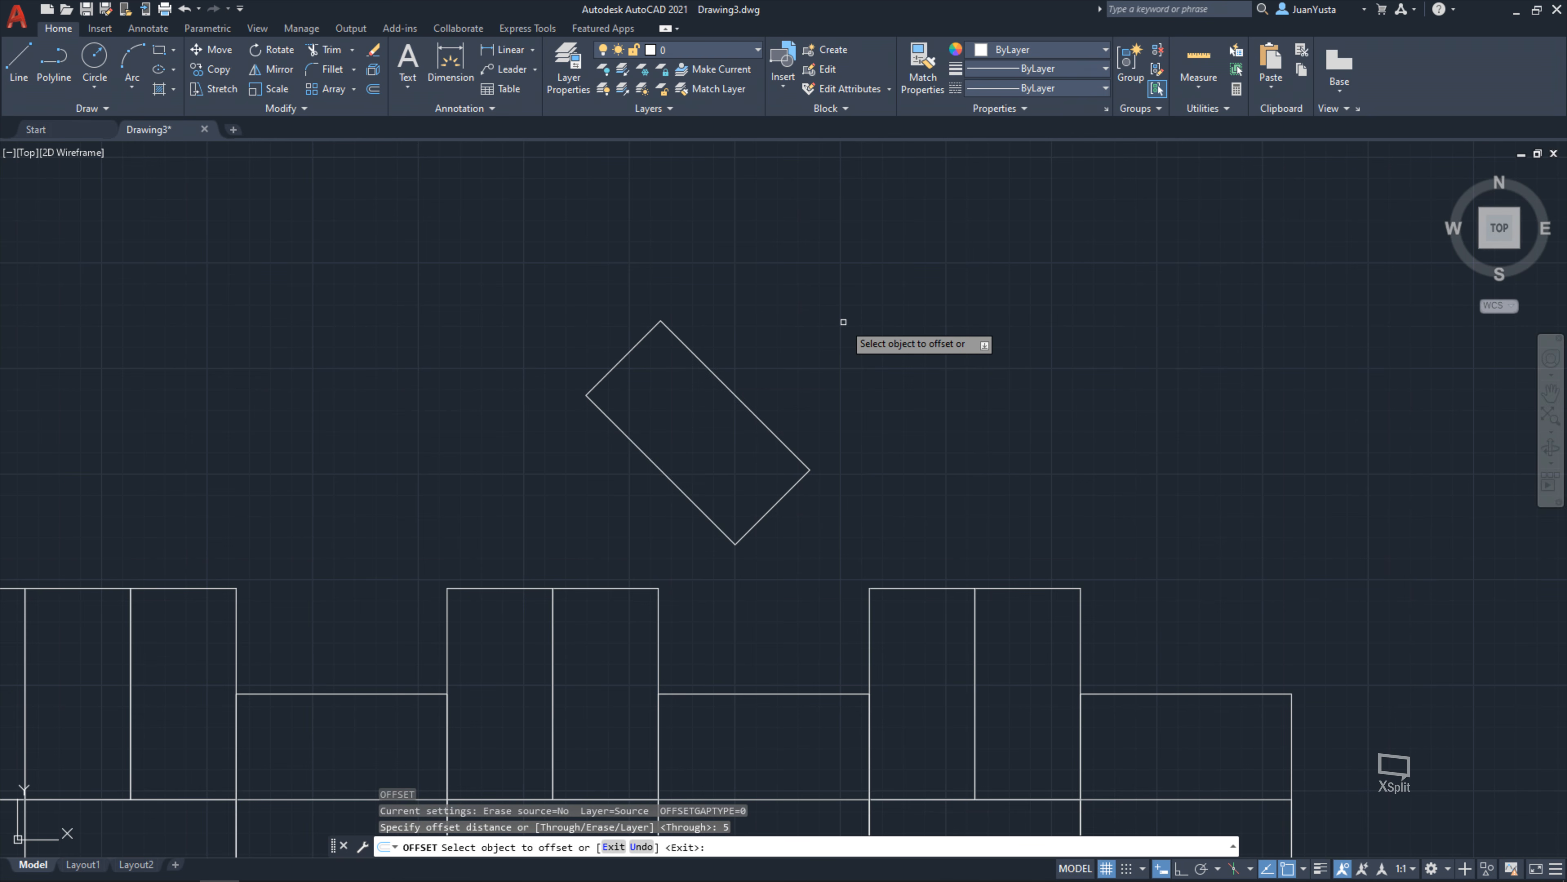
click(680, 340)
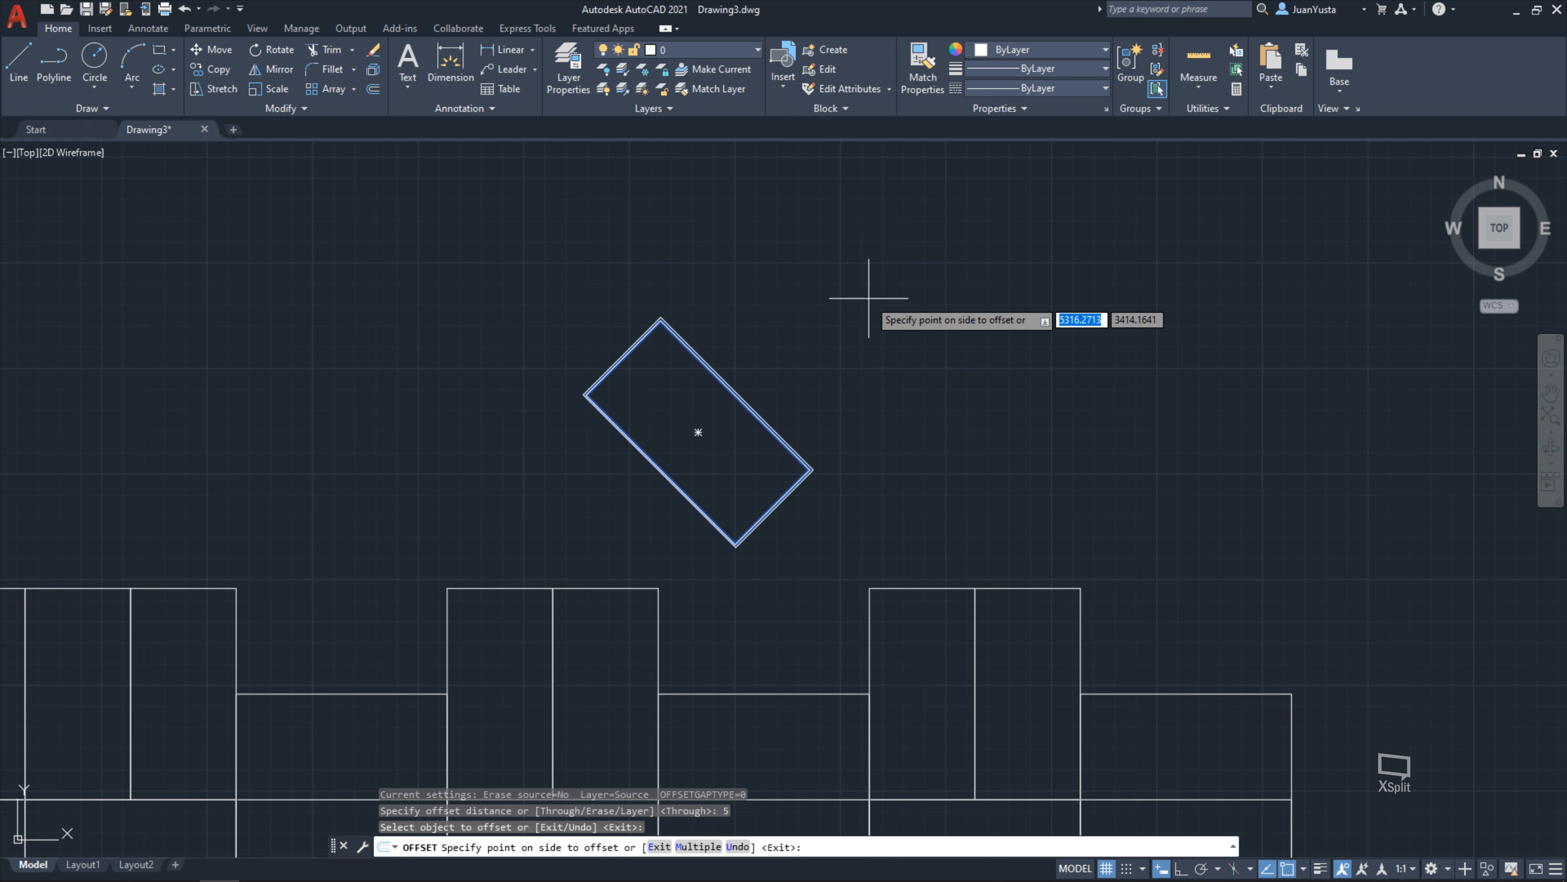
scroll(641, 324, up, 5)
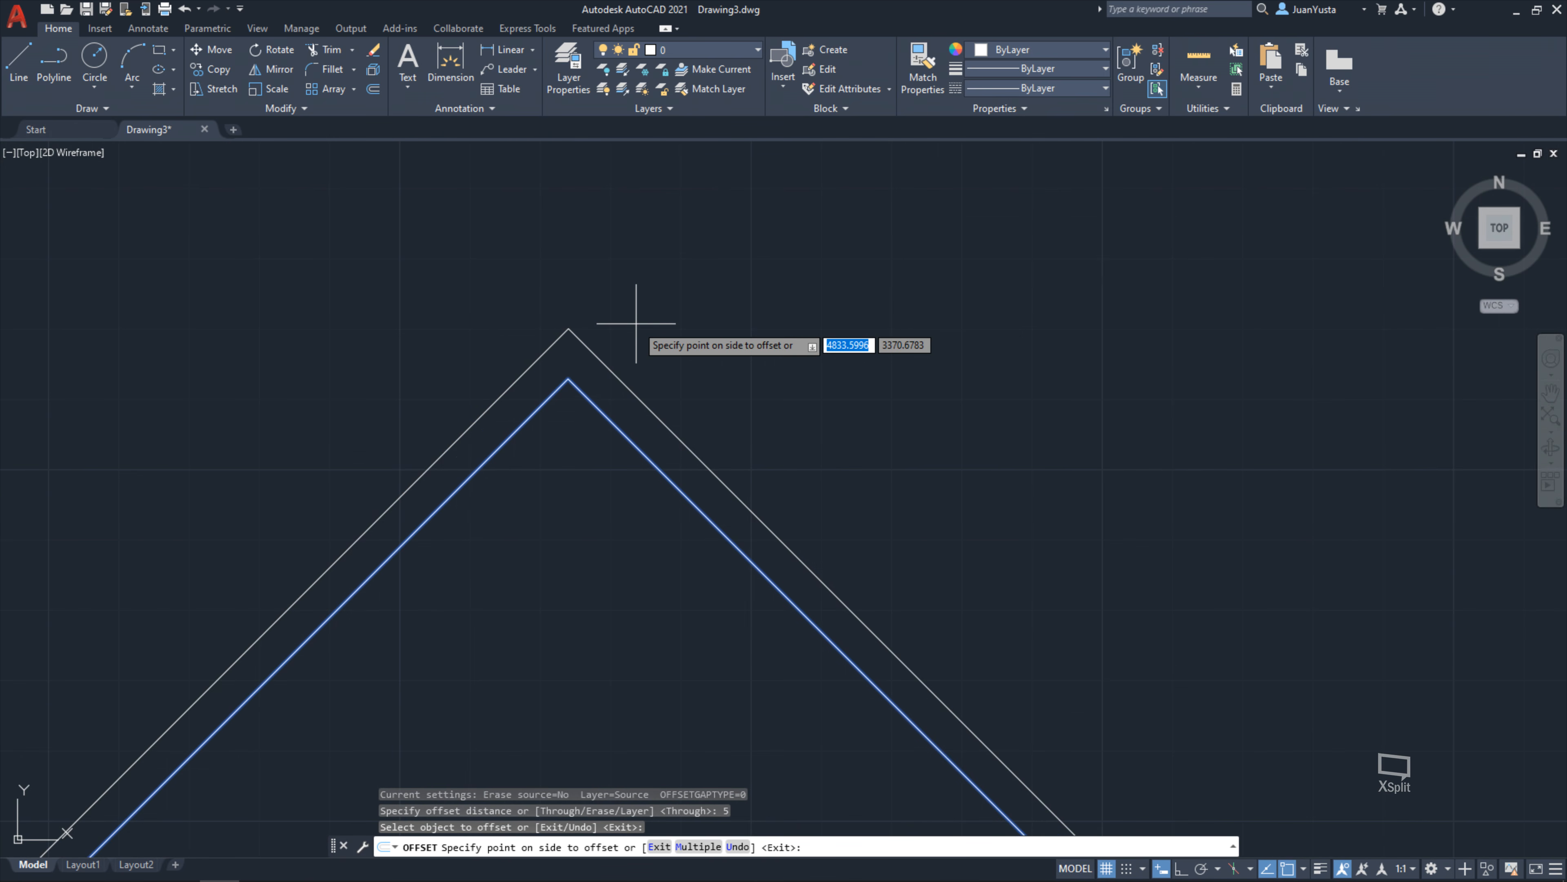
scroll(636, 323, up, 4)
scroll(475, 643, down, 6)
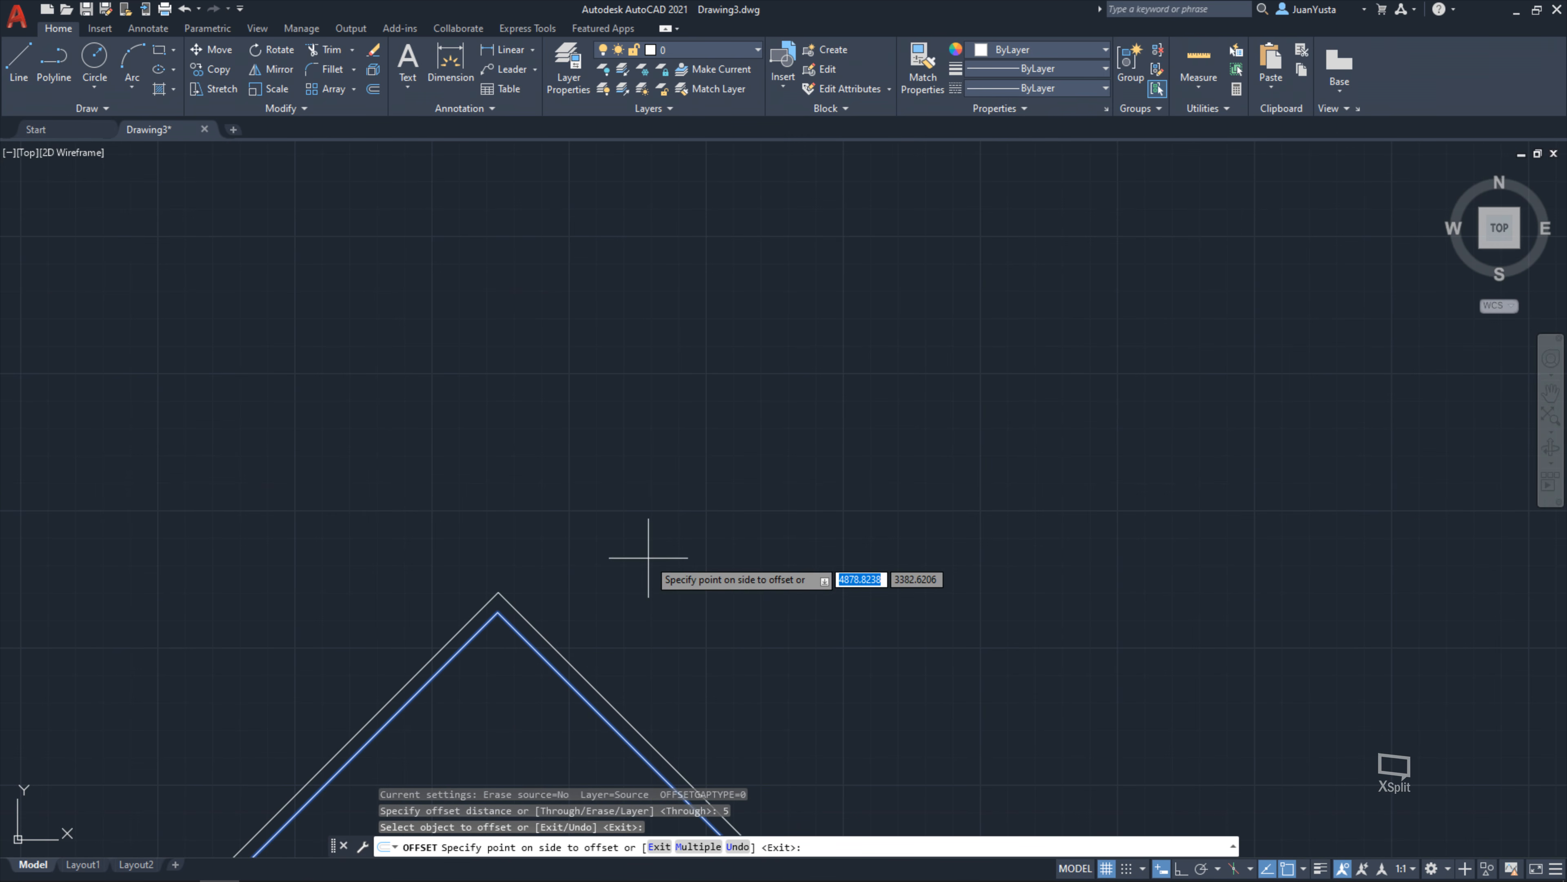
scroll(722, 407, down, 5)
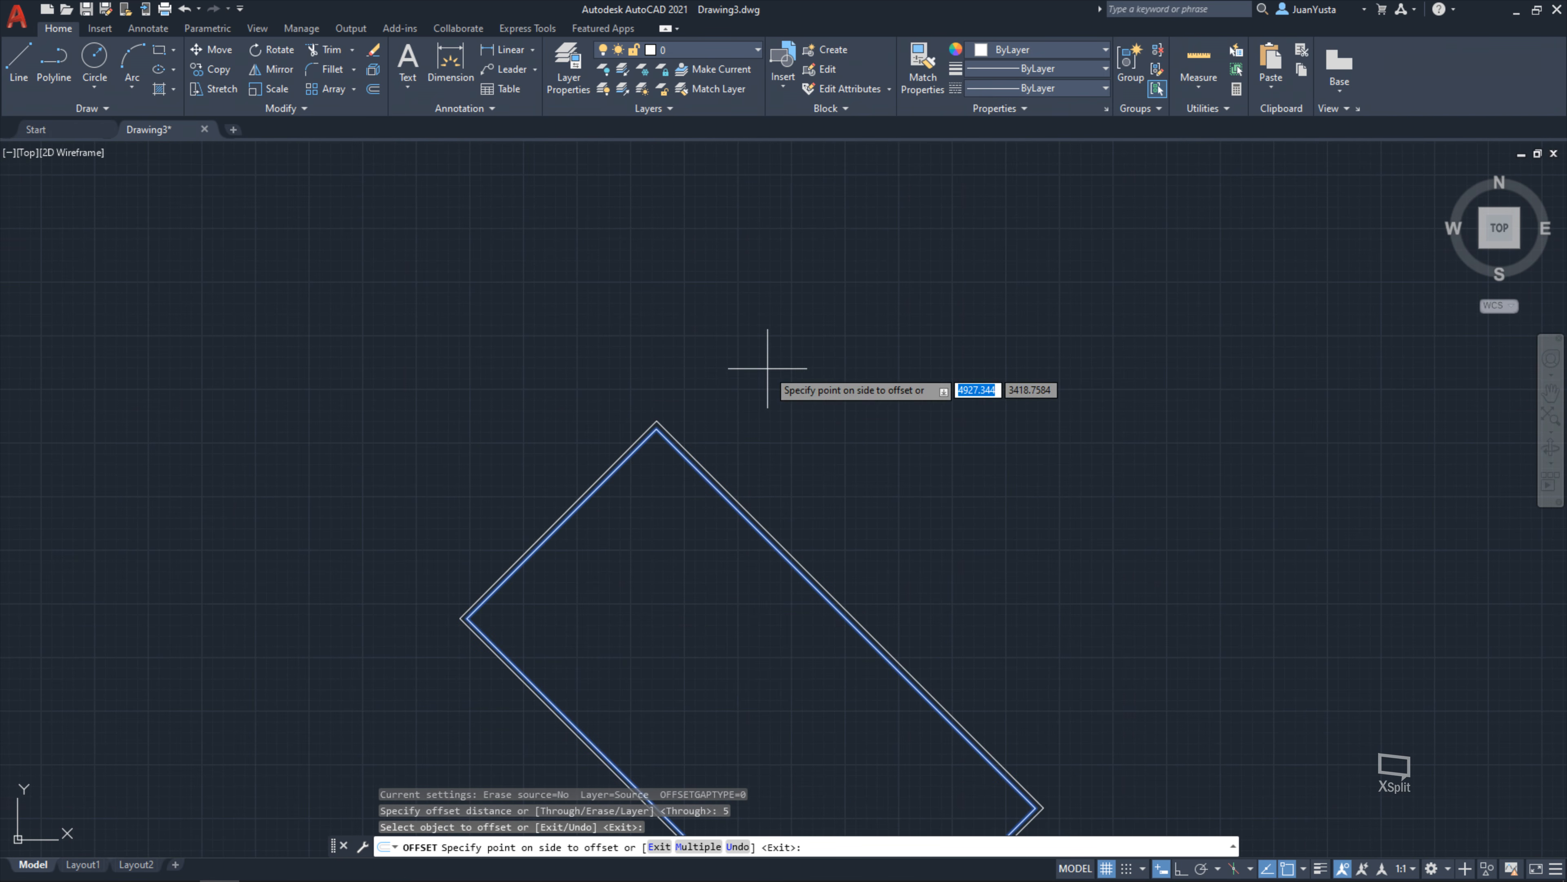
click(873, 344)
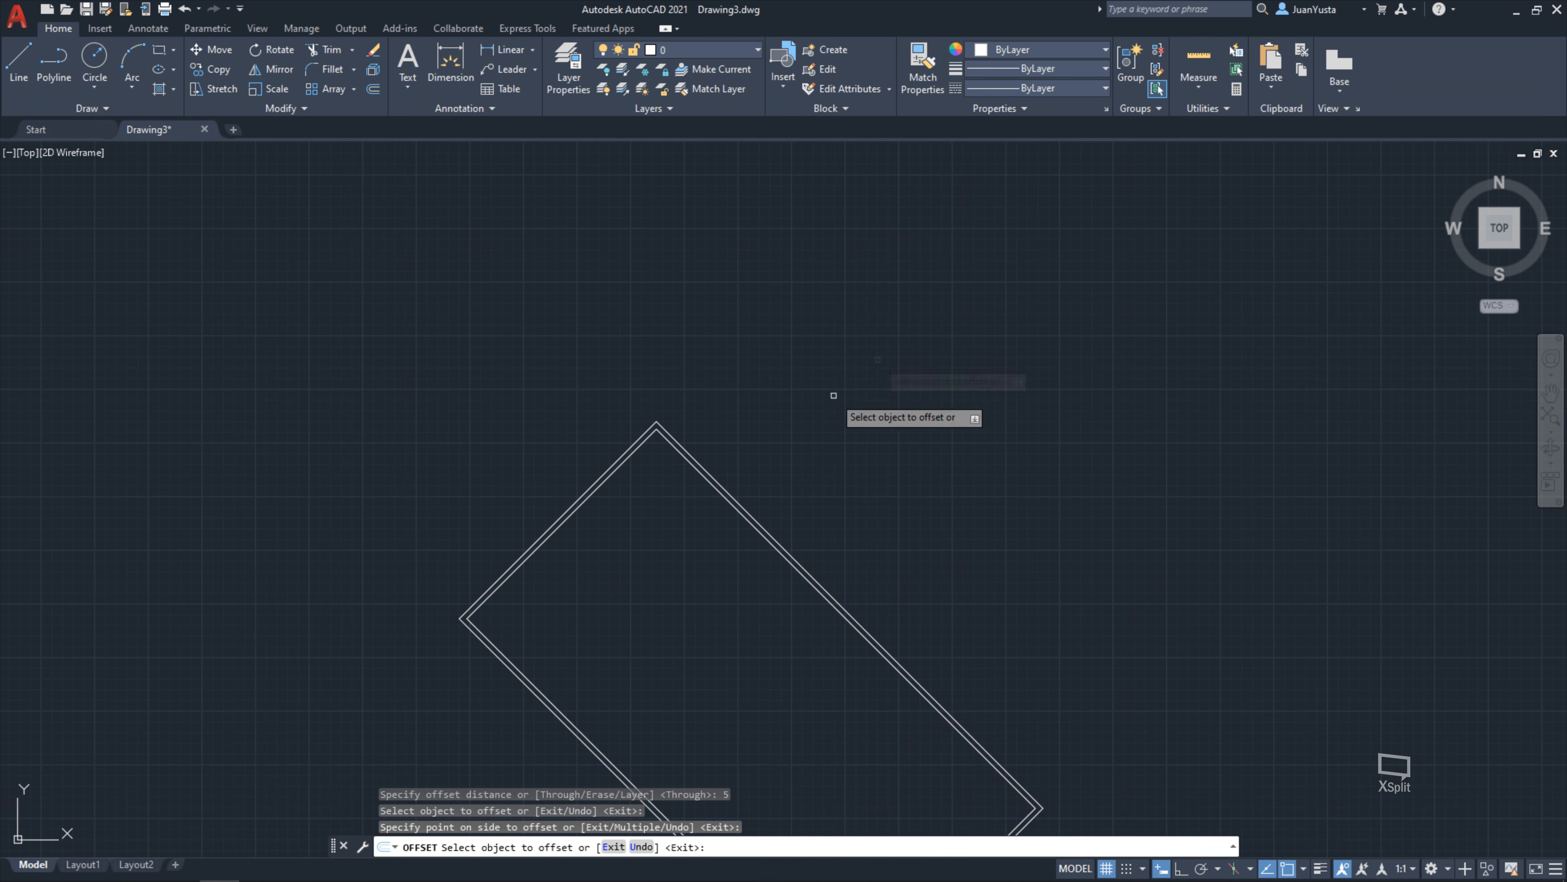
Inspect the gap between the two tilted rectangles, exit the Offset command and undo the 5-unit offset
scroll(648, 448, up, 4)
scroll(704, 340, down, 6)
scroll(771, 420, up, 5)
scroll(840, 429, up, 1)
middle_drag(842, 428, 745, 571)
scroll(922, 302, down, 5)
middle_drag(811, 261, 730, 374)
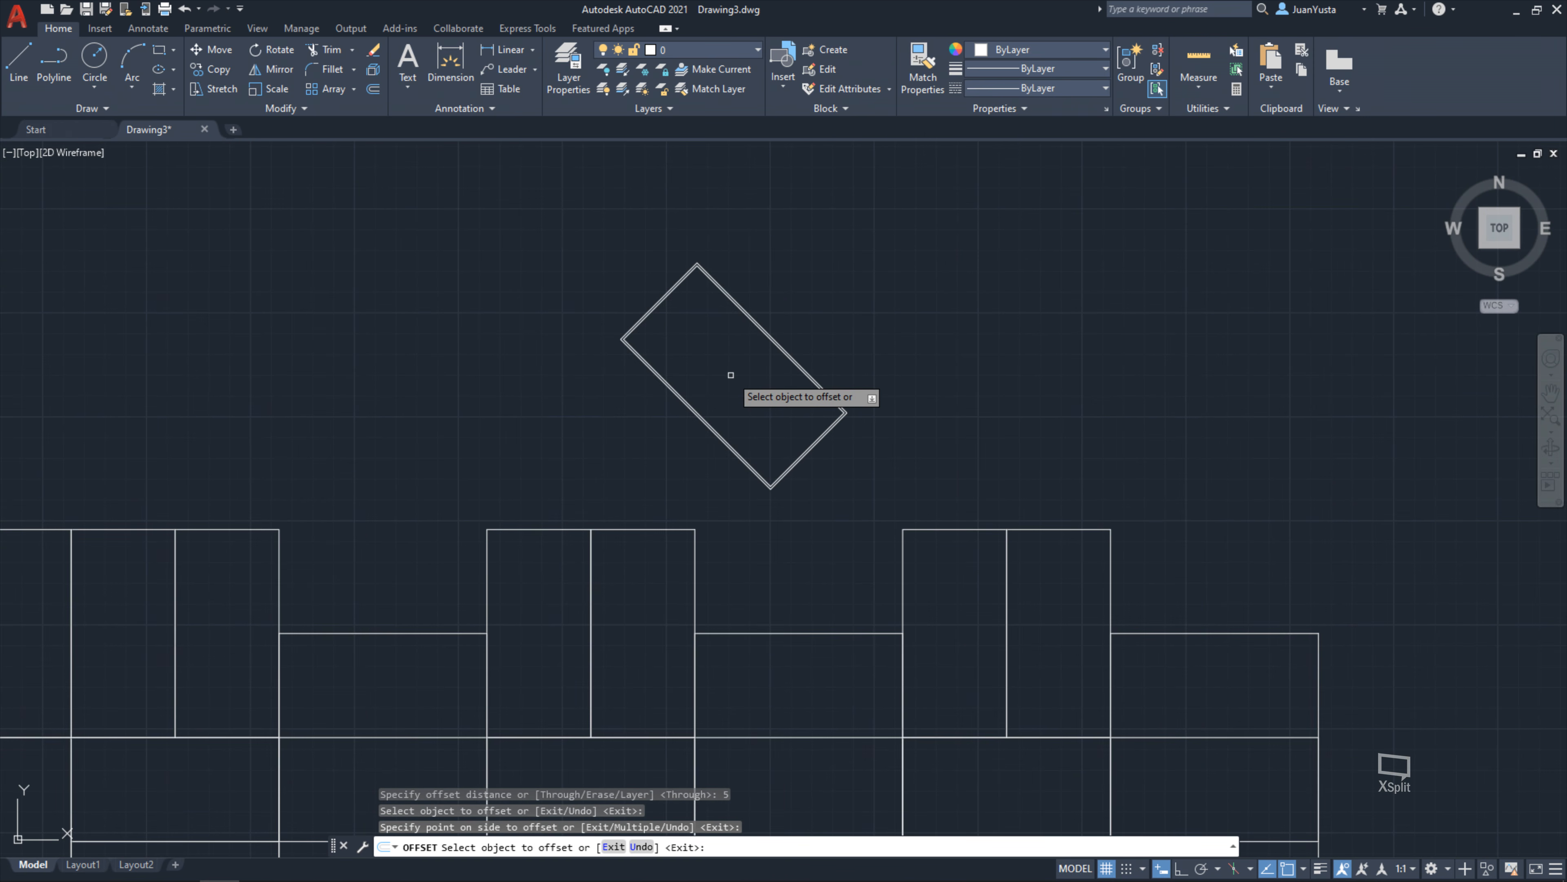
key(Escape)
key(Escape)
key(Escape)
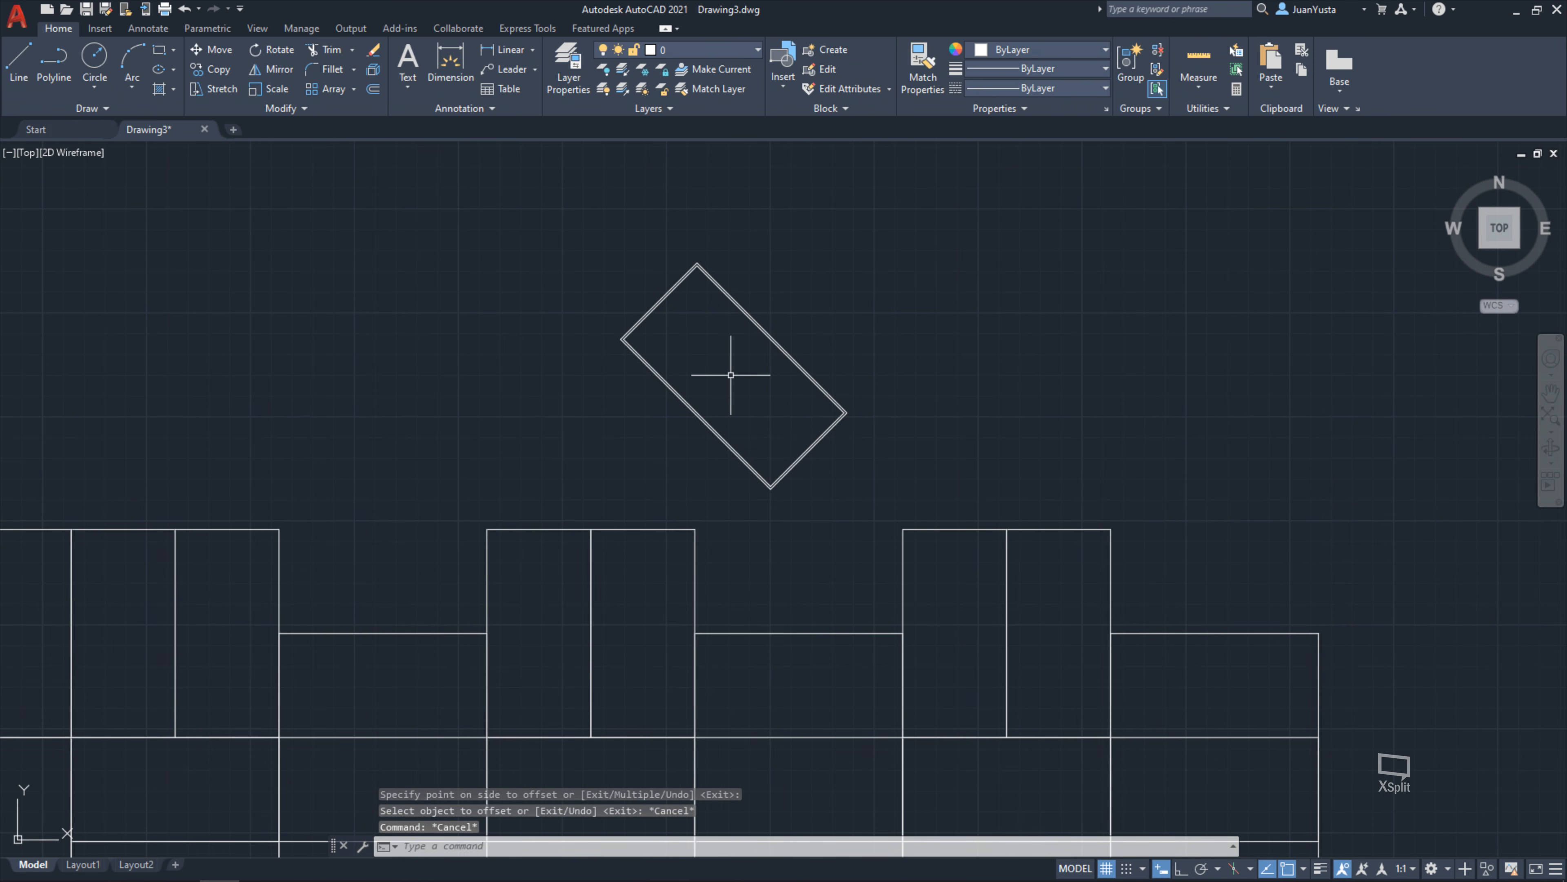
key(ctrl+z)
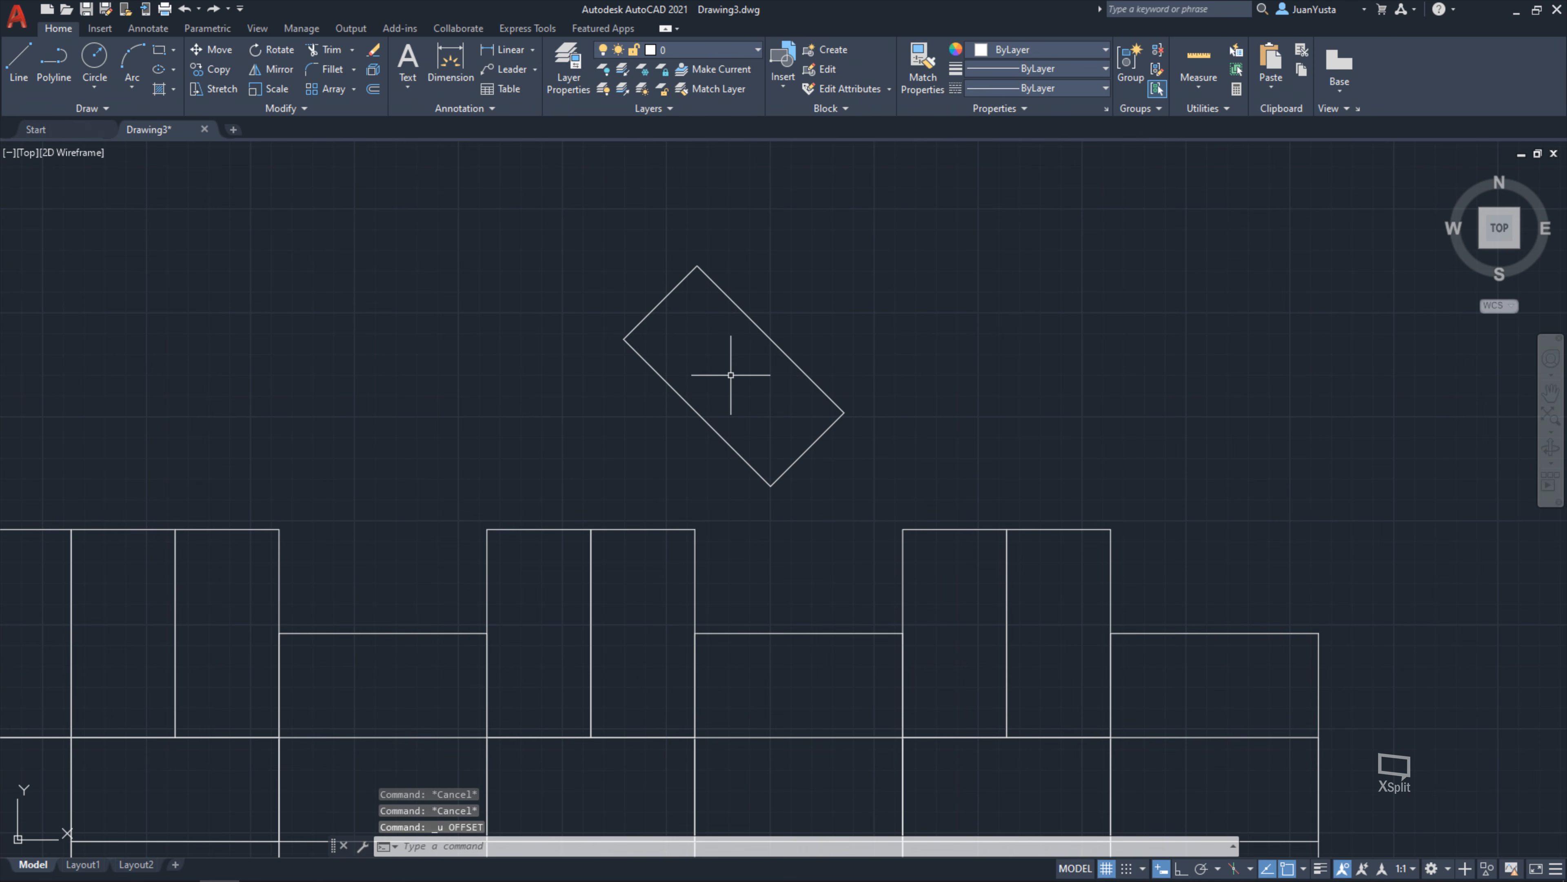
Offset the tilted rectangle inward by a distance of 50
key(Return)
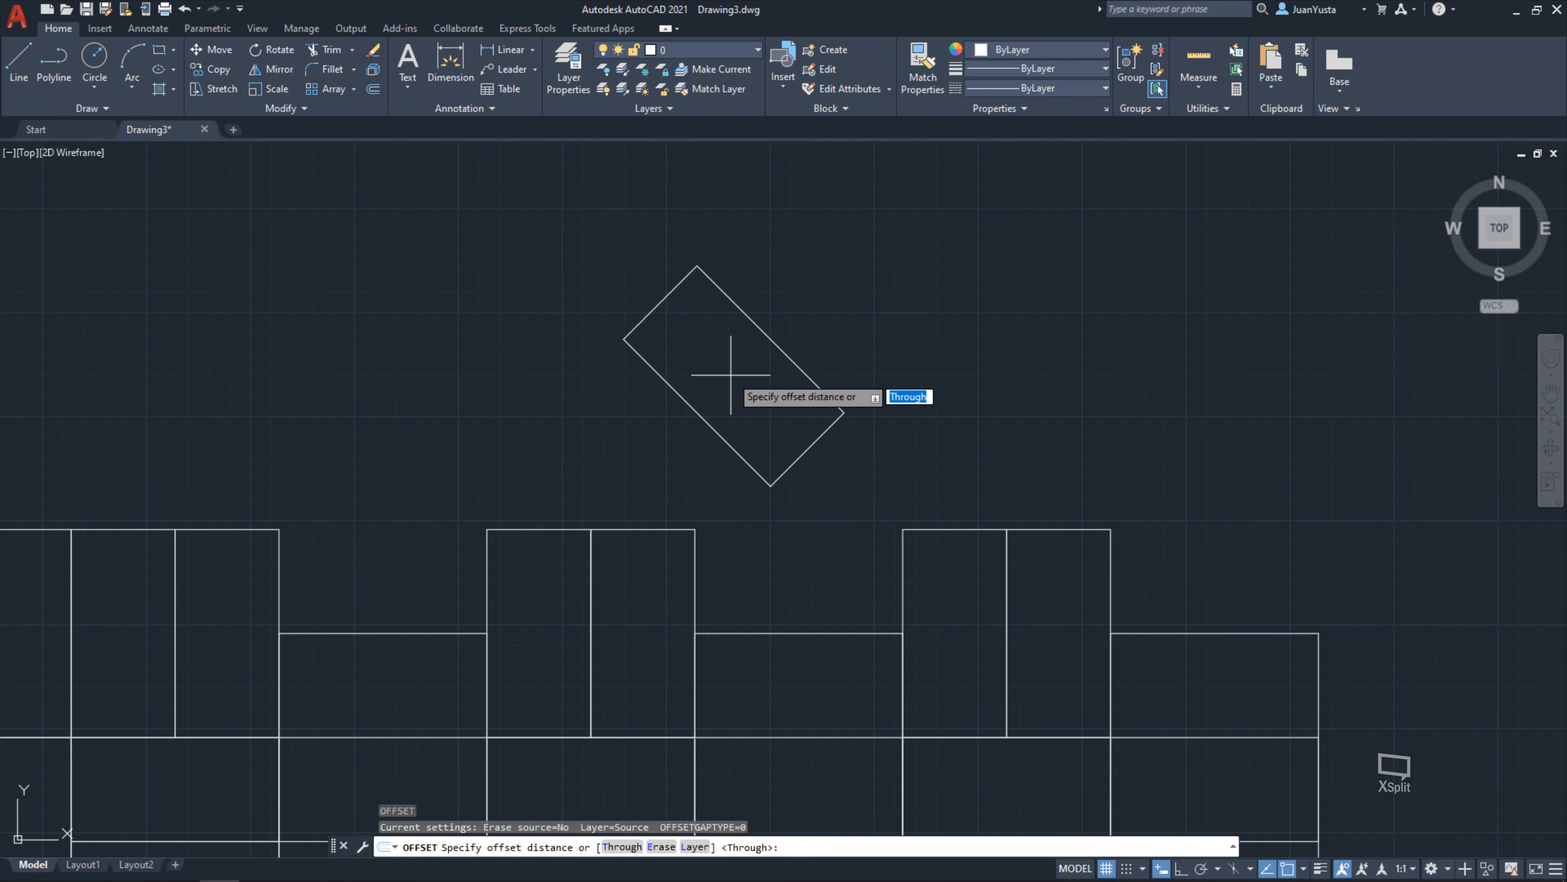
text(50)
key(Return)
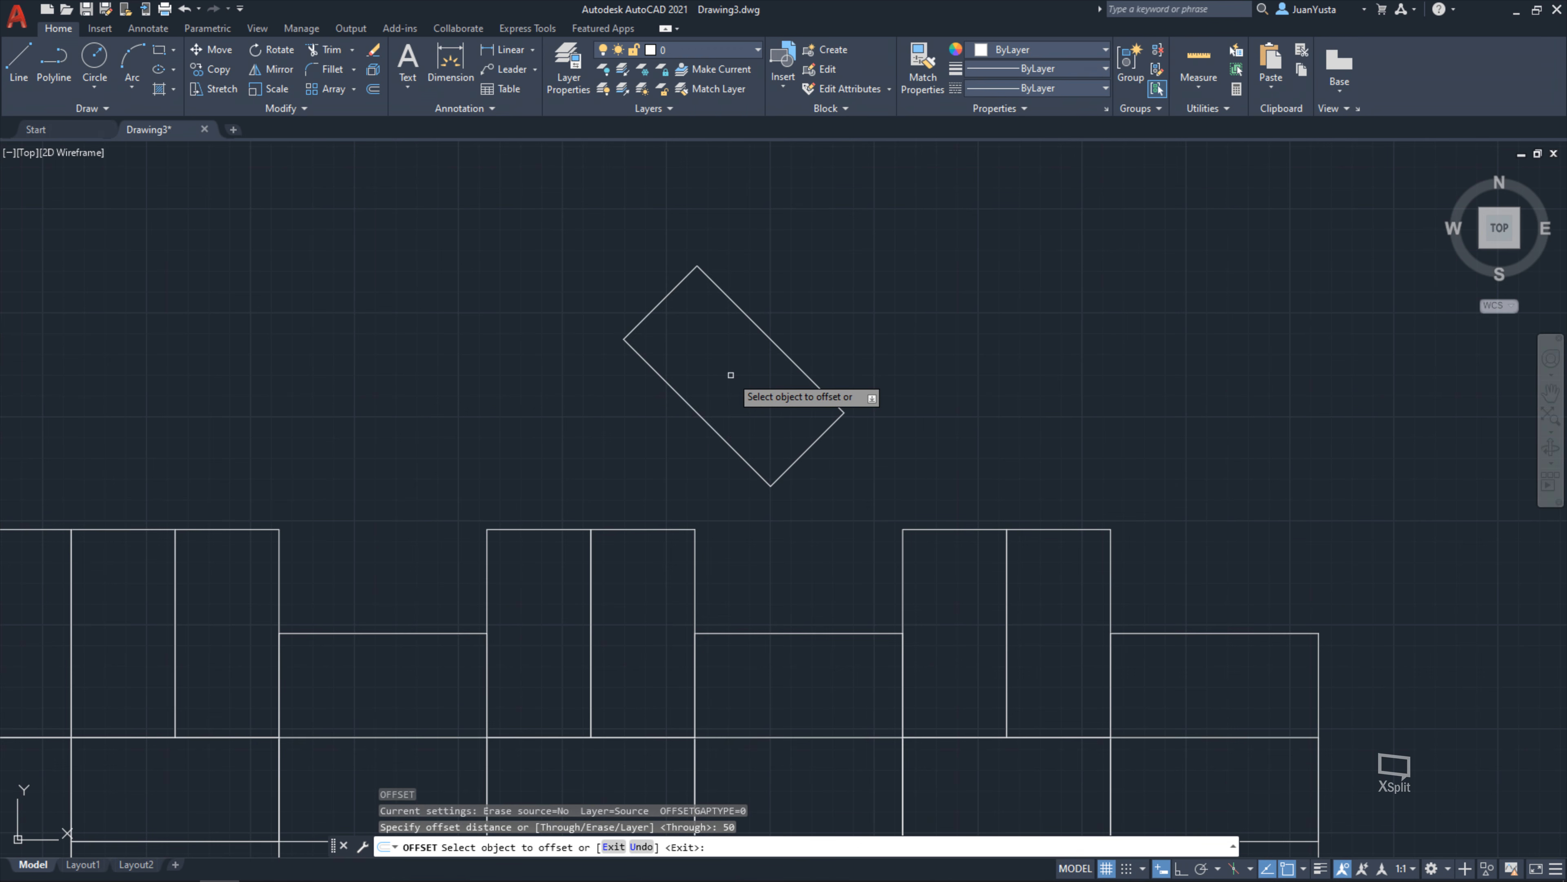
click(725, 293)
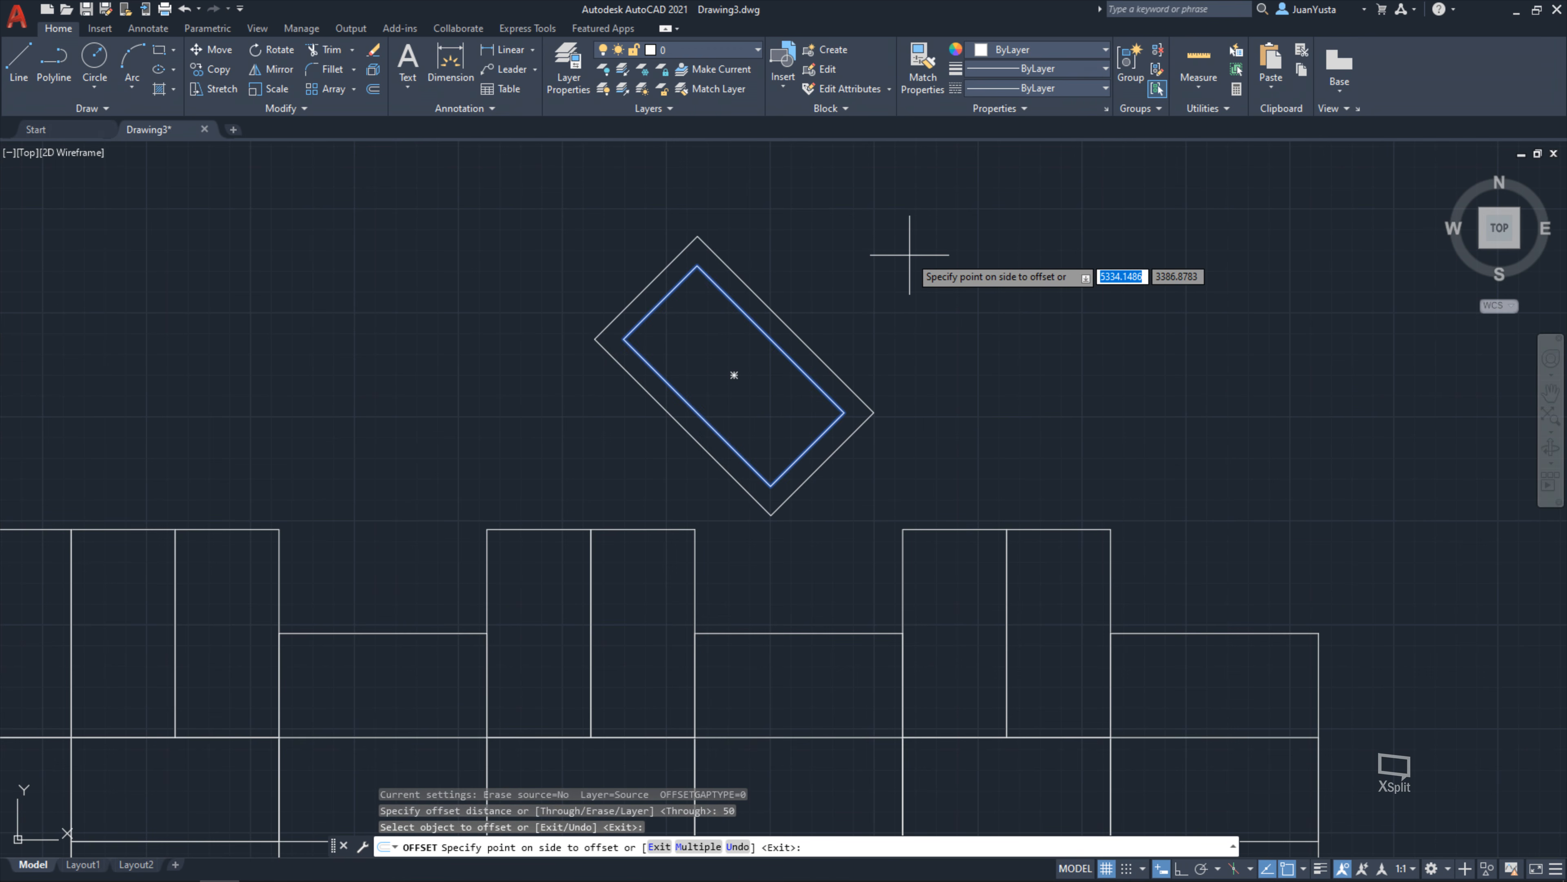
scroll(941, 273, up, 2)
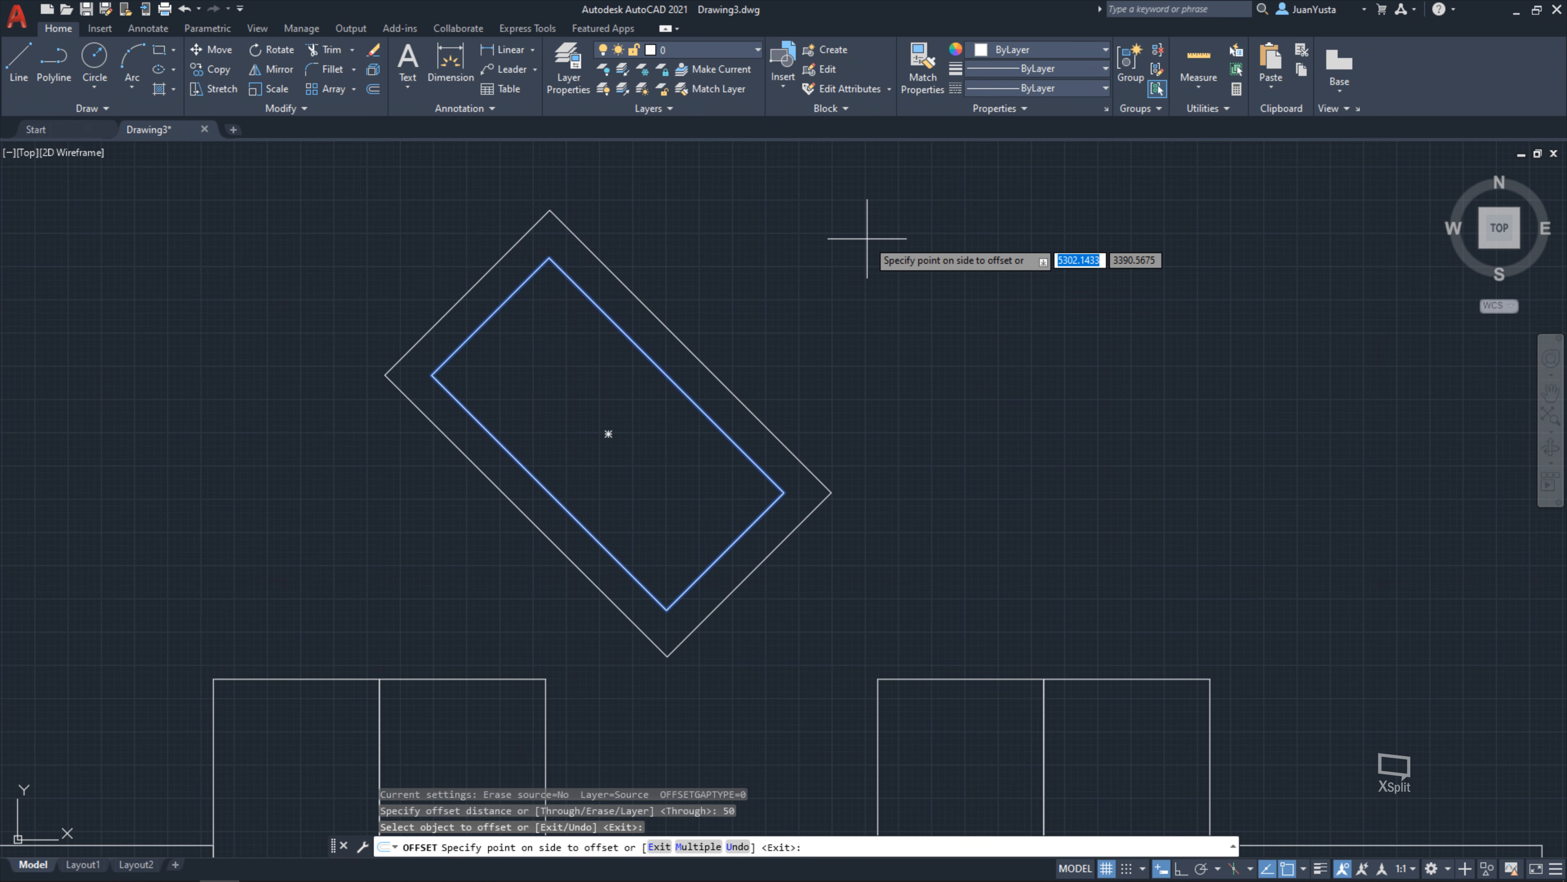
middle_drag(536, 345, 604, 354)
click(604, 354)
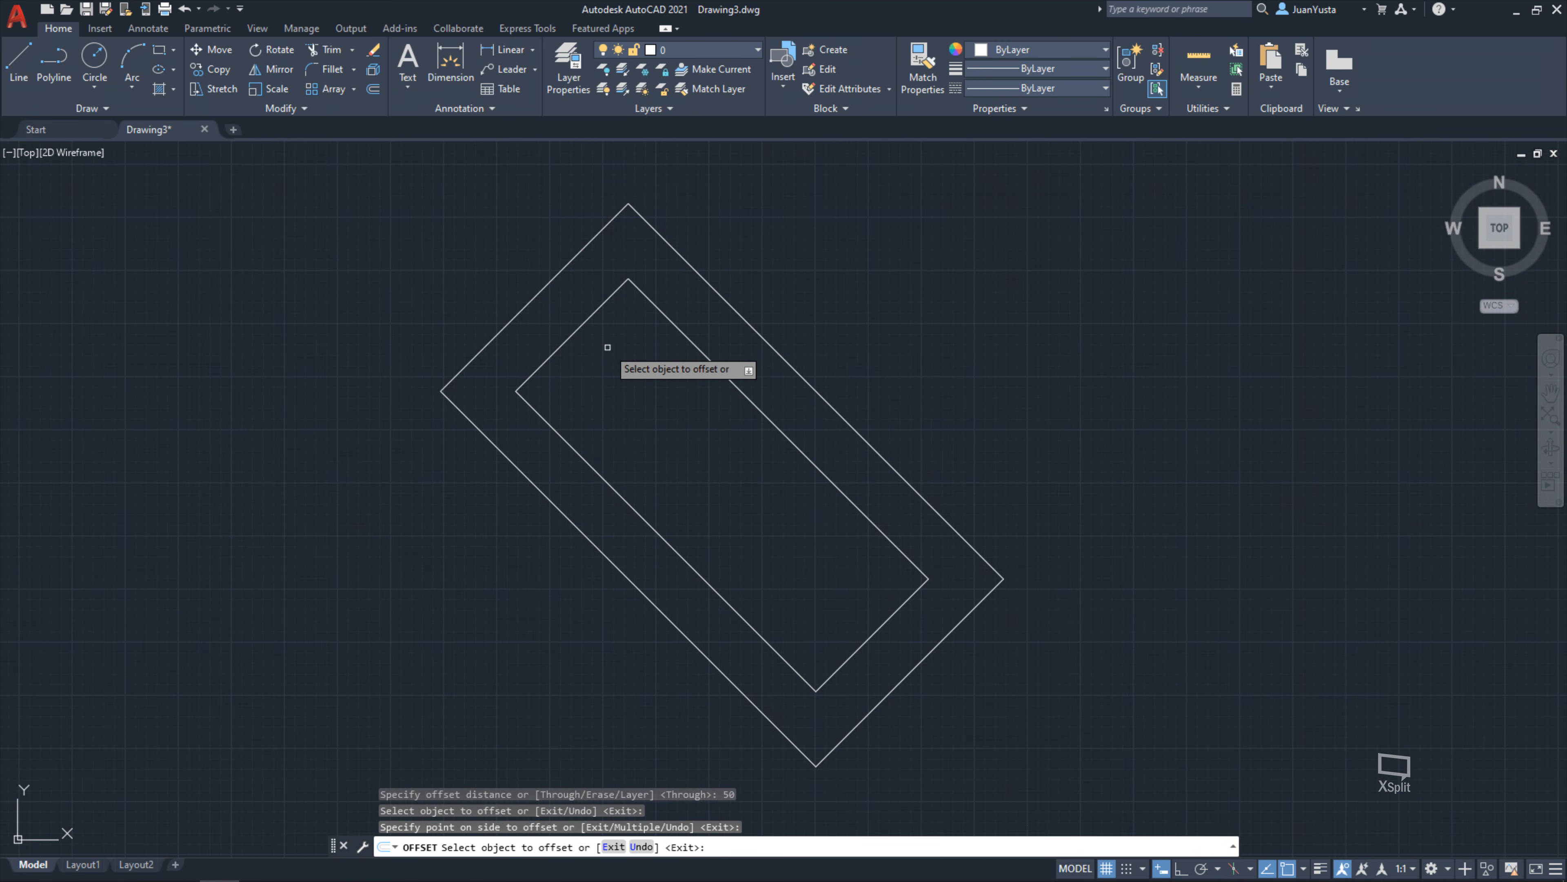
Offset the inner tilted rectangle inward by 50 once more and try a further inward offset of the innermost one
scroll(656, 370, up, 2)
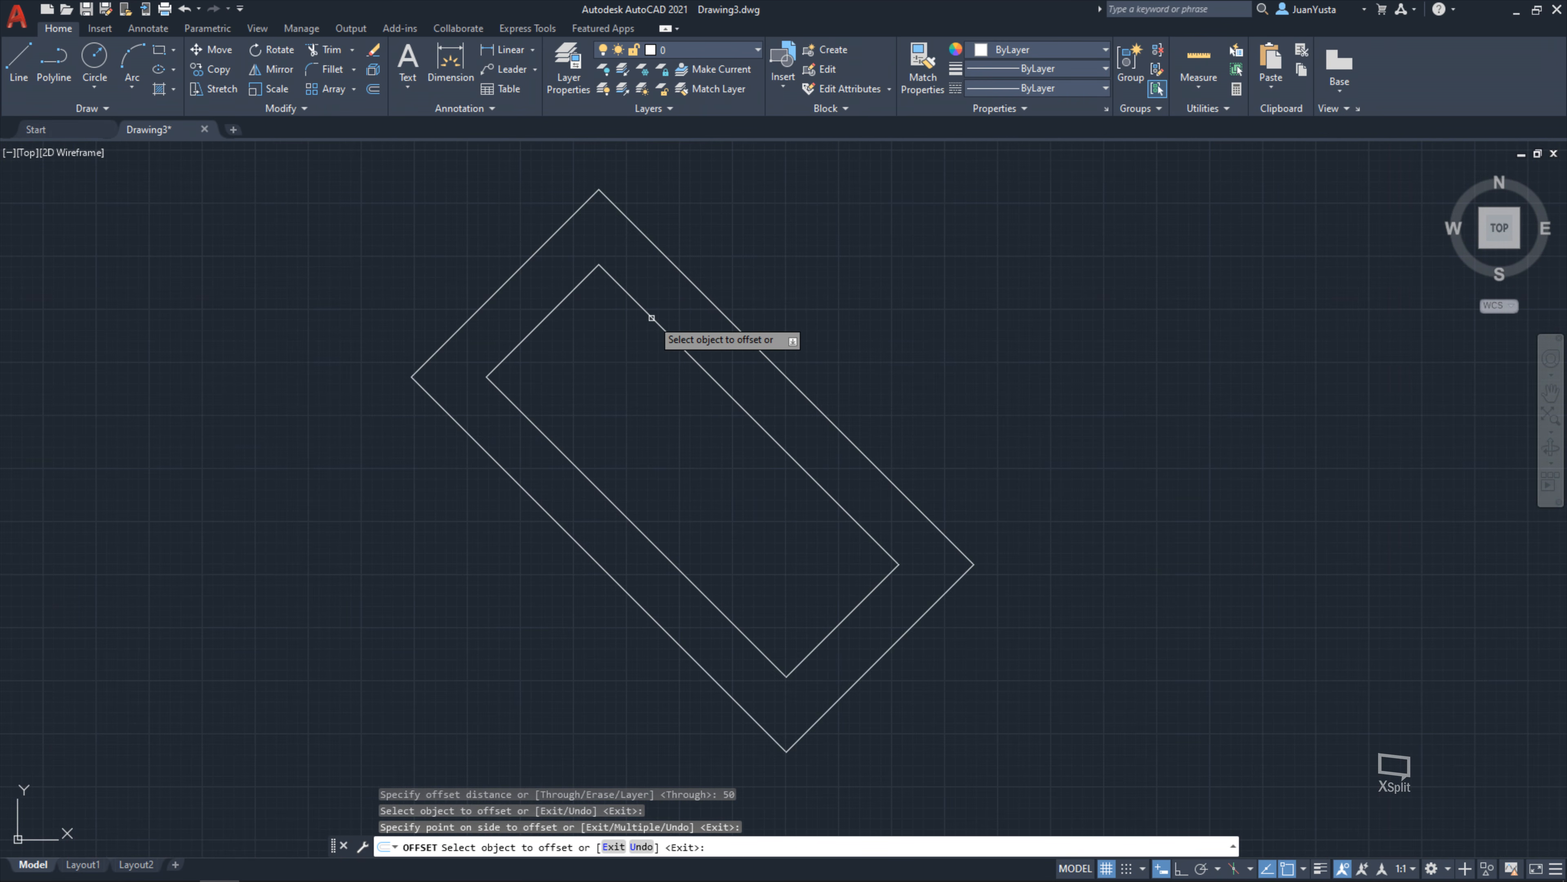
click(672, 334)
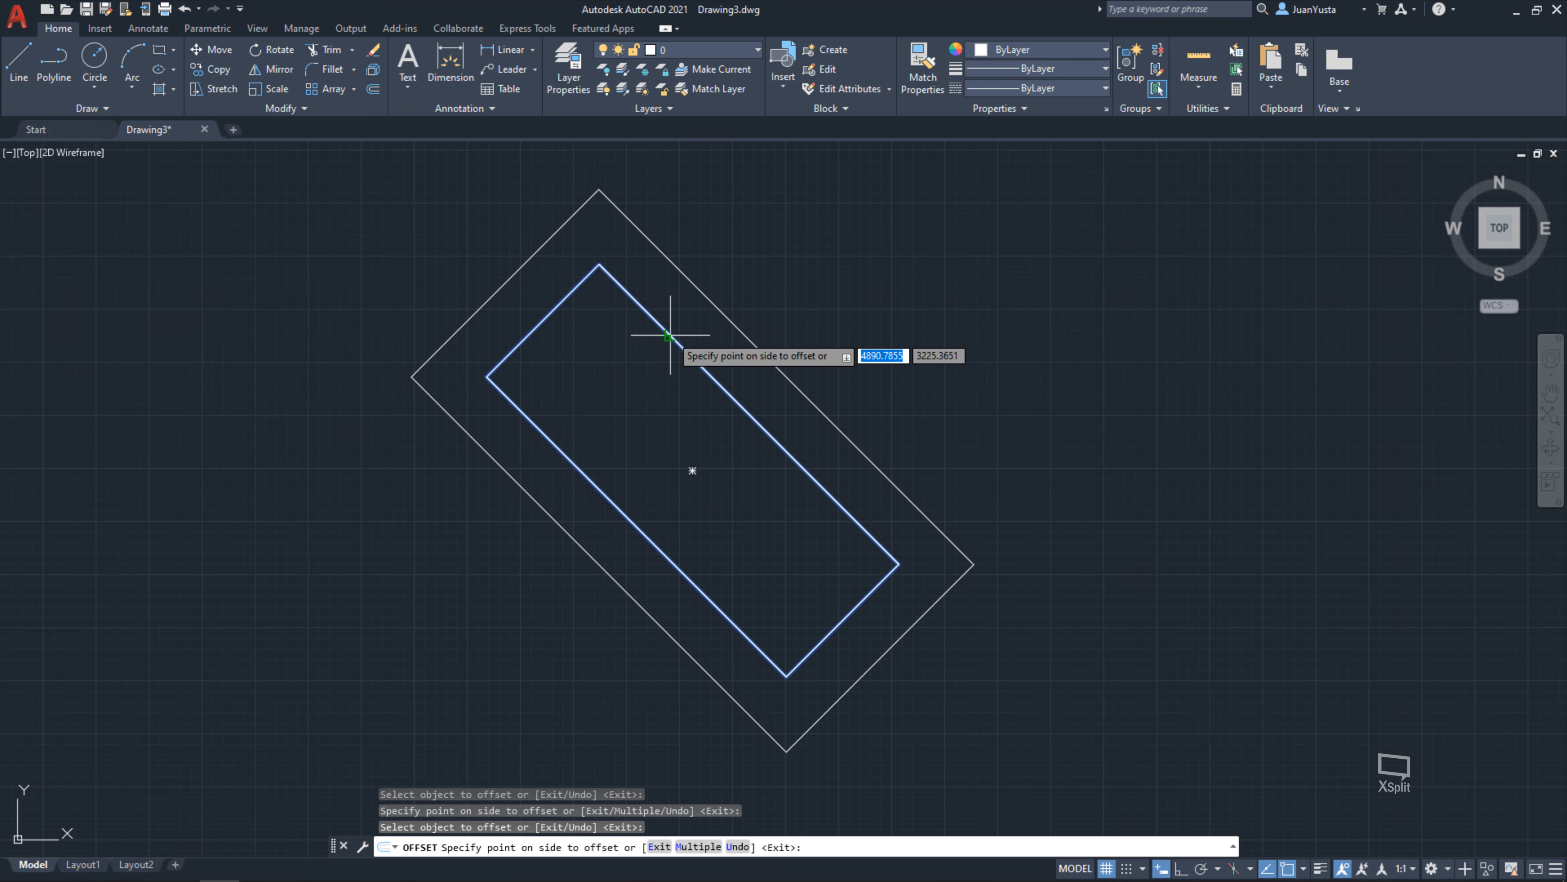
click(623, 368)
click(630, 373)
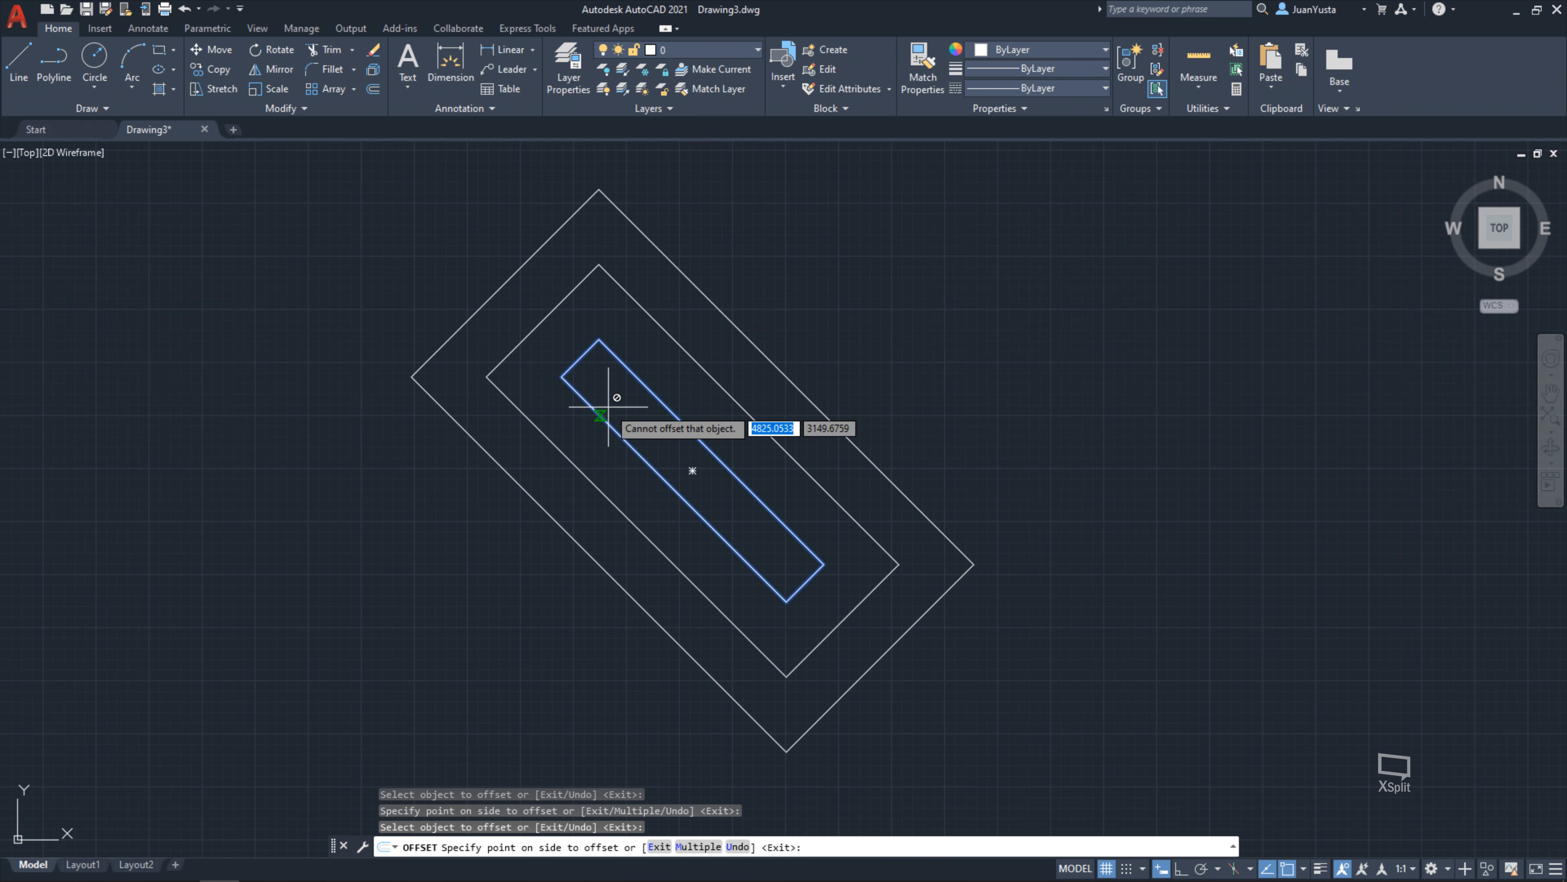
scroll(622, 371, up, 4)
click(624, 364)
scroll(657, 297, down, 7)
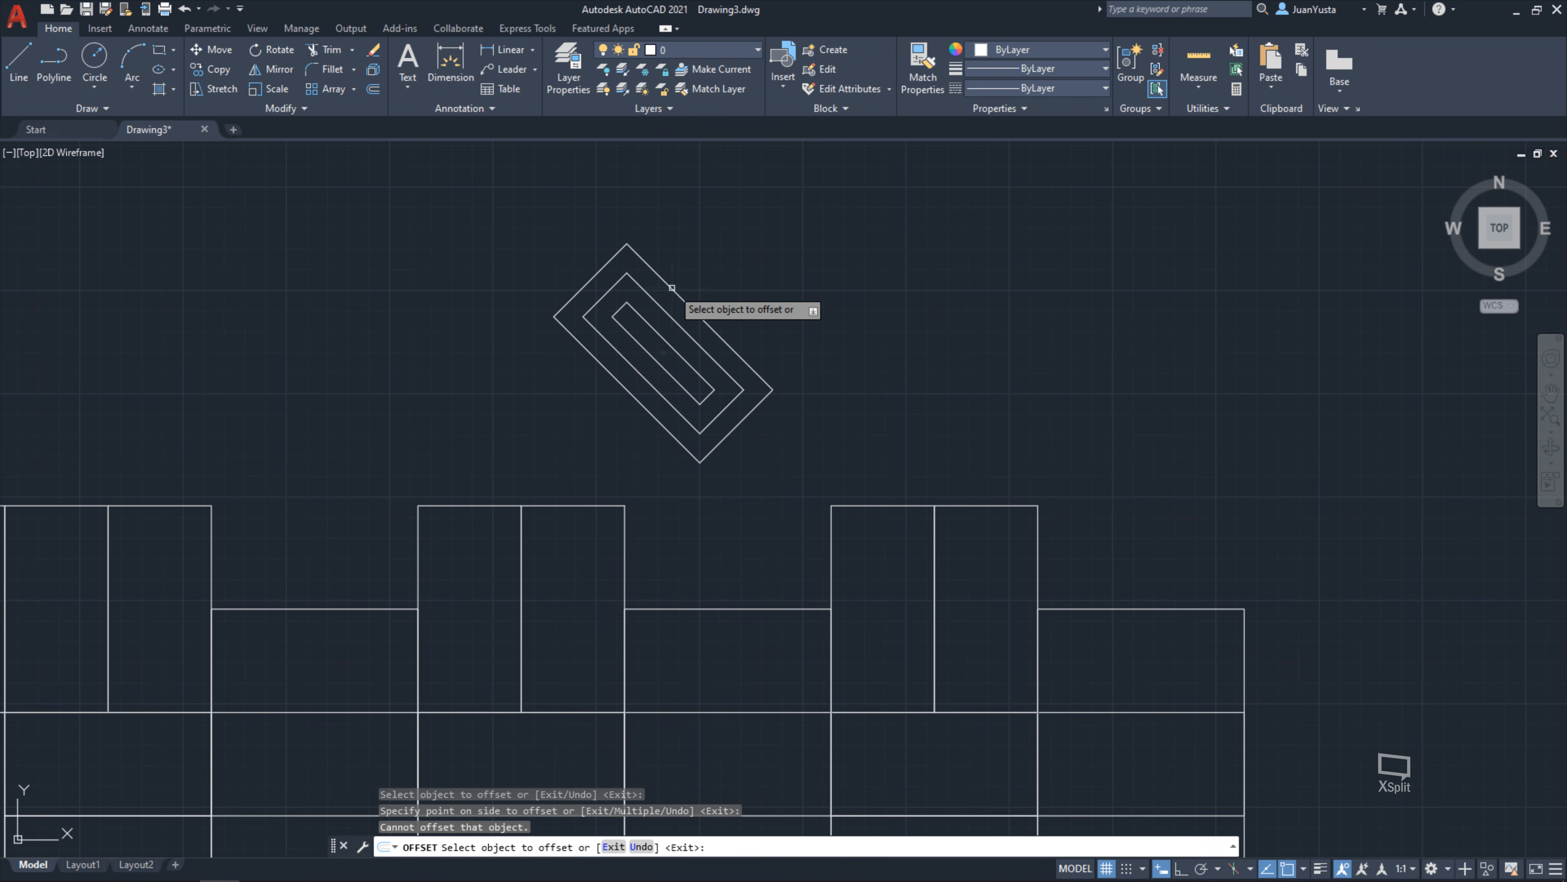
Offset the outermost tilted rectangle outward by 50 repeatedly to build a series of larger concentric rectangles overlapping the blocks
click(672, 288)
click(729, 265)
click(696, 288)
click(765, 251)
click(721, 281)
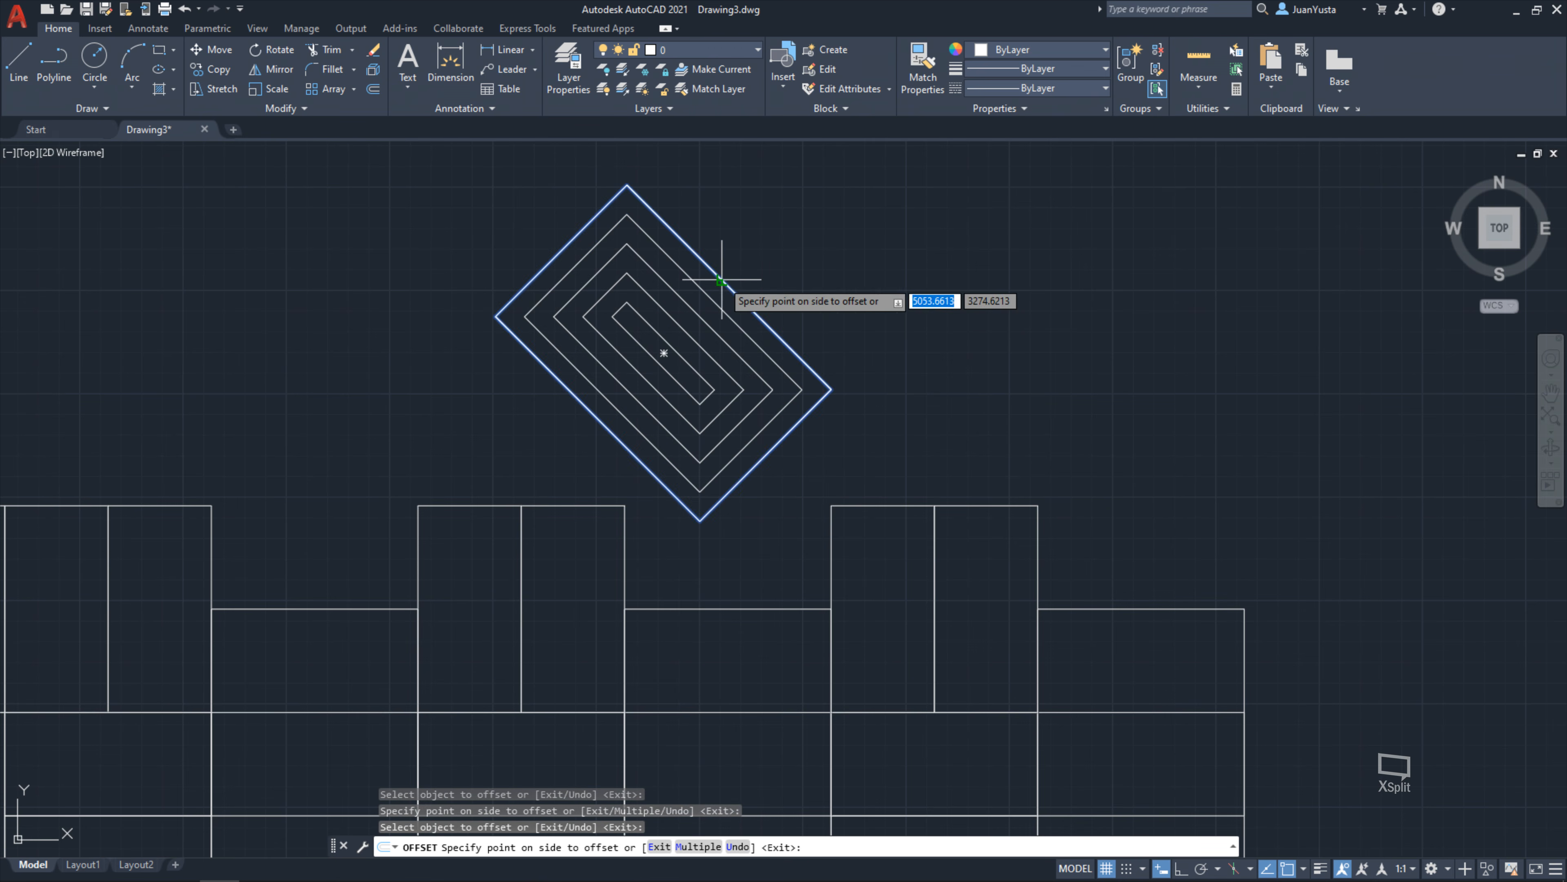
click(735, 274)
click(740, 269)
click(280, 380)
scroll(687, 408, down, 4)
middle_drag(688, 407, 682, 426)
click(721, 368)
click(790, 320)
click(728, 361)
click(780, 324)
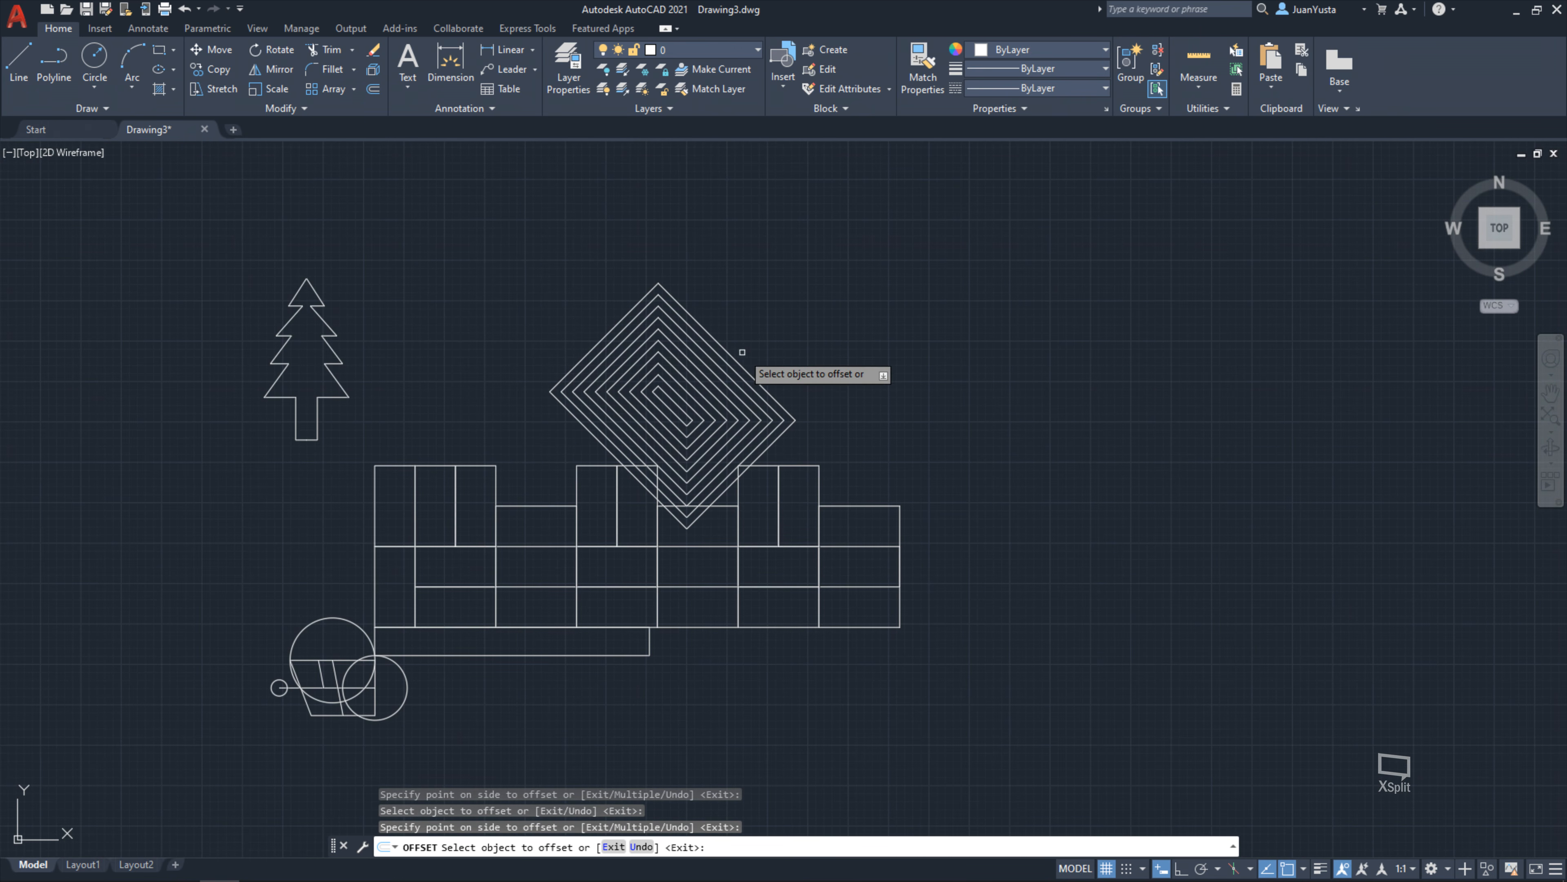
Offset the upper square at the right end of the block row outward three times by 50
click(849, 506)
click(916, 485)
click(908, 510)
click(923, 509)
click(914, 500)
click(951, 493)
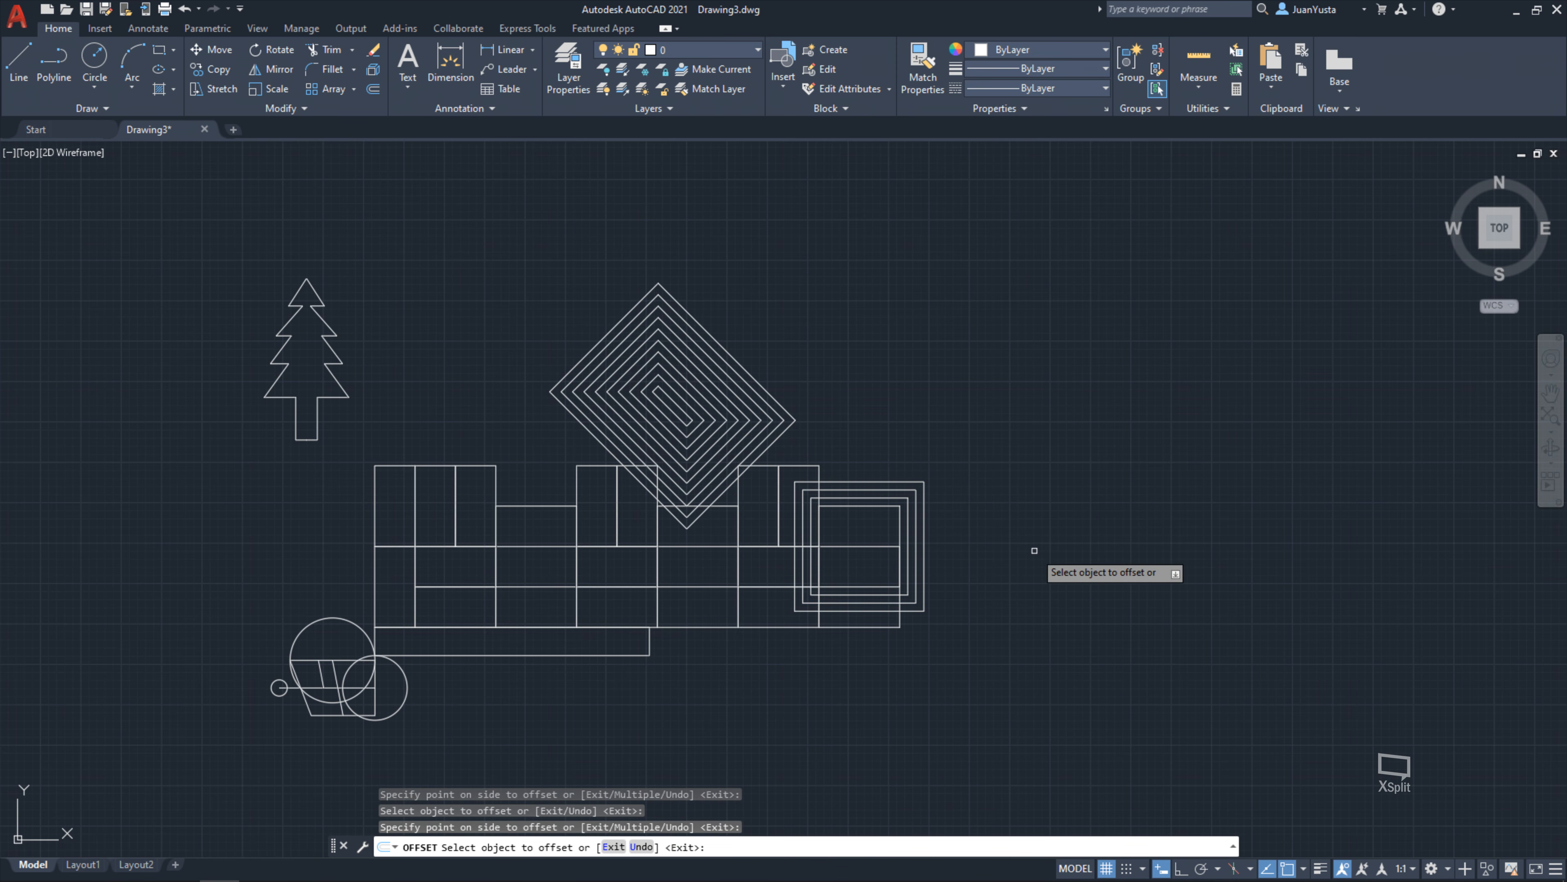
Restart Offset with a distance of 100 and offset the outermost square at the right end outward twice
key(Escape)
key(Escape)
key(Escape)
key(Return)
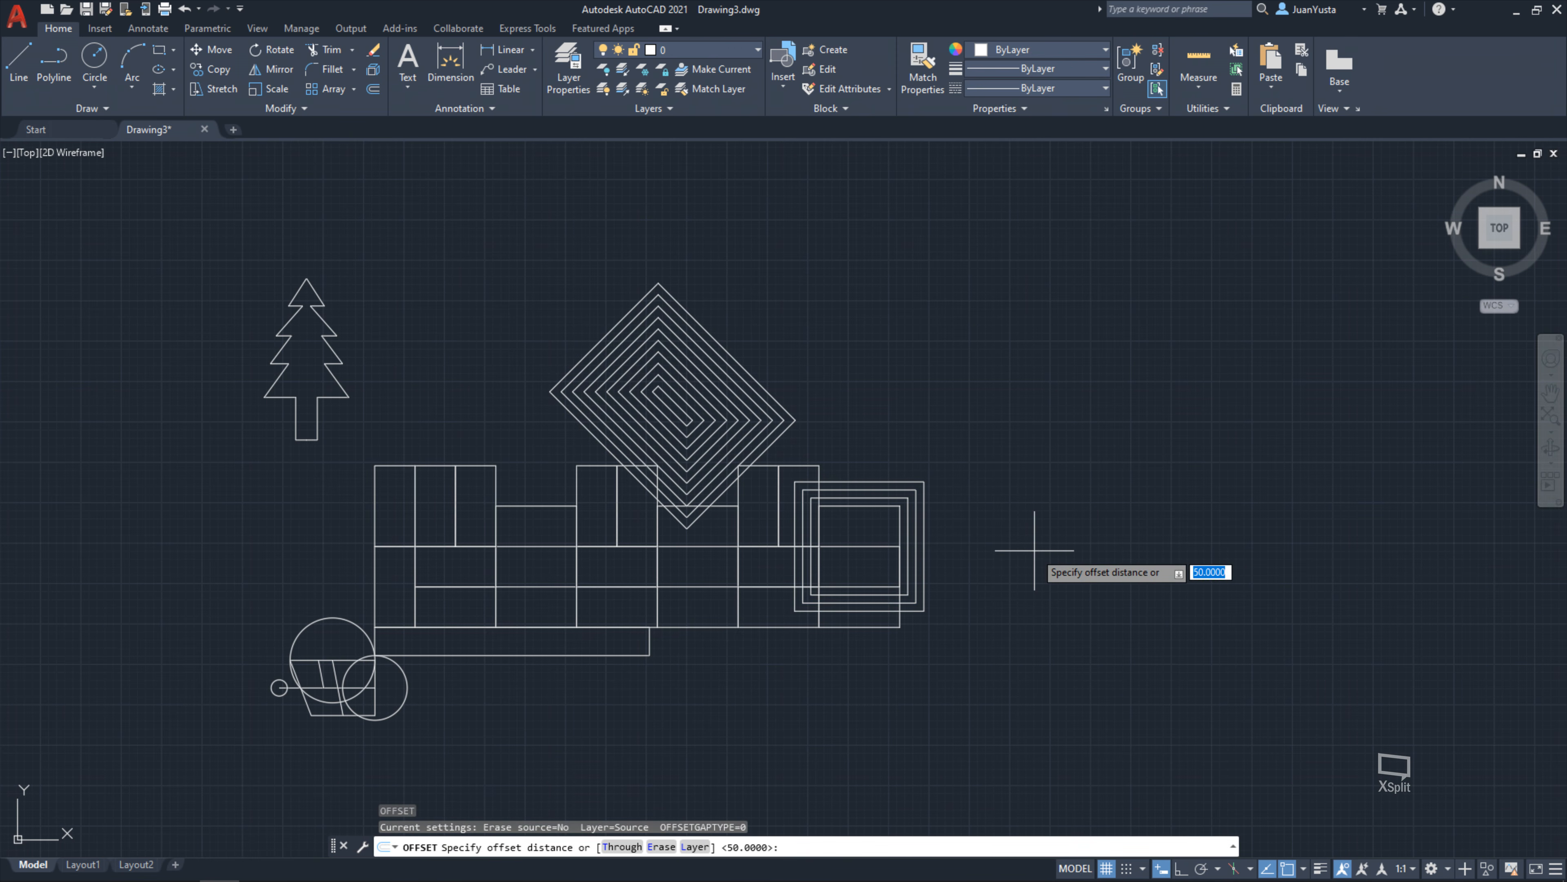
text(100)
key(Return)
click(924, 498)
click(1003, 497)
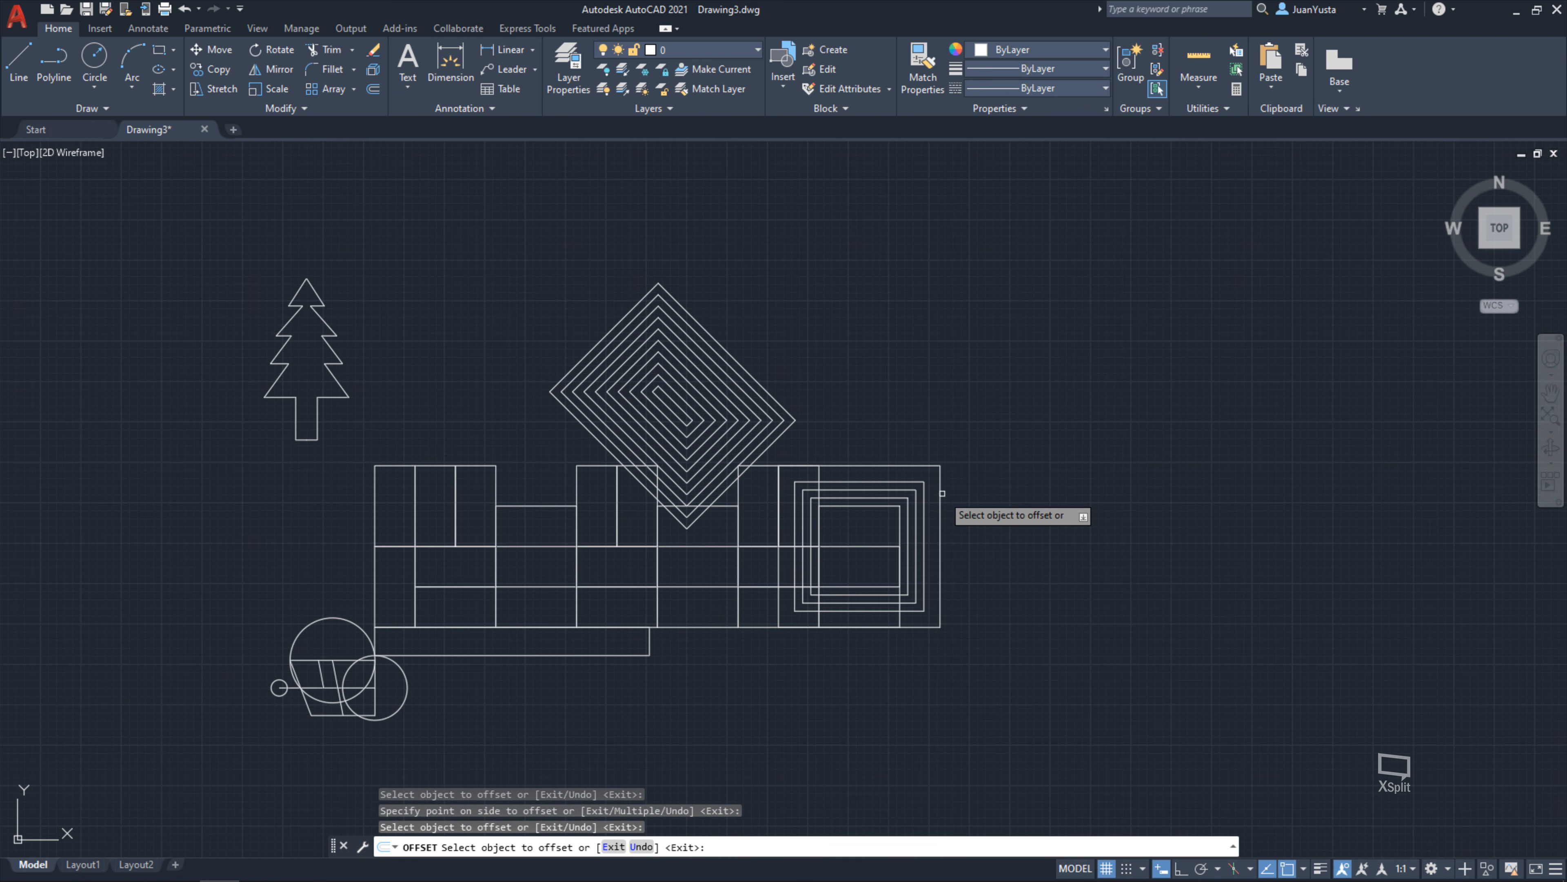
click(938, 492)
click(1012, 502)
Offset the large circle at the lower left of the blocks outward five times by 100, forming concentric circles
click(321, 618)
click(310, 579)
click(319, 602)
click(304, 581)
scroll(273, 640, up, 5)
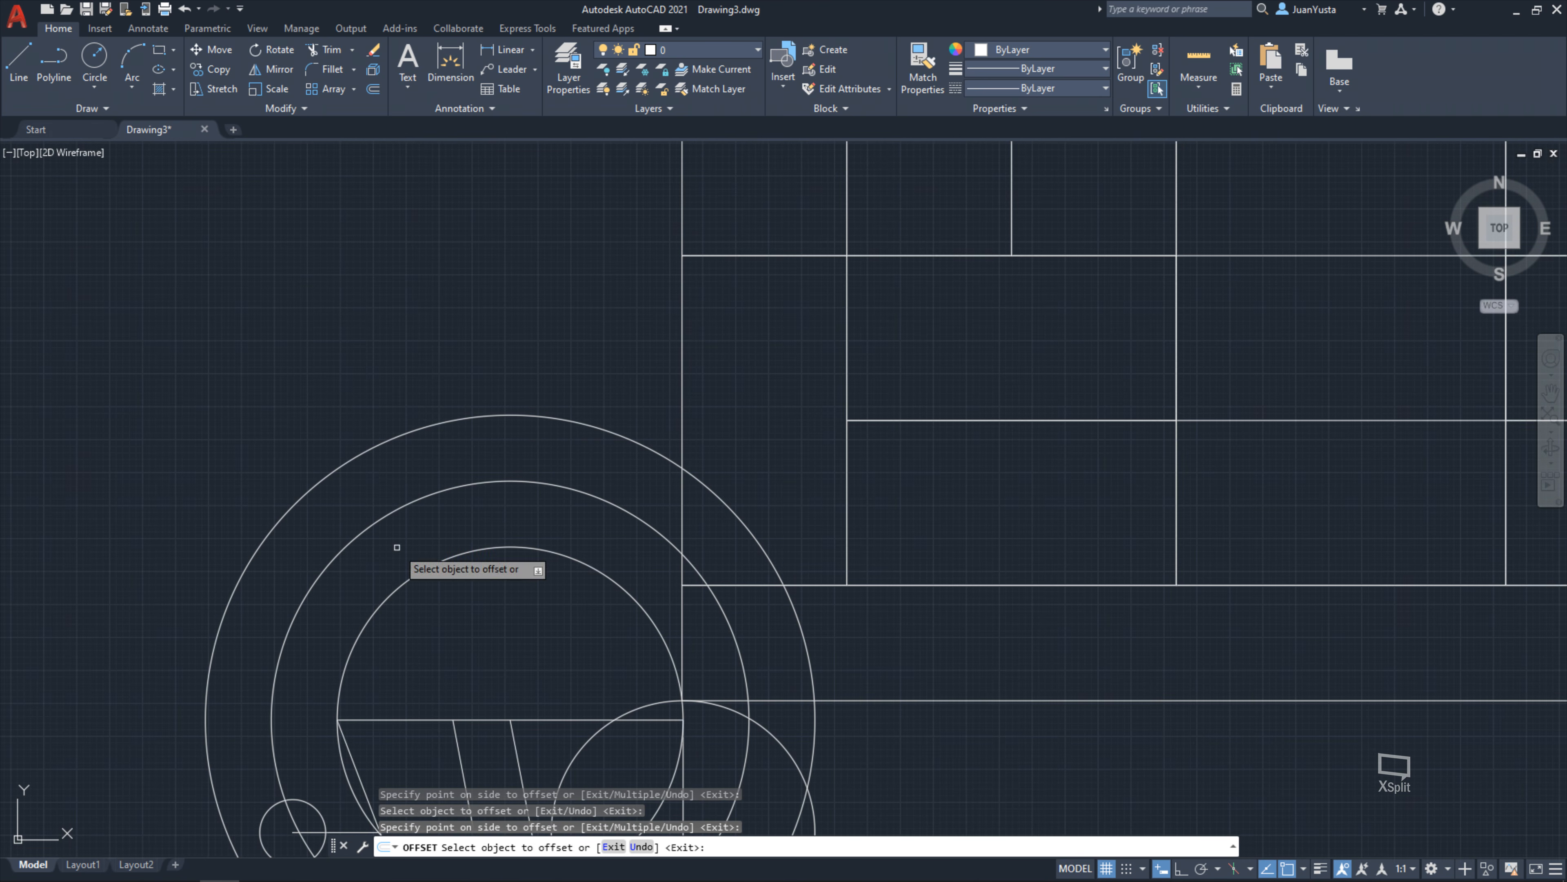
click(443, 426)
click(420, 361)
click(434, 356)
click(415, 307)
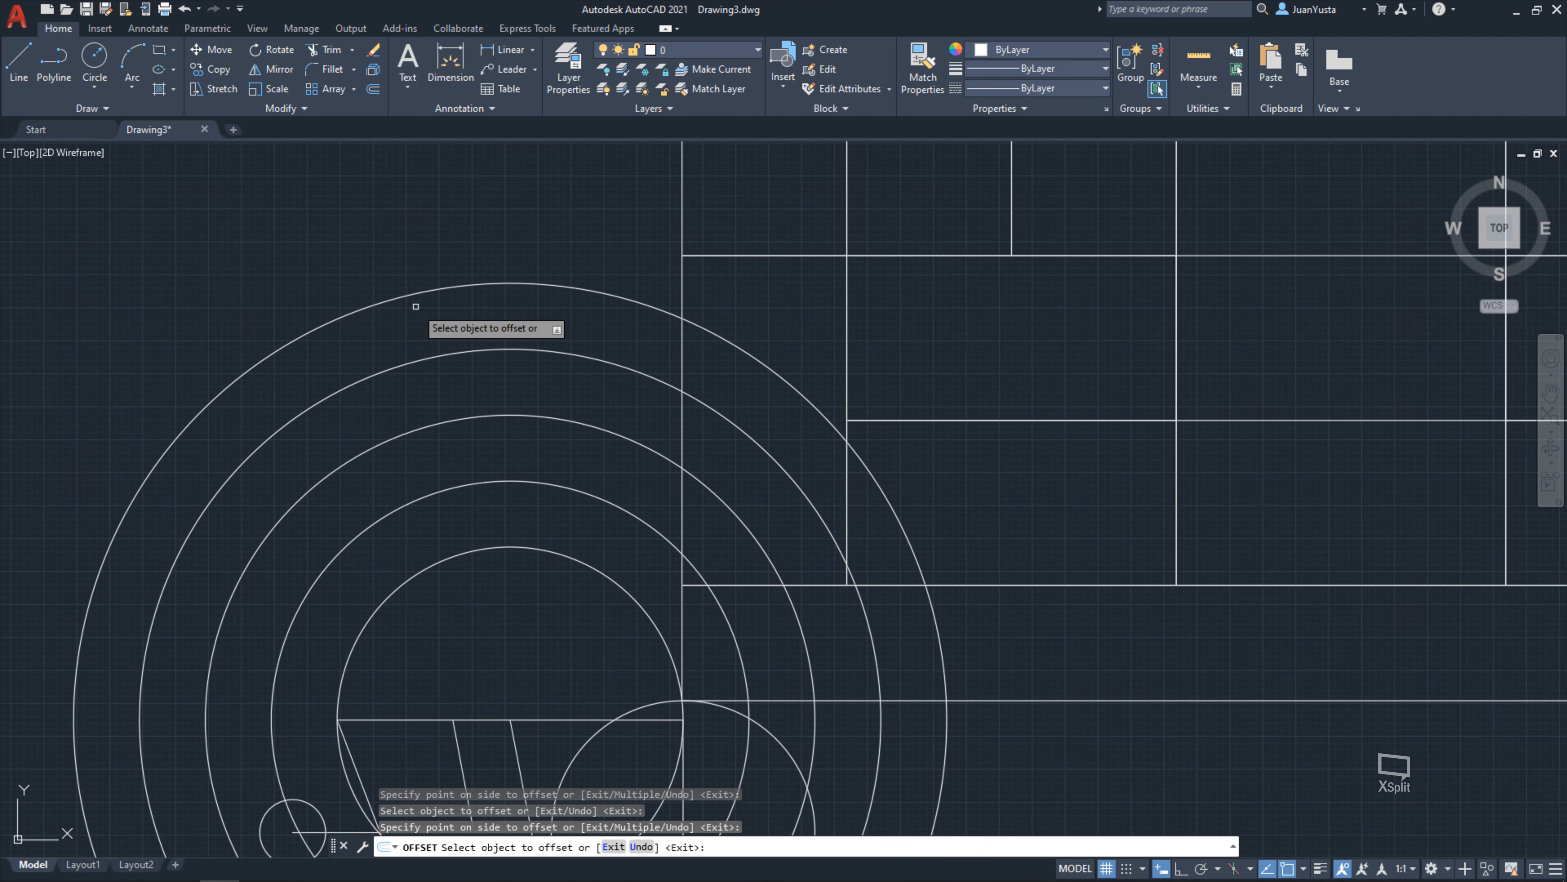
click(413, 295)
click(397, 231)
Offset individual slanted and horizontal branch edges on the tree's right side by 100, including one offset line again, and end Offset
scroll(396, 230, down, 5)
middle_drag(396, 229, 504, 505)
scroll(514, 293, up, 5)
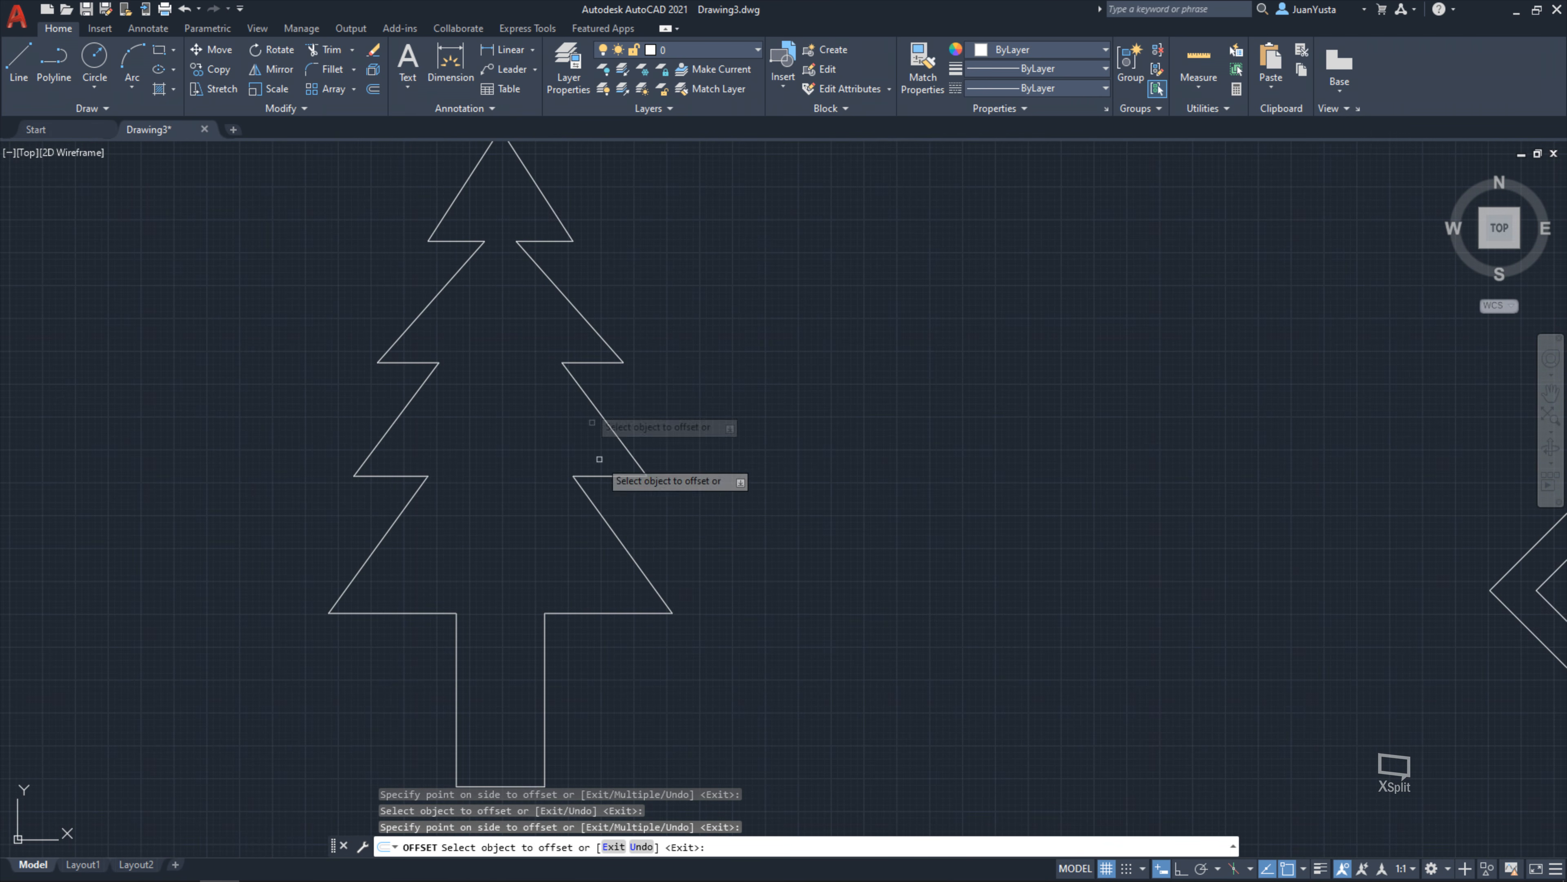
click(611, 534)
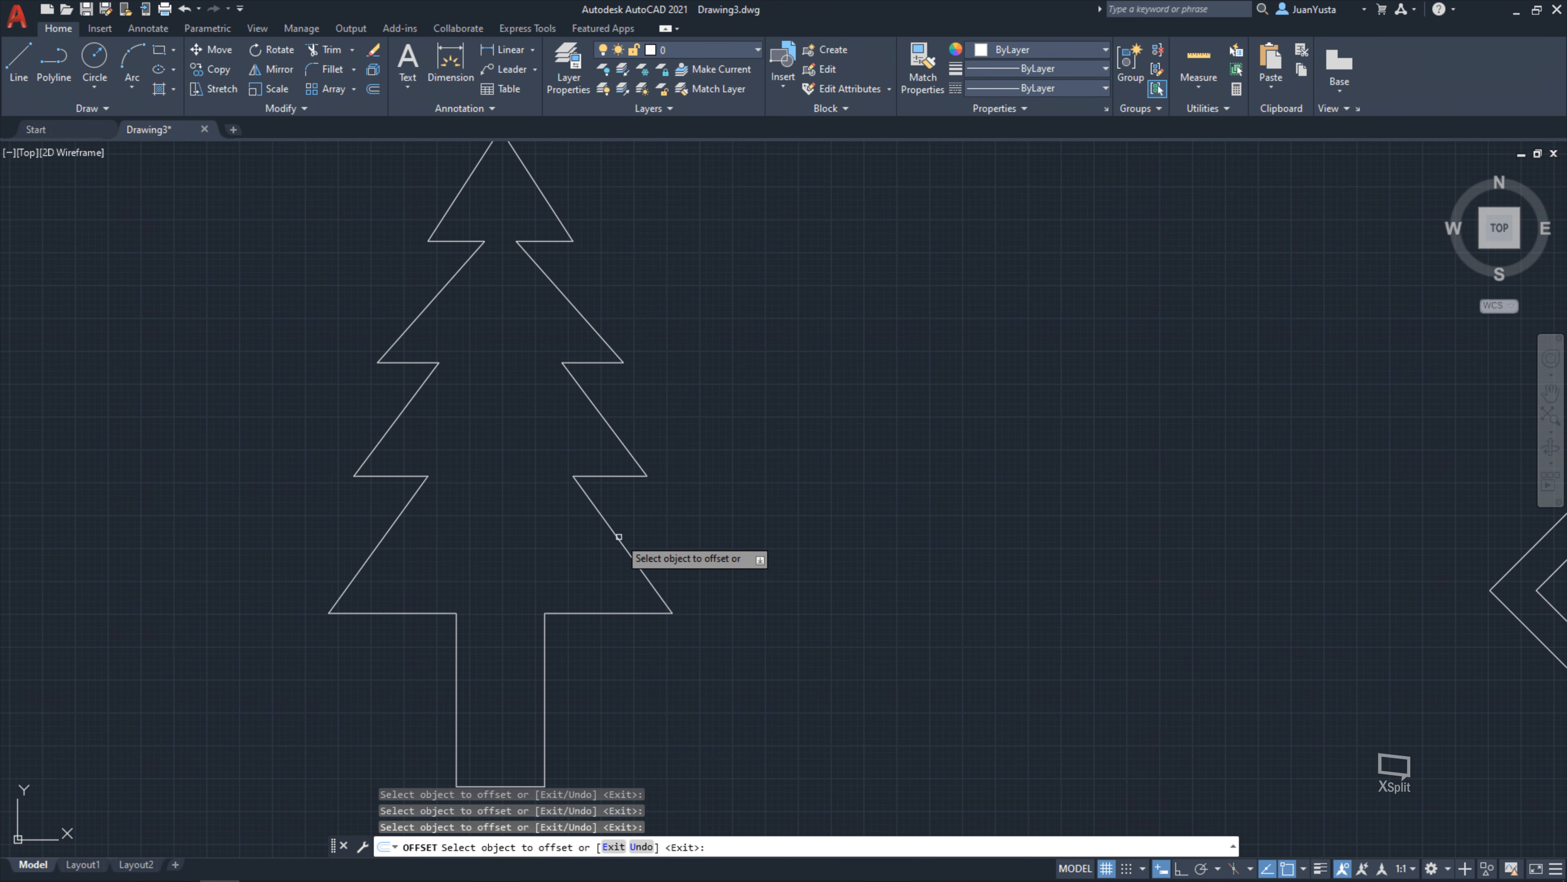
click(619, 536)
click(664, 532)
click(654, 473)
click(717, 476)
click(609, 424)
click(661, 383)
click(630, 476)
click(663, 530)
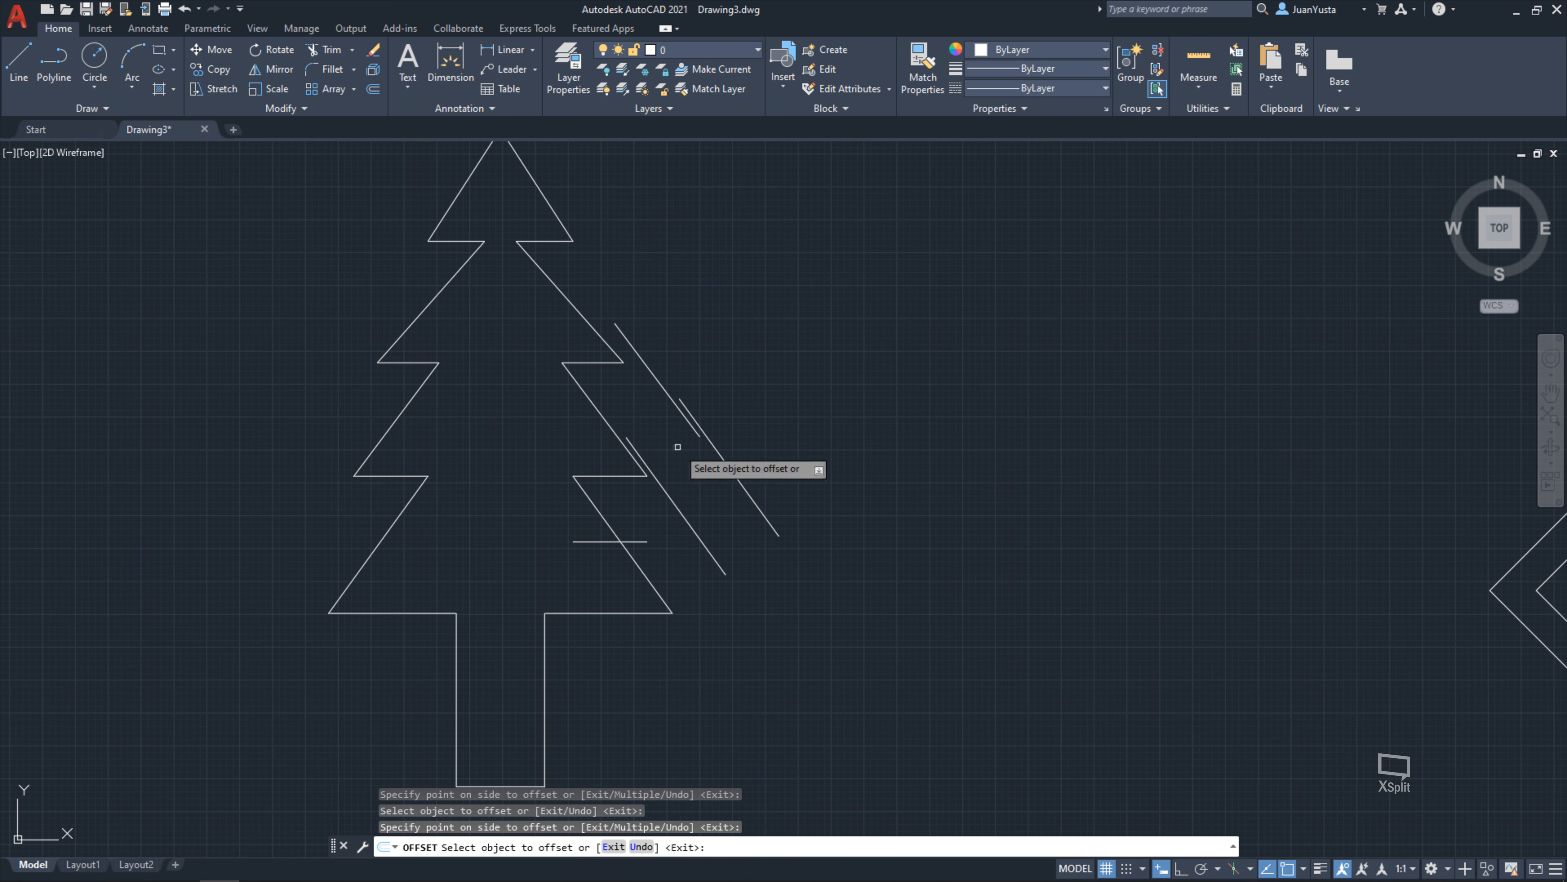
scroll(679, 364, down, 4)
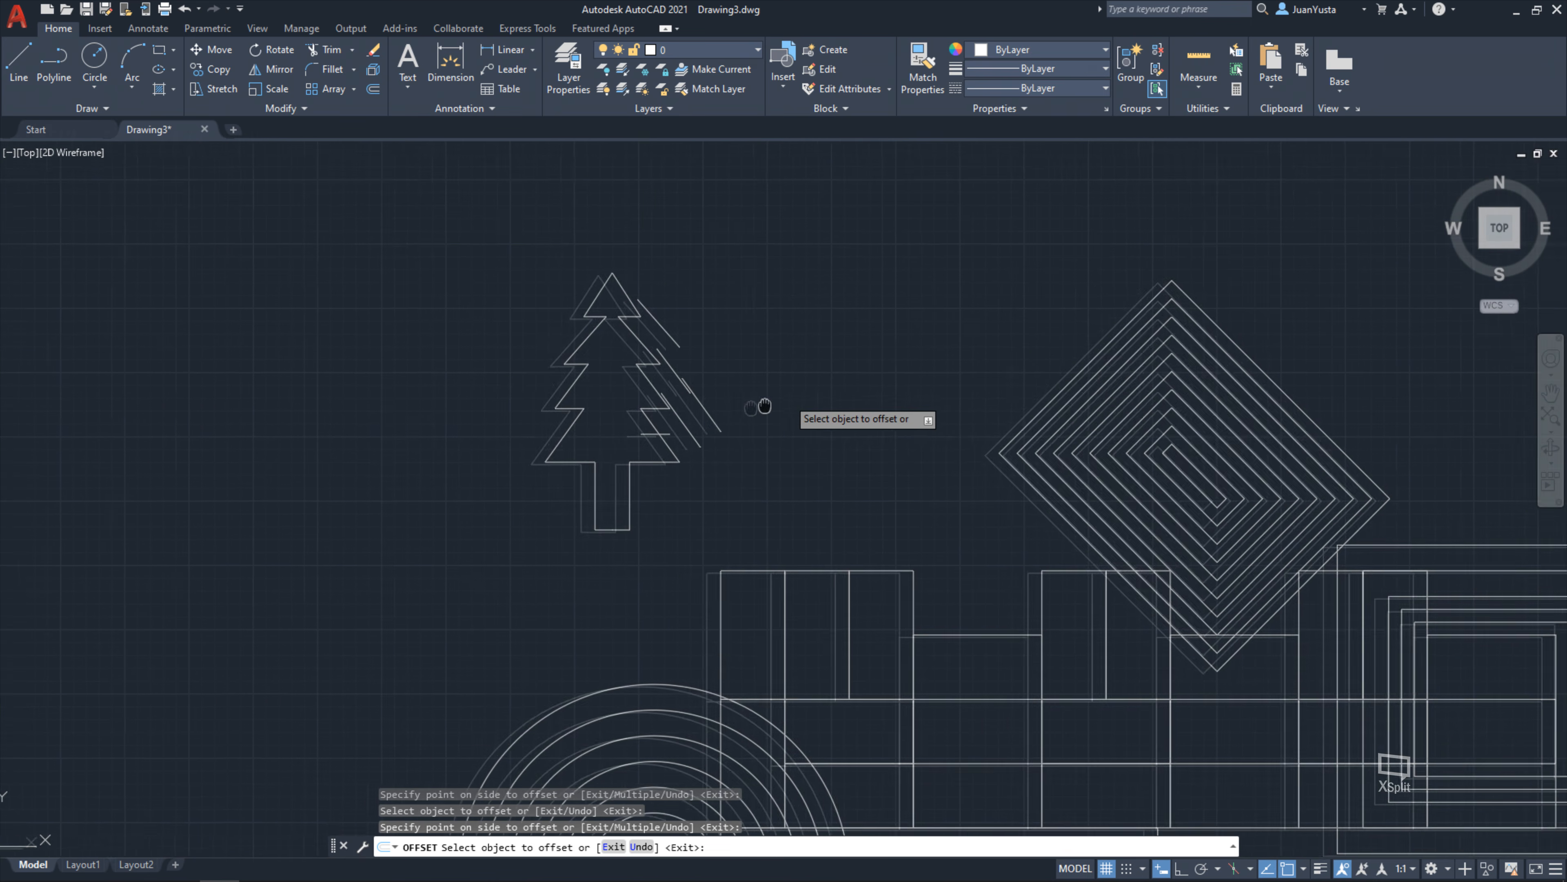
key(Escape)
key(Escape)
key(Escape)
middle_drag(810, 436, 618, 420)
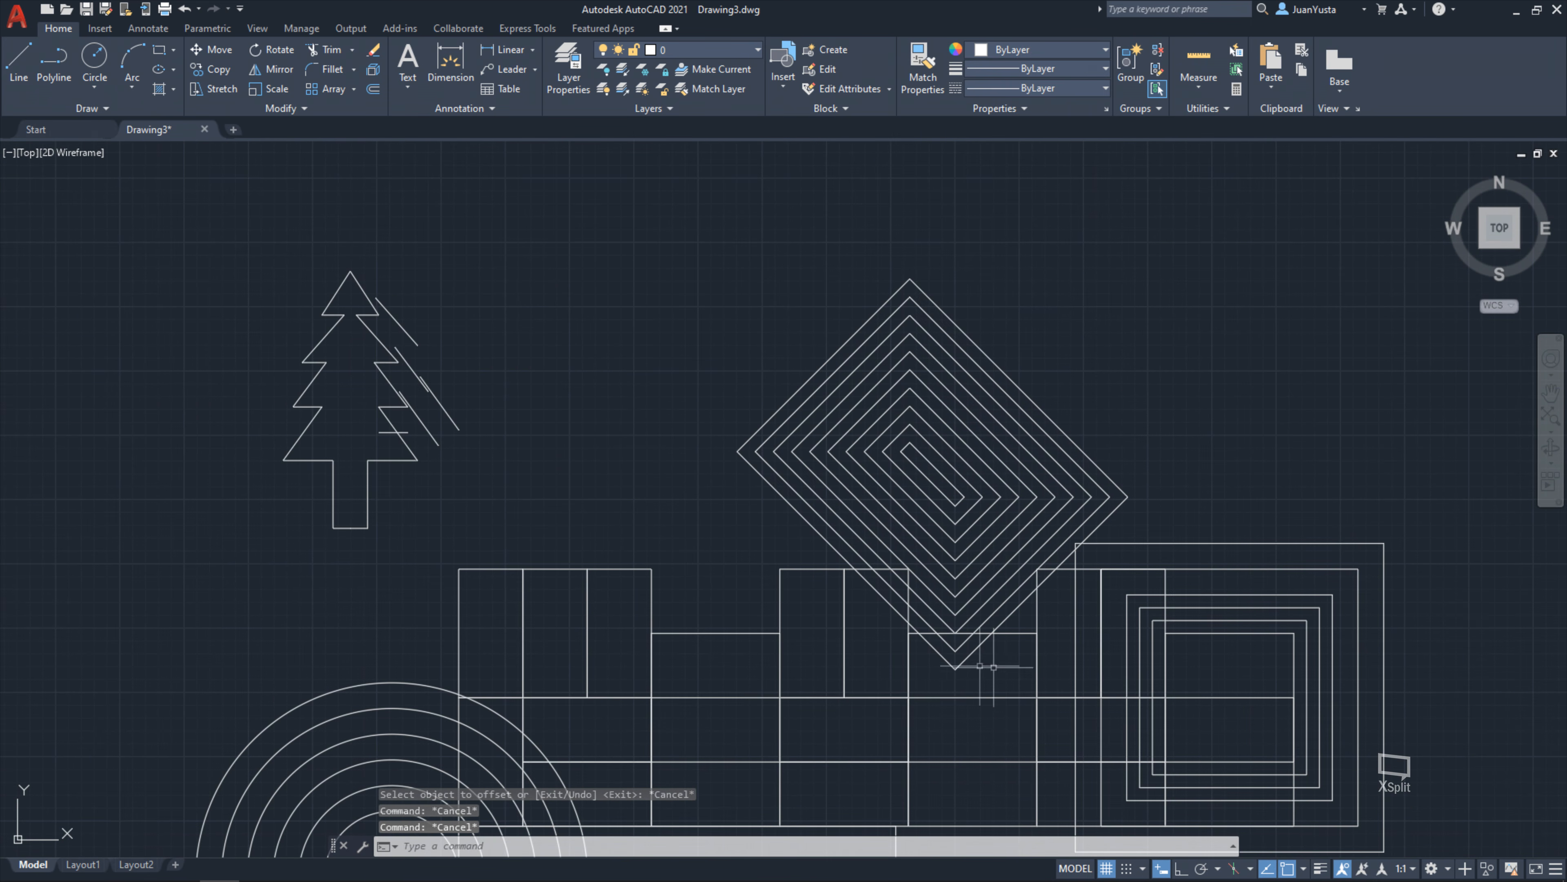
middle_drag(988, 667, 723, 509)
mouse_move(696, 333)
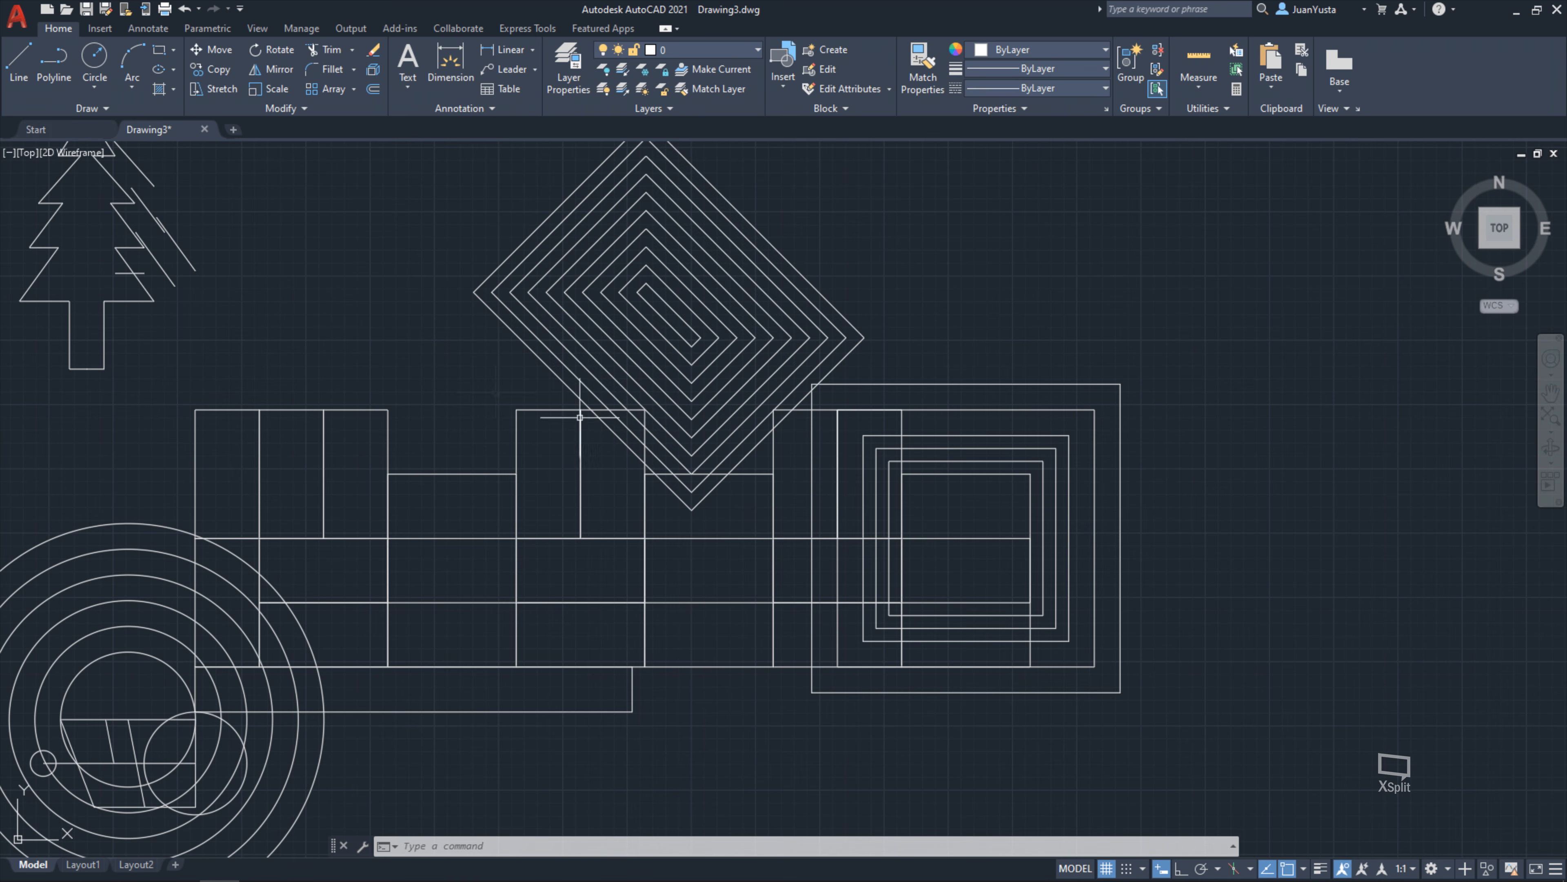
Examine where the nested rotated rectangles overlap the row of blocks below them
scroll(662, 515, up, 4)
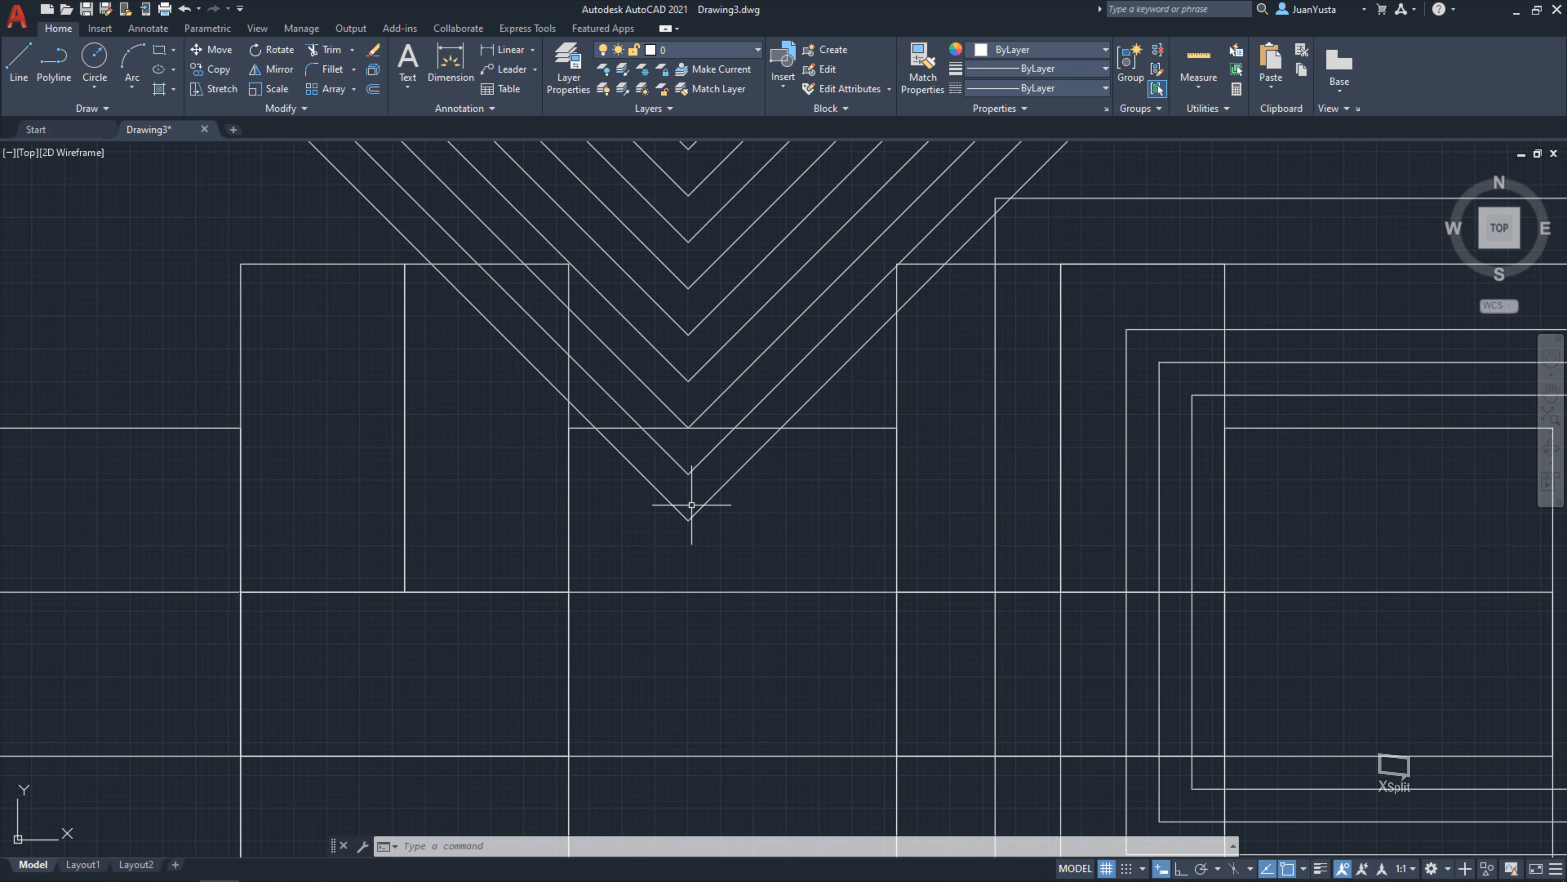
scroll(694, 510, down, 4)
middle_drag(692, 506, 724, 519)
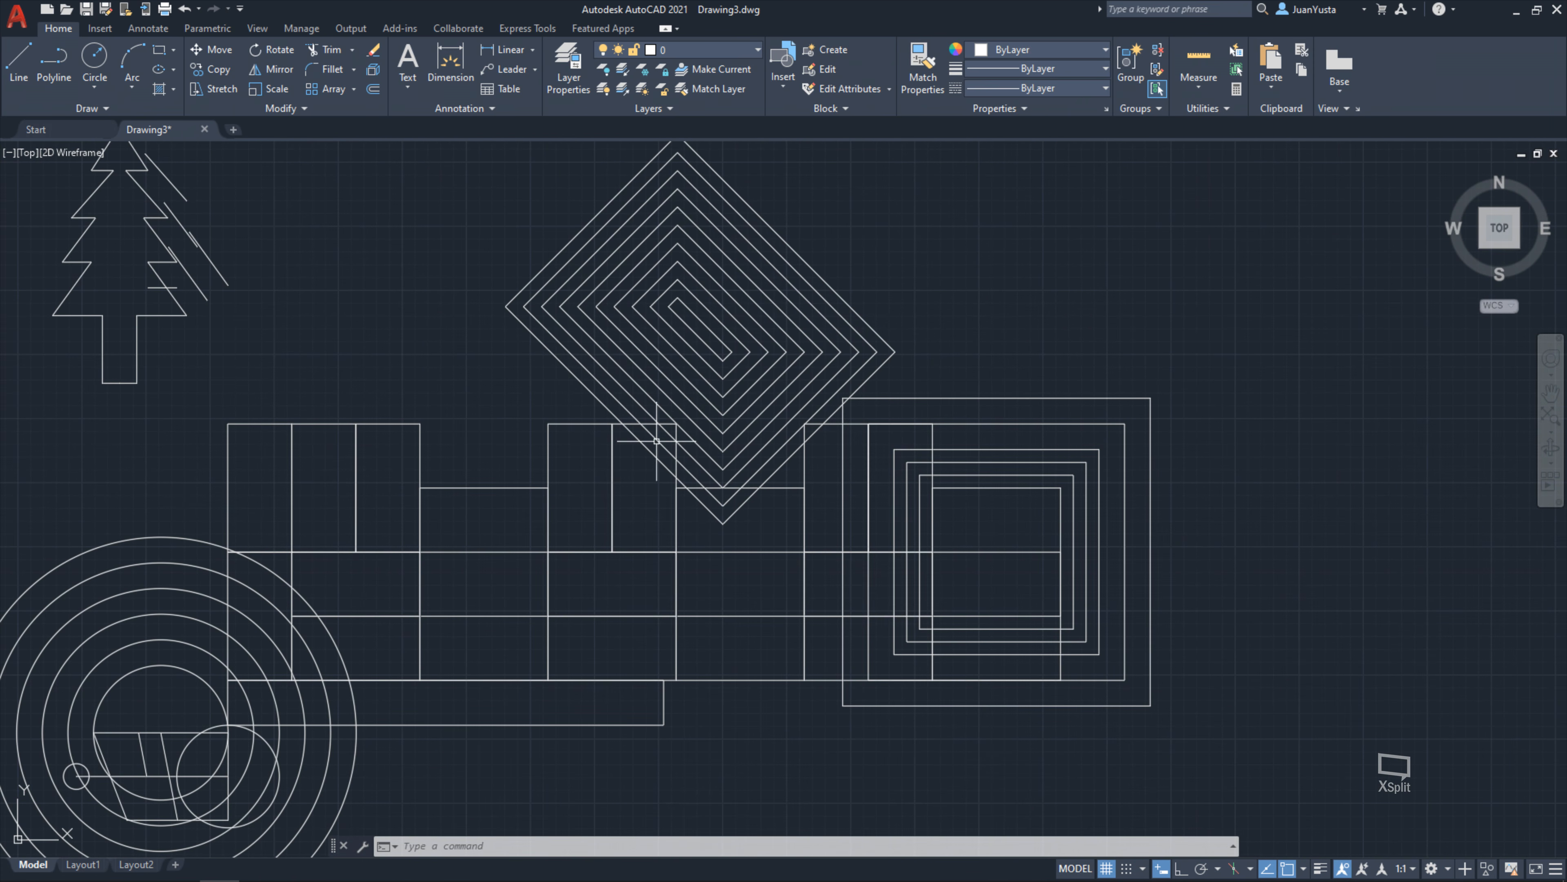
click(830, 214)
click(558, 362)
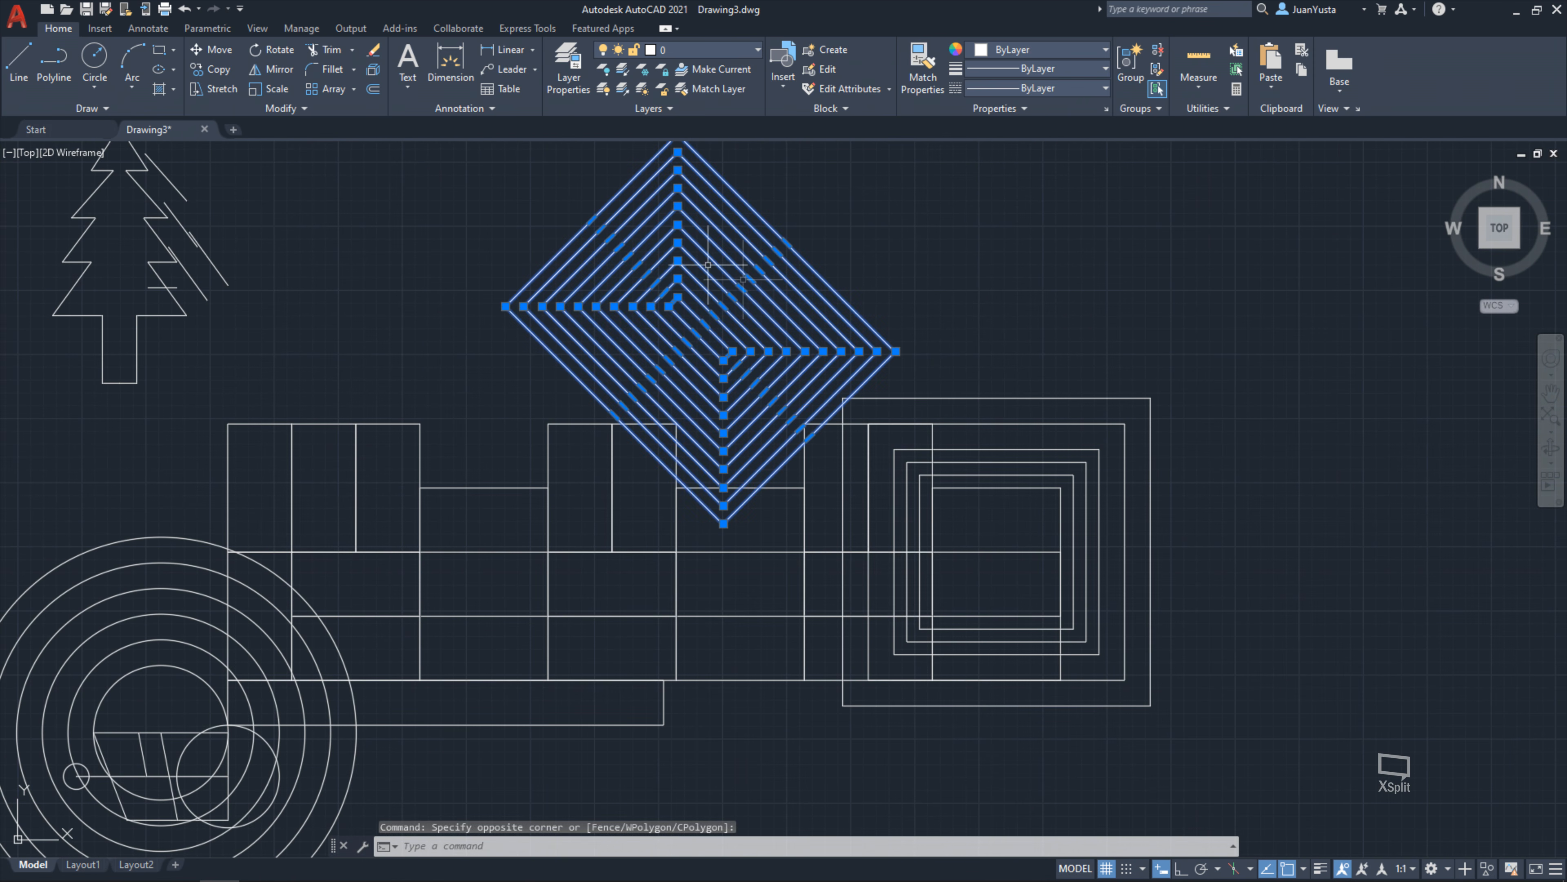
scroll(647, 494, up, 4)
scroll(862, 535, down, 5)
key(Escape)
key(Escape)
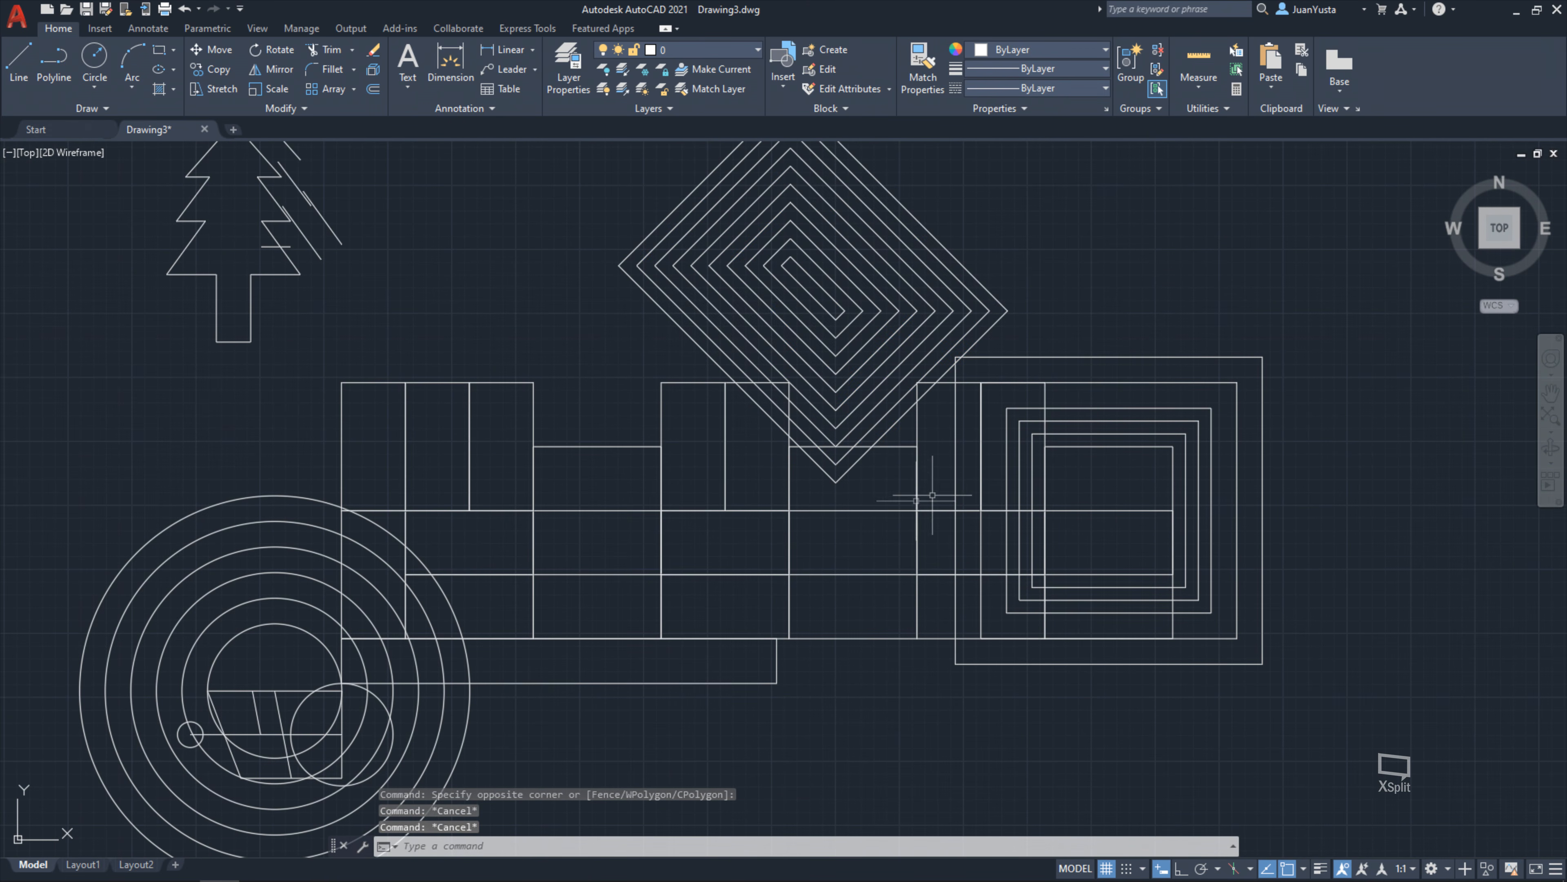
scroll(779, 371, up, 6)
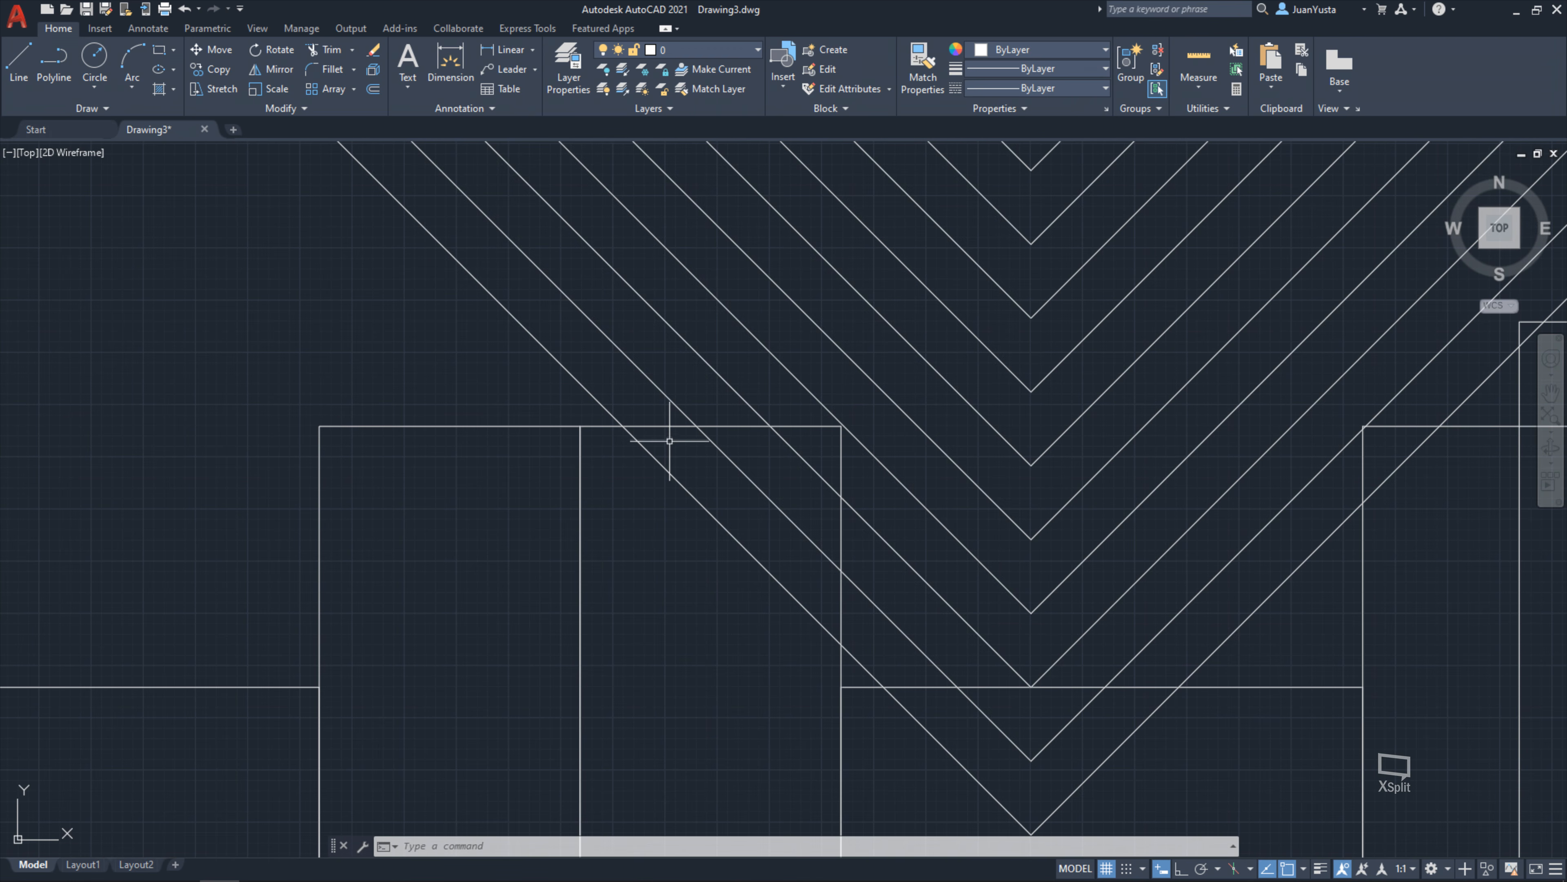
mouse_move(743, 502)
middle_down()
mouse_move(674, 450)
mouse_move(629, 444)
mouse_move(542, 353)
middle_up()
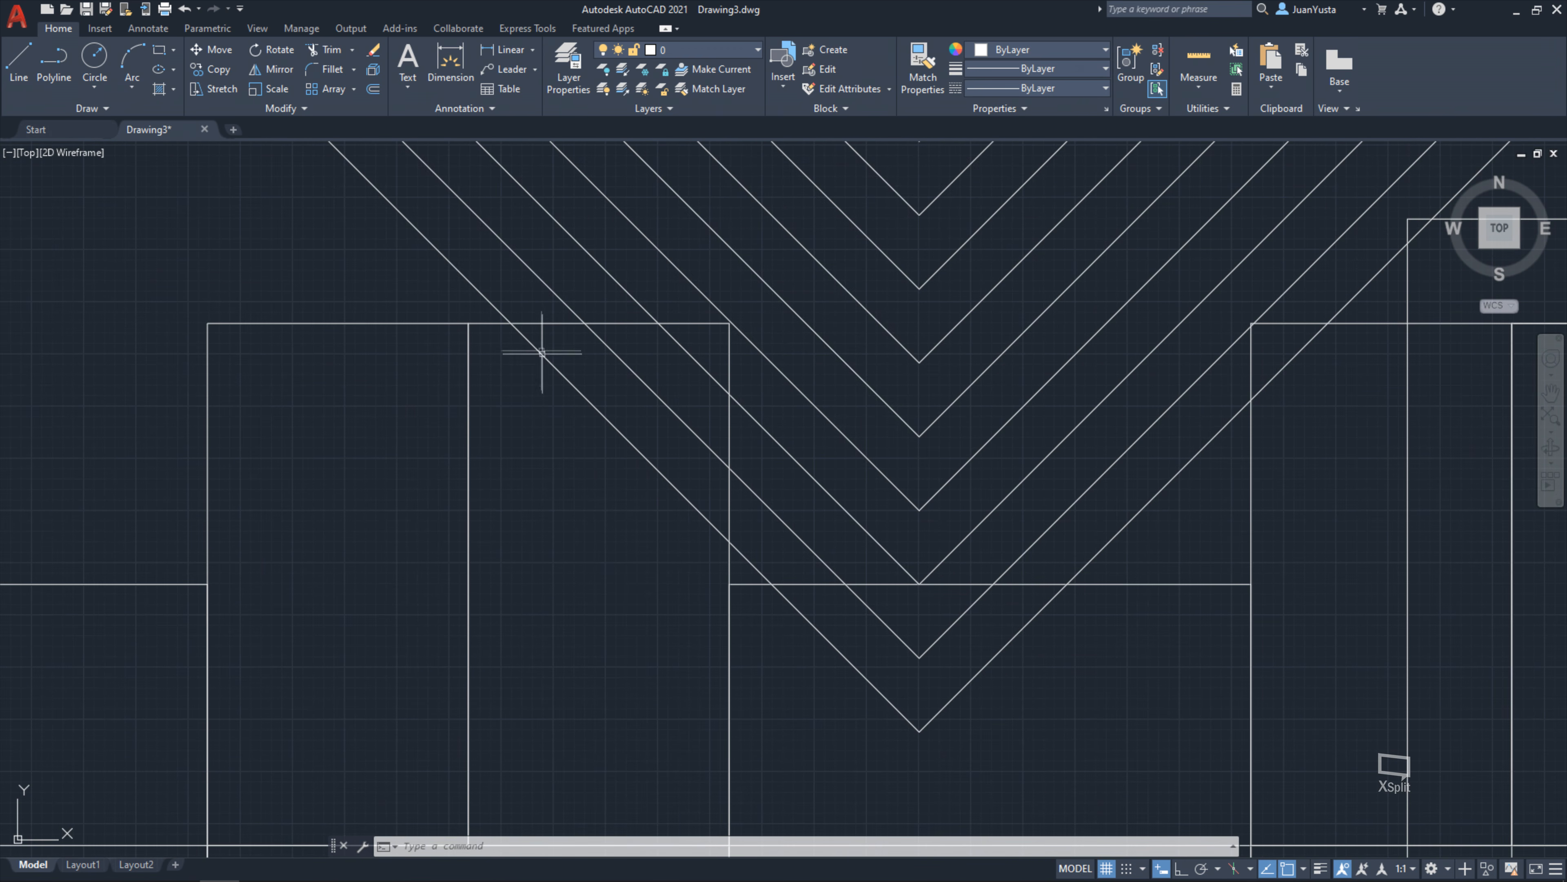
Erase the outermost rotated rectangle as a whole and undo the deletion
click(606, 377)
click(585, 424)
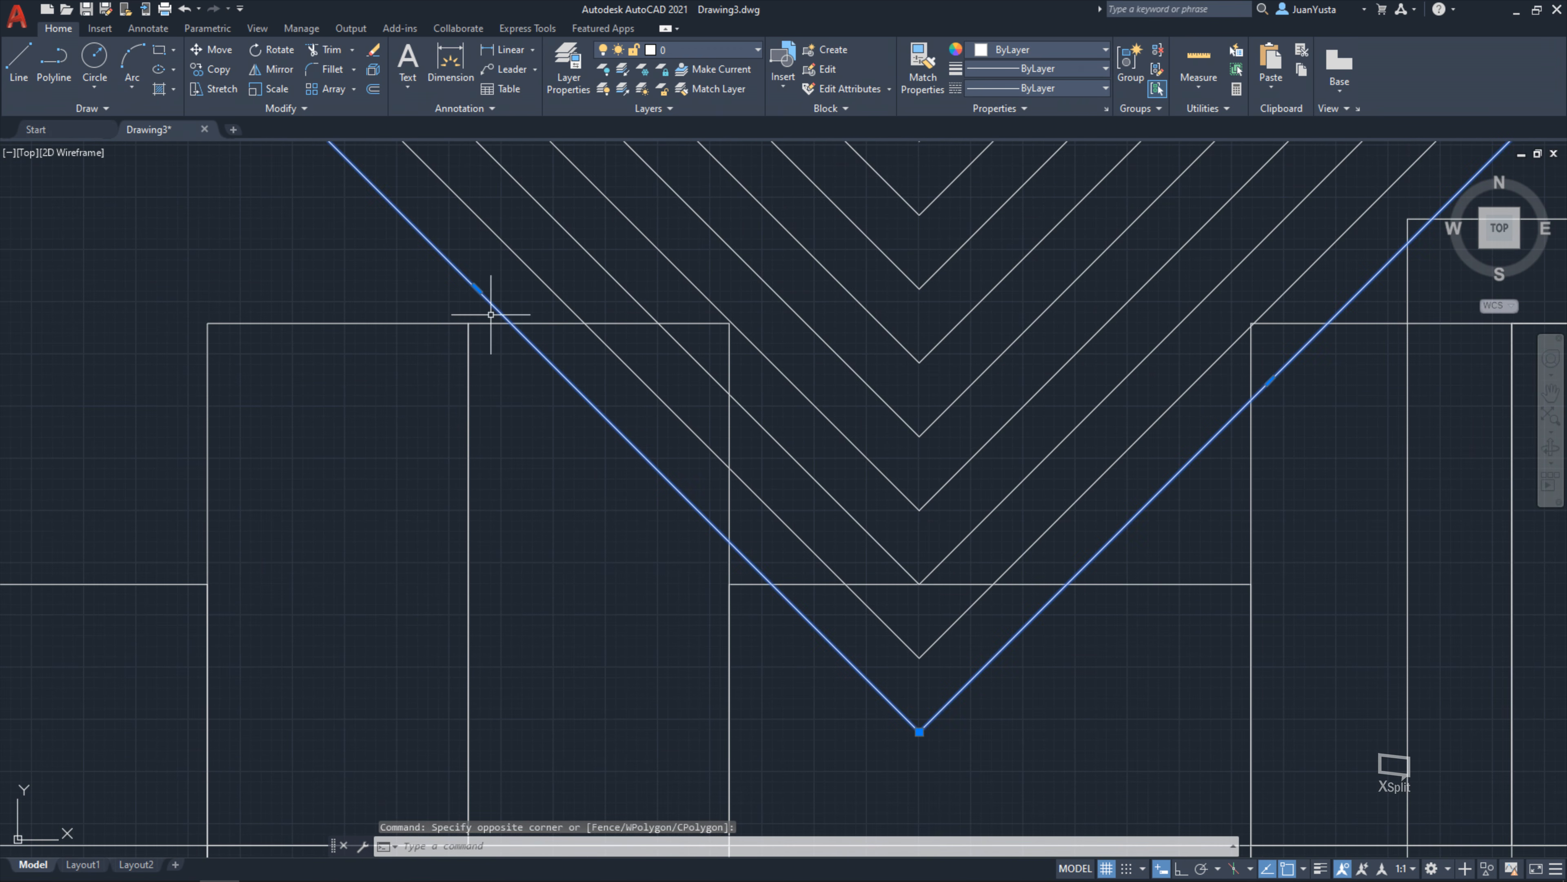
scroll(763, 571, down, 5)
scroll(711, 518, up, 3)
middle_drag(783, 569, 691, 591)
scroll(654, 595, down, 2)
key(Escape)
key(Escape)
click(568, 476)
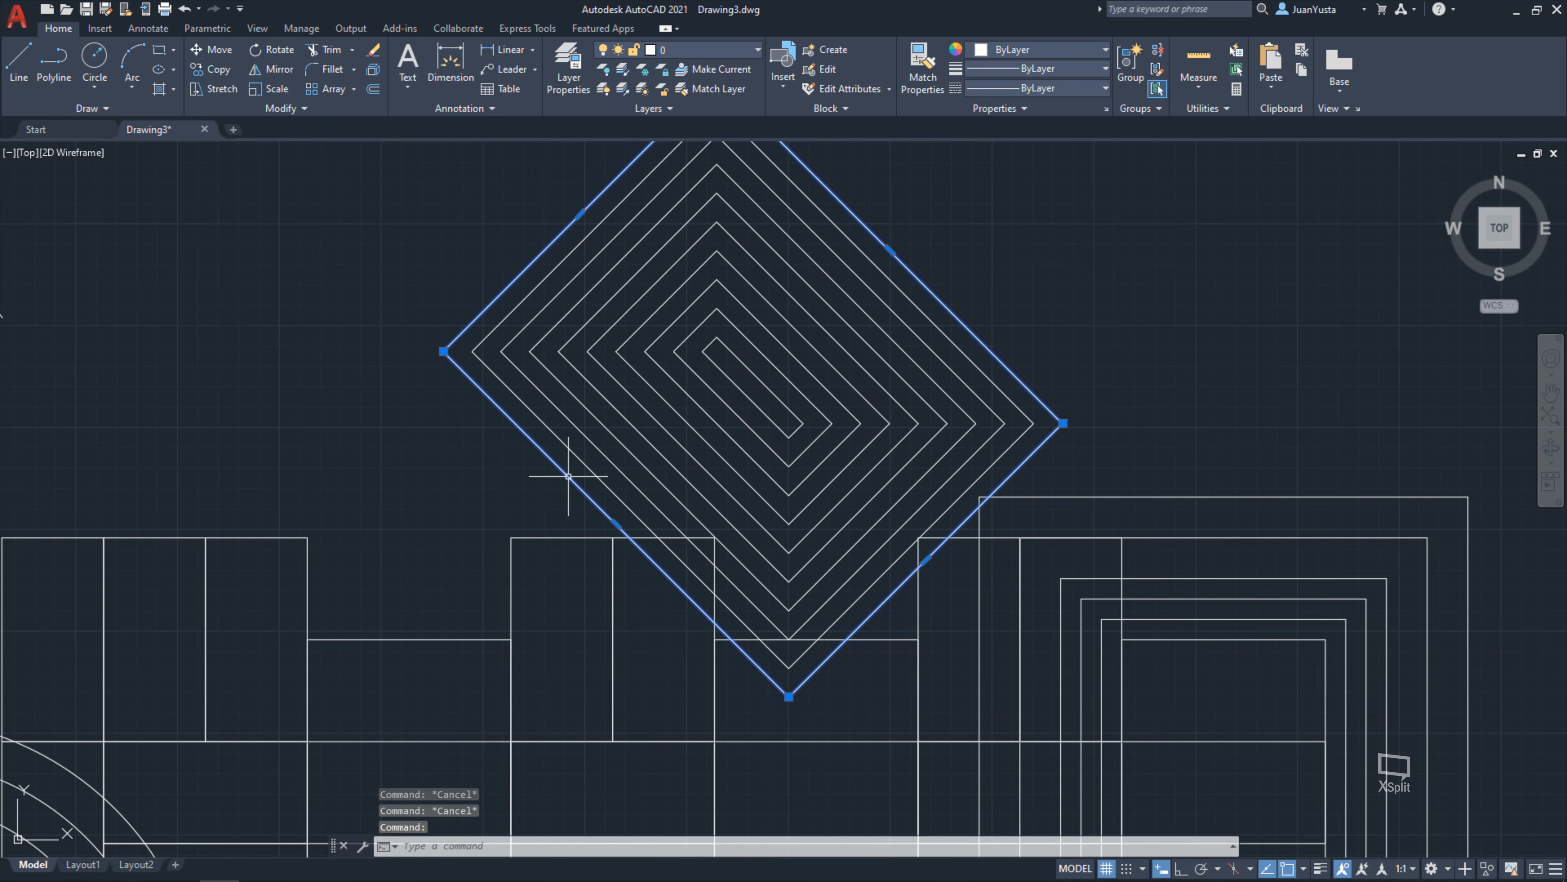
key(Delete)
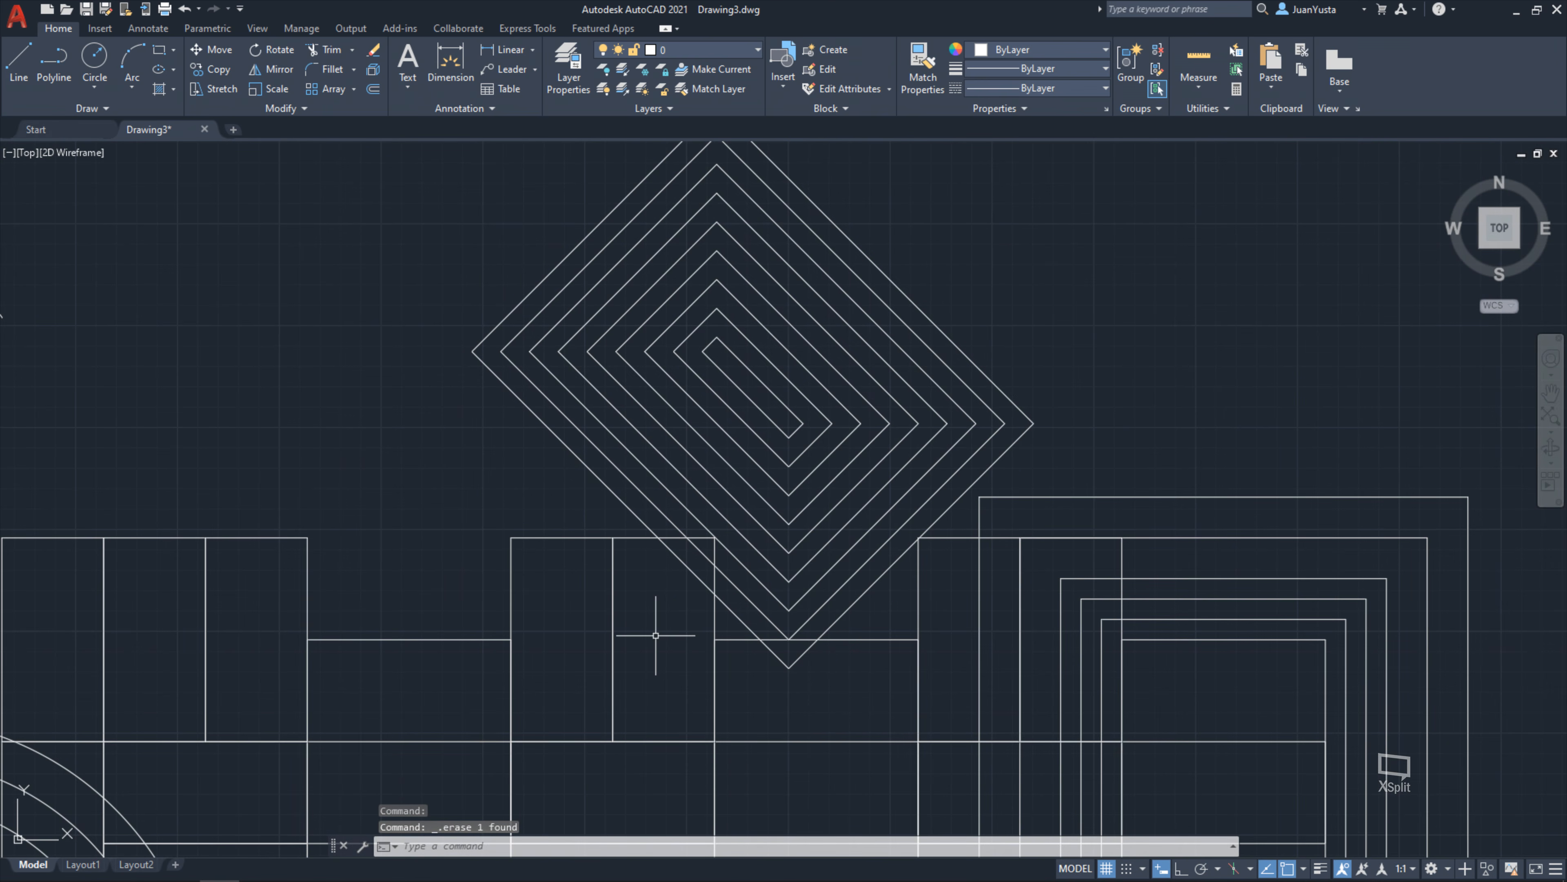
key(ctrl+z)
Start Trim and cut away the slanted rectangle lines inside the tall block under the nest's lower left side
scroll(639, 580, up, 4)
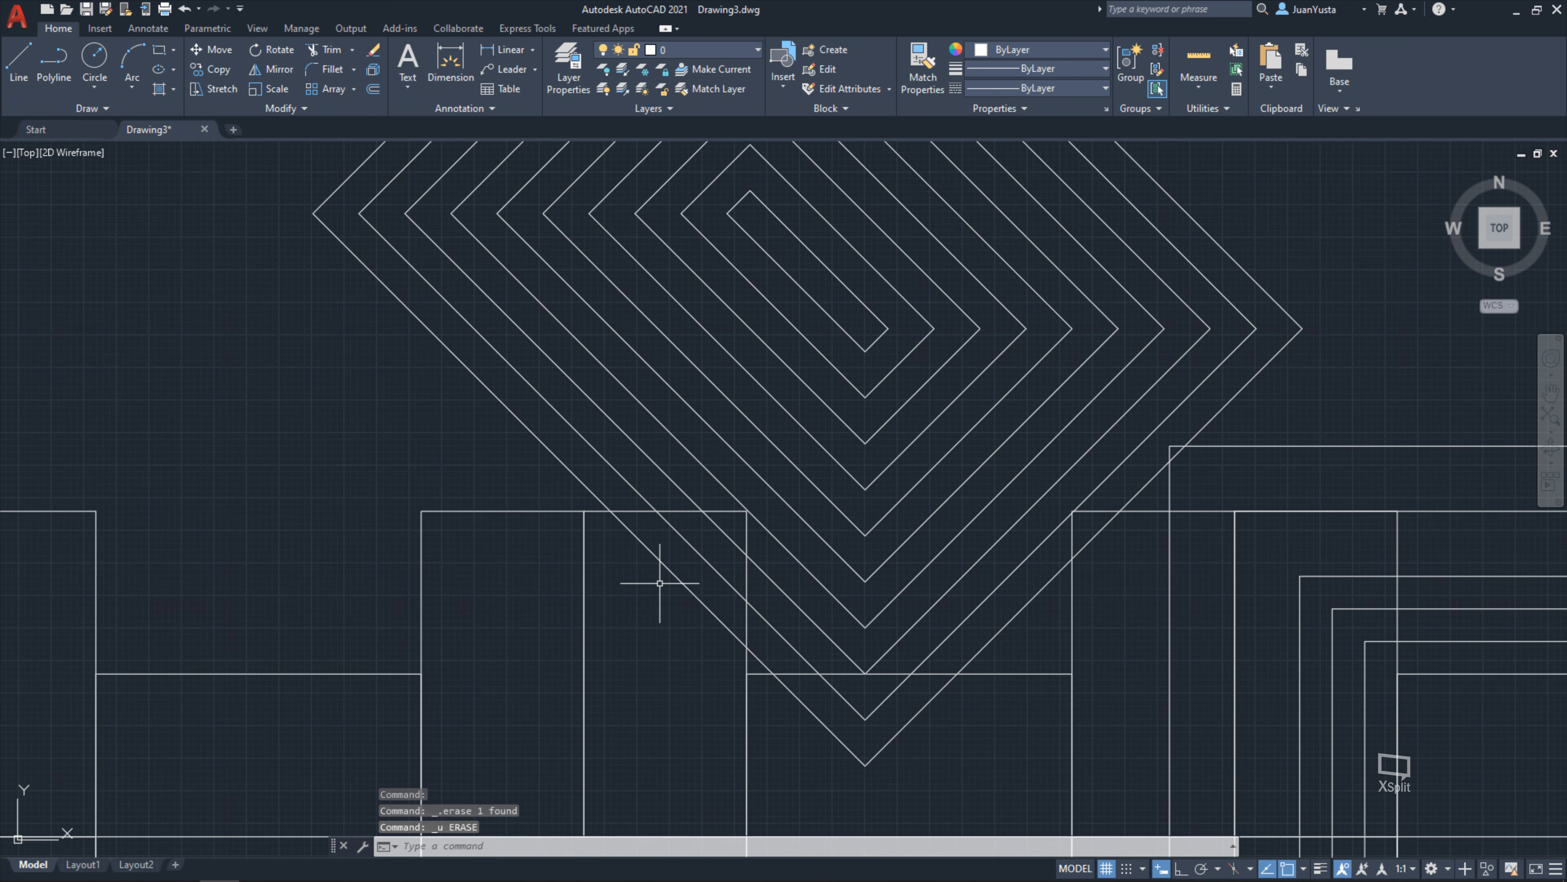
middle_drag(644, 626, 532, 563)
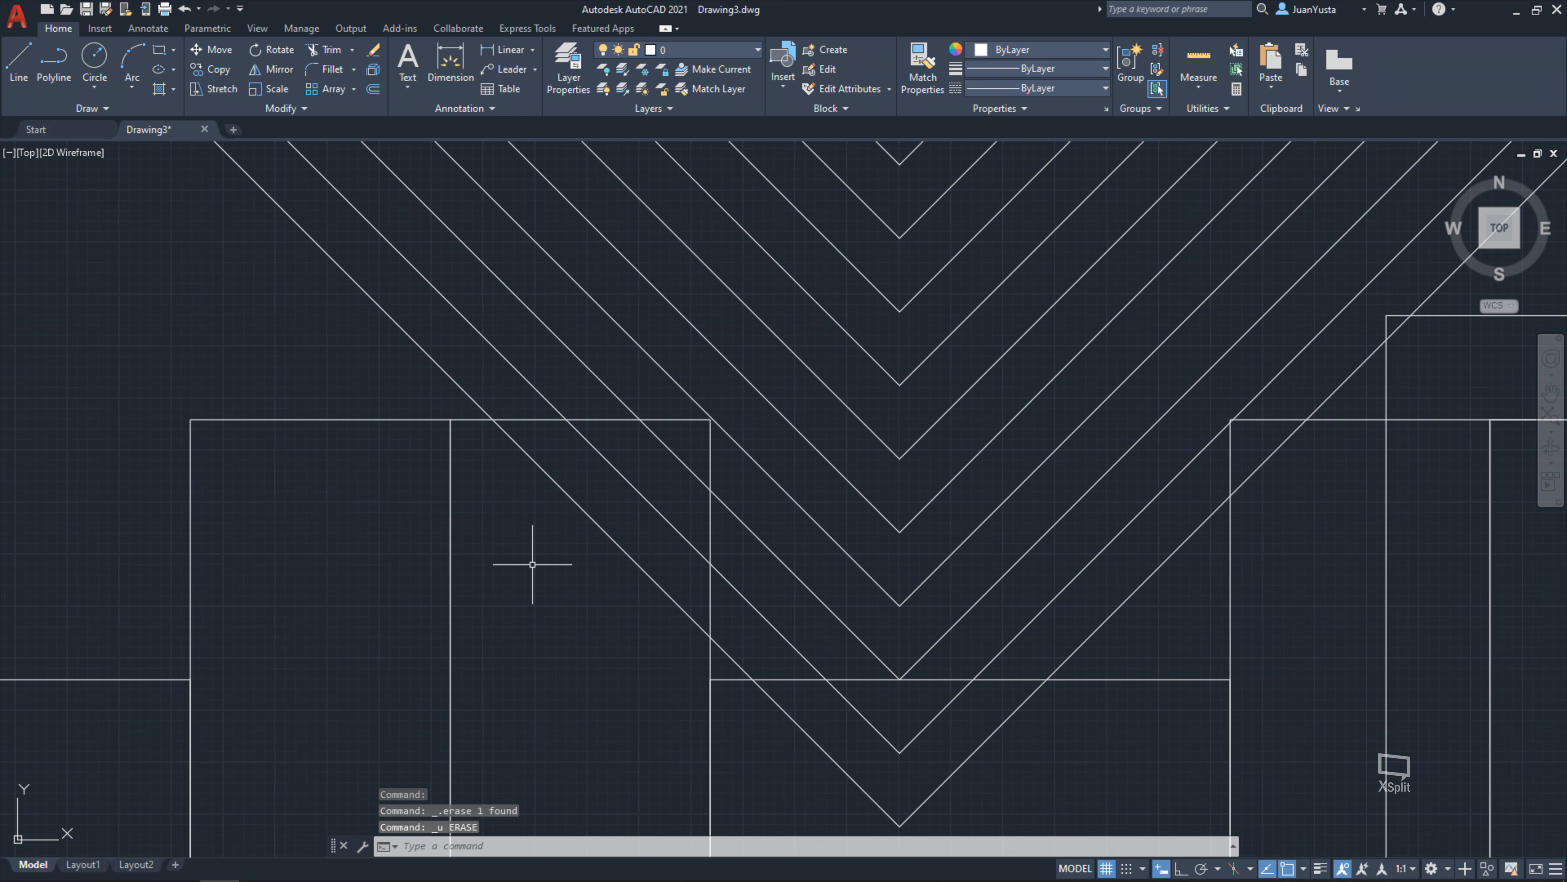
text(tr)
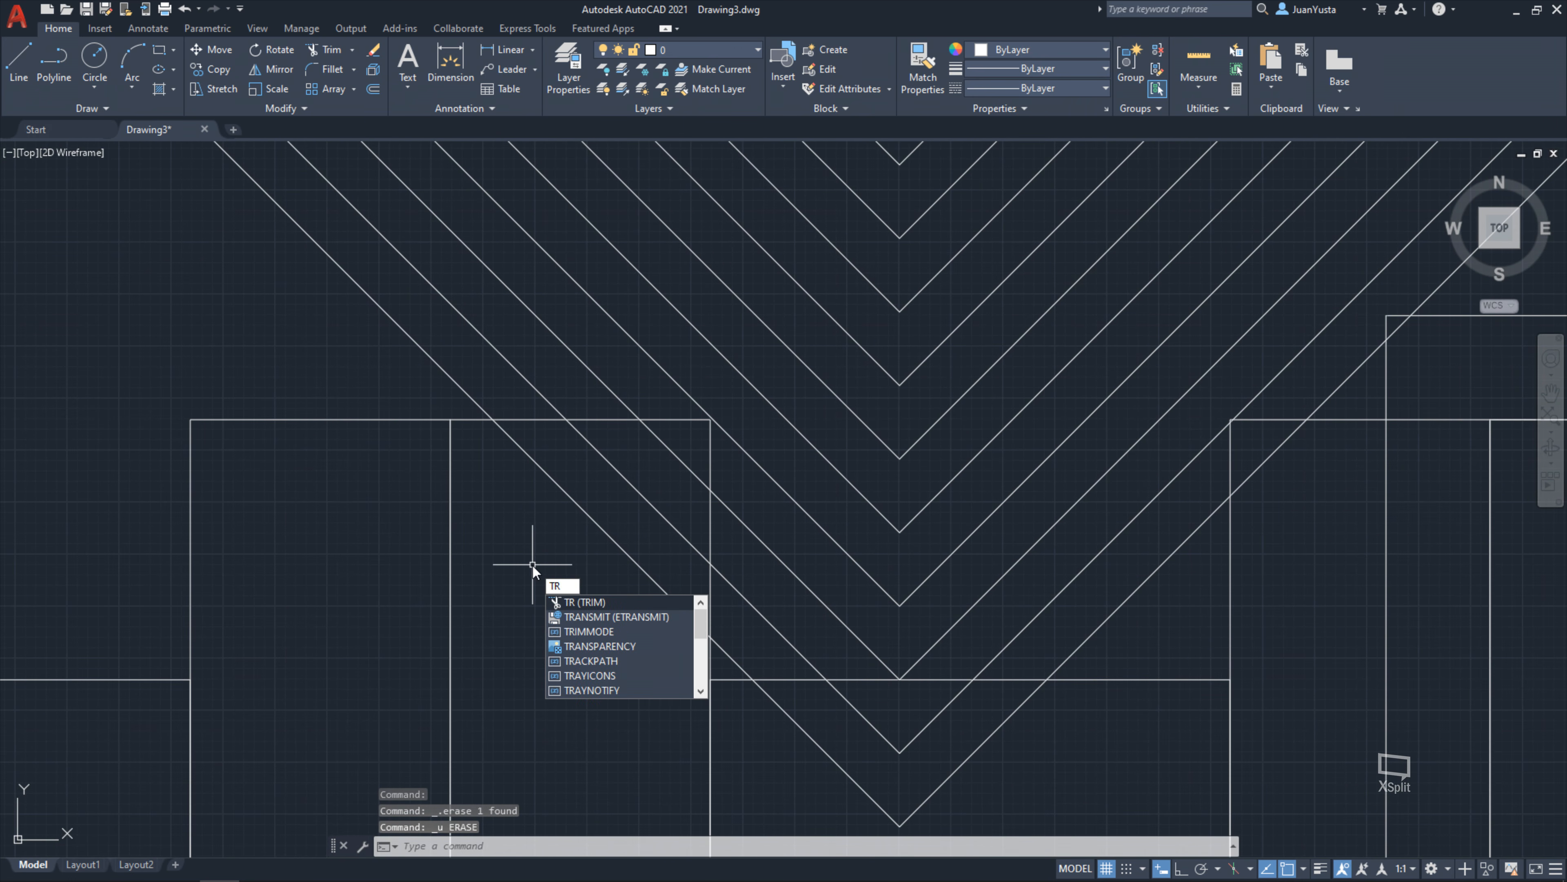
key(Return)
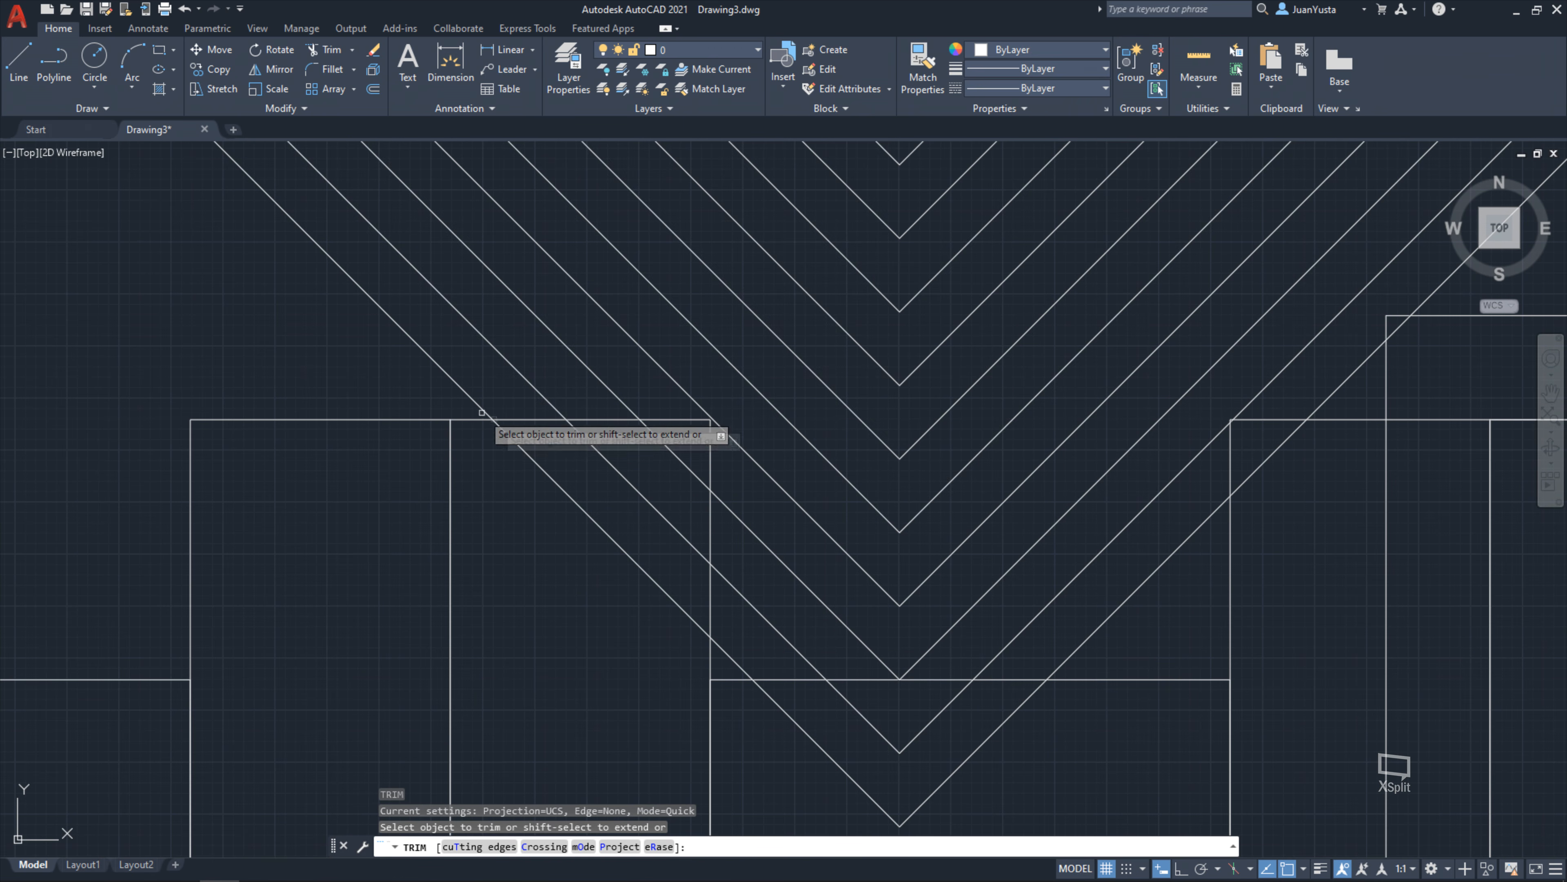
click(535, 460)
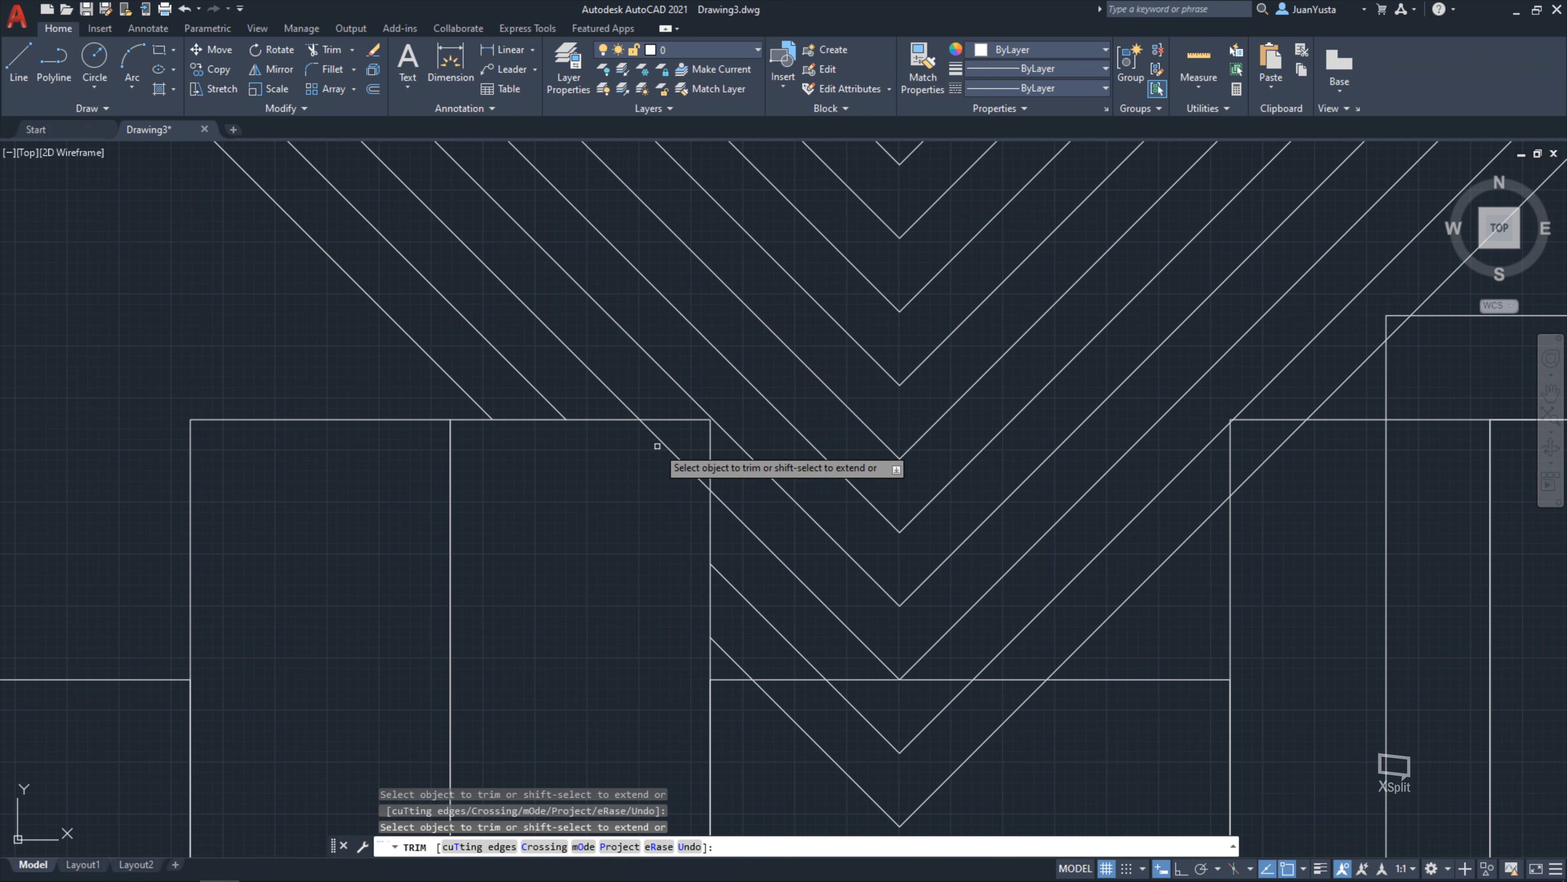
scroll(633, 471, down, 3)
scroll(725, 617, up, 5)
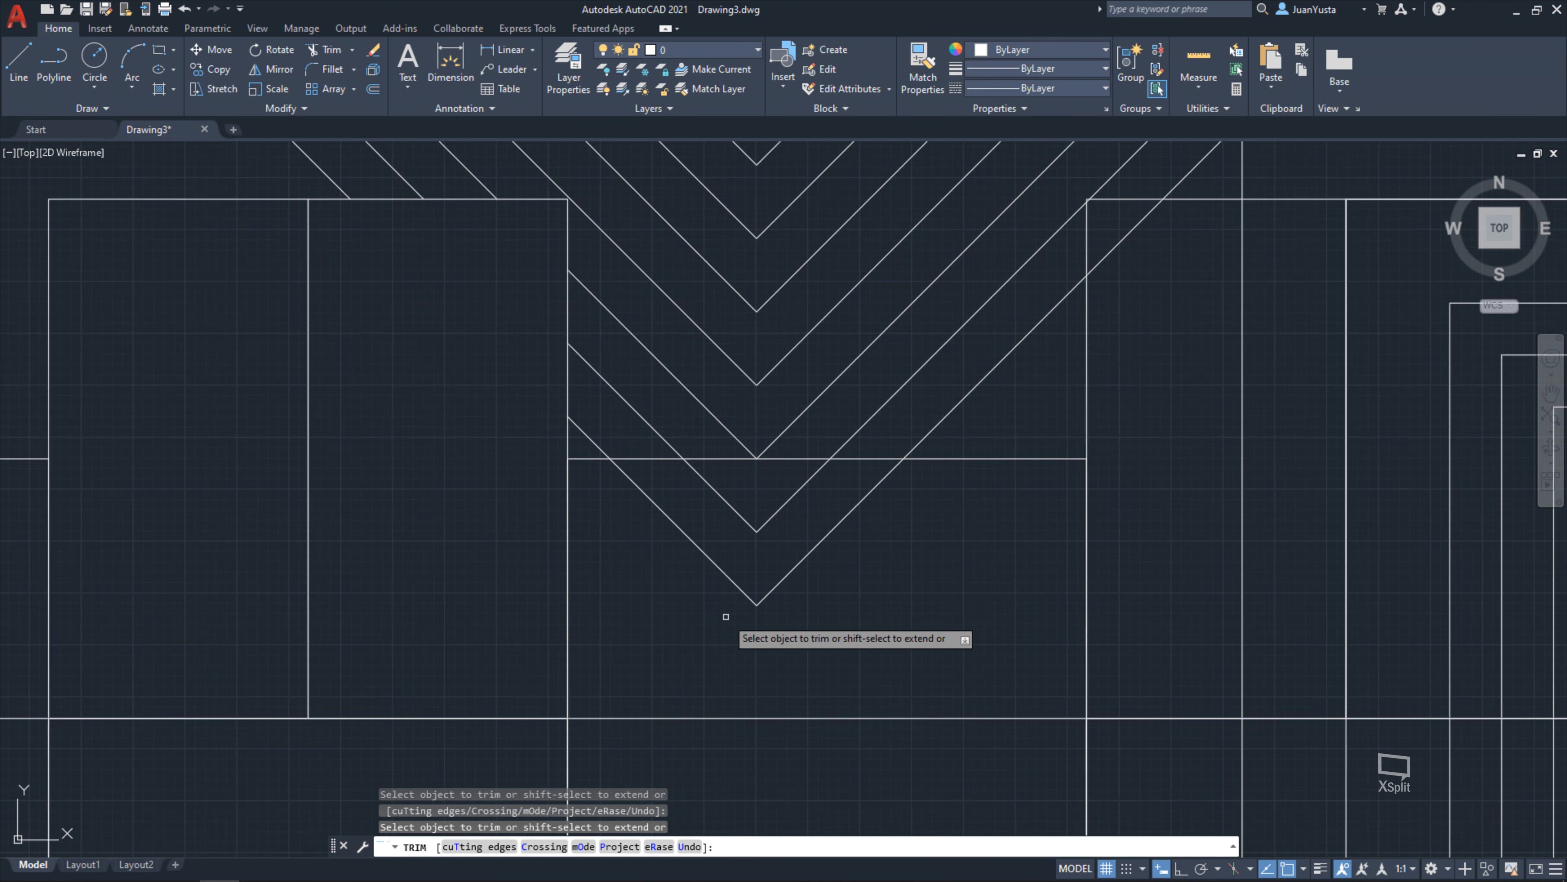
Trim the block edge crossing the nest's lower tip and the slanted lines entering the neighbouring tall block
drag(597, 364, 961, 348)
scroll(938, 389, down, 8)
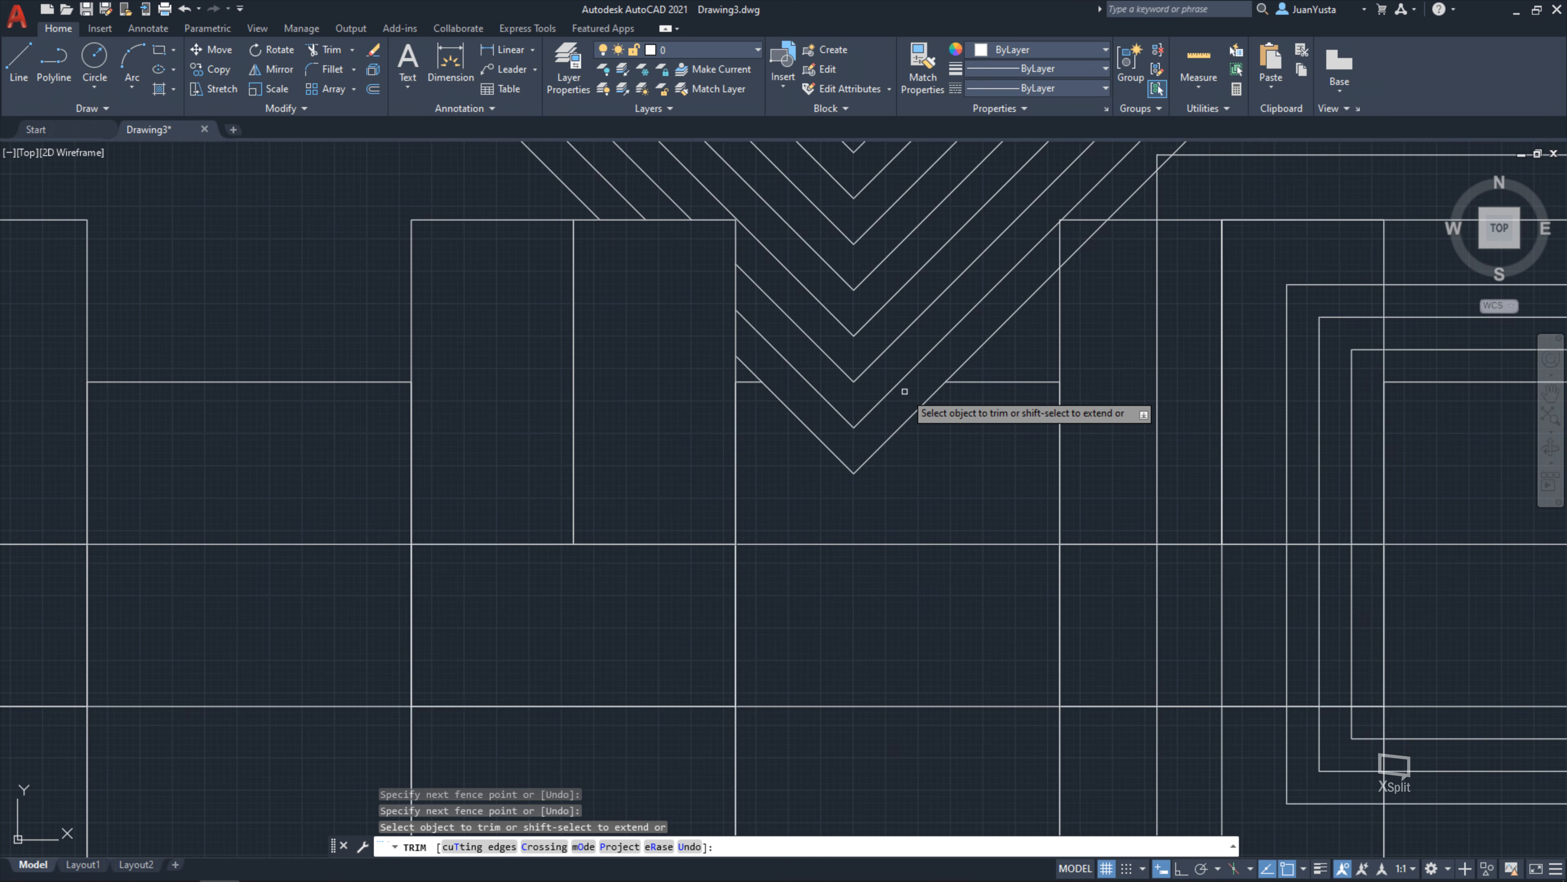
scroll(936, 398, up, 6)
mouse_move(877, 403)
mouse_down()
mouse_move(867, 379)
mouse_move(896, 376)
mouse_move(848, 367)
mouse_up()
drag(1001, 228, 964, 261)
Trim the overlapping segments where the outermost square's upper left corner meets the outer rotated rectangle
scroll(924, 301, down, 1)
scroll(924, 301, down, 1)
scroll(920, 321, up, 5)
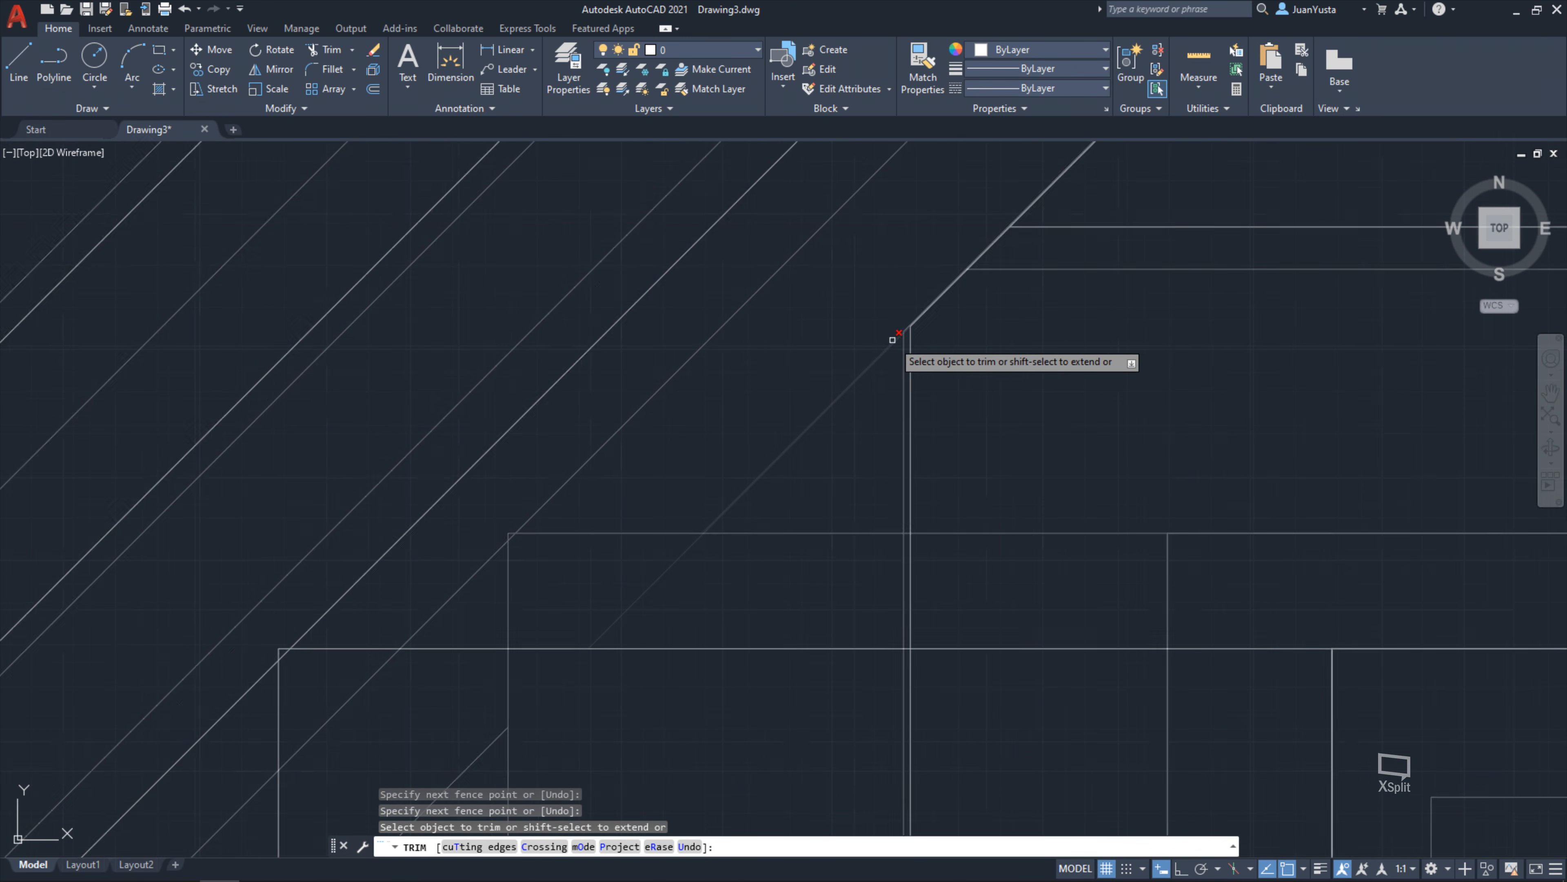
scroll(410, 597, down, 3)
scroll(354, 631, up, 3)
scroll(353, 631, up, 3)
drag(872, 401, 832, 342)
scroll(880, 422, down, 6)
scroll(880, 422, down, 2)
Trim pieces of the horizontal block edges where they run between the left sides of the nested squares
middle_drag(933, 467, 636, 444)
drag(714, 391, 703, 415)
scroll(703, 478, up, 2)
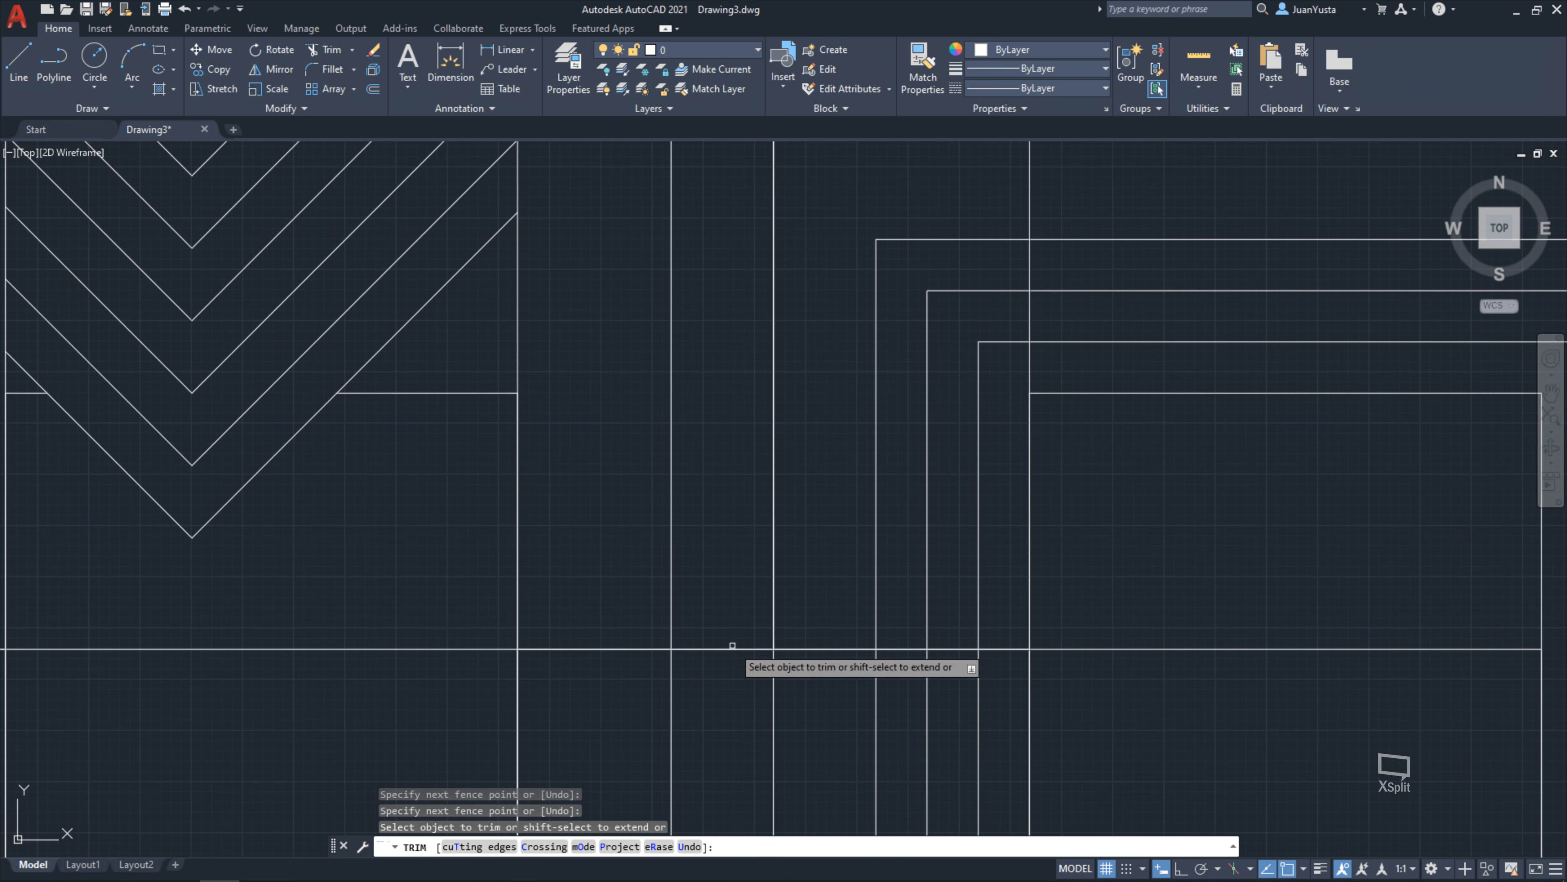
middle_drag(728, 675, 662, 372)
drag(830, 315, 837, 338)
drag(950, 311, 927, 361)
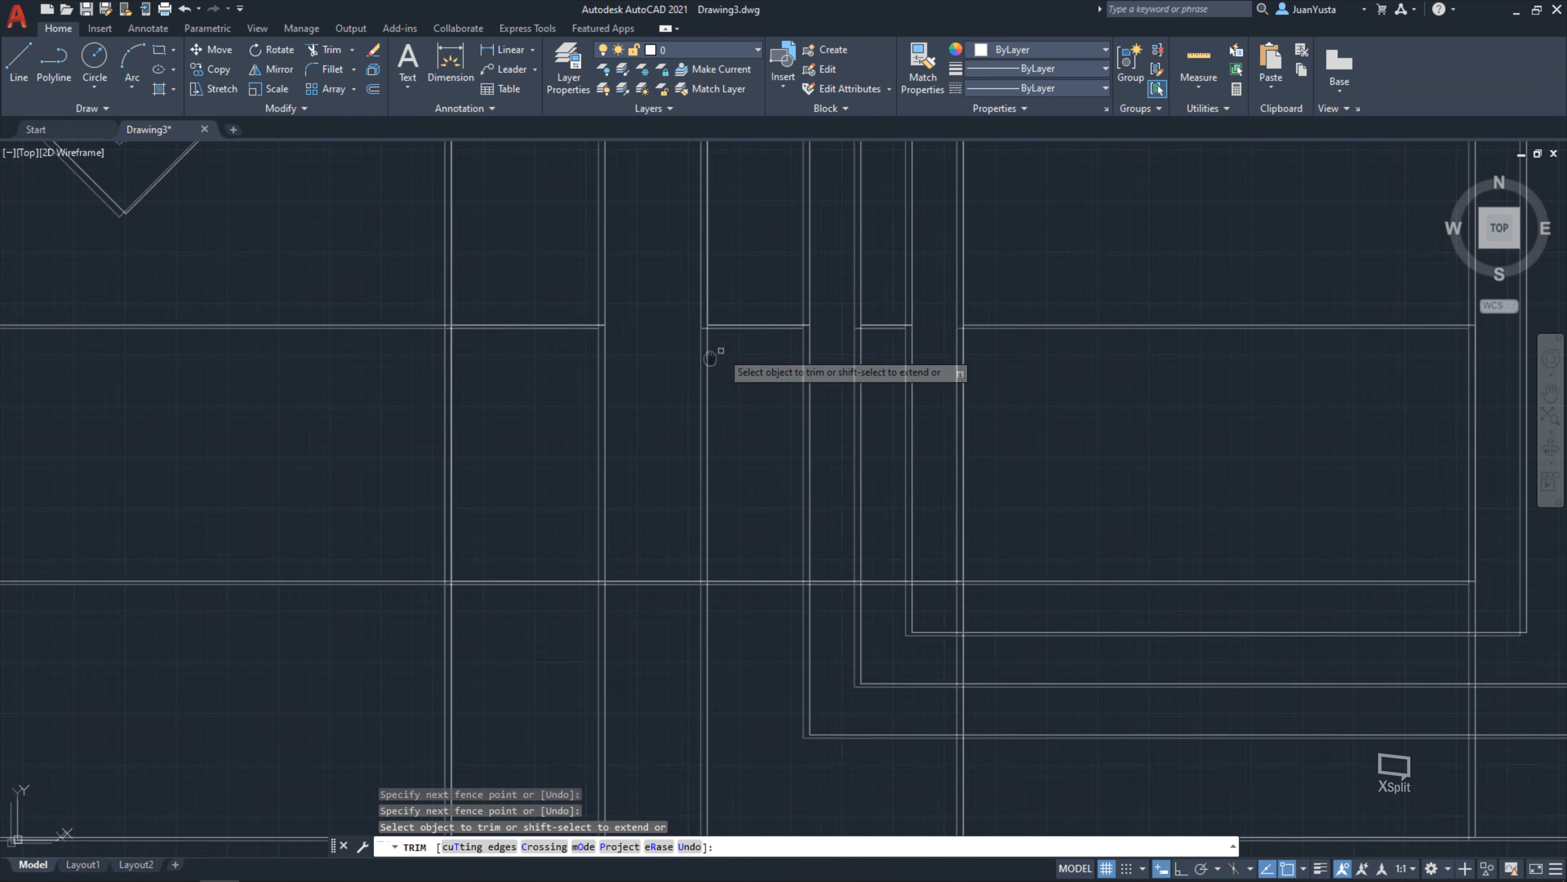
Trim the lower horizontal dividing line inside the two blocks that flank the first low-topped block
scroll(679, 371, down, 8)
scroll(349, 411, up, 4)
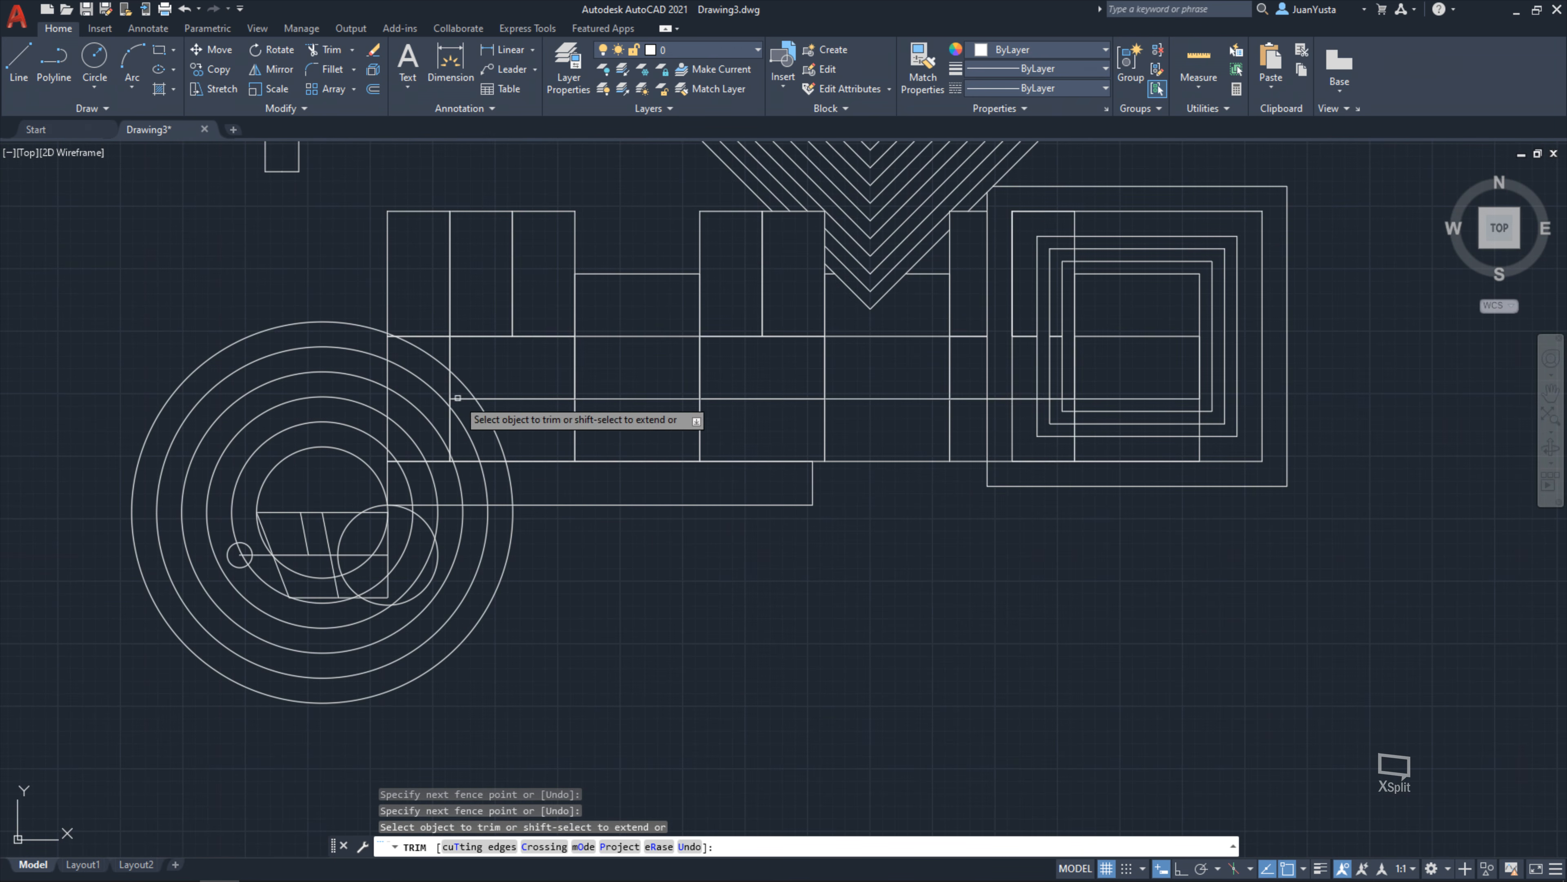
drag(791, 372, 771, 416)
drag(543, 372, 545, 413)
Trim the overlapping lower left portions of the nested squares at the right end and end Trim
mouse_move(996, 384)
mouse_down()
mouse_move(981, 378)
mouse_move(984, 404)
mouse_move(1040, 420)
mouse_up()
click(1066, 423)
click(1065, 411)
click(1062, 404)
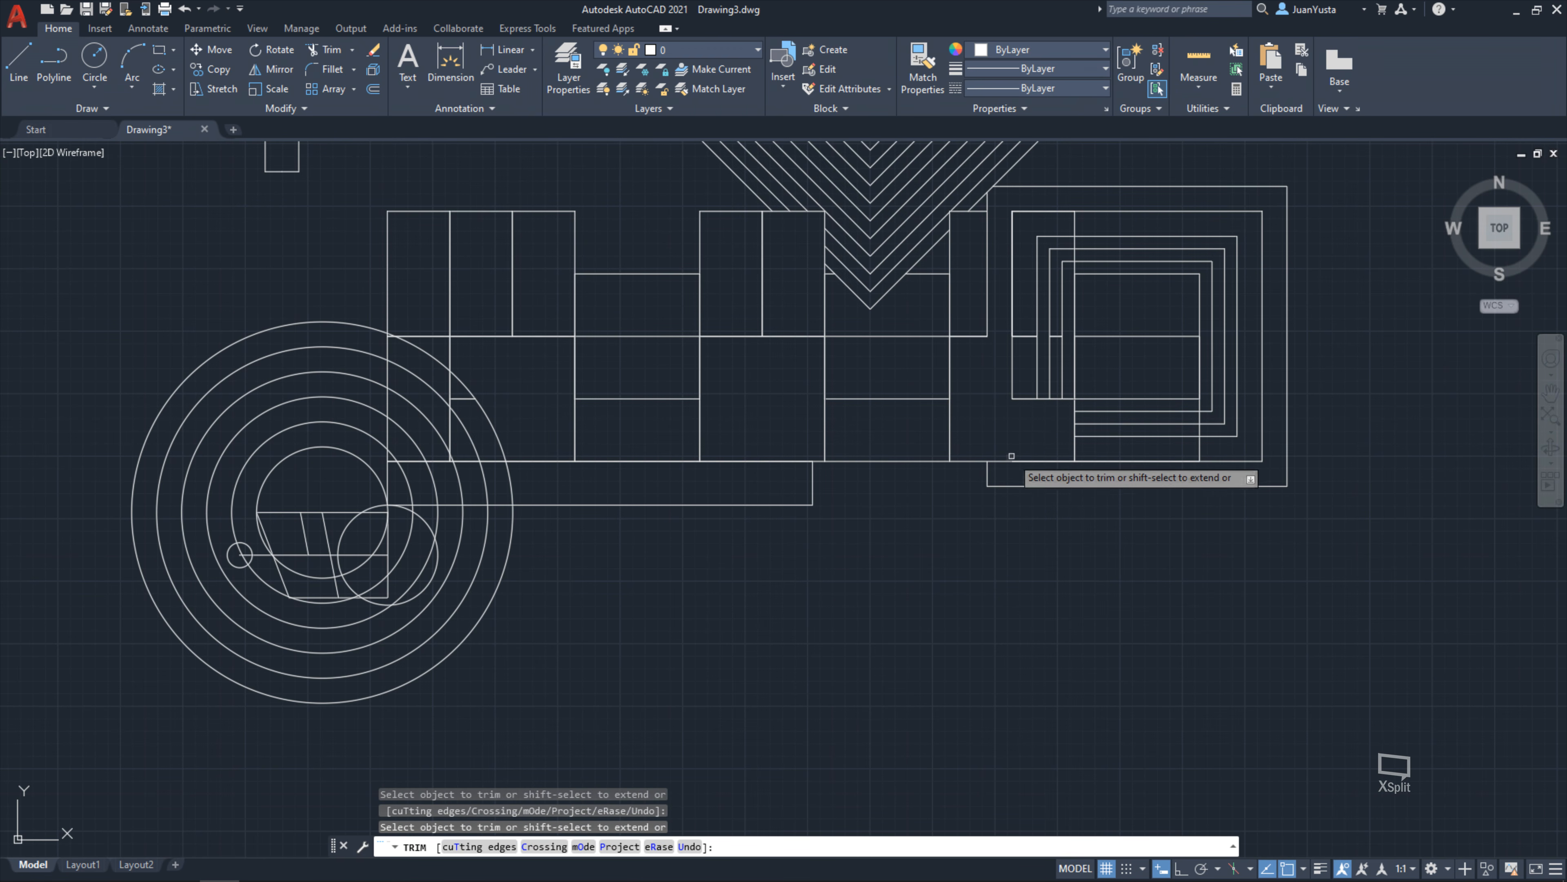
scroll(827, 501, down, 3)
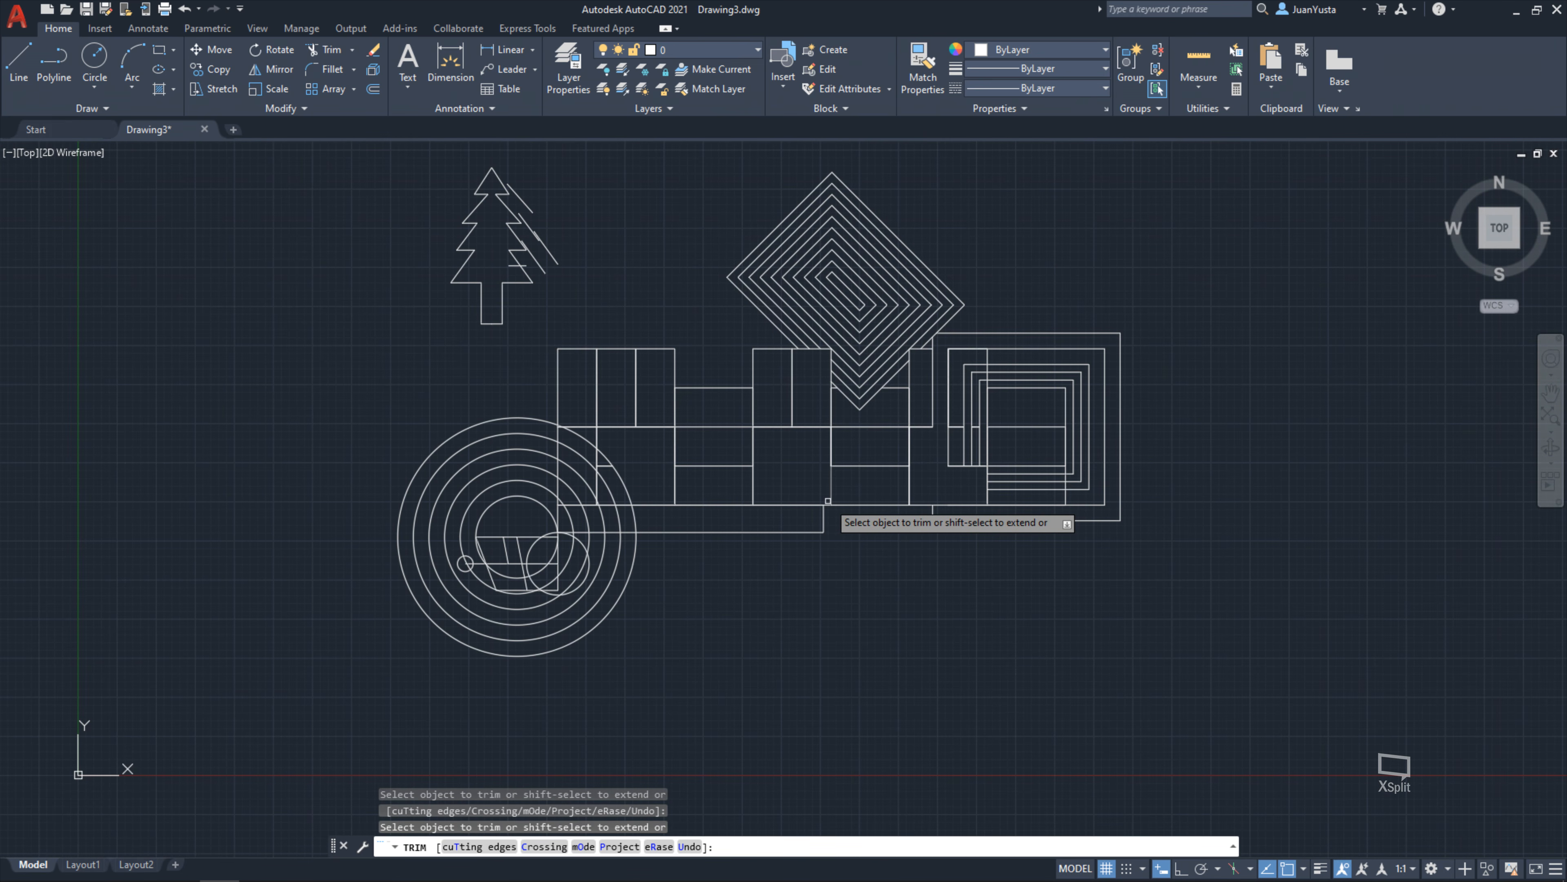
key(Escape)
middle_drag(754, 473, 733, 513)
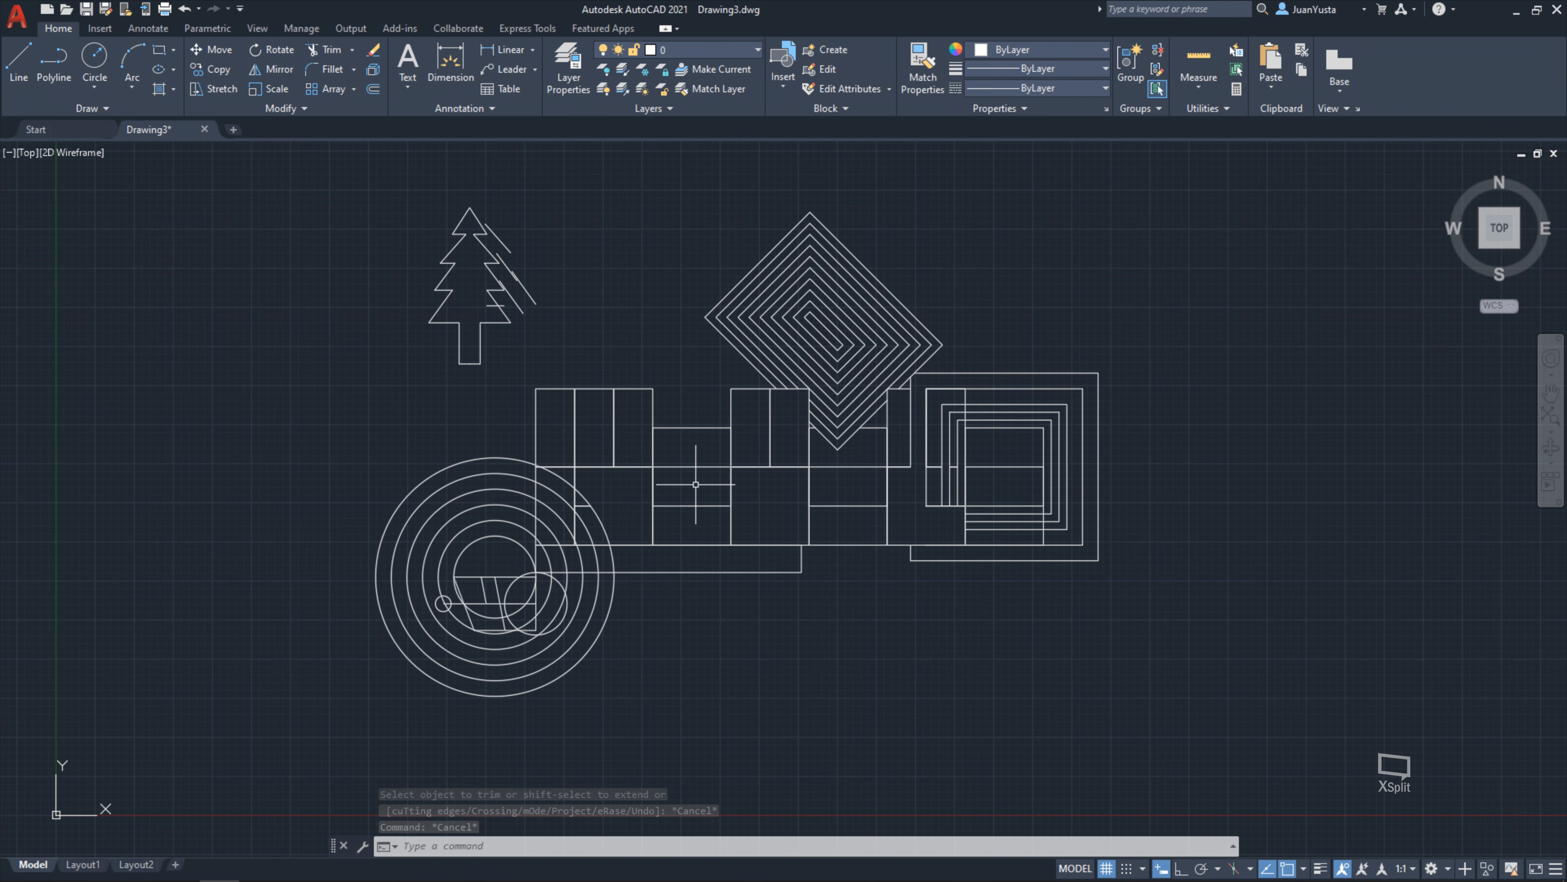
middle_drag(762, 413, 638, 466)
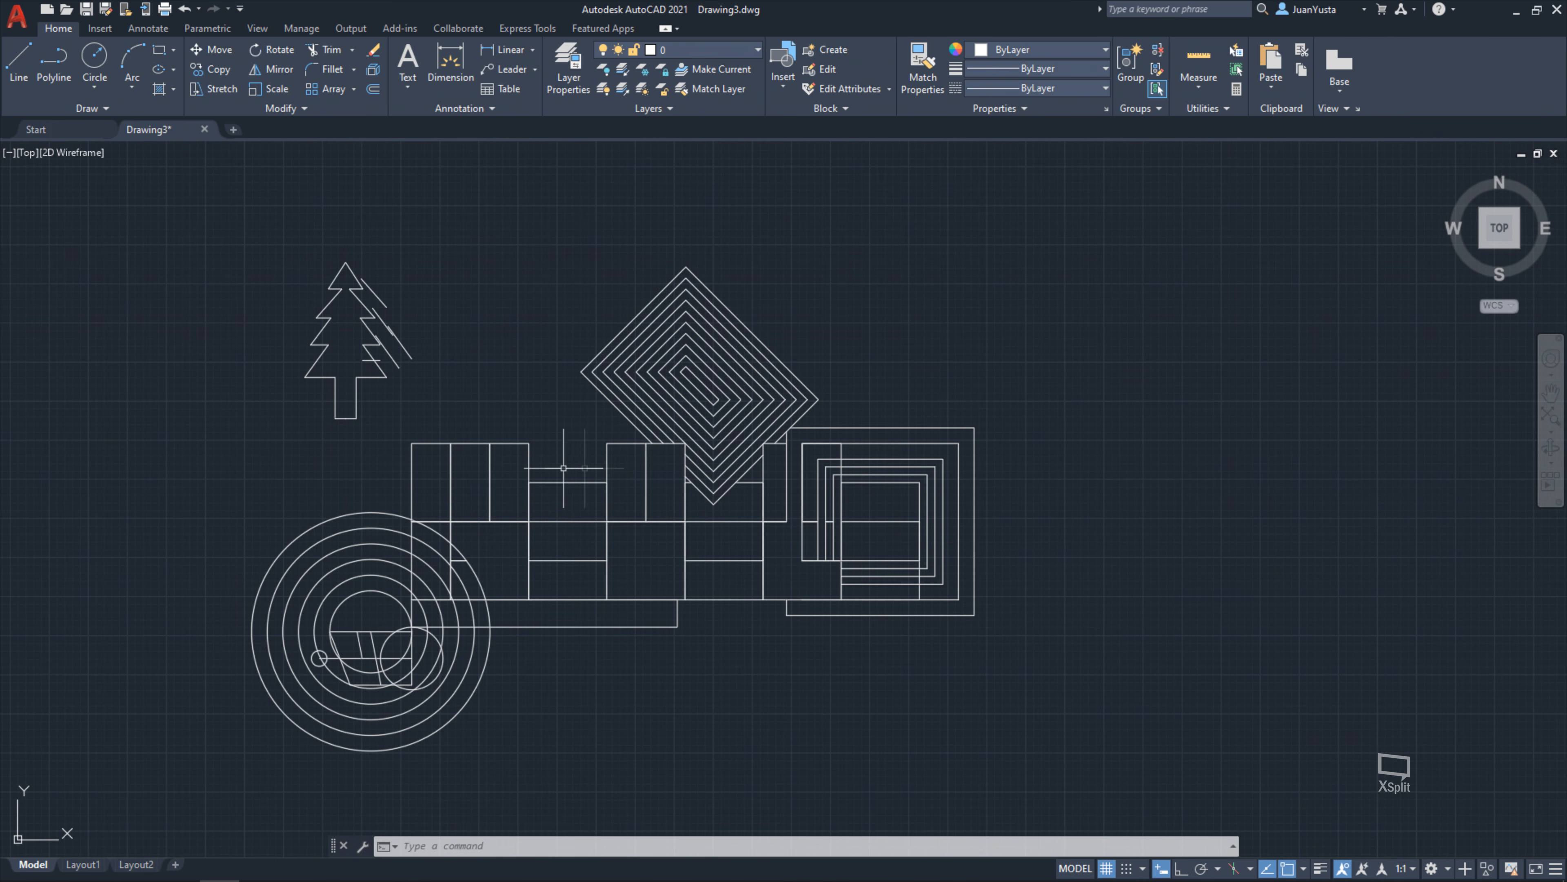
Examine the corners of the blocks, the nested rectangles and the shapes inside the circles as fillet candidates
scroll(419, 466, up, 10)
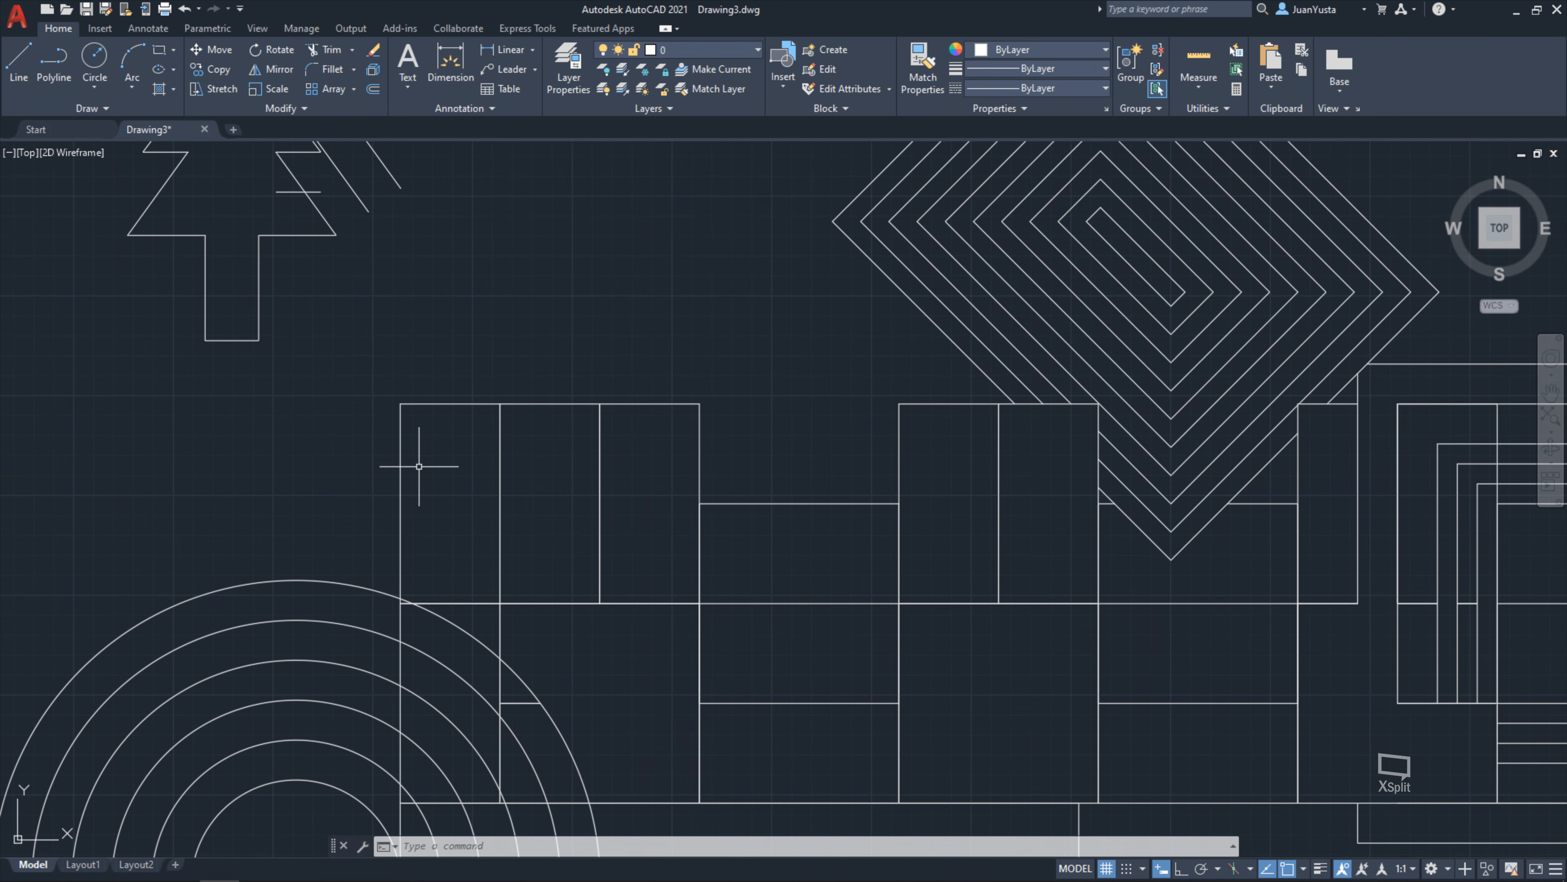
click(318, 362)
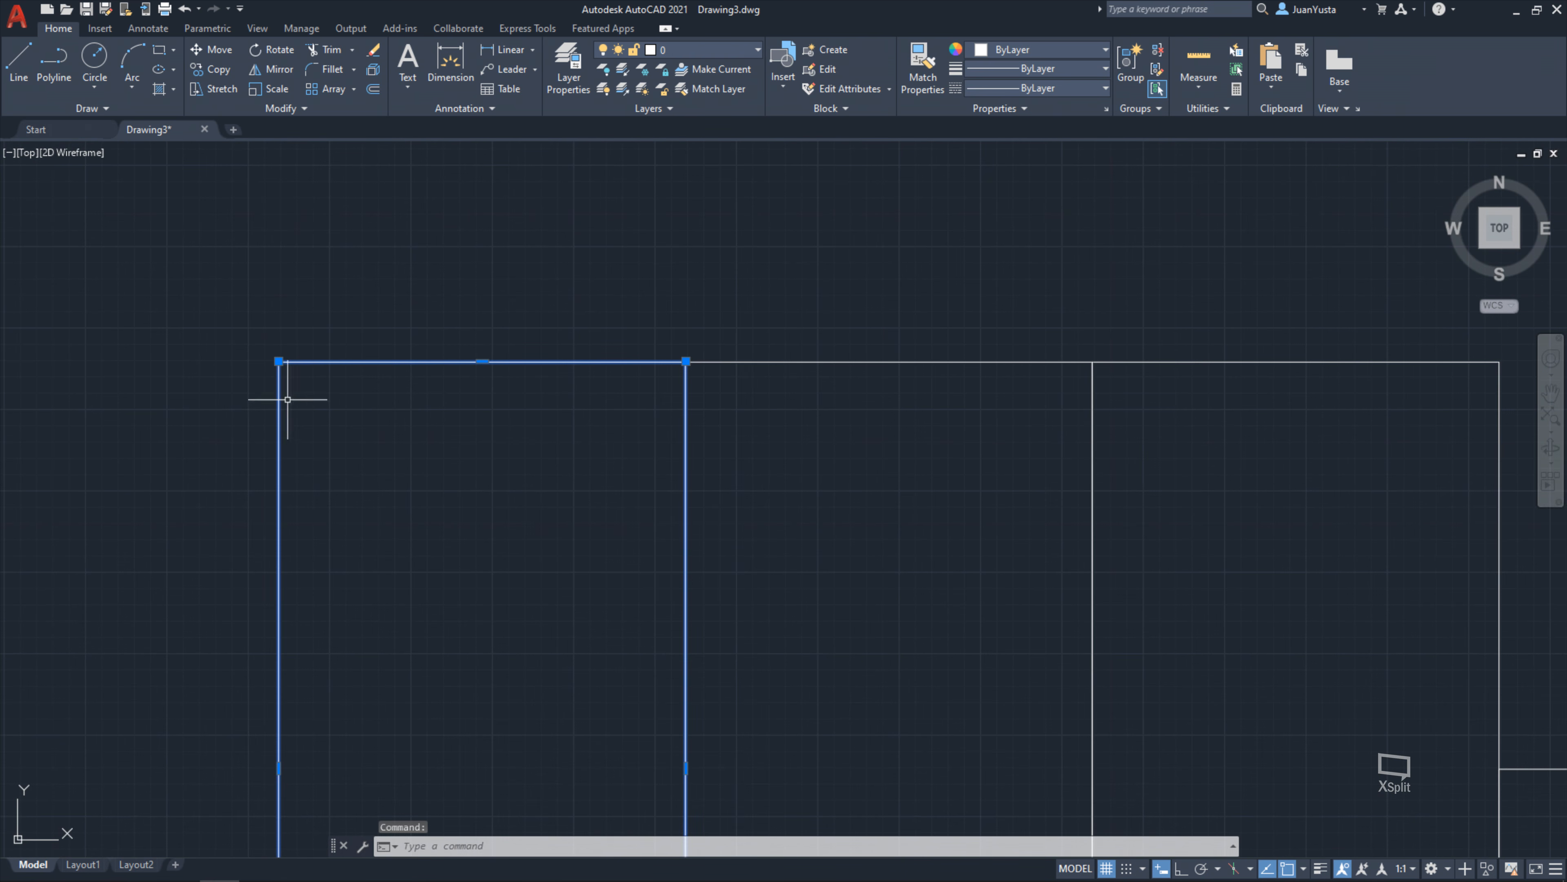
scroll(271, 386, down, 10)
scroll(368, 298, up, 7)
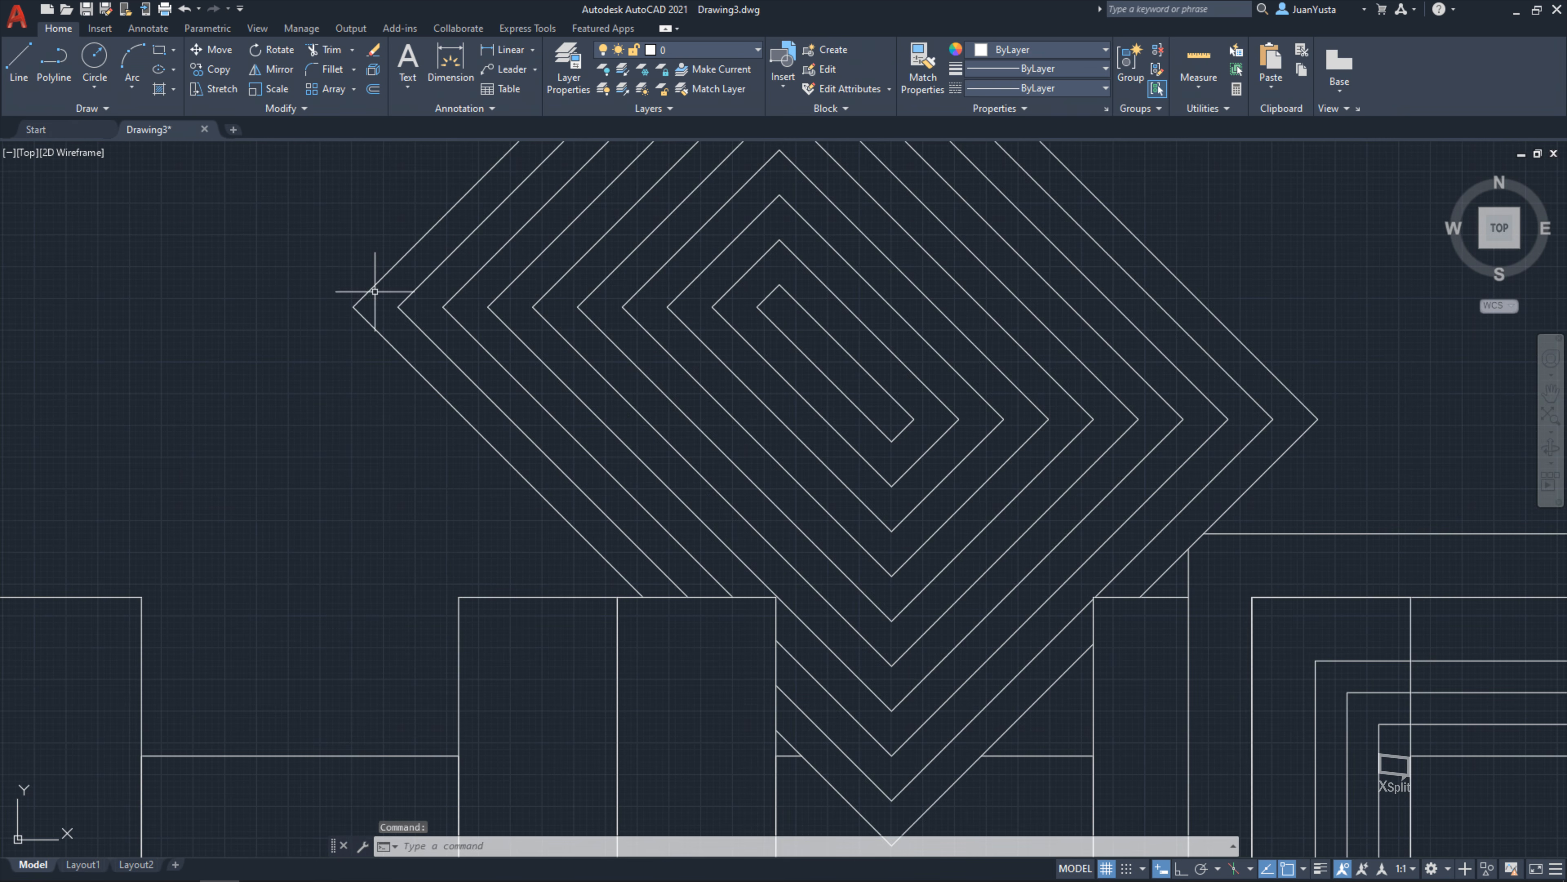
scroll(381, 351, down, 4)
key(Escape)
key(Escape)
scroll(380, 350, down, 5)
scroll(350, 501, up, 7)
mouse_move(349, 501)
middle_down()
mouse_move(493, 396)
mouse_move(614, 409)
middle_up()
scroll(451, 485, up, 10)
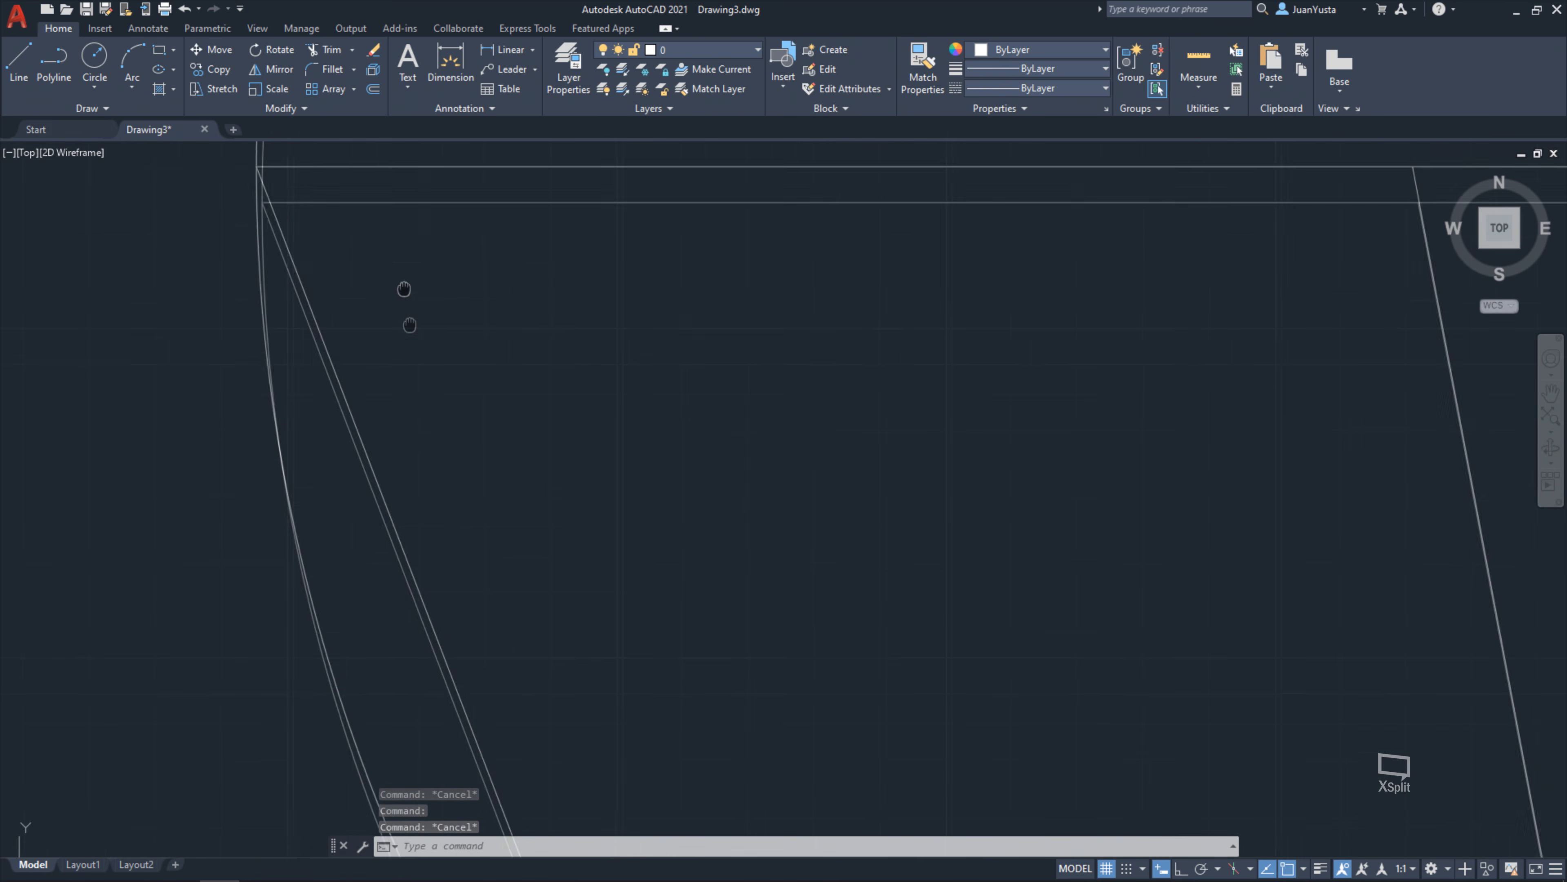
scroll(253, 272, down, 10)
scroll(346, 457, up, 10)
middle_drag(346, 457, 759, 395)
middle_drag(349, 464, 933, 466)
click(926, 460)
click(798, 326)
click(798, 327)
click(718, 476)
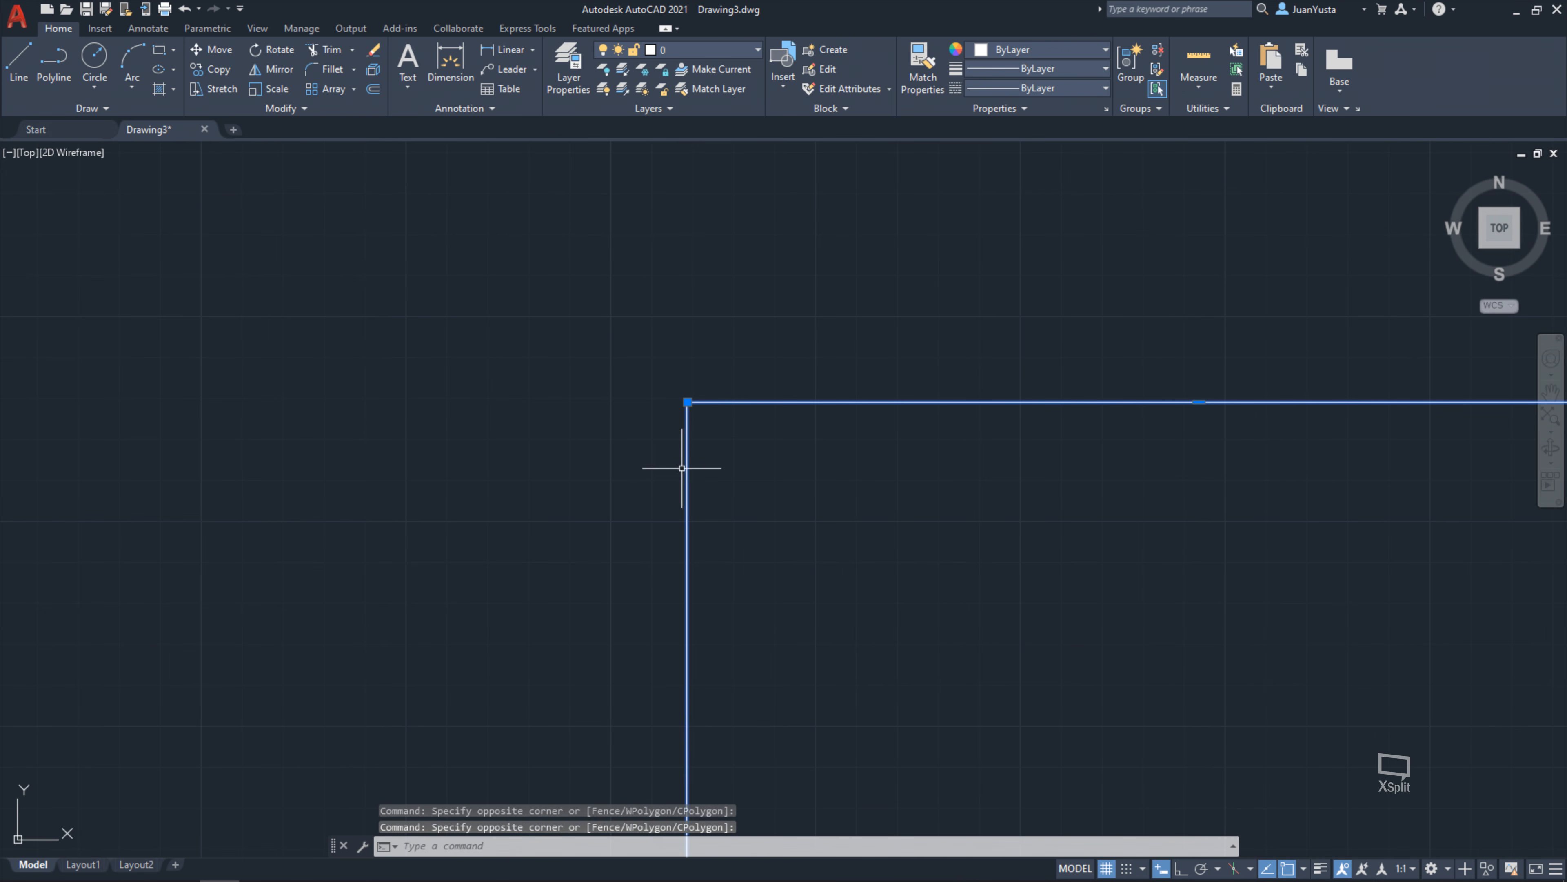
key(Escape)
key(Escape)
Fillet the upper left corner of the middle tall block with radius 0, using its left and top edges
scroll(642, 445, down, 5)
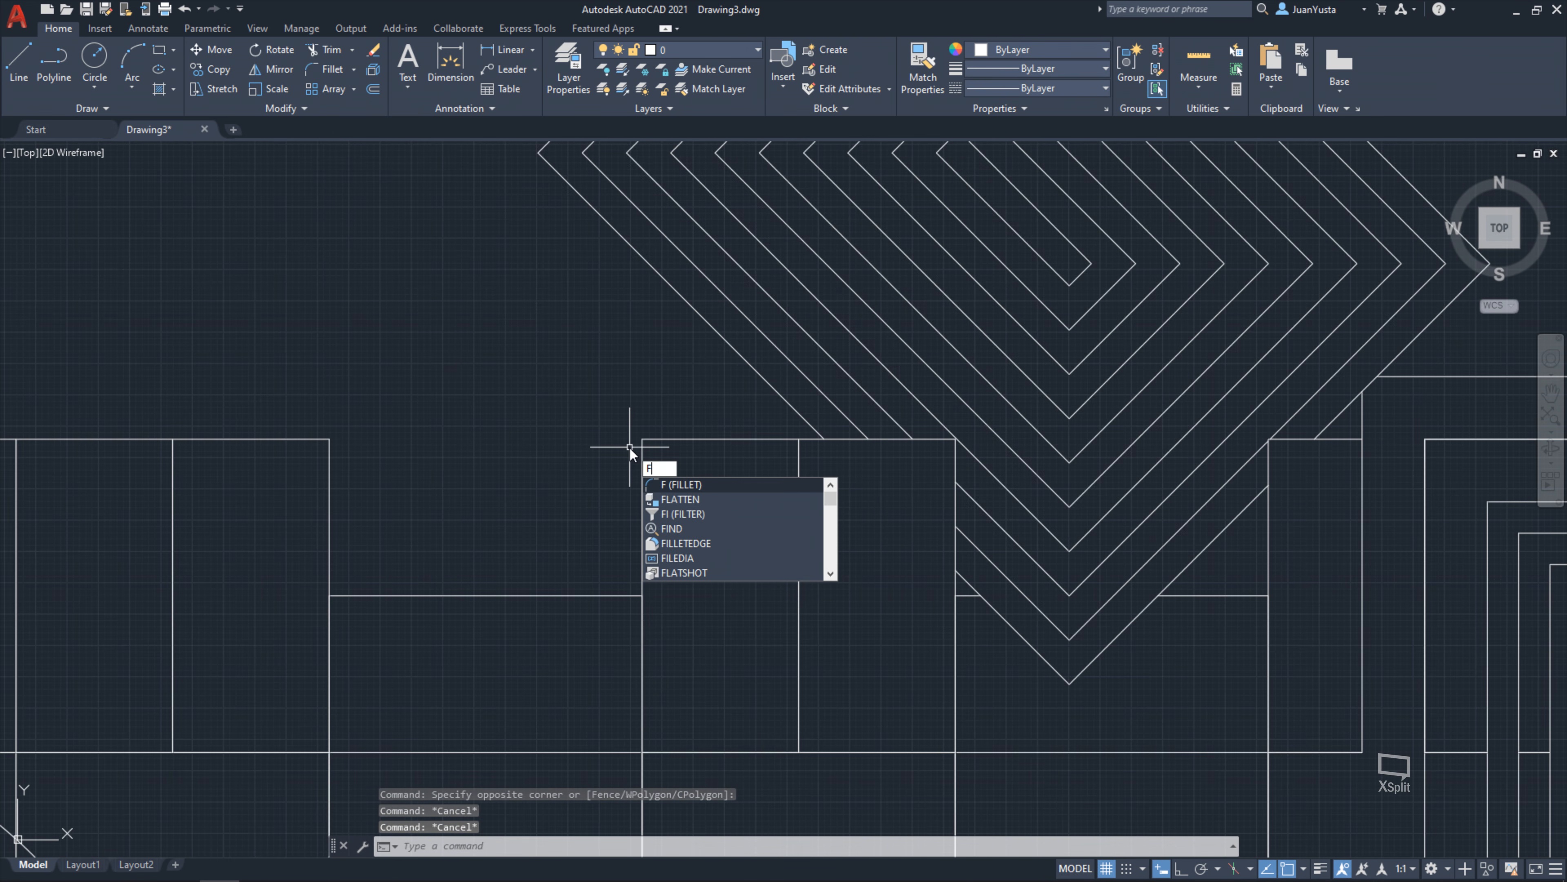
click(678, 485)
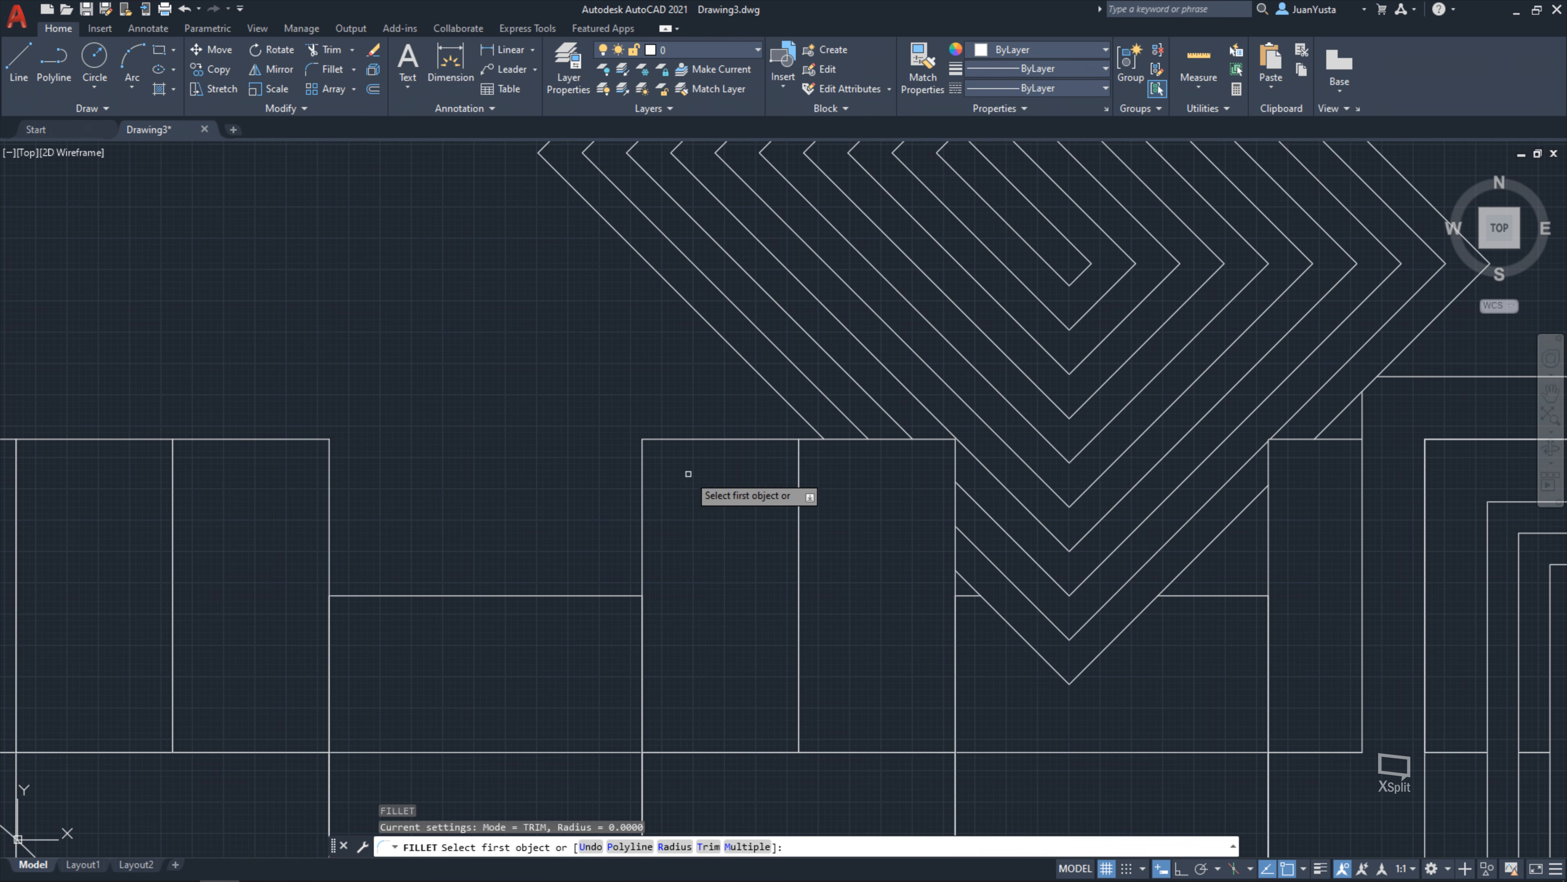
scroll(717, 542, down, 2)
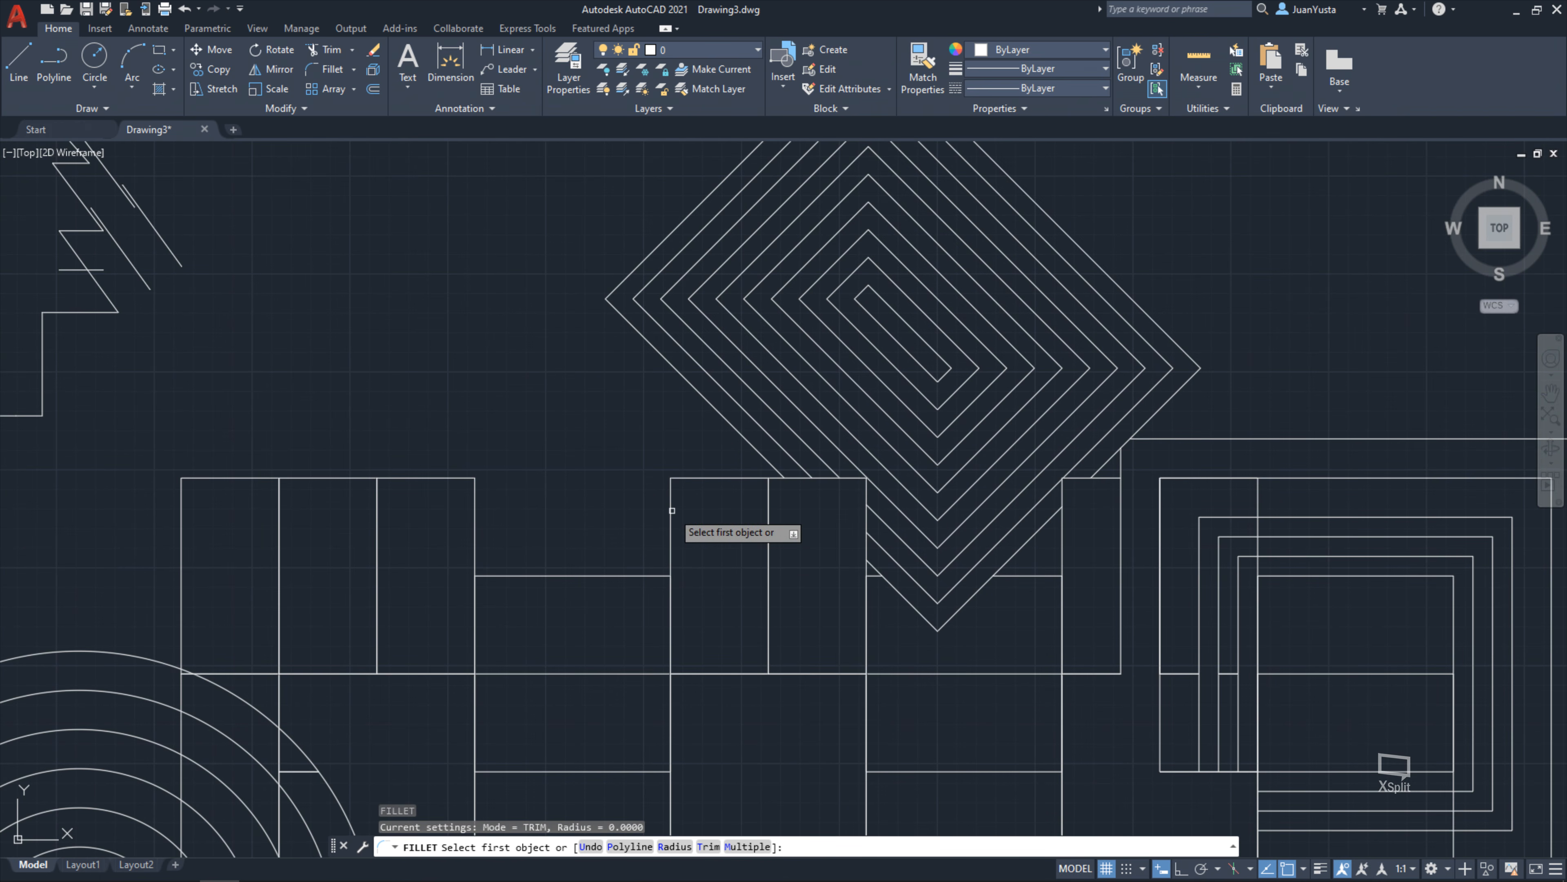
middle_drag(834, 562, 623, 477)
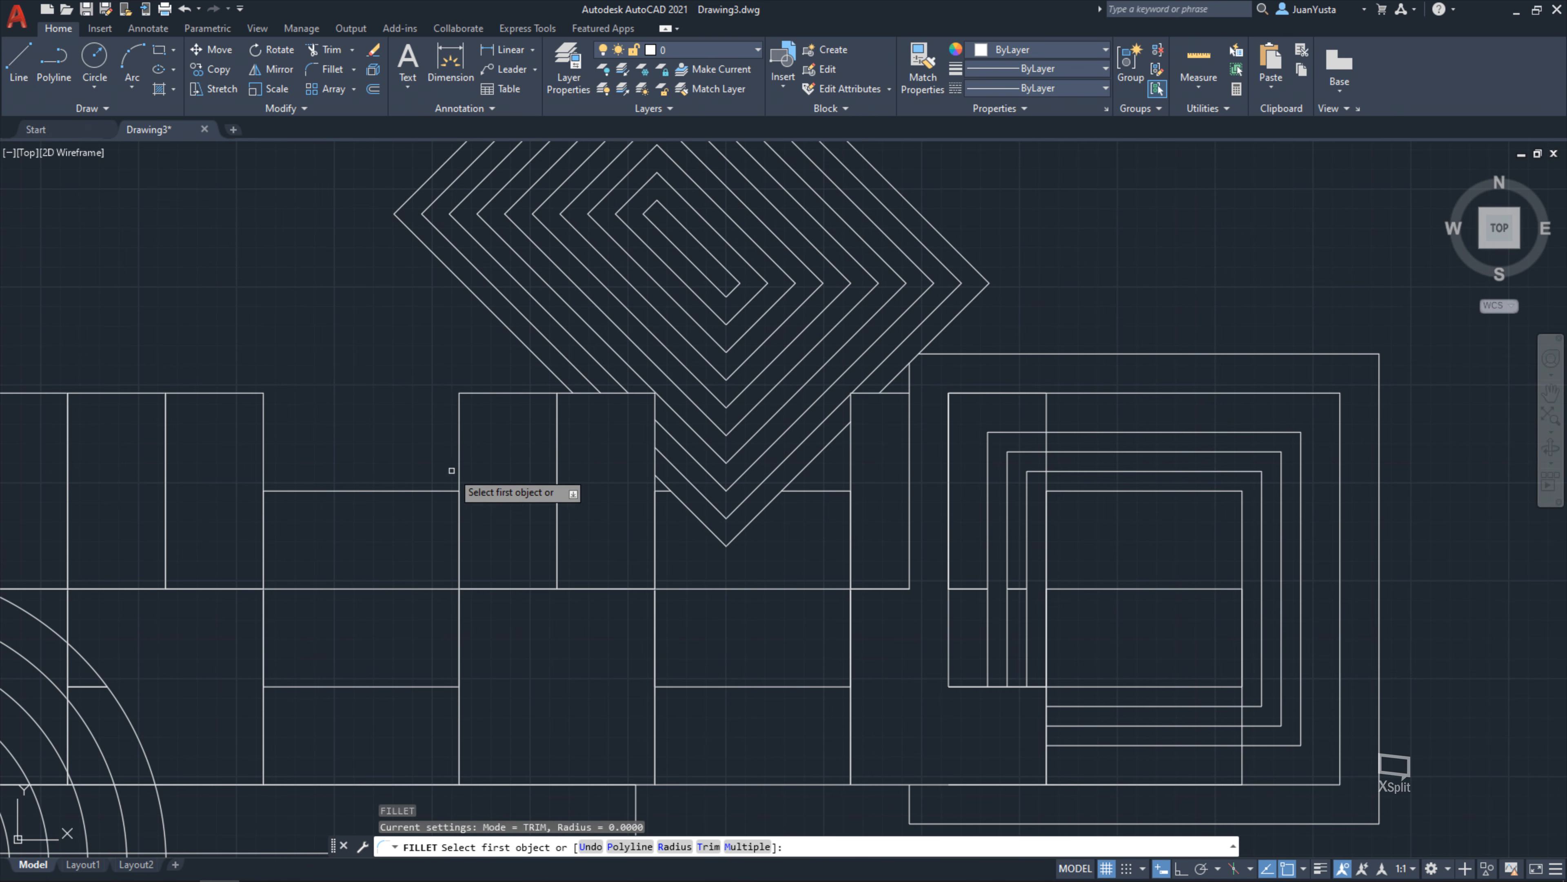
click(459, 443)
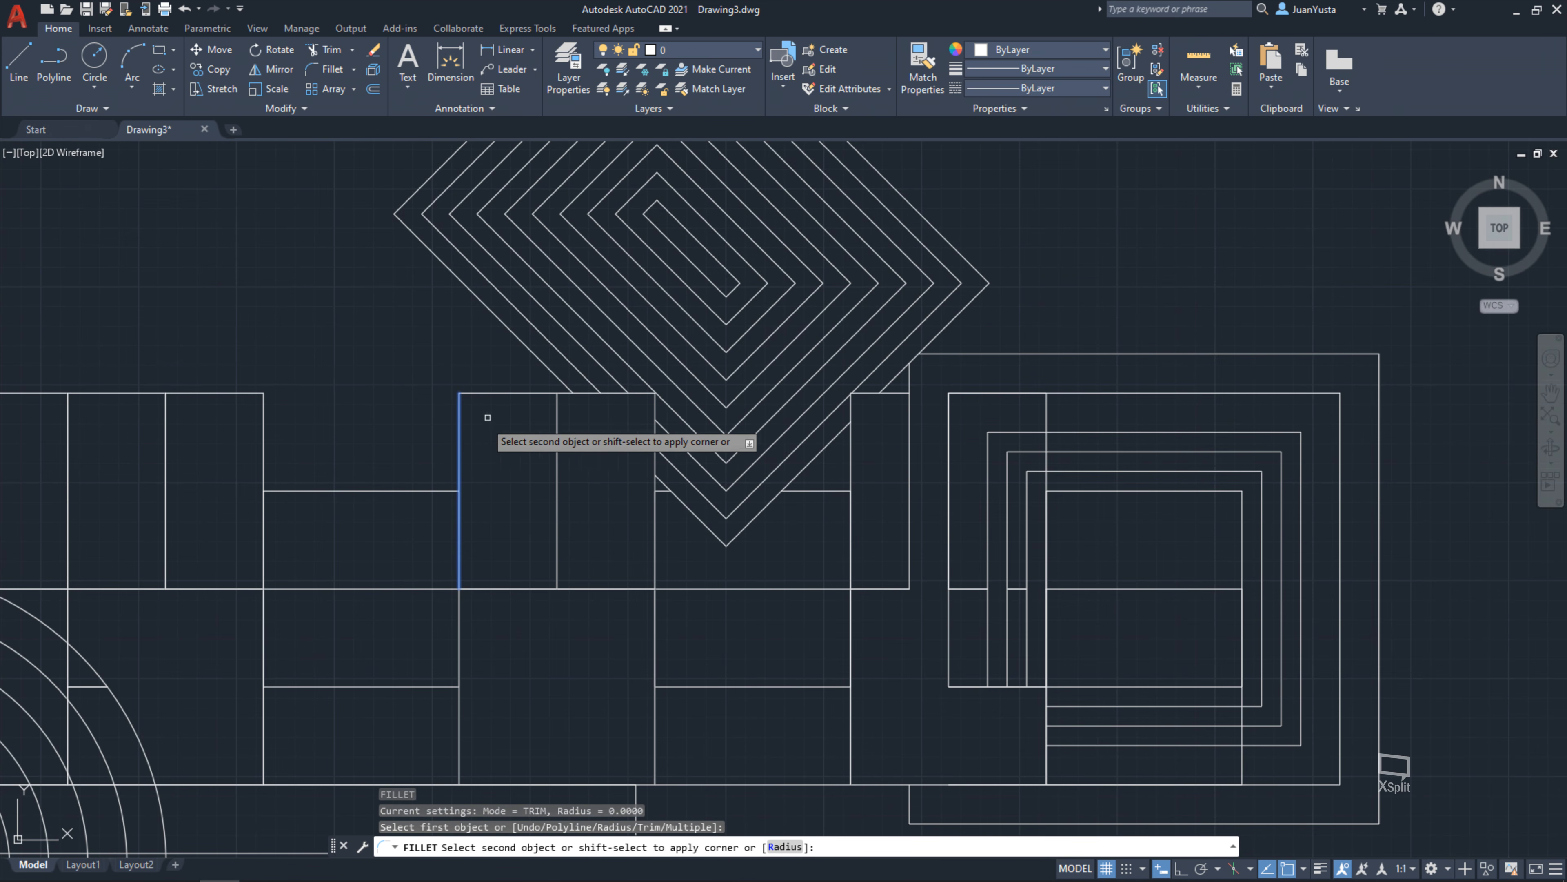
click(497, 392)
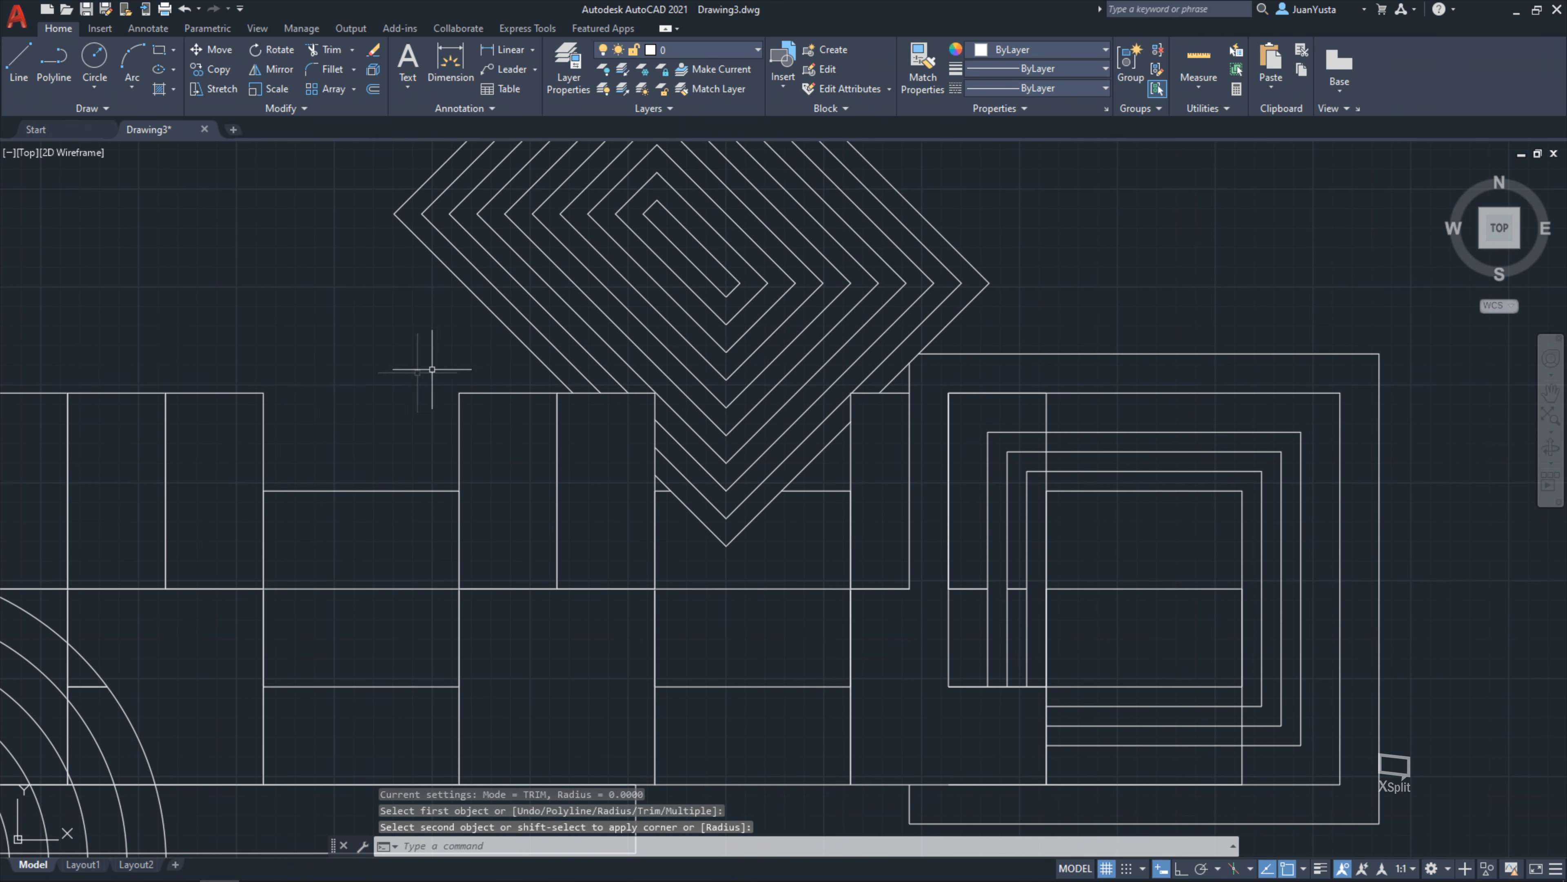
scroll(430, 396, up, 4)
click(532, 432)
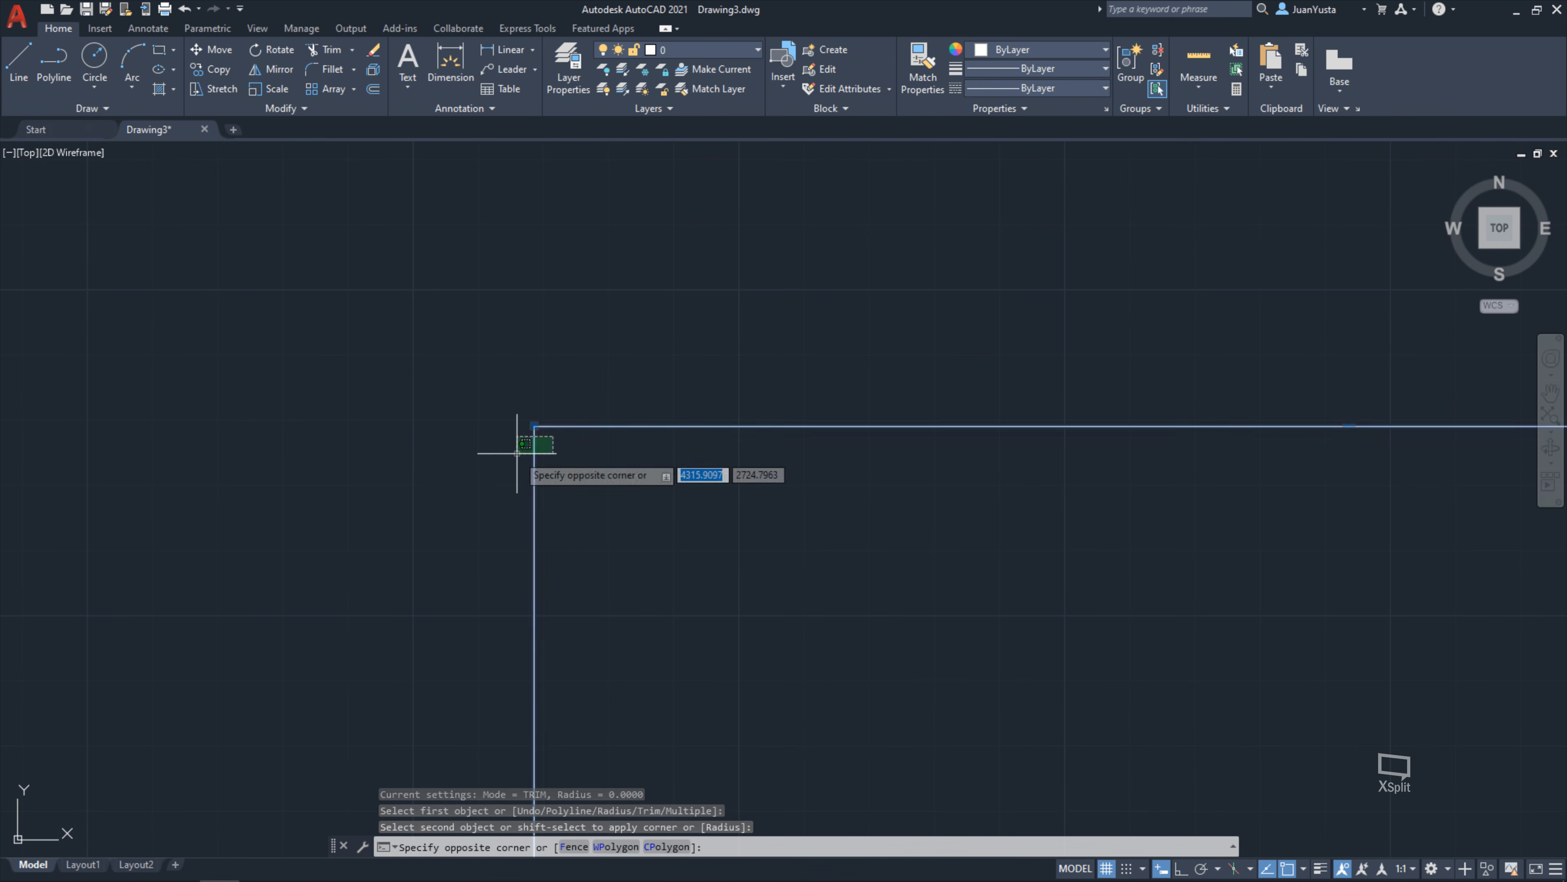
scroll(532, 438, down, 5)
key(Escape)
Draw two separate lines beyond the shapes: a nearly horizontal one above the rotated squares and a steep one to their right
middle_drag(761, 396, 710, 488)
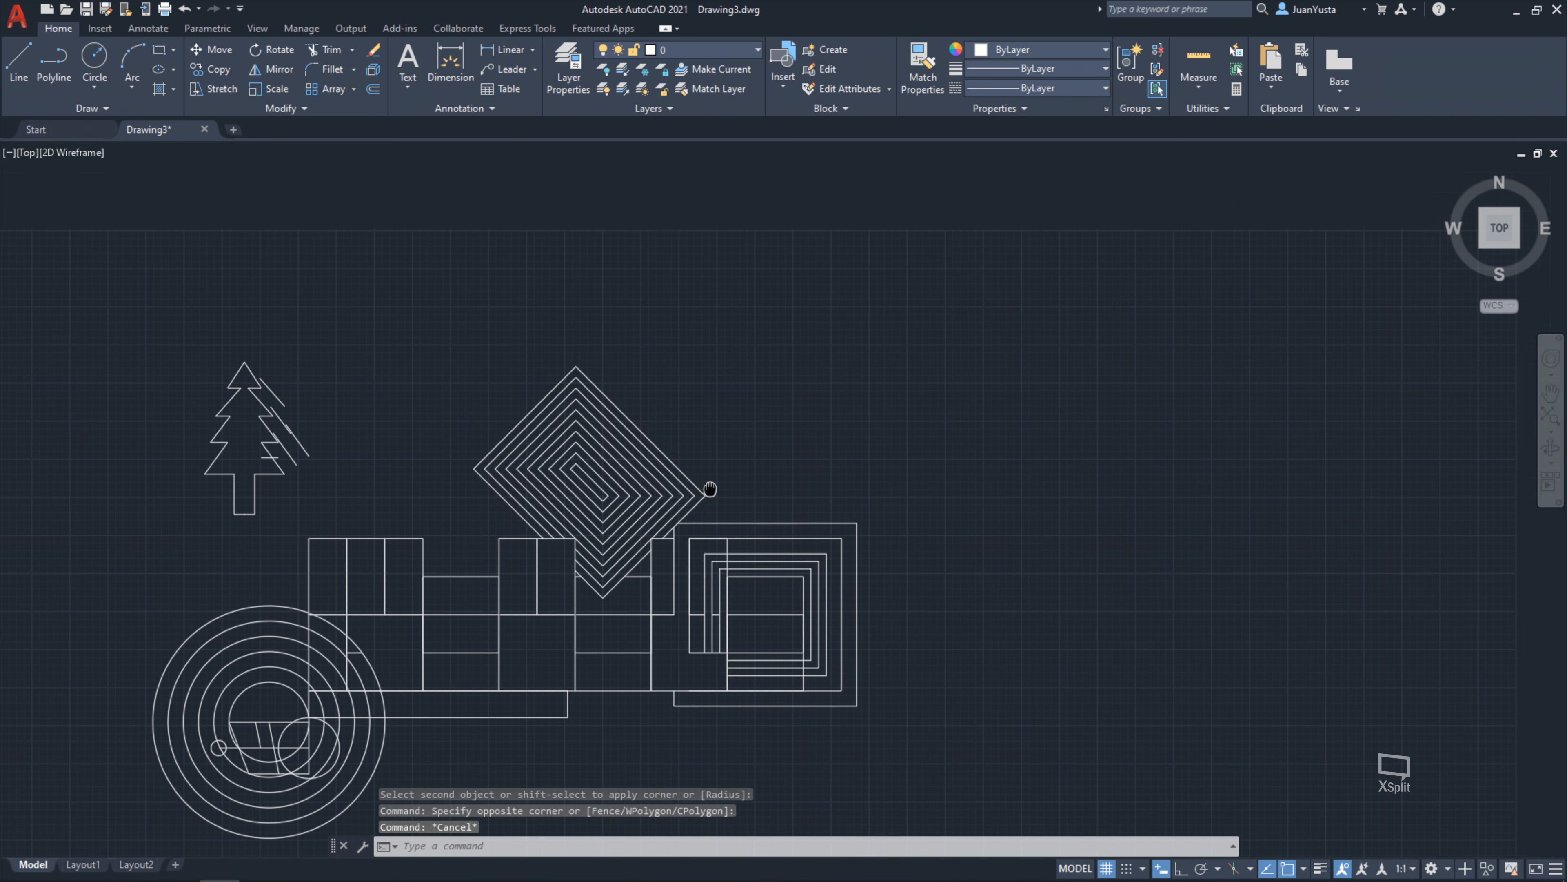
key(l)
key(Return)
click(609, 239)
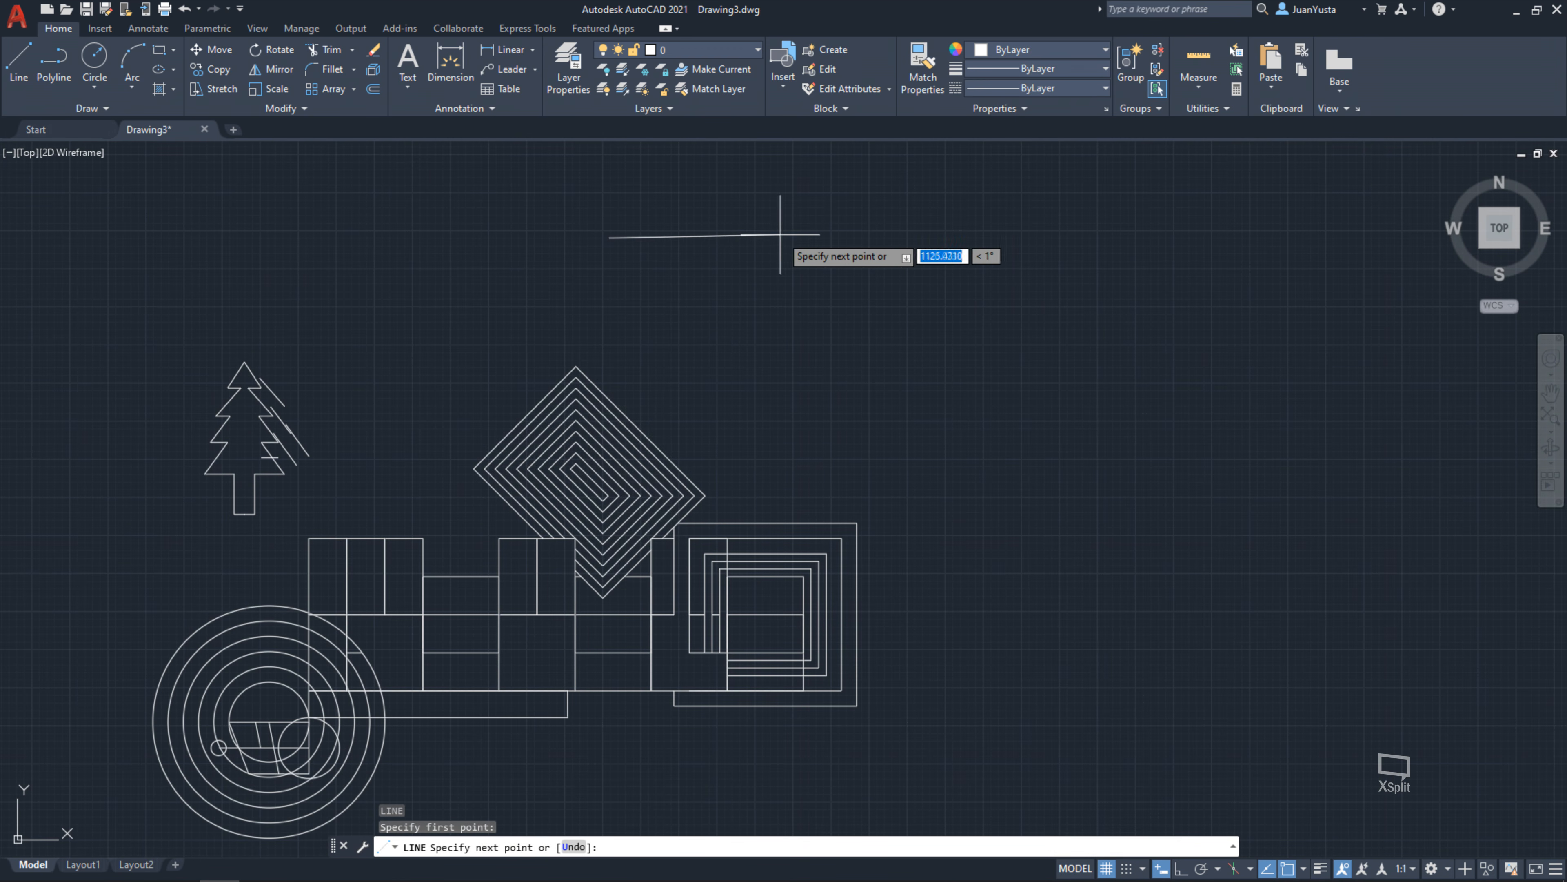
click(786, 234)
key(Escape)
key(Return)
click(906, 283)
click(932, 563)
key(Escape)
key(Escape)
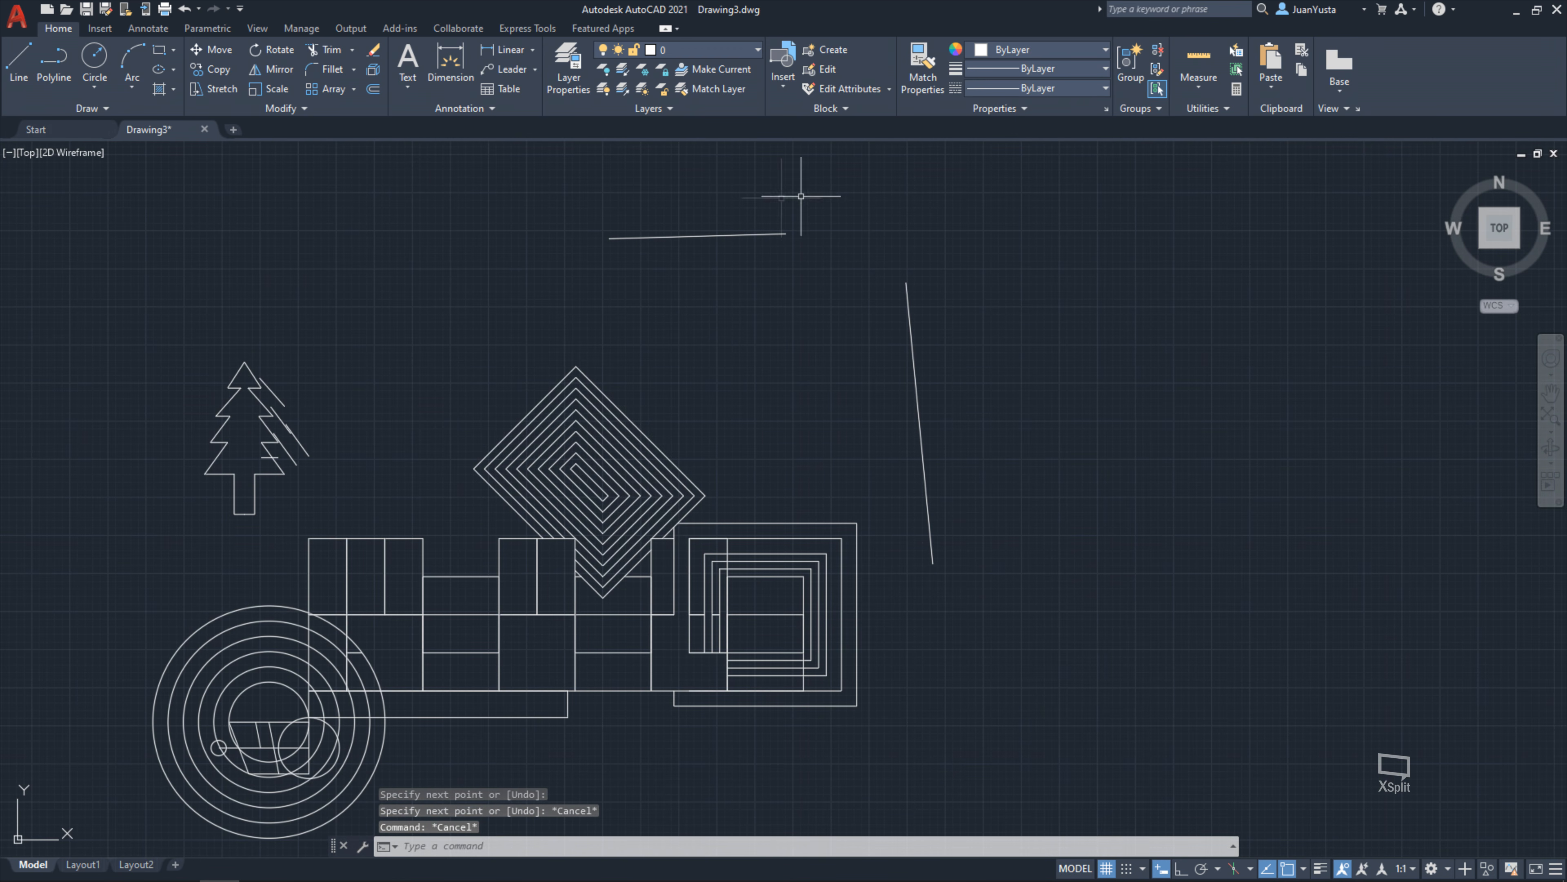
Fillet the steep line and the nearly horizontal line with radius 0 so they meet in a sharp corner
scroll(864, 234, up, 4)
text(f)
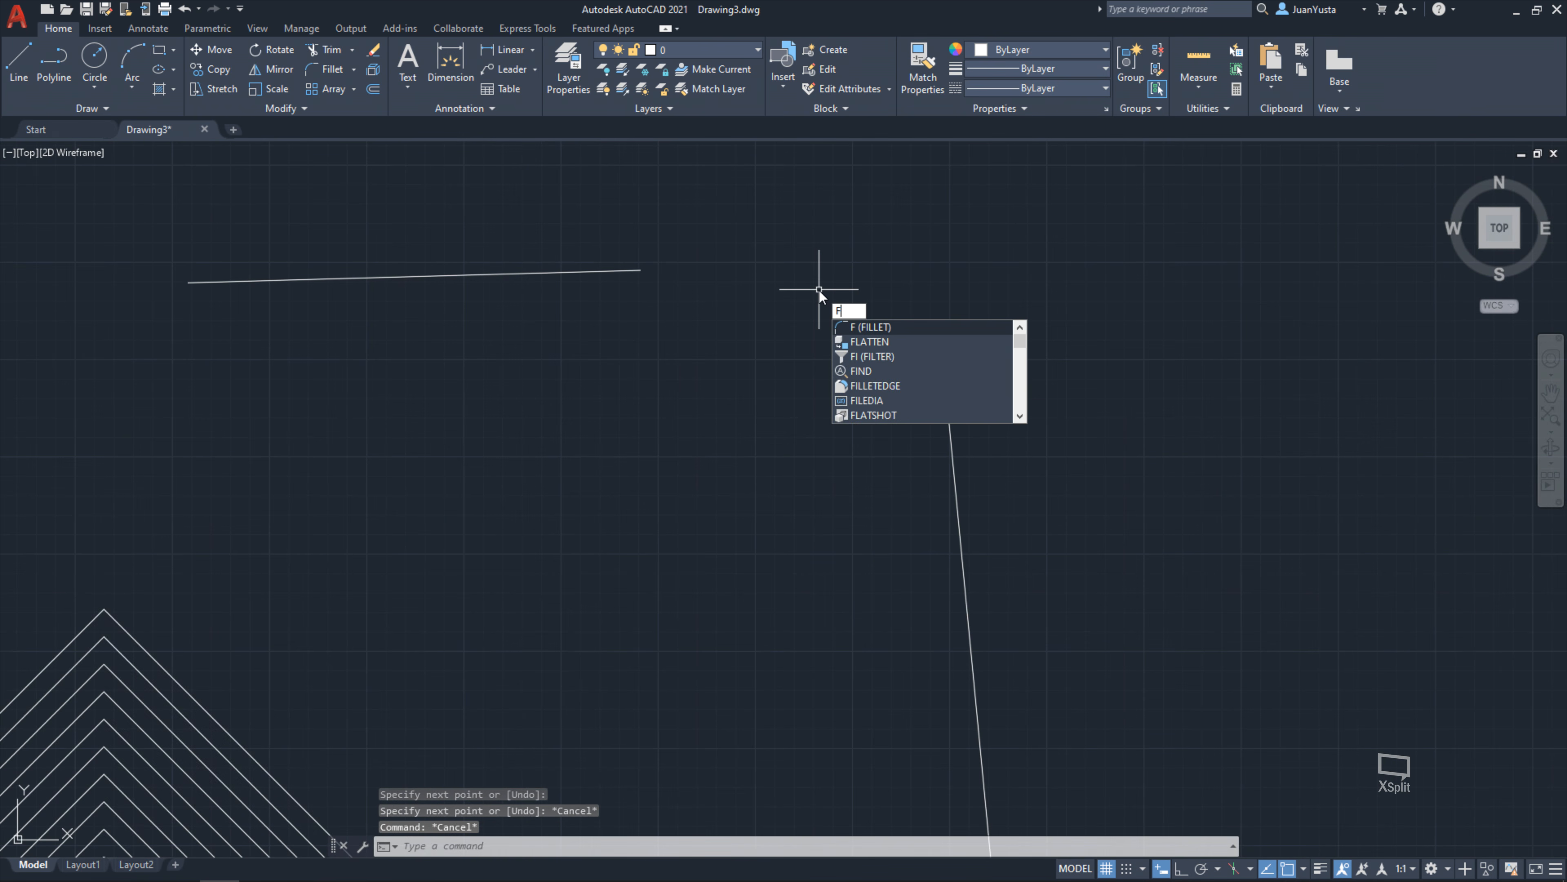
key(Return)
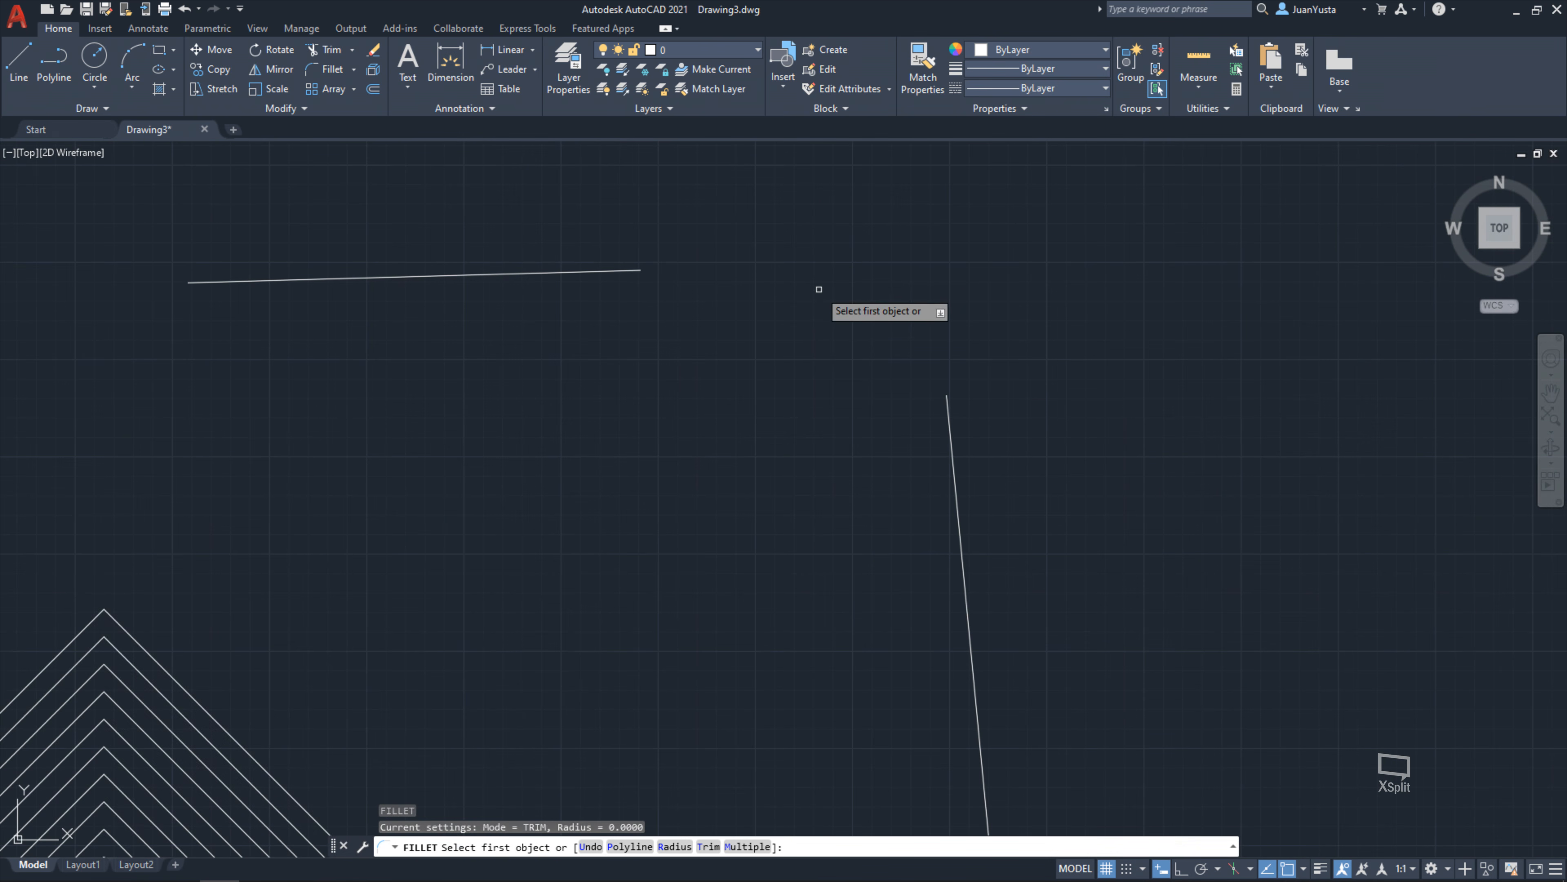
click(947, 405)
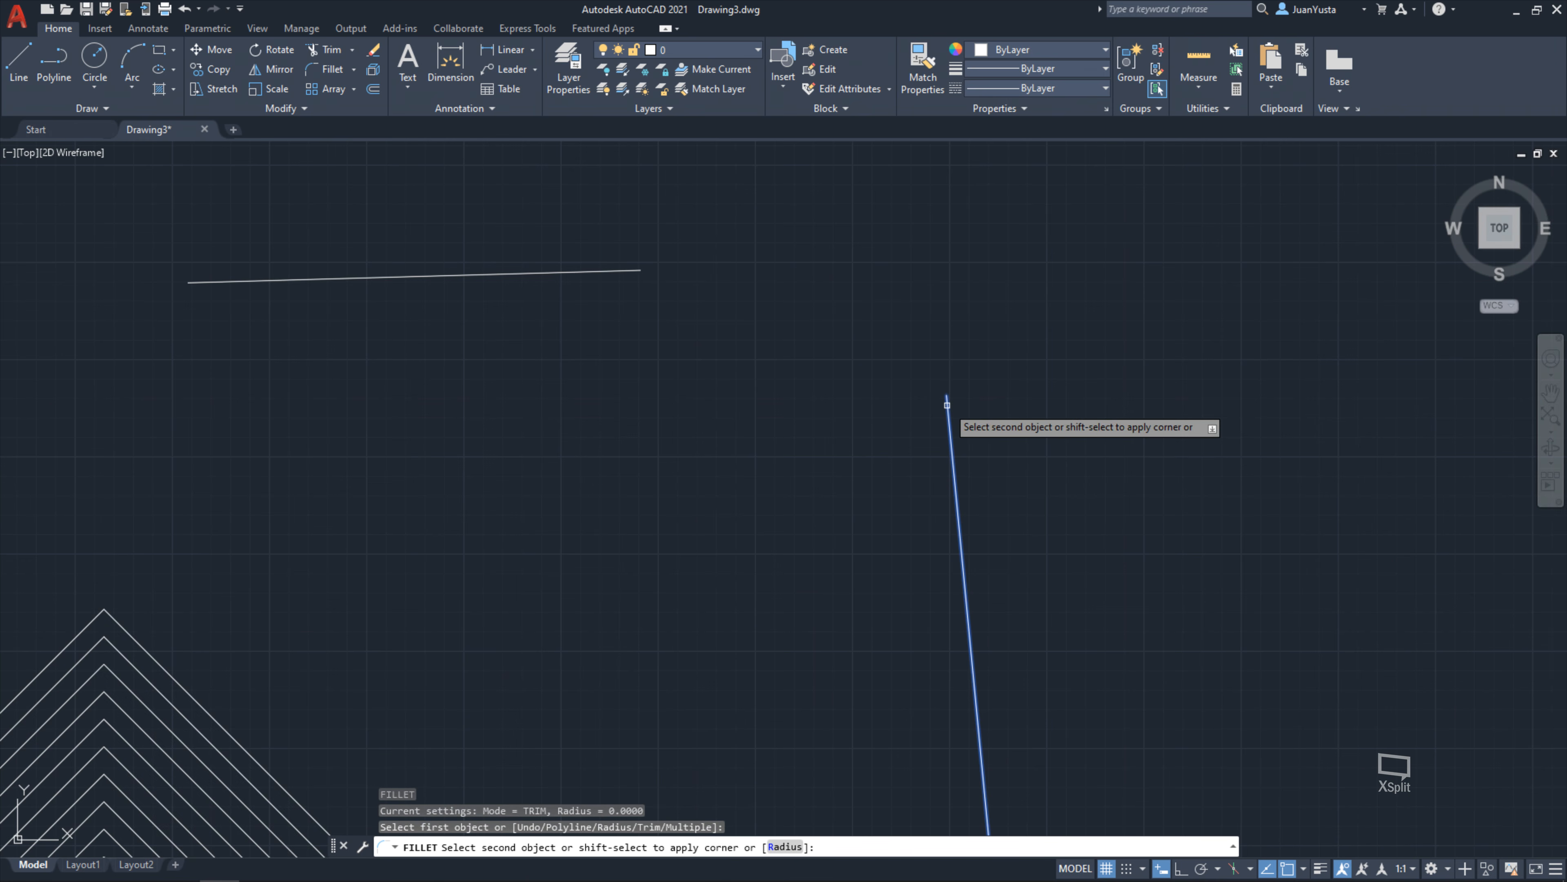
click(639, 270)
scroll(864, 284, down, 4)
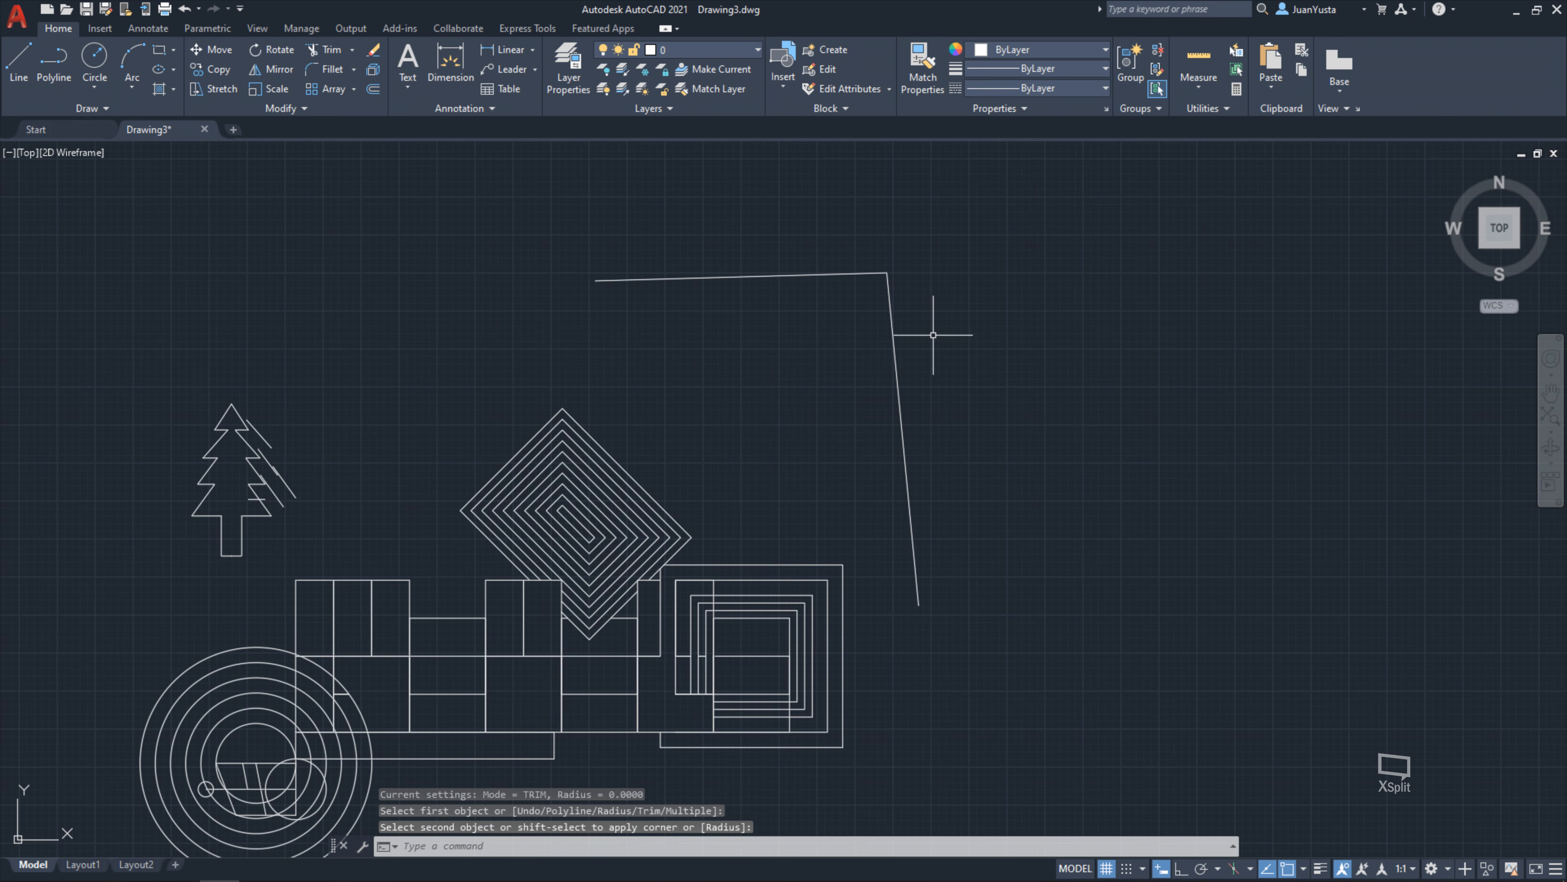
Draw a short diagonal line above the left end of the nearly horizontal line and a steep line crossing that horizontal one
text(l)
key(Return)
click(467, 291)
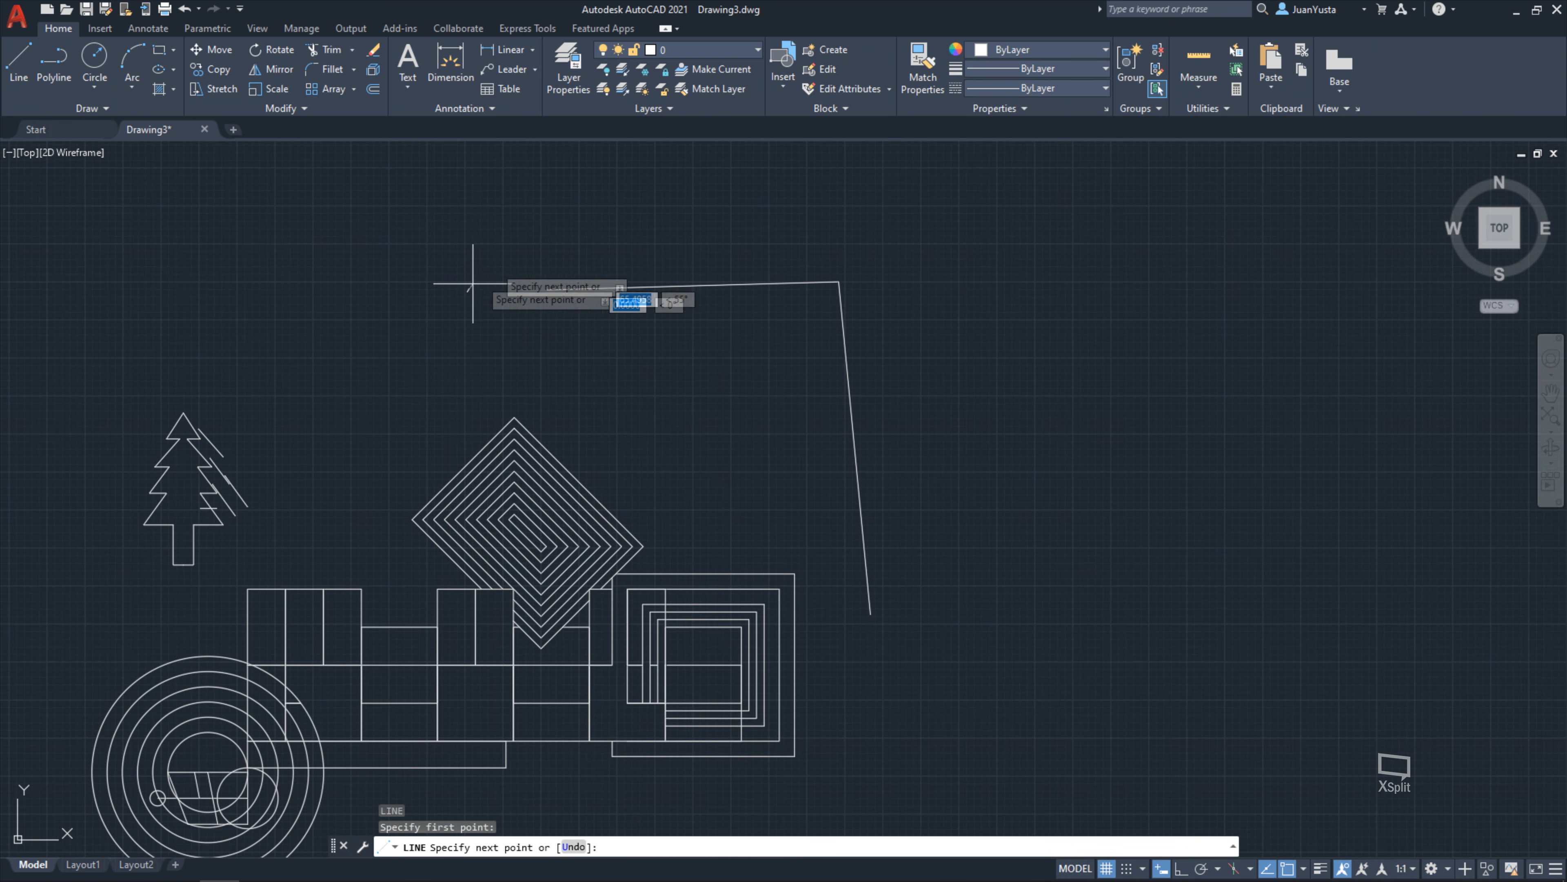
click(589, 204)
key(Escape)
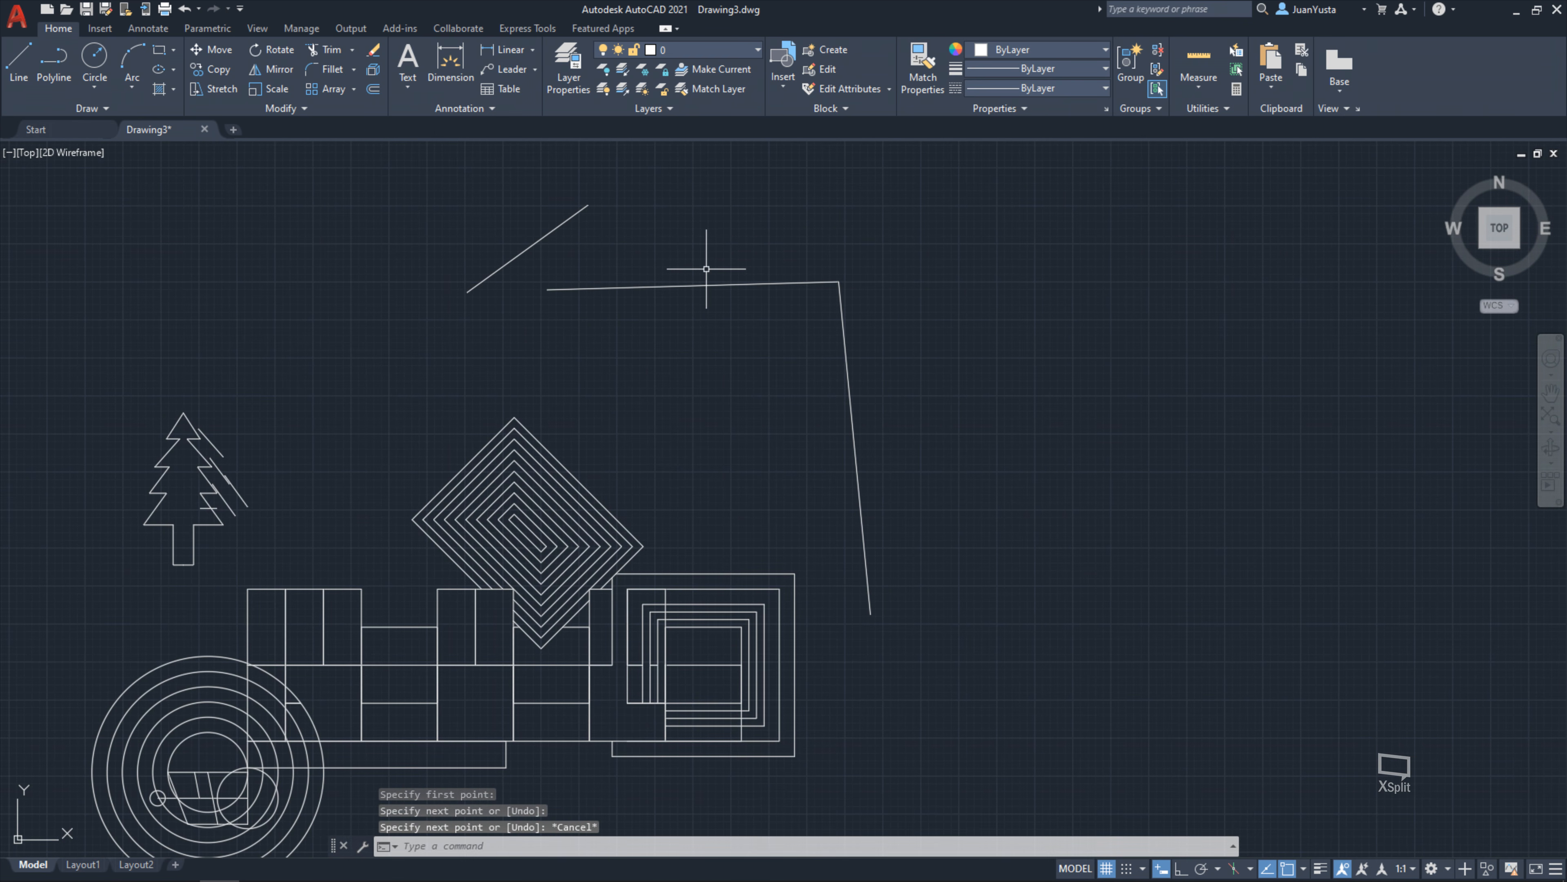
key(Return)
click(679, 250)
click(735, 472)
key(Escape)
key(Escape)
key(Escape)
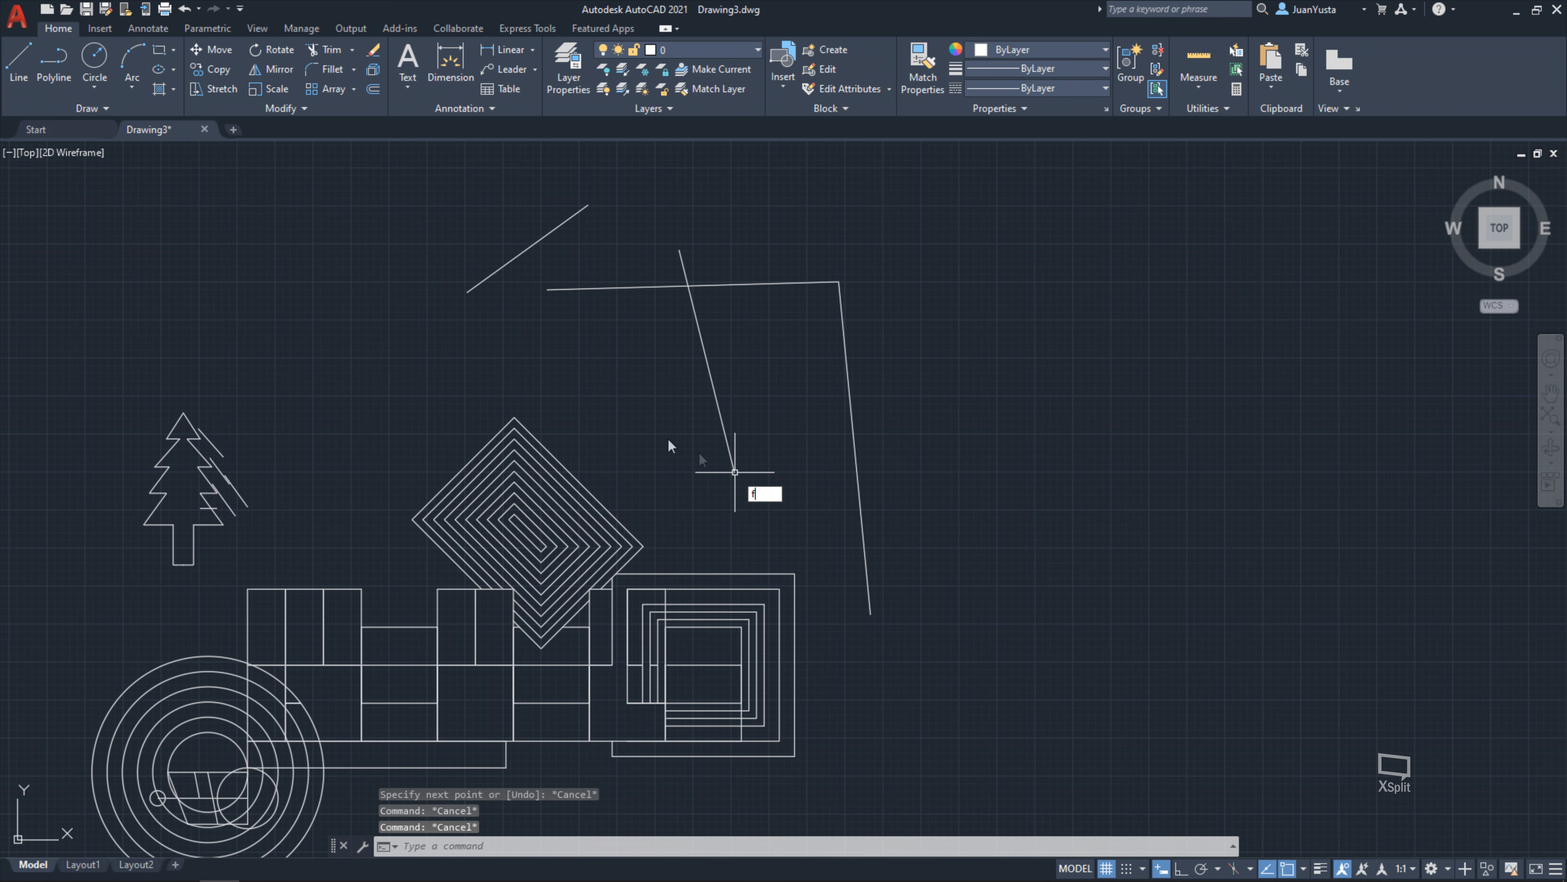
Join the four loose lines end to end into a closed outline with three radius 0 fillets
key(Return)
click(574, 288)
click(536, 246)
key(Return)
click(568, 216)
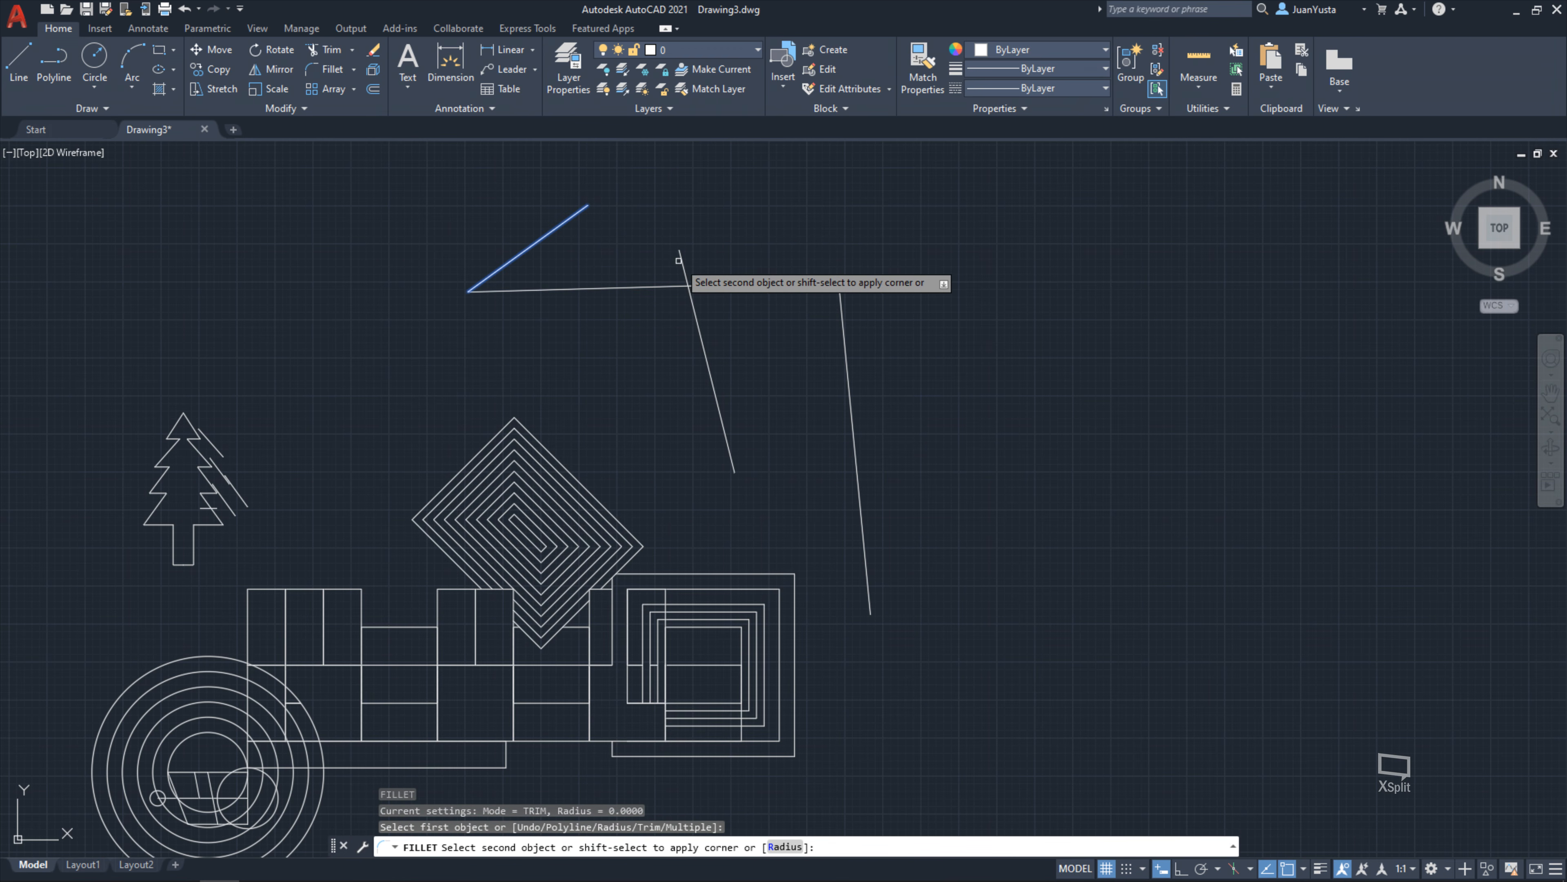
click(681, 258)
key(Return)
click(682, 259)
click(854, 359)
scroll(905, 365, down, 4)
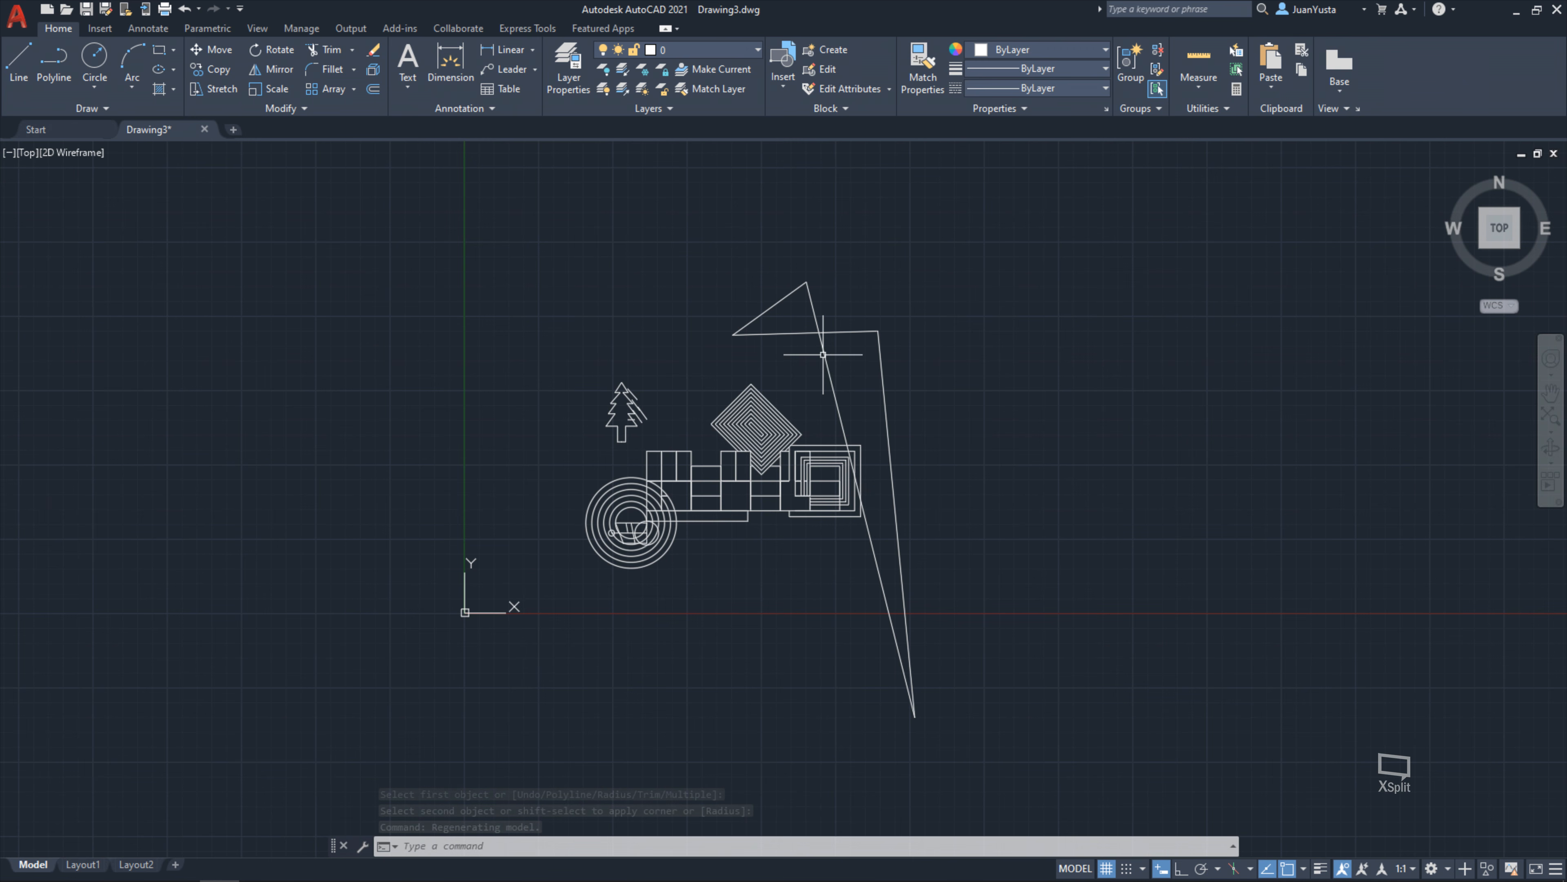
Delete the four joined lines of the practice outline one by one
click(849, 362)
click(809, 362)
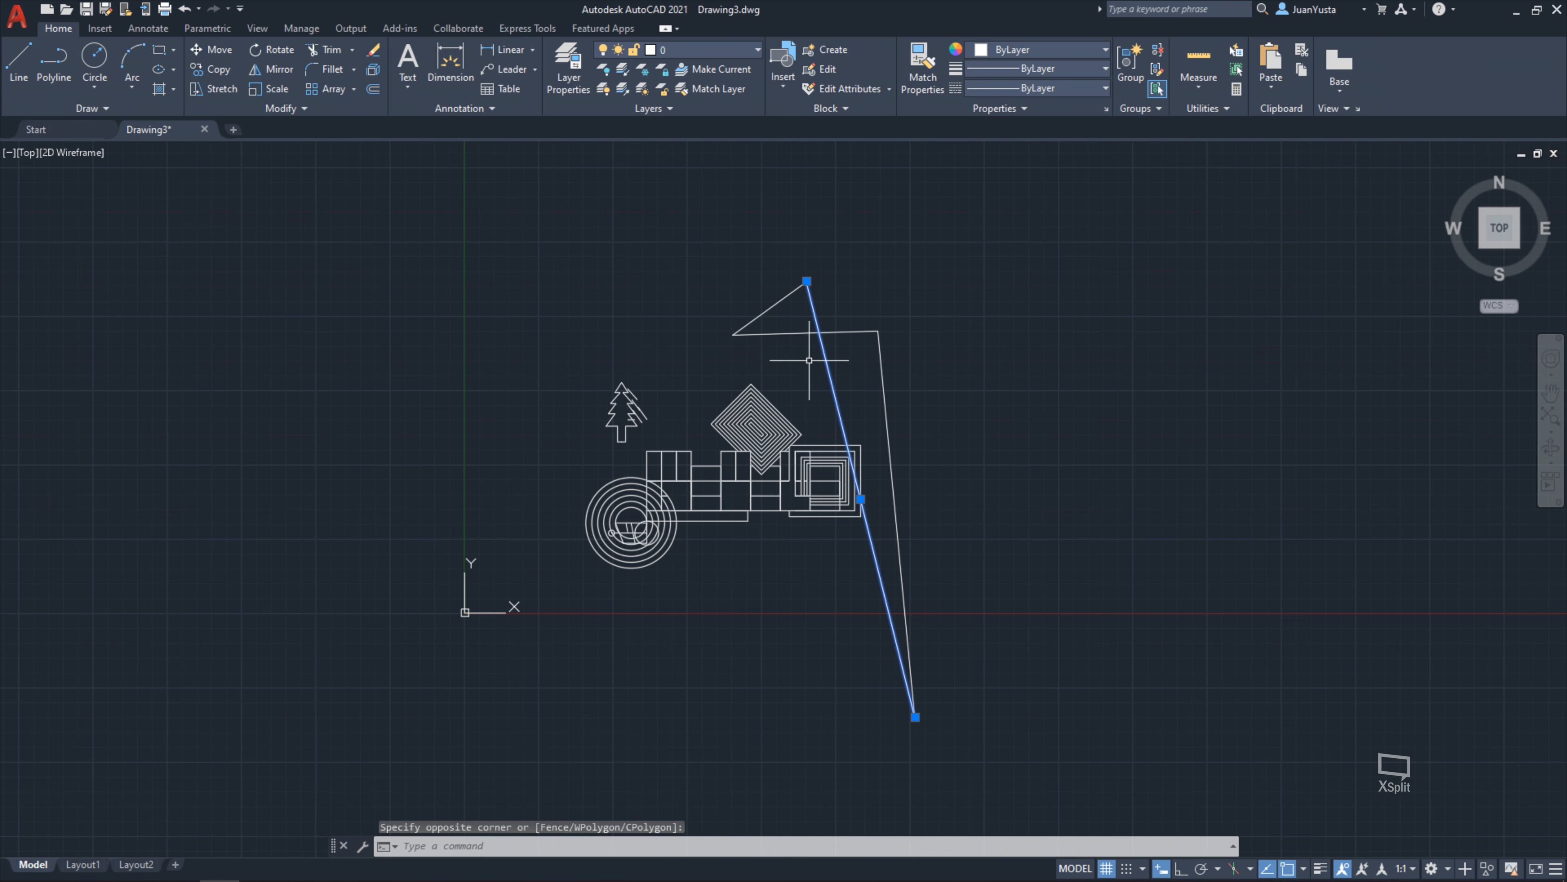
scroll(912, 716, up, 4)
scroll(903, 684, down, 3)
middle_drag(866, 409, 860, 582)
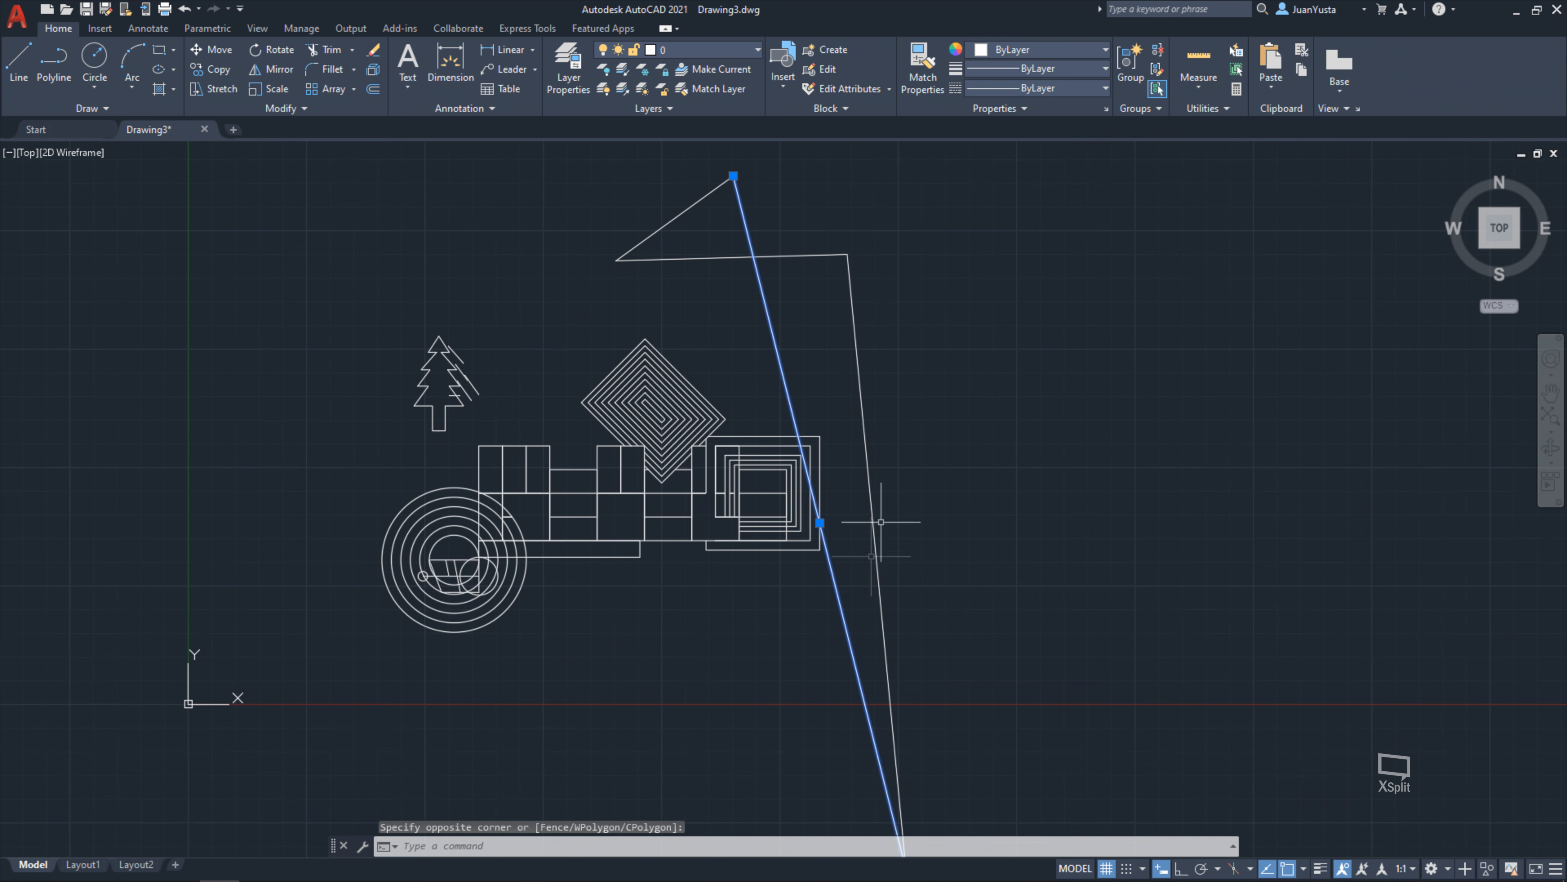
key(Delete)
click(913, 334)
click(839, 302)
key(Delete)
click(829, 279)
click(776, 248)
key(Delete)
click(754, 264)
click(647, 208)
key(Delete)
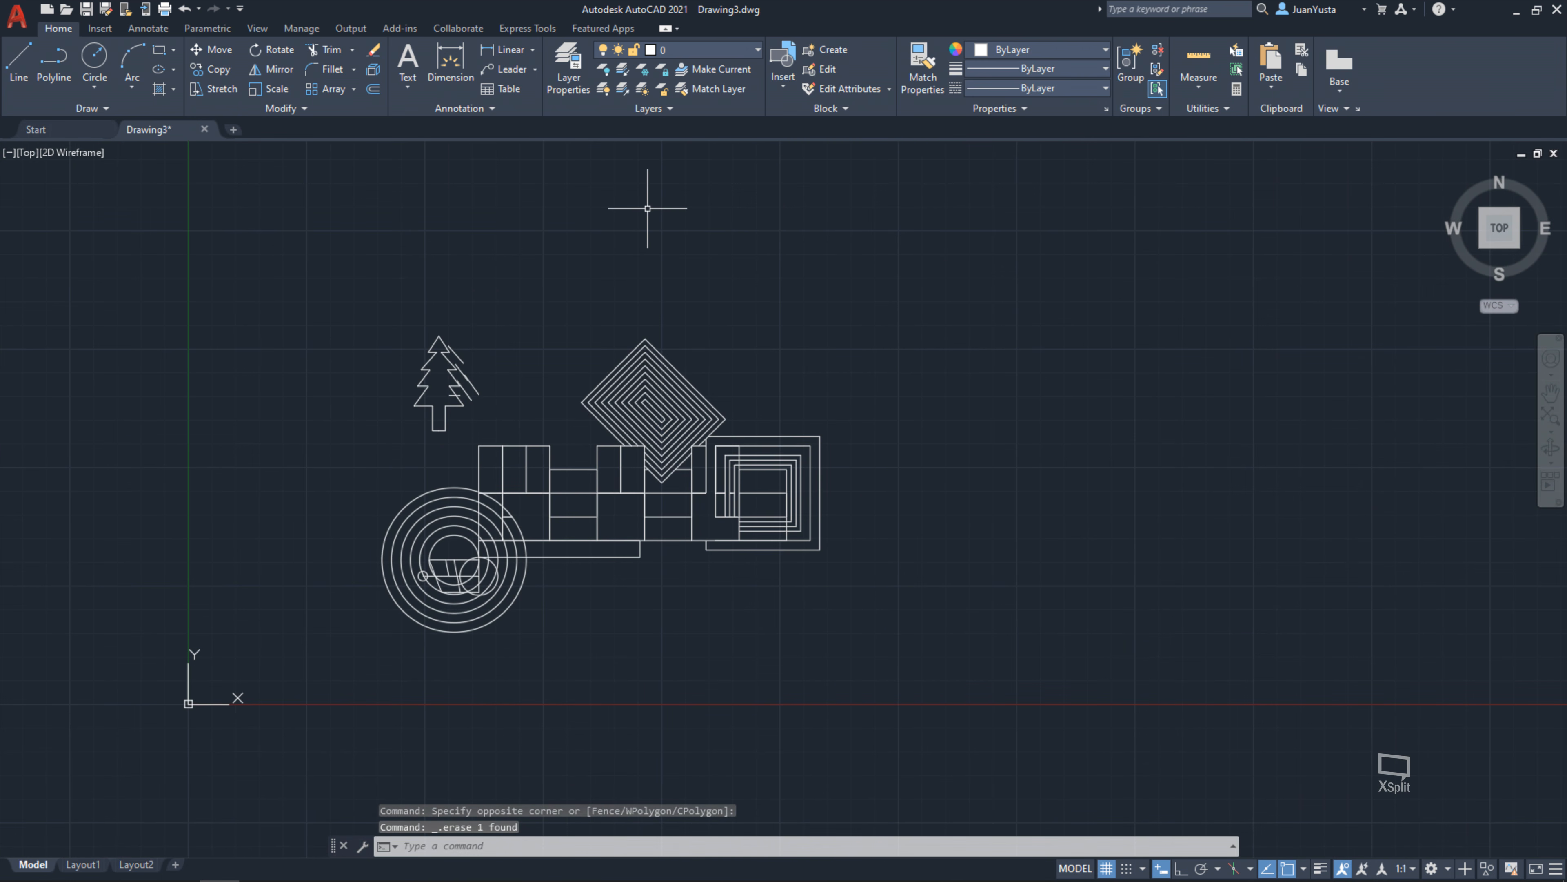
Turn on Ortho and draw a horizontal line above the shapes and a separate vertical line to its lower right
key(l)
key(Return)
click(751, 284)
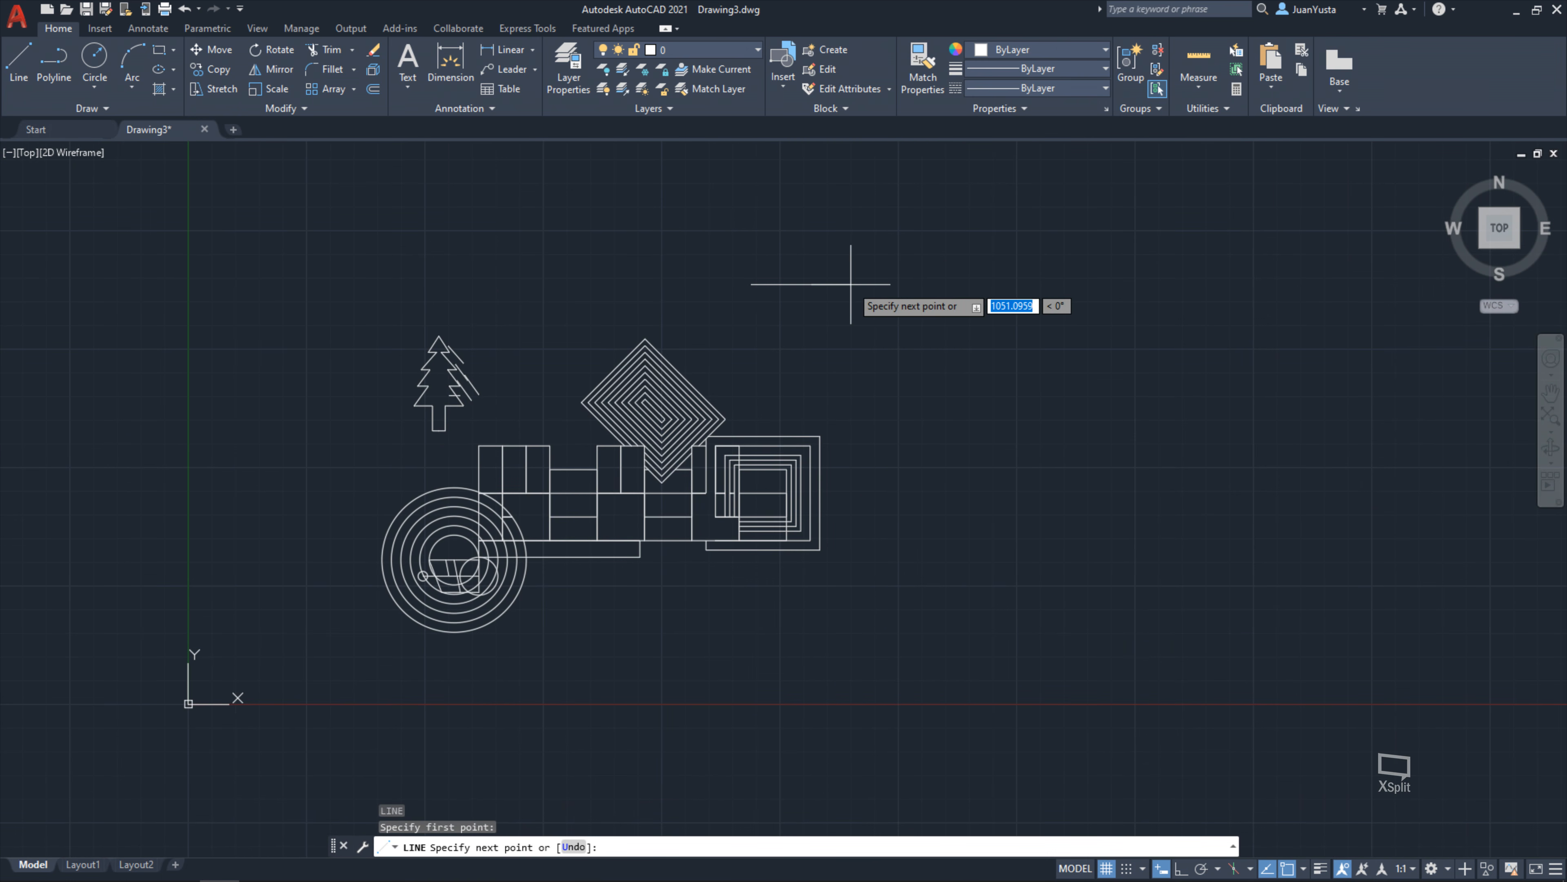
key(F8)
click(902, 285)
key(Escape)
key(l)
key(Return)
click(964, 327)
click(966, 500)
key(Escape)
key(Escape)
Fillet the vertical and horizontal lines with radius 0 to form a sharp corner
text(f)
key(Return)
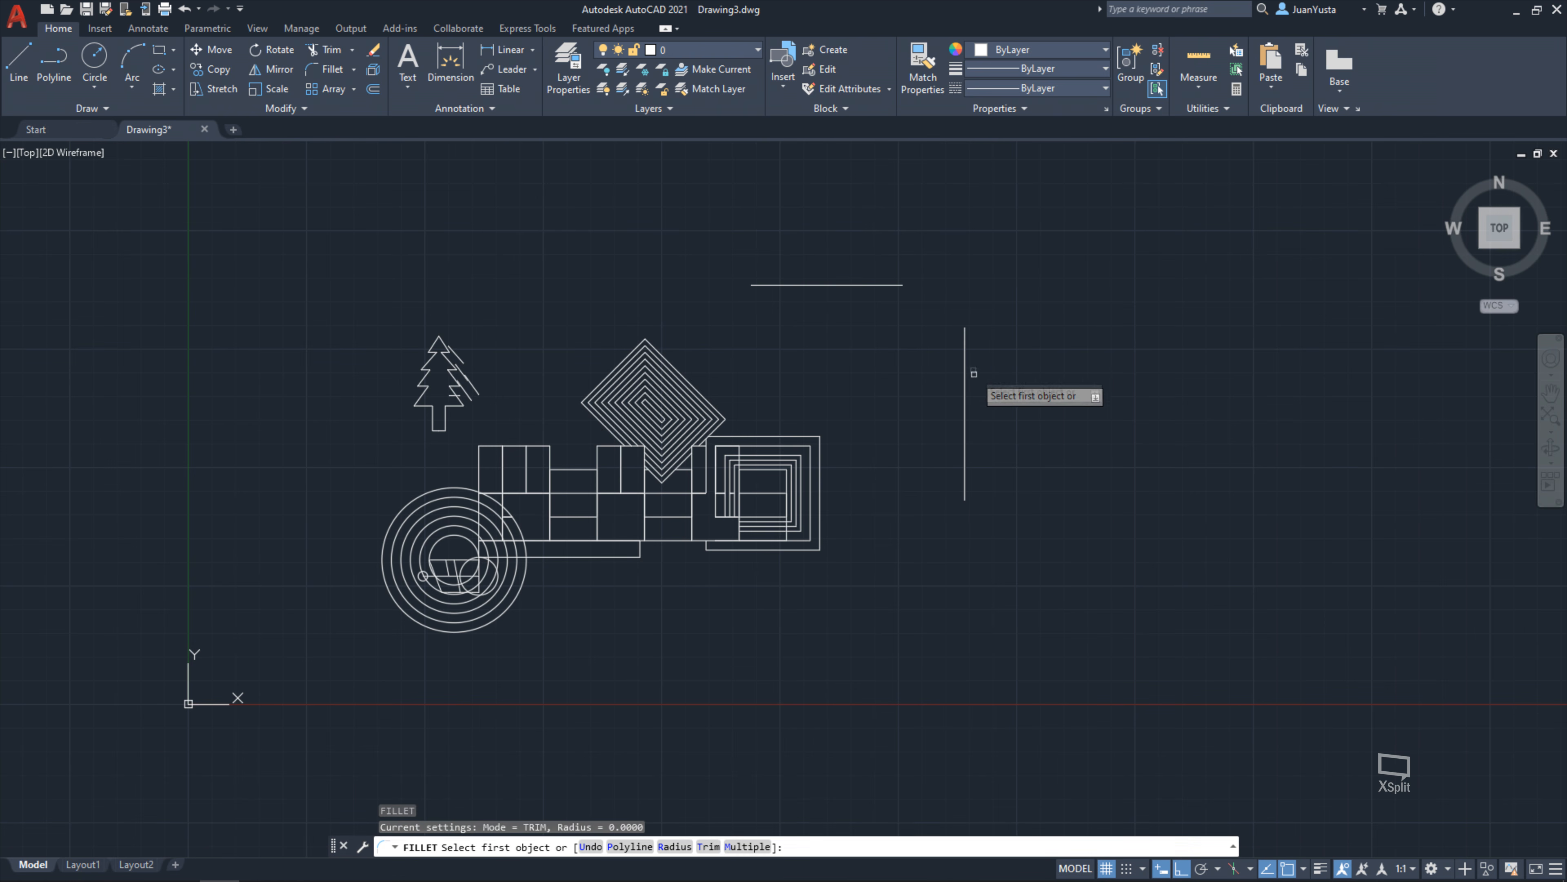
click(965, 361)
click(893, 285)
scroll(945, 298, up, 6)
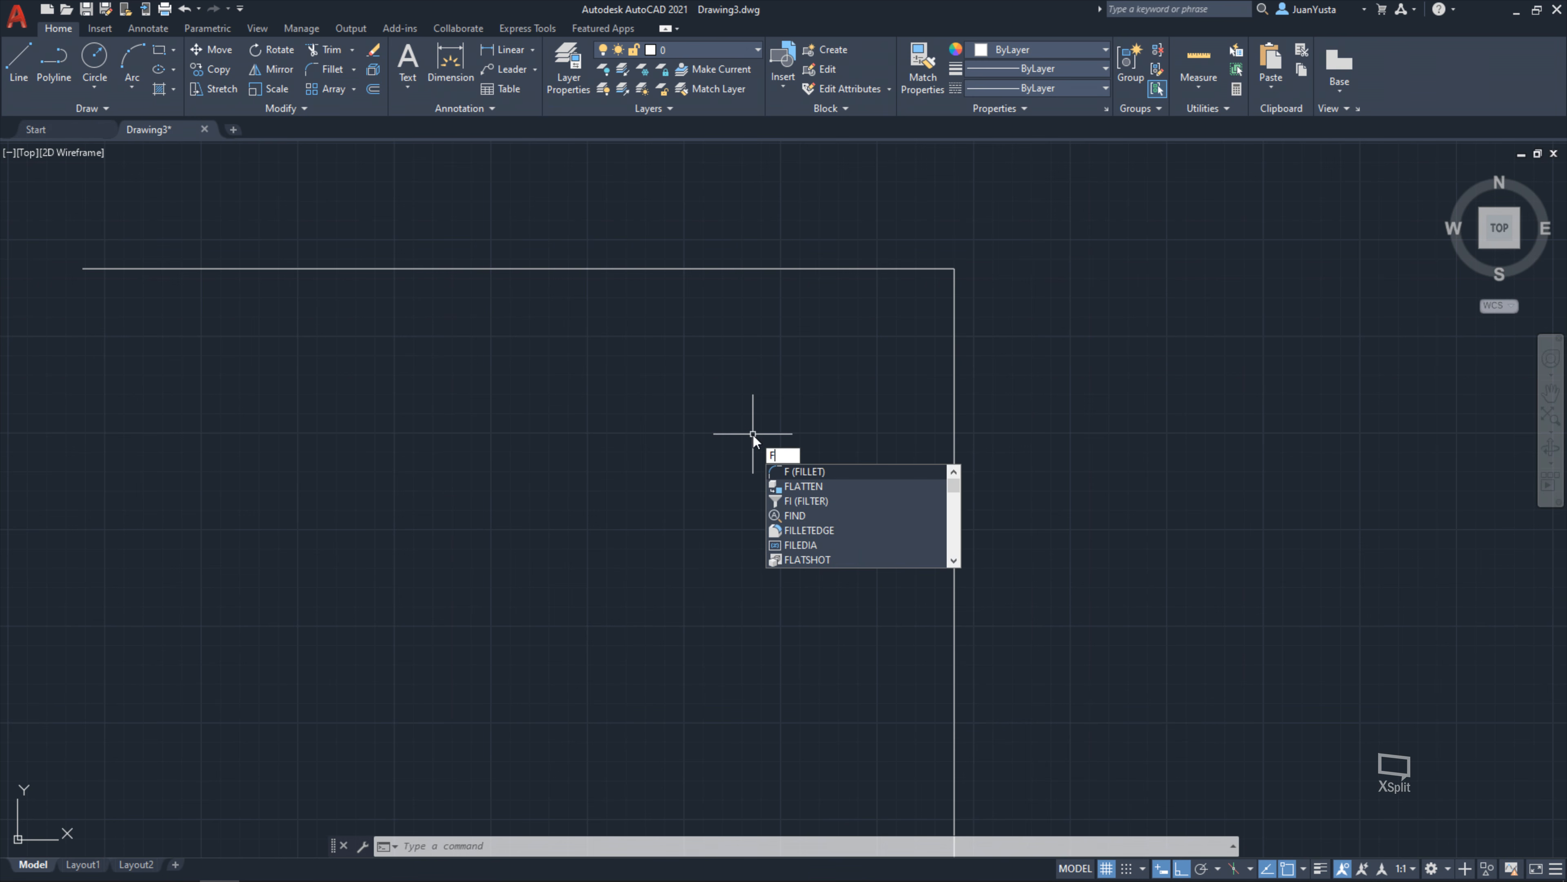
Fillet the corner between the vertical and horizontal lines with radius 50
key(Return)
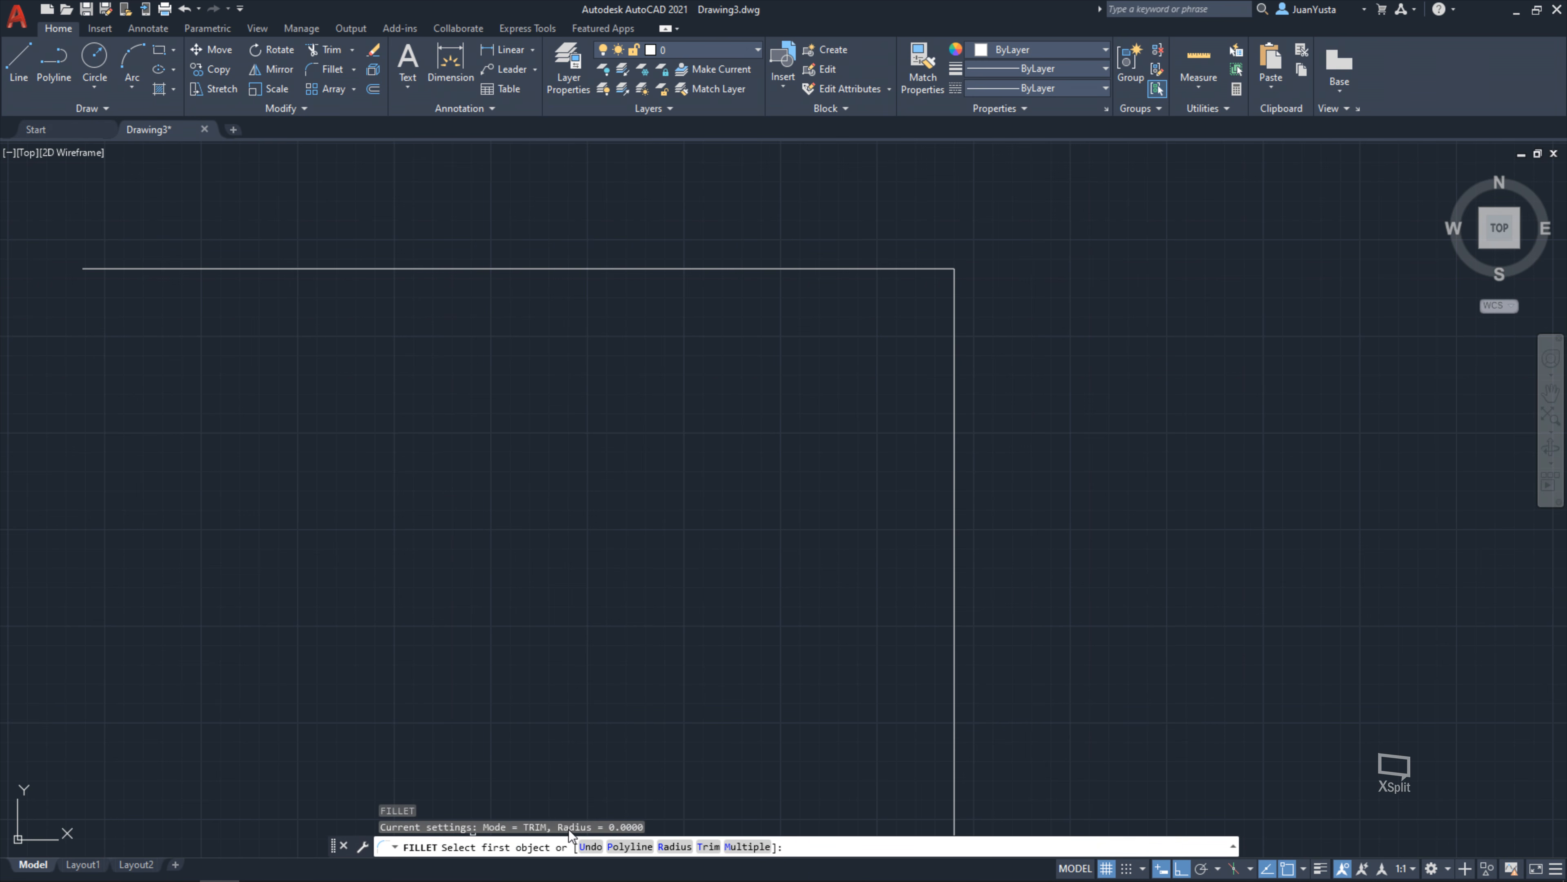
click(628, 829)
click(956, 268)
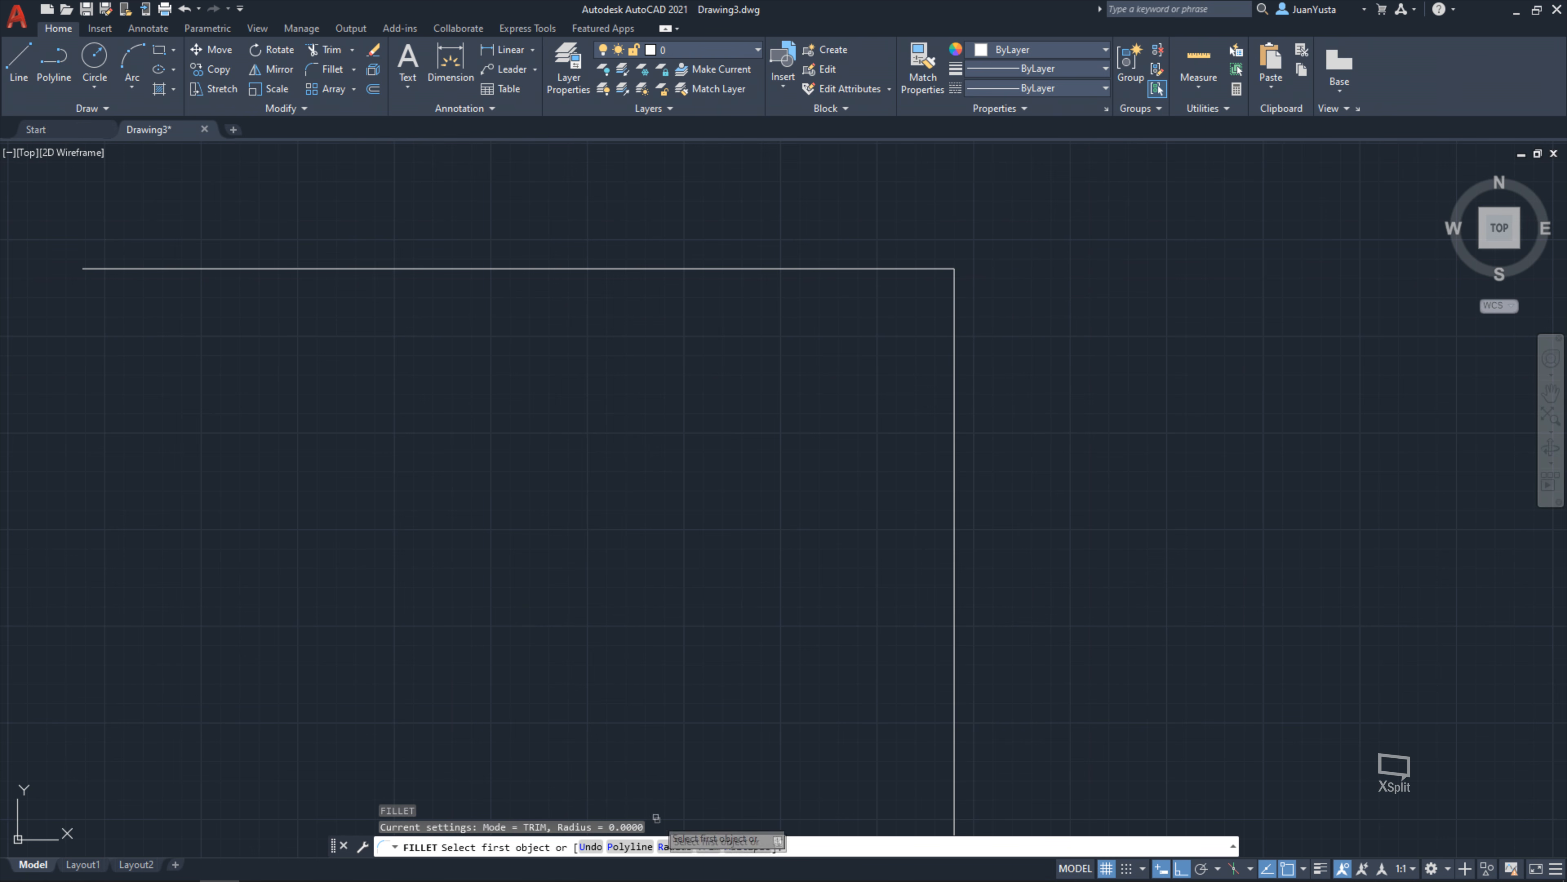
click(673, 852)
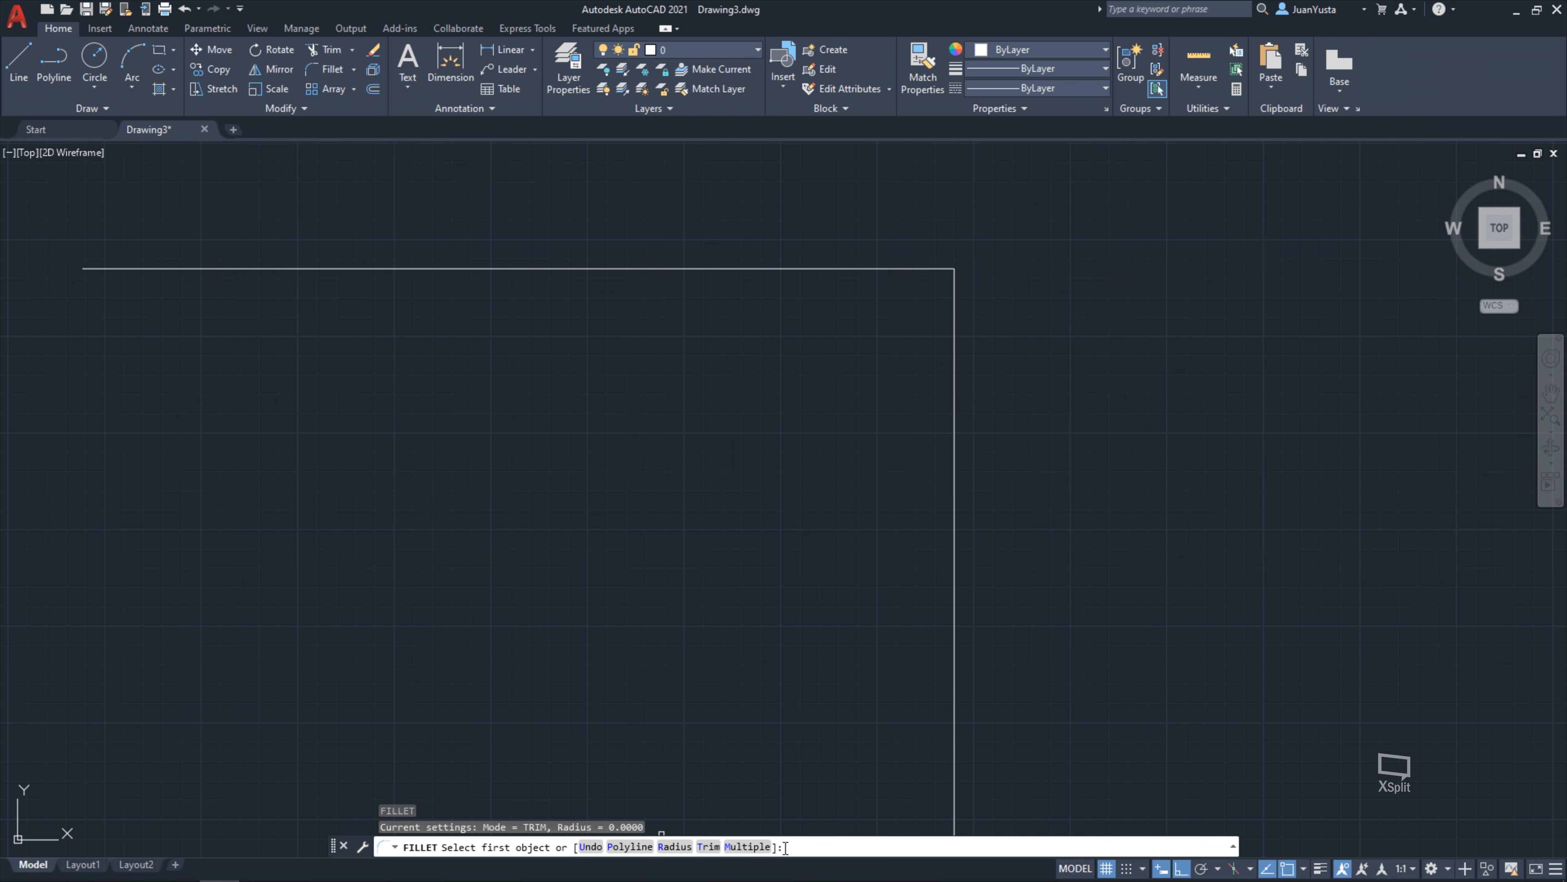
key(Return)
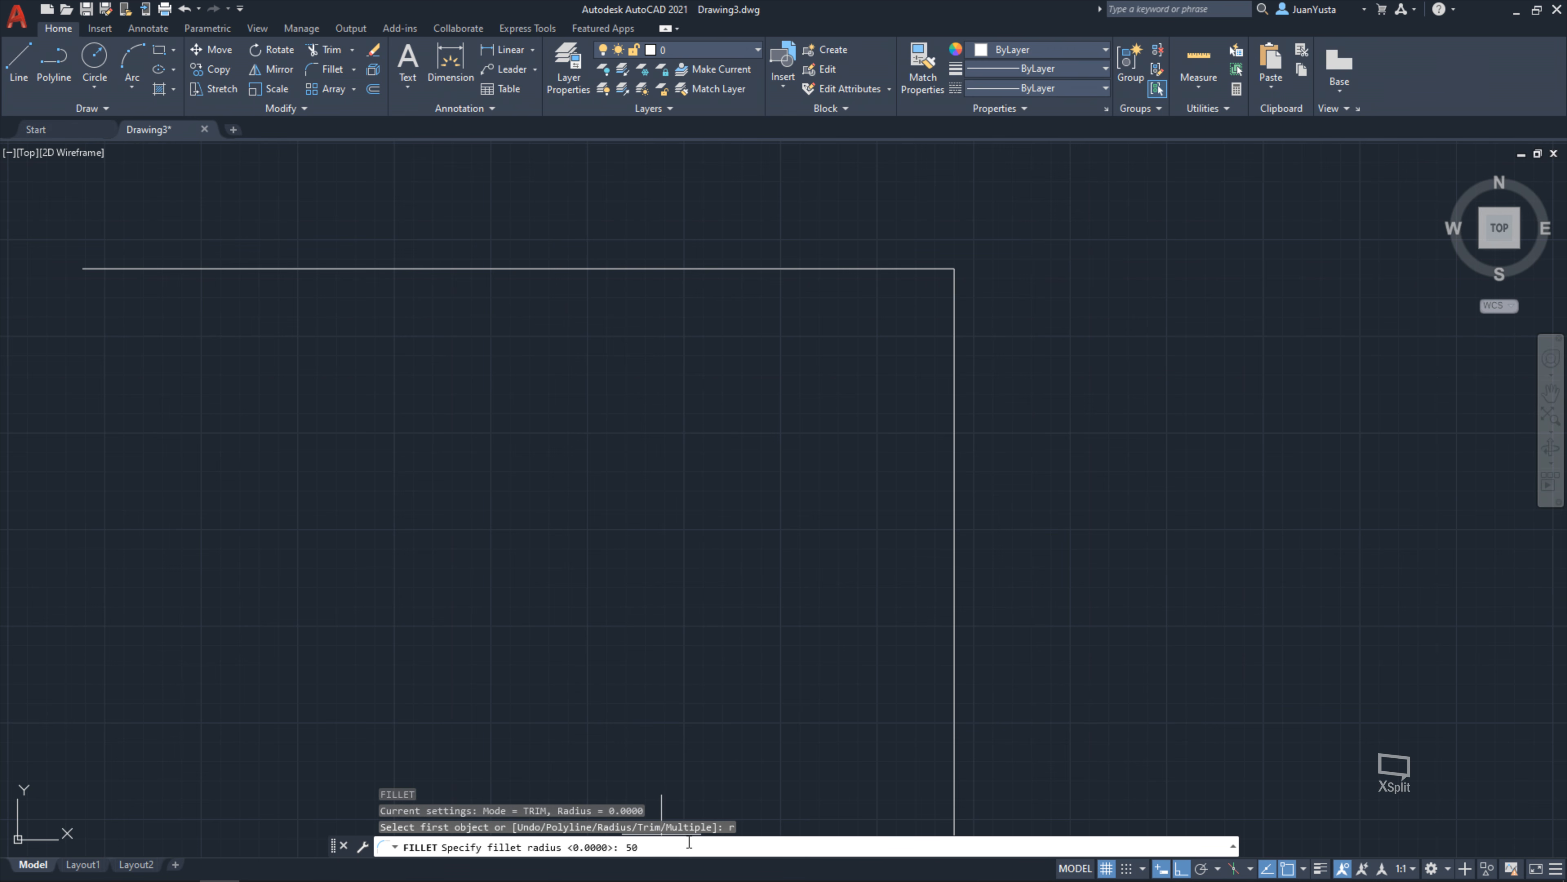
key(Return)
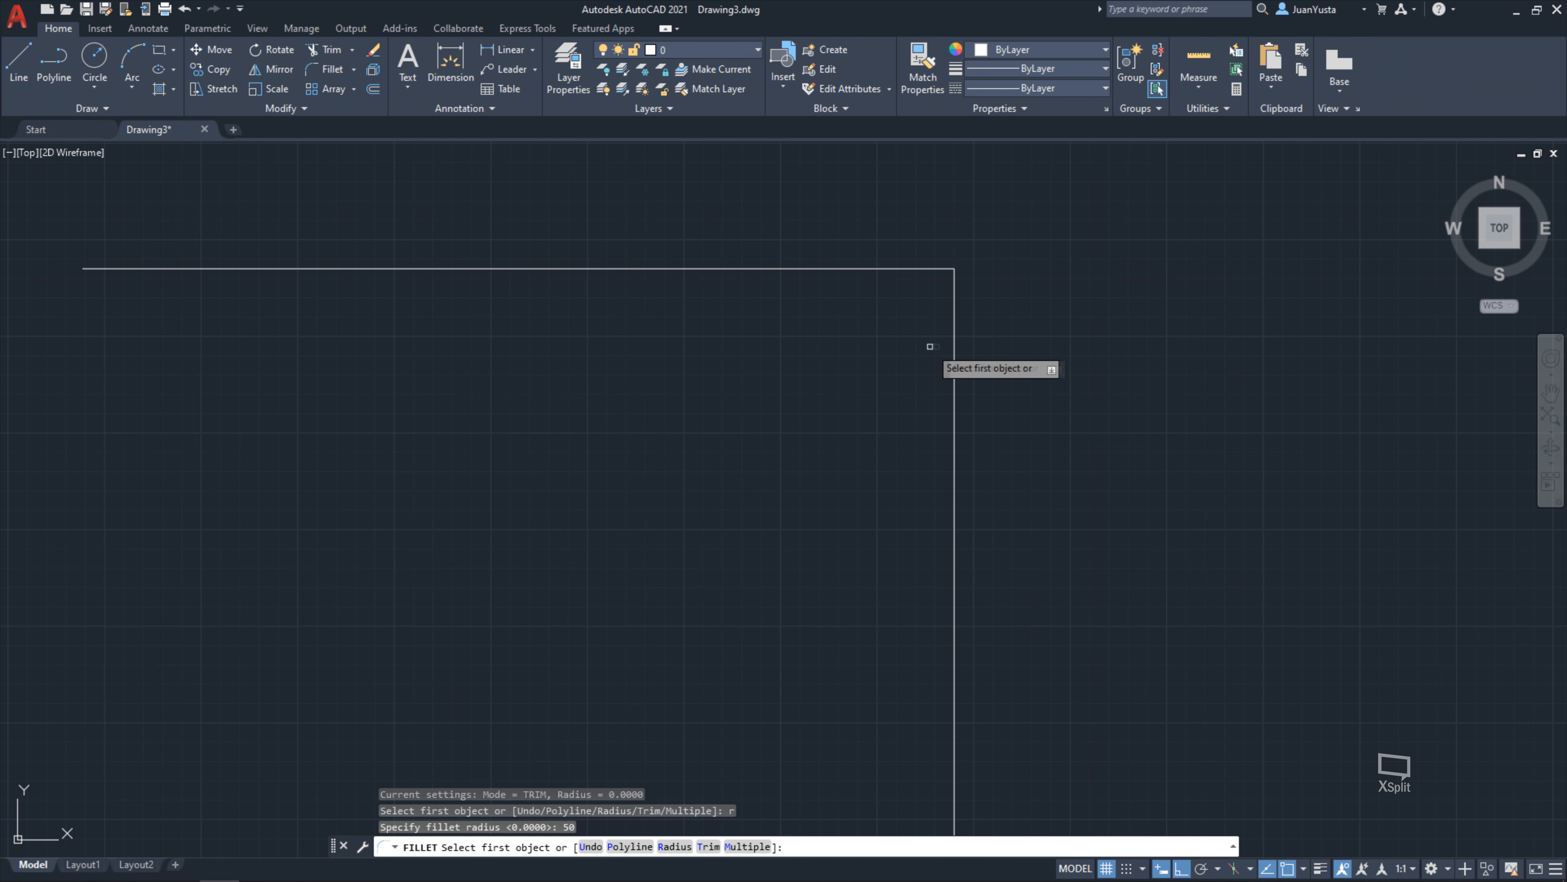
click(955, 462)
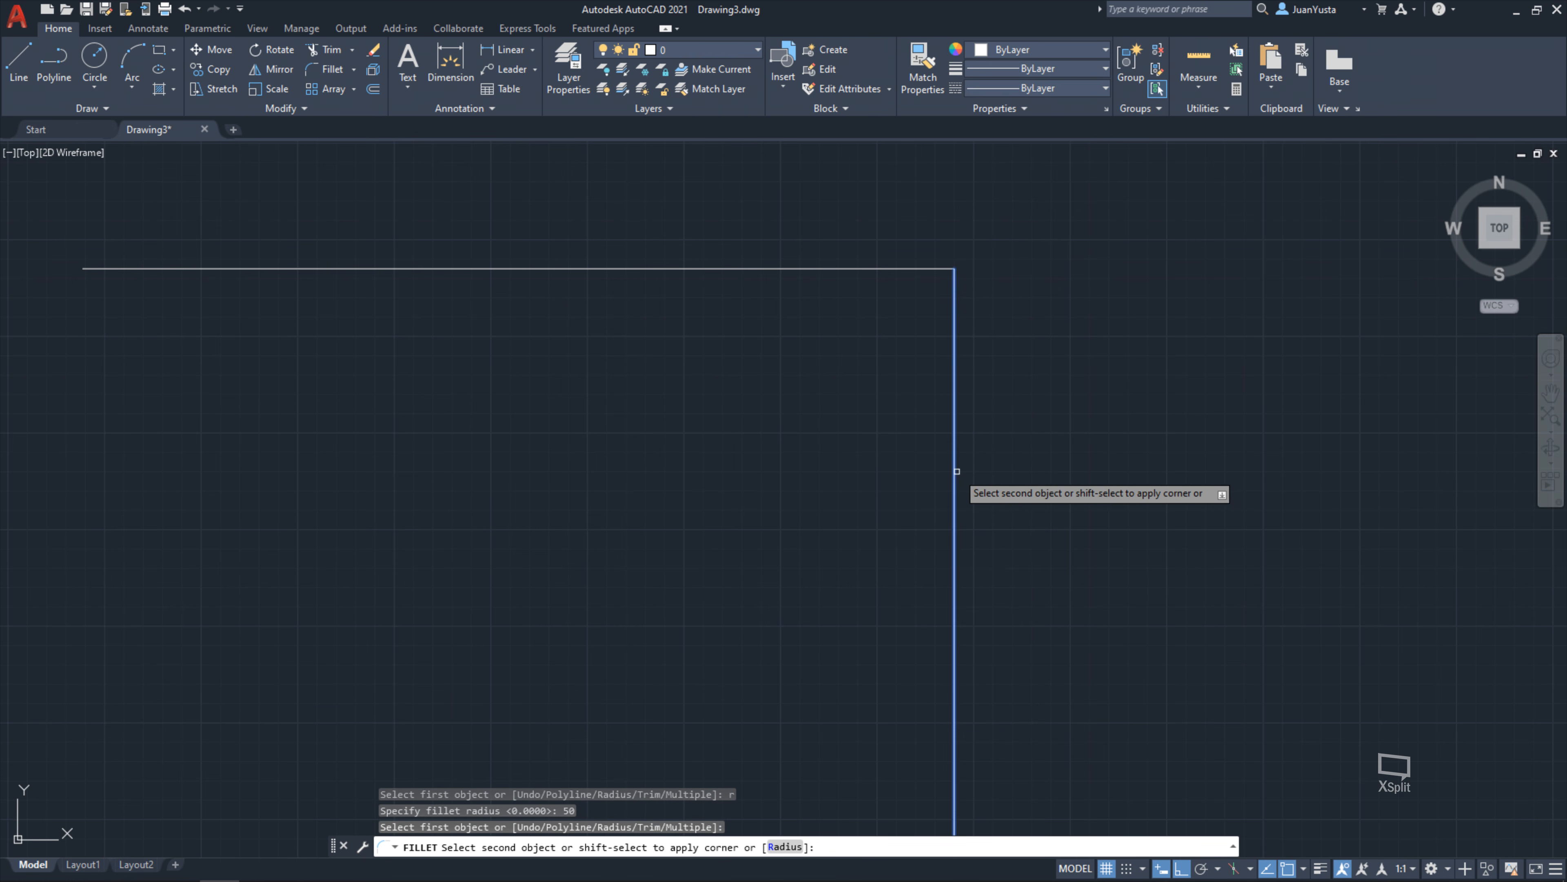
click(803, 268)
scroll(938, 273, up, 6)
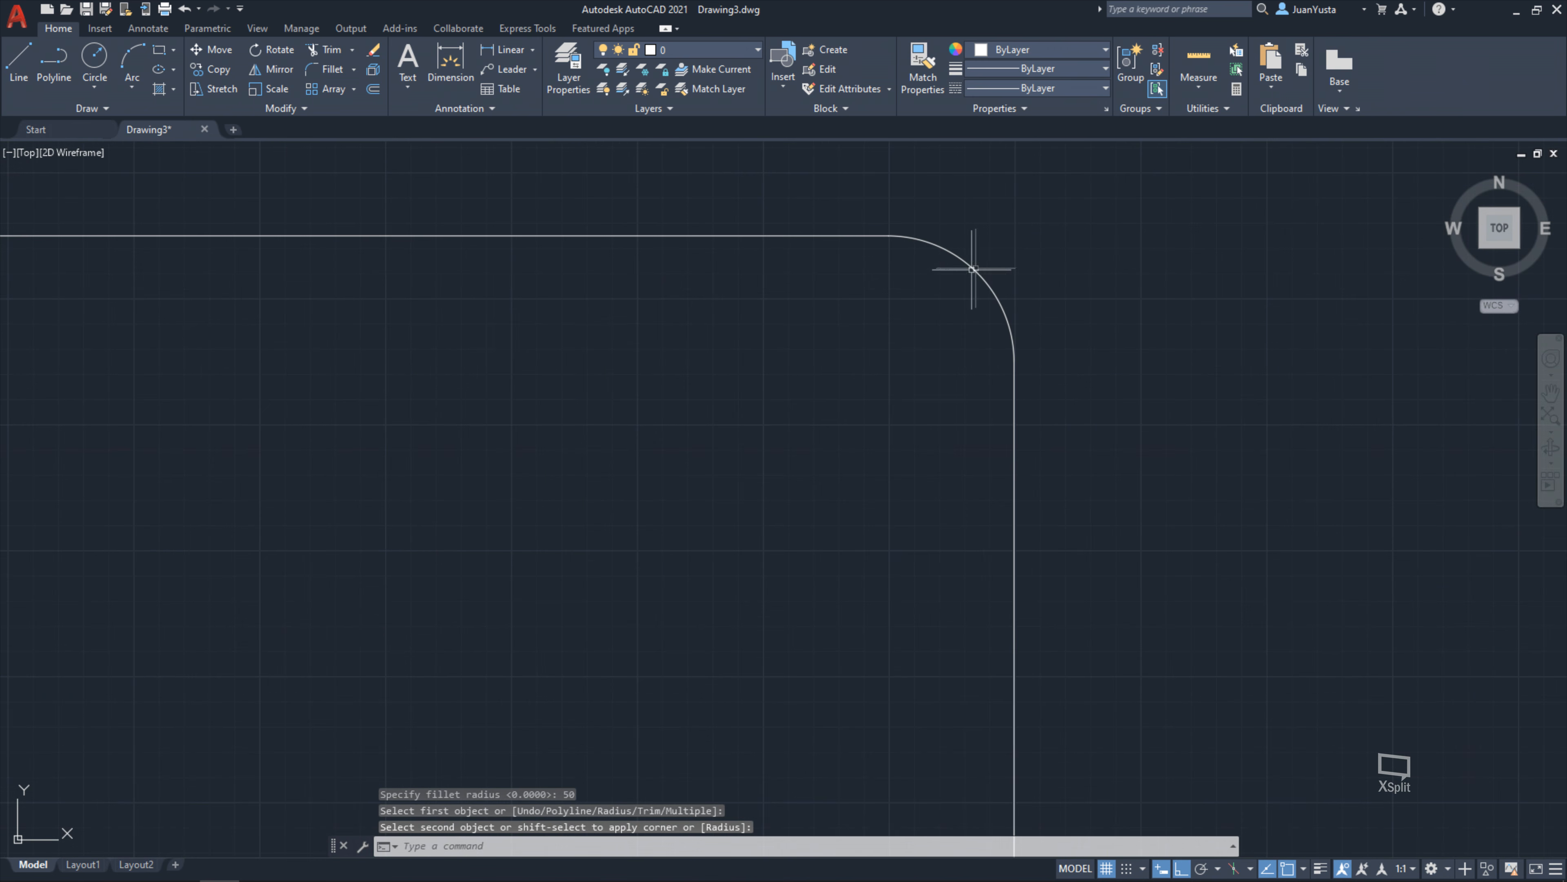
Inspect the rounded corner at different scales and undo its radius 50 fillet
scroll(872, 409, down, 8)
scroll(822, 395, up, 8)
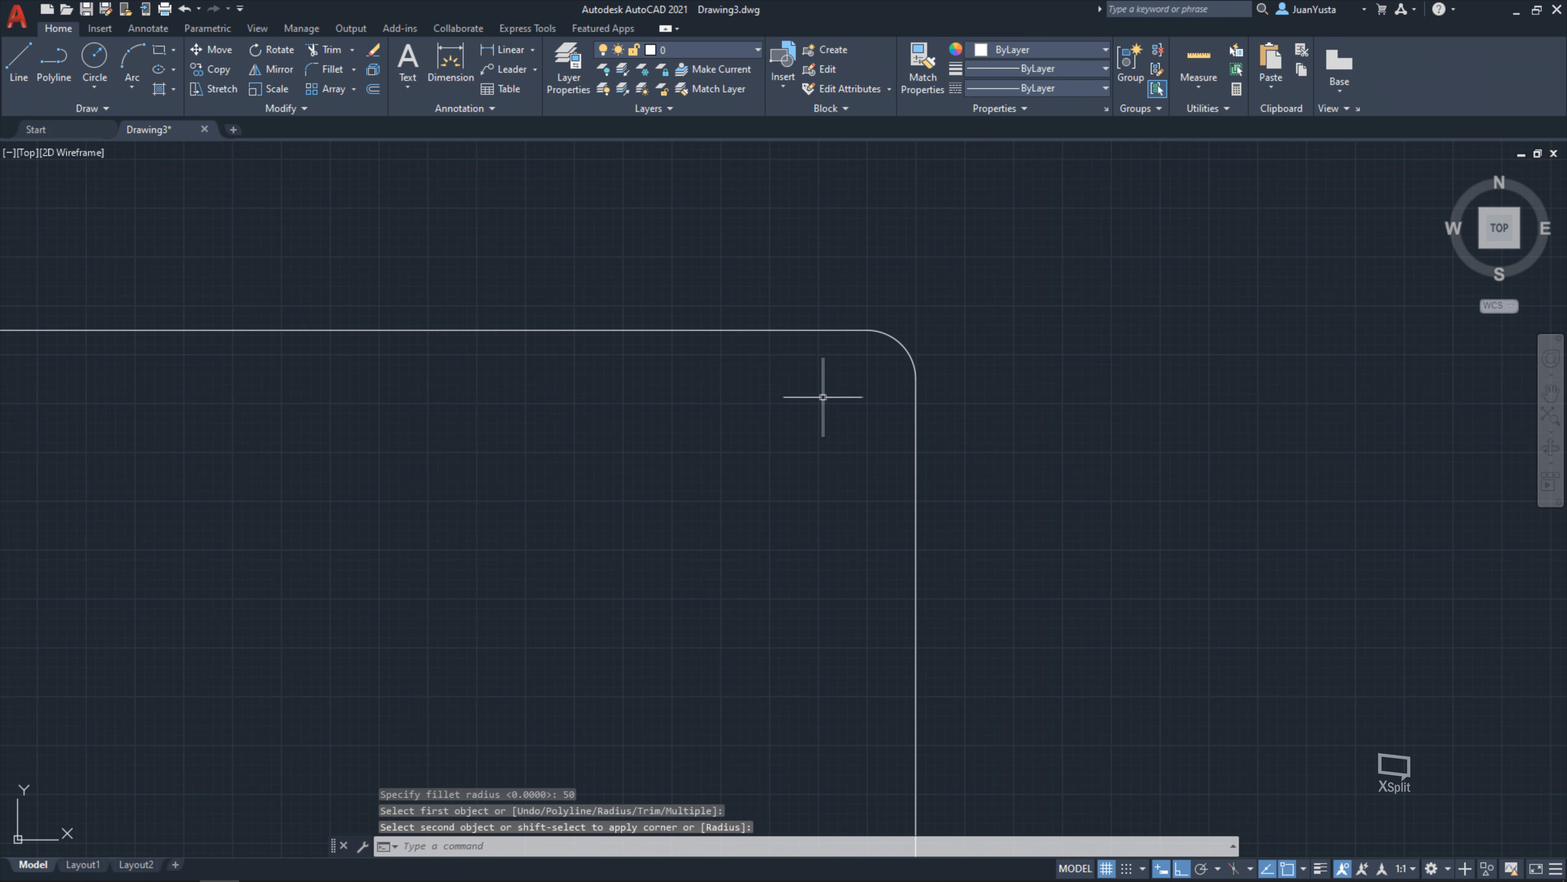
scroll(907, 349, down, 5)
scroll(797, 332, up, 4)
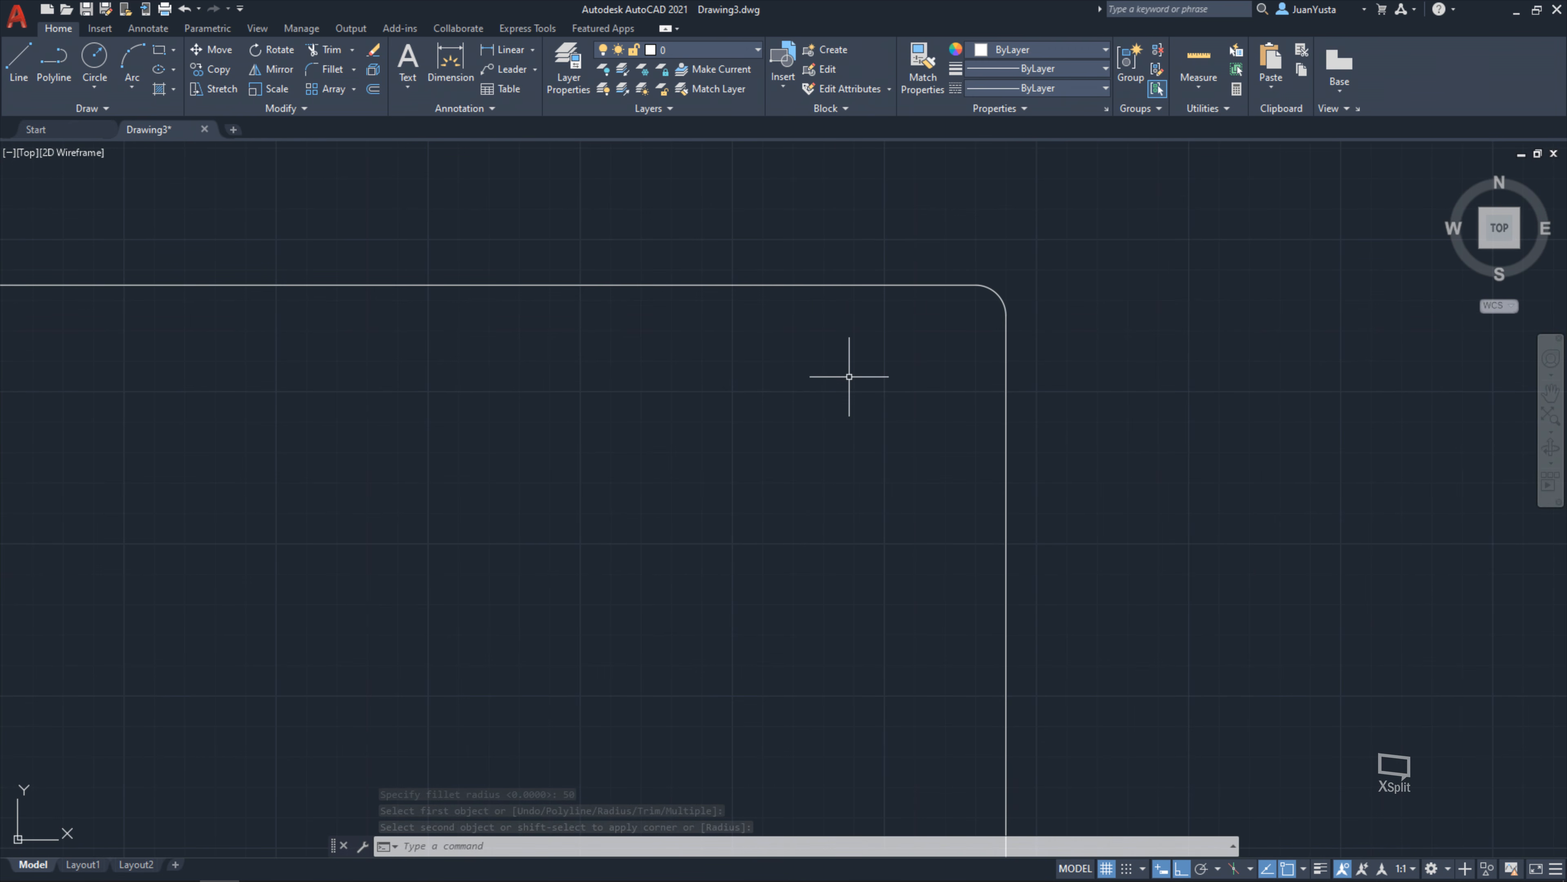
key(ctrl+z)
key(ctrl+z)
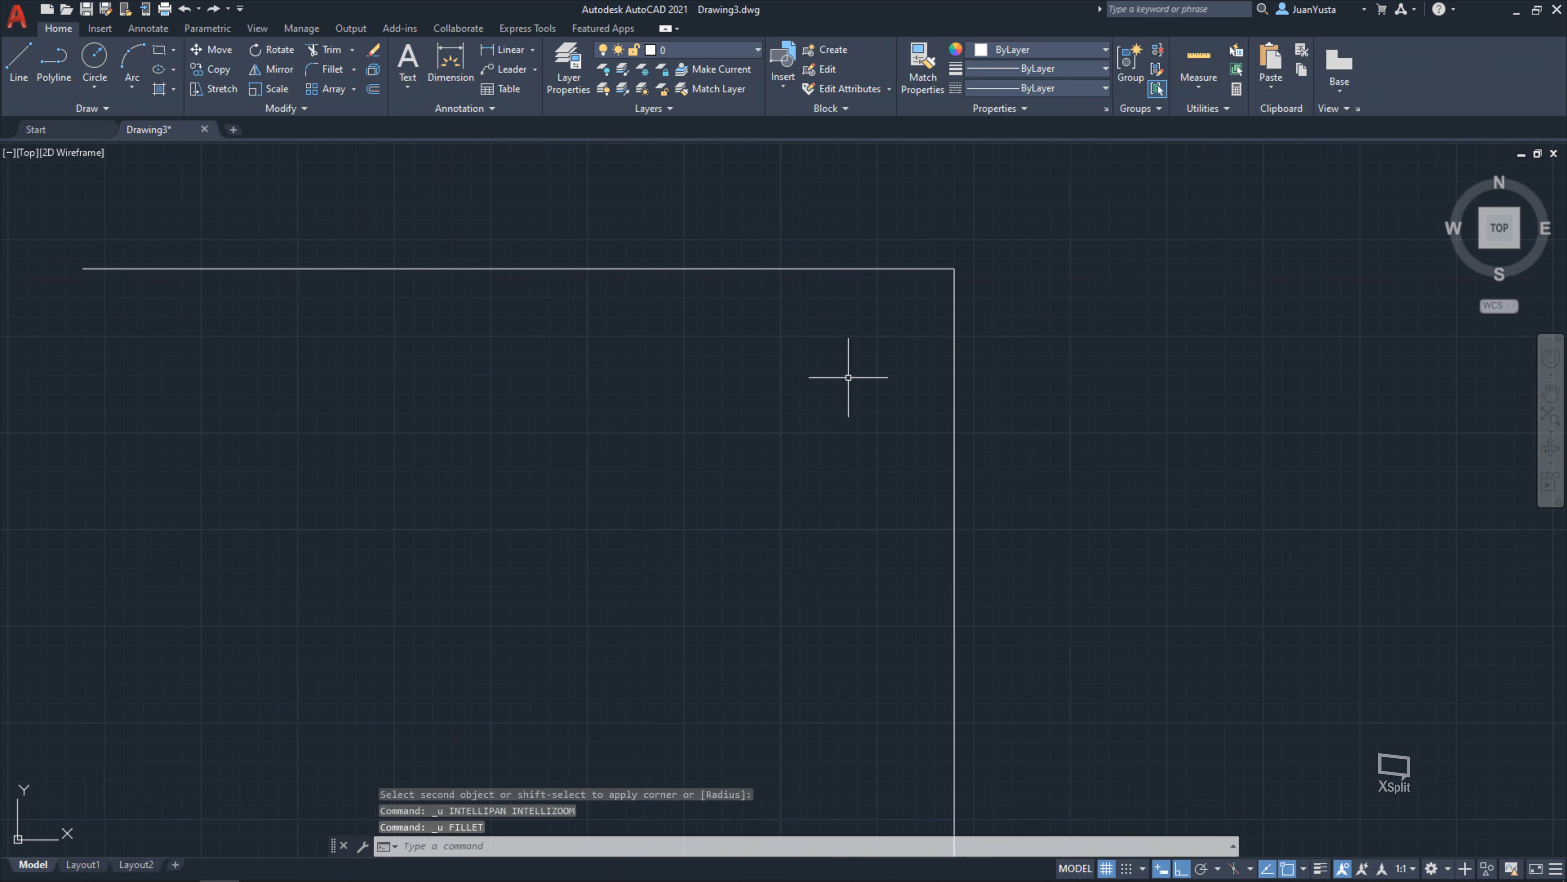
Fillet the corner between the horizontal and vertical lines with radius 200
text(f)
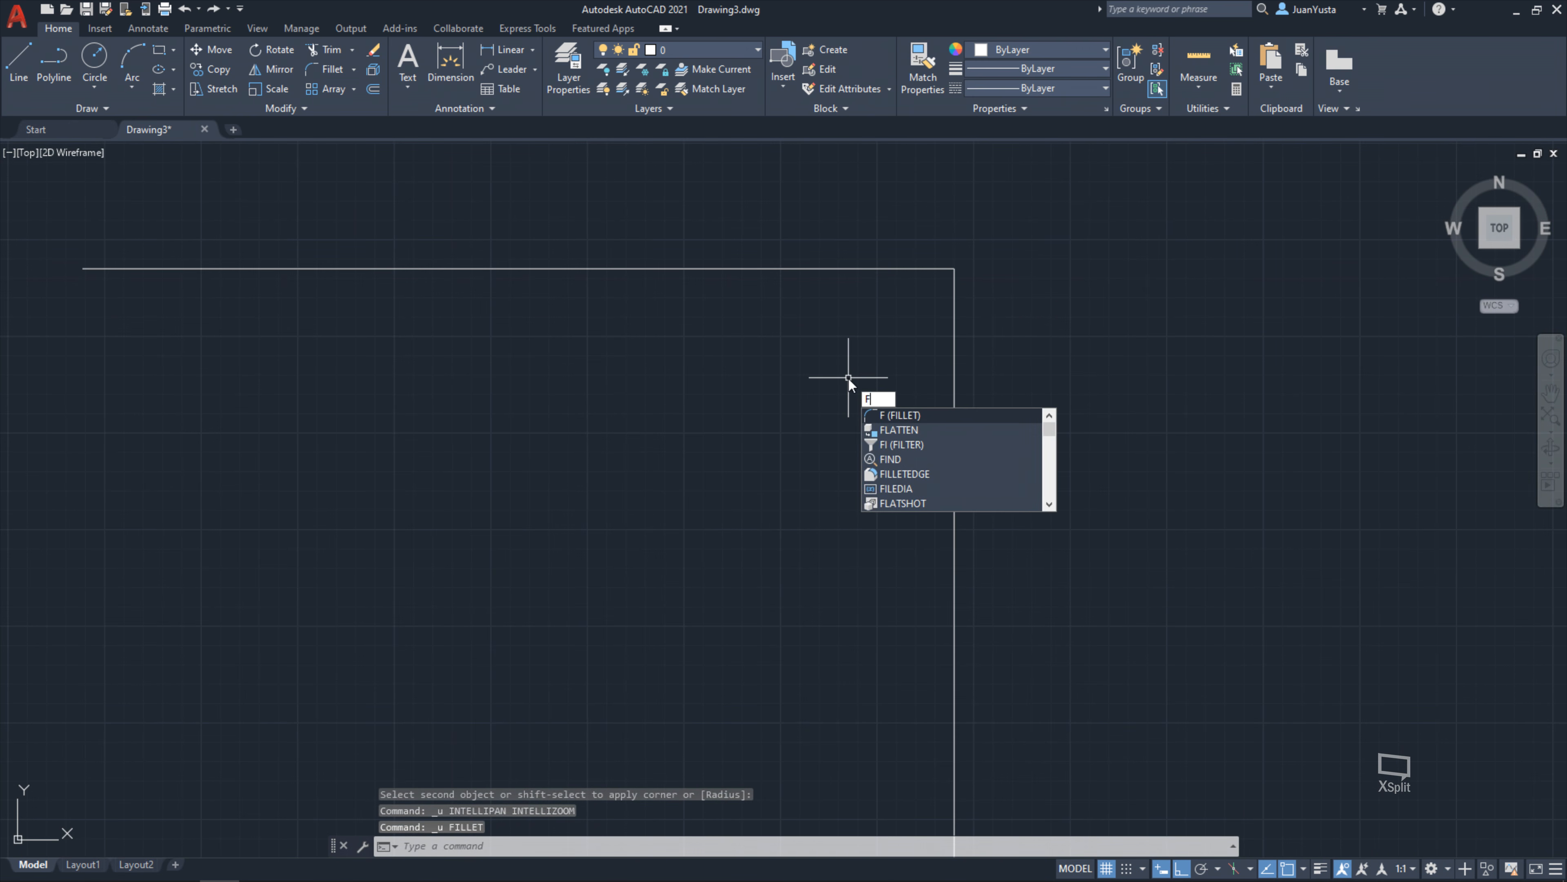
key(Return)
text(r)
key(Return)
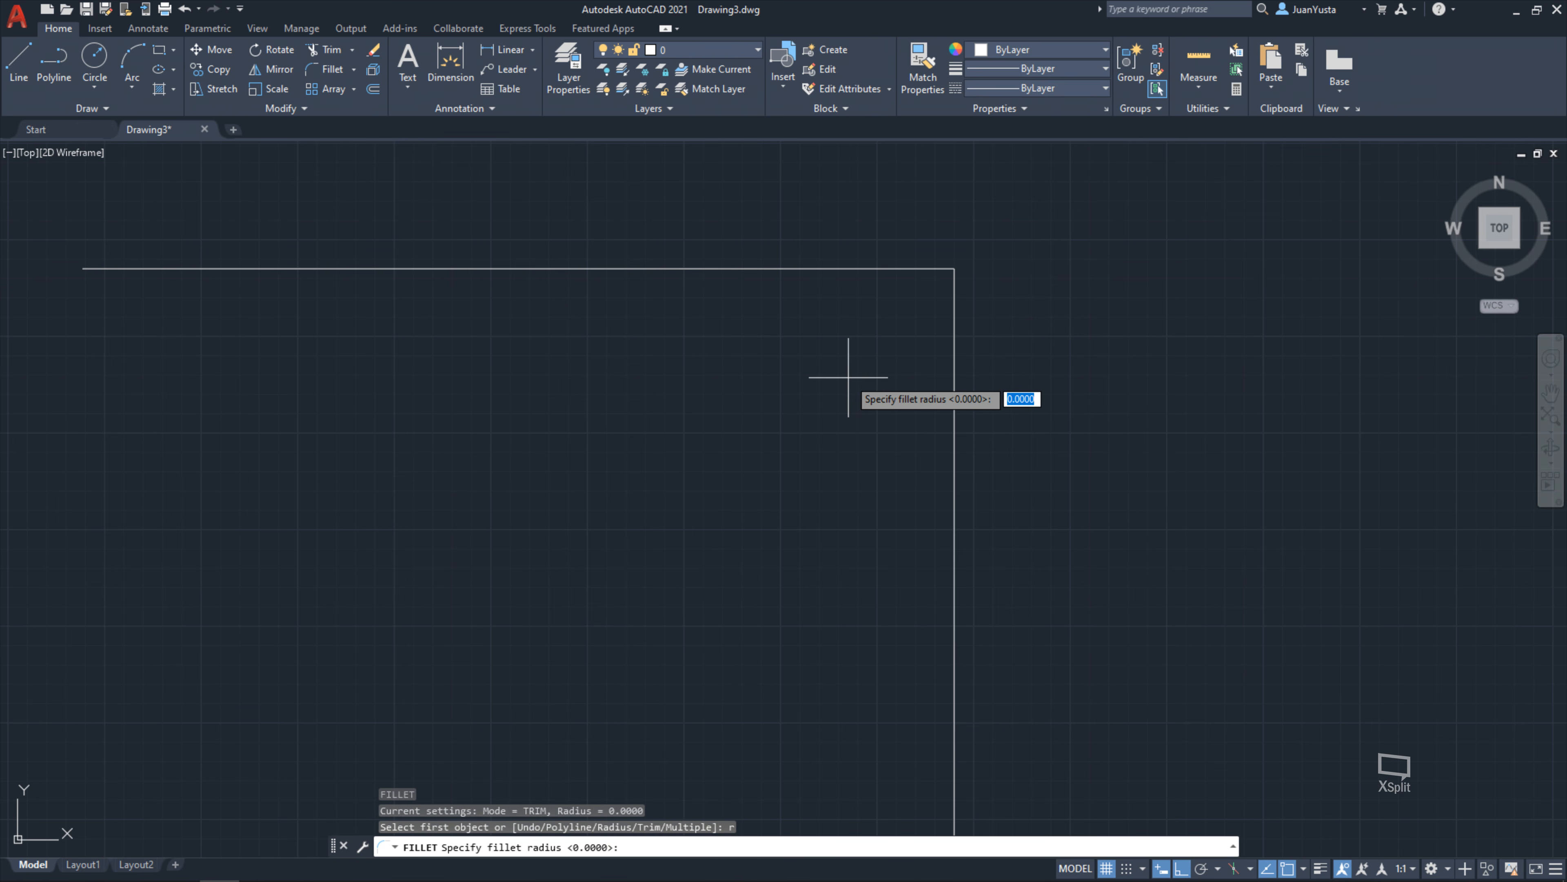
text(200)
key(Return)
scroll(849, 377, down, 4)
click(809, 332)
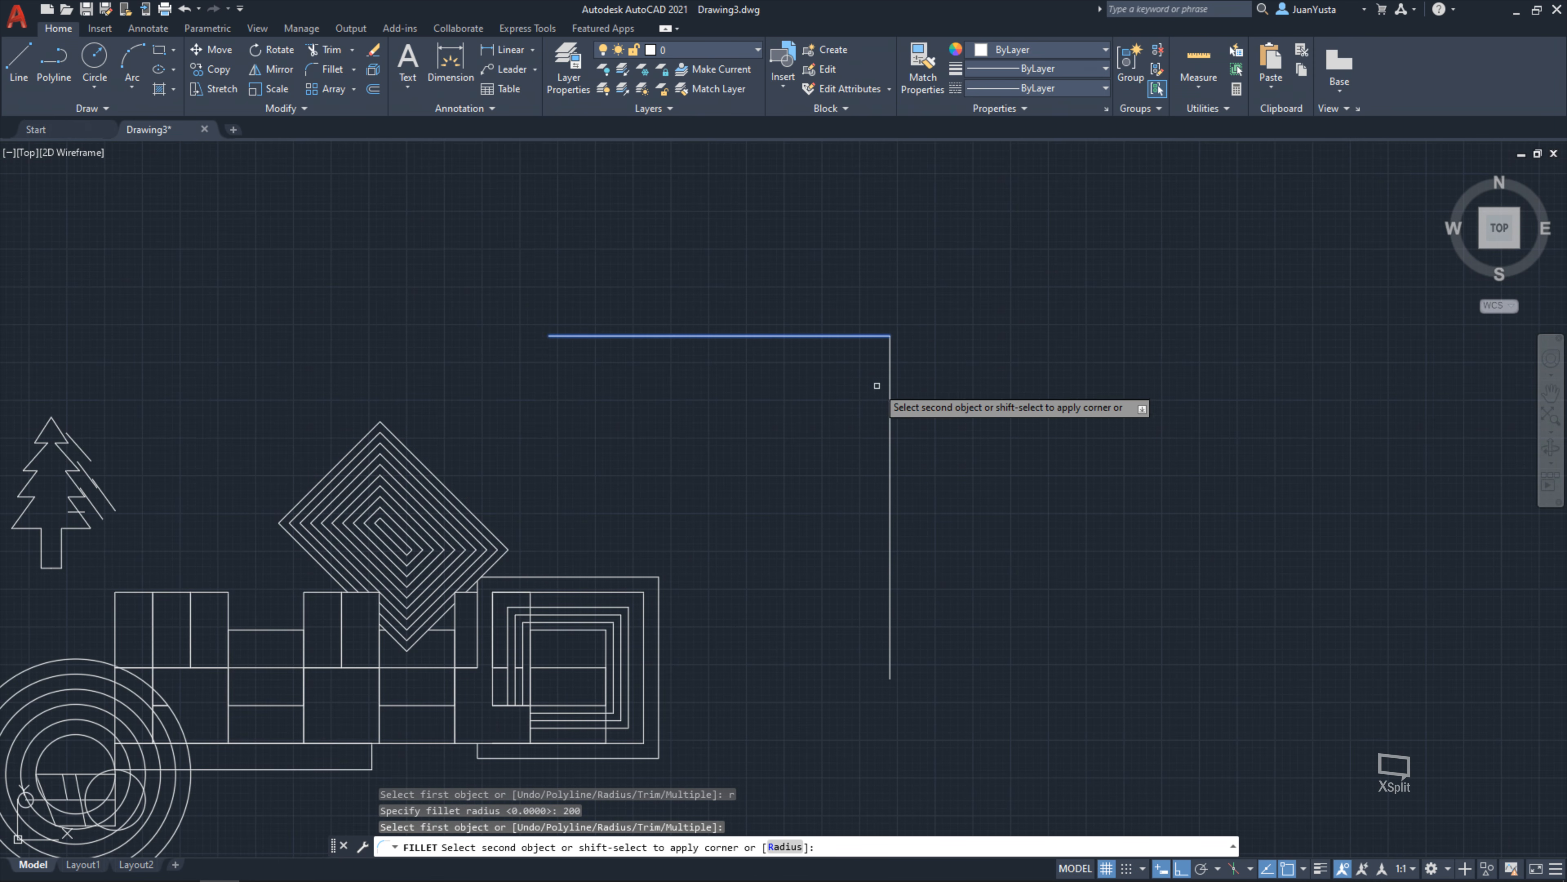
click(889, 402)
scroll(901, 327, up, 8)
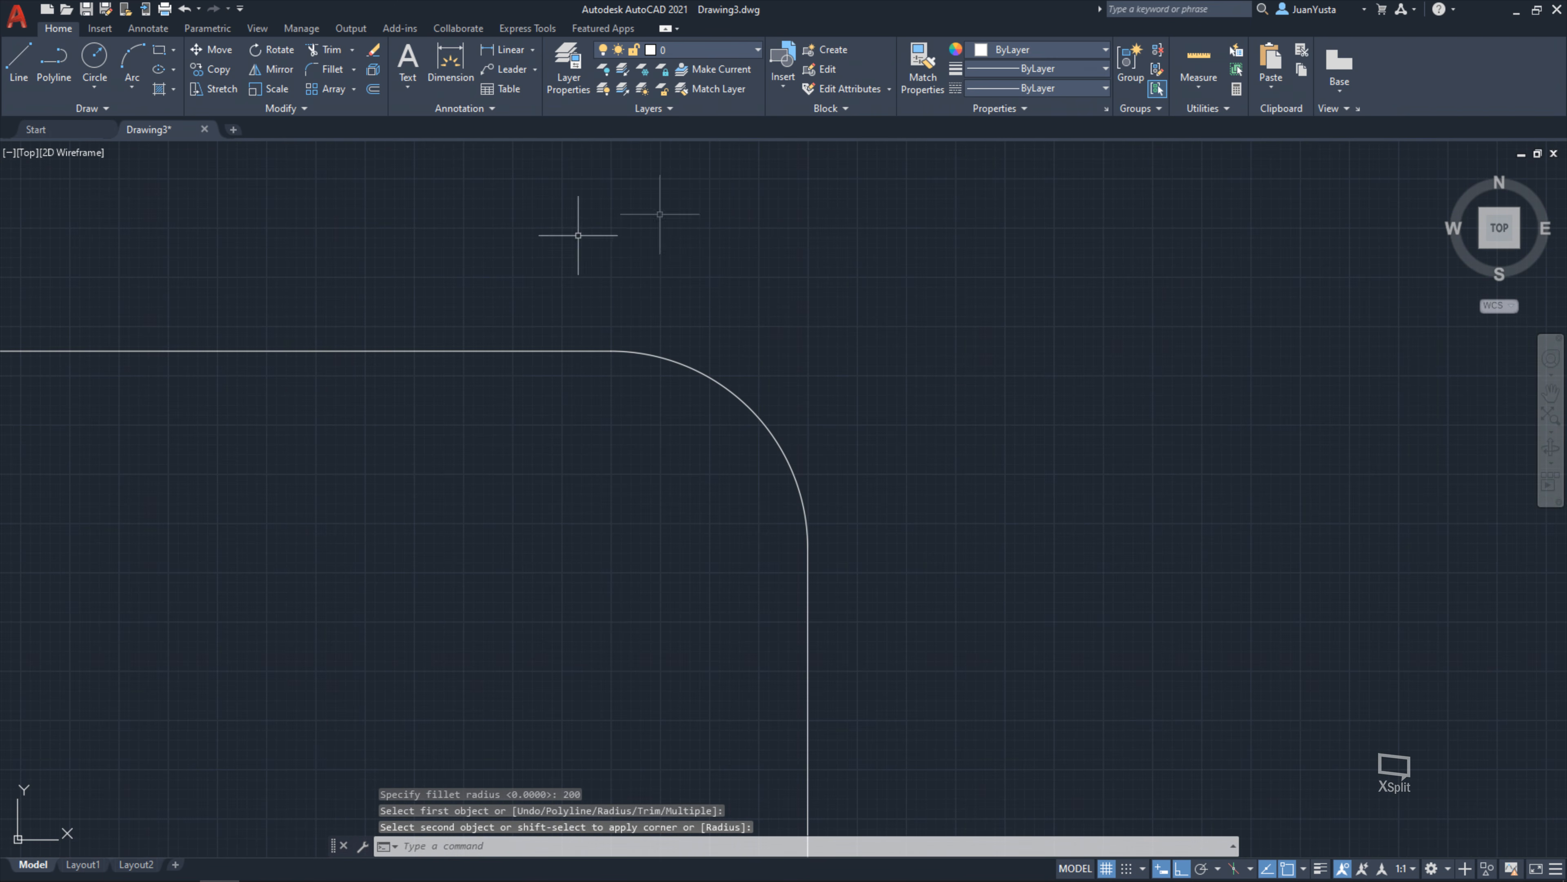
Try to fillet the short horizontal line beside the tree's lower branches with the adjacent slanted line, using radius 200
middle_drag(524, 514, 881, 491)
scroll(879, 485, down, 4)
middle_drag(581, 543, 637, 456)
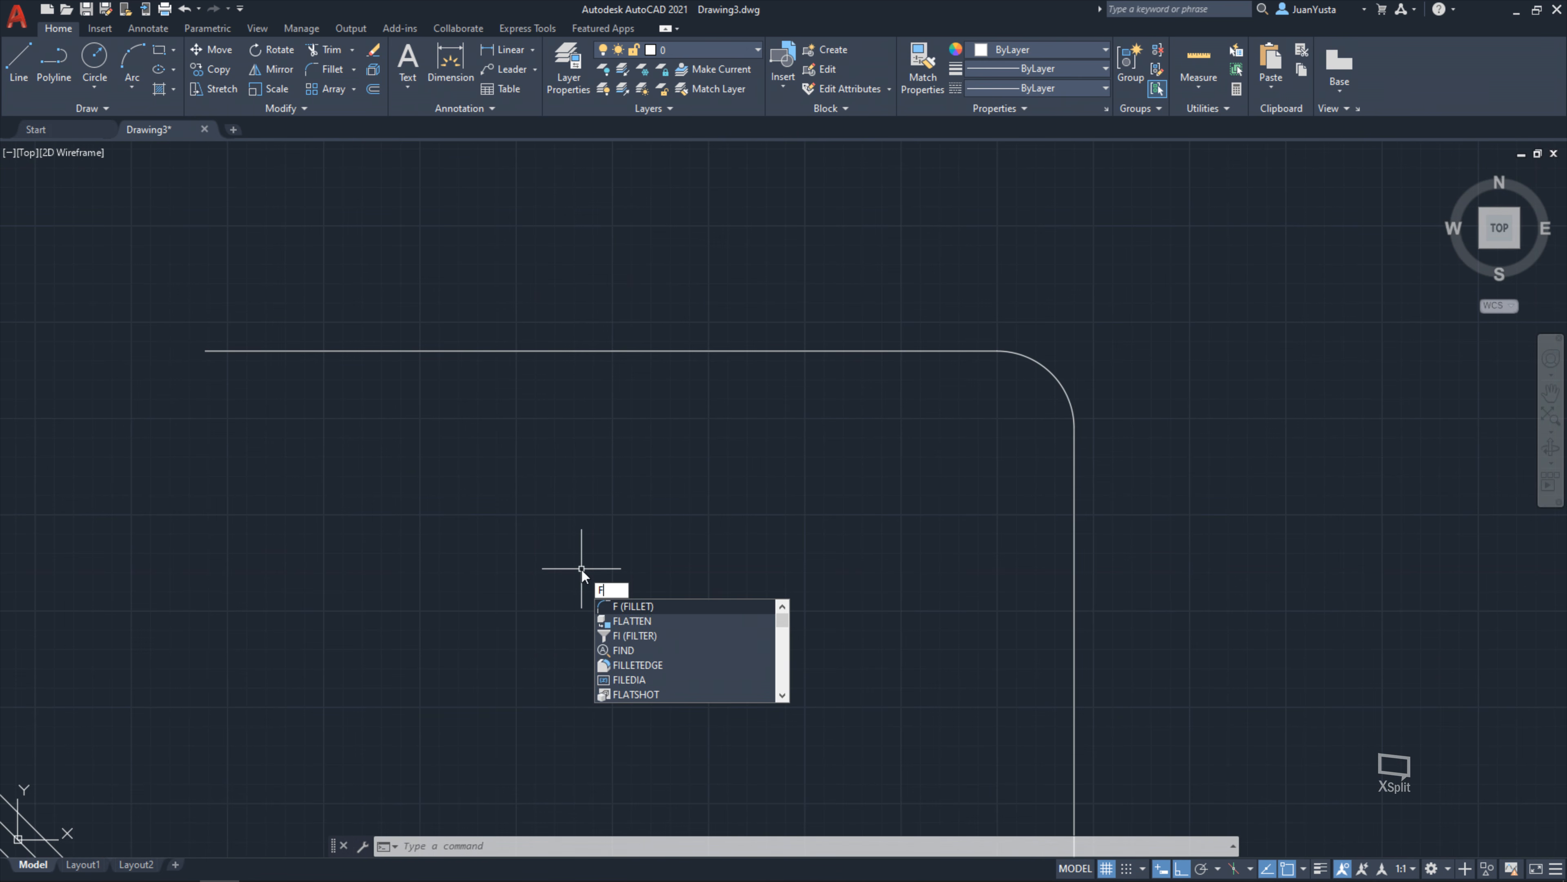
key(Return)
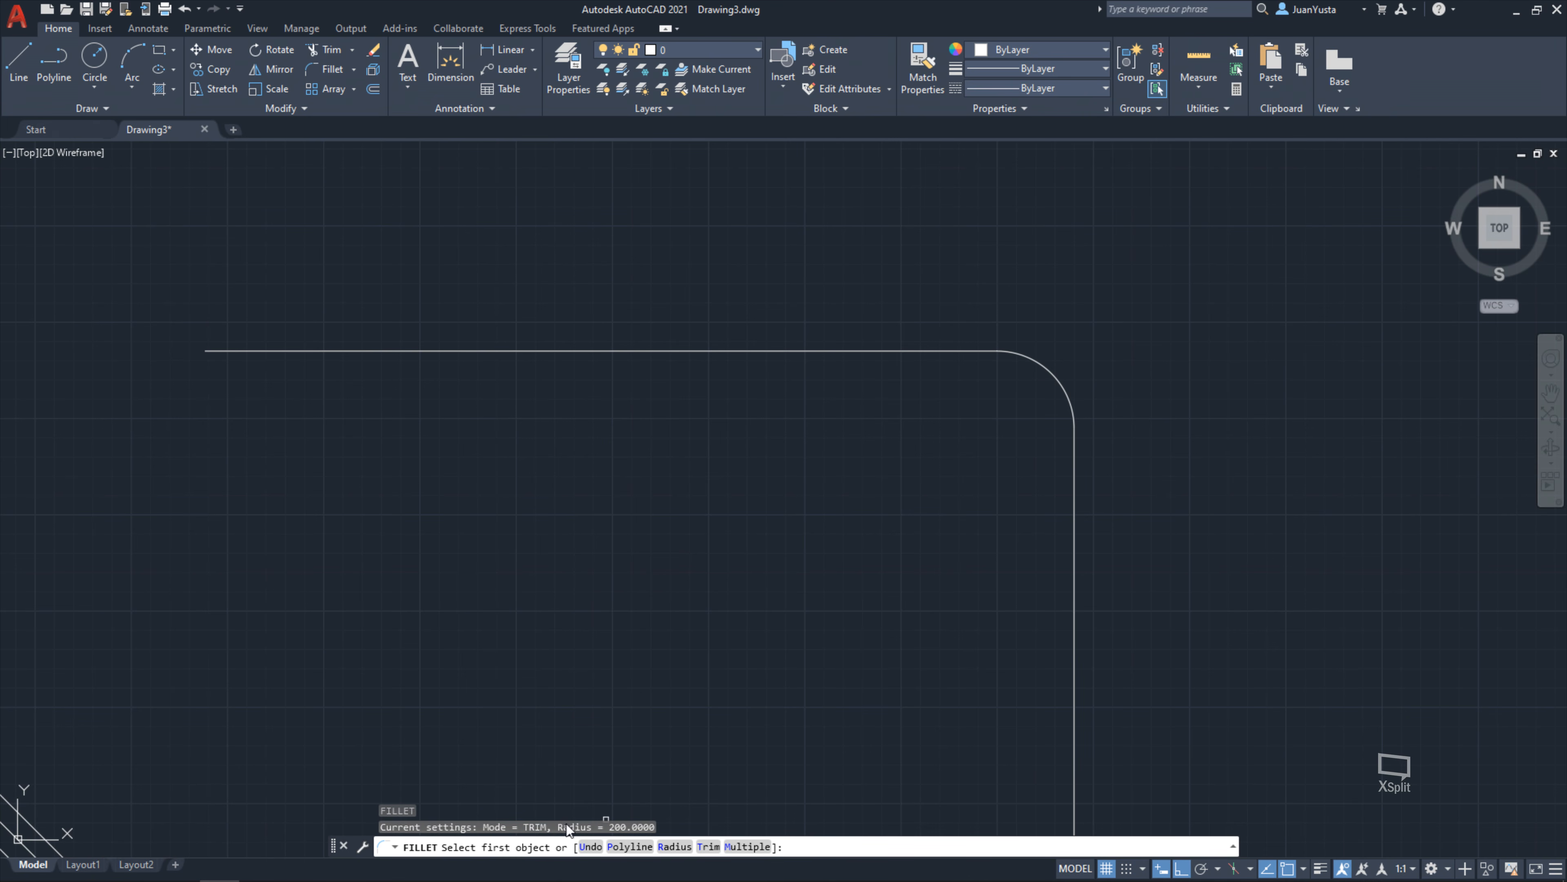
scroll(804, 540, down, 6)
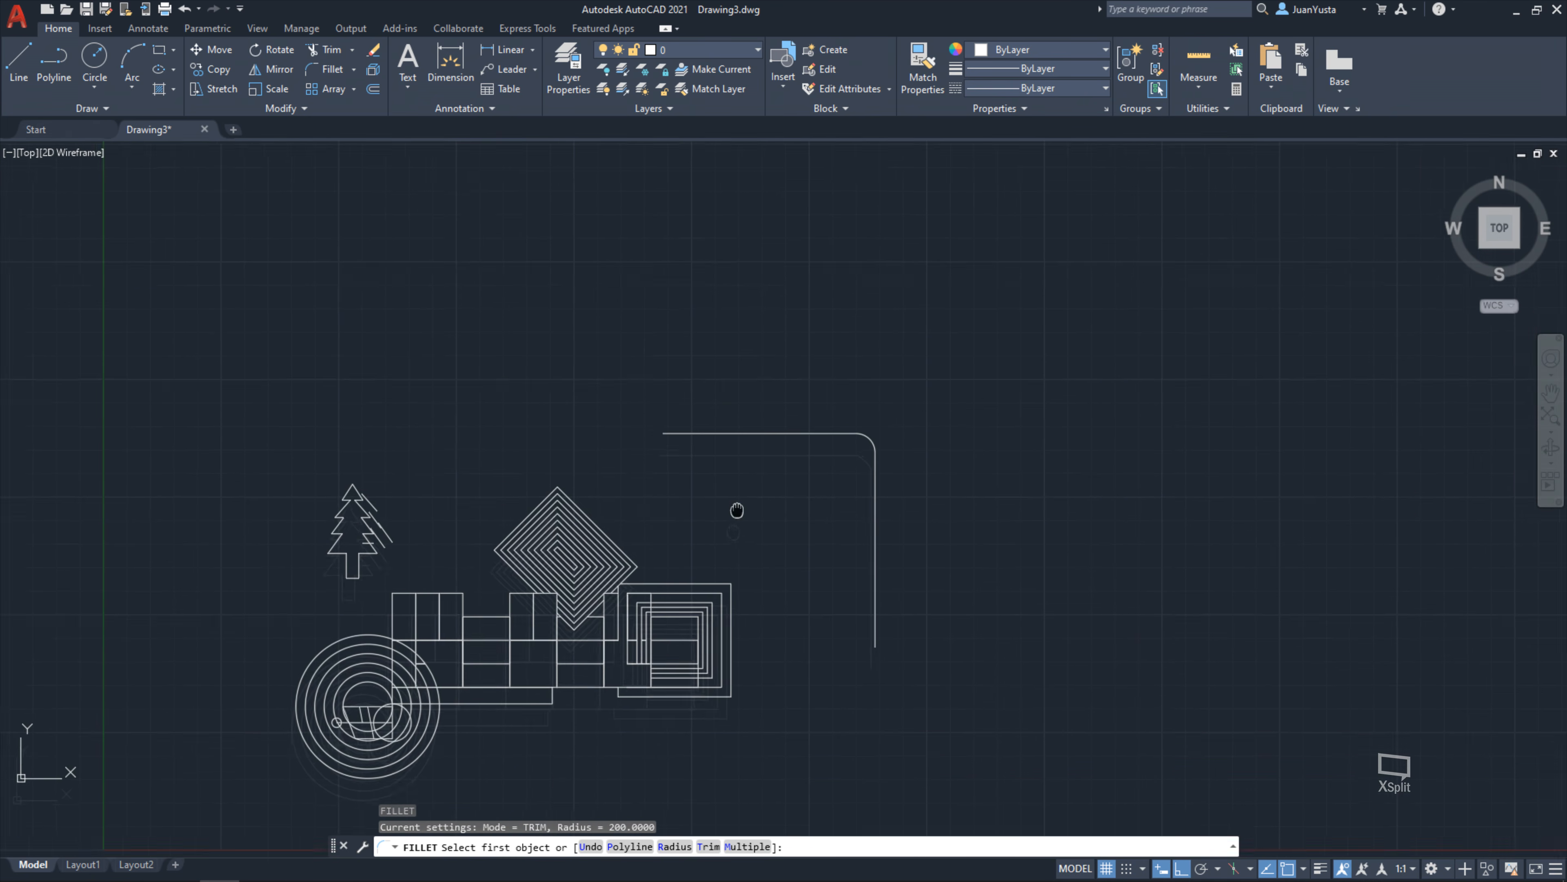
scroll(458, 413, up, 8)
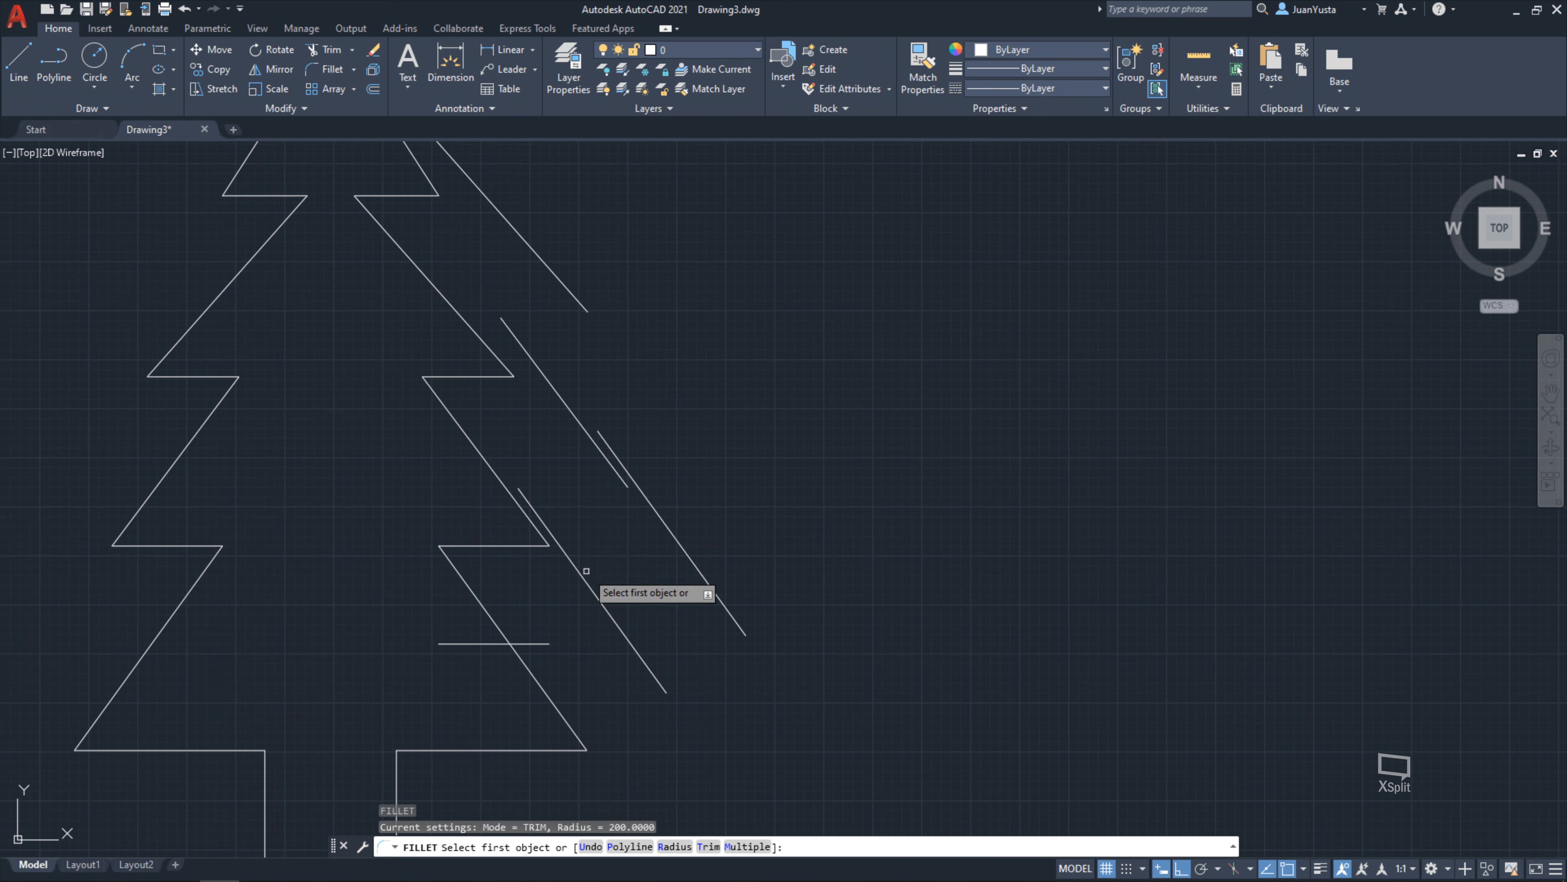
click(535, 643)
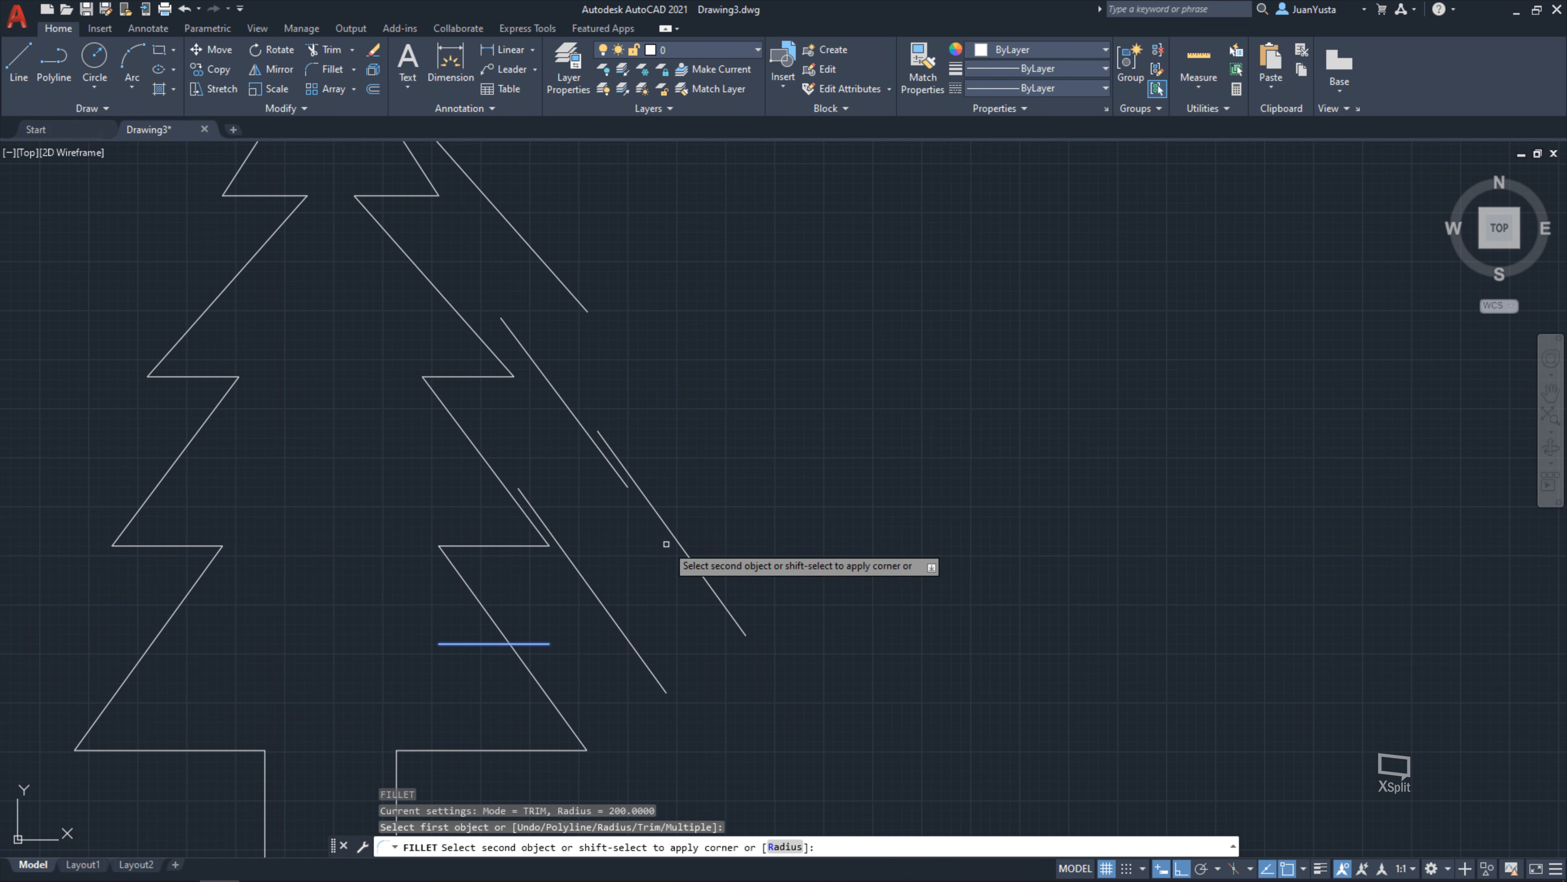
middle_drag(576, 574, 683, 508)
scroll(682, 508, up, 8)
scroll(642, 441, down, 4)
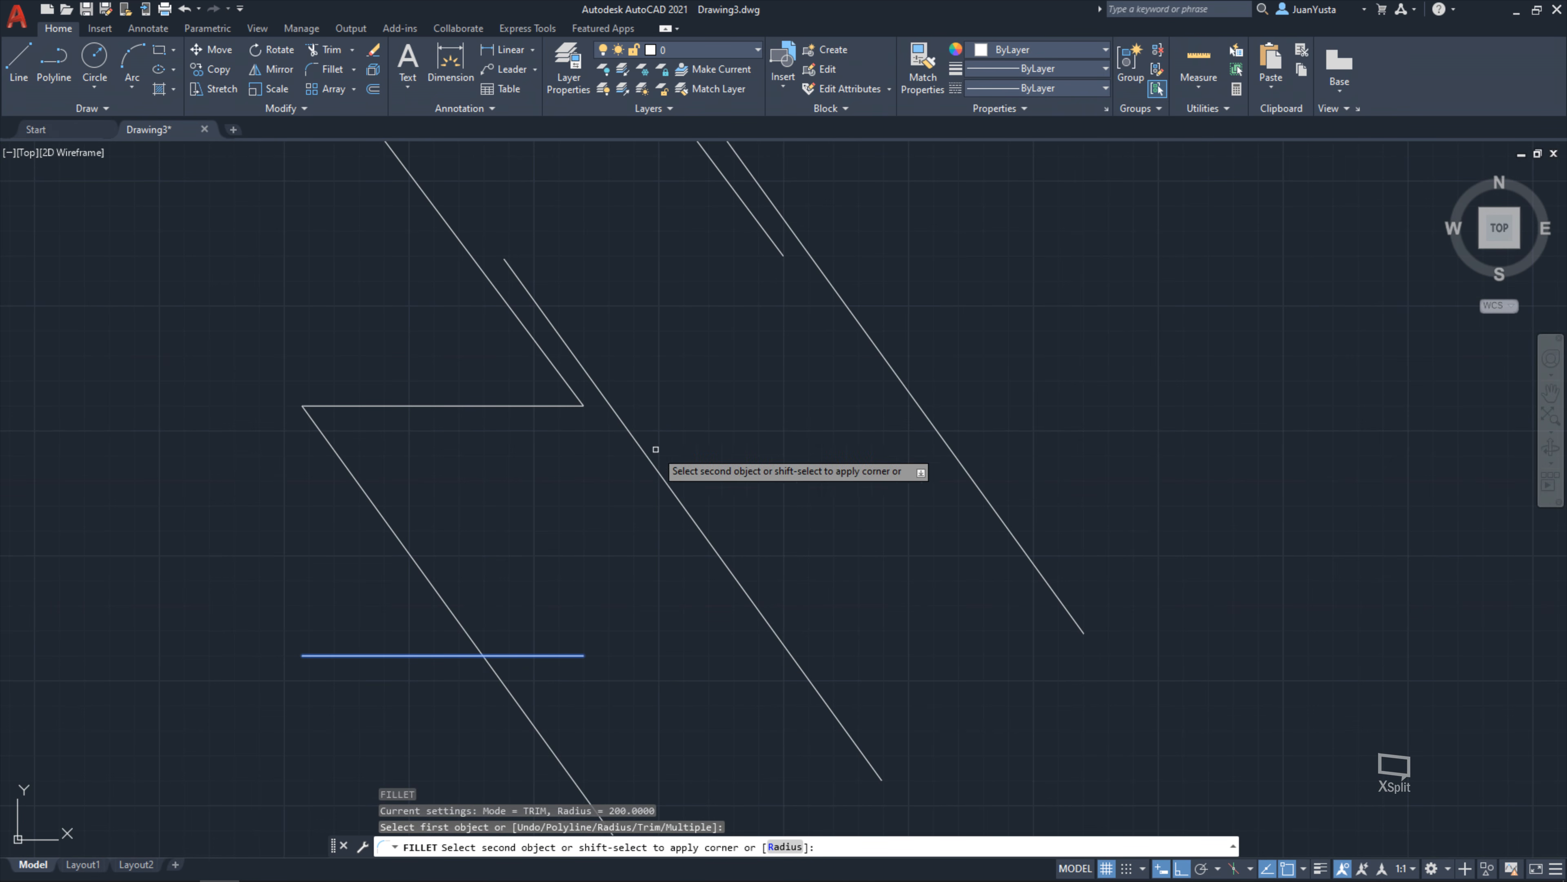
click(639, 438)
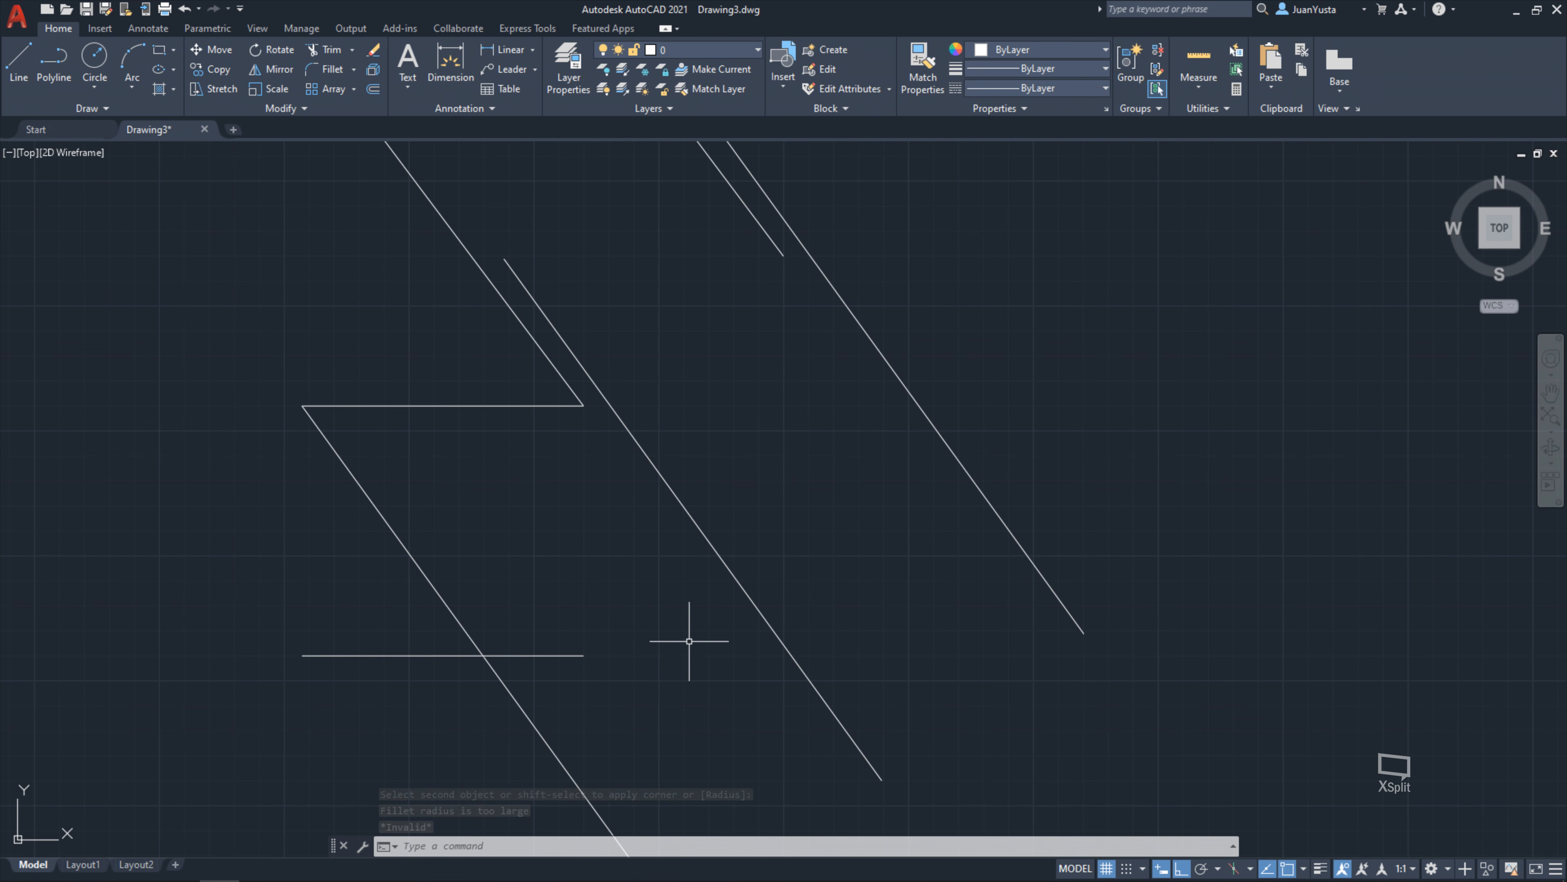
Fillet the short horizontal line and its adjacent slanted line near the tree's lowest branch with radius 0
scroll(689, 641, down, 3)
scroll(672, 600, up, 4)
scroll(671, 600, down, 4)
middle_drag(698, 576, 643, 541)
text(f)
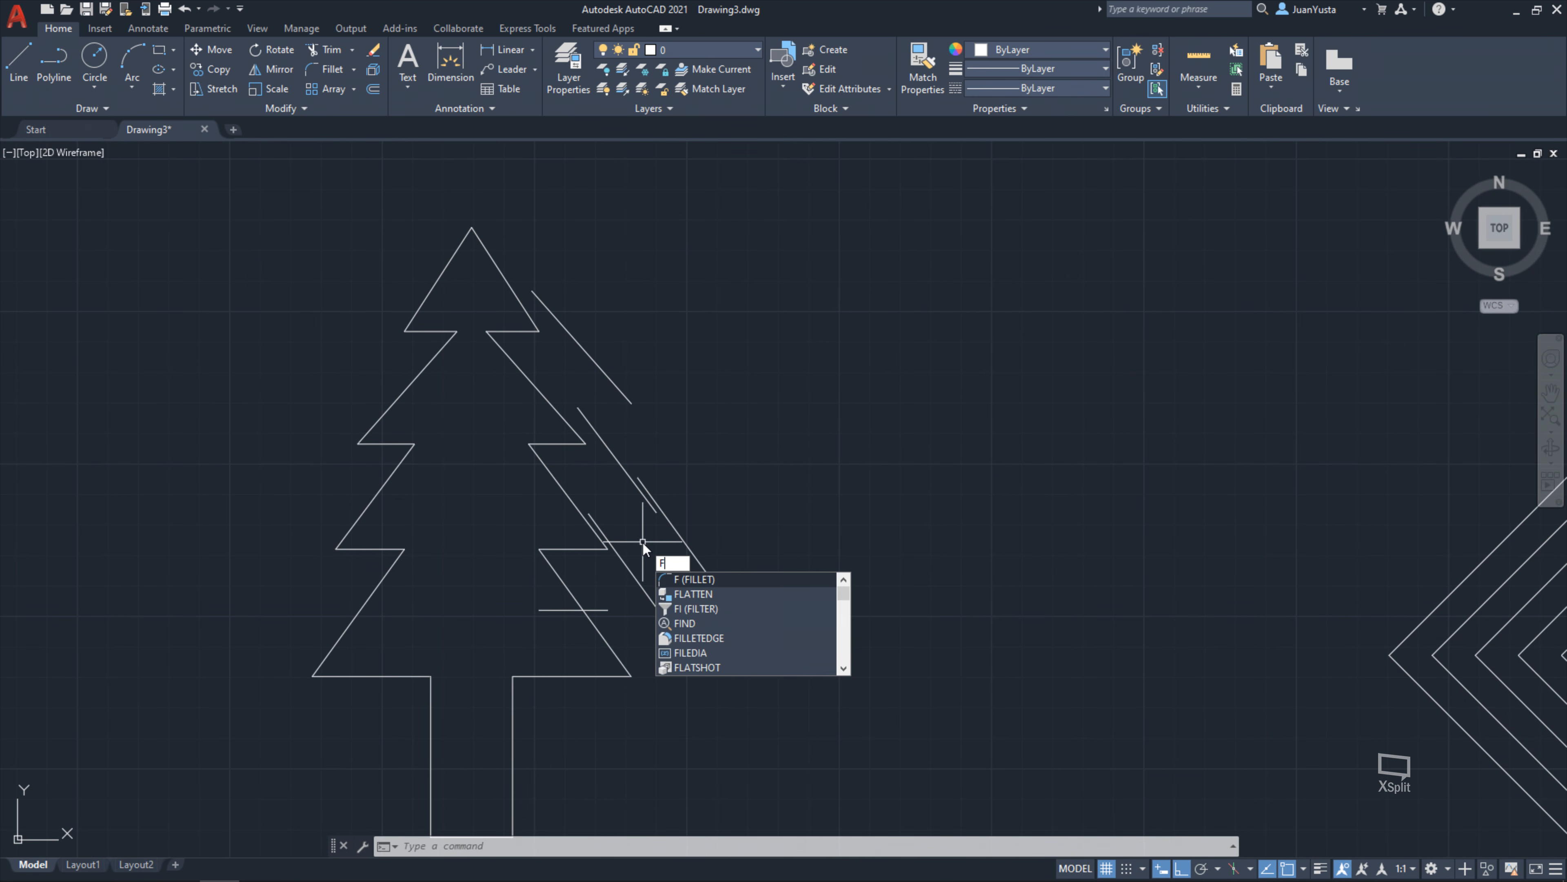
key(Return)
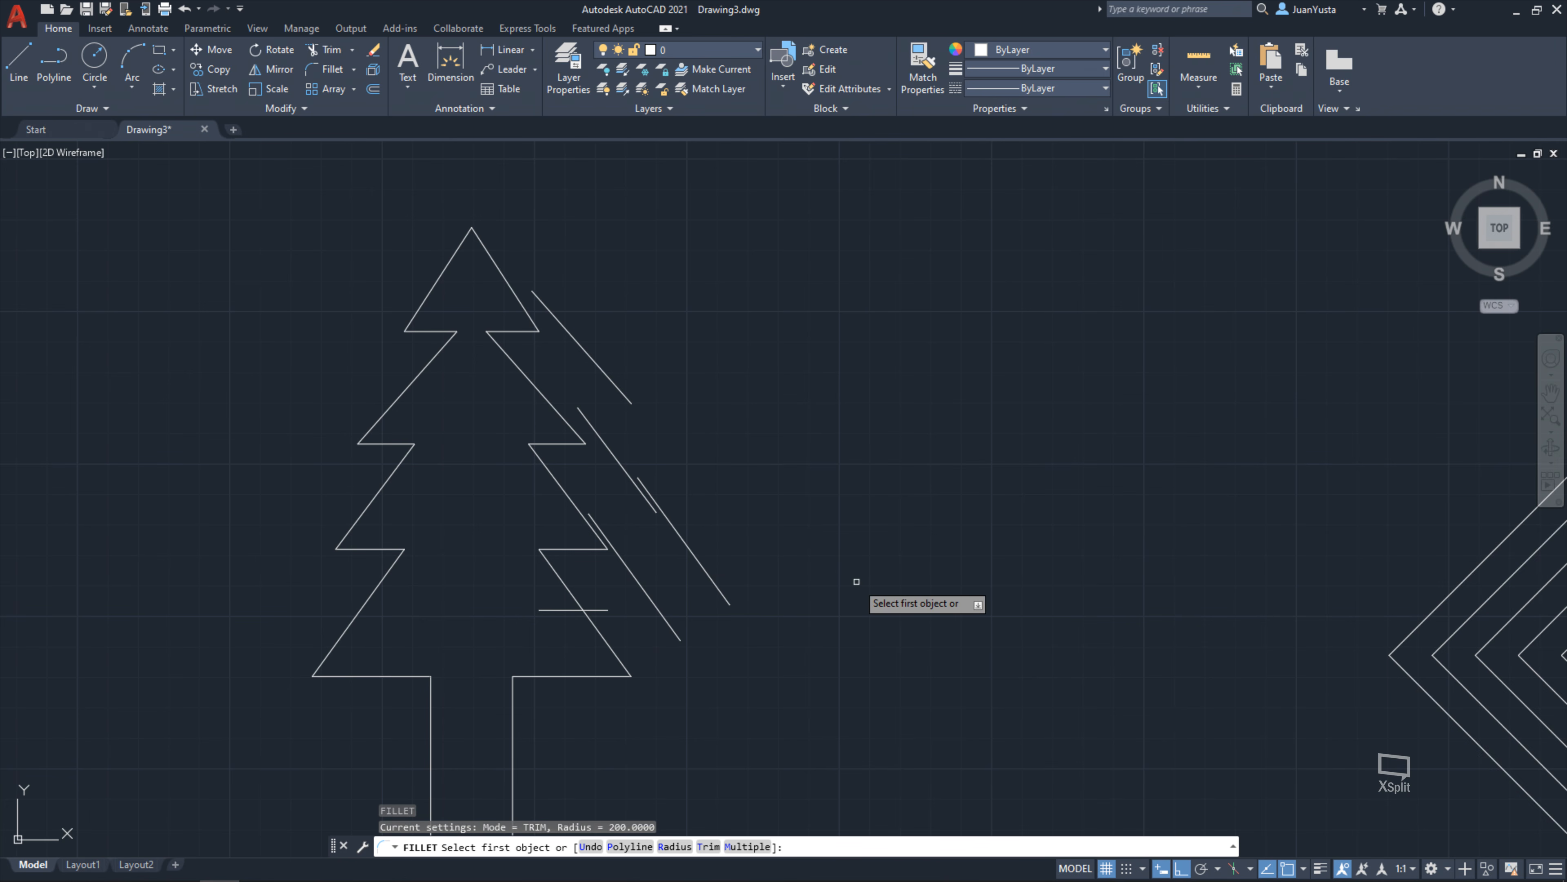
text(r)
key(Return)
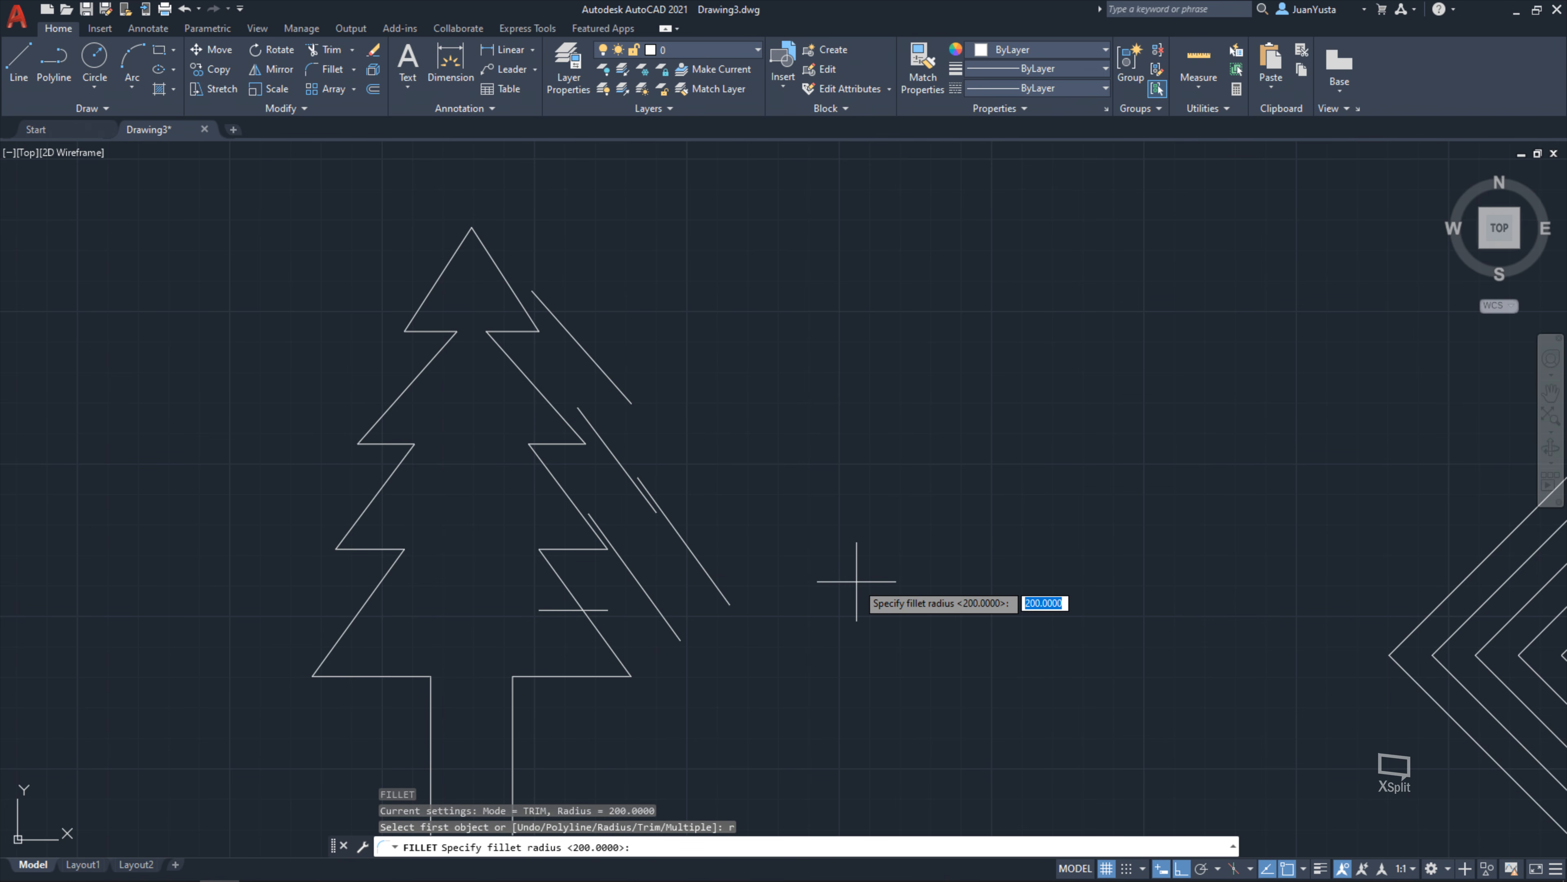
text(0)
key(Return)
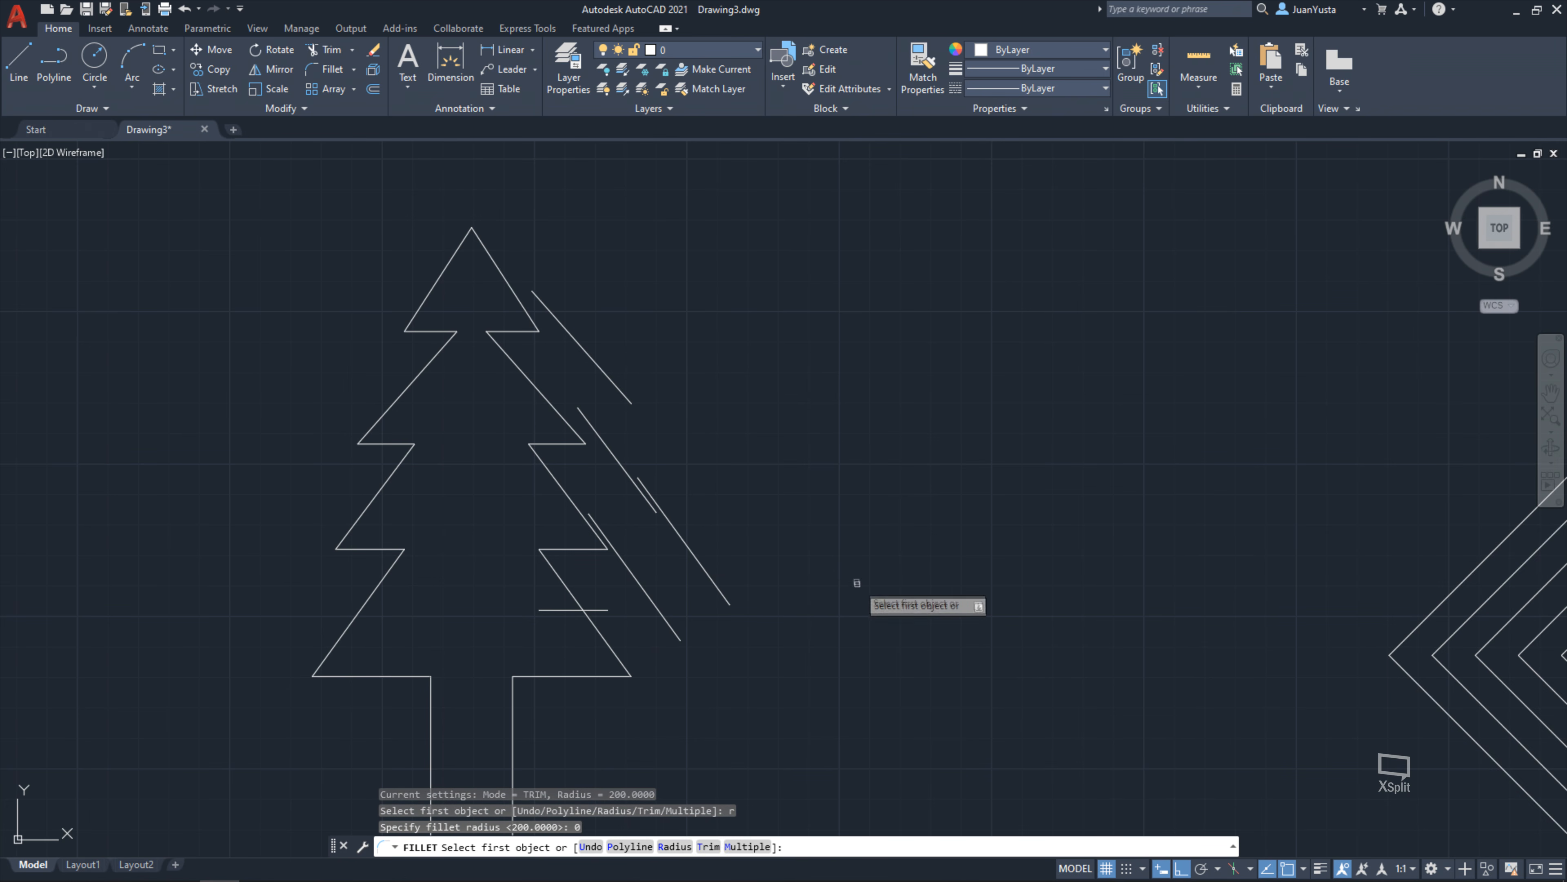
click(599, 609)
click(638, 579)
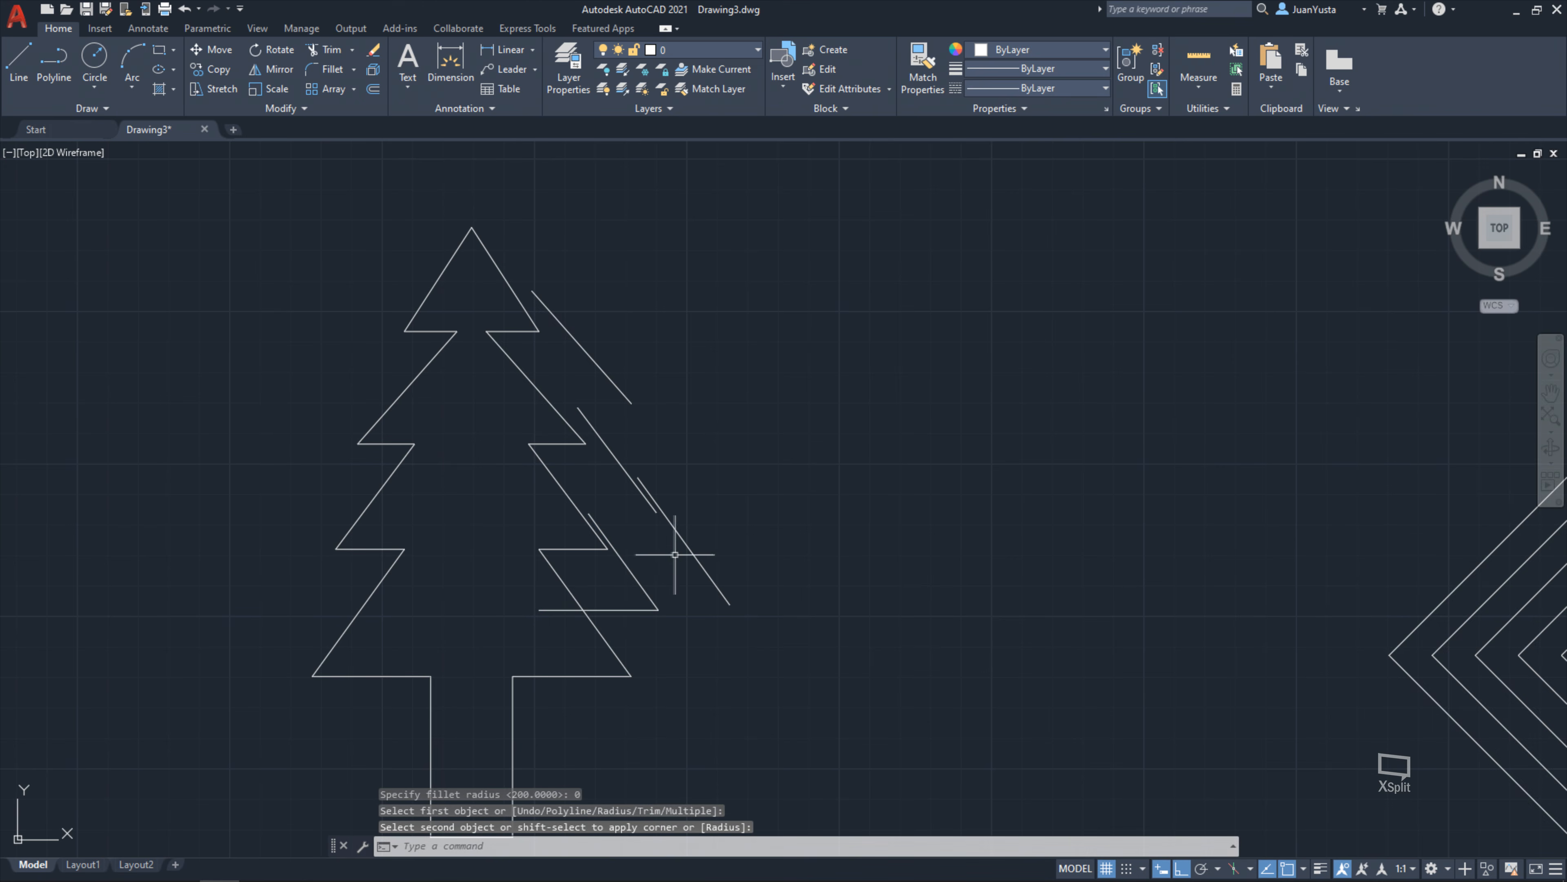
Fillet the horizontal edges of the tree's two branches above with the offset slanted lines beside them into sharp corners
key(Return)
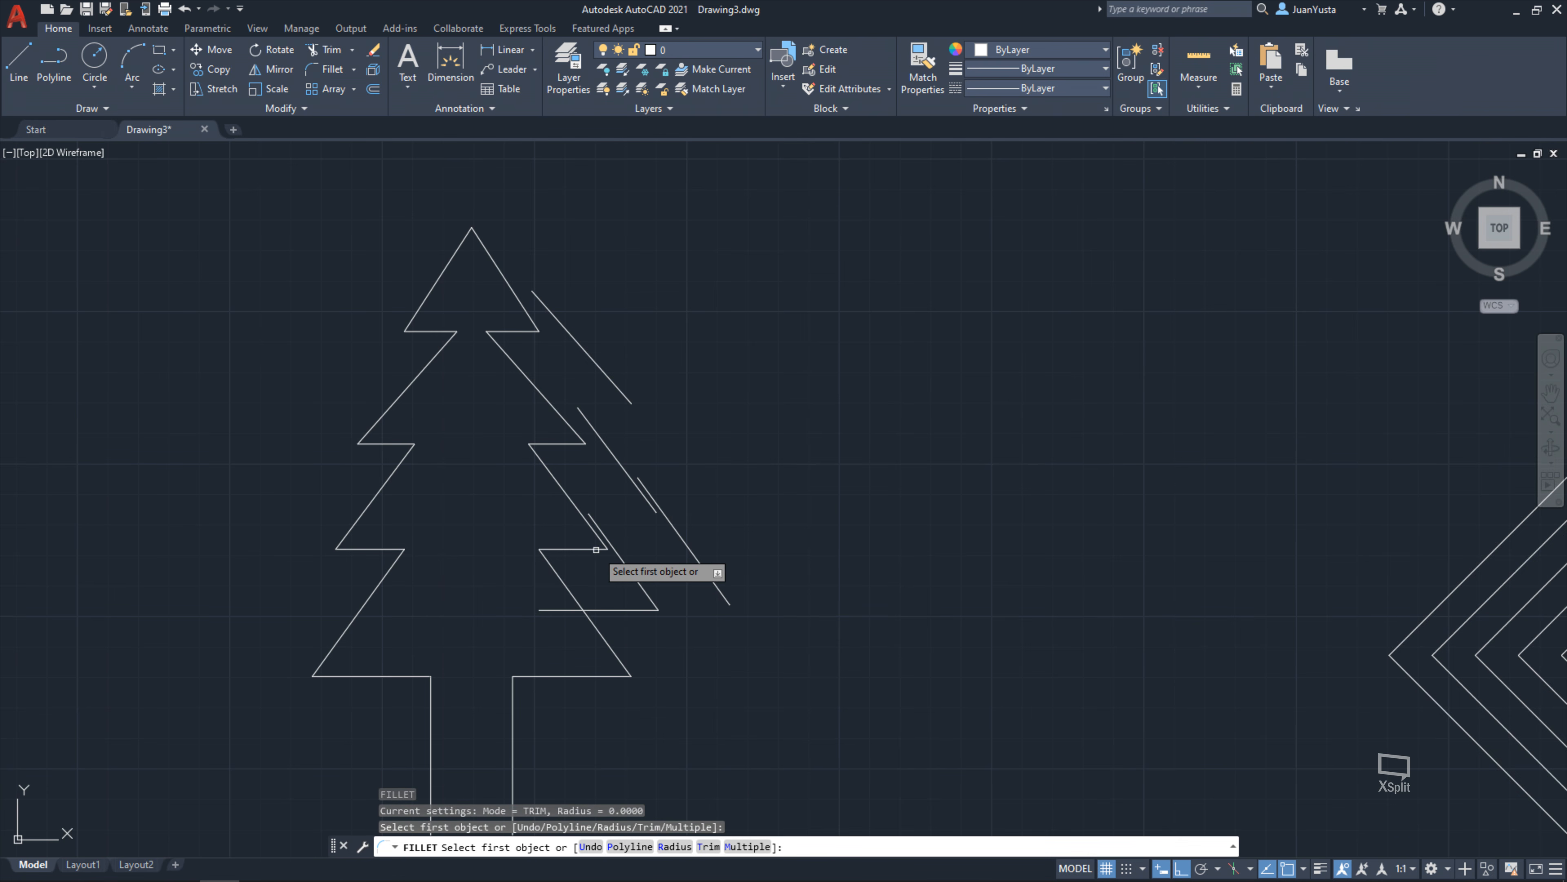
click(605, 548)
click(663, 531)
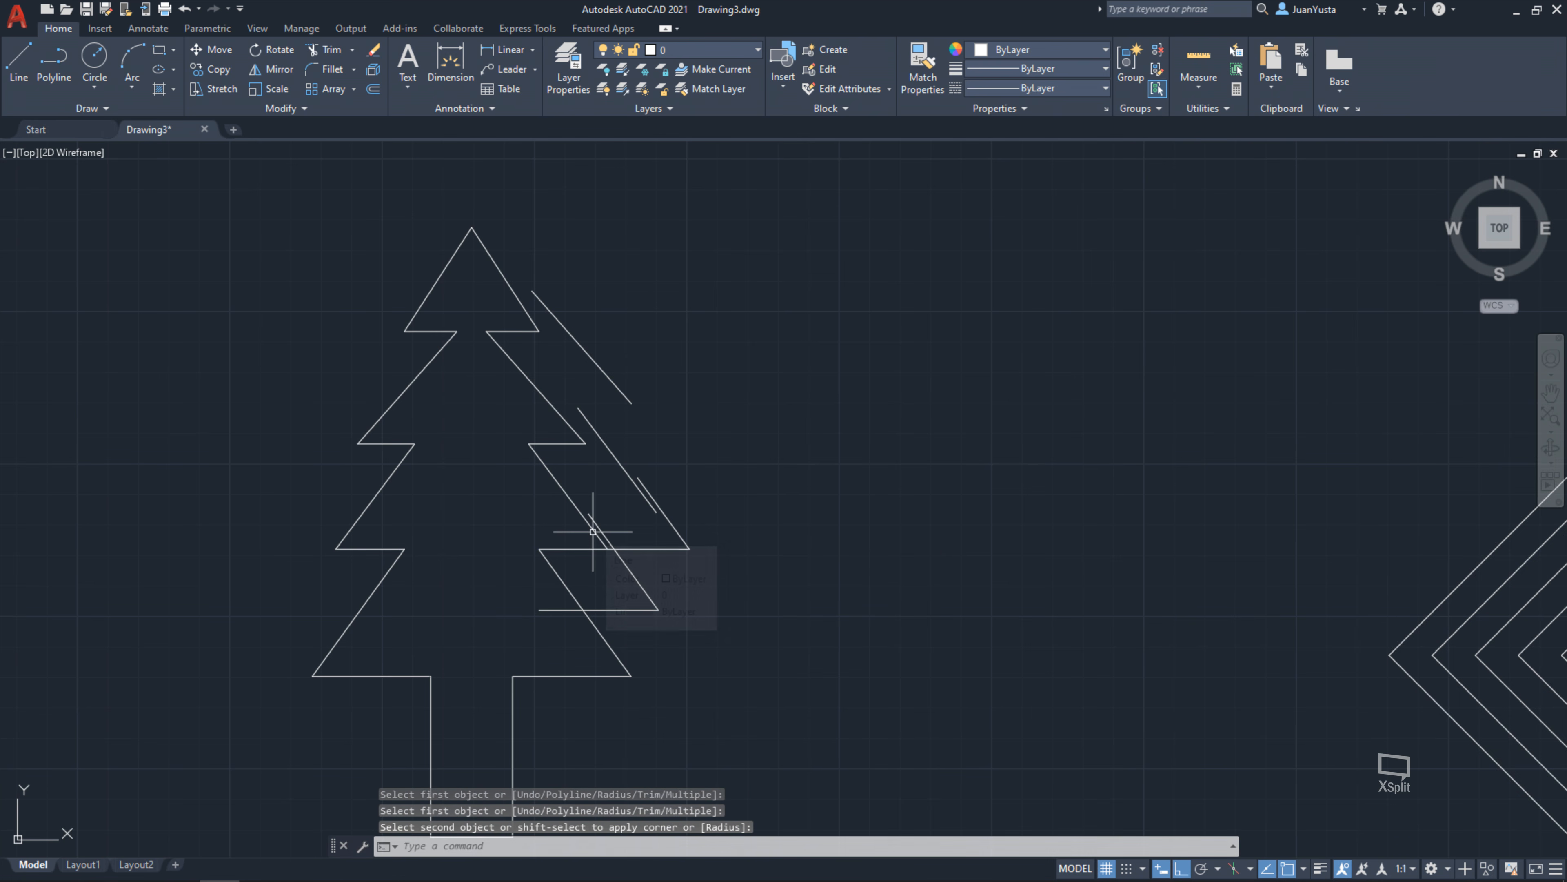
key(Return)
click(564, 443)
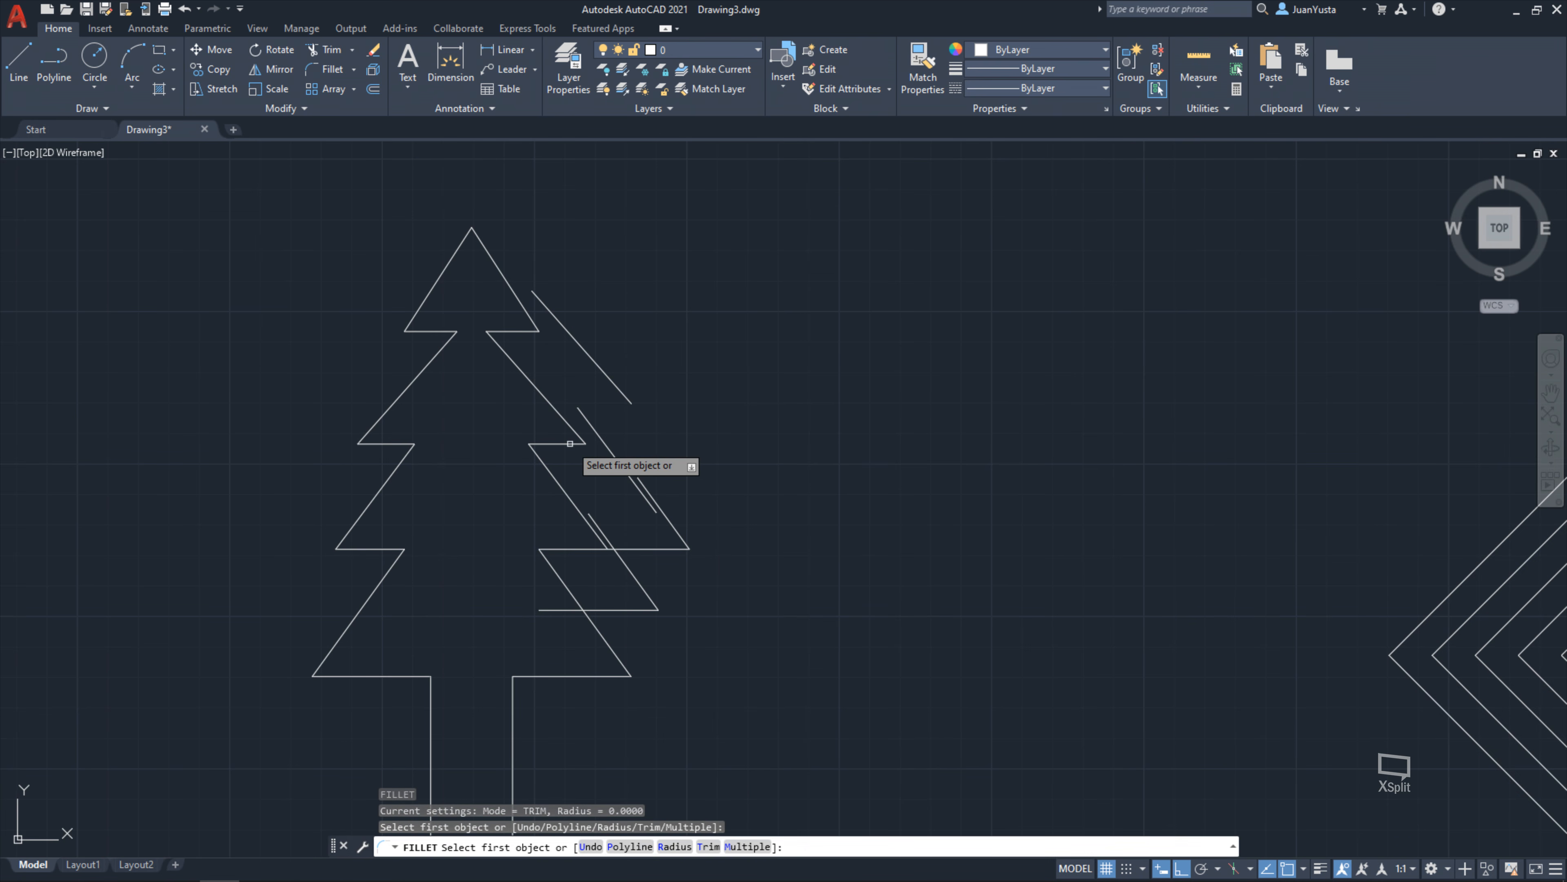
click(624, 399)
scroll(771, 469, down, 3)
middle_drag(801, 525, 502, 409)
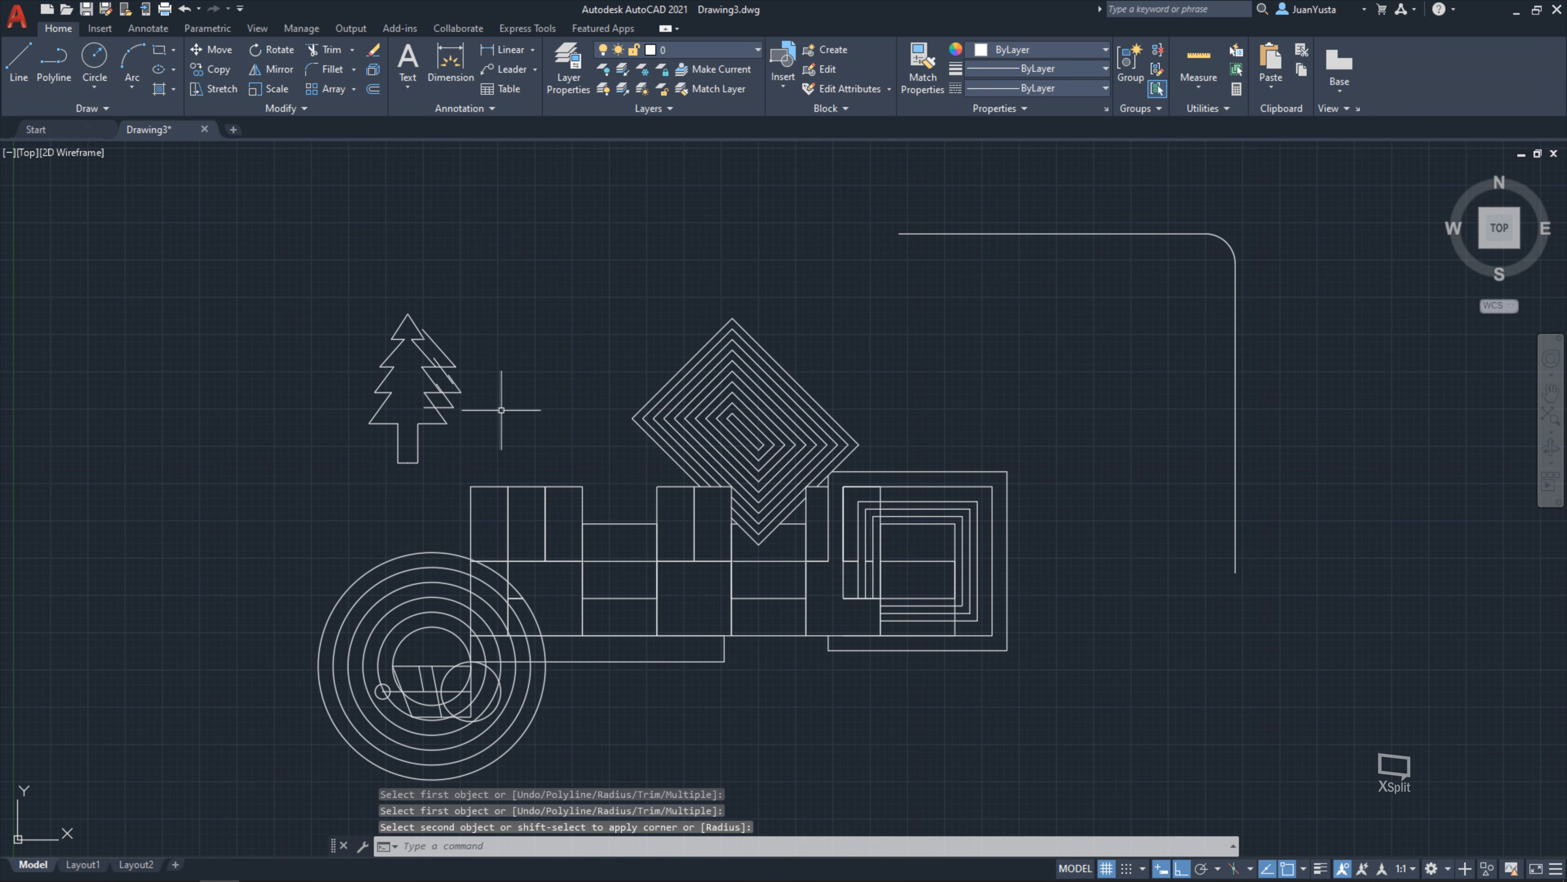
Draw a separate horizontal line above the tree and a vertical line crossing the rounded corner's horizontal line
middle_drag(902, 363, 864, 463)
text(l)
key(Return)
click(414, 236)
click(697, 236)
key(Escape)
key(Return)
click(1104, 216)
click(1104, 487)
key(Escape)
key(Escape)
Try joining the two new lines by stretching their ends to a shared corner with grips, and undo the grip edits
click(403, 227)
click(710, 245)
click(698, 235)
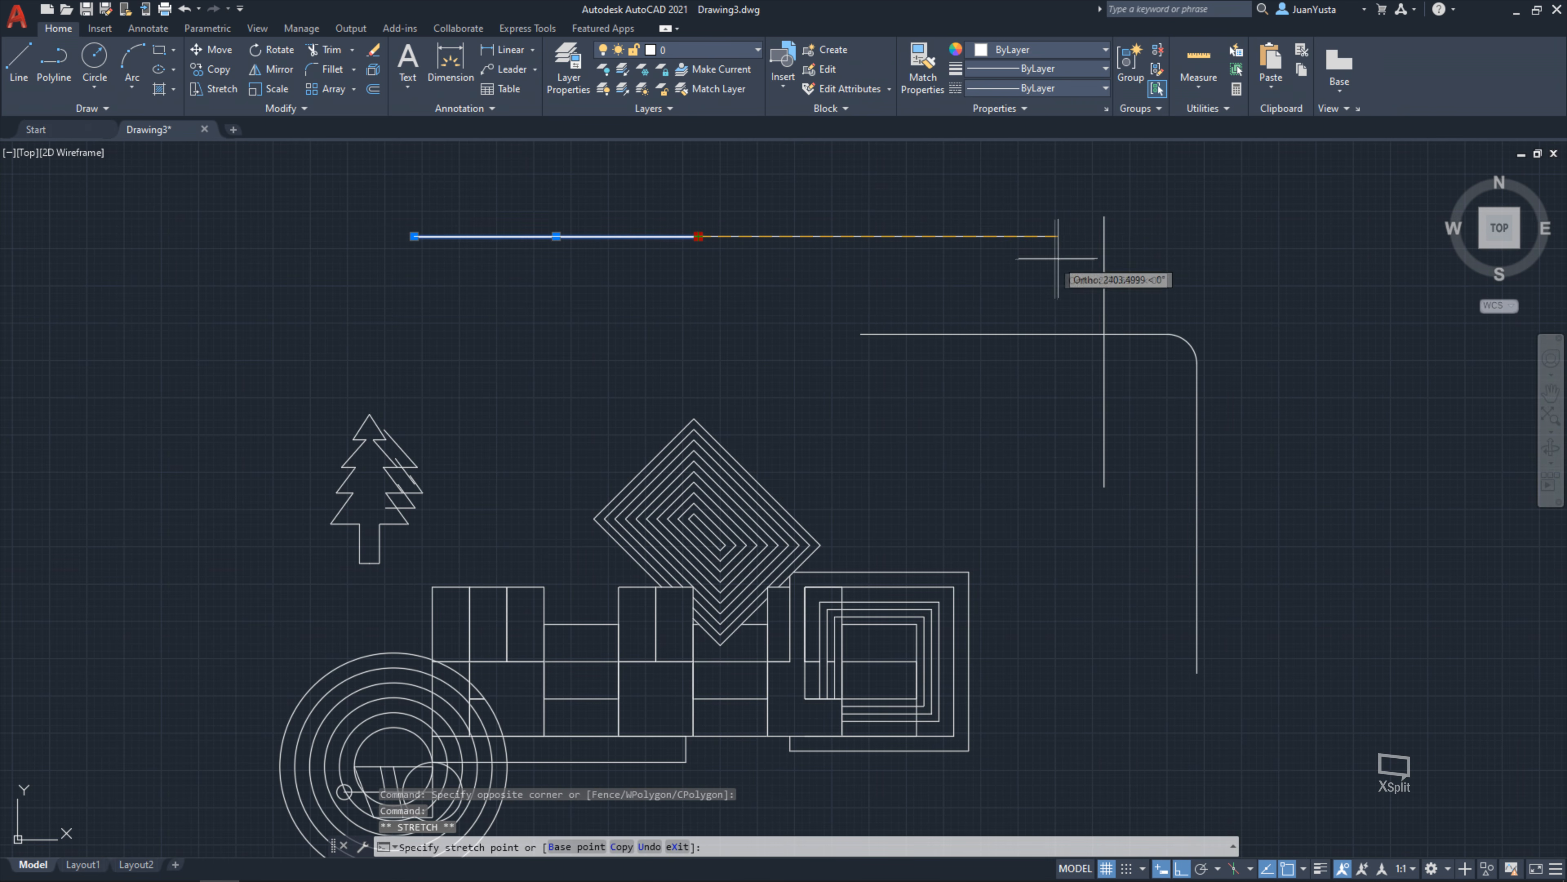
click(1104, 237)
click(1104, 219)
click(1104, 216)
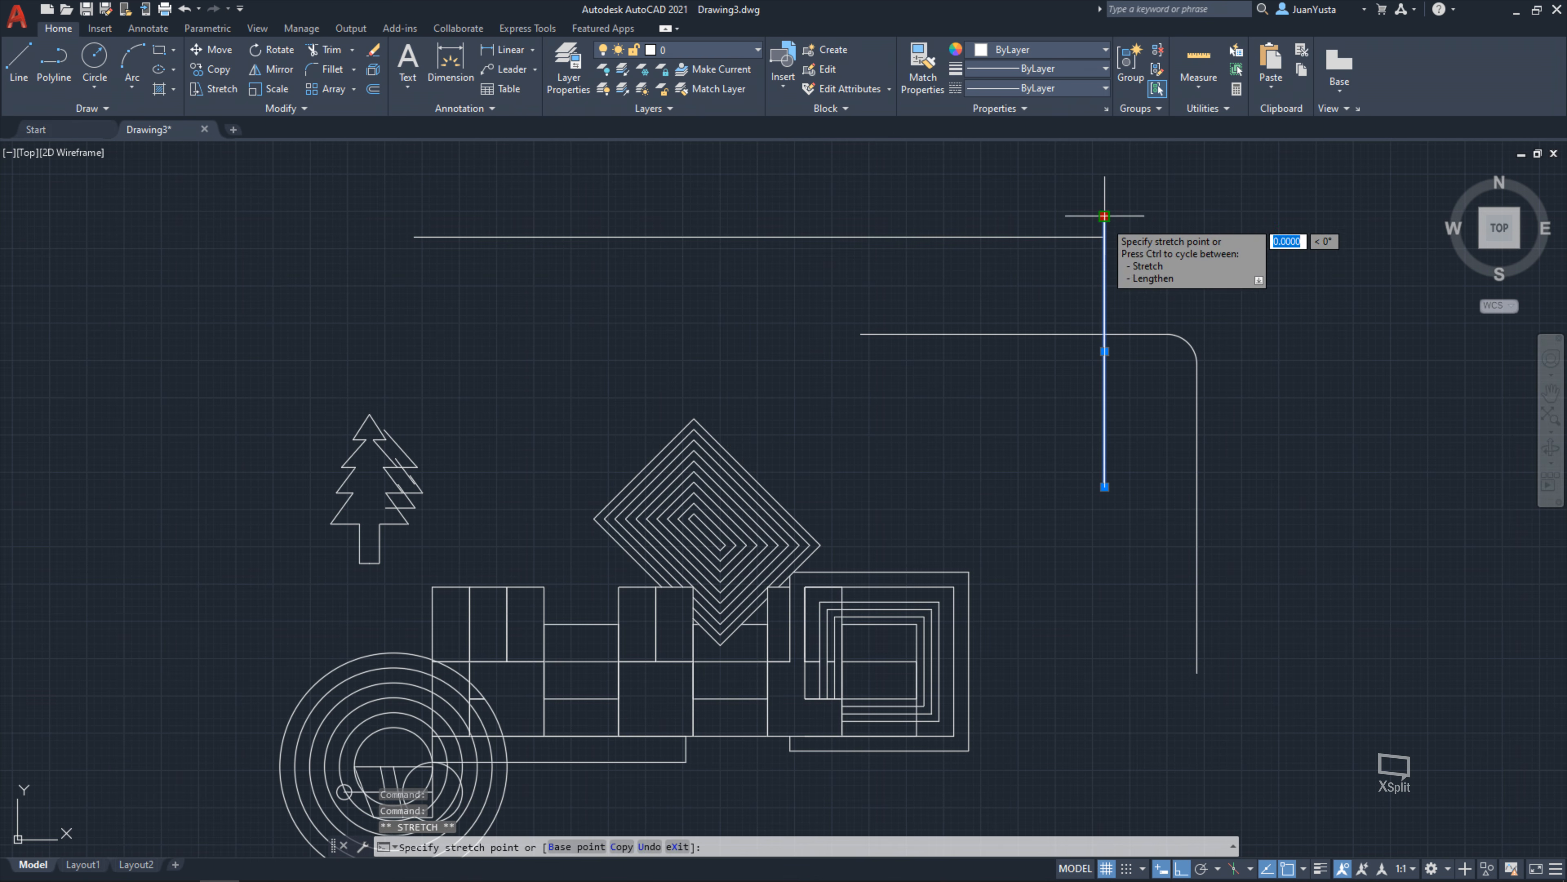
key(Escape)
key(ctrl+z)
key(ctrl+z)
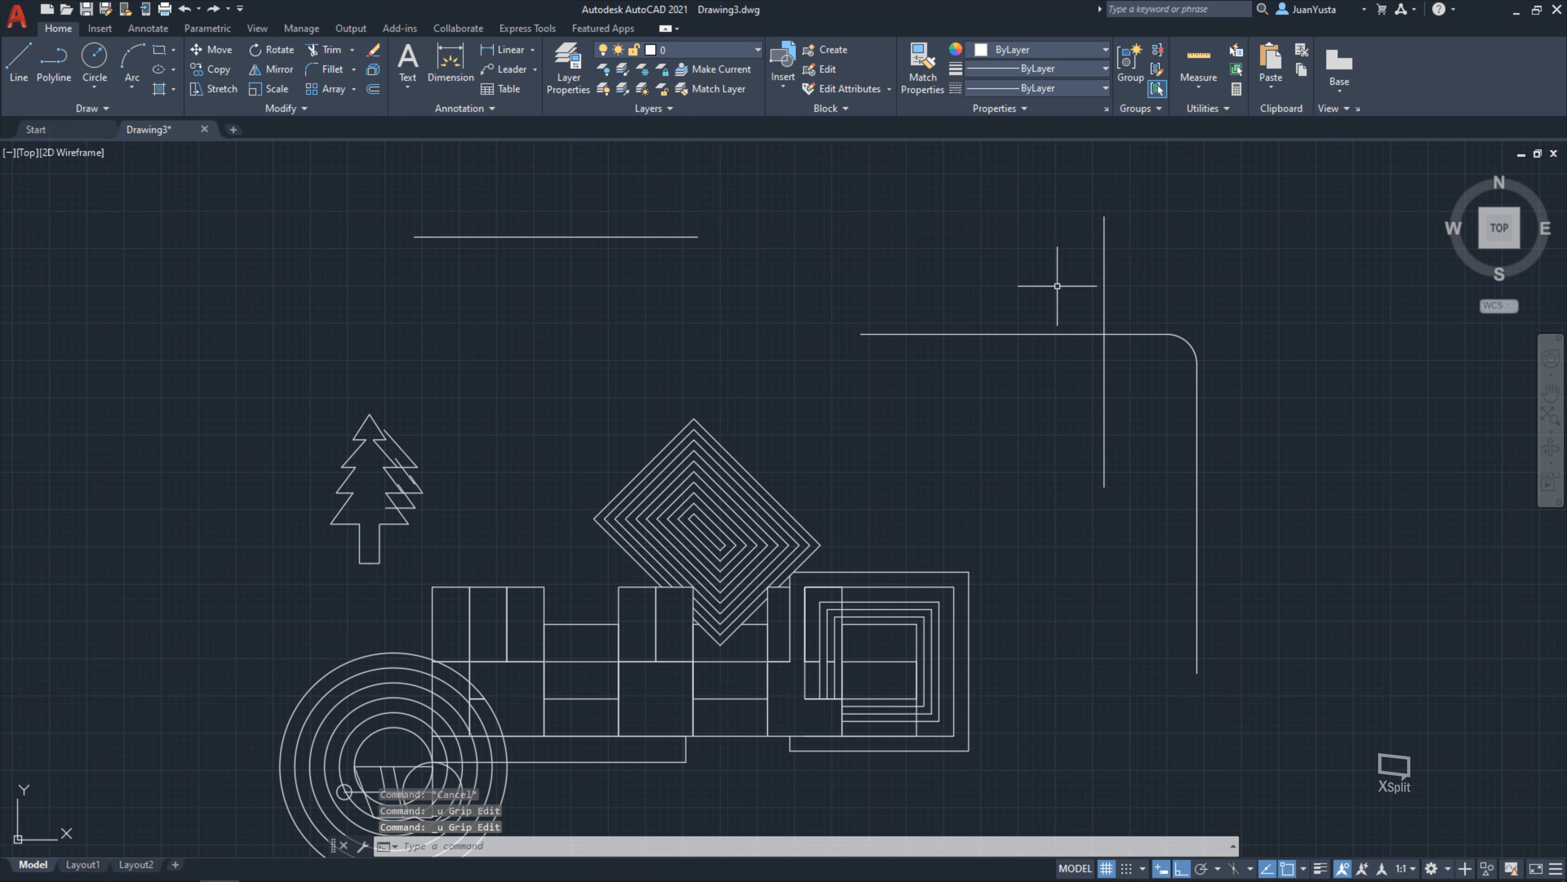
Fillet the new horizontal and vertical lines with radius 0 to join them in a sharp corner
text(f)
key(Return)
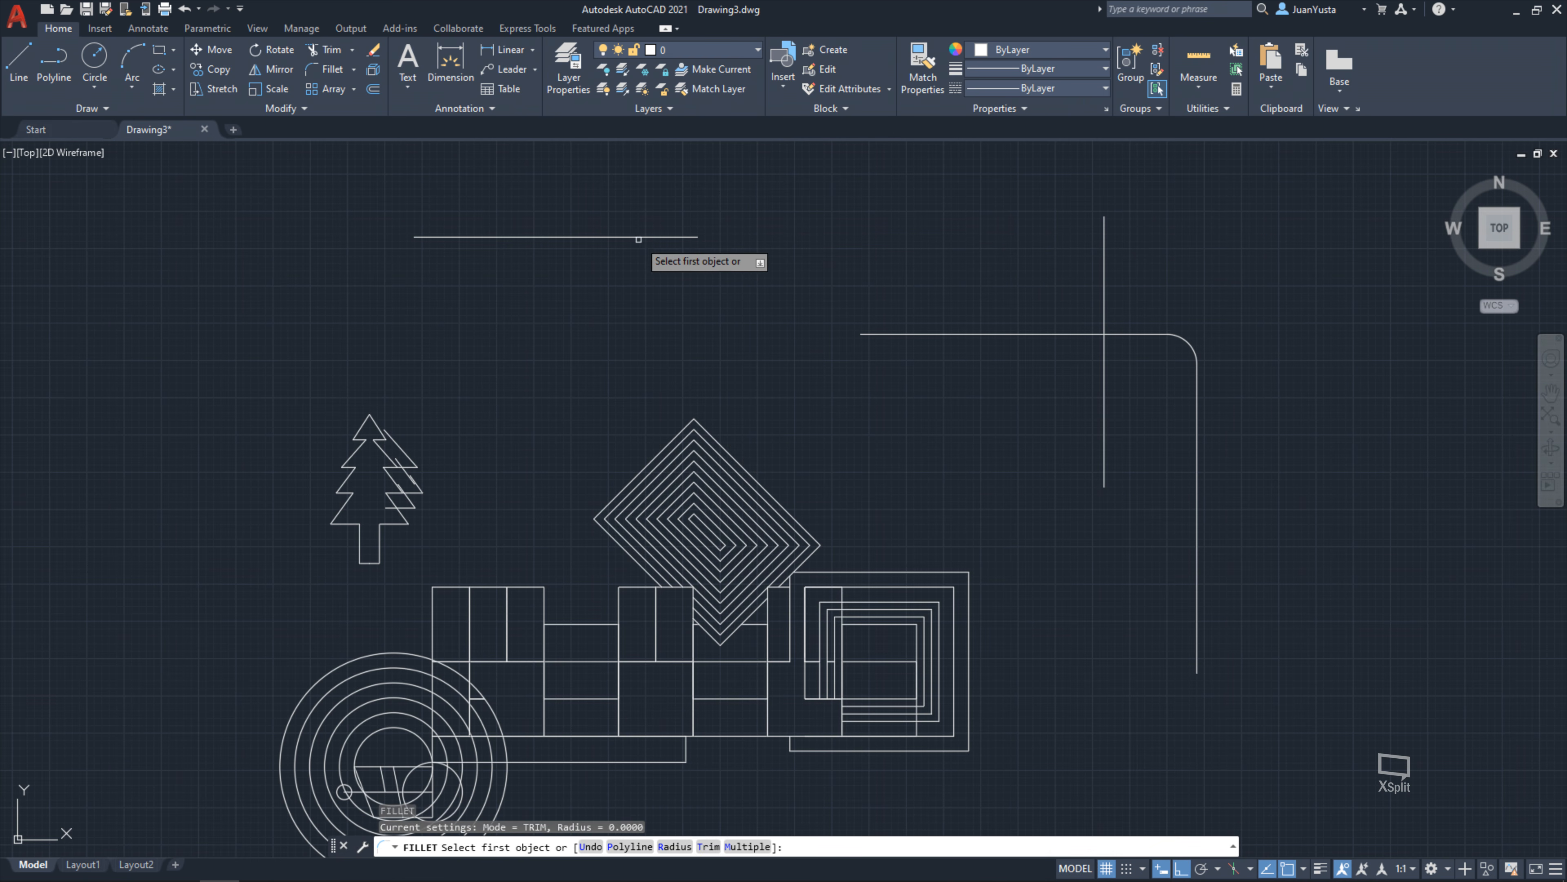
click(645, 236)
click(1104, 271)
scroll(765, 308, down, 2)
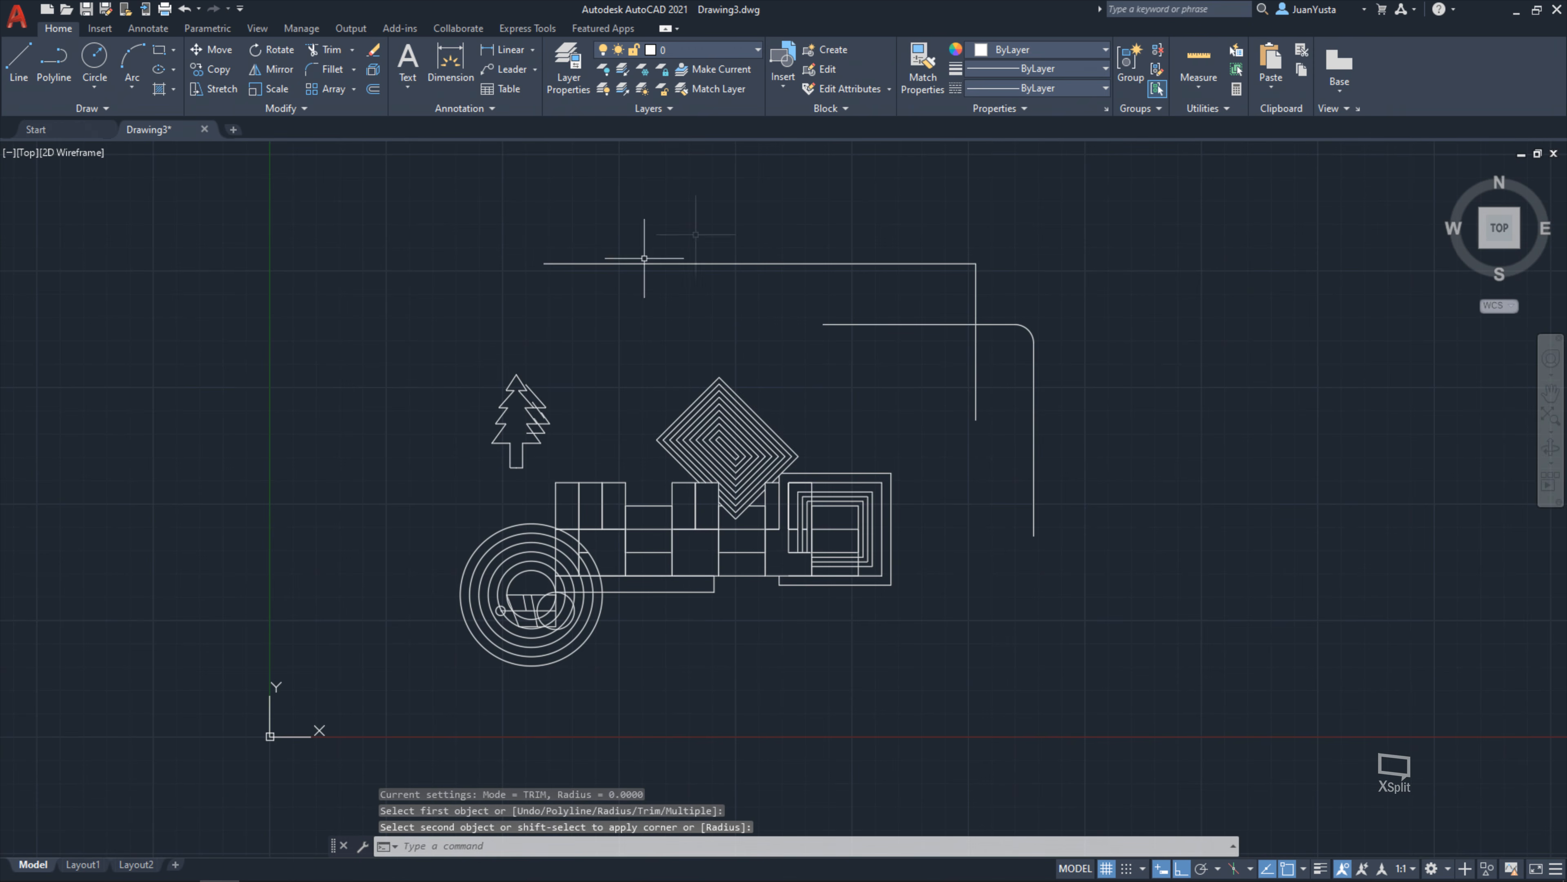
scroll(792, 470, up, 2)
middle_drag(817, 442, 791, 469)
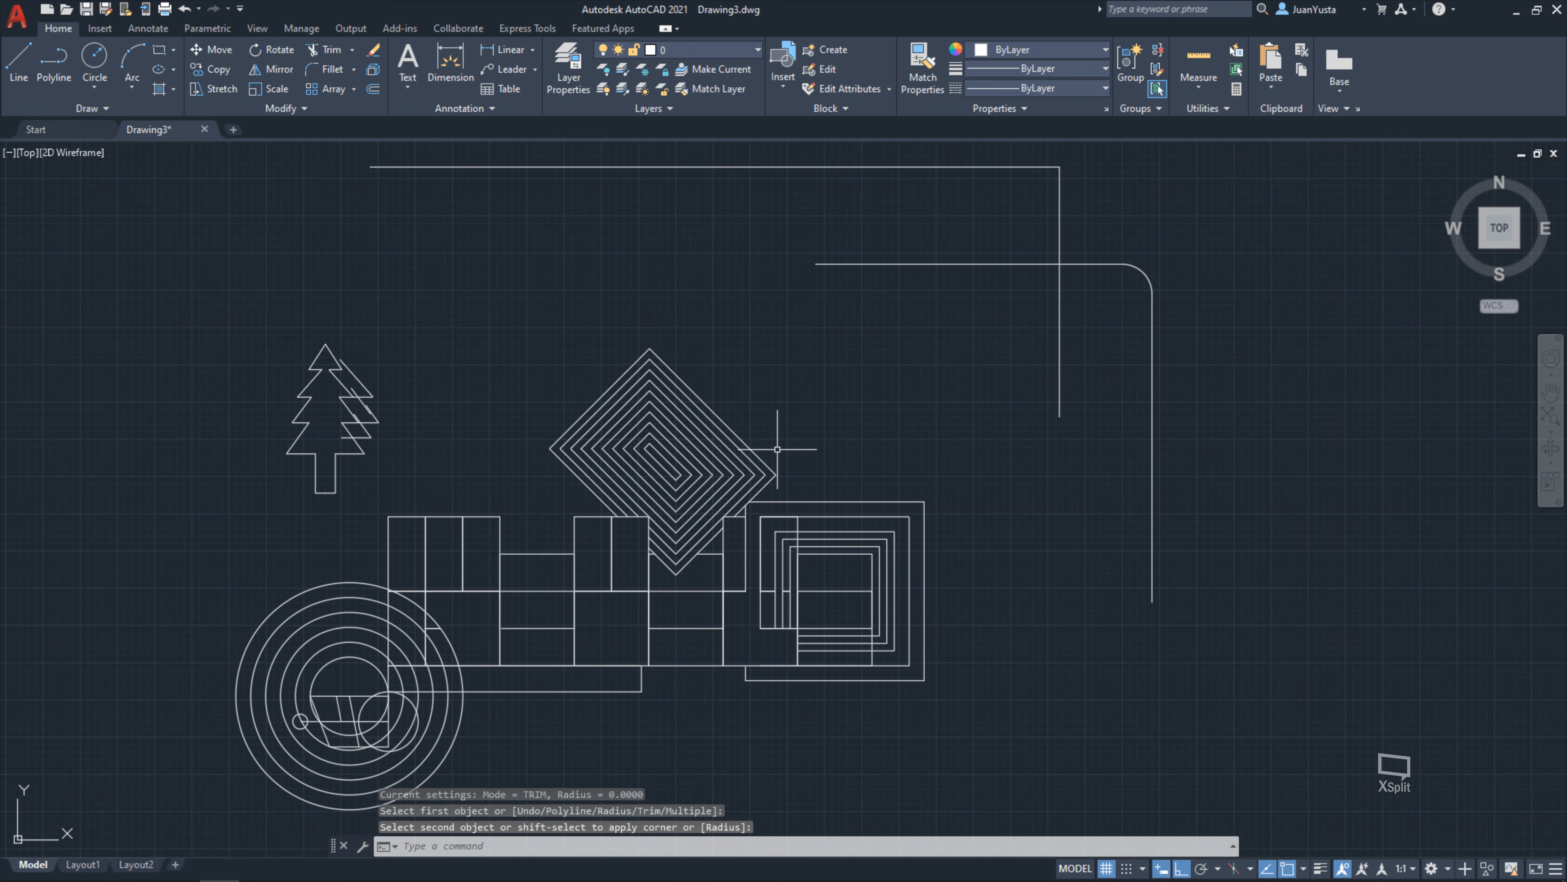